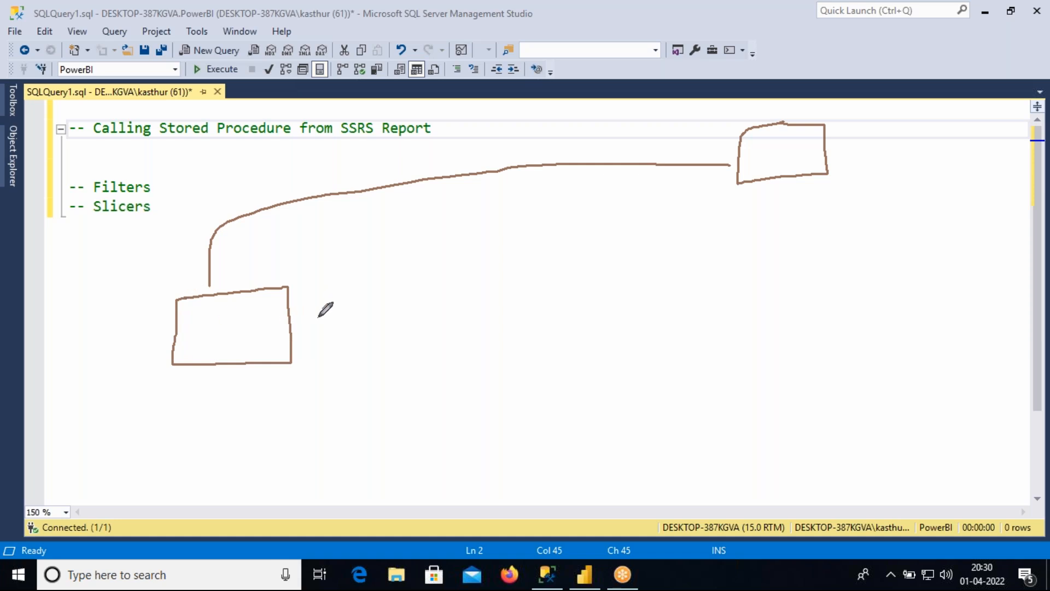
{"action": "mouse_move", "coordinate": [285, 366]}
{"action": "left_mouse_down"}
{"action": "mouse_move", "coordinate": [295, 391]}
{"action": "mouse_move", "coordinate": [349, 432]}
{"action": "mouse_move", "coordinate": [329, 445]}
{"action": "left_mouse_up"}
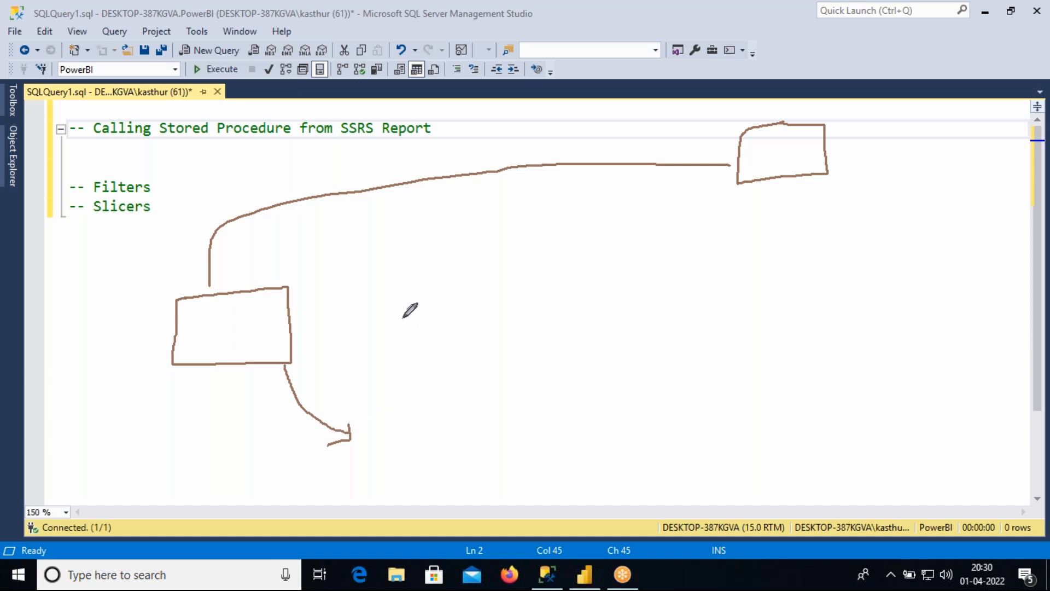
{"action": "mouse_move", "coordinate": [403, 310]}
{"action": "left_mouse_down"}
{"action": "mouse_move", "coordinate": [403, 399]}
{"action": "mouse_move", "coordinate": [426, 412]}
{"action": "mouse_move", "coordinate": [542, 411]}
{"action": "mouse_move", "coordinate": [541, 301]}
{"action": "mouse_move", "coordinate": [404, 307]}
{"action": "left_mouse_up"}
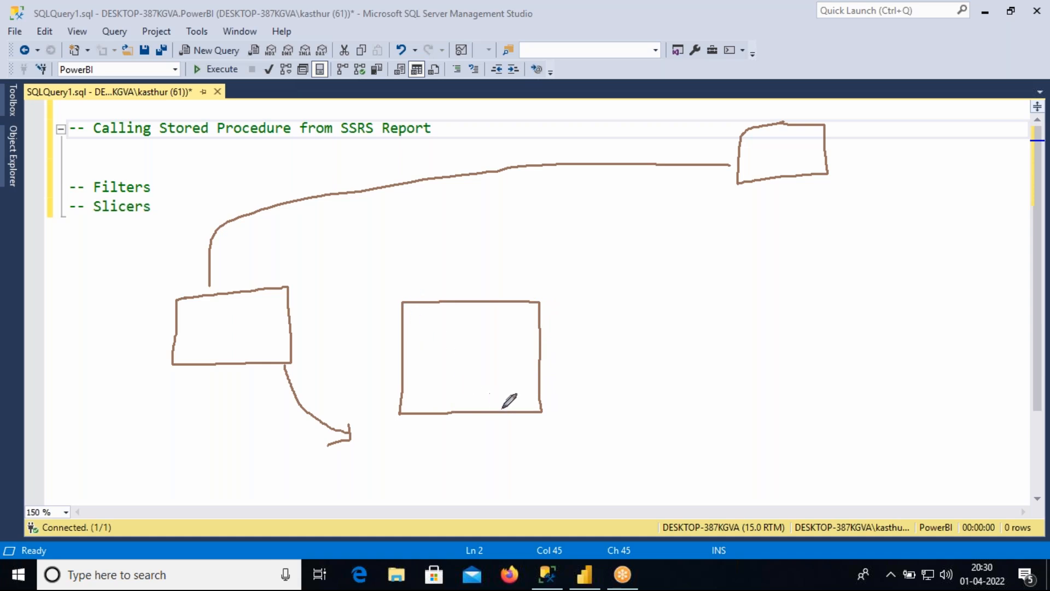
{"action": "left_click_drag", "start_coordinate": [540, 398], "coordinate": [679, 406]}
{"action": "mouse_move", "coordinate": [673, 343]}
{"action": "left_mouse_down"}
{"action": "mouse_move", "coordinate": [676, 435]}
{"action": "mouse_move", "coordinate": [785, 434]}
{"action": "mouse_move", "coordinate": [789, 330]}
{"action": "mouse_move", "coordinate": [671, 330]}
{"action": "mouse_move", "coordinate": [671, 348]}
{"action": "left_mouse_up"}
{"action": "left_click_drag", "start_coordinate": [788, 375], "coordinate": [891, 343]}
{"action": "mouse_move", "coordinate": [375, 277]}
{"action": "left_mouse_down"}
{"action": "mouse_move", "coordinate": [833, 284]}
{"action": "mouse_move", "coordinate": [827, 464]}
{"action": "mouse_move", "coordinate": [410, 468]}
{"action": "mouse_move", "coordinate": [363, 434]}
{"action": "mouse_move", "coordinate": [372, 277]}
{"action": "left_mouse_up"}
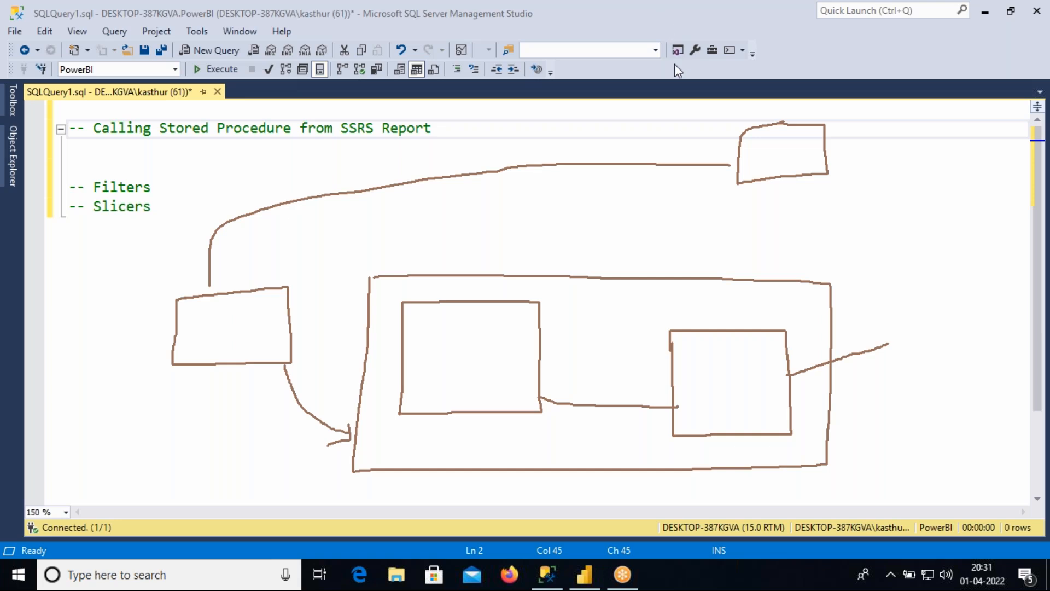
{"action": "left_click", "coordinate": [680, 109]}
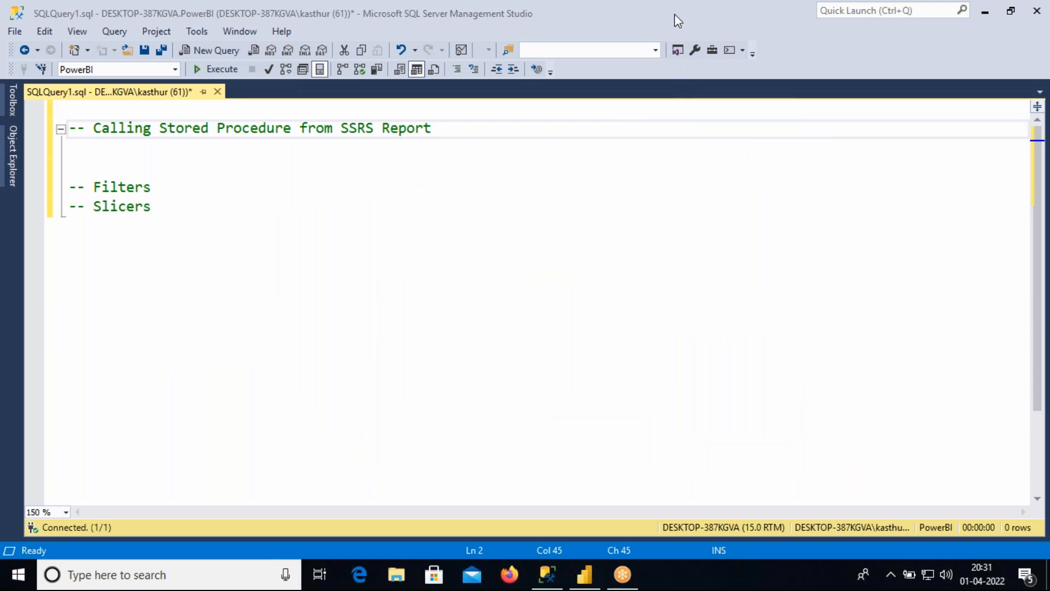
Step: Open a new query and write the header CREATE PROCEDURE STP_RETURNEMPDETAILS
{"action": "left_click", "coordinate": [210, 50]}
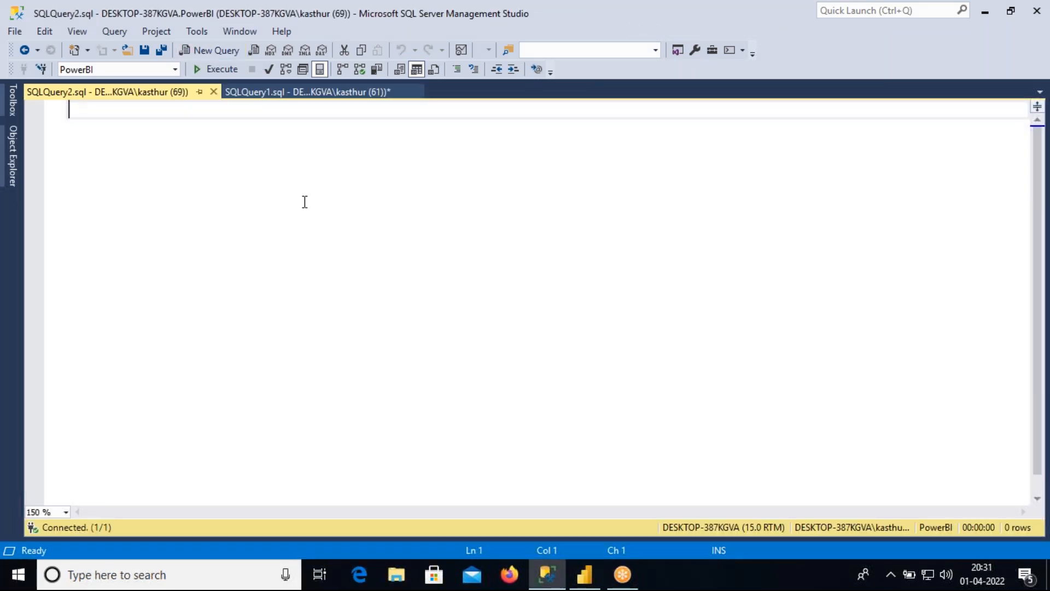
{"action": "key", "text": "Return"}
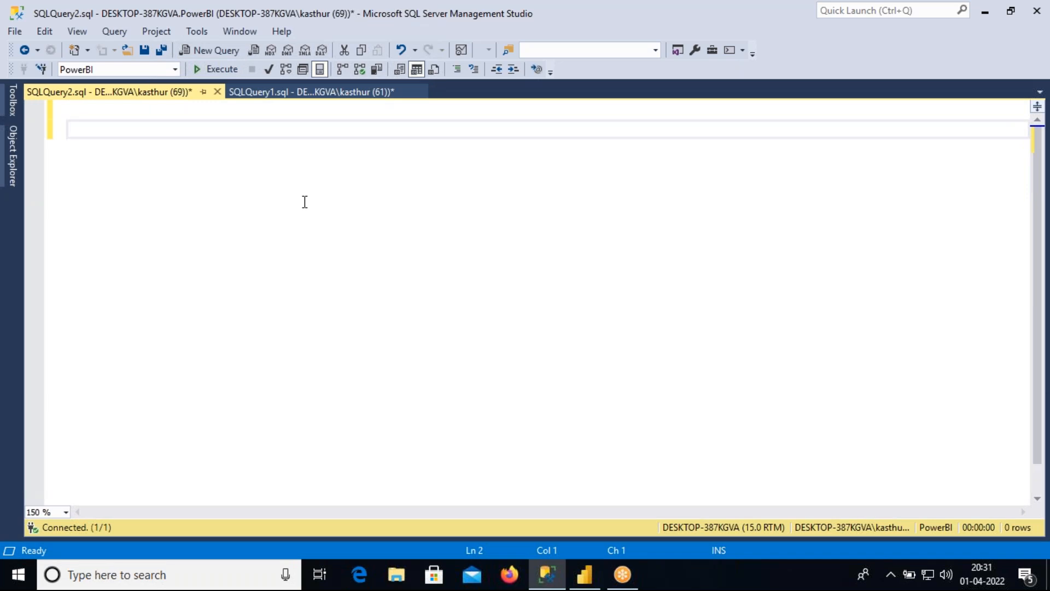
{"action": "type", "text": "CREATE PROCEUDRE"}
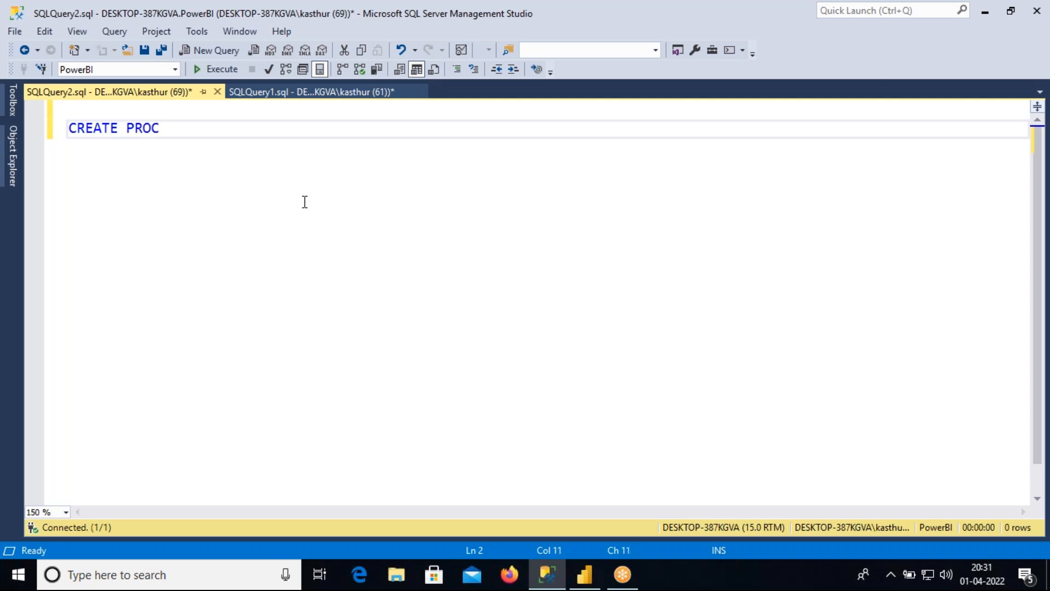
{"action": "key", "text": "BackSpace"}
{"action": "key", "text": "BackSpace"}
{"action": "type", "text": "DURE"}
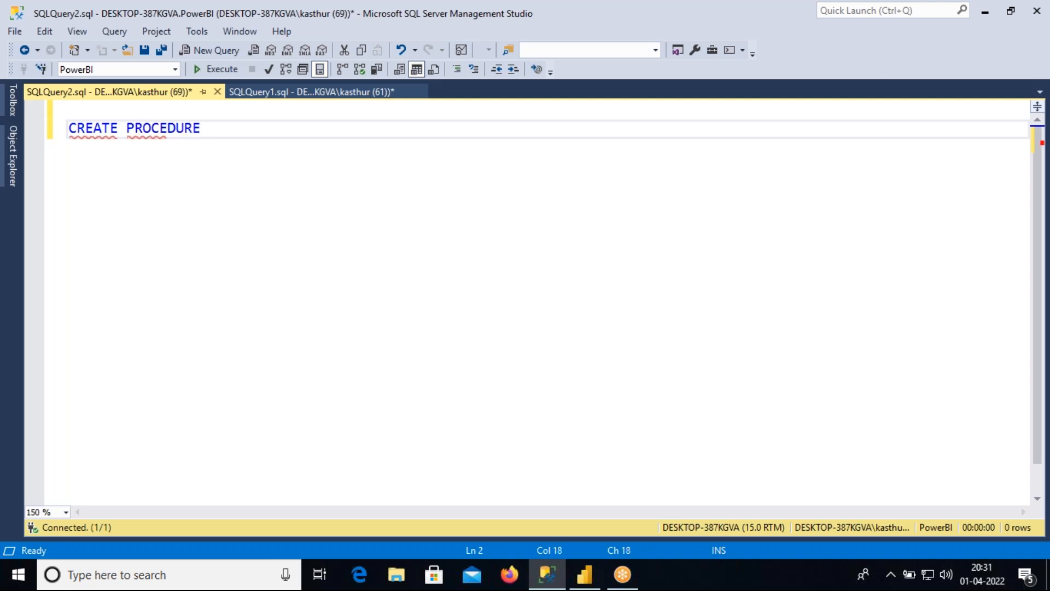
{"action": "type", "text": " STP_RETURNEMPDETAILS"}
Step: Add the procedure body with AS, BEGIN and END around the indented statement SELECT * FROM EMP
{"action": "key", "text": "Return"}
{"action": "type", "text": "AS"}
{"action": "key", "text": "Return"}
{"action": "type", "text": "BEGIN"}
{"action": "key", "text": "Return"}
{"action": "key", "text": "Return"}
{"action": "type", "text": "END"}
{"action": "key", "text": "Up"}
{"action": "key", "text": "Tab"}
{"action": "type", "text": "SELE"}
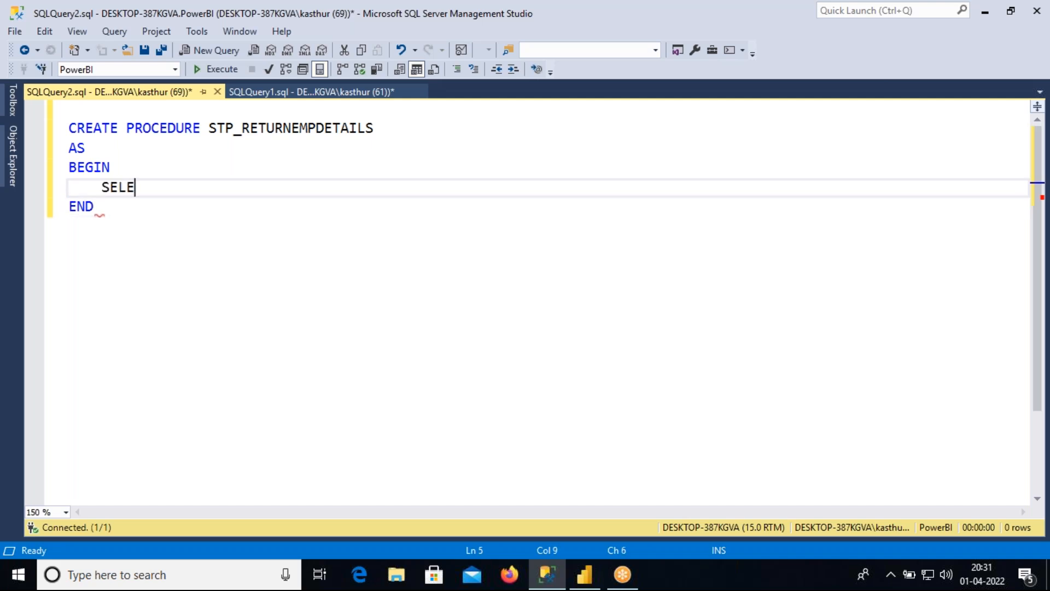
{"action": "type", "text": "CT * FROM EMP"}
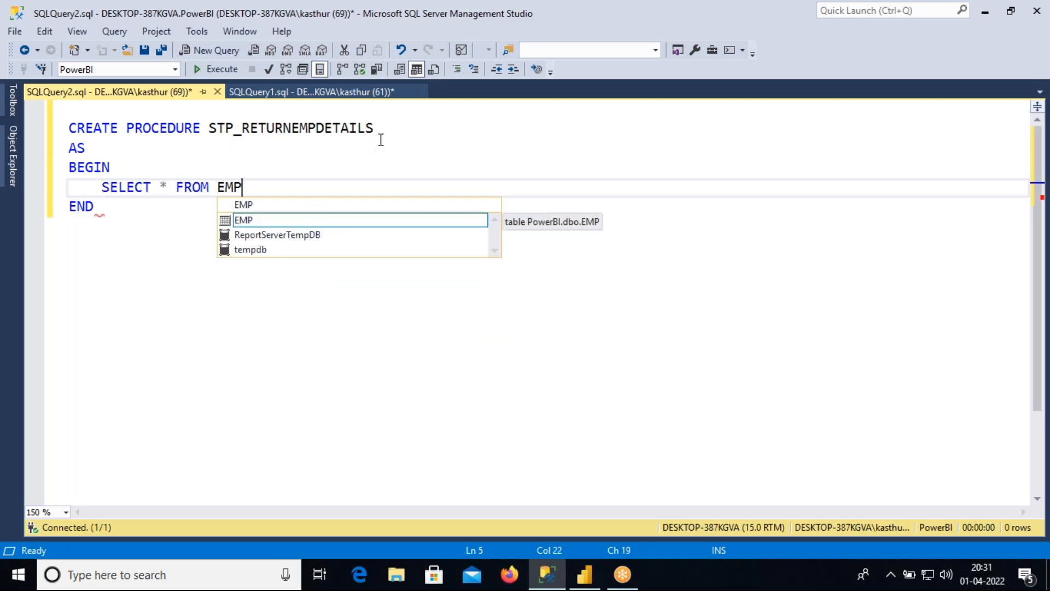
{"action": "left_click", "coordinate": [405, 137]}
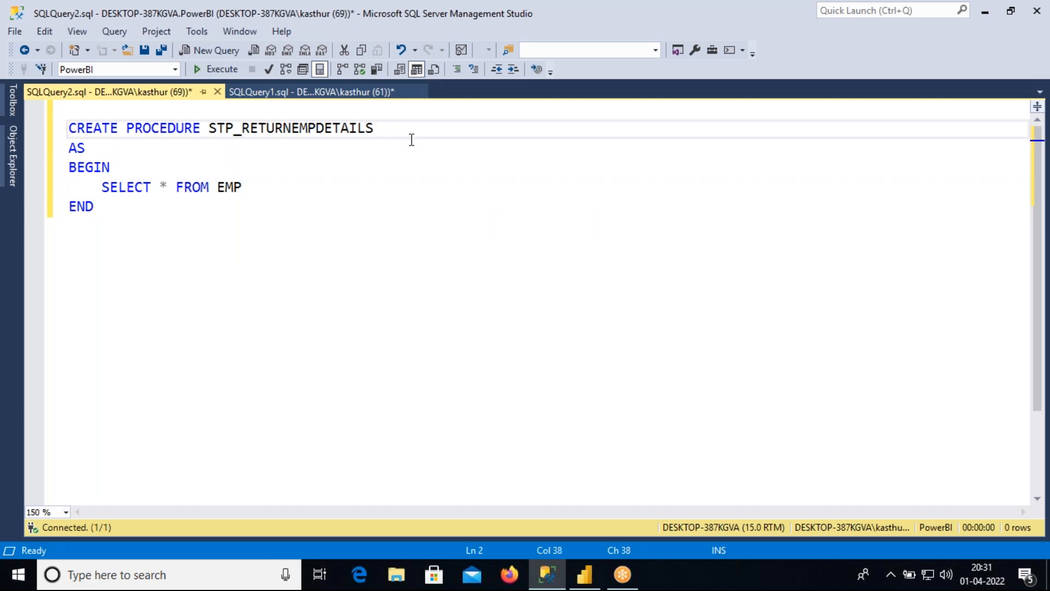
{"action": "key", "text": "Return"}
{"action": "key", "text": "Return"}
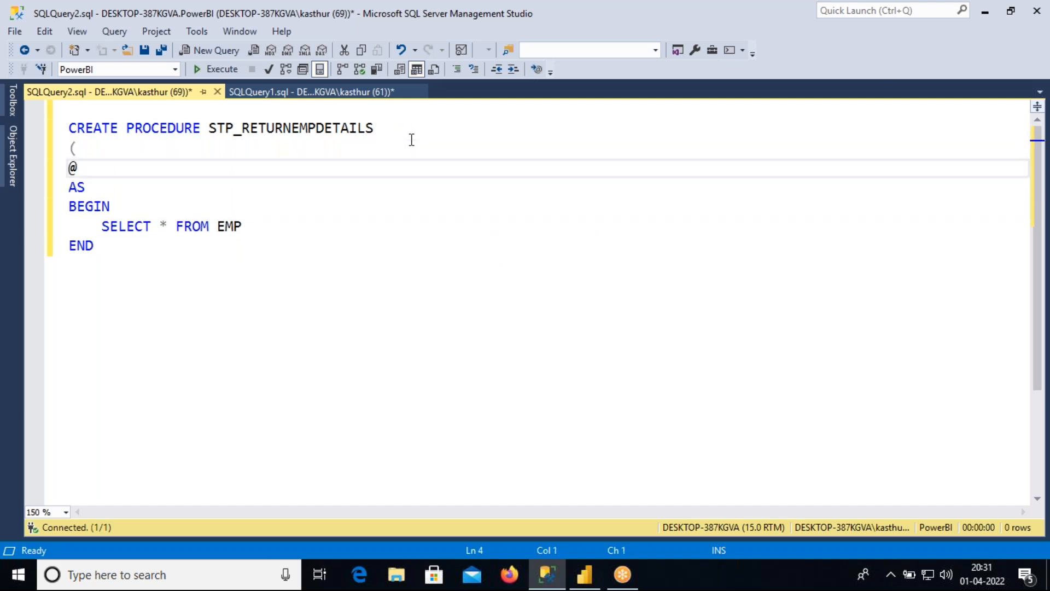
{"action": "type", "text": "@Deptno INT"}
{"action": "key", "text": "Return"}
{"action": "type", "text": ")"}
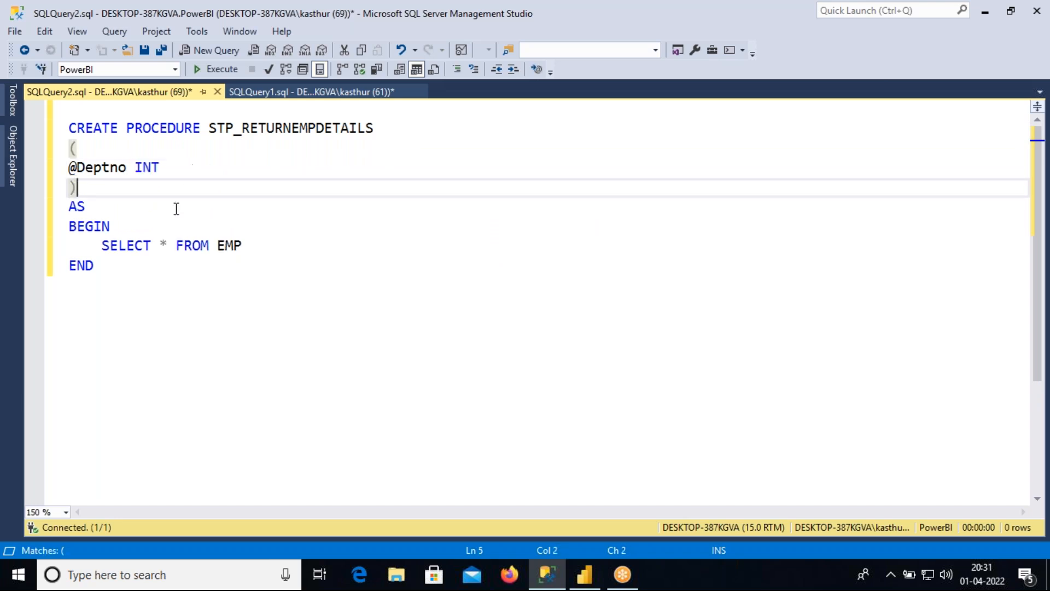
{"action": "left_click", "coordinate": [250, 250]}
{"action": "type", "text": "WHERE DEPT"}
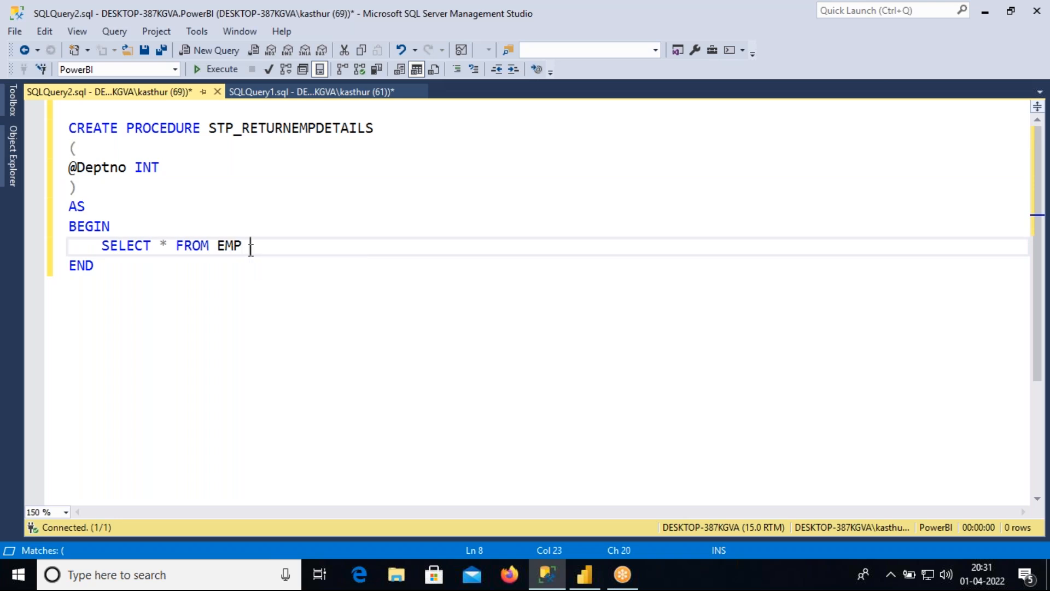
{"action": "type", "text": "NO=@"}
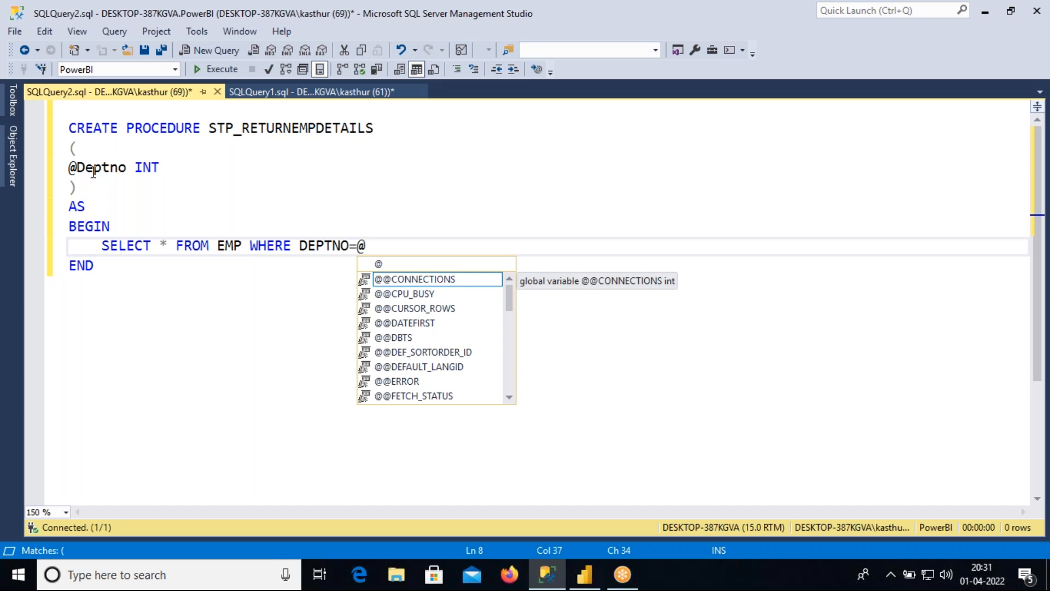
{"action": "type", "text": "Deptno"}
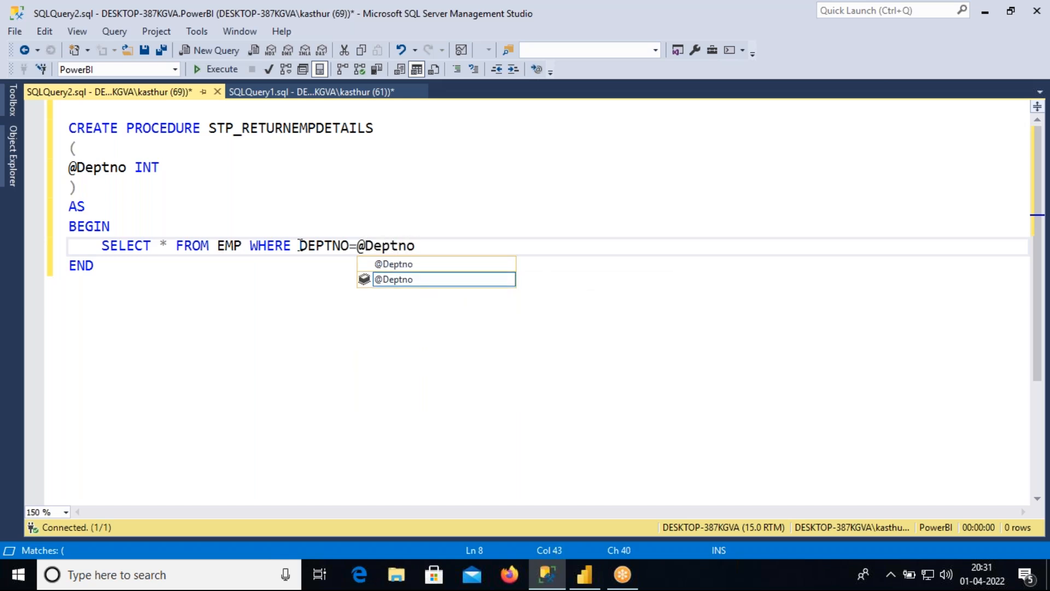
{"action": "left_click", "coordinate": [186, 285]}
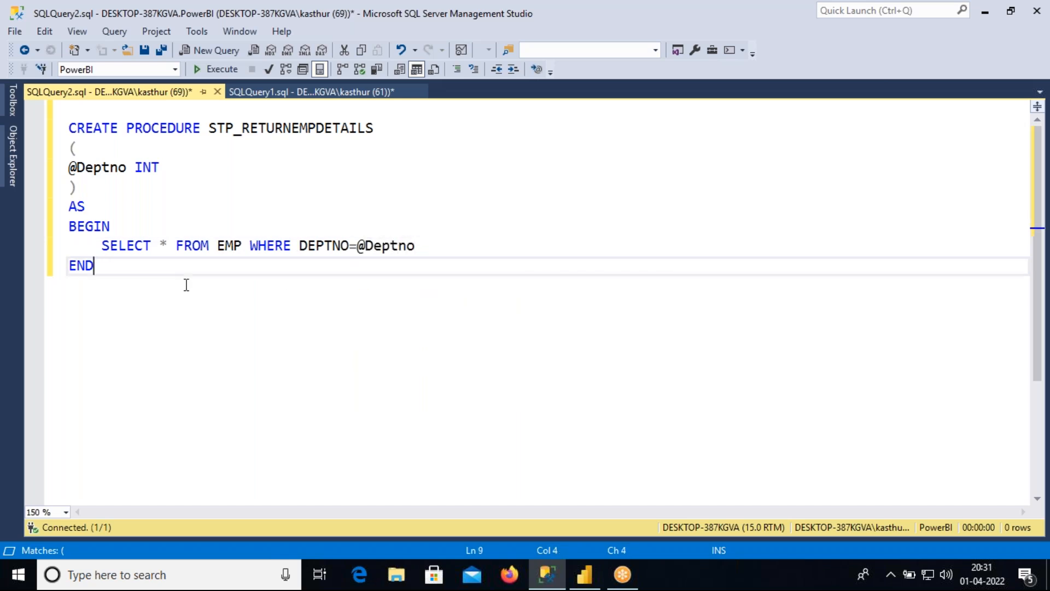
Step: Execute the whole CREATE PROCEDURE statement and enlarge the query editor area above the messages
{"action": "left_click_drag", "start_coordinate": [110, 269], "coordinate": [68, 128]}
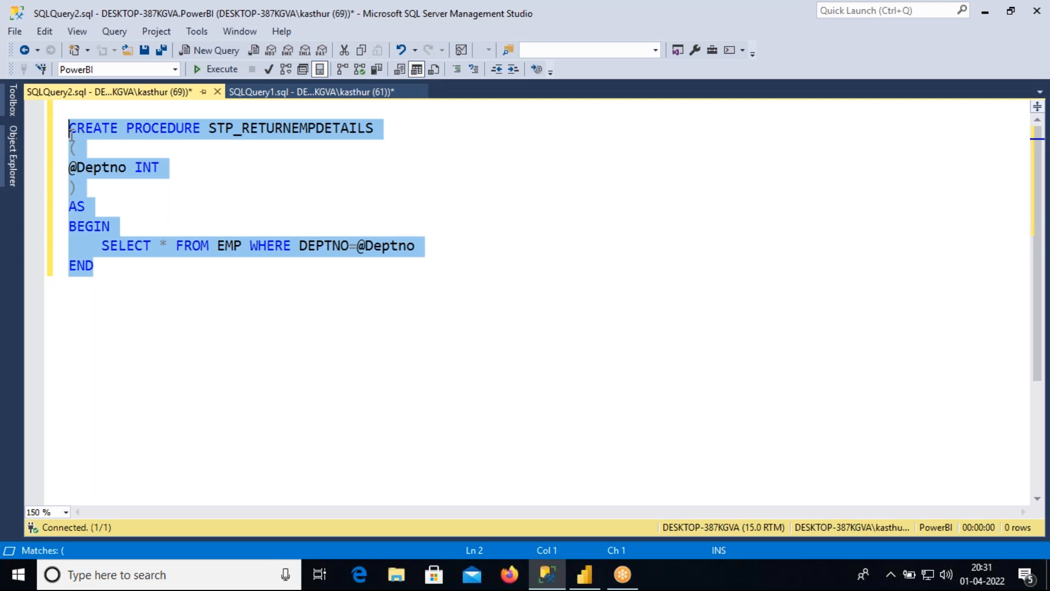
{"action": "left_click", "coordinate": [216, 68]}
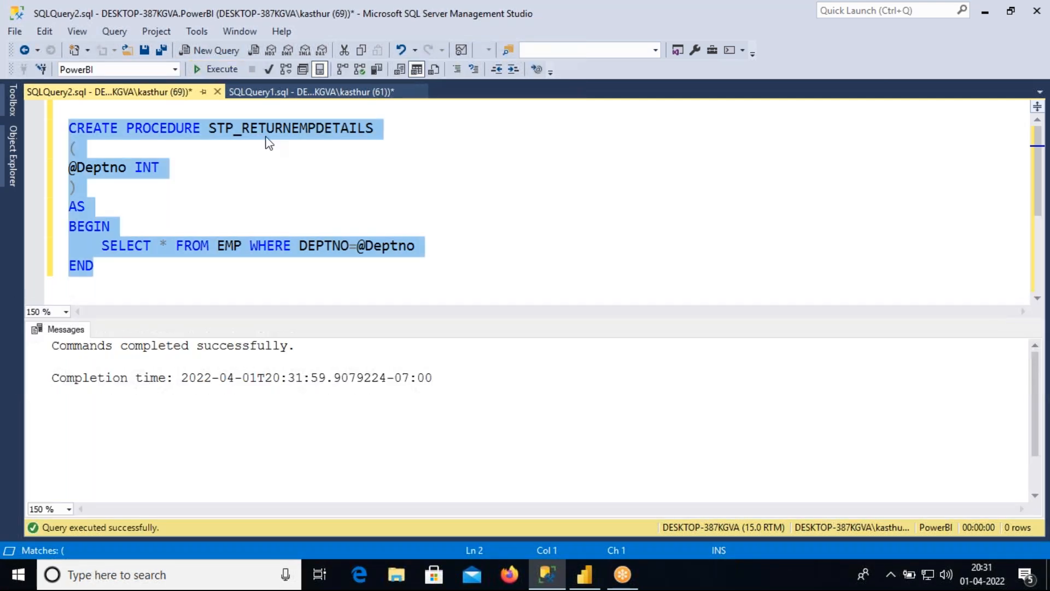
{"action": "left_click_drag", "start_coordinate": [313, 319], "coordinate": [312, 356]}
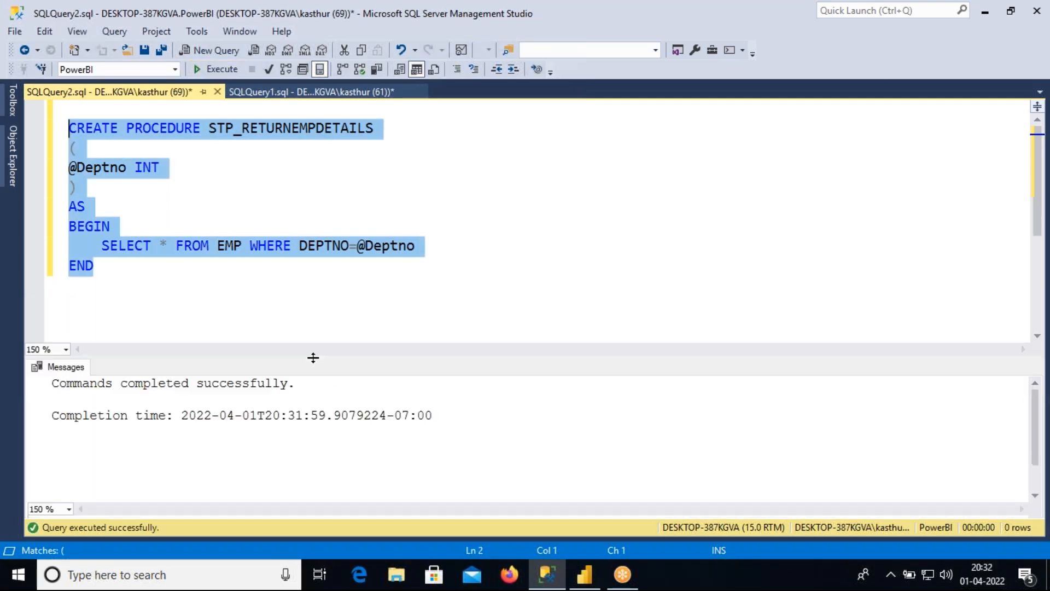
Step: Write EXEC STP_RETURNEMPDETAILS below the procedure definition, followed by a new line for its parameter
{"action": "double_click", "coordinate": [312, 129]}
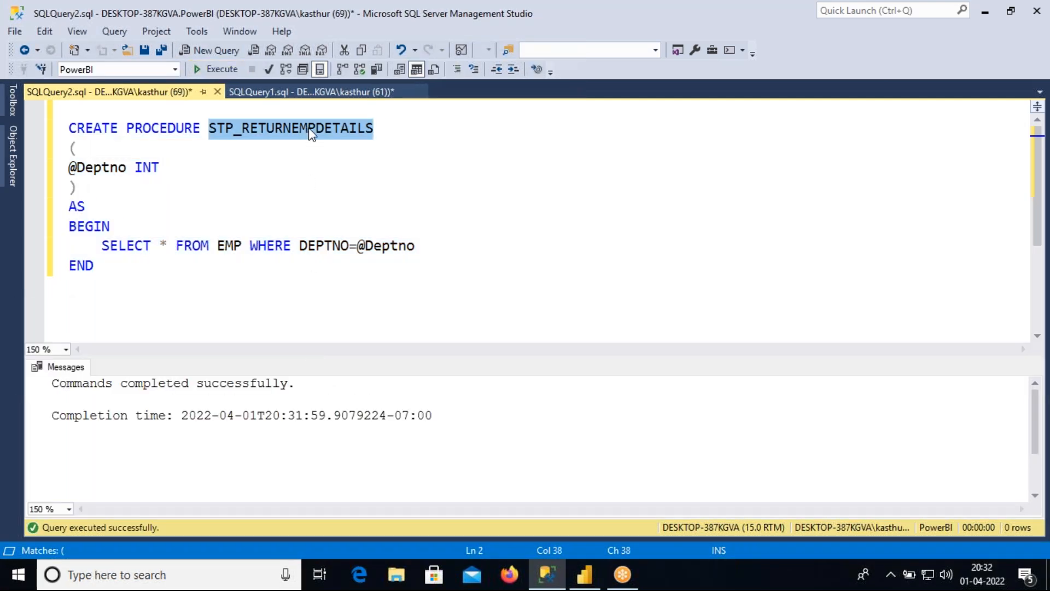
{"action": "left_click", "coordinate": [137, 290]}
{"action": "key", "text": "Return"}
{"action": "key", "text": "Return"}
{"action": "type", "text": "exe"}
{"action": "key", "text": "BackSpace"}
{"action": "key", "text": "BackSpace"}
{"action": "key", "text": "BackSpace"}
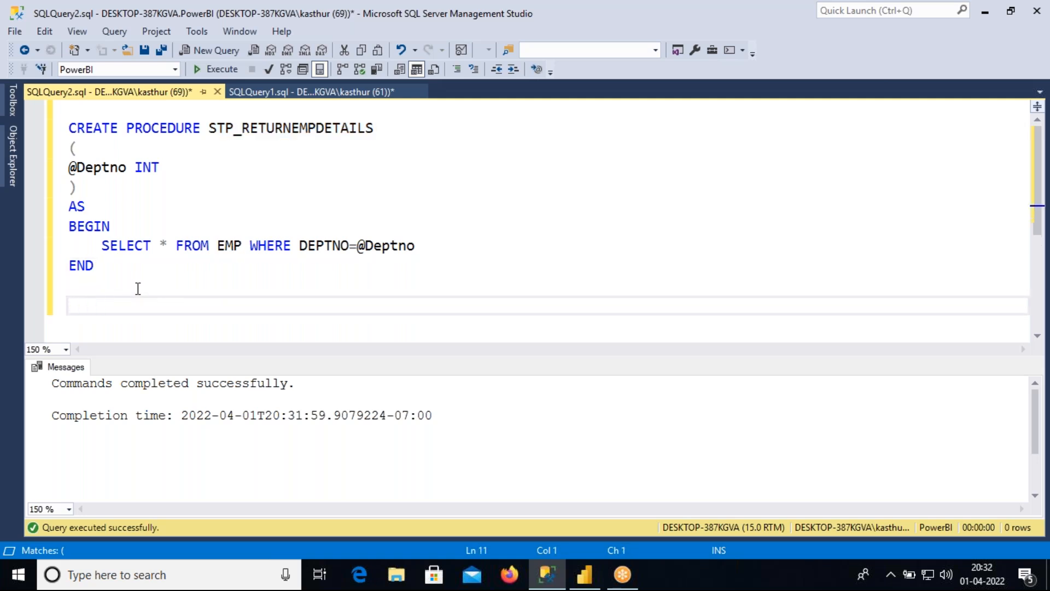
{"action": "type", "text": "EXEC "}
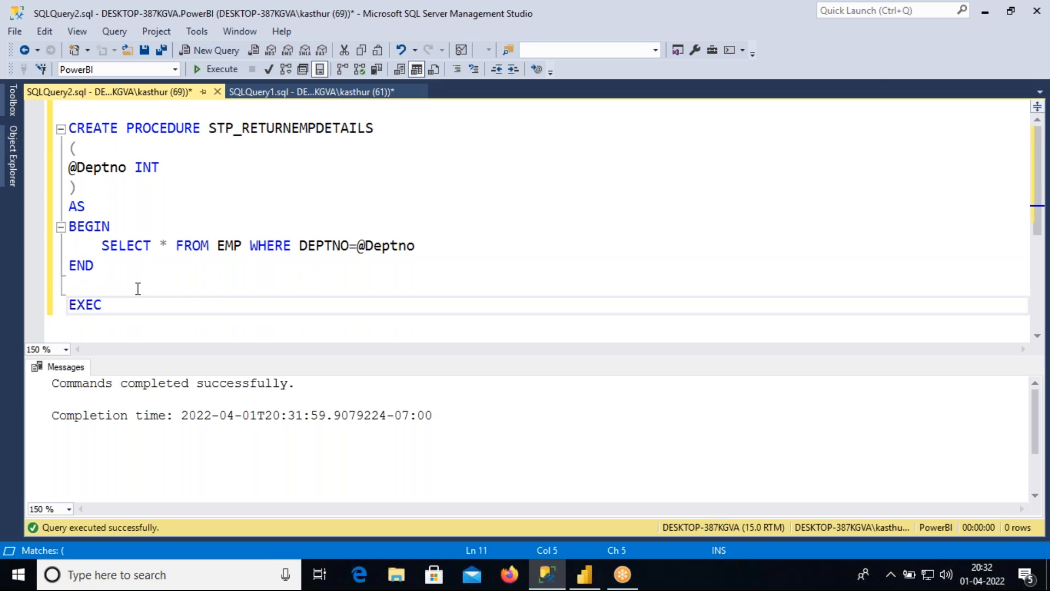
{"action": "type", "text": "STP_RETURNEMPDETAILS"}
{"action": "key", "text": "Return"}
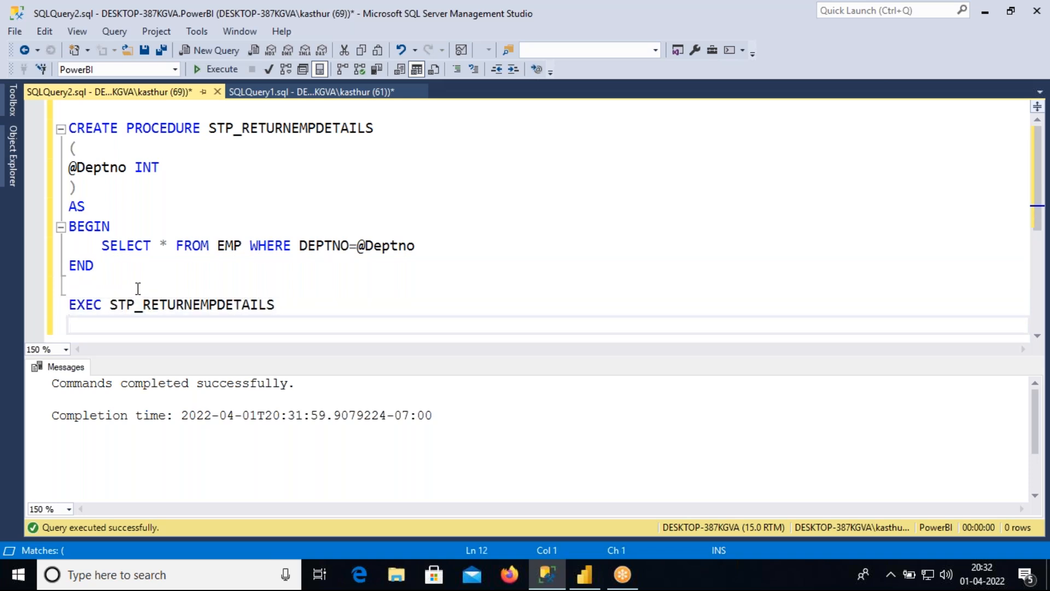
{"action": "double_click", "coordinate": [99, 168]}
{"action": "key", "text": "ctrl+c"}
{"action": "left_click", "coordinate": [79, 327]}
{"action": "key", "text": "ctrl+v"}
{"action": "type", "text": "=10"}
Step: Run only the EXEC statement with its parameter and select all the returned rows to check them
{"action": "left_click_drag", "start_coordinate": [155, 324], "coordinate": [67, 304]}
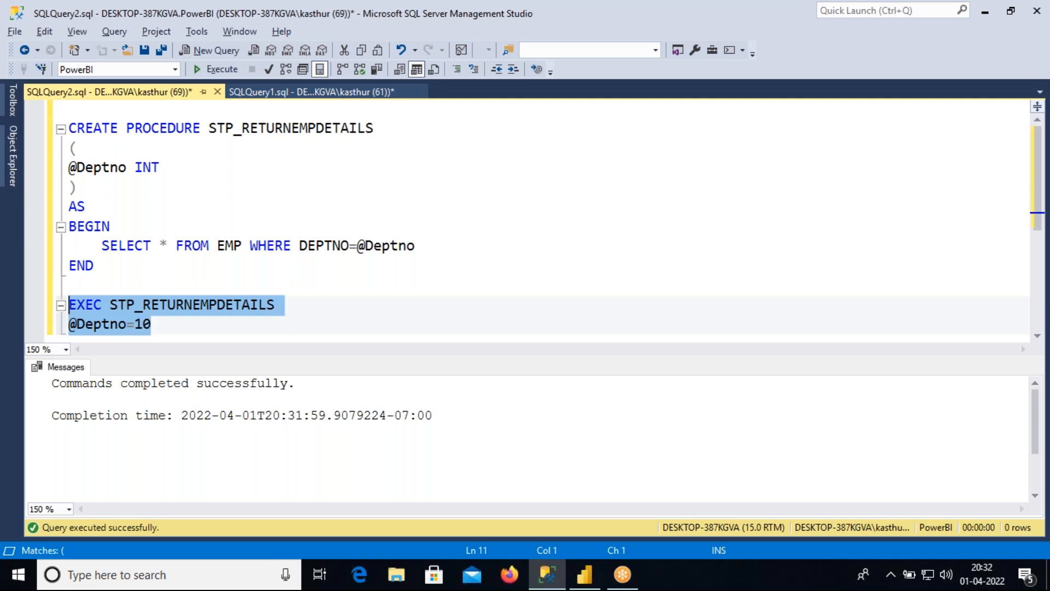
{"action": "key", "text": "F5"}
{"action": "left_click", "coordinate": [476, 428]}
{"action": "left_click_drag", "start_coordinate": [477, 430], "coordinate": [88, 402]}
{"action": "double_click", "coordinate": [144, 325]}
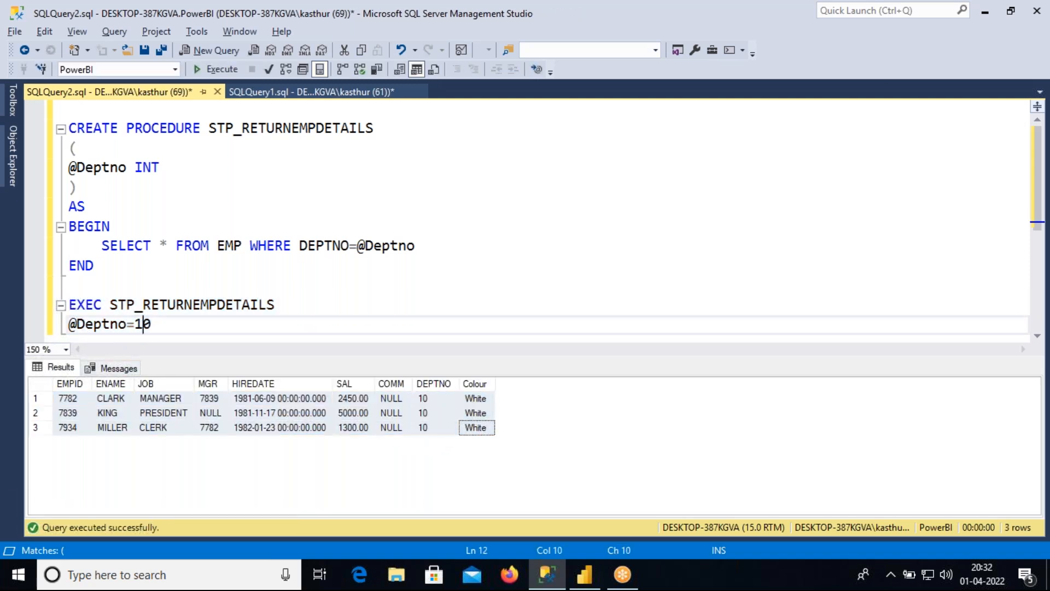
{"action": "type", "text": "20"}
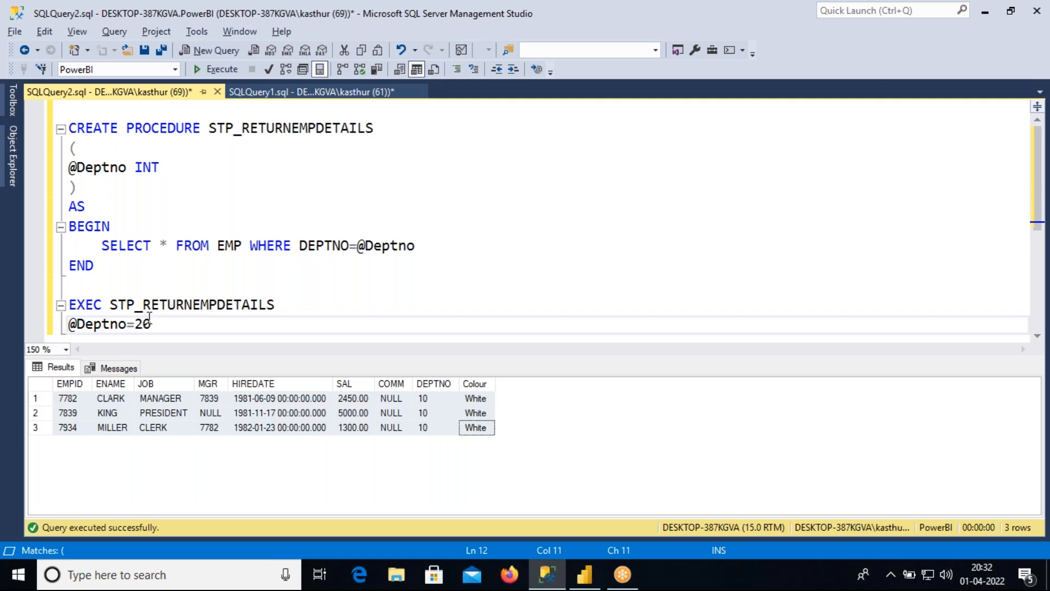
{"action": "left_click_drag", "start_coordinate": [152, 325], "coordinate": [62, 309]}
{"action": "key", "text": "F5"}
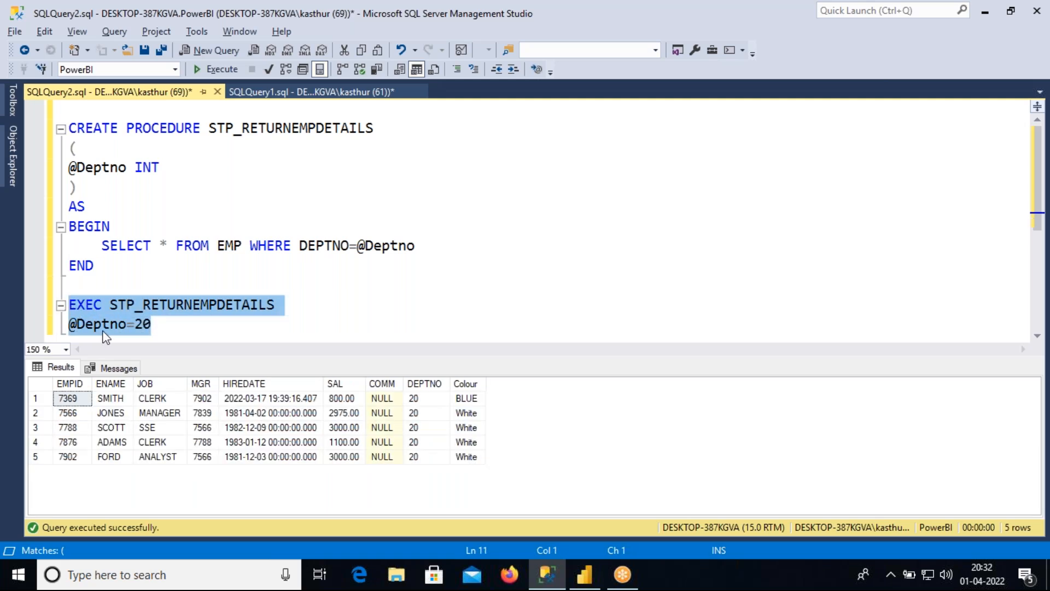
{"action": "double_click", "coordinate": [143, 325]}
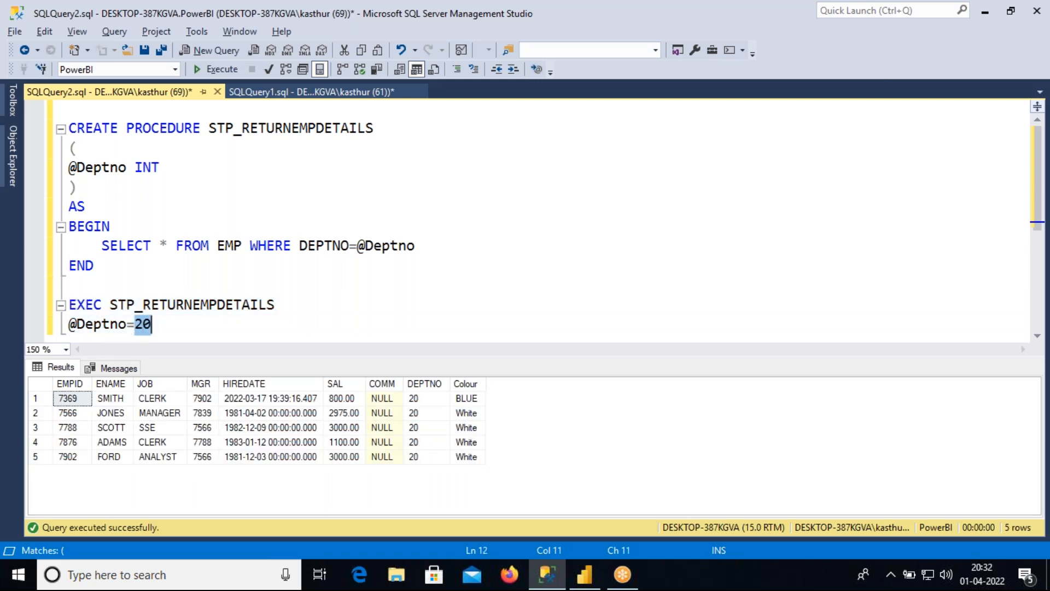
{"action": "type", "text": "30"}
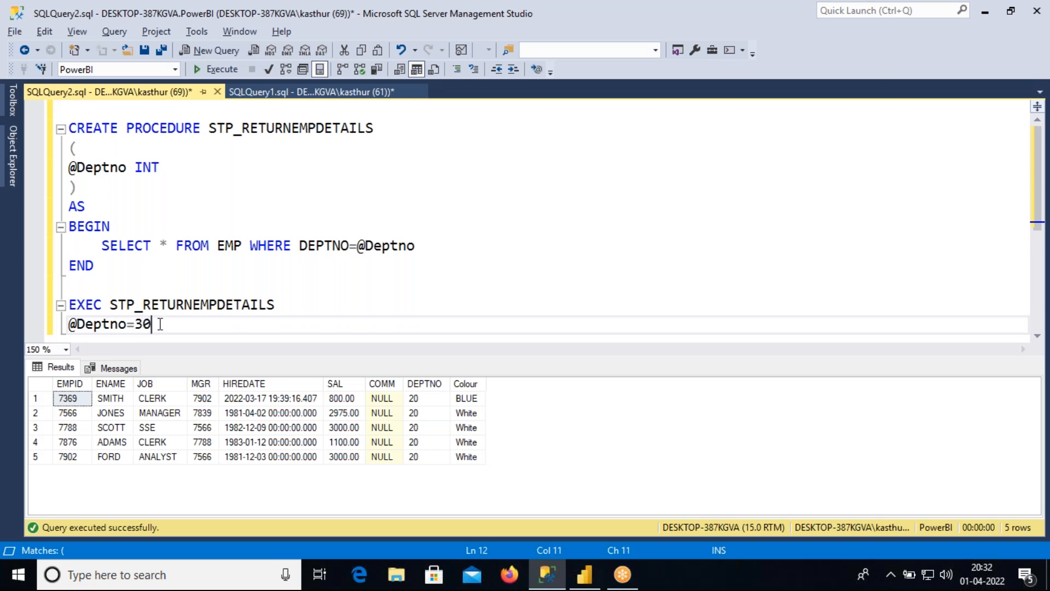
{"action": "left_click_drag", "start_coordinate": [160, 325], "coordinate": [68, 306]}
{"action": "key", "text": "F5"}
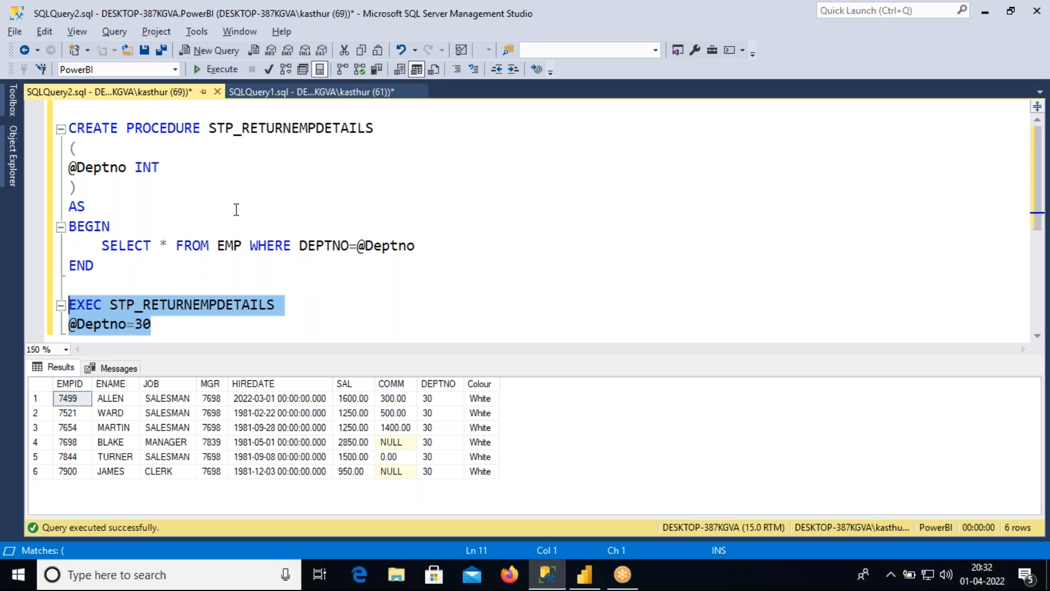
Step: Search Windows for Visual Studio 2012 and launch it
{"action": "left_click", "coordinate": [780, 22]}
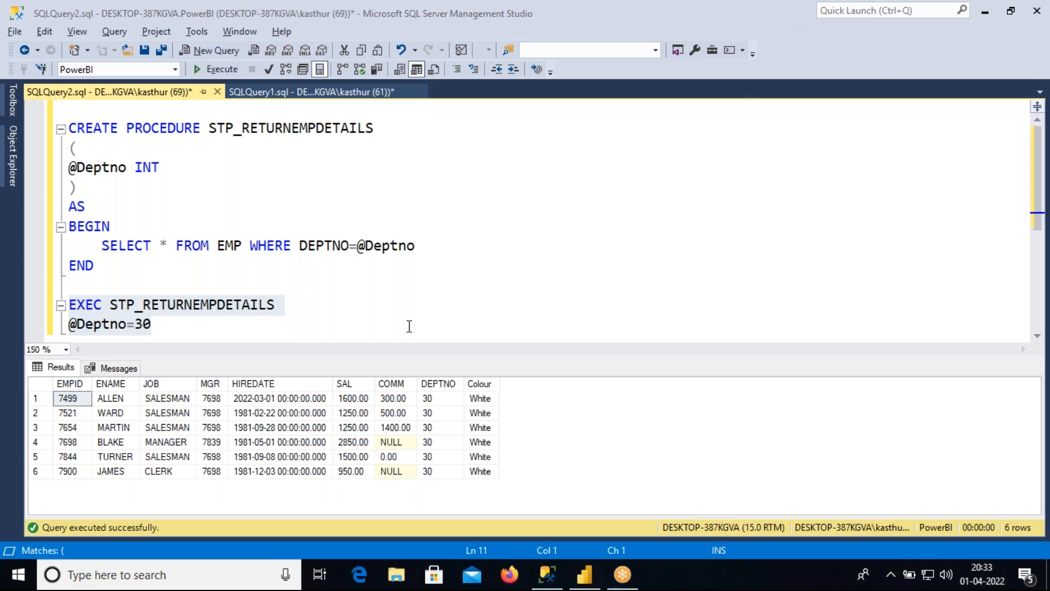
{"action": "left_click", "coordinate": [193, 569]}
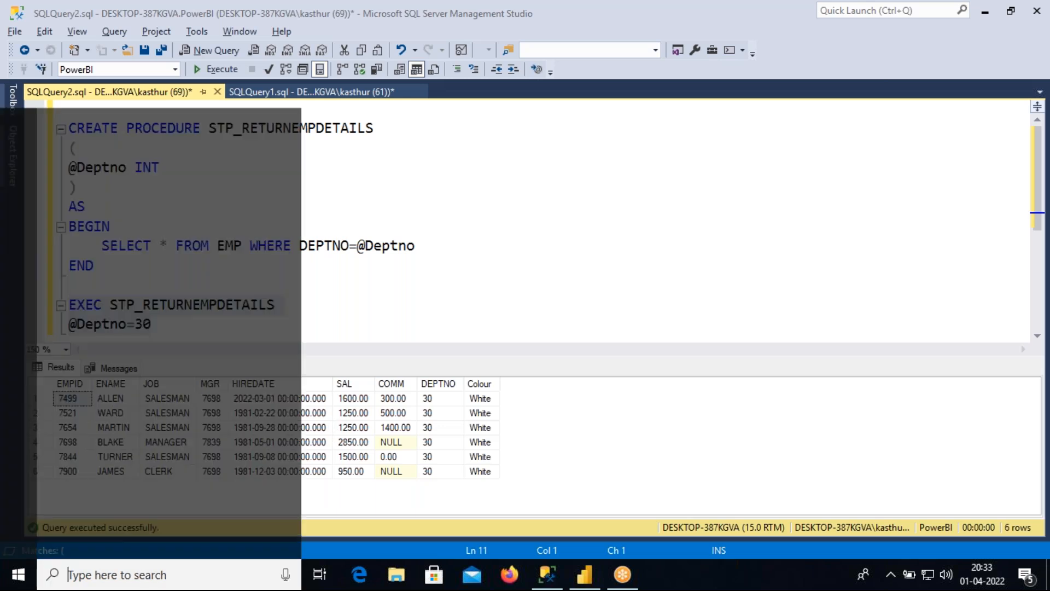
{"action": "type", "text": "WISU"}
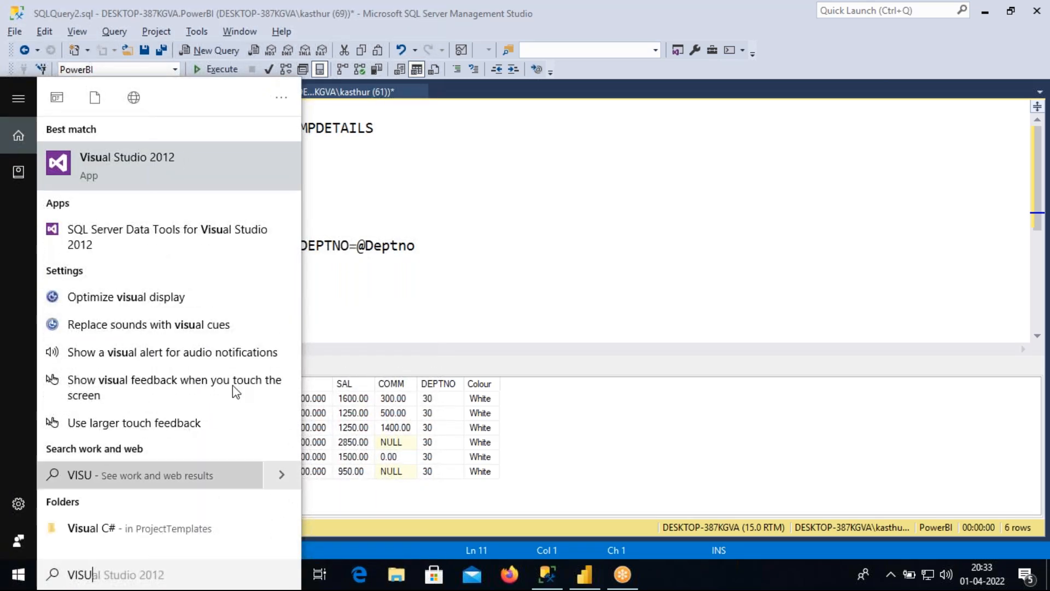
{"action": "left_click", "coordinate": [141, 165]}
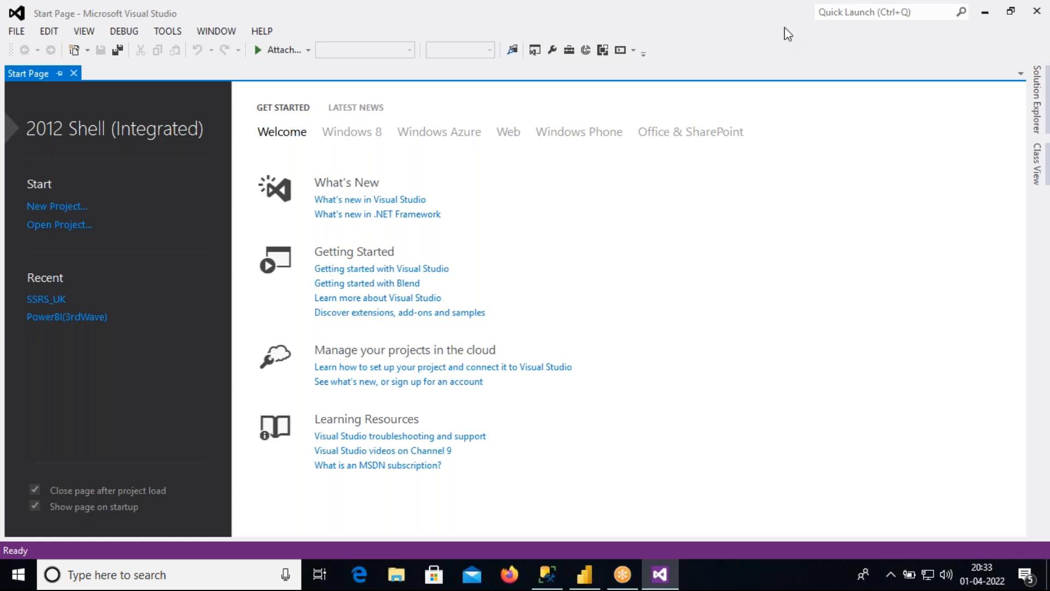
Step: Open the recent PowerBI(3rdWave) project and begin adding a new item to its Reports folder
{"action": "left_click", "coordinate": [63, 319]}
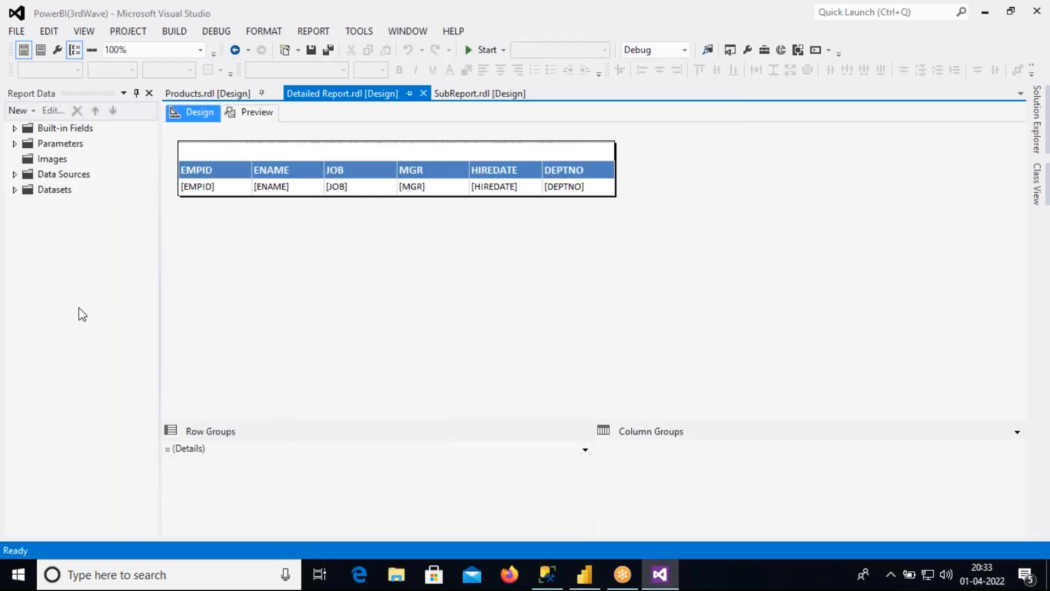
{"action": "left_click", "coordinate": [1038, 118]}
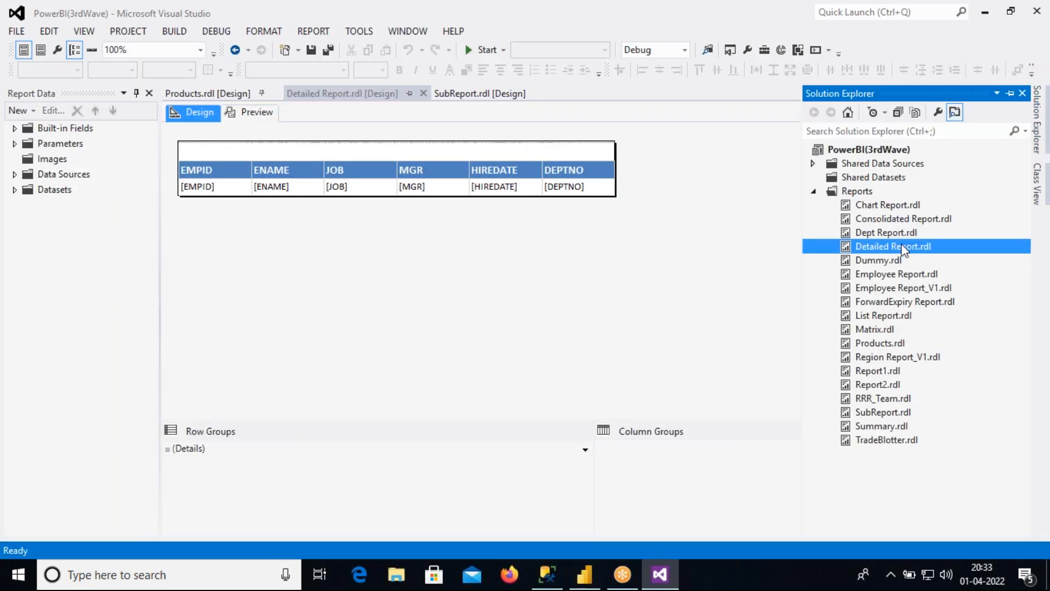
{"action": "right_click", "coordinate": [855, 191]}
{"action": "mouse_move", "coordinate": [895, 217]}
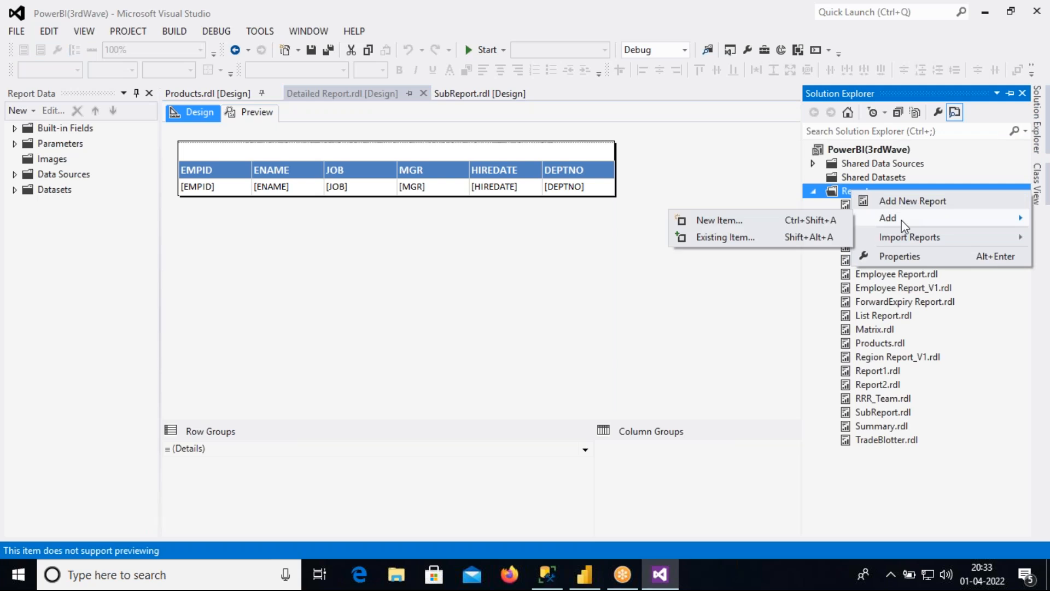
{"action": "left_click", "coordinate": [741, 235]}
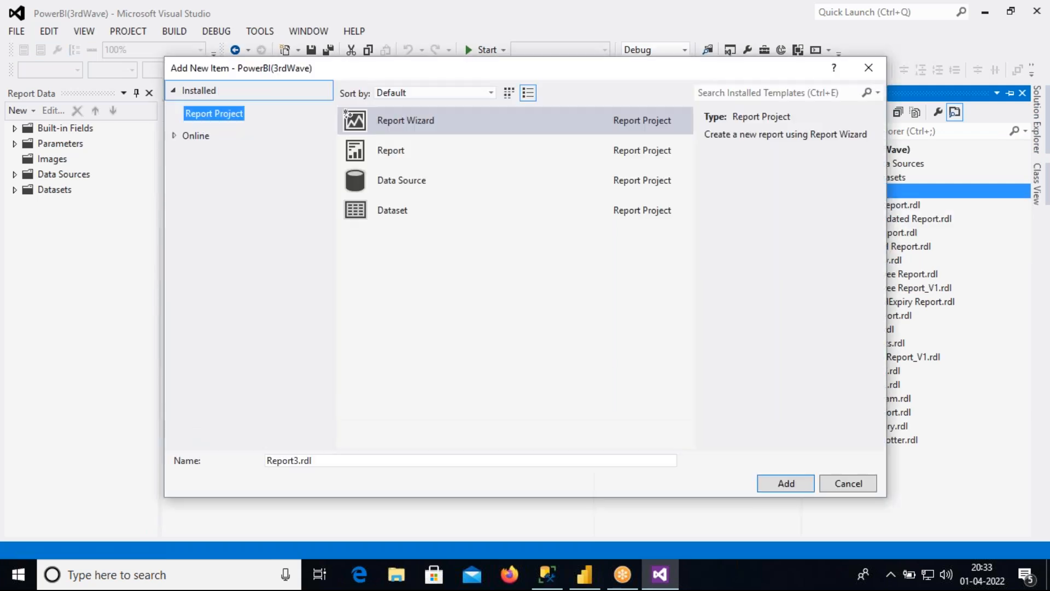
Step: Create an empty report named CallingStoredProcedure.rdl and enlarge its body in width and height
{"action": "left_click", "coordinate": [402, 151]}
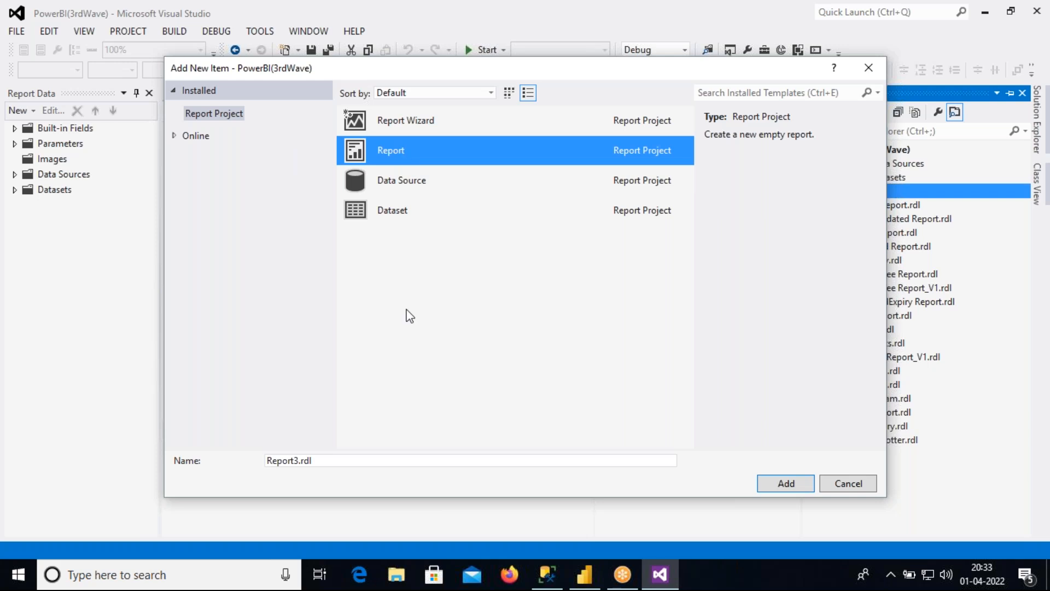
{"action": "left_click_drag", "start_coordinate": [299, 460], "coordinate": [265, 461]}
{"action": "type", "text": "sTOREDpR"}
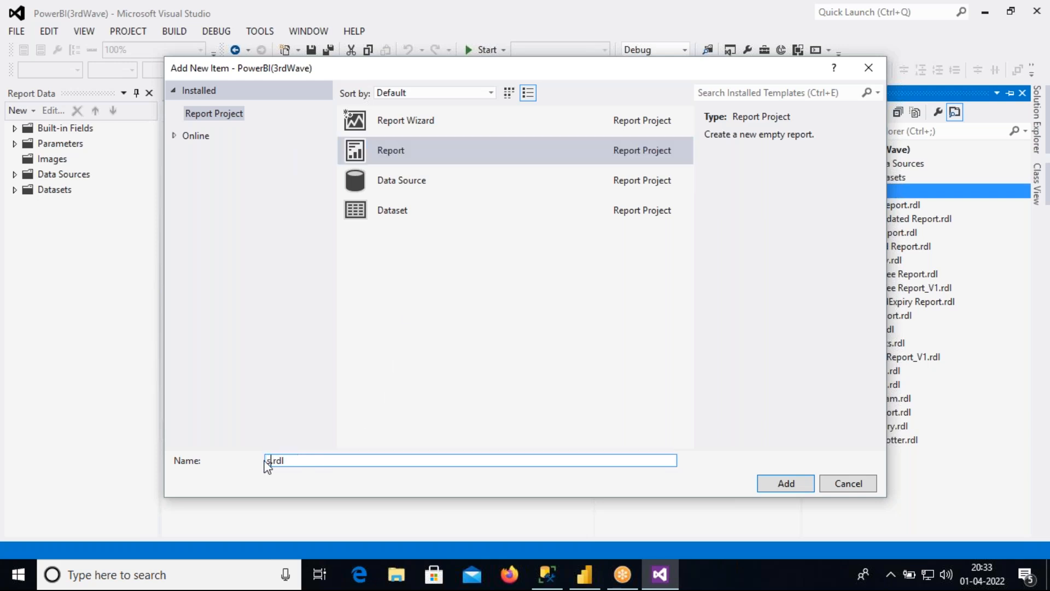
{"action": "type", "text": "OCEDURE"}
{"action": "key", "text": "BackSpace"}
{"action": "key", "text": "BackSpace"}
{"action": "key", "text": "BackSpace"}
{"action": "key", "text": "BackSpace"}
{"action": "key", "text": "BackSpace"}
{"action": "key", "text": "BackSpace"}
{"action": "key", "text": "BackSpace"}
{"action": "key", "text": "BackSpace"}
{"action": "key", "text": "BackSpace"}
{"action": "key", "text": "BackSpace"}
{"action": "key", "text": "BackSpace"}
{"action": "key", "text": "BackSpace"}
{"action": "key", "text": "BackSpace"}
{"action": "key", "text": "BackSpace"}
{"action": "key", "text": "BackSpace"}
{"action": "type", "text": "CallingStoredProcedure"}
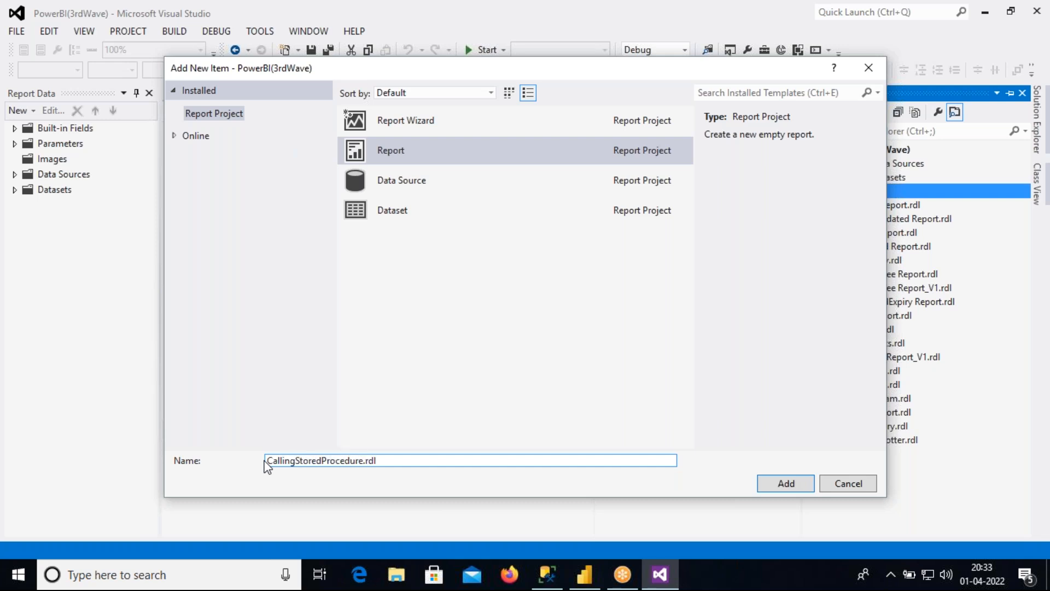
{"action": "left_click", "coordinate": [780, 483]}
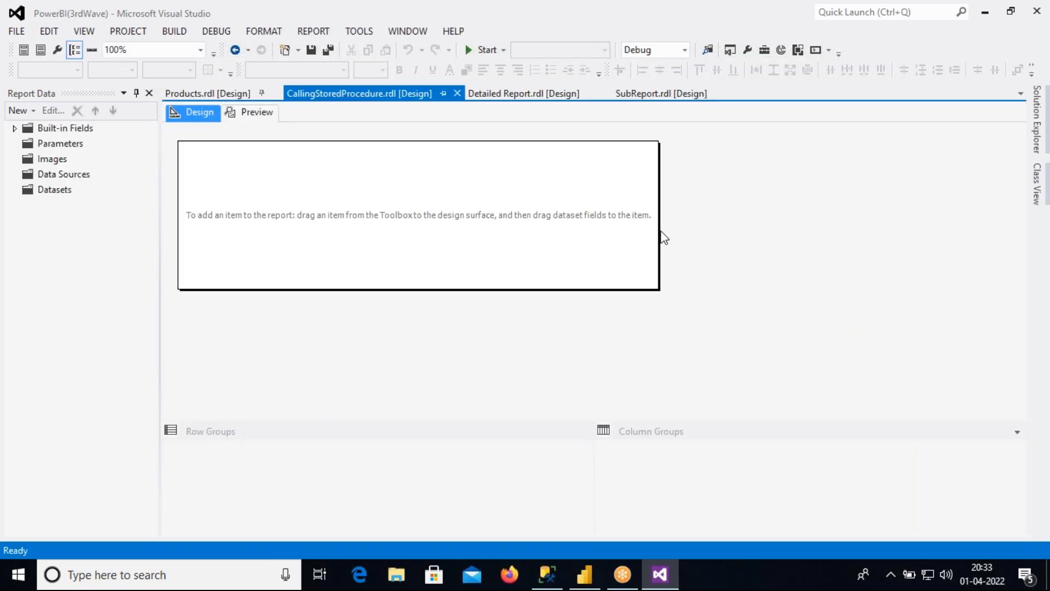
{"action": "left_click_drag", "start_coordinate": [661, 228], "coordinate": [818, 221]}
{"action": "left_click_drag", "start_coordinate": [797, 291], "coordinate": [798, 323]}
Step: Add a data source named PowerBI to the report, using the shared data source reference PowerBI
{"action": "right_click", "coordinate": [60, 178]}
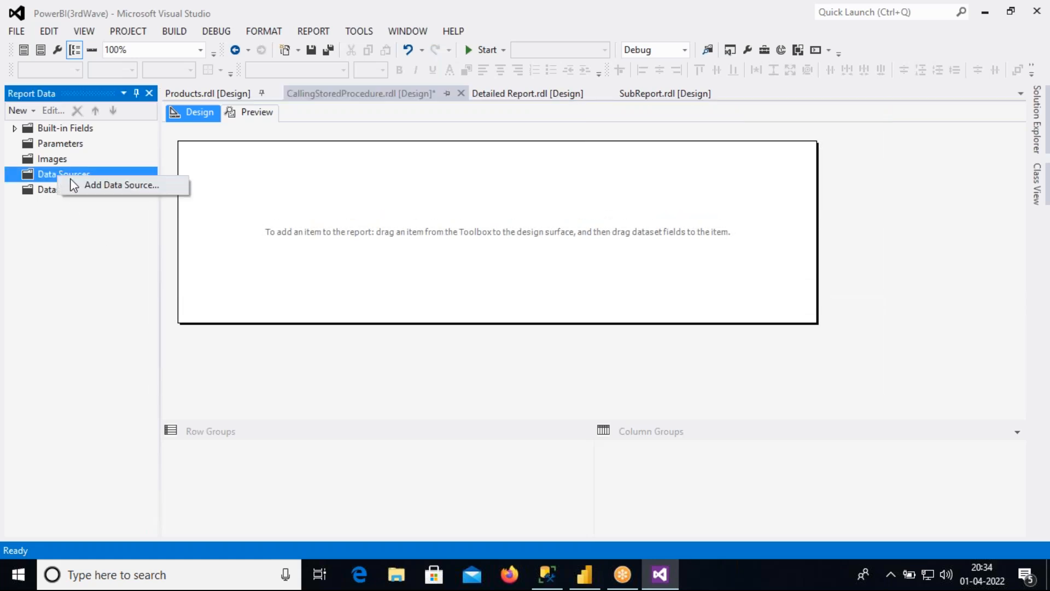
{"action": "left_click", "coordinate": [105, 191]}
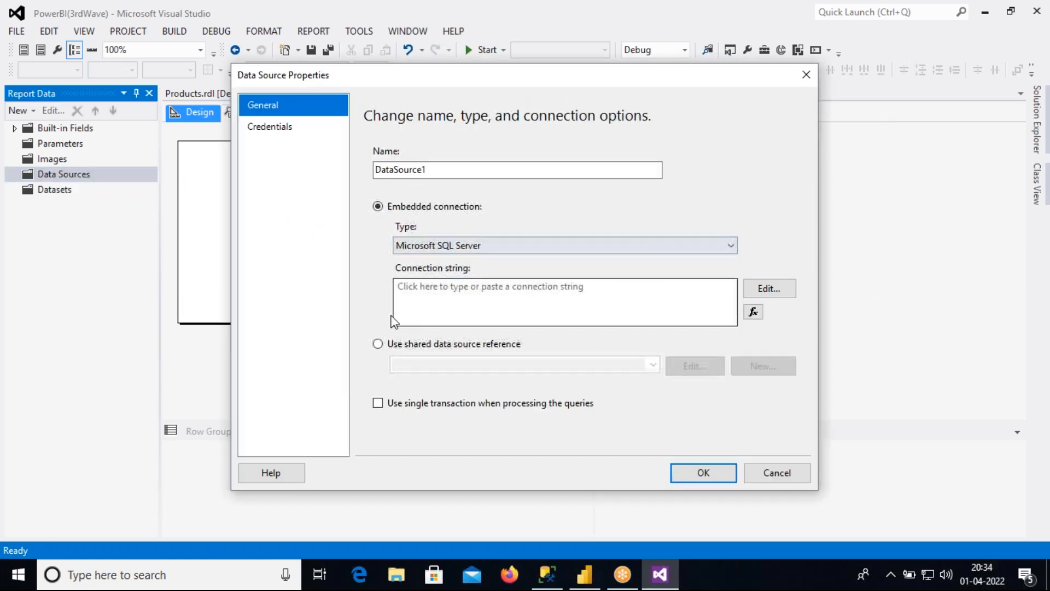
{"action": "left_click", "coordinate": [377, 343]}
{"action": "left_click_drag", "start_coordinate": [429, 170], "coordinate": [342, 173]}
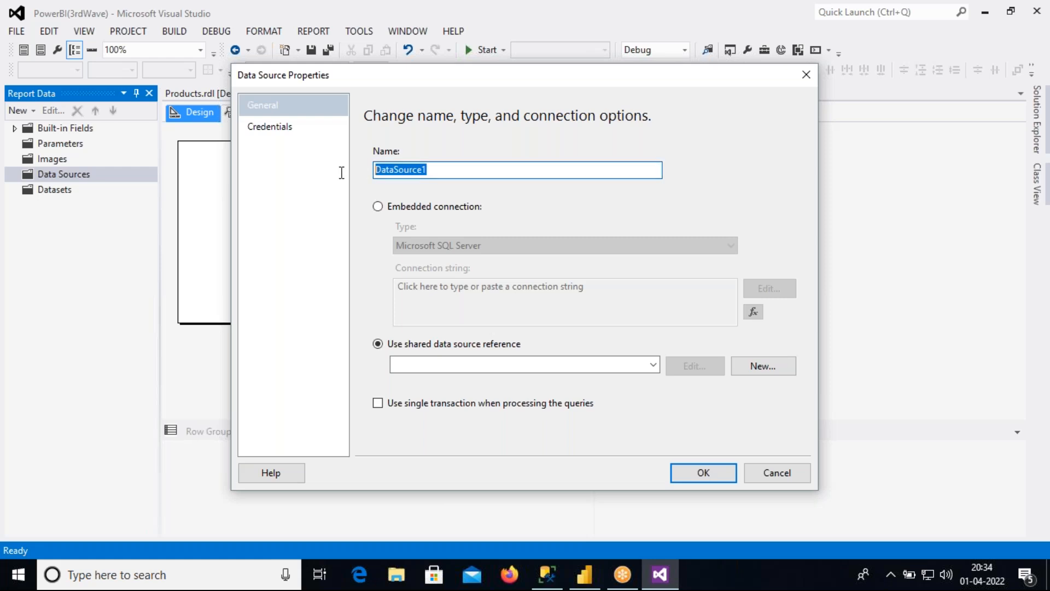
{"action": "type", "text": "PowerBI"}
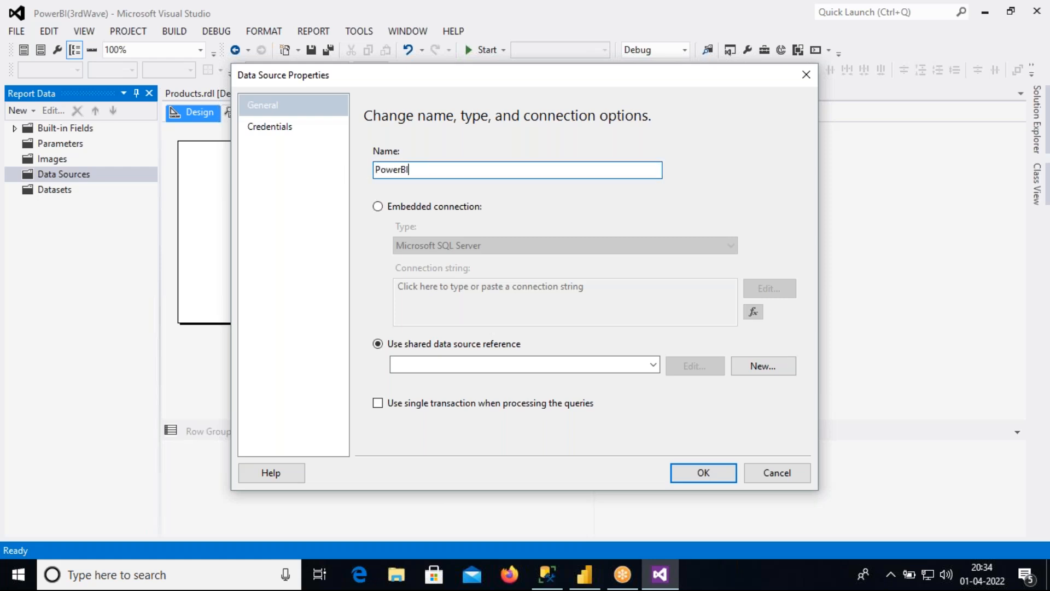
{"action": "left_click", "coordinate": [653, 365]}
{"action": "left_click", "coordinate": [541, 386]}
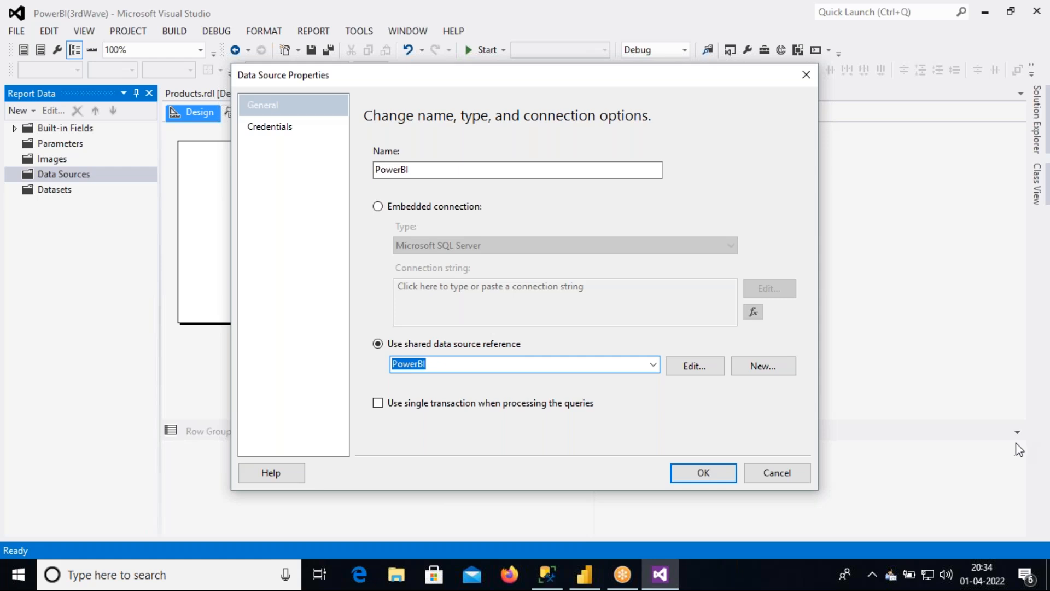
{"action": "left_click", "coordinate": [714, 476]}
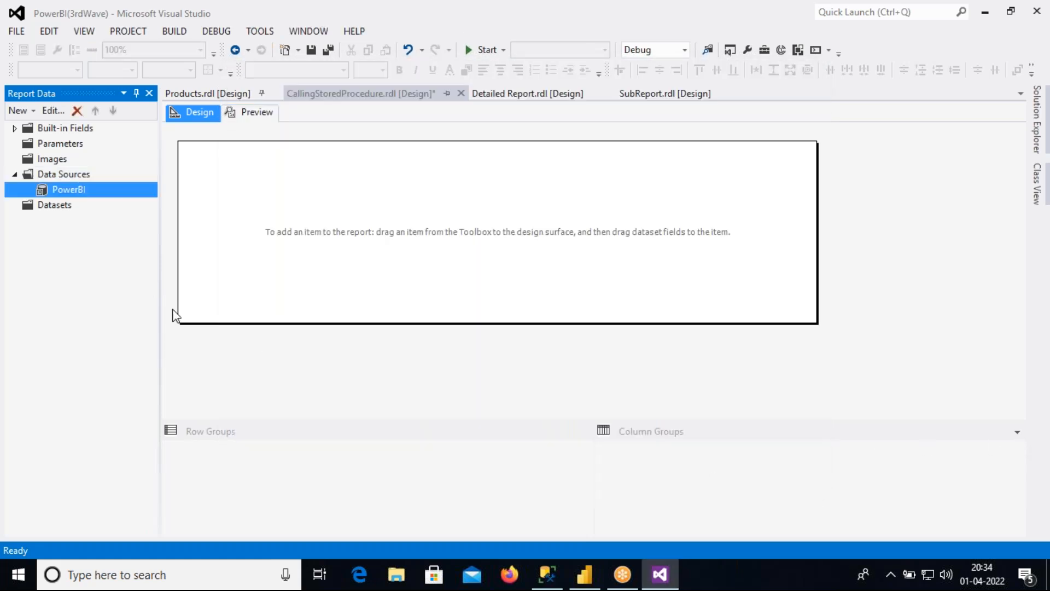
Step: Start a new embedded dataset named EMP that uses the PowerBI data source
{"action": "right_click", "coordinate": [55, 212]}
{"action": "left_click", "coordinate": [88, 216]}
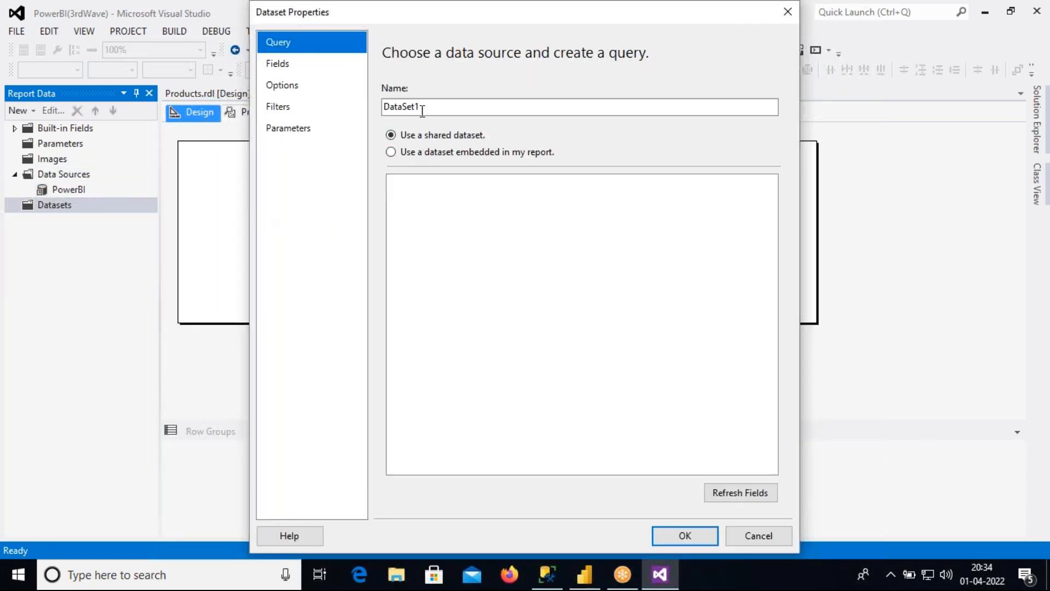
{"action": "left_click_drag", "start_coordinate": [425, 106], "coordinate": [384, 105]}
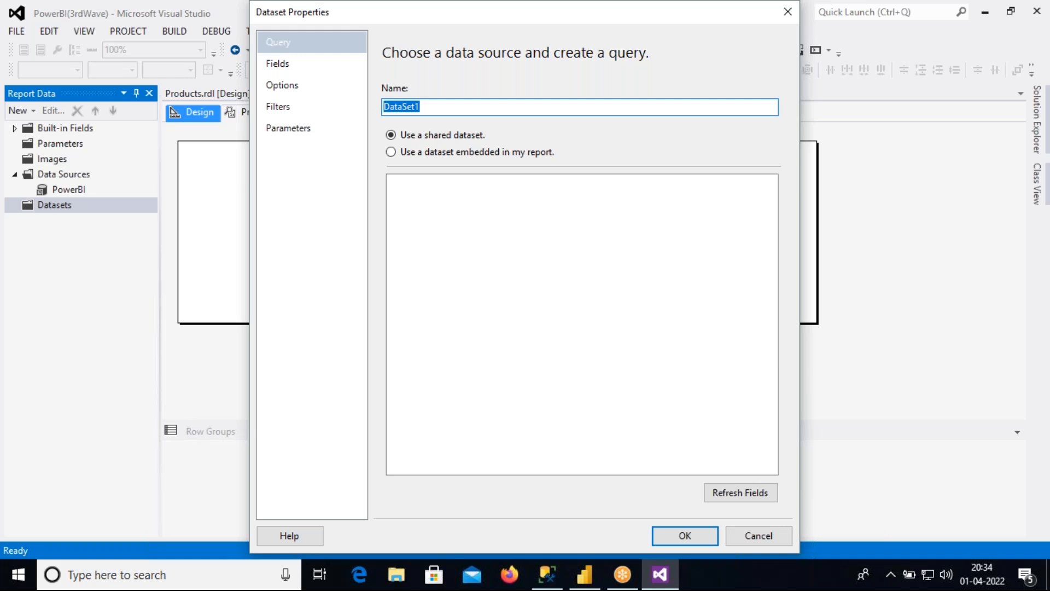
{"action": "type", "text": "EMP"}
{"action": "left_click", "coordinate": [427, 154]}
{"action": "left_click", "coordinate": [430, 202]}
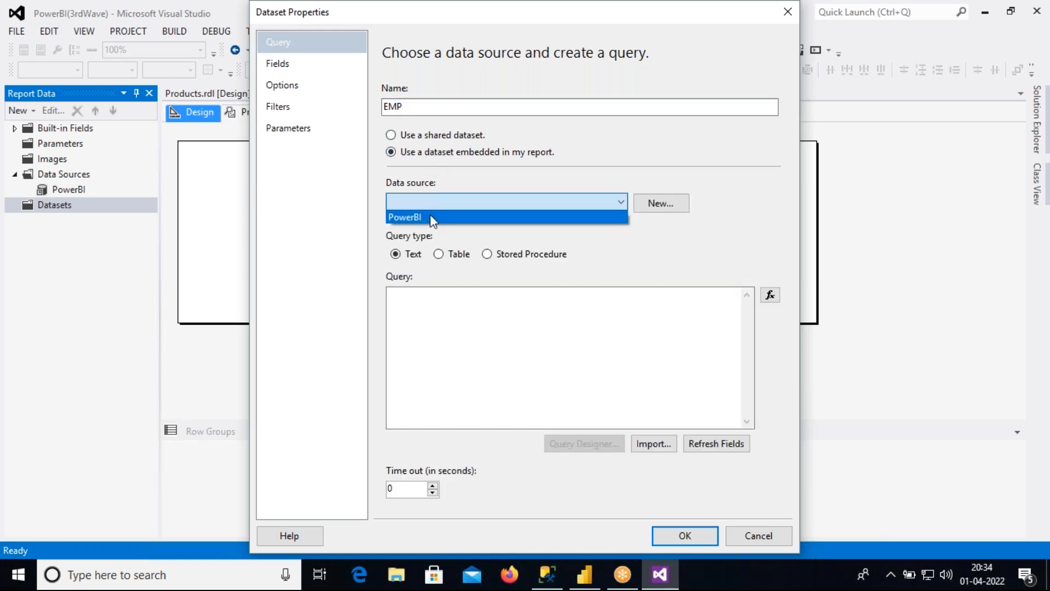
{"action": "left_click", "coordinate": [430, 216]}
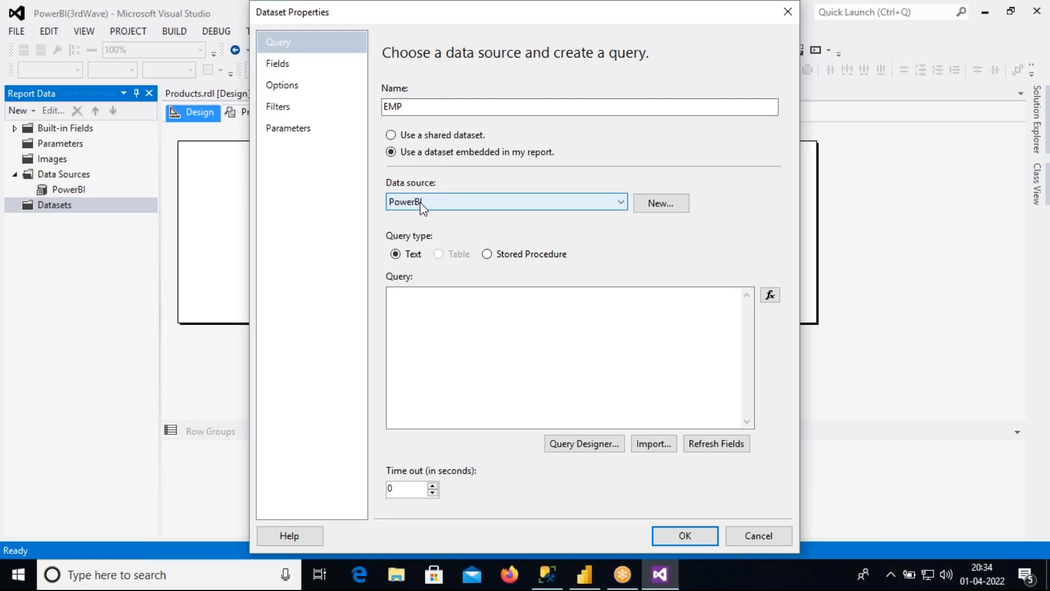
Step: Base the EMP dataset on the stored procedure STP_ReturnEMP, refresh its fields and save the dataset
{"action": "left_click", "coordinate": [428, 302]}
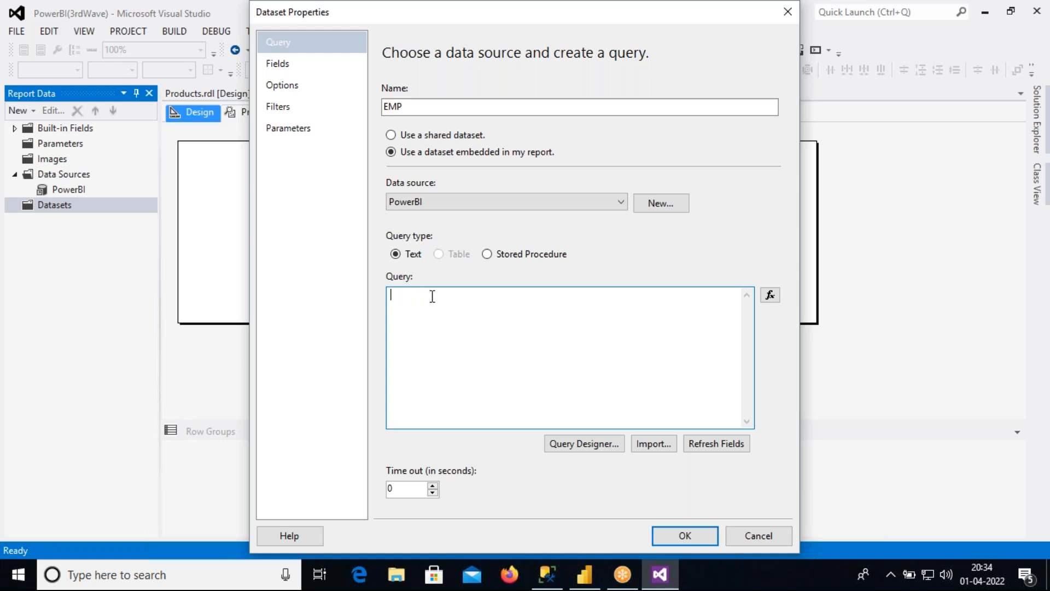
{"action": "left_click", "coordinate": [487, 254]}
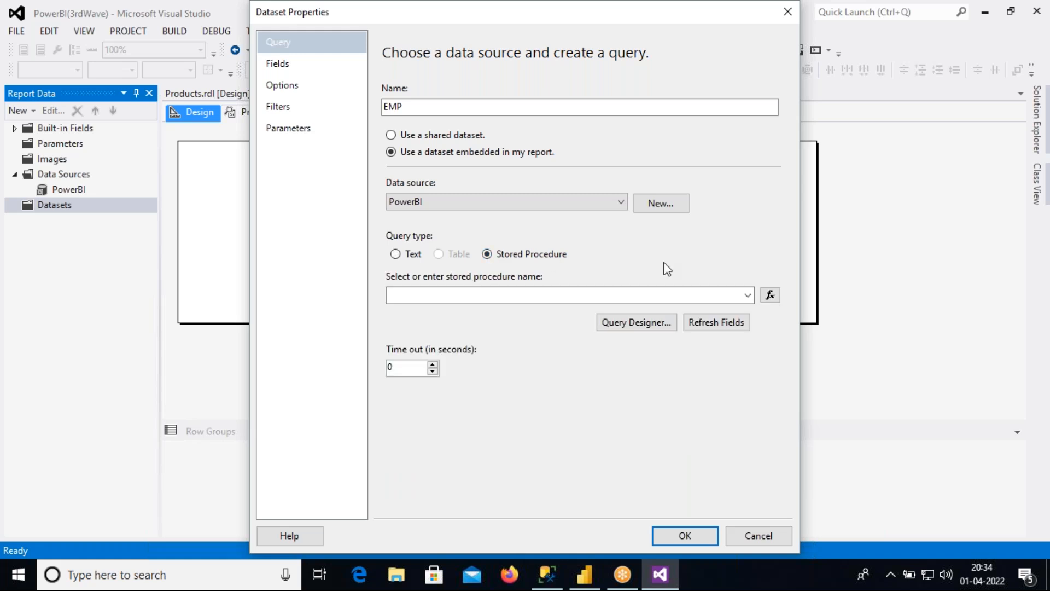
{"action": "left_click", "coordinate": [748, 296]}
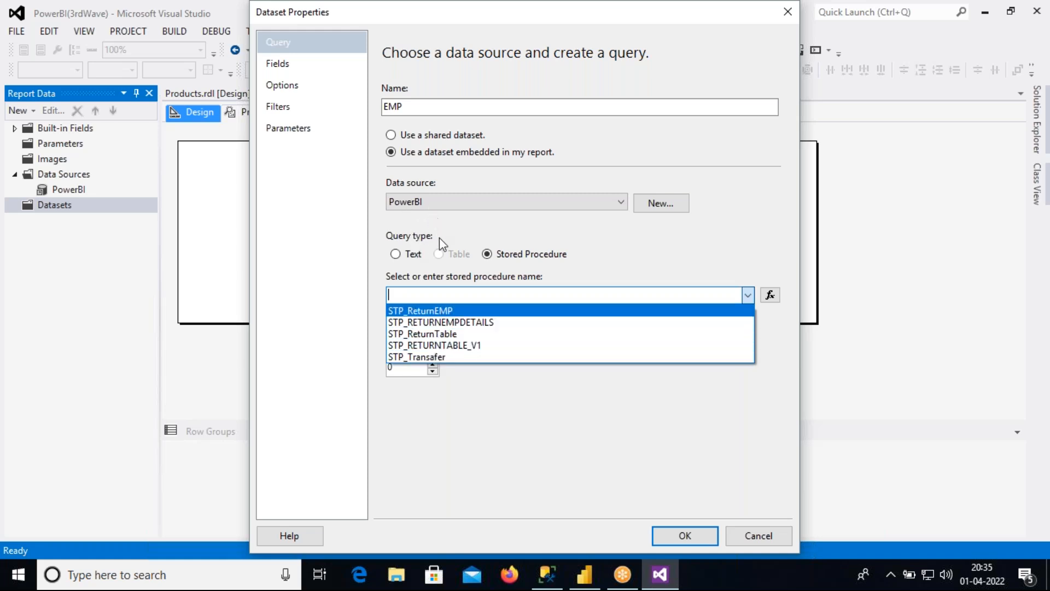
{"action": "left_click", "coordinate": [445, 310]}
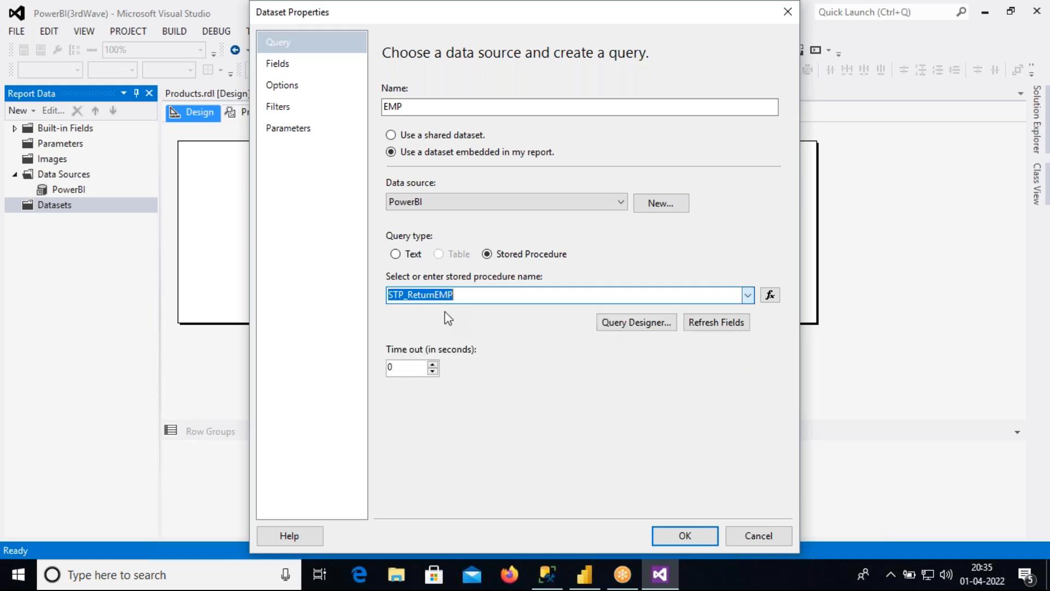
{"action": "left_click", "coordinate": [726, 324]}
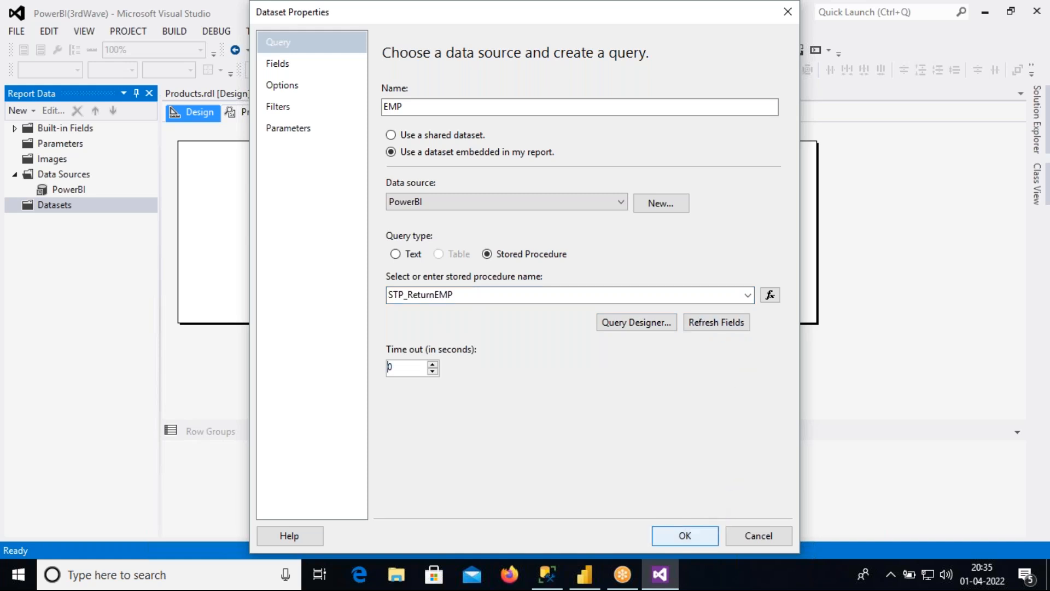
{"action": "left_click", "coordinate": [685, 535]}
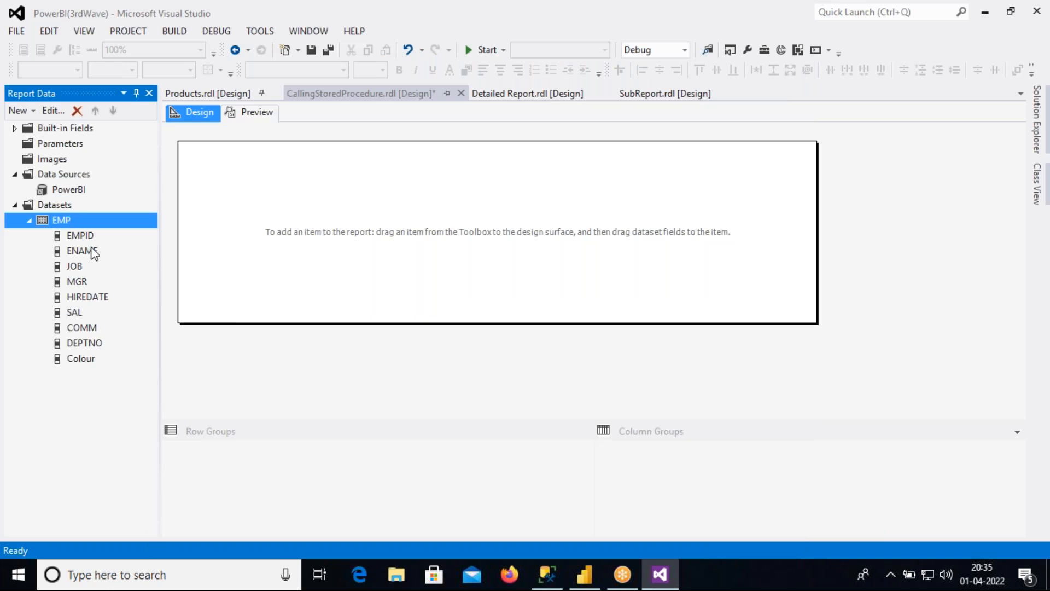
Step: Start a second embedded dataset named emp_v1 with PowerBI as its data source
{"action": "right_click", "coordinate": [65, 205]}
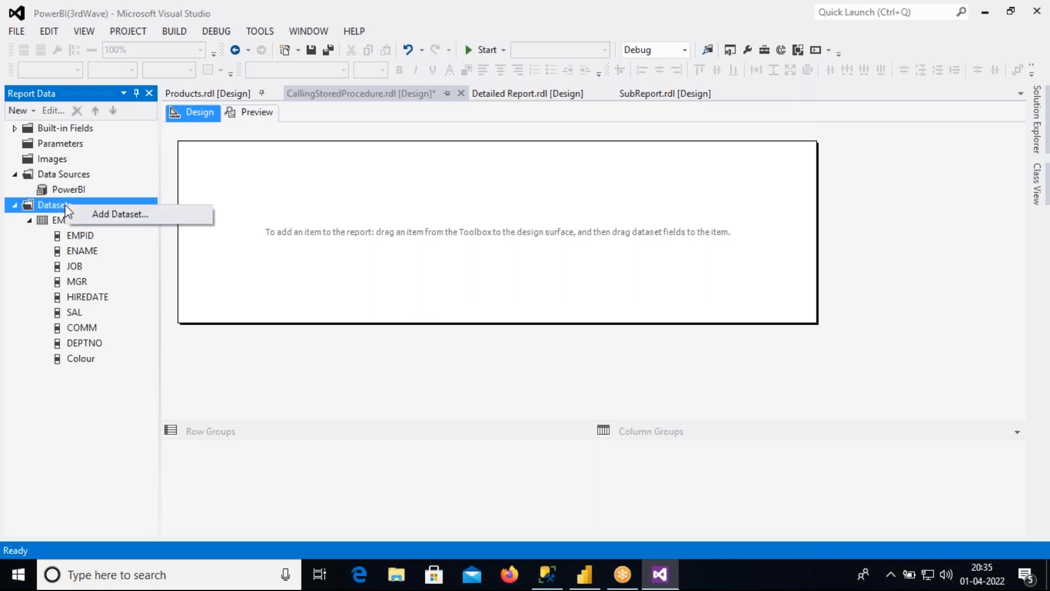
{"action": "left_click", "coordinate": [120, 213]}
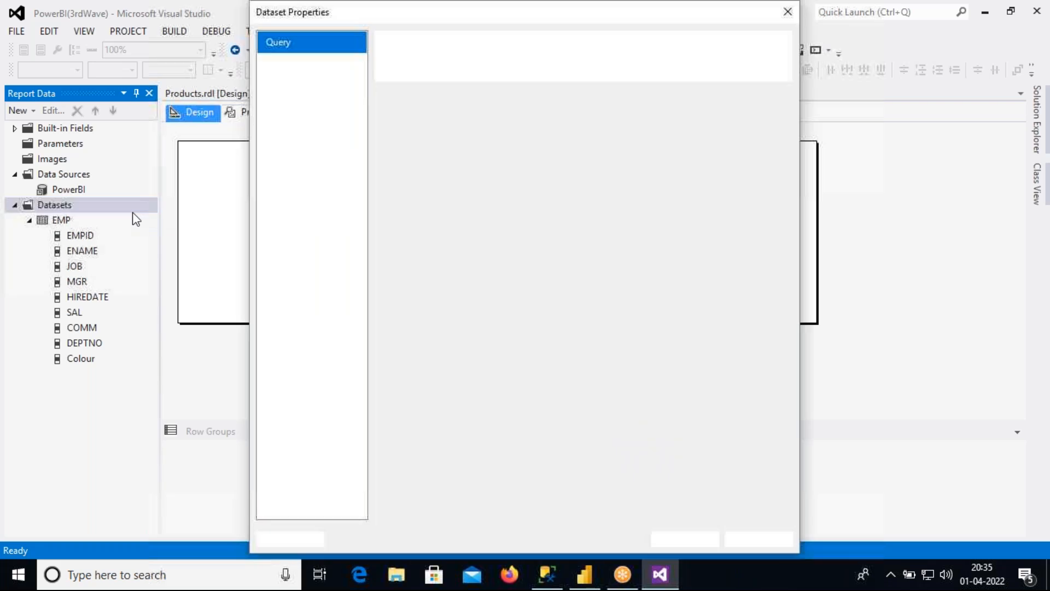
{"action": "type", "text": "emp_v1"}
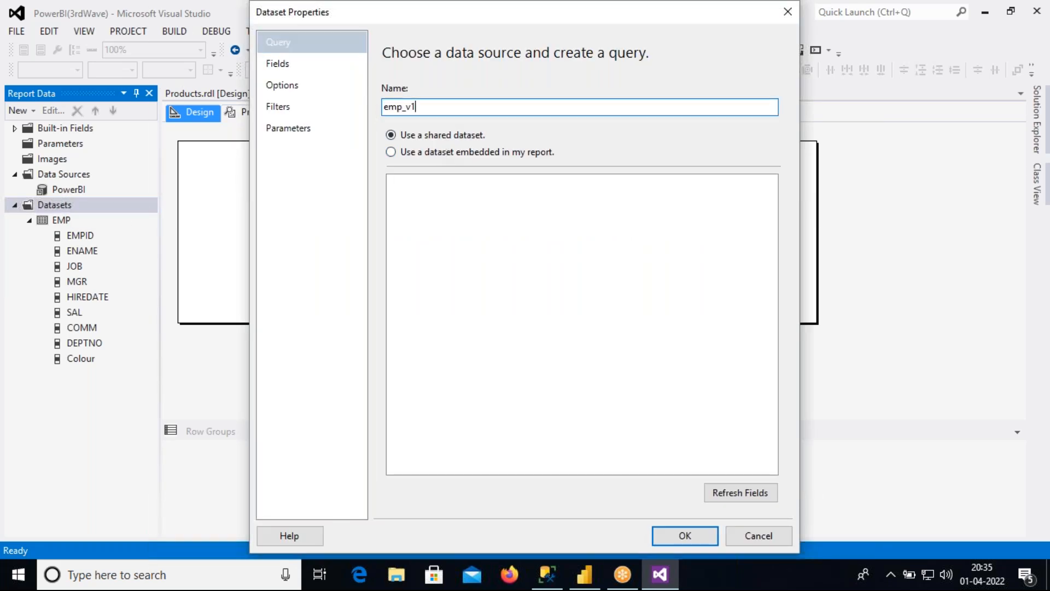
{"action": "left_click", "coordinate": [396, 152]}
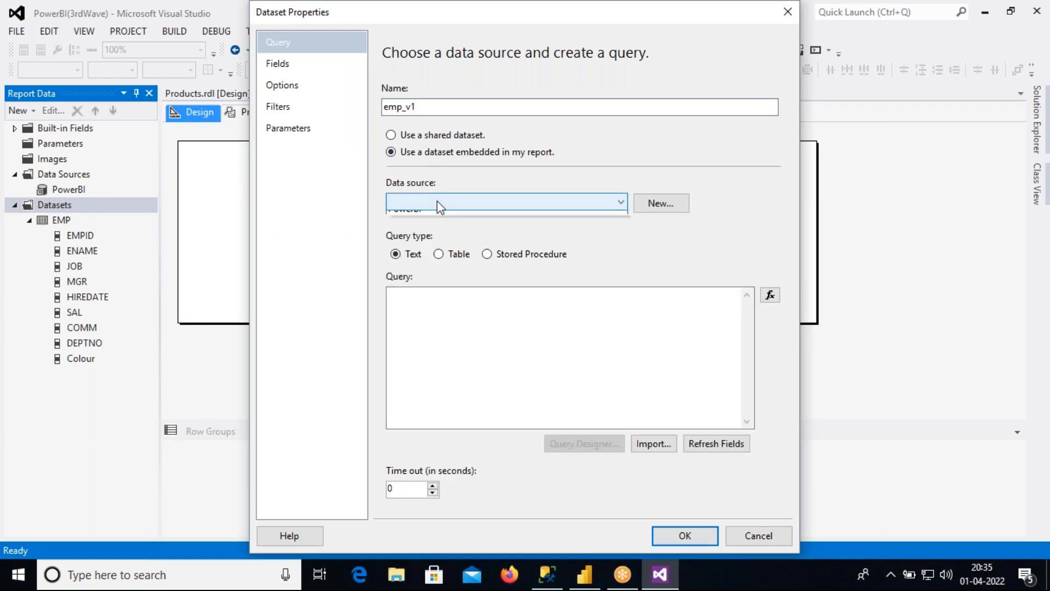
{"action": "left_click", "coordinate": [437, 201]}
{"action": "left_click", "coordinate": [438, 219]}
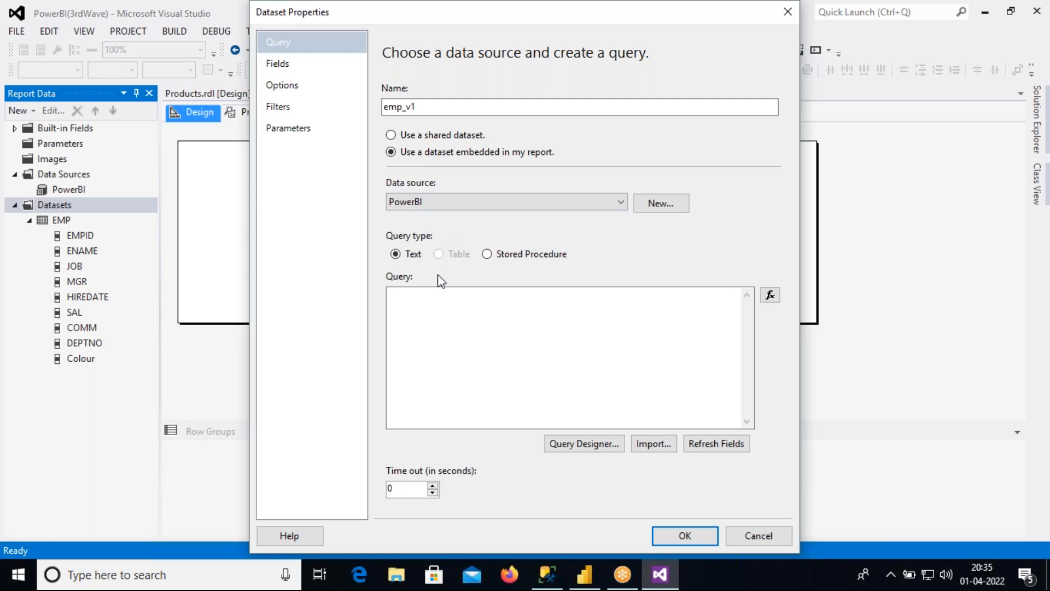
{"action": "left_click", "coordinate": [440, 311]}
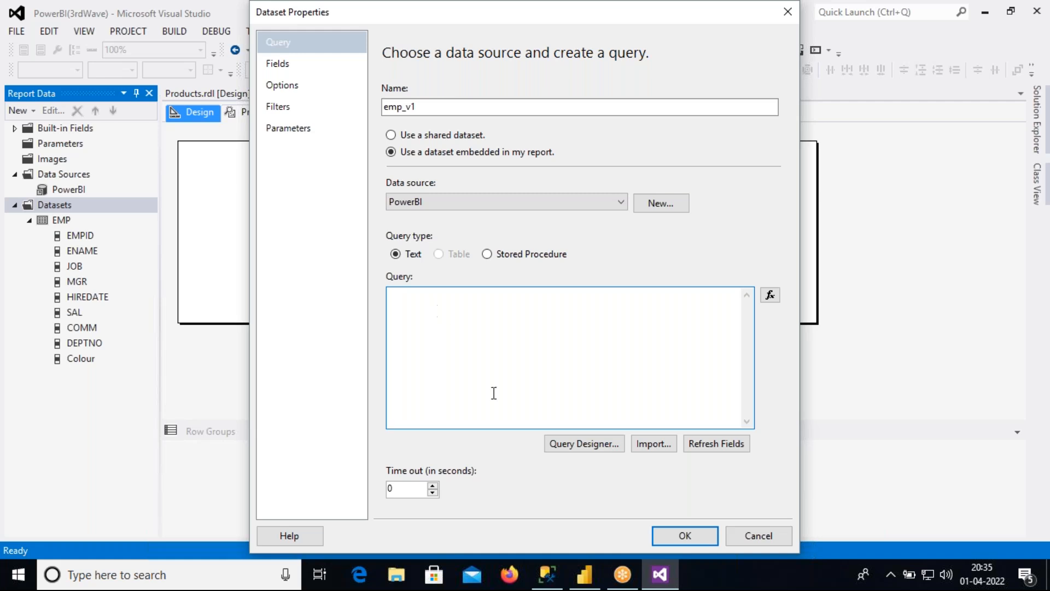
{"action": "left_click", "coordinate": [552, 583]}
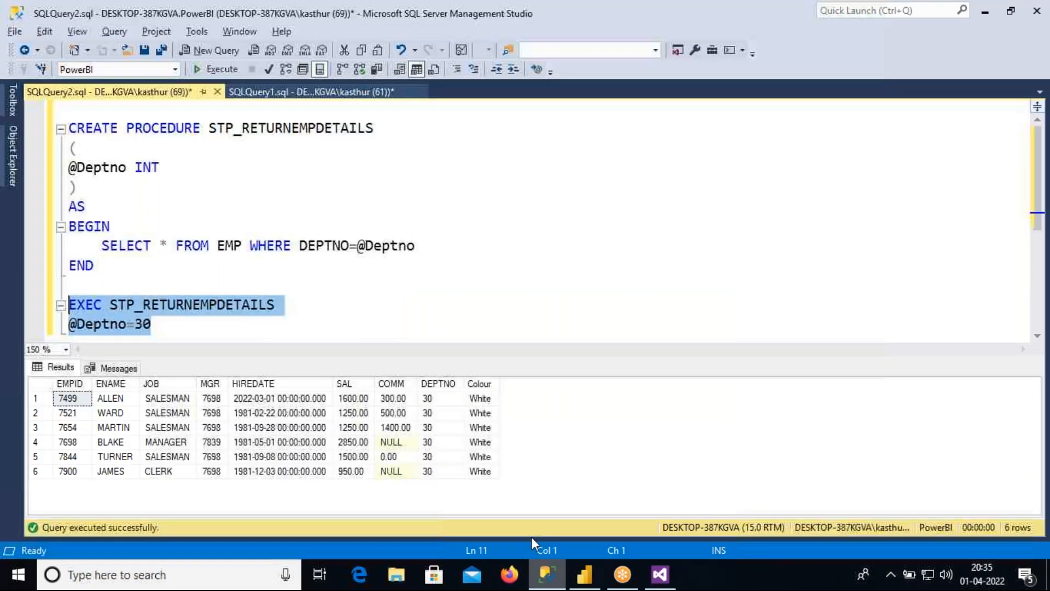
{"action": "left_click", "coordinate": [171, 325]}
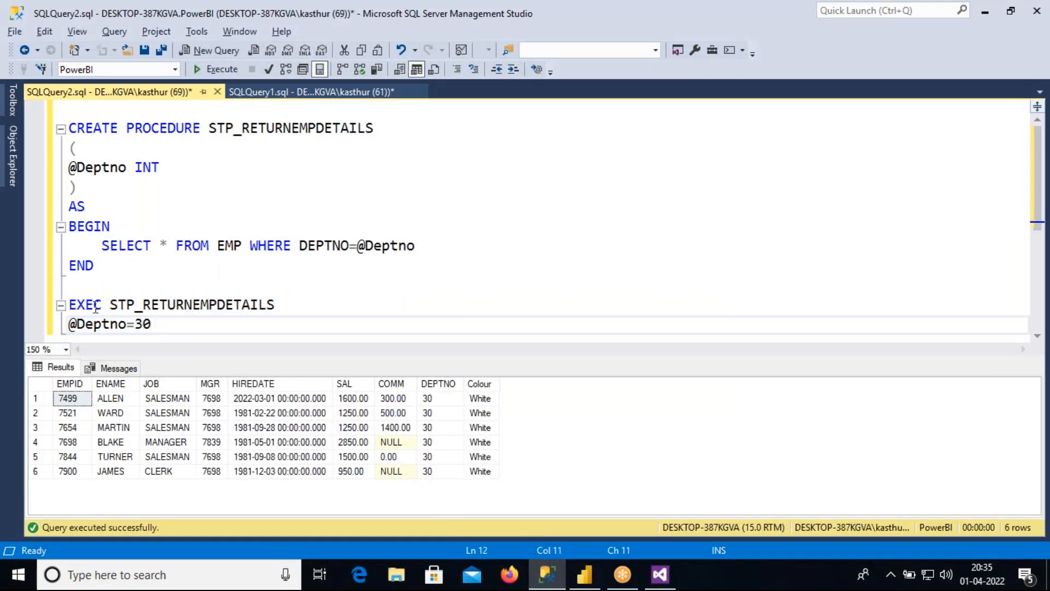
{"action": "left_click_drag", "start_coordinate": [109, 305], "coordinate": [283, 305]}
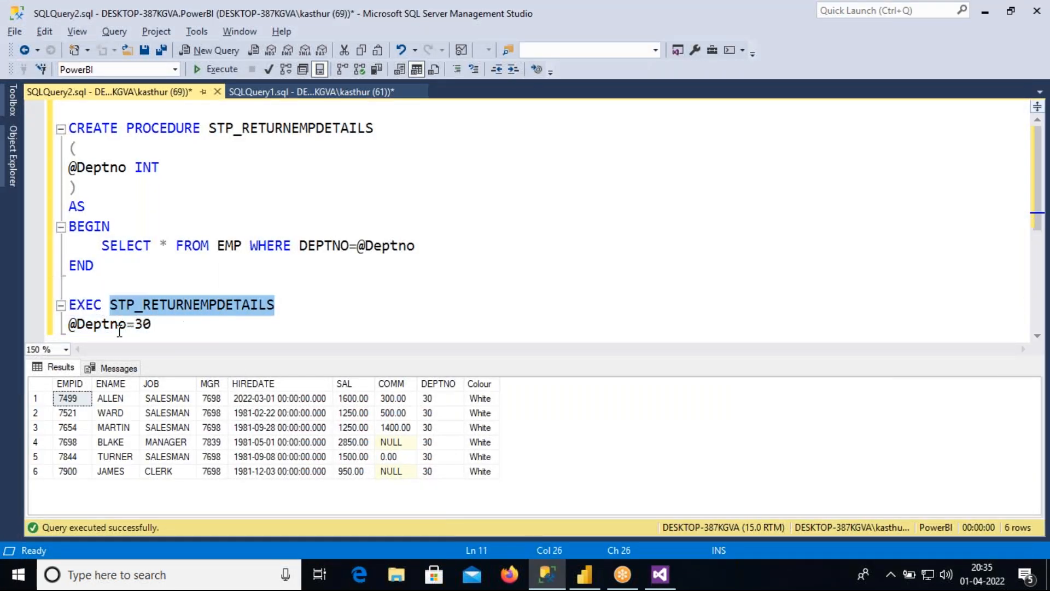
{"action": "mouse_move", "coordinate": [68, 324]}
{"action": "left_mouse_down"}
{"action": "mouse_move", "coordinate": [142, 325]}
{"action": "mouse_move", "coordinate": [94, 323]}
{"action": "mouse_move", "coordinate": [68, 305]}
{"action": "left_mouse_up"}
{"action": "key", "text": "ctrl+c"}
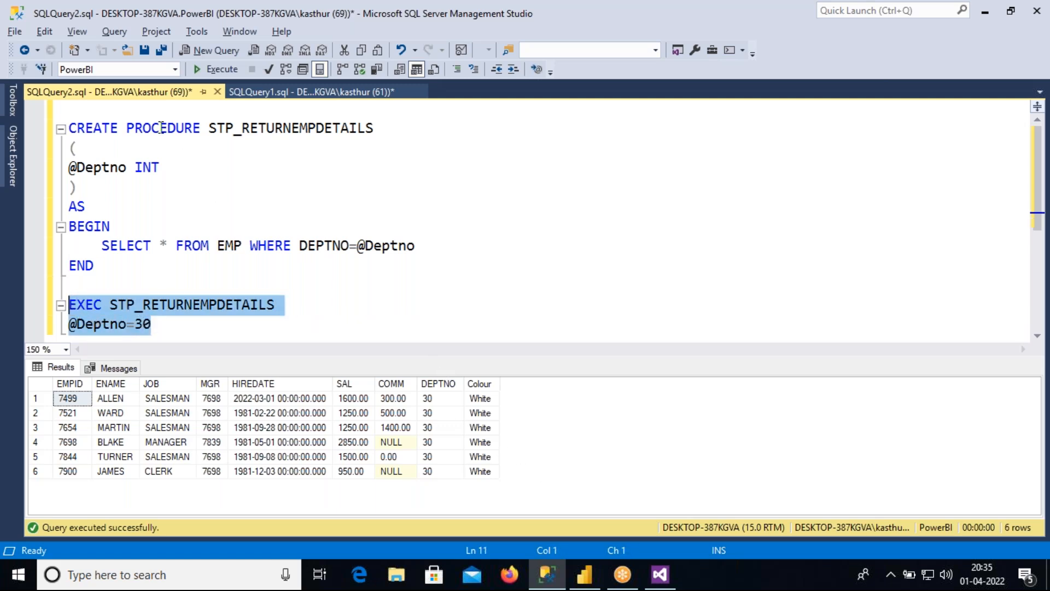
{"action": "left_click", "coordinate": [661, 575]}
{"action": "left_click", "coordinate": [410, 344]}
{"action": "key", "text": "ctrl+v"}
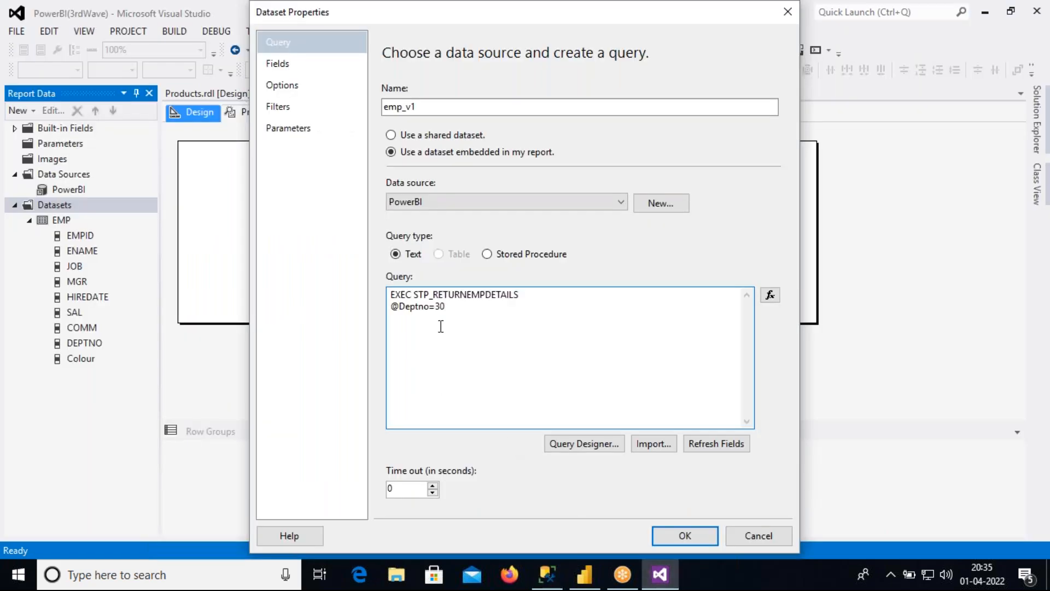
{"action": "mouse_move", "coordinate": [435, 312]}
{"action": "left_mouse_down"}
{"action": "mouse_move", "coordinate": [446, 312]}
{"action": "mouse_move", "coordinate": [389, 311]}
{"action": "mouse_move", "coordinate": [447, 311]}
{"action": "left_mouse_up"}
{"action": "key", "text": "ctrl+c"}
{"action": "key", "text": "ctrl+v"}
{"action": "left_click_drag", "start_coordinate": [430, 307], "coordinate": [392, 308]}
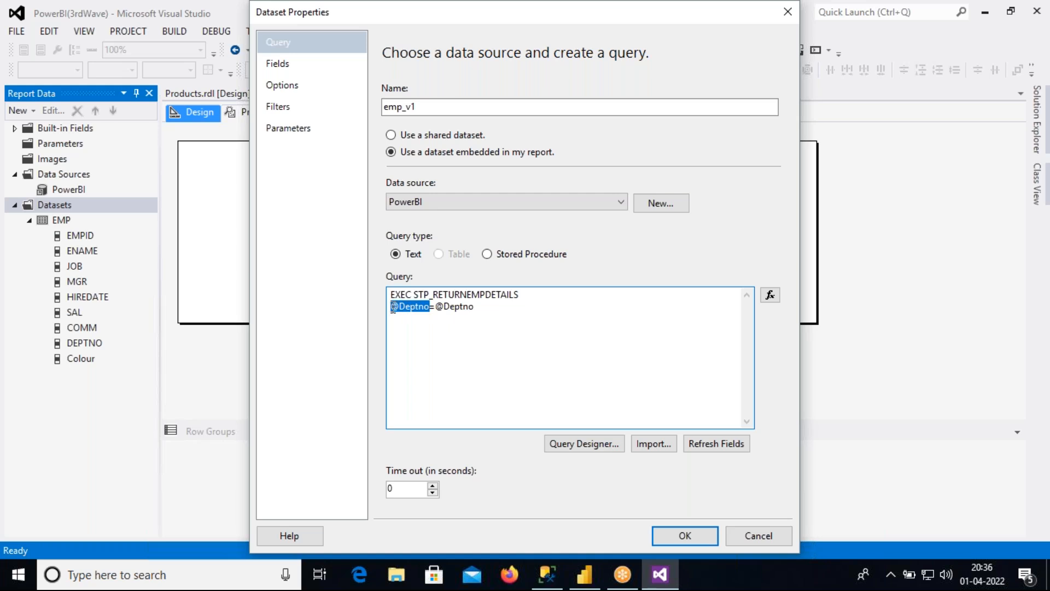
{"action": "left_click_drag", "start_coordinate": [437, 308], "coordinate": [396, 311]}
{"action": "left_click_drag", "start_coordinate": [438, 308], "coordinate": [475, 310]}
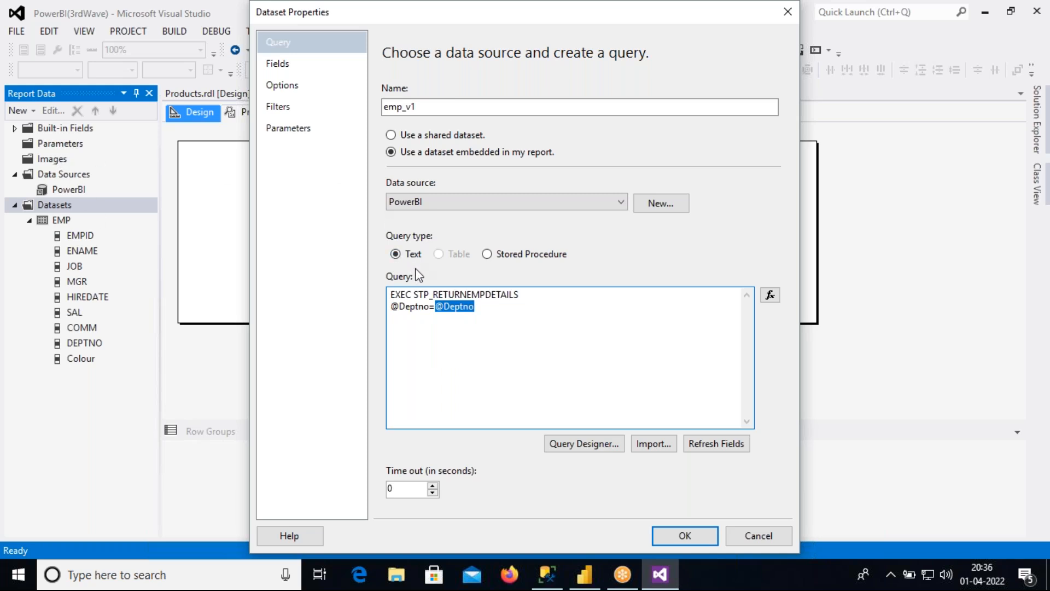
{"action": "left_click_drag", "start_coordinate": [435, 306], "coordinate": [469, 307]}
{"action": "left_click", "coordinate": [439, 308]}
{"action": "left_click_drag", "start_coordinate": [439, 306], "coordinate": [477, 307]}
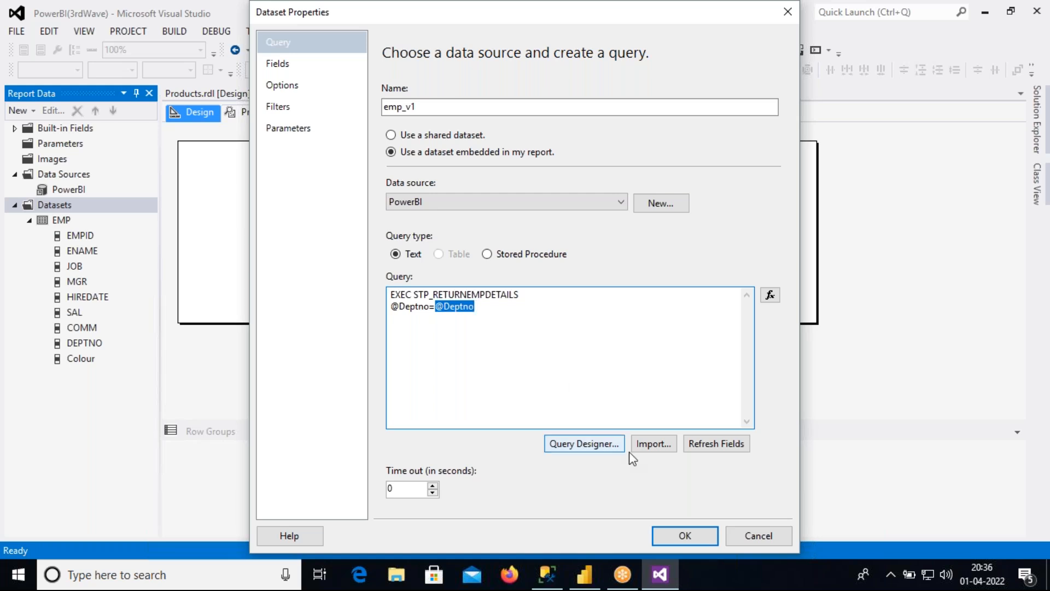
{"action": "left_click", "coordinate": [682, 535]}
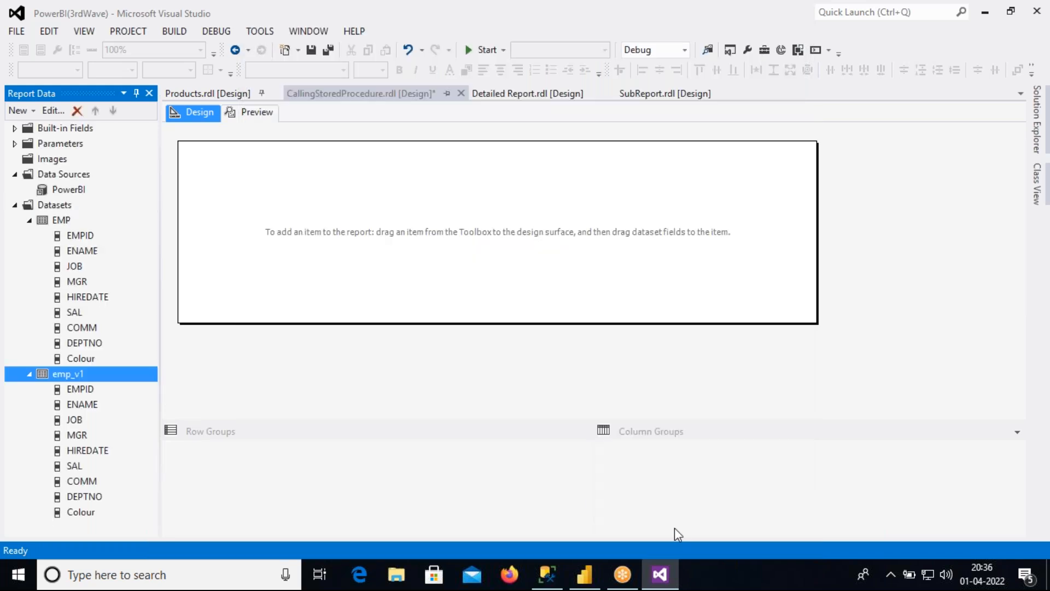
Step: Examine the report's Deptno parameter and how the emp_v1 dataset query passes it to the stored procedure
{"action": "left_click", "coordinate": [15, 143]}
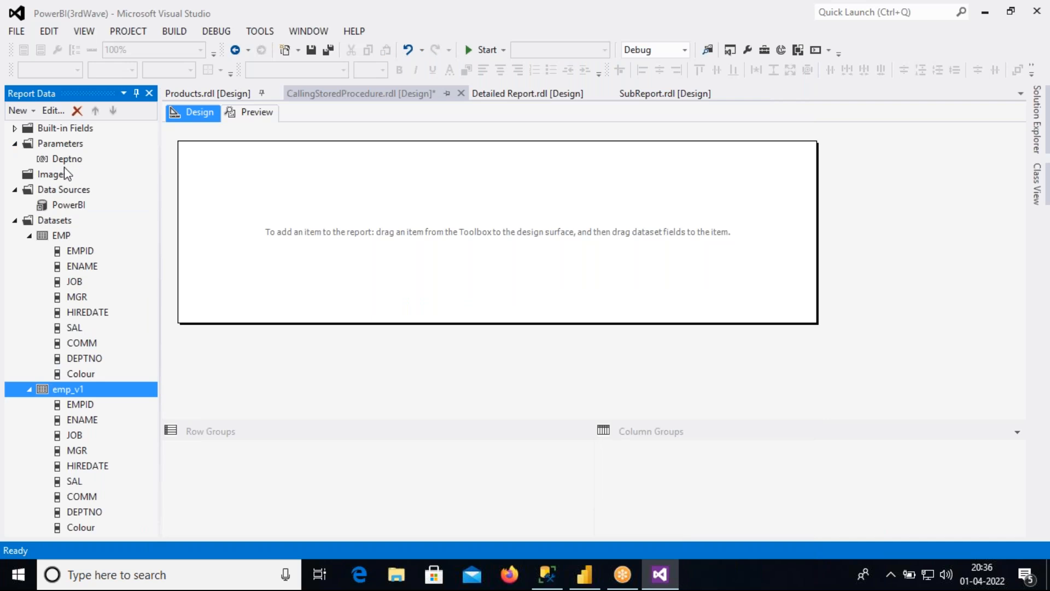
{"action": "double_click", "coordinate": [94, 388]}
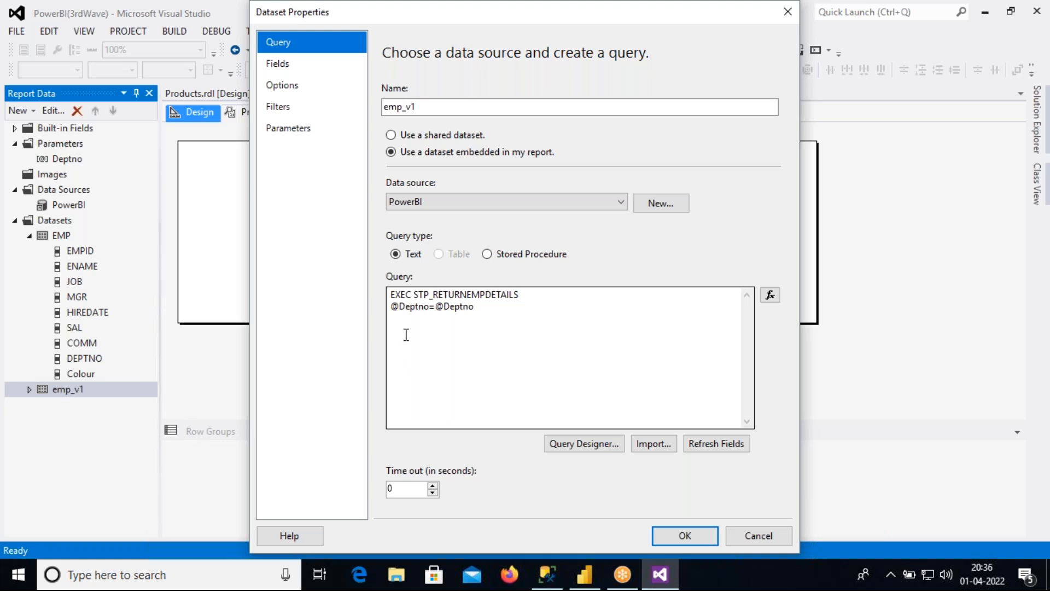
{"action": "left_click_drag", "start_coordinate": [475, 308], "coordinate": [390, 299]}
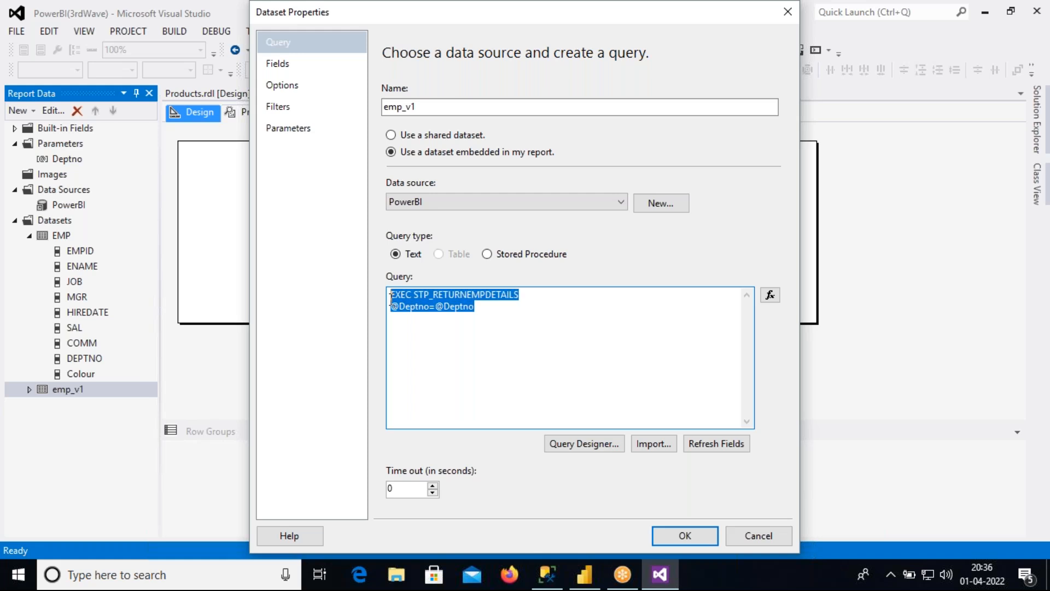
{"action": "left_click", "coordinate": [423, 296]}
{"action": "left_click_drag", "start_coordinate": [431, 308], "coordinate": [464, 309]}
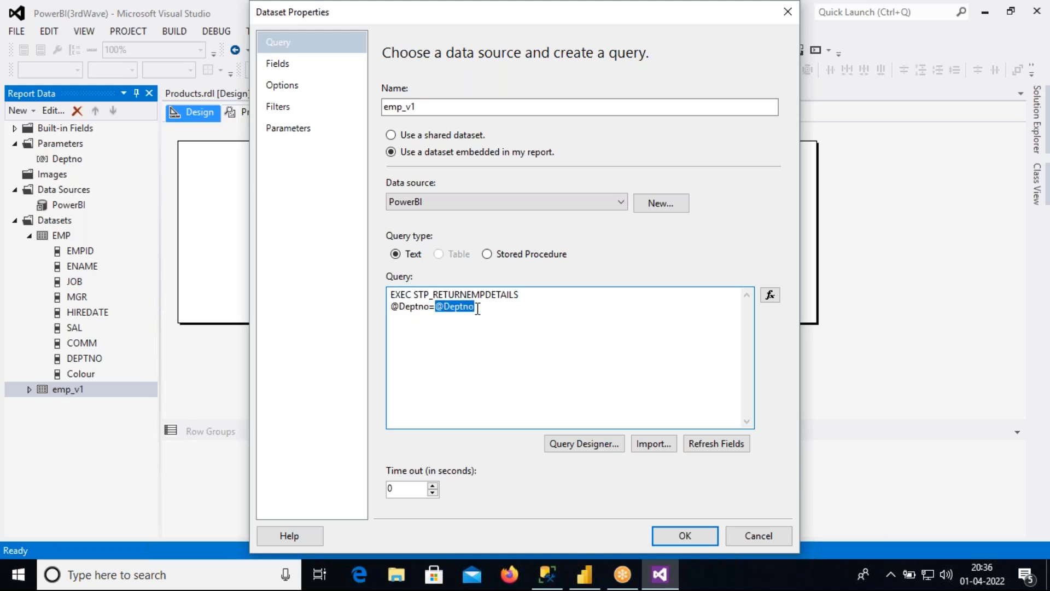
{"action": "left_click", "coordinate": [674, 535]}
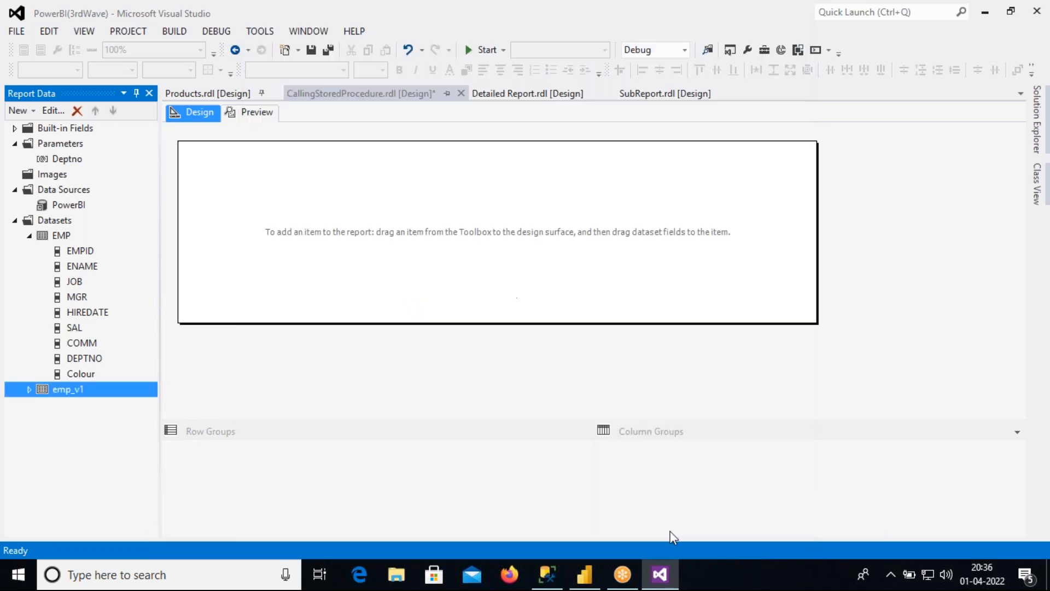
Step: Copy the employee table from Detailed Report.rdl and paste it into the CallingStoredProcedure.rdl body
{"action": "right_click", "coordinate": [211, 194]}
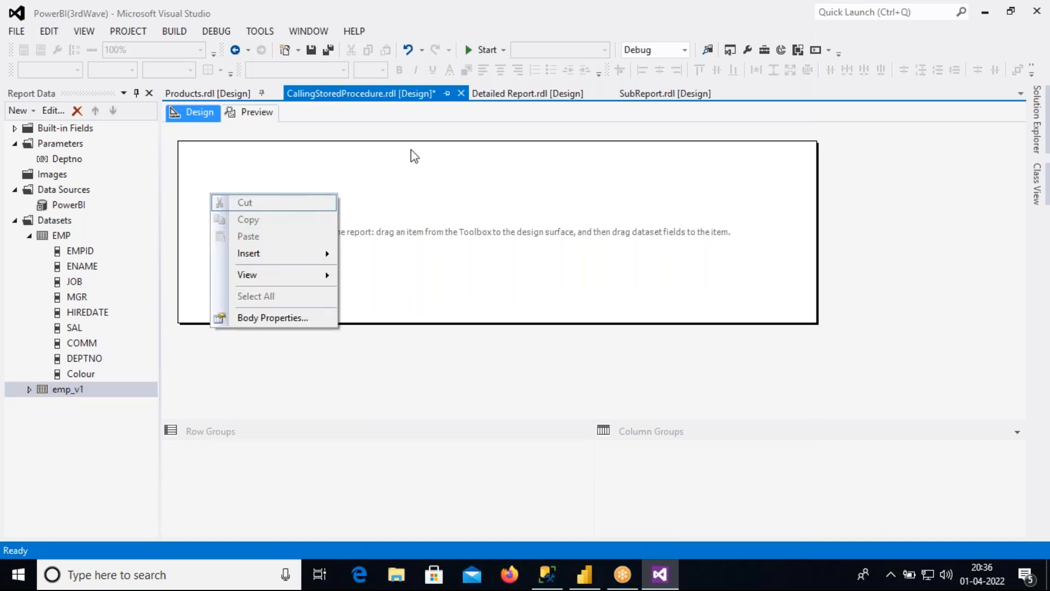
{"action": "left_click", "coordinate": [518, 97]}
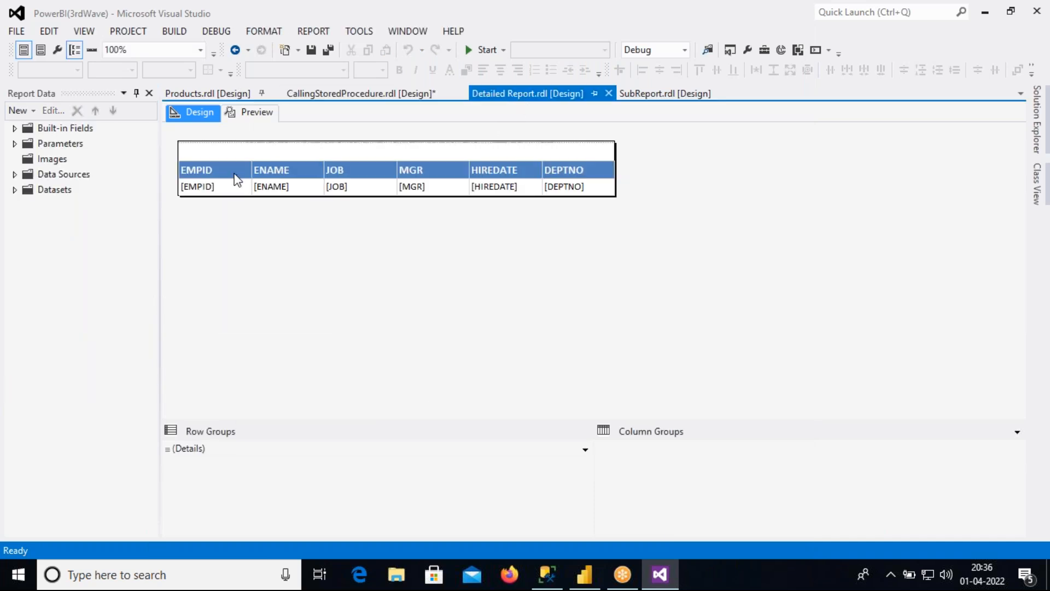
{"action": "left_click", "coordinate": [170, 156]}
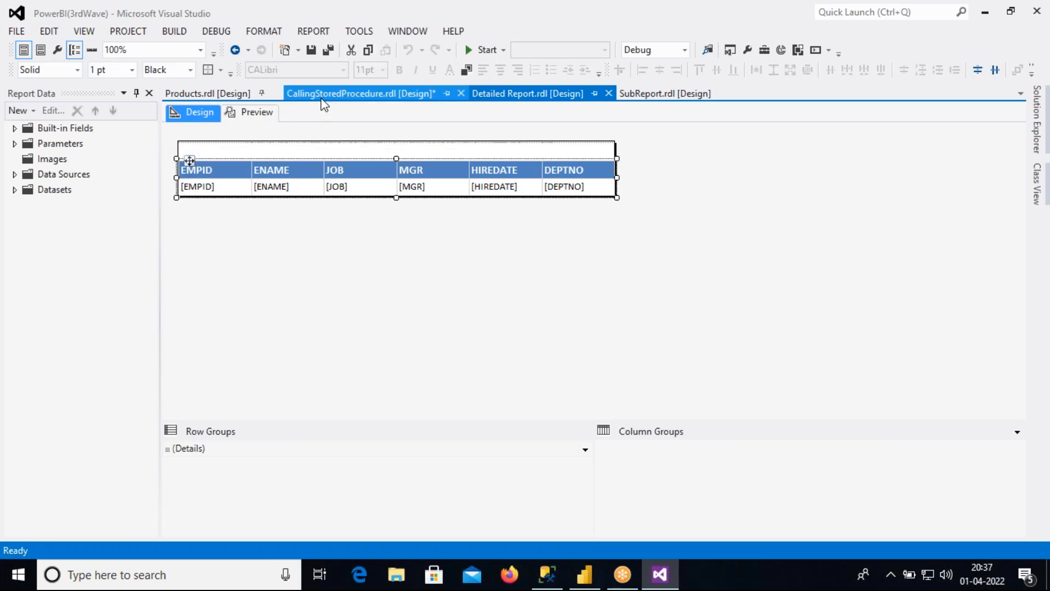
{"action": "left_click", "coordinate": [323, 97]}
{"action": "key", "text": "ctrl+v"}
{"action": "left_click_drag", "start_coordinate": [290, 214], "coordinate": [181, 173]}
Step: Set the pasted table's dataset to emp_v1 in its Tablix properties
{"action": "right_click", "coordinate": [166, 173]}
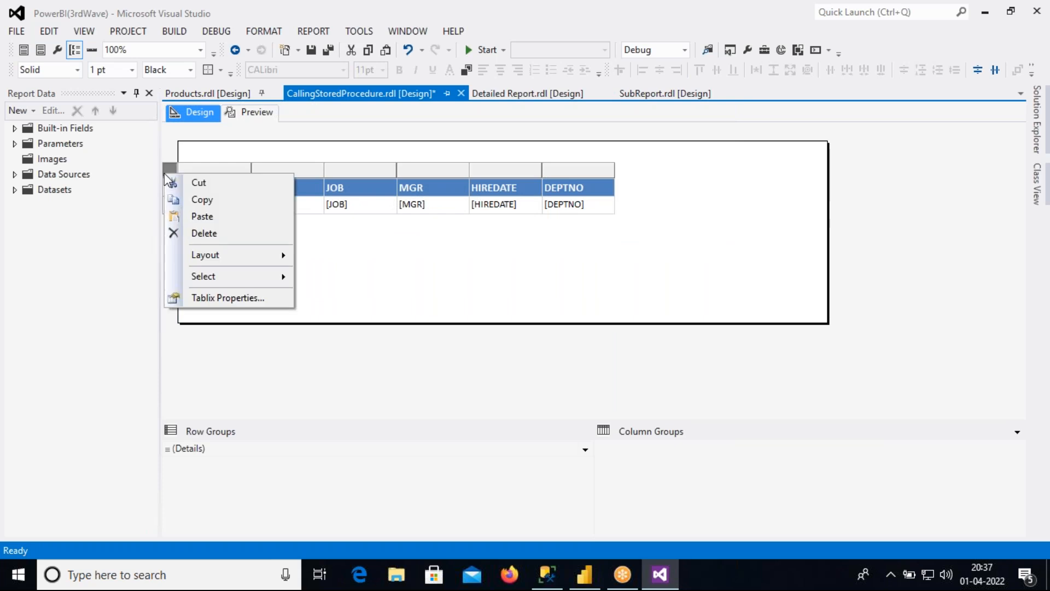
{"action": "left_click", "coordinate": [216, 293]}
{"action": "left_click", "coordinate": [518, 191]}
{"action": "left_click", "coordinate": [464, 218]}
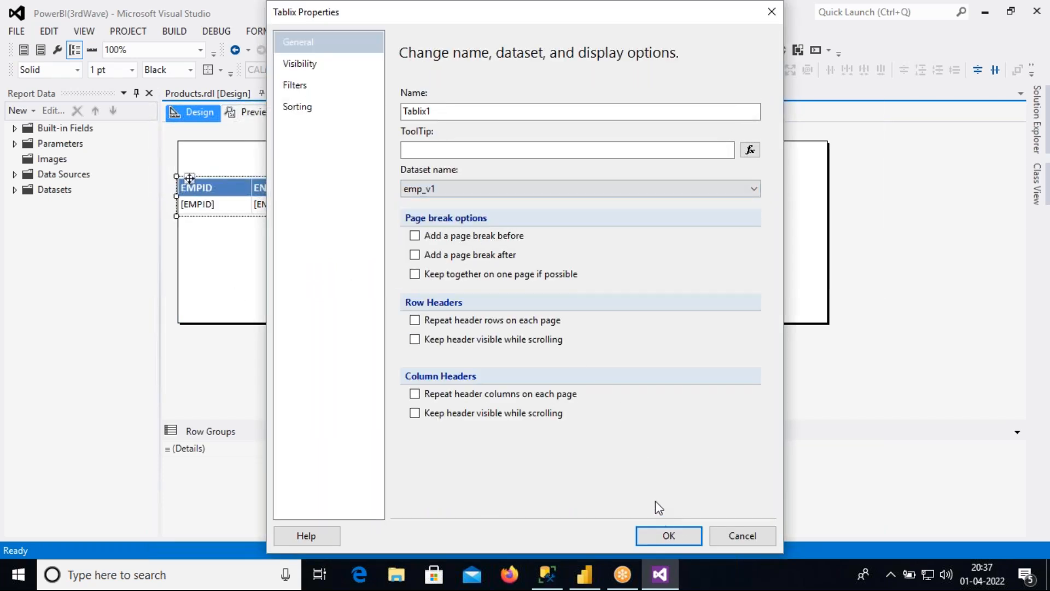
{"action": "left_click", "coordinate": [669, 536]}
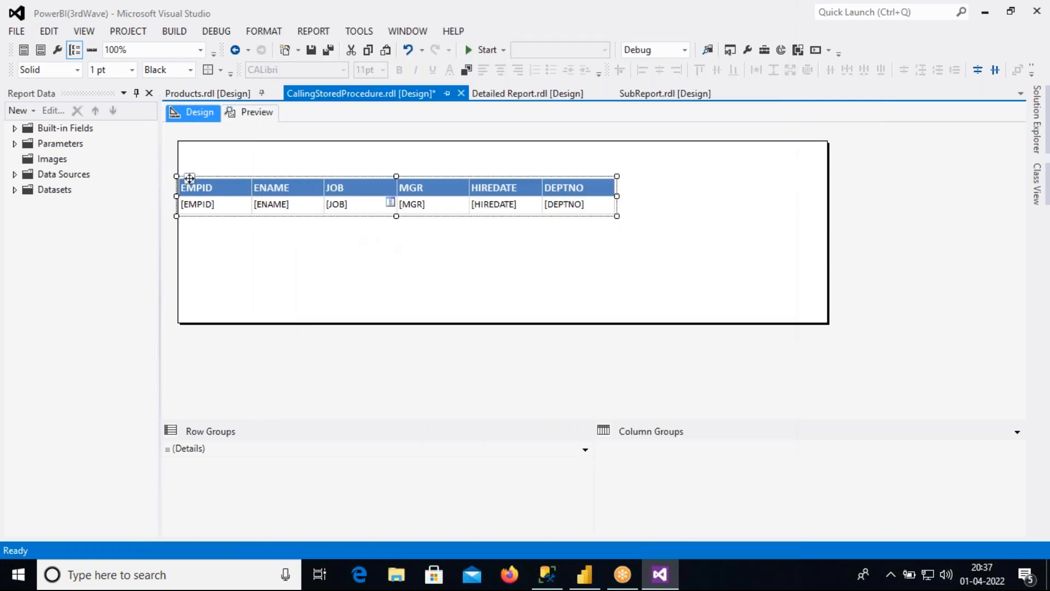
Step: Preview the CallingStoredProcedure report with Deptno set to 10
{"action": "left_click", "coordinate": [229, 113]}
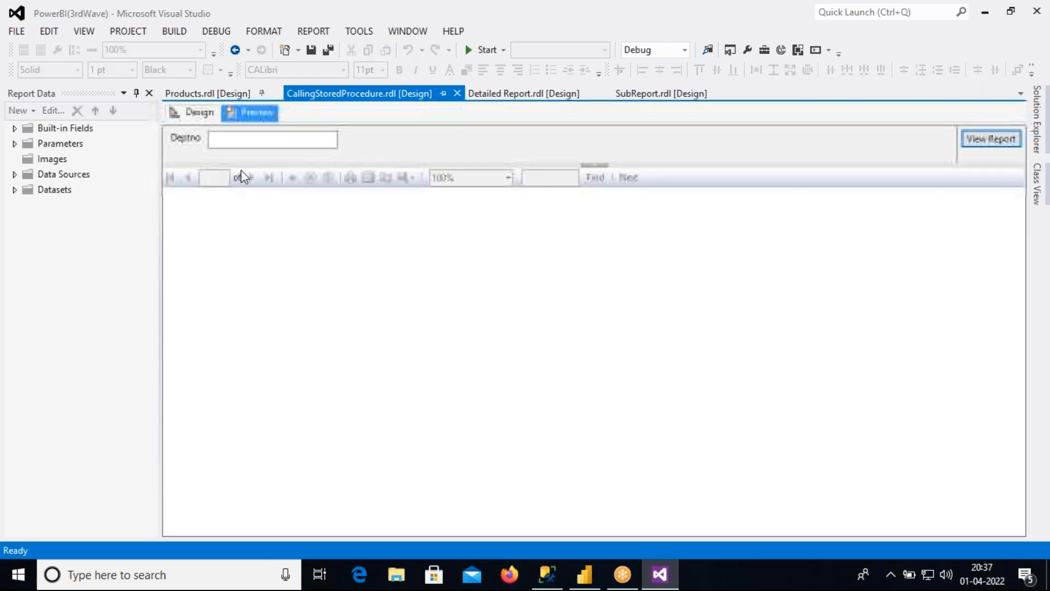
{"action": "left_click", "coordinate": [244, 140]}
{"action": "type", "text": "10"}
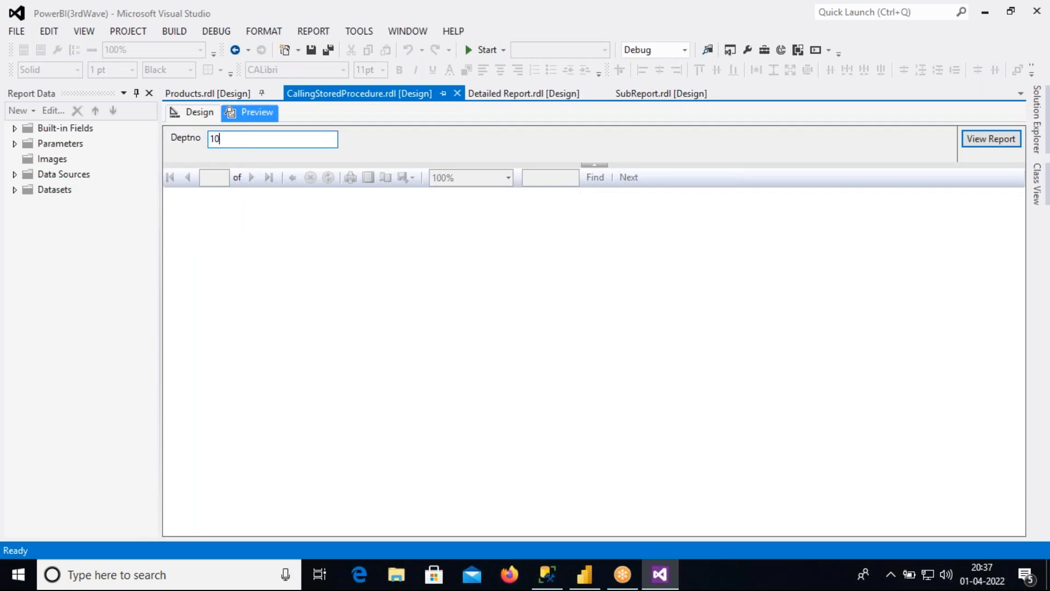
{"action": "left_click", "coordinate": [979, 145]}
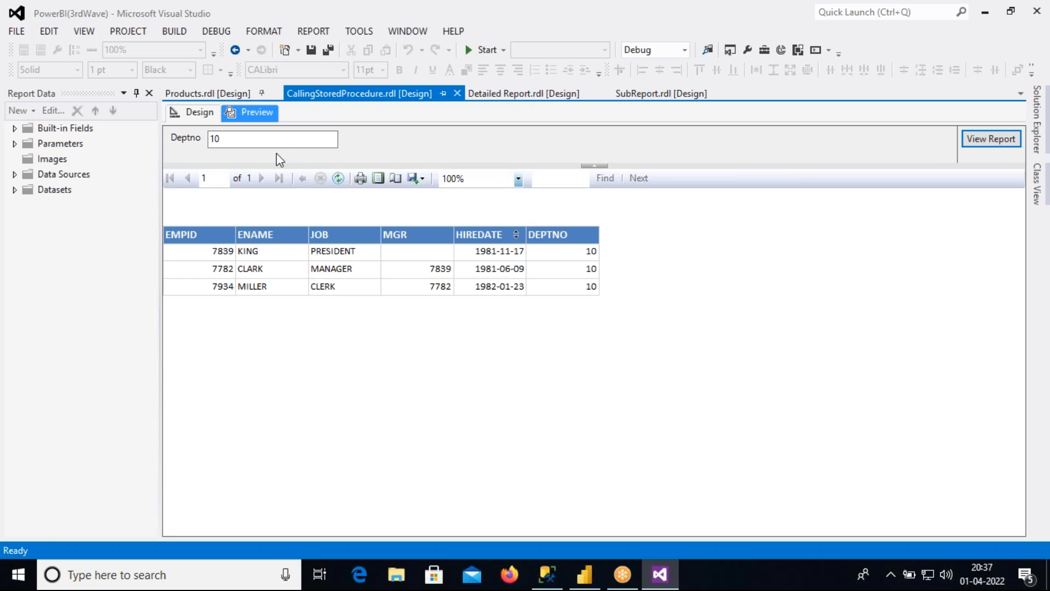
Step: Run the report preview again with Deptno set to 20
{"action": "double_click", "coordinate": [234, 145]}
{"action": "key", "text": "BackSpace"}
{"action": "type", "text": "20"}
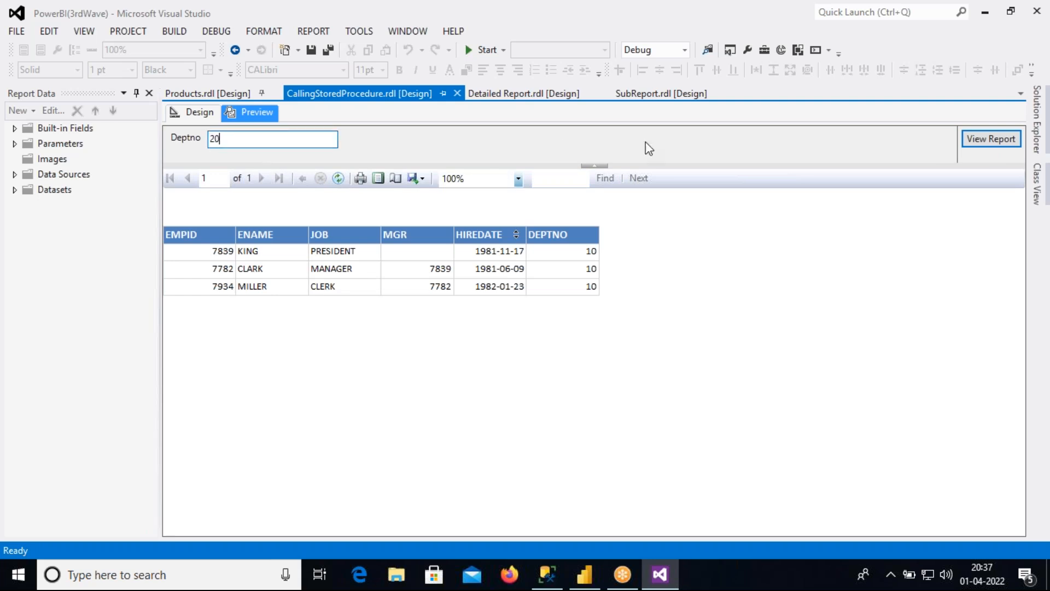
{"action": "left_click", "coordinate": [967, 141]}
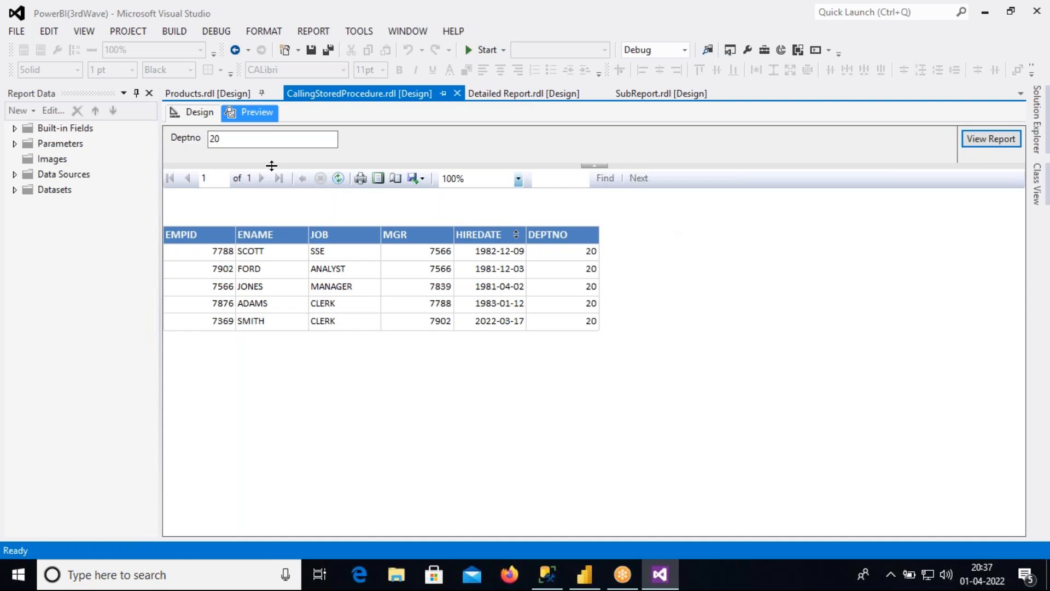
Step: Return to the report design and review the query text in the emp_v1 dataset properties
{"action": "left_click", "coordinate": [201, 112]}
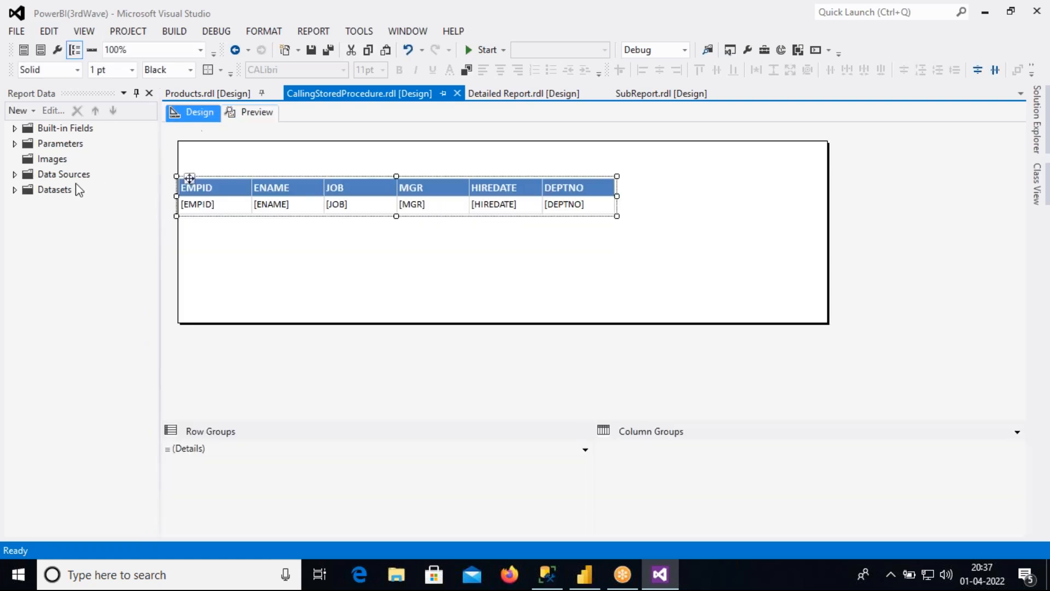
{"action": "left_click", "coordinate": [16, 189]}
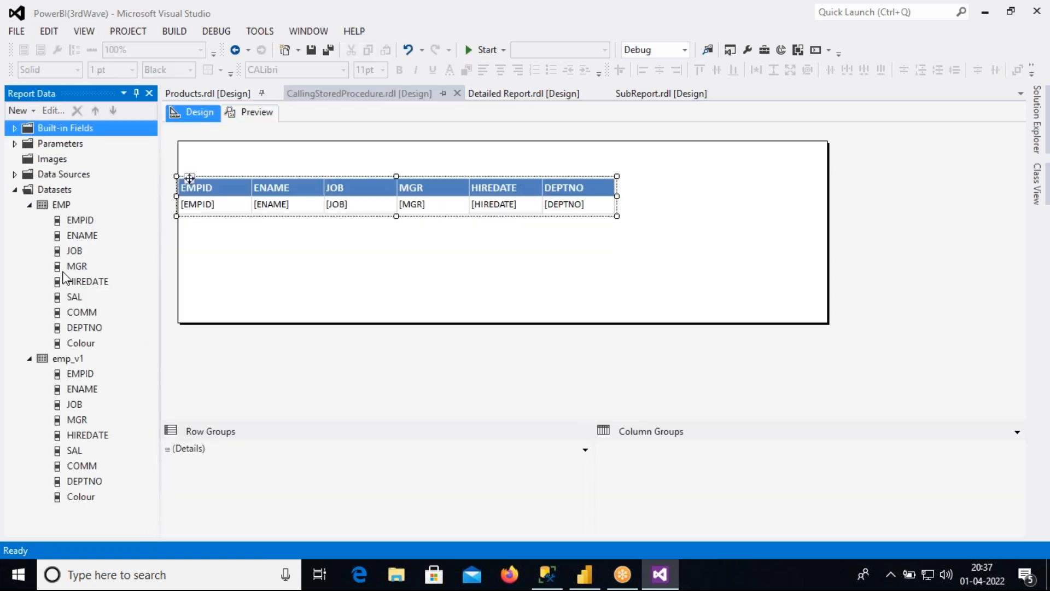
{"action": "double_click", "coordinate": [74, 359]}
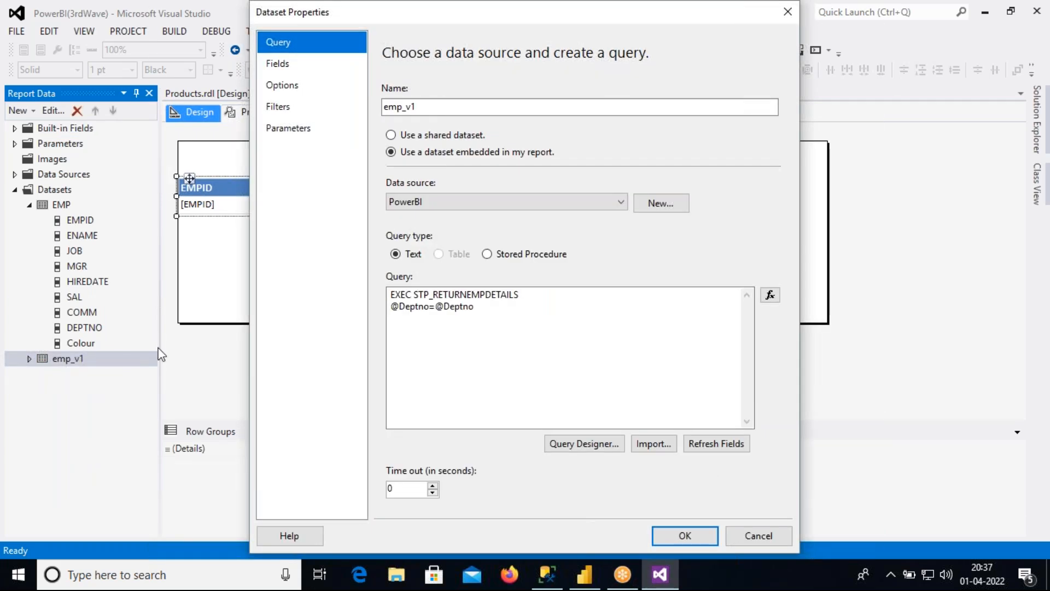
{"action": "left_click_drag", "start_coordinate": [486, 311], "coordinate": [392, 298]}
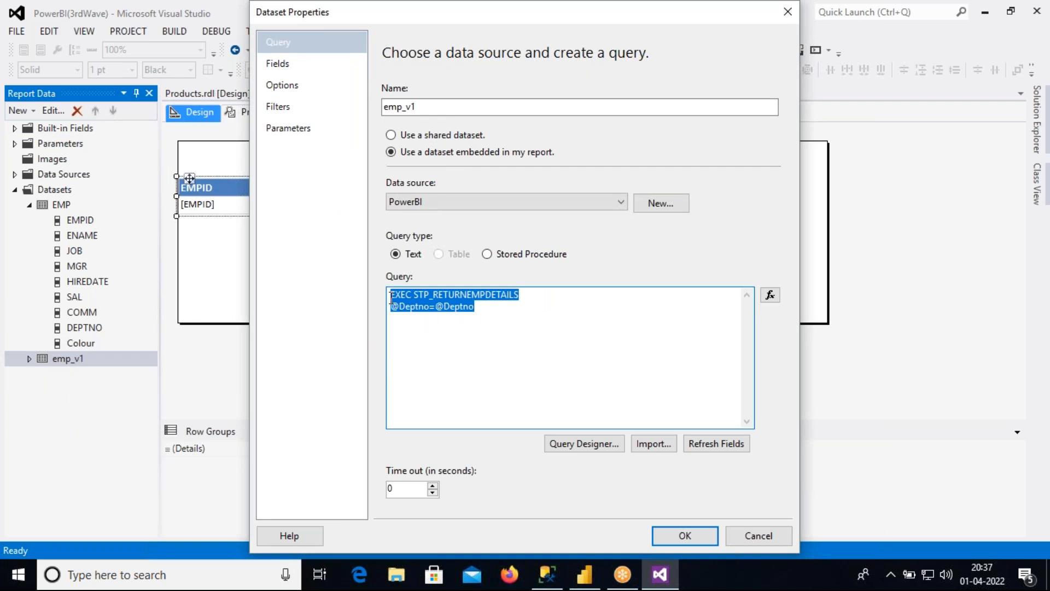
Step: Try the Stored Procedure query type for emp_v1 and view the available procedures, then restore the Text query type
{"action": "left_click", "coordinate": [487, 254]}
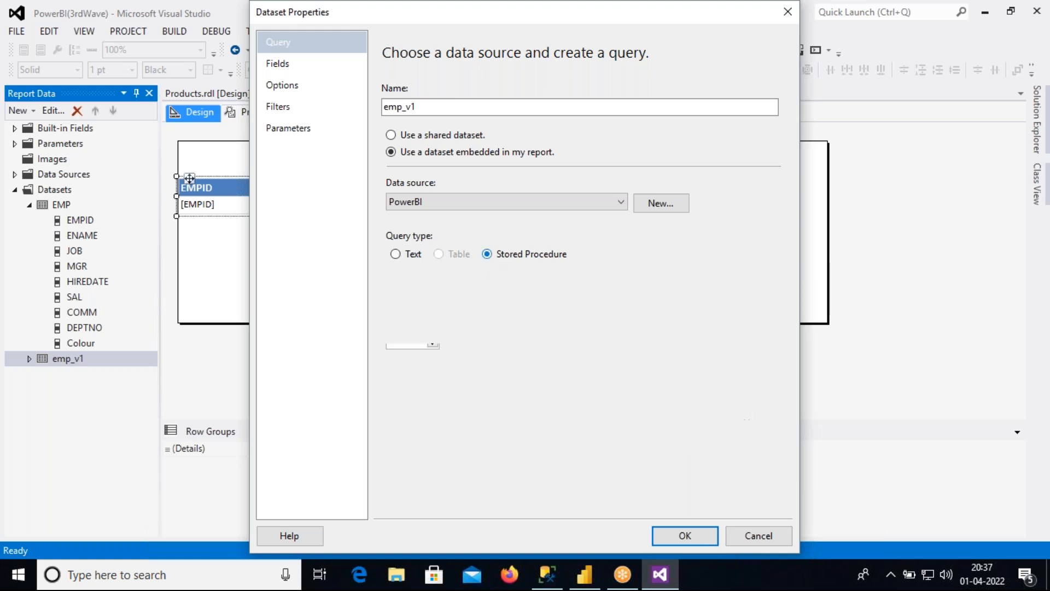
{"action": "left_click", "coordinate": [748, 295]}
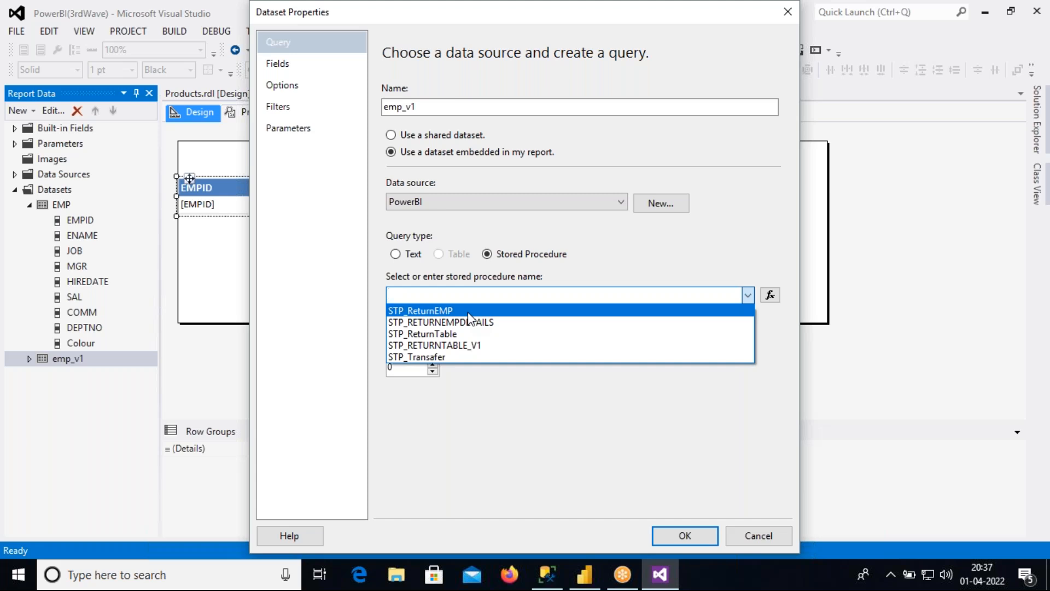
{"action": "left_click", "coordinate": [403, 255]}
{"action": "left_click", "coordinate": [395, 253]}
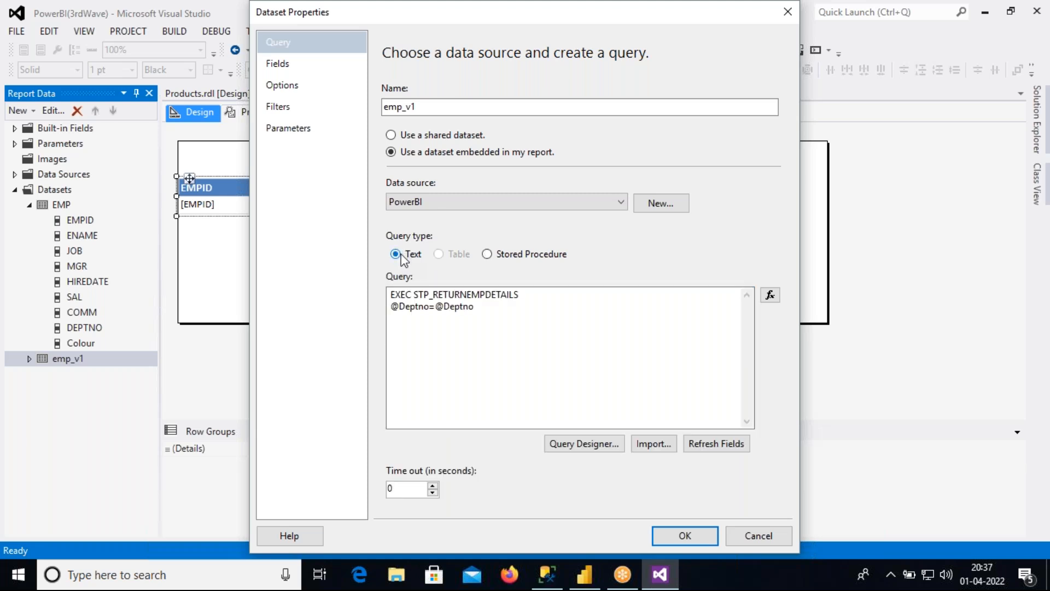
{"action": "left_click_drag", "start_coordinate": [476, 307], "coordinate": [391, 298]}
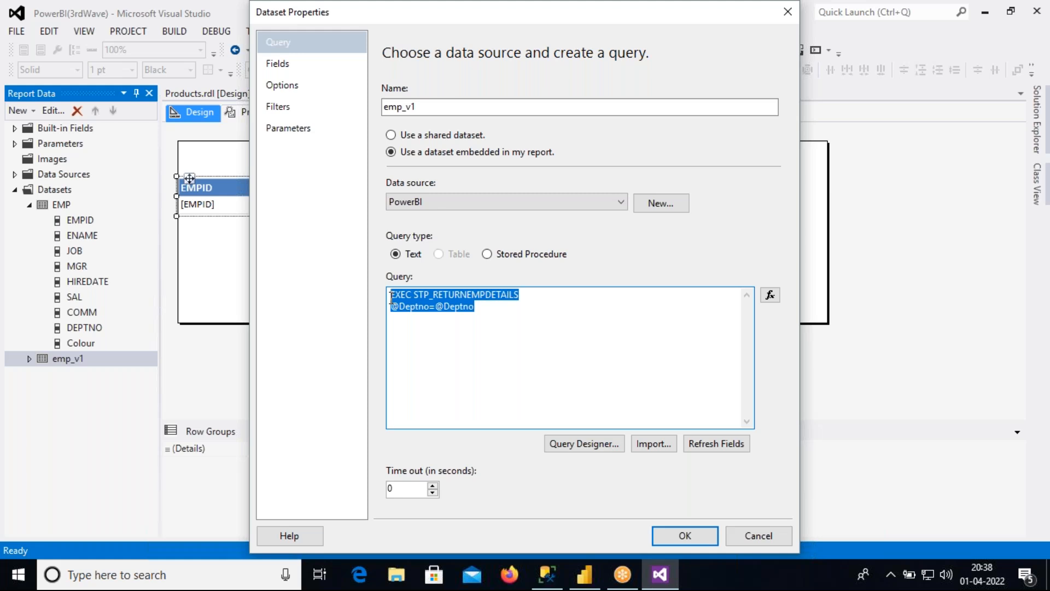
{"action": "left_click", "coordinate": [678, 11]}
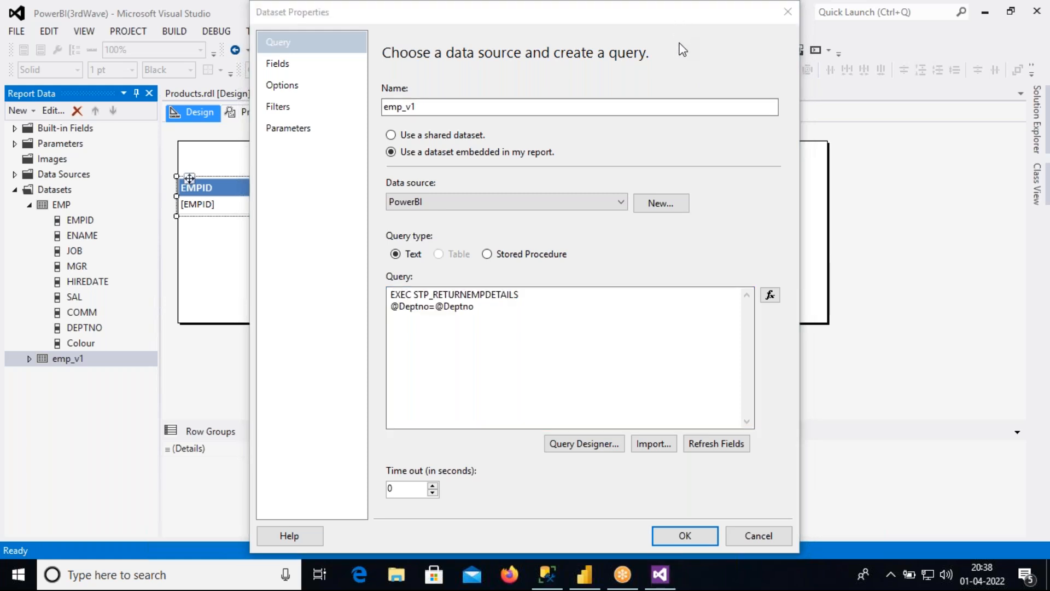
{"action": "mouse_move", "coordinate": [641, 157]}
{"action": "left_mouse_down"}
{"action": "mouse_move", "coordinate": [764, 158]}
{"action": "mouse_move", "coordinate": [767, 225]}
{"action": "mouse_move", "coordinate": [651, 247]}
{"action": "mouse_move", "coordinate": [628, 227]}
{"action": "mouse_move", "coordinate": [629, 157]}
{"action": "left_mouse_up"}
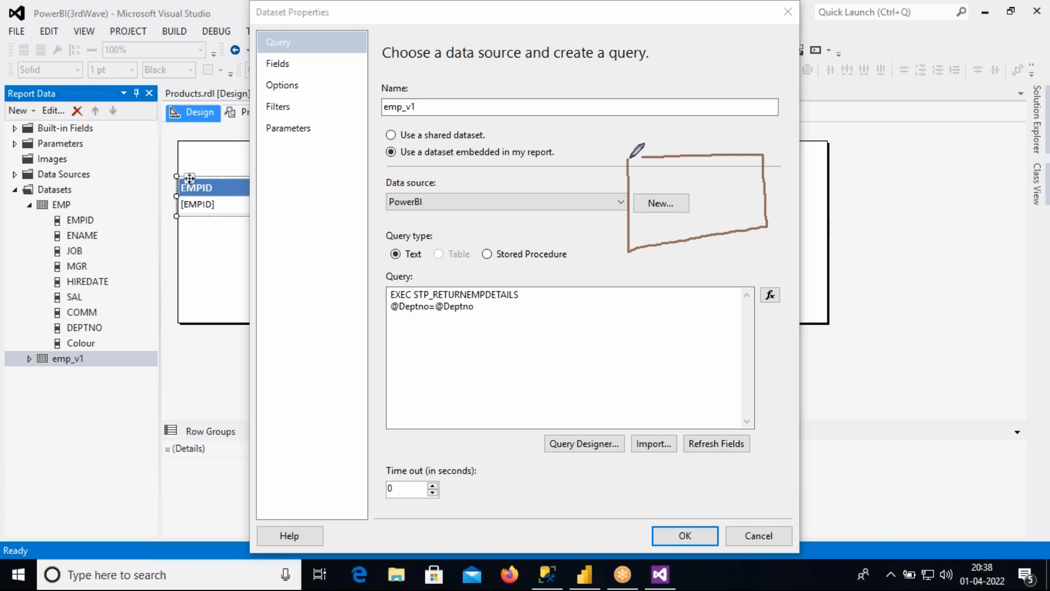
{"action": "mouse_move", "coordinate": [800, 146]}
{"action": "left_mouse_down"}
{"action": "mouse_move", "coordinate": [923, 139]}
{"action": "mouse_move", "coordinate": [931, 217]}
{"action": "mouse_move", "coordinate": [796, 235]}
{"action": "mouse_move", "coordinate": [789, 147]}
{"action": "mouse_move", "coordinate": [802, 145]}
{"action": "left_mouse_up"}
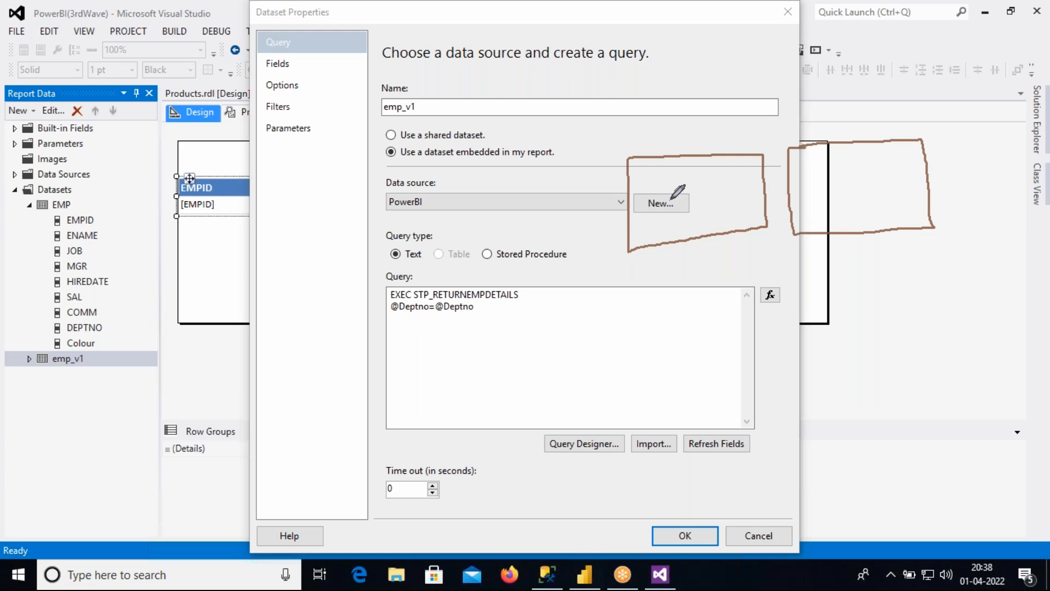
{"action": "mouse_move", "coordinate": [630, 193]}
{"action": "left_mouse_down"}
{"action": "mouse_move", "coordinate": [738, 182]}
{"action": "mouse_move", "coordinate": [748, 205]}
{"action": "mouse_move", "coordinate": [632, 226]}
{"action": "mouse_move", "coordinate": [633, 197]}
{"action": "left_mouse_up"}
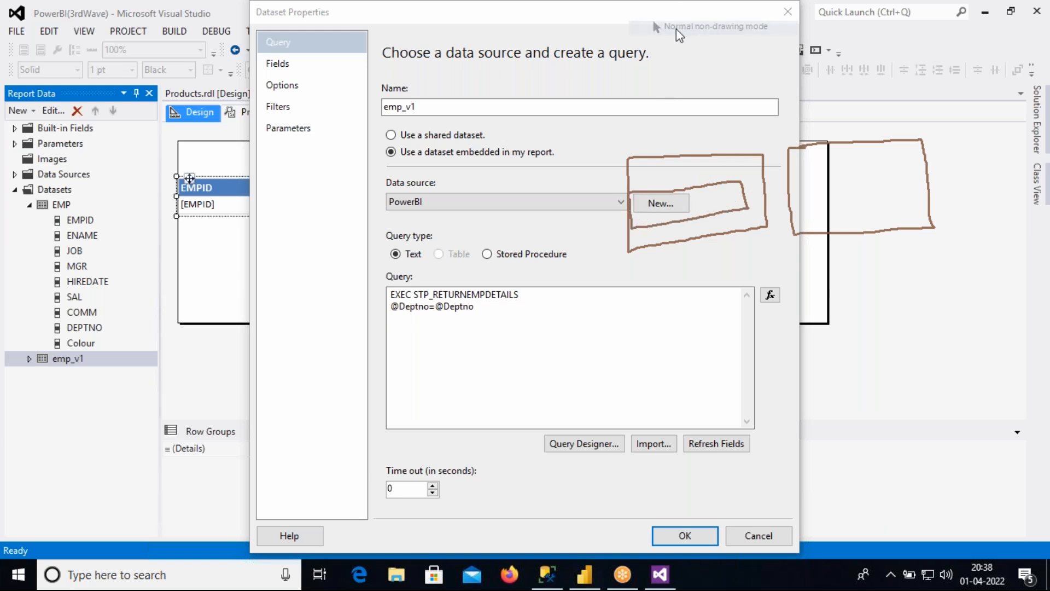
{"action": "left_click", "coordinate": [689, 107]}
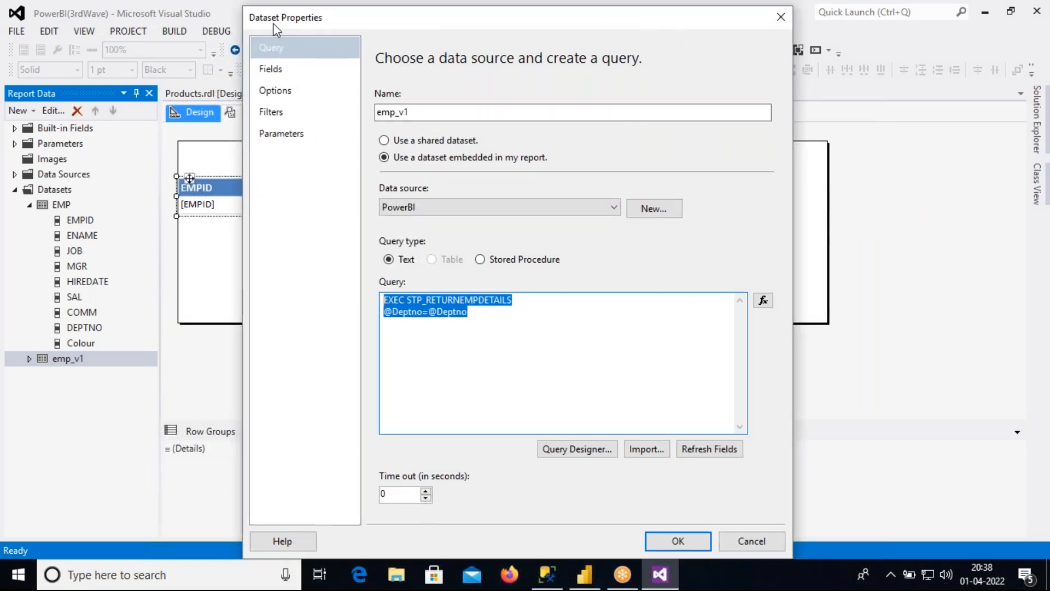
Step: Close the emp_v1 dataset properties and restore the Visual Studio window from its maximized size
{"action": "left_click_drag", "start_coordinate": [273, 23], "coordinate": [181, 47]}
{"action": "left_click", "coordinate": [688, 44]}
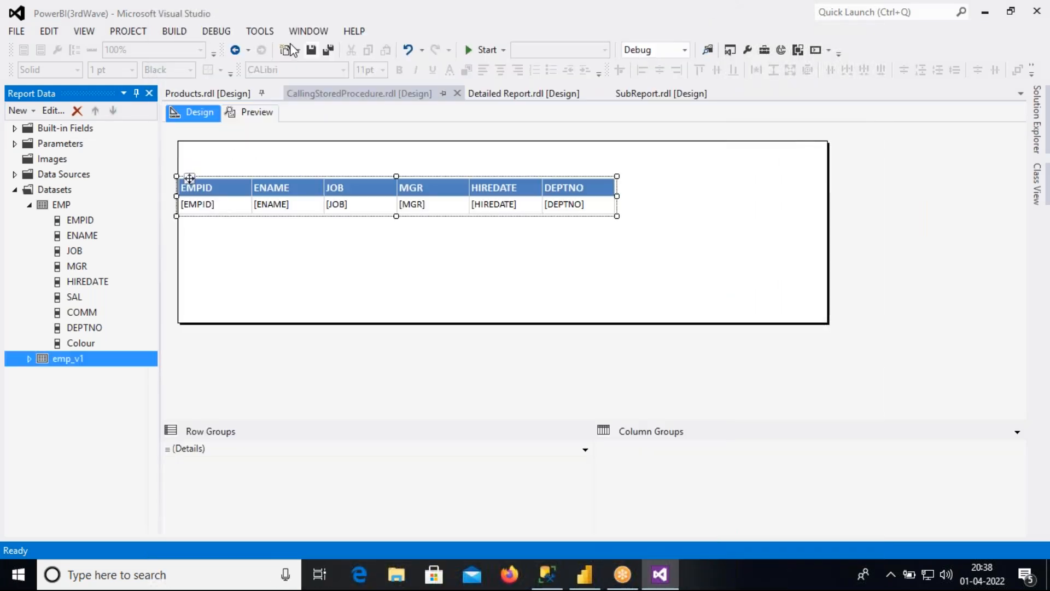
{"action": "double_click", "coordinate": [235, 16]}
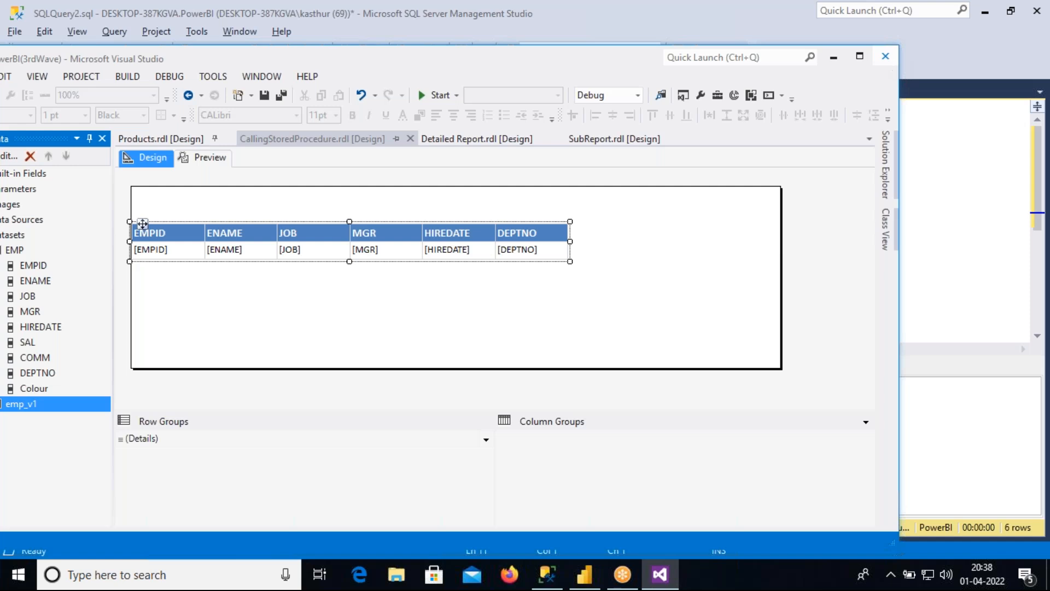
Step: Close Visual Studio and delete the "Calling Stored Procedure from SSRS Report" comment from the SQLQuery1.sql notes
{"action": "left_click", "coordinate": [888, 59]}
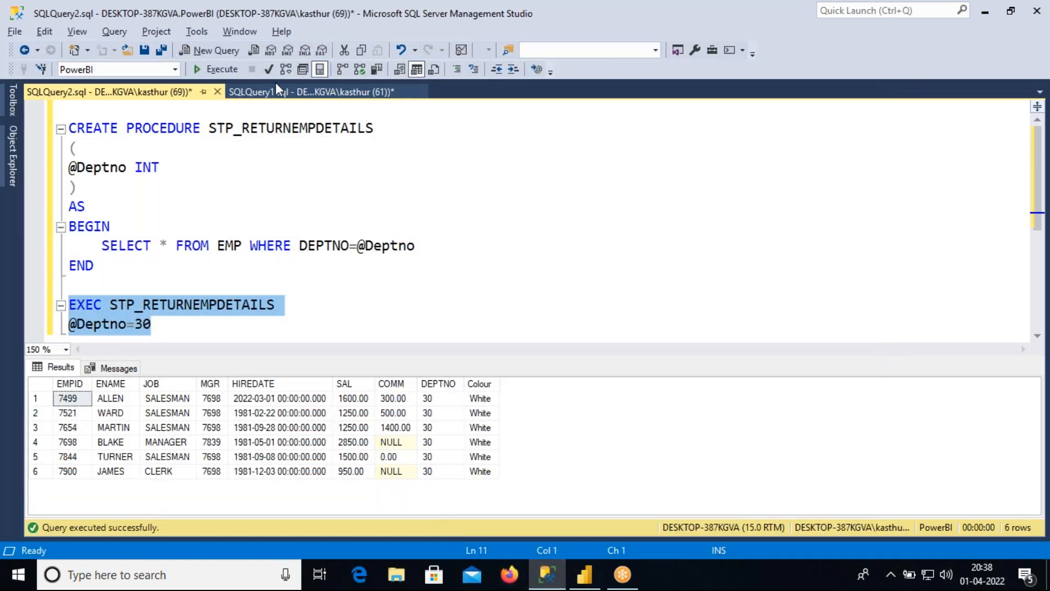
{"action": "left_click", "coordinate": [284, 91]}
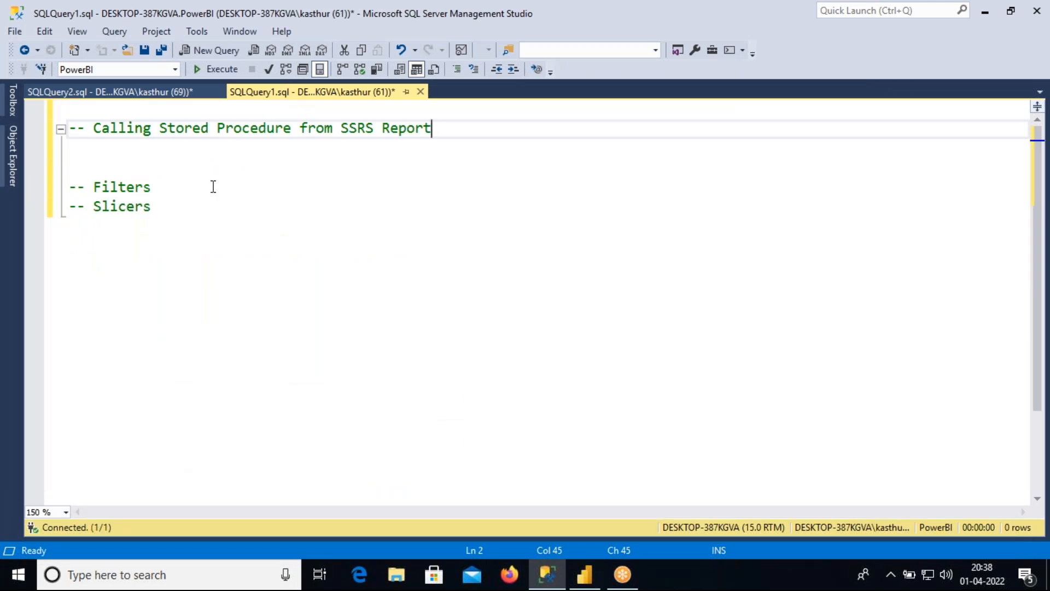
{"action": "left_click_drag", "start_coordinate": [70, 187], "coordinate": [154, 188]}
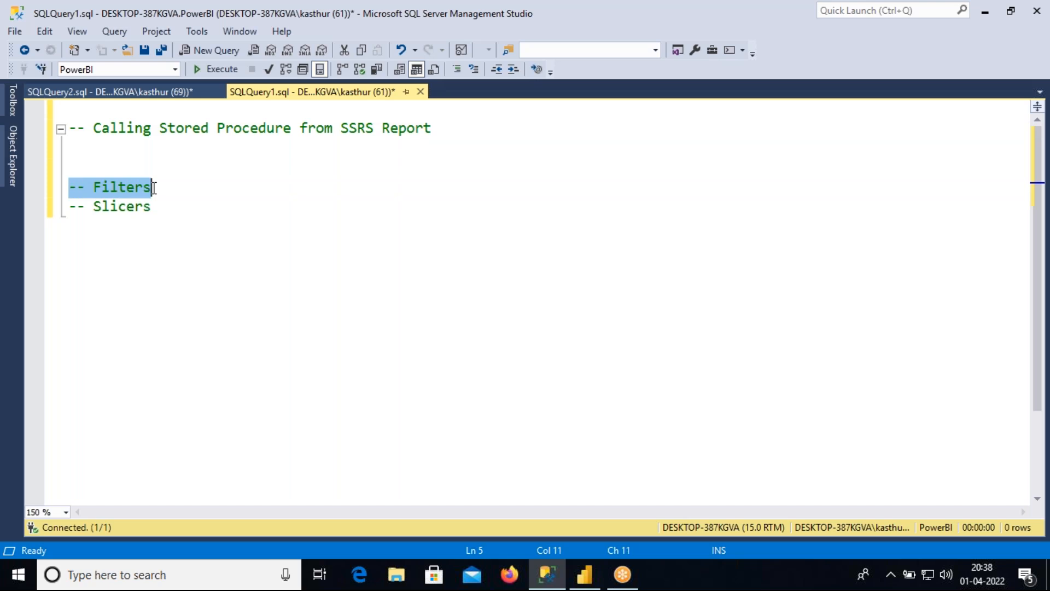
{"action": "left_click_drag", "start_coordinate": [69, 206], "coordinate": [159, 207]}
{"action": "left_click_drag", "start_coordinate": [92, 171], "coordinate": [71, 129]}
{"action": "key", "text": "Delete"}
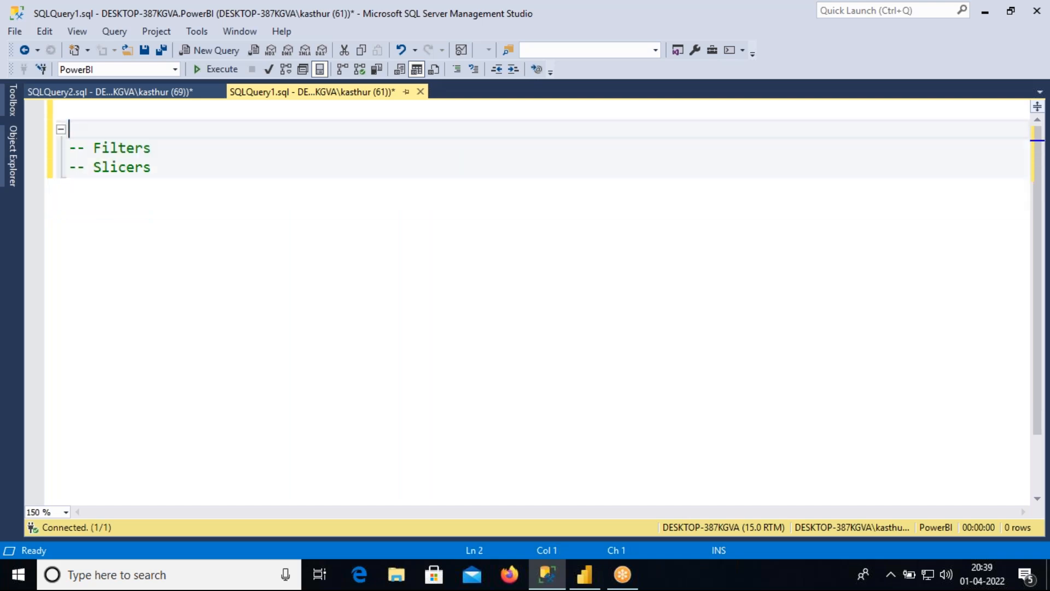
Step: Copy the "-- Filters" comment to a new line below "-- Slicers", separated by a blank line
{"action": "left_click_drag", "start_coordinate": [70, 148], "coordinate": [152, 149]}
{"action": "key", "text": "ctrl+c"}
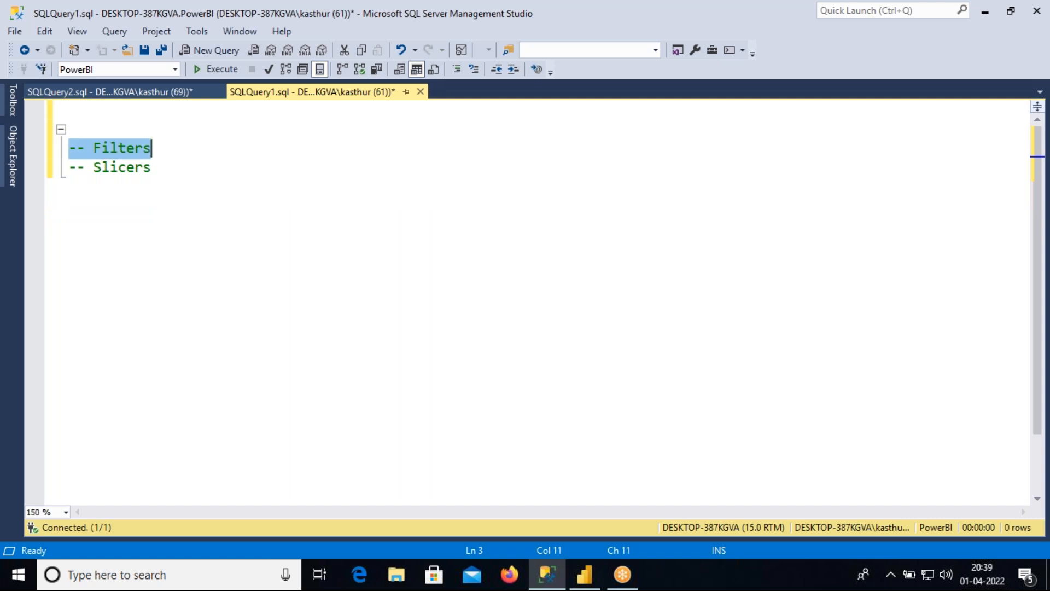
{"action": "left_click", "coordinate": [158, 167]}
{"action": "key", "text": "Return"}
{"action": "key", "text": "Return"}
{"action": "key", "text": "ctrl+v"}
{"action": "key", "text": "Return"}
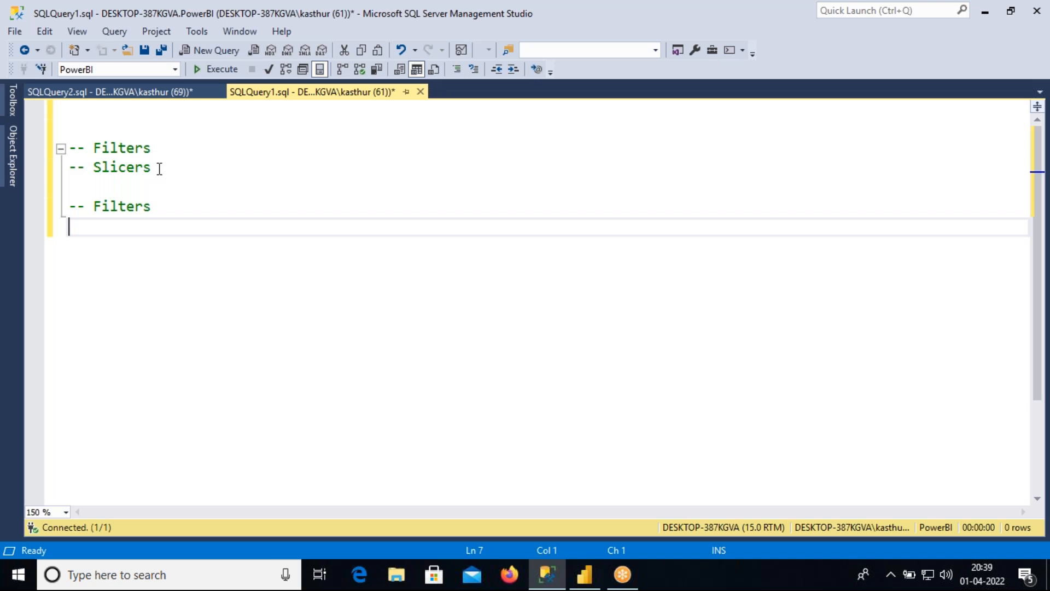
{"action": "left_click", "coordinate": [736, 26]}
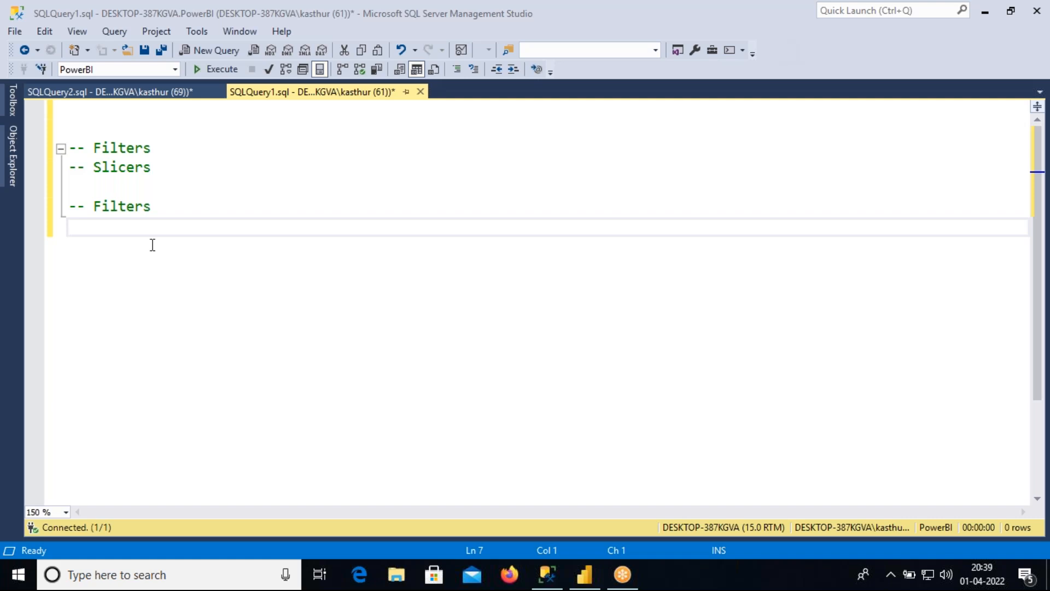
Step: Add comment lines for Report Level Filter, Page Level Filter, Visual Level Filter and Drillthrough Filter under the second Filters heading
{"action": "left_click", "coordinate": [87, 233]}
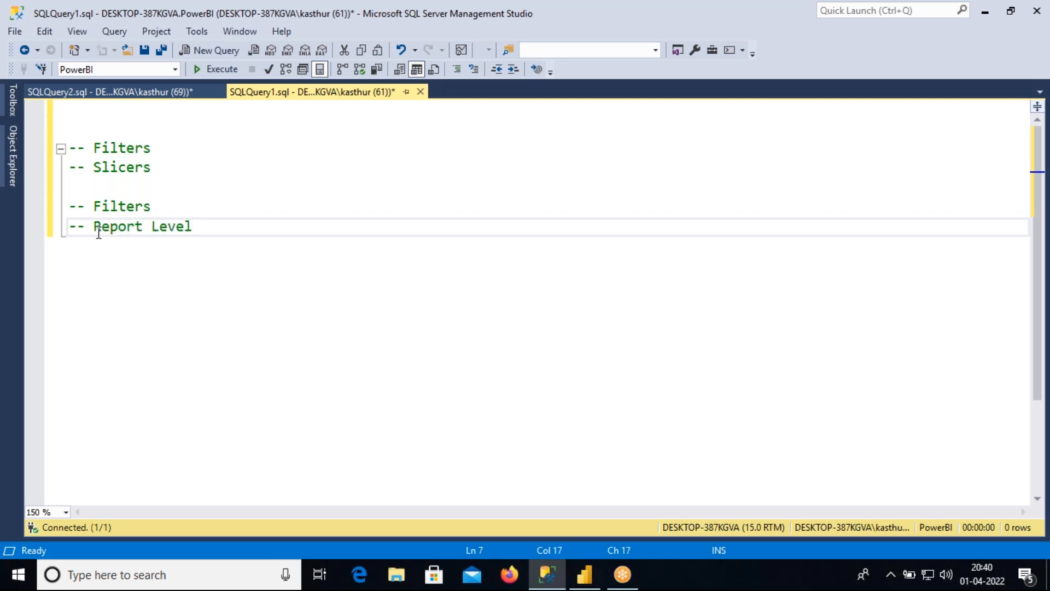
{"action": "type", "text": "er"}
{"action": "key", "text": "Return"}
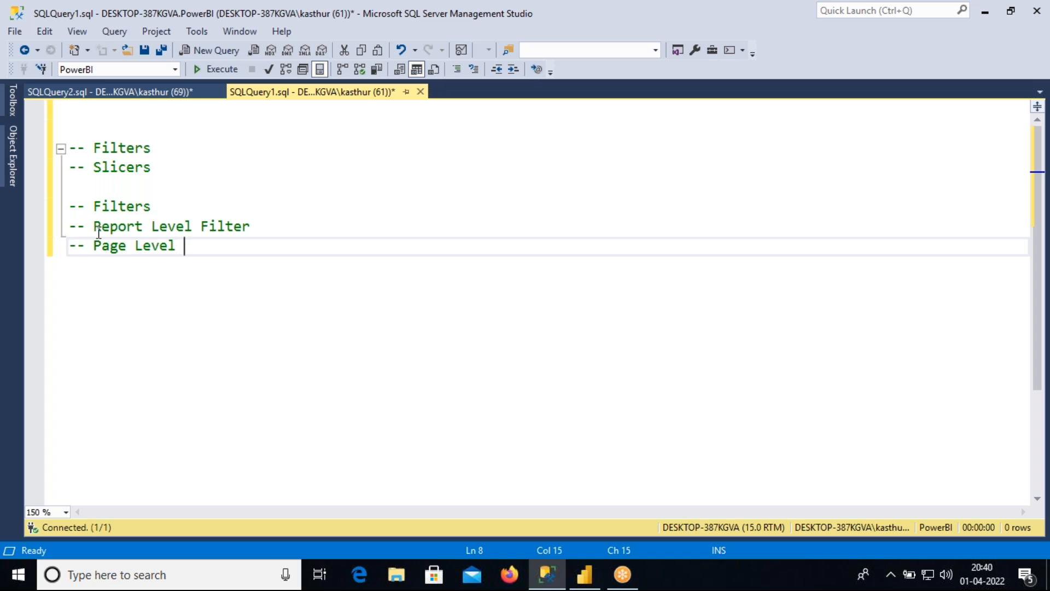
{"action": "key", "text": "Return"}
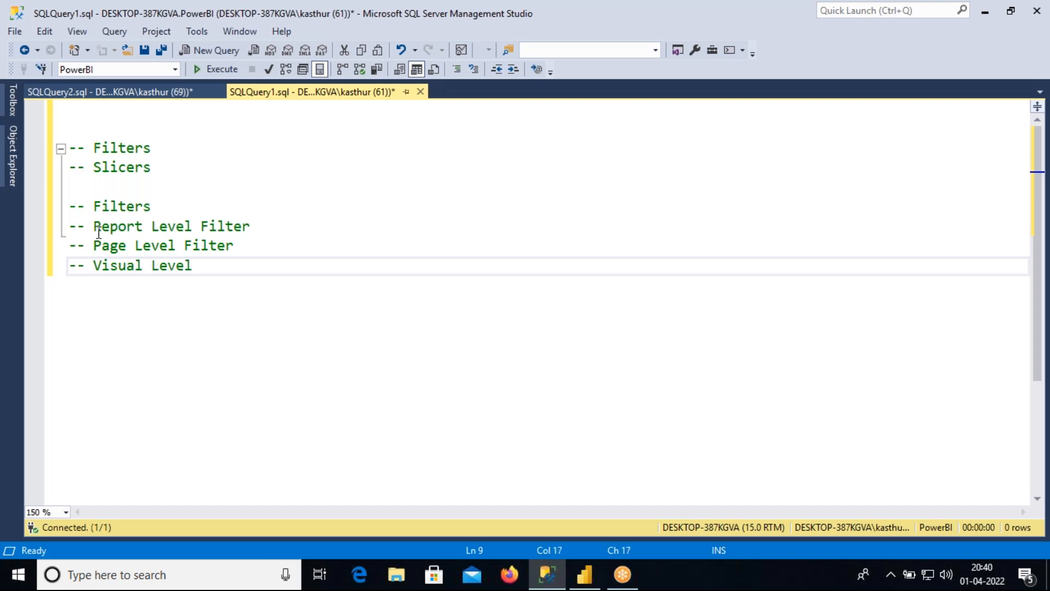
{"action": "type", "text": "-- Visual Level Filter"}
{"action": "key", "text": "Return"}
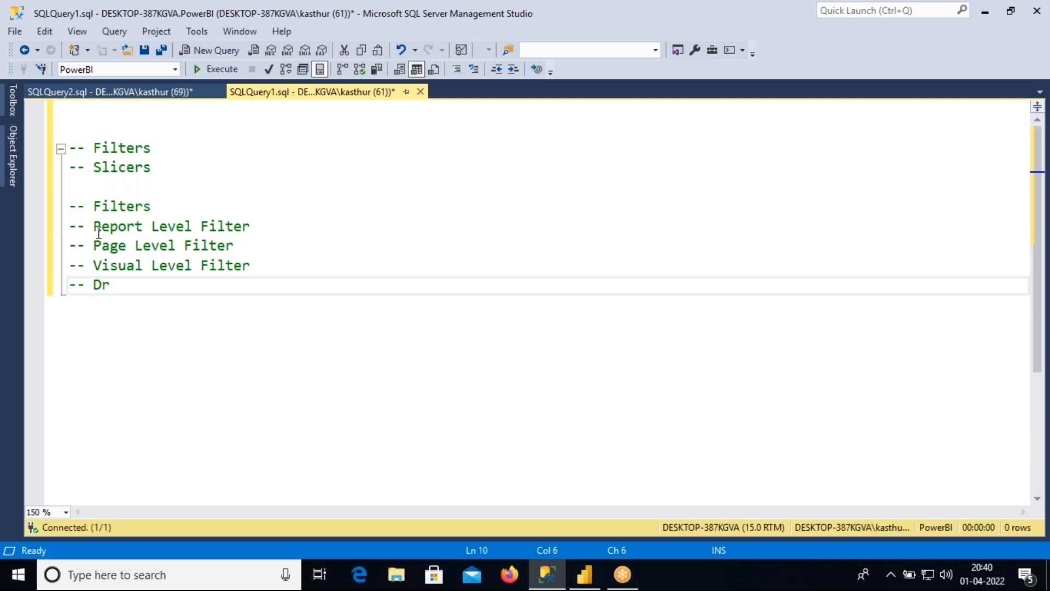
{"action": "type", "text": "-- Drillthrough Filter"}
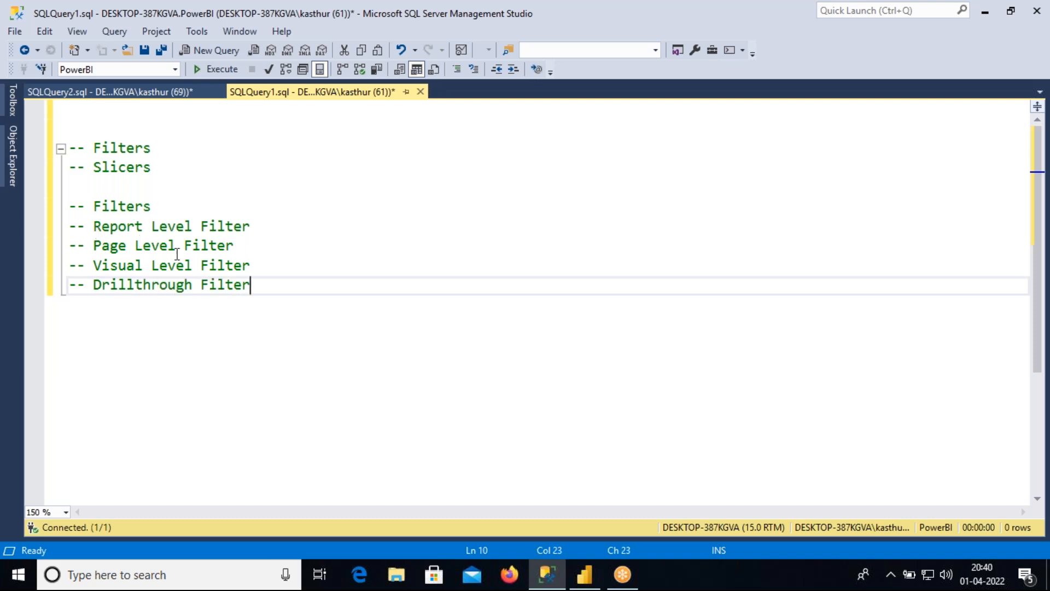
Step: Remove the two blank lines above the first Filters comment
{"action": "left_click_drag", "start_coordinate": [261, 283], "coordinate": [66, 229]}
{"action": "left_click", "coordinate": [70, 149]}
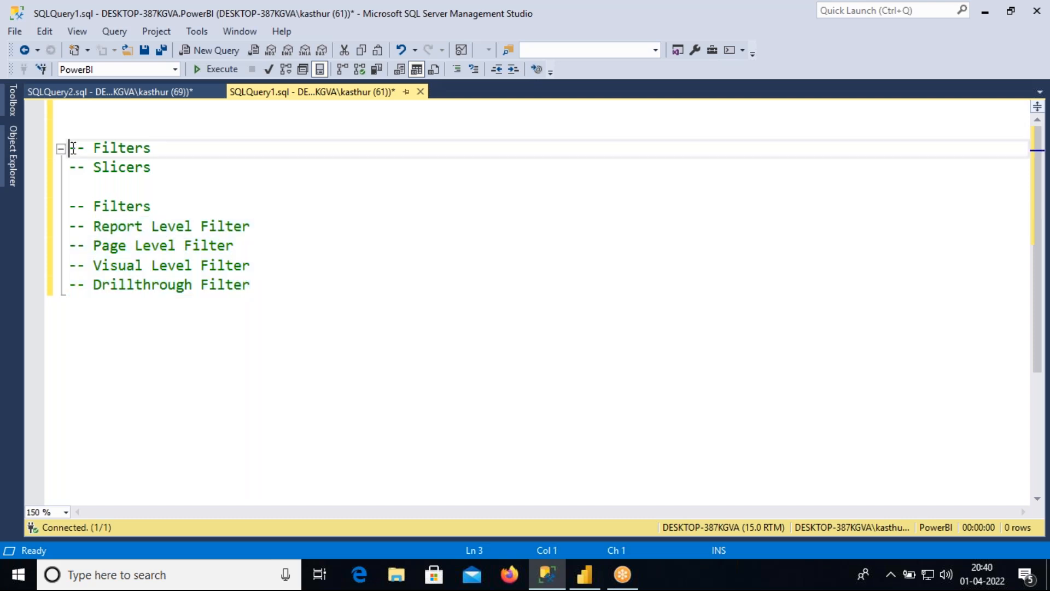
{"action": "key", "text": "BackSpace"}
{"action": "key", "text": "BackSpace"}
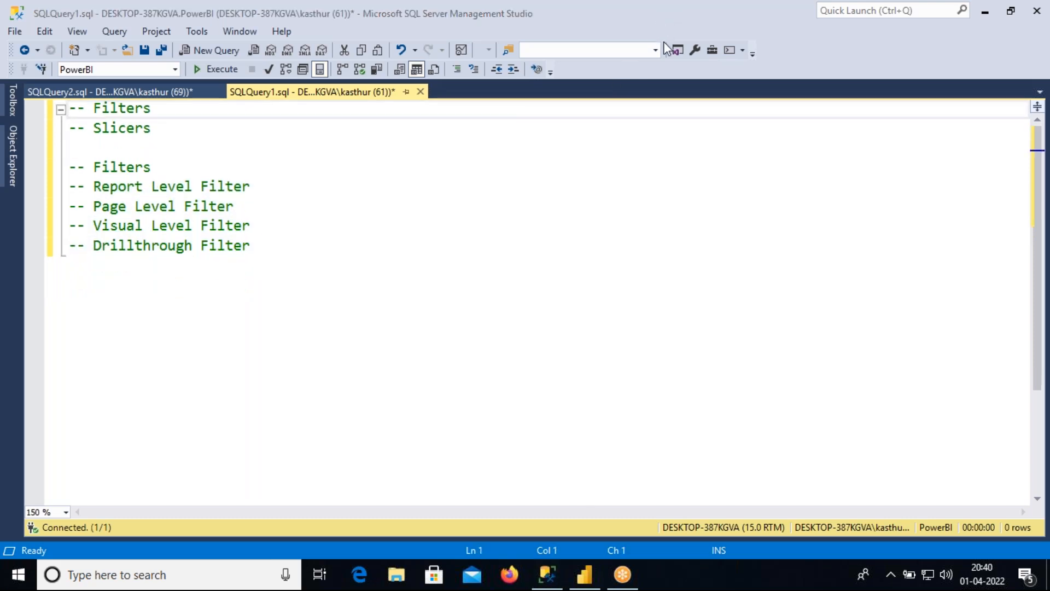
Step: Draw on the screen a large report frame beside the notes, divided into three pages labelled P1, P2 and P3
{"action": "key", "text": "ctrl+2"}
{"action": "mouse_move", "coordinate": [519, 126]}
{"action": "left_mouse_down"}
{"action": "mouse_move", "coordinate": [519, 451]}
{"action": "mouse_move", "coordinate": [546, 471]}
{"action": "mouse_move", "coordinate": [989, 460]}
{"action": "mouse_move", "coordinate": [1000, 408]}
{"action": "mouse_move", "coordinate": [990, 114]}
{"action": "mouse_move", "coordinate": [520, 123]}
{"action": "left_mouse_up"}
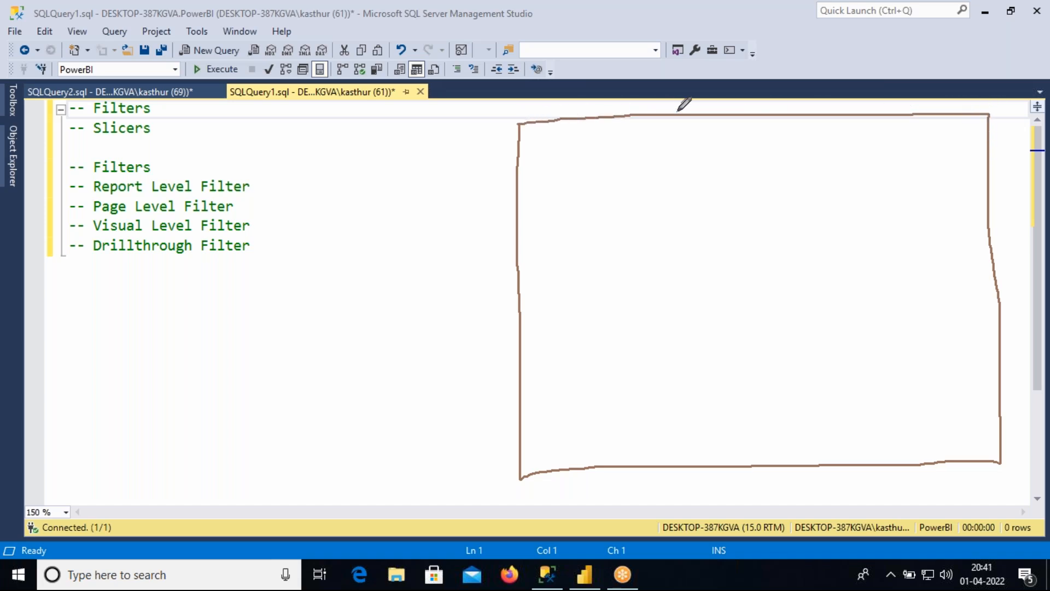
{"action": "mouse_move", "coordinate": [683, 115]}
{"action": "left_mouse_down"}
{"action": "mouse_move", "coordinate": [708, 455]}
{"action": "mouse_move", "coordinate": [728, 438]}
{"action": "left_mouse_up"}
{"action": "left_click_drag", "start_coordinate": [859, 116], "coordinate": [861, 459]}
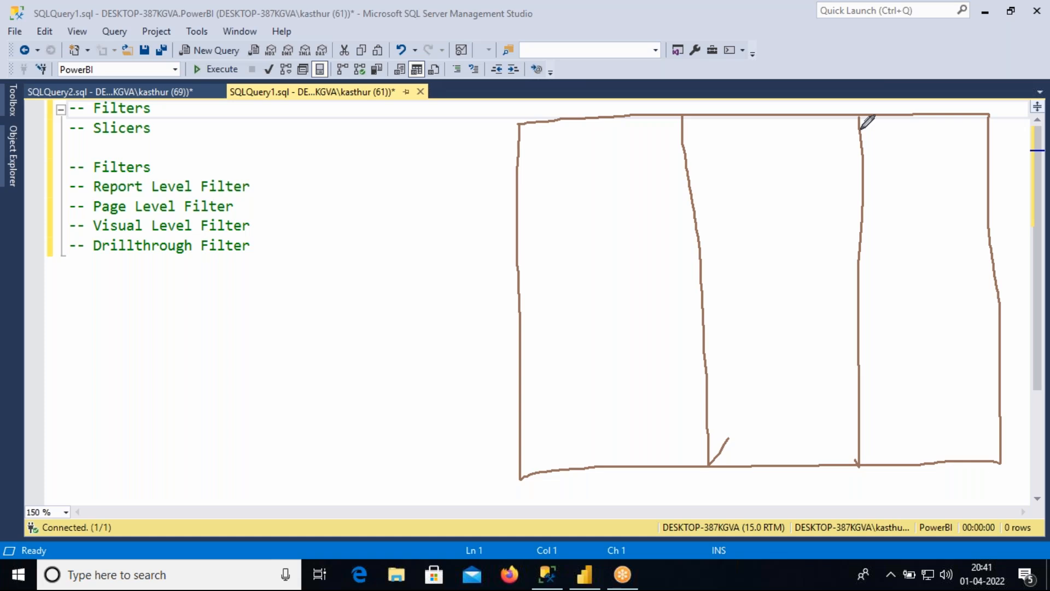
{"action": "mouse_move", "coordinate": [534, 449]}
{"action": "left_mouse_down"}
{"action": "mouse_move", "coordinate": [534, 474]}
{"action": "mouse_move", "coordinate": [535, 459]}
{"action": "mouse_move", "coordinate": [544, 463]}
{"action": "left_mouse_up"}
{"action": "mouse_move", "coordinate": [722, 444]}
{"action": "left_mouse_down"}
{"action": "mouse_move", "coordinate": [723, 461]}
{"action": "mouse_move", "coordinate": [720, 451]}
{"action": "mouse_move", "coordinate": [744, 456]}
{"action": "left_mouse_up"}
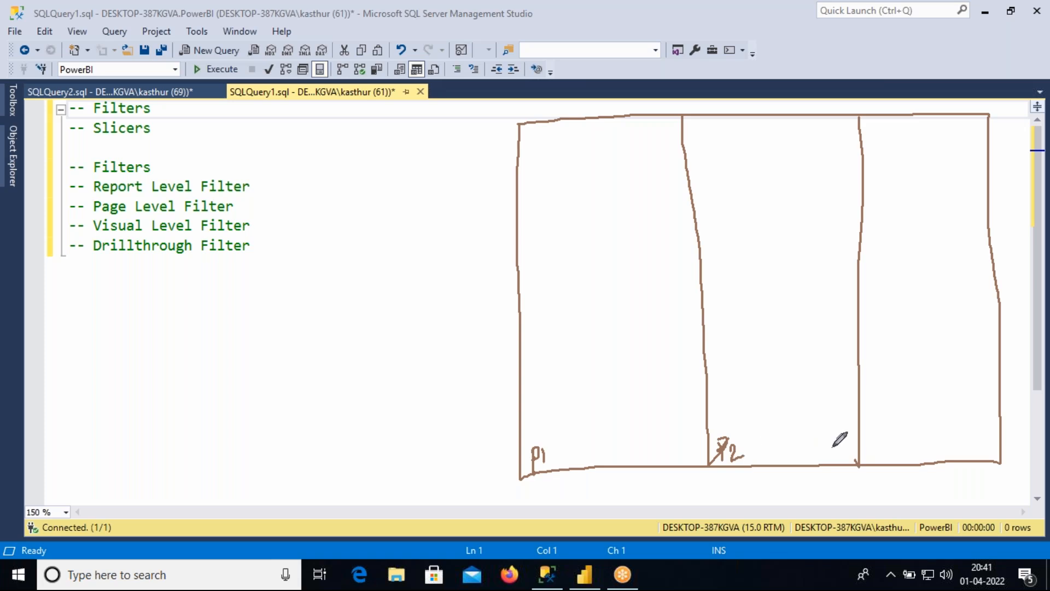
{"action": "mouse_move", "coordinate": [878, 437]}
{"action": "left_mouse_down"}
{"action": "mouse_move", "coordinate": [879, 464]}
{"action": "mouse_move", "coordinate": [882, 445]}
{"action": "mouse_move", "coordinate": [890, 462]}
{"action": "left_mouse_up"}
Step: Sketch sample visuals in the report frame: two boxes in P1, a rounded shape and a ring in P2, and a column chart in P3
{"action": "mouse_move", "coordinate": [534, 291]}
{"action": "left_mouse_down"}
{"action": "mouse_move", "coordinate": [536, 344]}
{"action": "mouse_move", "coordinate": [585, 377]}
{"action": "mouse_move", "coordinate": [627, 295]}
{"action": "mouse_move", "coordinate": [526, 290]}
{"action": "left_mouse_up"}
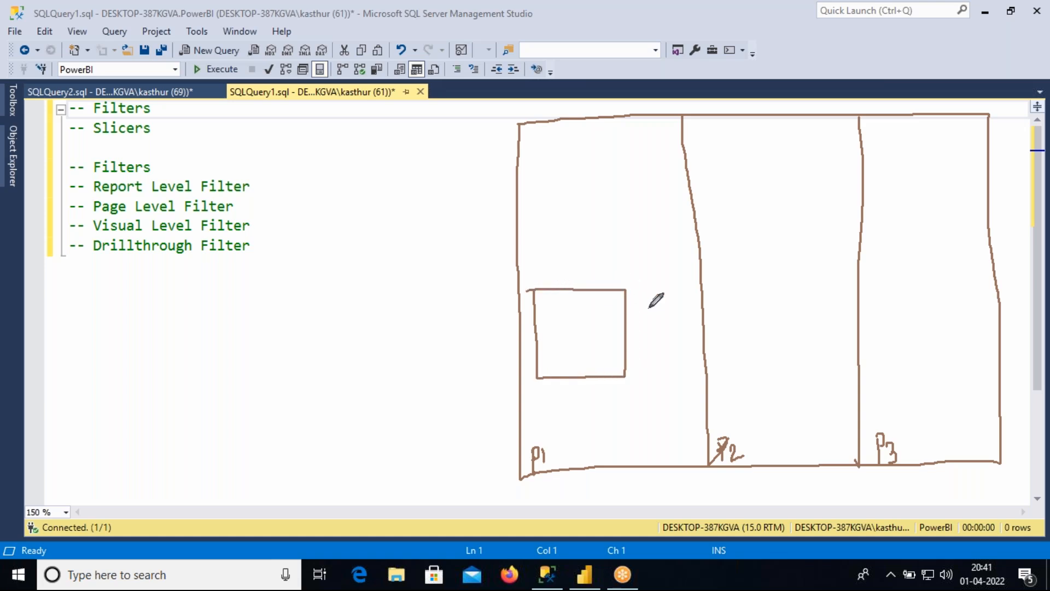
{"action": "mouse_move", "coordinate": [640, 301]}
{"action": "left_mouse_down"}
{"action": "mouse_move", "coordinate": [679, 297]}
{"action": "mouse_move", "coordinate": [651, 349]}
{"action": "mouse_move", "coordinate": [643, 312]}
{"action": "left_mouse_up"}
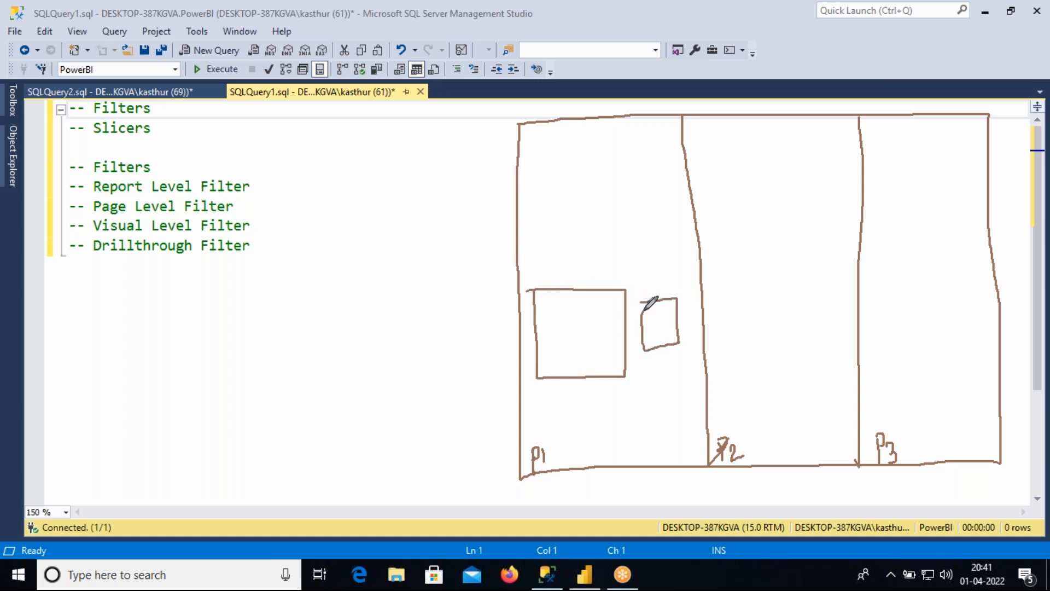
{"action": "mouse_move", "coordinate": [754, 285]}
{"action": "left_mouse_down"}
{"action": "mouse_move", "coordinate": [729, 292]}
{"action": "mouse_move", "coordinate": [804, 301]}
{"action": "mouse_move", "coordinate": [750, 286]}
{"action": "left_mouse_up"}
{"action": "mouse_move", "coordinate": [832, 281]}
{"action": "left_mouse_down"}
{"action": "mouse_move", "coordinate": [819, 293]}
{"action": "mouse_move", "coordinate": [832, 283]}
{"action": "mouse_move", "coordinate": [823, 295]}
{"action": "mouse_move", "coordinate": [887, 376]}
{"action": "mouse_move", "coordinate": [983, 370]}
{"action": "left_mouse_up"}
{"action": "mouse_move", "coordinate": [892, 308]}
{"action": "left_mouse_down"}
{"action": "mouse_move", "coordinate": [905, 368]}
{"action": "mouse_move", "coordinate": [925, 306]}
{"action": "mouse_move", "coordinate": [927, 377]}
{"action": "left_mouse_up"}
{"action": "left_click_drag", "start_coordinate": [936, 284], "coordinate": [950, 367]}
{"action": "mouse_move", "coordinate": [934, 280]}
{"action": "left_mouse_down"}
{"action": "mouse_move", "coordinate": [964, 320]}
{"action": "mouse_move", "coordinate": [970, 372]}
{"action": "left_mouse_up"}
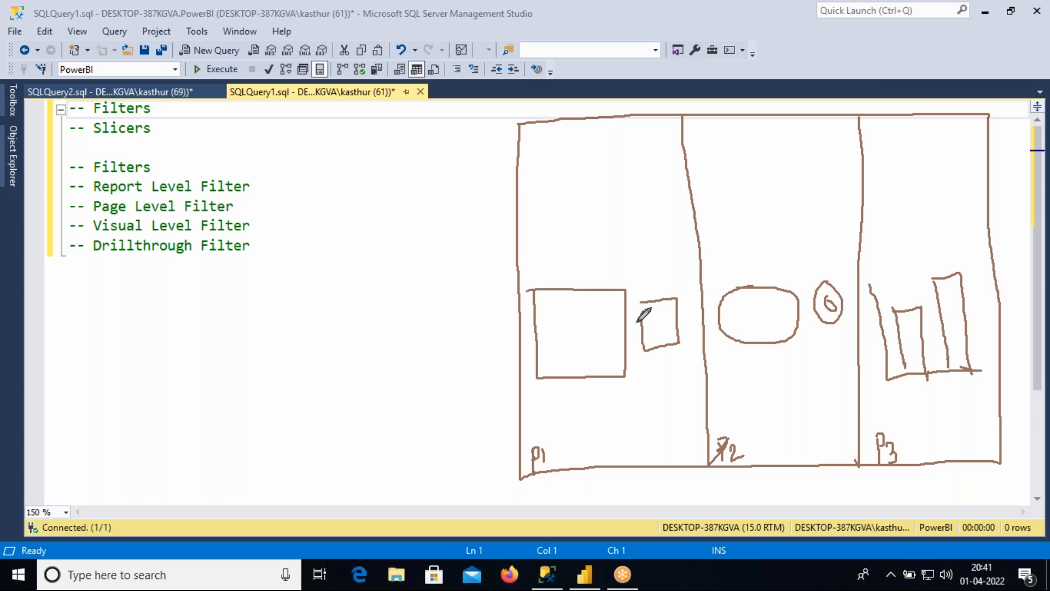
Step: Sketch a database holding a table with values 10, 20, 30 and 40, linked to the report frame by a line and an arrow
{"action": "mouse_move", "coordinate": [34, 321]}
{"action": "left_mouse_down"}
{"action": "mouse_move", "coordinate": [157, 320]}
{"action": "mouse_move", "coordinate": [171, 387]}
{"action": "mouse_move", "coordinate": [172, 482]}
{"action": "mouse_move", "coordinate": [27, 498]}
{"action": "mouse_move", "coordinate": [39, 336]}
{"action": "mouse_move", "coordinate": [159, 327]}
{"action": "left_mouse_up"}
{"action": "mouse_move", "coordinate": [44, 381]}
{"action": "left_mouse_down"}
{"action": "mouse_move", "coordinate": [134, 379]}
{"action": "mouse_move", "coordinate": [131, 430]}
{"action": "mouse_move", "coordinate": [112, 468]}
{"action": "mouse_move", "coordinate": [38, 462]}
{"action": "mouse_move", "coordinate": [43, 381]}
{"action": "left_mouse_up"}
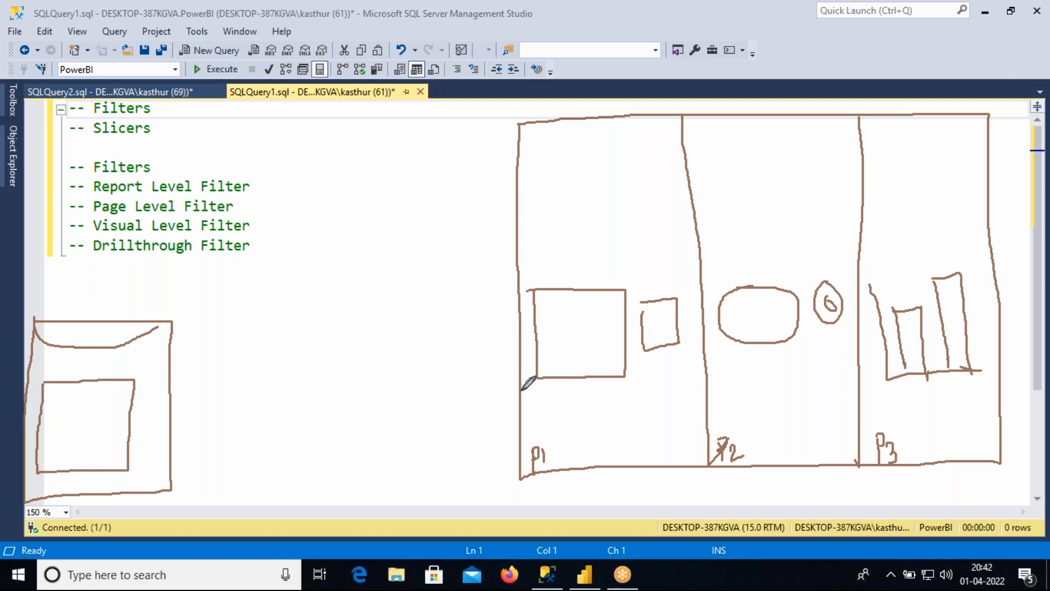
{"action": "mouse_move", "coordinate": [521, 390]}
{"action": "left_mouse_down"}
{"action": "mouse_move", "coordinate": [433, 427]}
{"action": "mouse_move", "coordinate": [168, 447]}
{"action": "left_mouse_up"}
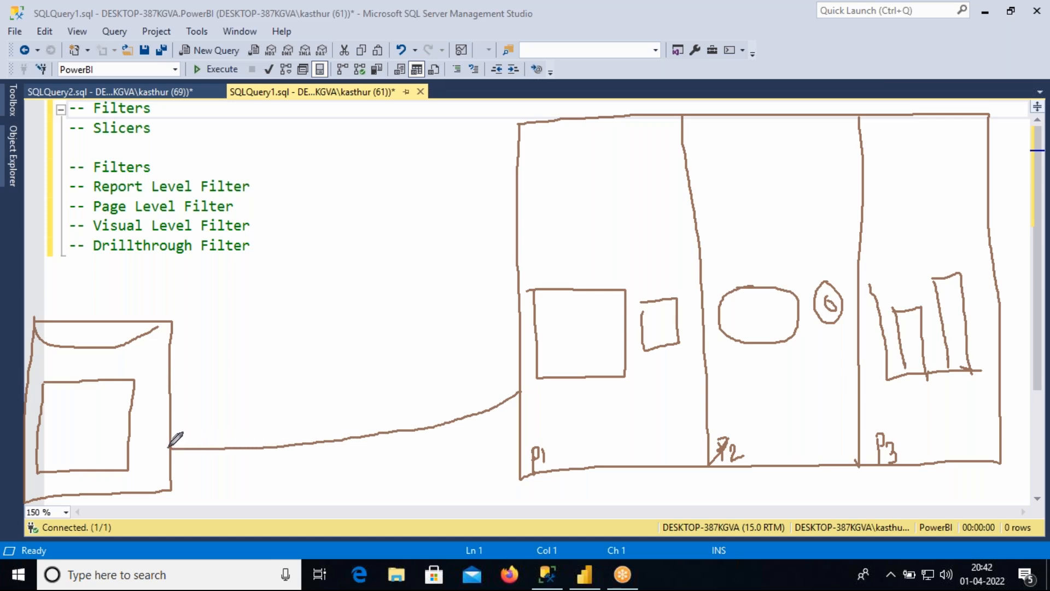
{"action": "mouse_move", "coordinate": [133, 377]}
{"action": "left_mouse_down"}
{"action": "mouse_move", "coordinate": [174, 287]}
{"action": "mouse_move", "coordinate": [268, 185]}
{"action": "mouse_move", "coordinate": [351, 146]}
{"action": "mouse_move", "coordinate": [463, 142]}
{"action": "mouse_move", "coordinate": [486, 152]}
{"action": "mouse_move", "coordinate": [480, 161]}
{"action": "left_mouse_up"}
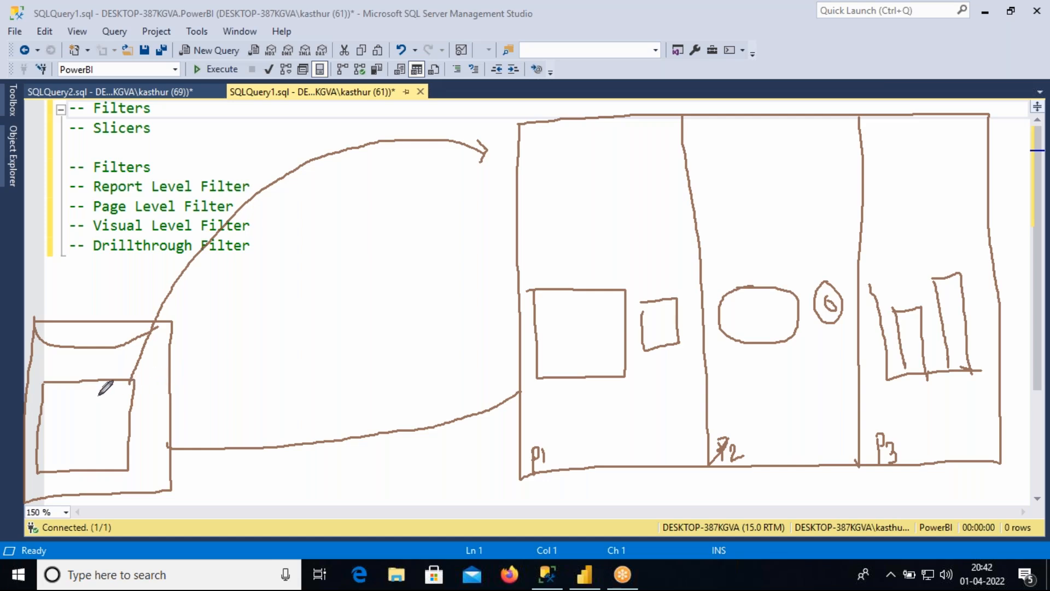
{"action": "left_click_drag", "start_coordinate": [77, 394], "coordinate": [80, 428]}
{"action": "mouse_move", "coordinate": [84, 417]}
{"action": "left_mouse_down"}
{"action": "mouse_move", "coordinate": [83, 440]}
{"action": "mouse_move", "coordinate": [92, 442]}
{"action": "mouse_move", "coordinate": [83, 462]}
{"action": "mouse_move", "coordinate": [101, 447]}
{"action": "left_mouse_up"}
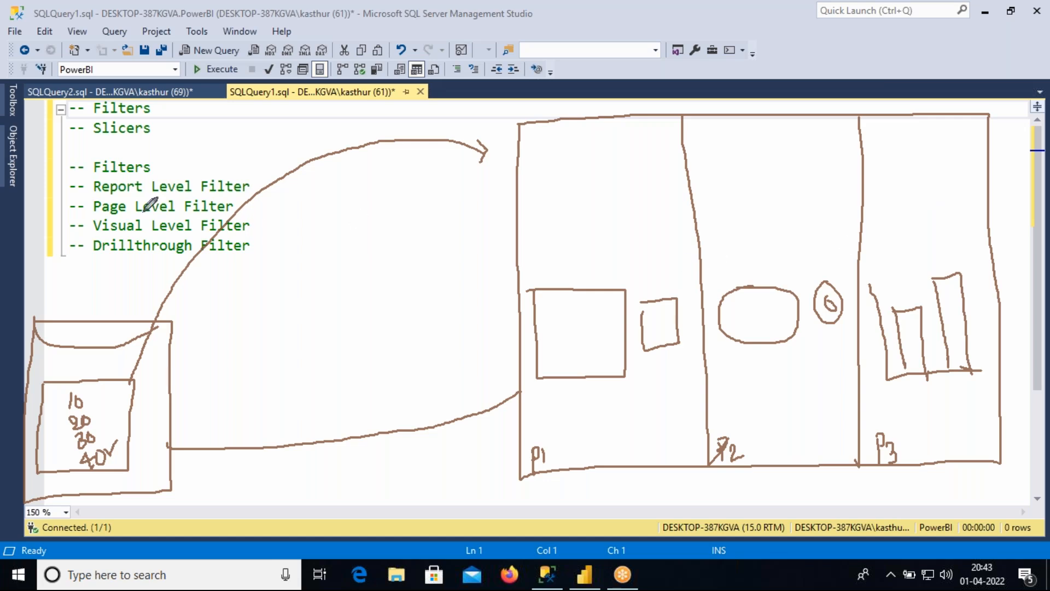
Step: Bracket the filter list and draw a barrier labelled 40 across the data arrow, pointing from it to Report Level Filter
{"action": "left_click_drag", "start_coordinate": [54, 171], "coordinate": [62, 249]}
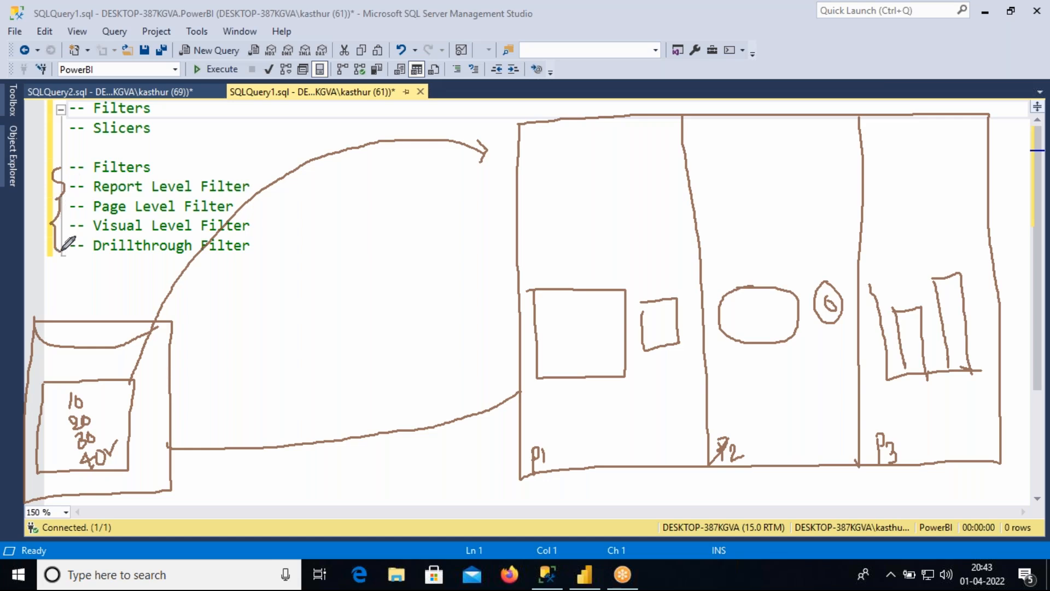
{"action": "mouse_move", "coordinate": [209, 174]}
{"action": "left_mouse_down"}
{"action": "mouse_move", "coordinate": [219, 184]}
{"action": "mouse_move", "coordinate": [234, 155]}
{"action": "left_mouse_up"}
{"action": "left_click_drag", "start_coordinate": [383, 102], "coordinate": [375, 212]}
{"action": "left_click_drag", "start_coordinate": [381, 102], "coordinate": [376, 215]}
{"action": "mouse_move", "coordinate": [383, 121]}
{"action": "left_mouse_down"}
{"action": "mouse_move", "coordinate": [282, 125]}
{"action": "mouse_move", "coordinate": [239, 157]}
{"action": "mouse_move", "coordinate": [235, 176]}
{"action": "left_mouse_up"}
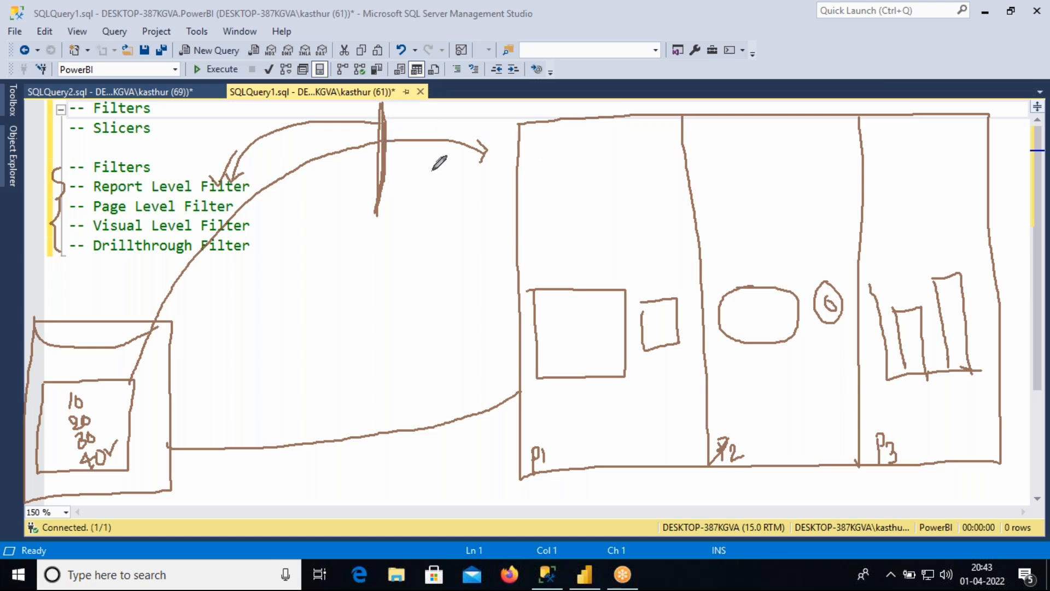
{"action": "mouse_move", "coordinate": [343, 188]}
{"action": "left_mouse_down"}
{"action": "mouse_move", "coordinate": [360, 182]}
{"action": "mouse_move", "coordinate": [354, 200]}
{"action": "left_mouse_up"}
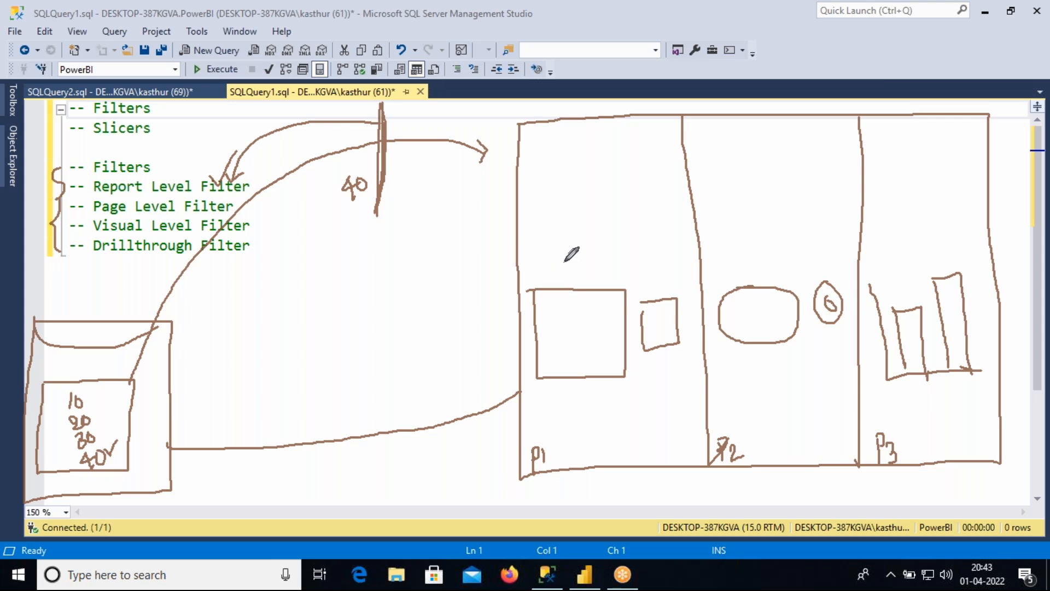
Step: Tick pages P2 and P3, draw a barrier labelled 30 at P1's corner, and route data lines past it to the other pages
{"action": "left_click_drag", "start_coordinate": [746, 173], "coordinate": [781, 146]}
{"action": "left_click_drag", "start_coordinate": [916, 155], "coordinate": [957, 133]}
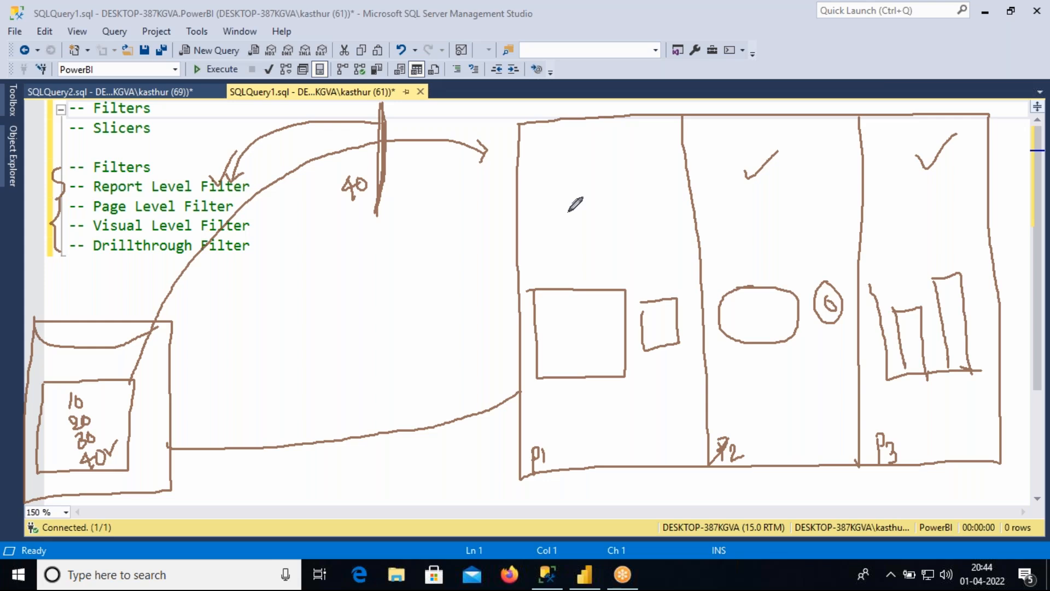
{"action": "mouse_move", "coordinate": [519, 163]}
{"action": "left_mouse_down"}
{"action": "mouse_move", "coordinate": [558, 117]}
{"action": "mouse_move", "coordinate": [507, 185]}
{"action": "left_mouse_up"}
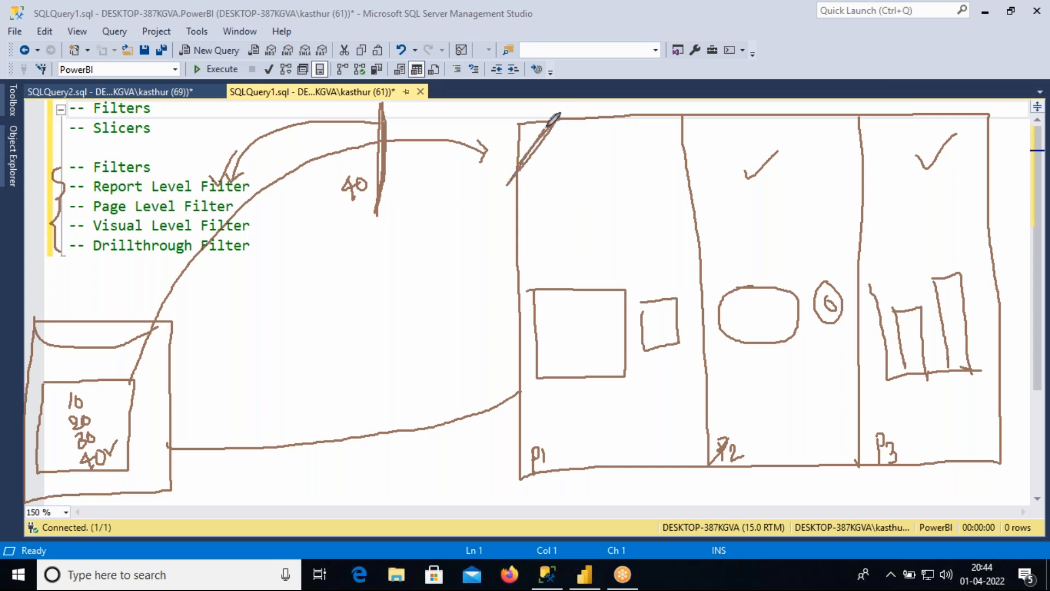
{"action": "left_click_drag", "start_coordinate": [447, 141], "coordinate": [524, 160]}
{"action": "left_click_drag", "start_coordinate": [522, 181], "coordinate": [536, 189]}
{"action": "mouse_move", "coordinate": [479, 148]}
{"action": "left_mouse_down"}
{"action": "mouse_move", "coordinate": [501, 126]}
{"action": "mouse_move", "coordinate": [624, 92]}
{"action": "mouse_move", "coordinate": [684, 112]}
{"action": "mouse_move", "coordinate": [699, 138]}
{"action": "left_mouse_up"}
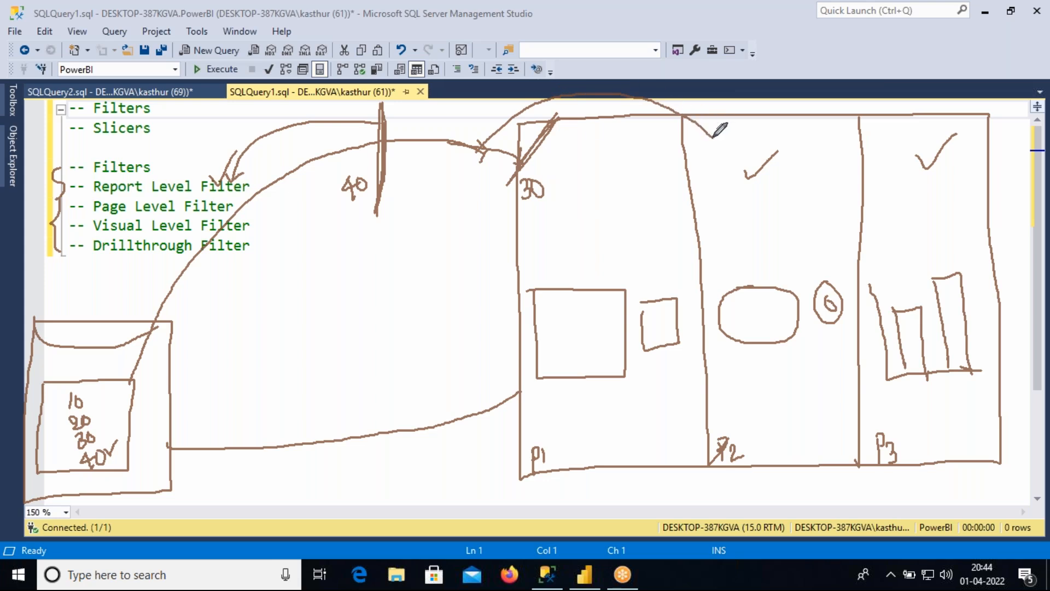
{"action": "left_click_drag", "start_coordinate": [550, 125], "coordinate": [650, 112]}
{"action": "mouse_move", "coordinate": [786, 108]}
{"action": "left_mouse_down"}
{"action": "mouse_move", "coordinate": [902, 137]}
{"action": "mouse_move", "coordinate": [918, 157]}
{"action": "left_mouse_up"}
{"action": "left_click_drag", "start_coordinate": [557, 113], "coordinate": [493, 201]}
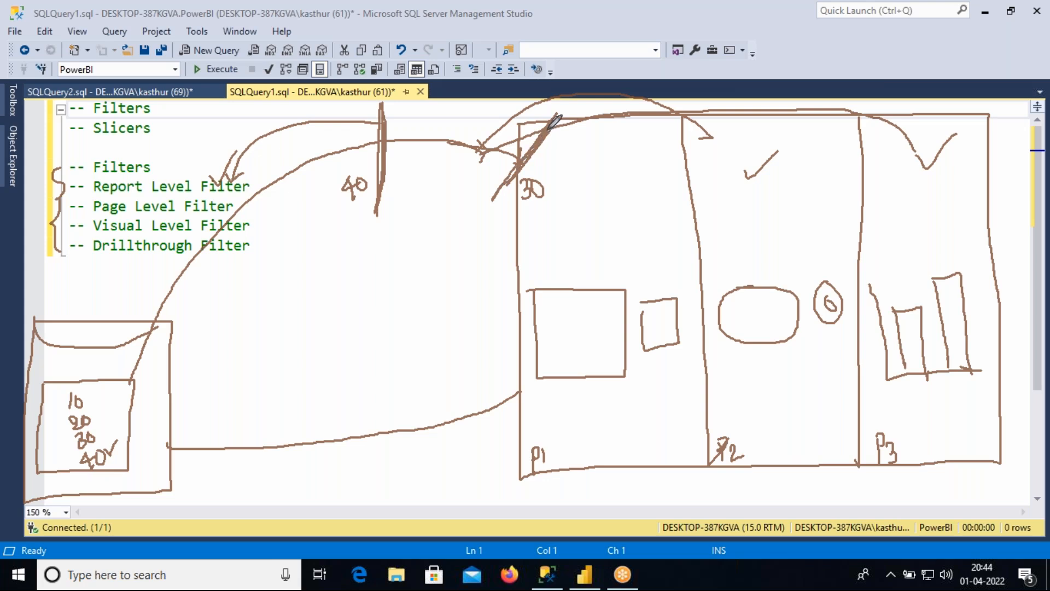
{"action": "mouse_move", "coordinate": [561, 112]}
{"action": "left_mouse_down"}
{"action": "mouse_move", "coordinate": [508, 179]}
{"action": "mouse_move", "coordinate": [527, 155]}
{"action": "left_mouse_up"}
Step: Tick Visual Level Filter and both P1 visuals, label them 10 and 20, and draw a filter barrier on the larger one
{"action": "mouse_move", "coordinate": [249, 220]}
{"action": "left_mouse_down"}
{"action": "mouse_move", "coordinate": [256, 230]}
{"action": "mouse_move", "coordinate": [269, 208]}
{"action": "left_mouse_up"}
{"action": "left_click_drag", "start_coordinate": [569, 281], "coordinate": [610, 247]}
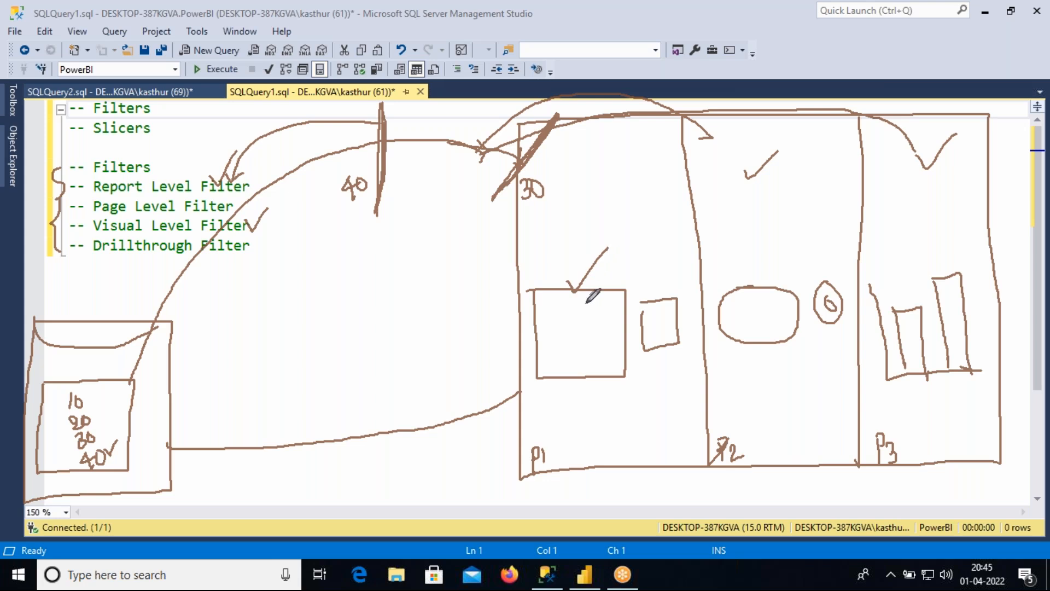
{"action": "mouse_move", "coordinate": [558, 310]}
{"action": "left_mouse_down"}
{"action": "mouse_move", "coordinate": [559, 331]}
{"action": "mouse_move", "coordinate": [573, 312]}
{"action": "left_mouse_up"}
{"action": "left_click_drag", "start_coordinate": [658, 292], "coordinate": [674, 274]}
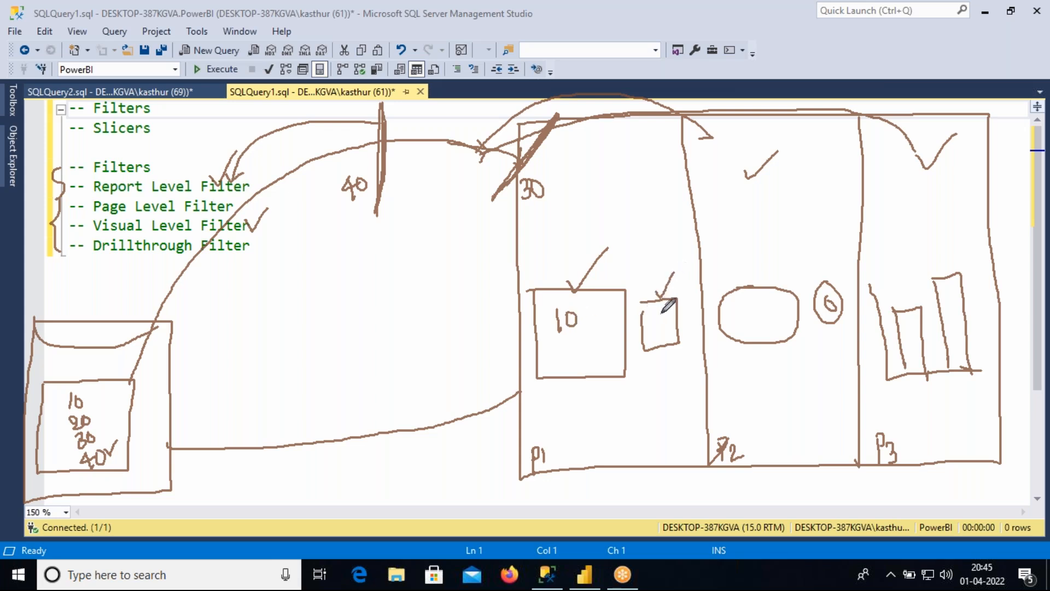
{"action": "mouse_move", "coordinate": [653, 316]}
{"action": "left_mouse_down"}
{"action": "mouse_move", "coordinate": [662, 330]}
{"action": "mouse_move", "coordinate": [667, 317]}
{"action": "left_mouse_up"}
{"action": "mouse_move", "coordinate": [564, 280]}
{"action": "left_mouse_down"}
{"action": "mouse_move", "coordinate": [573, 291]}
{"action": "mouse_move", "coordinate": [606, 248]}
{"action": "left_mouse_up"}
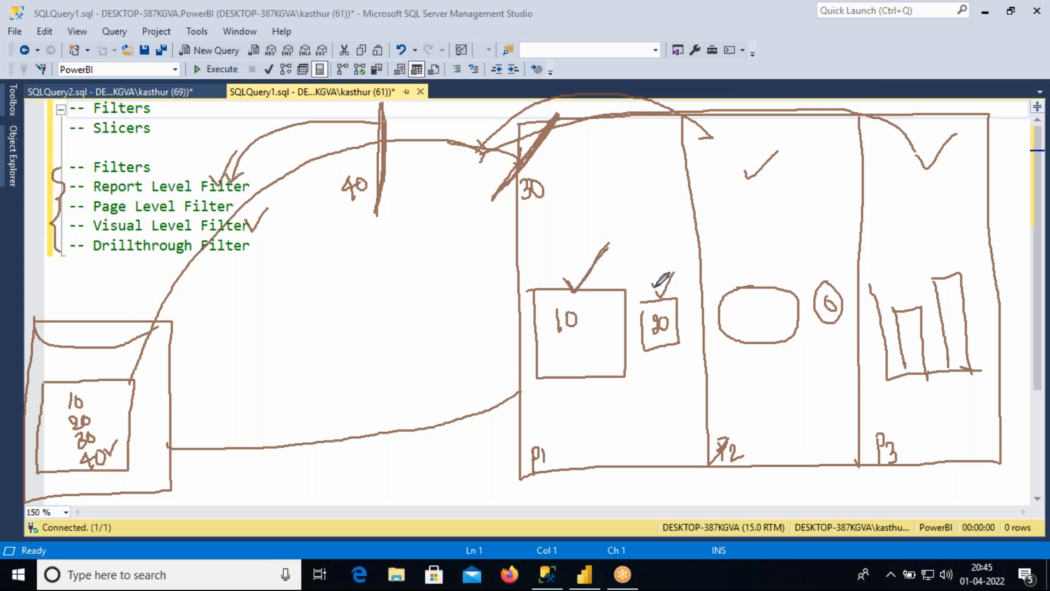
{"action": "left_click_drag", "start_coordinate": [665, 294], "coordinate": [689, 241]}
{"action": "left_click_drag", "start_coordinate": [531, 328], "coordinate": [561, 278]}
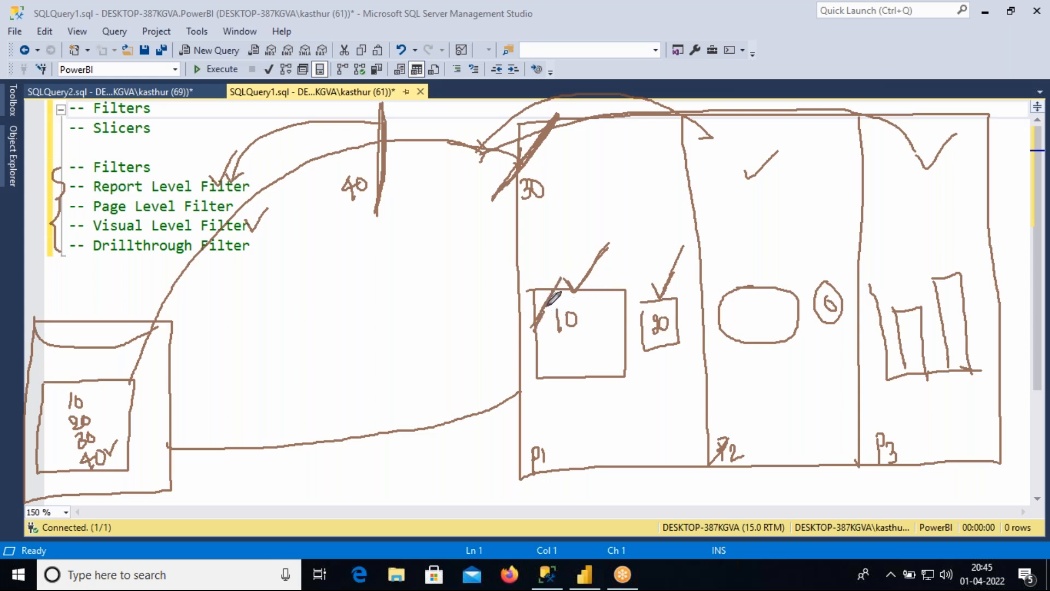
Step: Draw an arrow labelled 20, 10 towards P1's visuals and mark filter barriers with incoming strokes on both visuals
{"action": "mouse_move", "coordinate": [556, 204]}
{"action": "left_mouse_down"}
{"action": "mouse_move", "coordinate": [589, 250]}
{"action": "mouse_move", "coordinate": [586, 205]}
{"action": "mouse_move", "coordinate": [603, 190]}
{"action": "mouse_move", "coordinate": [615, 214]}
{"action": "mouse_move", "coordinate": [634, 169]}
{"action": "left_mouse_up"}
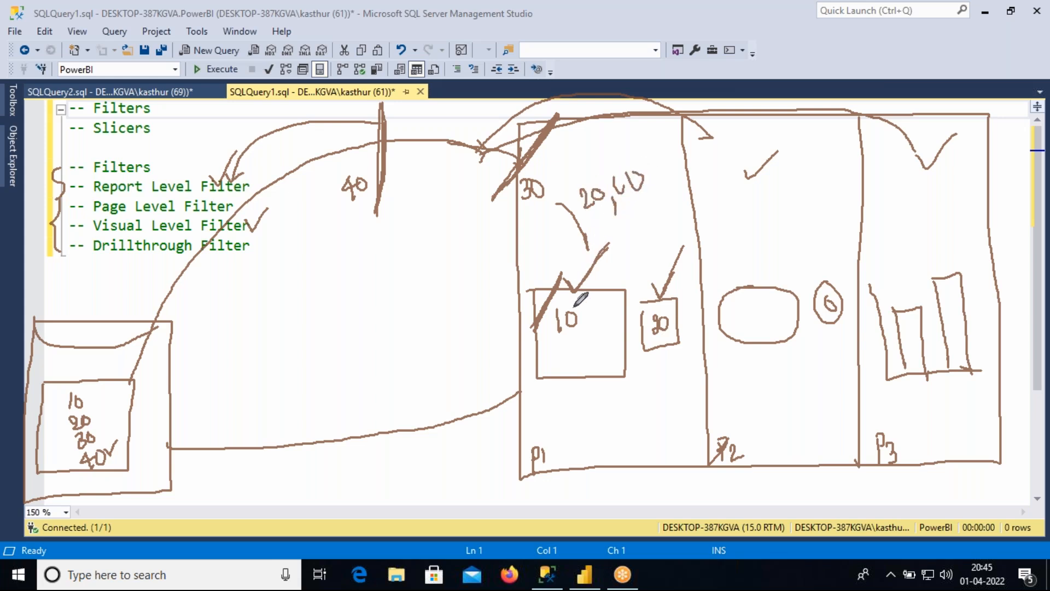
{"action": "mouse_move", "coordinate": [562, 298]}
{"action": "left_mouse_down"}
{"action": "mouse_move", "coordinate": [530, 335]}
{"action": "mouse_move", "coordinate": [559, 278]}
{"action": "mouse_move", "coordinate": [550, 286]}
{"action": "left_mouse_up"}
{"action": "mouse_move", "coordinate": [636, 327]}
{"action": "left_mouse_down"}
{"action": "mouse_move", "coordinate": [665, 298]}
{"action": "mouse_move", "coordinate": [632, 333]}
{"action": "left_mouse_up"}
{"action": "left_click_drag", "start_coordinate": [644, 284], "coordinate": [655, 300]}
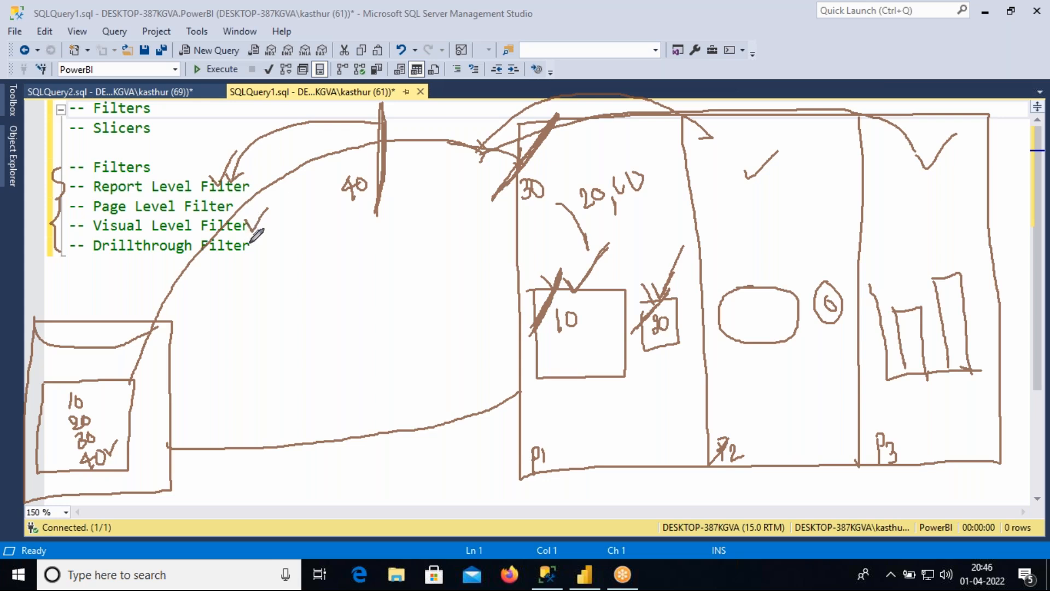
Step: Tick Drillthrough Filter in the list and sketch a three-bar chart inside P1's larger visual
{"action": "left_click_drag", "start_coordinate": [251, 245], "coordinate": [268, 235]}
{"action": "left_click_drag", "start_coordinate": [561, 343], "coordinate": [567, 390]}
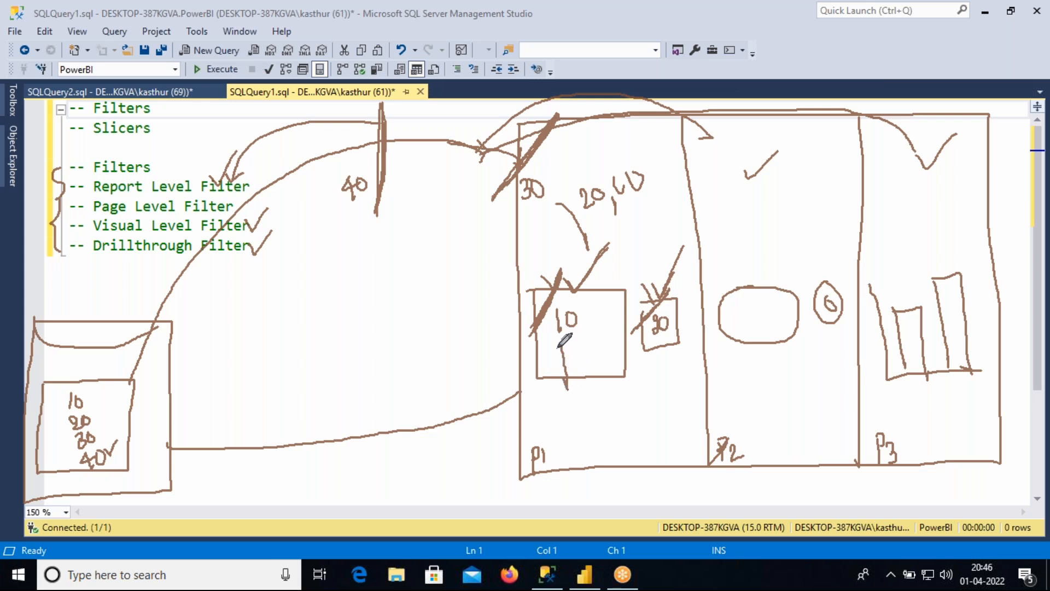
{"action": "mouse_move", "coordinate": [559, 343]}
{"action": "left_mouse_down"}
{"action": "mouse_move", "coordinate": [544, 356]}
{"action": "mouse_move", "coordinate": [564, 372]}
{"action": "mouse_move", "coordinate": [560, 344]}
{"action": "mouse_move", "coordinate": [578, 376]}
{"action": "mouse_move", "coordinate": [582, 346]}
{"action": "mouse_move", "coordinate": [595, 379]}
{"action": "left_mouse_up"}
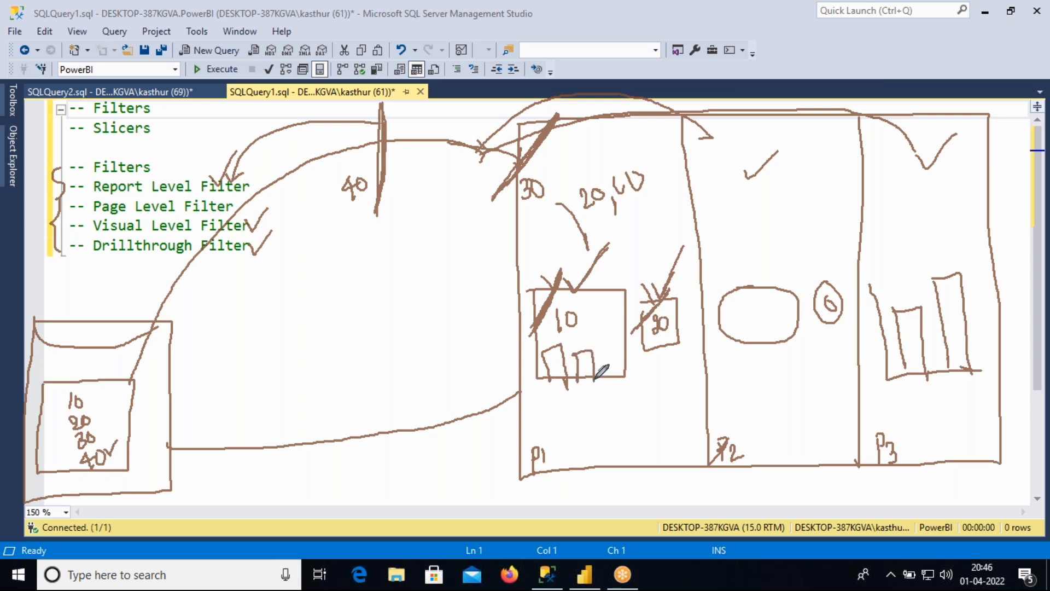
{"action": "left_click_drag", "start_coordinate": [604, 323], "coordinate": [613, 376]}
Step: Draw a stack of horizontal detail lines beneath the shapes on page P2
{"action": "left_click_drag", "start_coordinate": [722, 357], "coordinate": [808, 354]}
{"action": "left_click_drag", "start_coordinate": [727, 366], "coordinate": [809, 363]}
{"action": "mouse_move", "coordinate": [725, 387]}
{"action": "left_mouse_down"}
{"action": "mouse_move", "coordinate": [802, 382]}
{"action": "mouse_move", "coordinate": [813, 393]}
{"action": "left_mouse_up"}
{"action": "left_click_drag", "start_coordinate": [749, 420], "coordinate": [813, 414]}
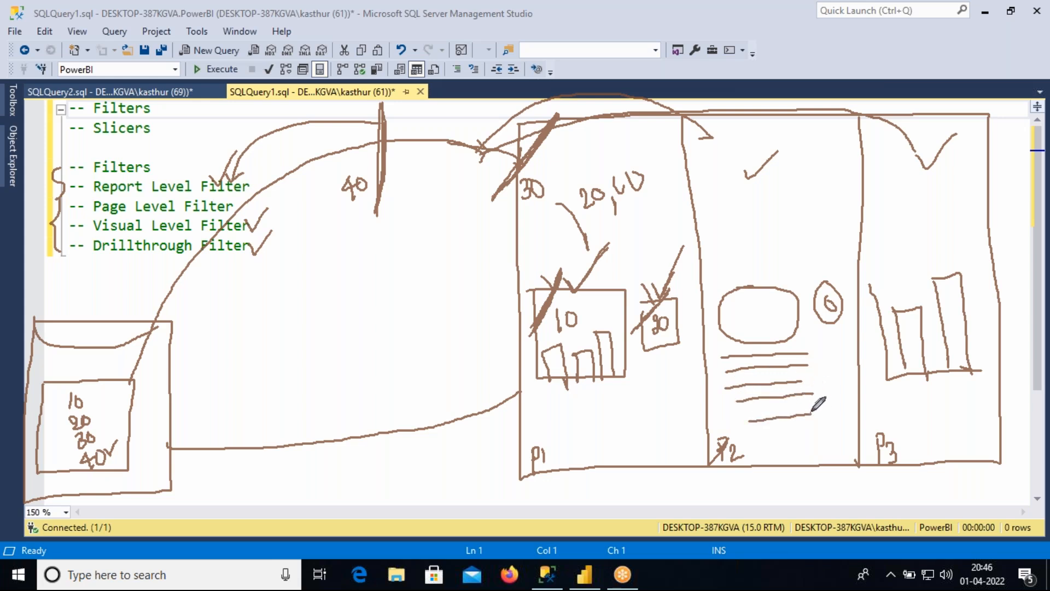
Step: Label the first bar in P1's chart 10, draw a curve from it to P2, and box P2's upper shapes
{"action": "left_click_drag", "start_coordinate": [546, 340], "coordinate": [549, 347]}
{"action": "left_click", "coordinate": [553, 356]}
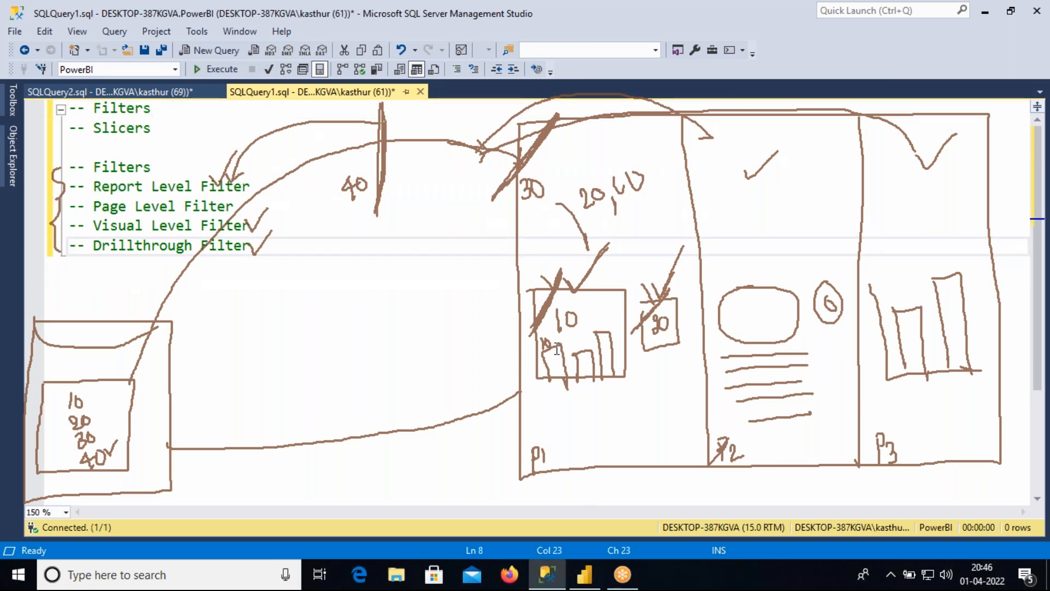
{"action": "left_click", "coordinate": [608, 379]}
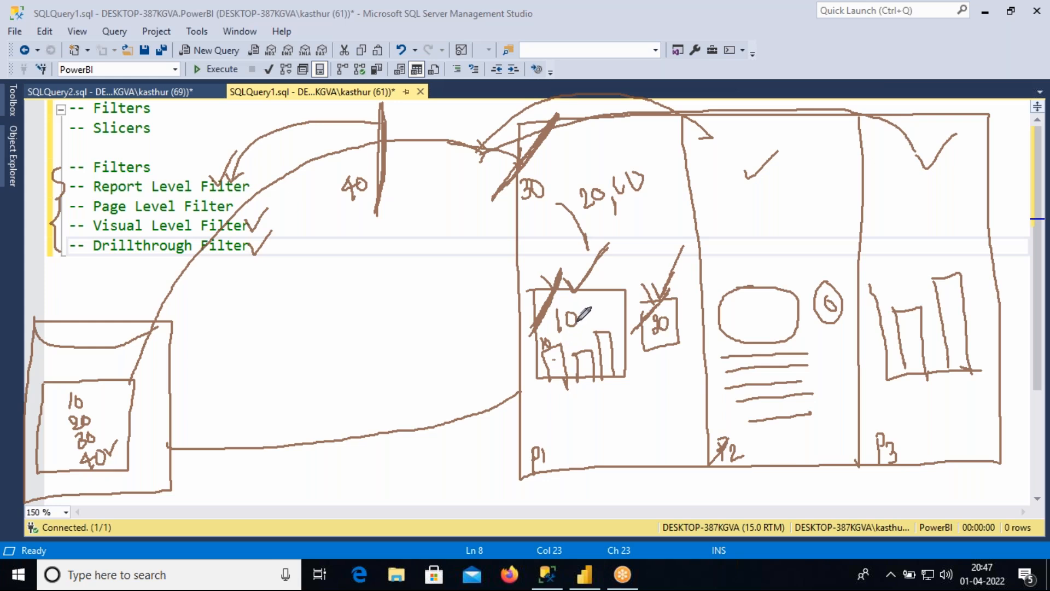
{"action": "mouse_move", "coordinate": [546, 342]}
{"action": "left_mouse_down"}
{"action": "mouse_move", "coordinate": [602, 271]}
{"action": "mouse_move", "coordinate": [662, 236]}
{"action": "mouse_move", "coordinate": [738, 229]}
{"action": "mouse_move", "coordinate": [777, 249]}
{"action": "mouse_move", "coordinate": [771, 258]}
{"action": "left_mouse_up"}
{"action": "mouse_move", "coordinate": [709, 277]}
{"action": "left_mouse_down"}
{"action": "mouse_move", "coordinate": [824, 269]}
{"action": "mouse_move", "coordinate": [837, 336]}
{"action": "mouse_move", "coordinate": [747, 348]}
{"action": "mouse_move", "coordinate": [714, 336]}
{"action": "mouse_move", "coordinate": [711, 289]}
{"action": "left_mouse_up"}
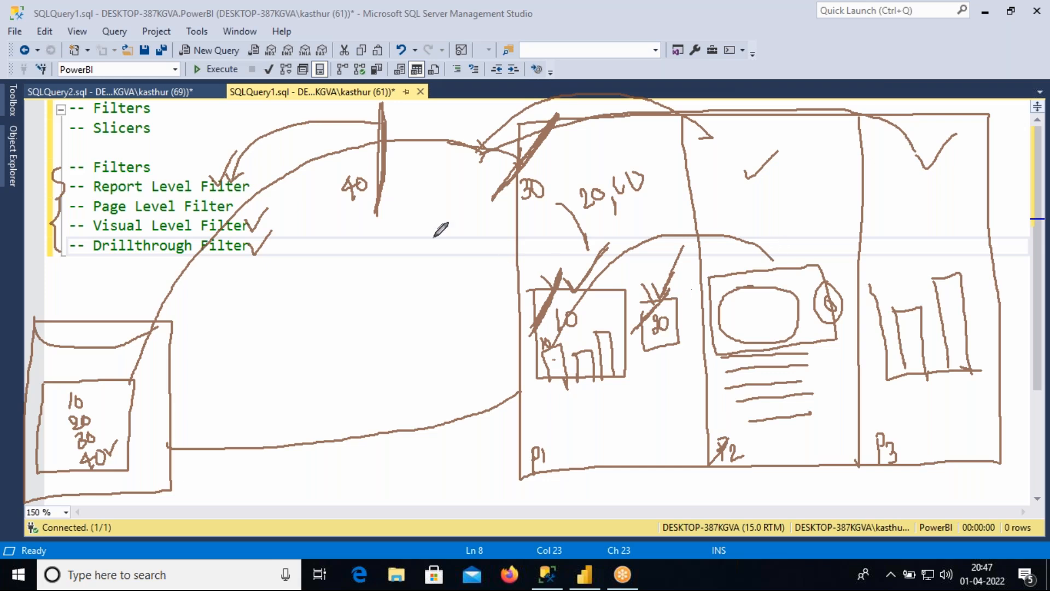
Step: Draw a closing bracket beside the filter list, and clear all the drawn annotations from the screen
{"action": "mouse_move", "coordinate": [261, 173]}
{"action": "left_mouse_down"}
{"action": "mouse_move", "coordinate": [295, 245]}
{"action": "mouse_move", "coordinate": [292, 270]}
{"action": "left_mouse_up"}
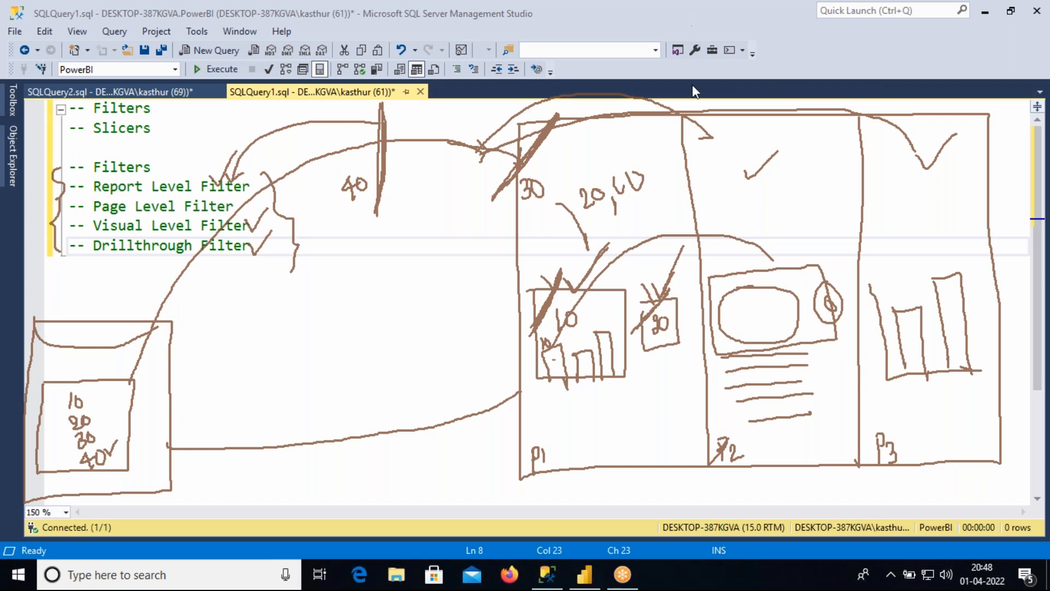
{"action": "left_click", "coordinate": [691, 109]}
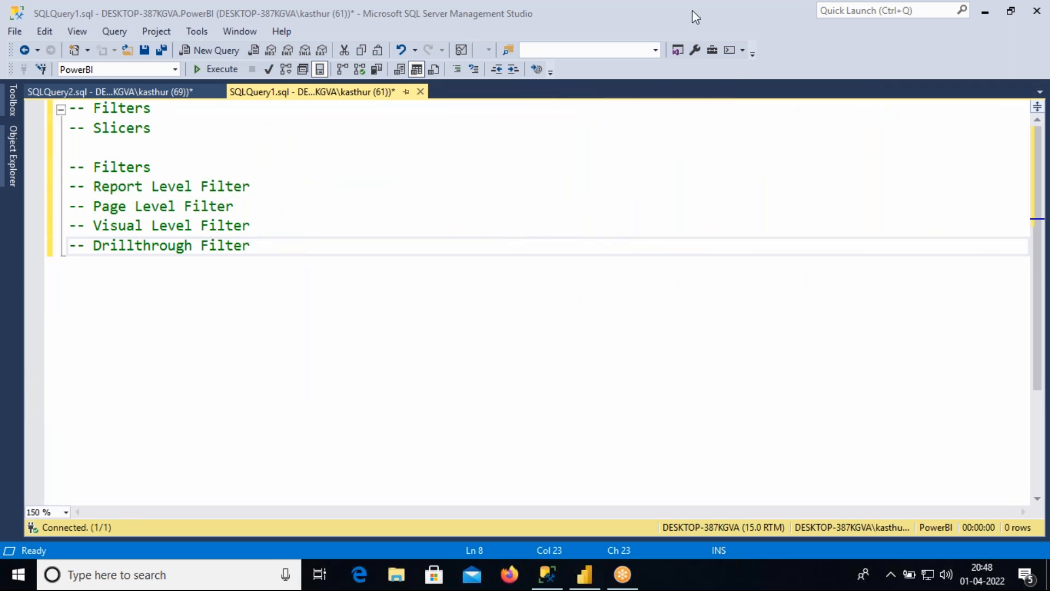
{"action": "left_click", "coordinate": [517, 373]}
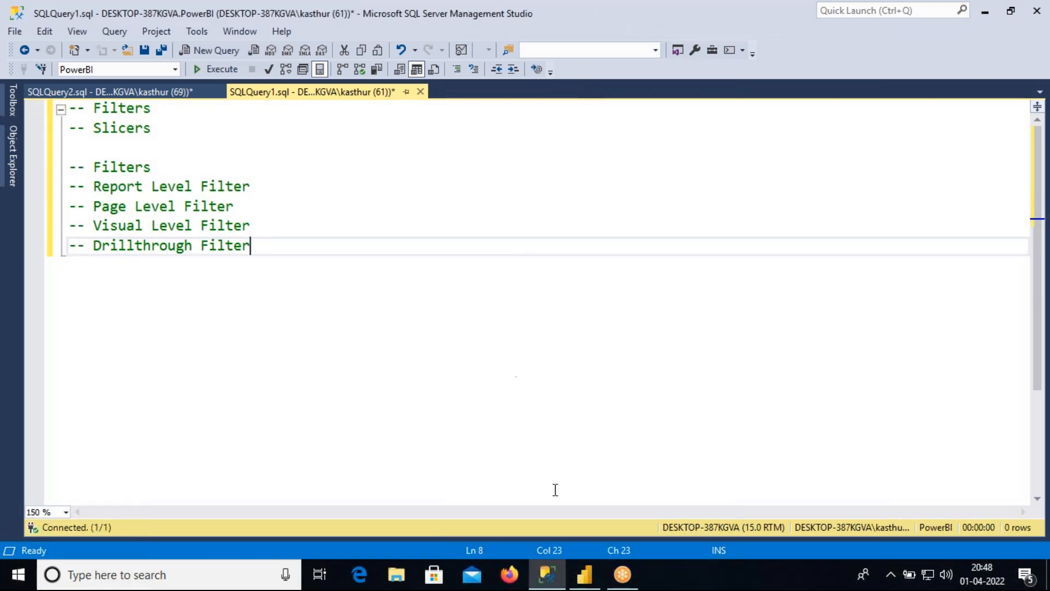
Step: Switch to Power BI Desktop and compare the contents of Page 2 and Page 1 in the Connectivity report
{"action": "left_click", "coordinate": [585, 583]}
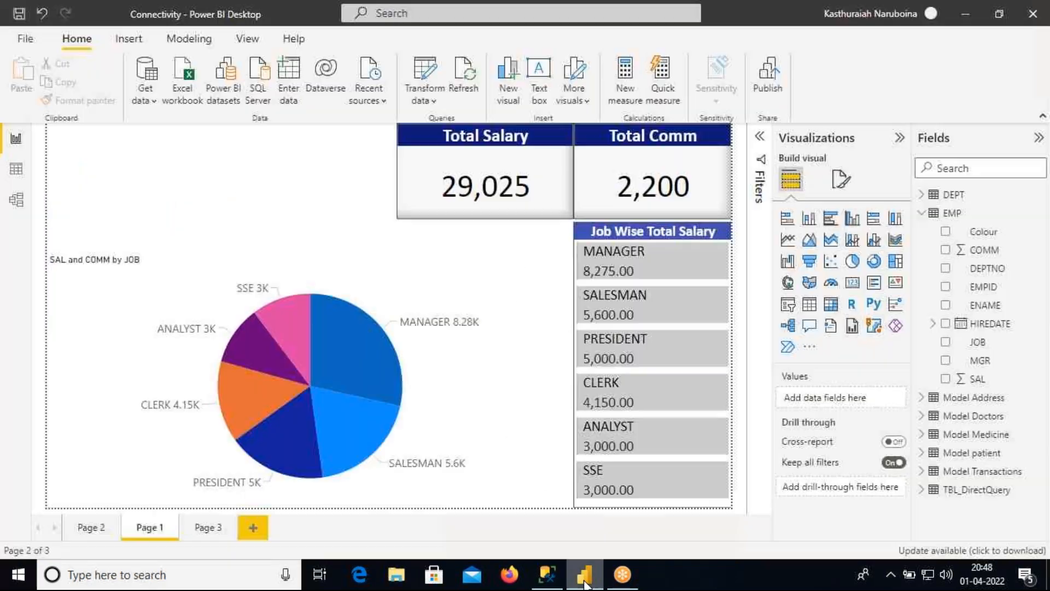
{"action": "left_click", "coordinate": [92, 528]}
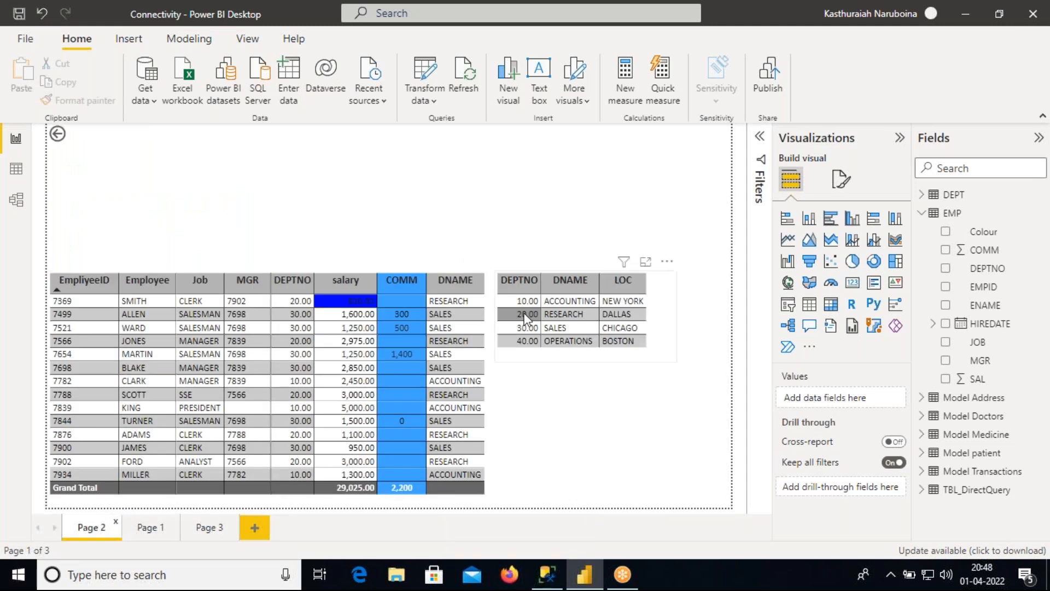
{"action": "left_click", "coordinate": [148, 530]}
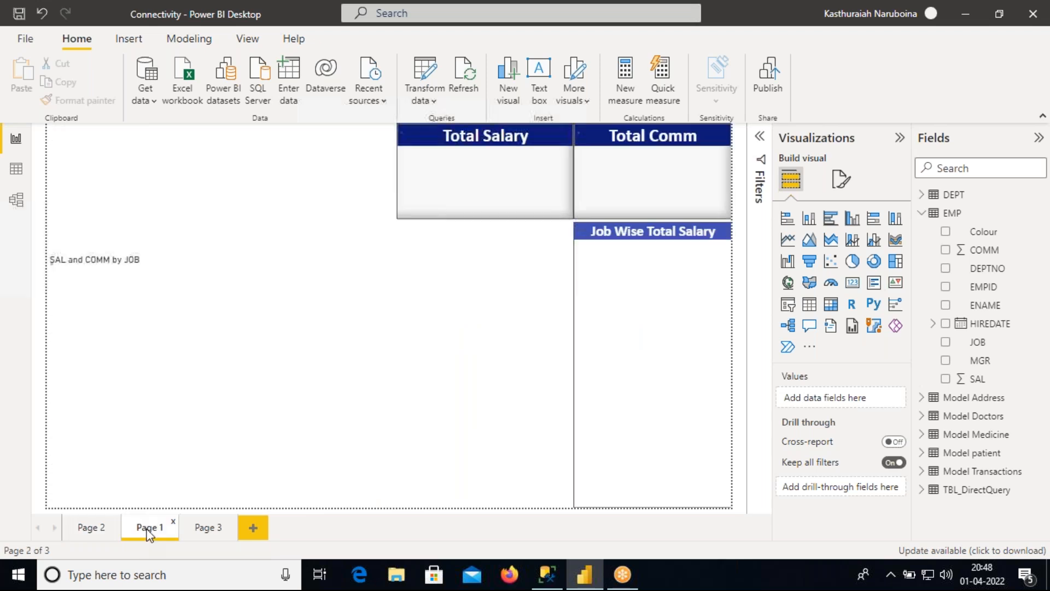
{"action": "left_click", "coordinate": [90, 528]}
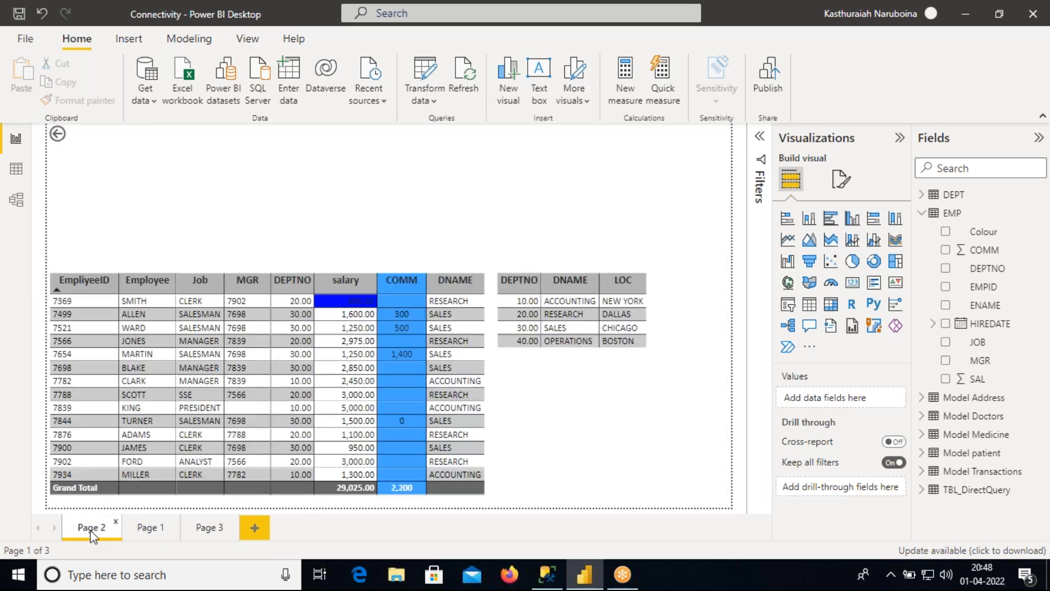
Step: Rename the report page Page 1 as Page 4
{"action": "right_click", "coordinate": [145, 528]}
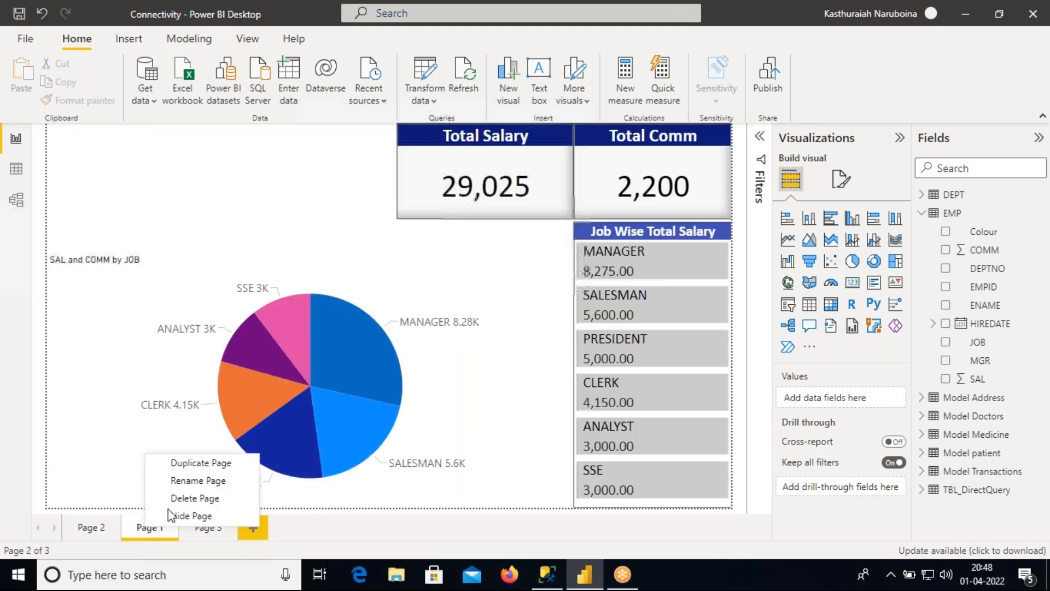
{"action": "left_click", "coordinate": [195, 482]}
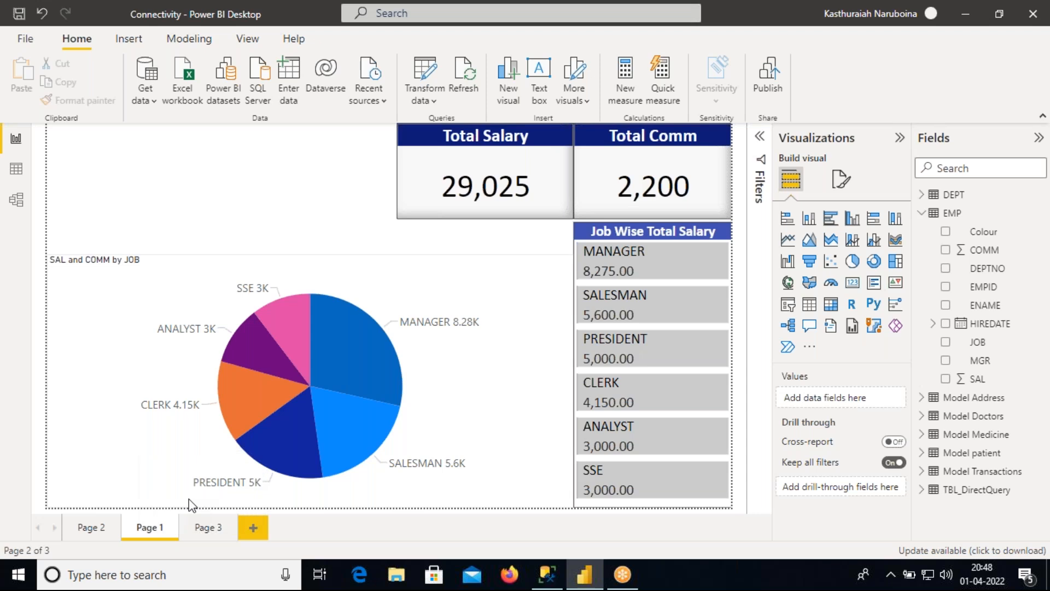
{"action": "left_click", "coordinate": [164, 529]}
{"action": "right_click", "coordinate": [145, 530]}
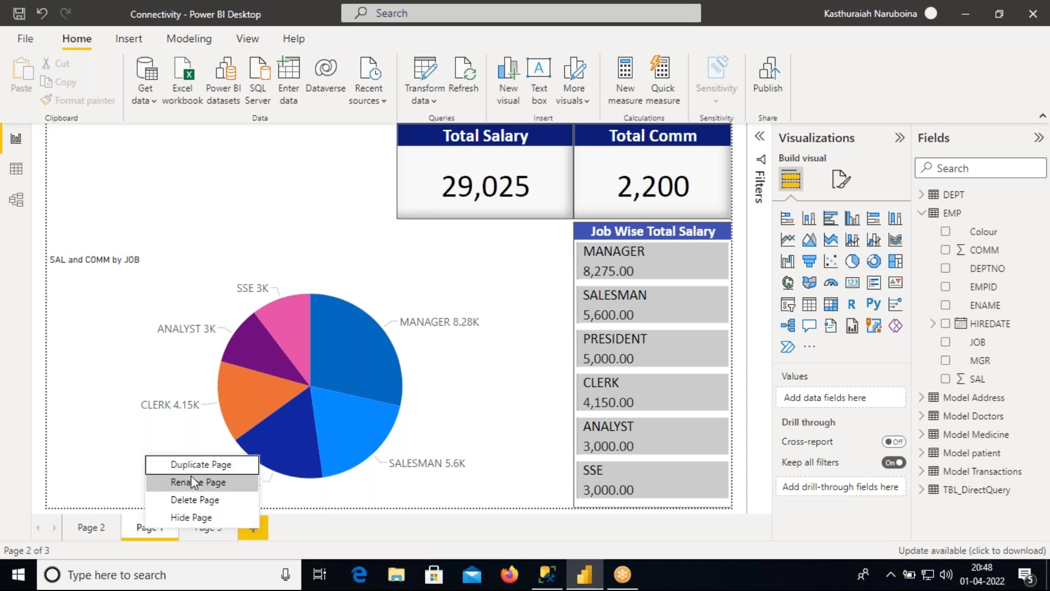
{"action": "left_click", "coordinate": [198, 480]}
{"action": "key", "text": "BackSpace"}
{"action": "type", "text": "4"}
{"action": "key", "text": "Return"}
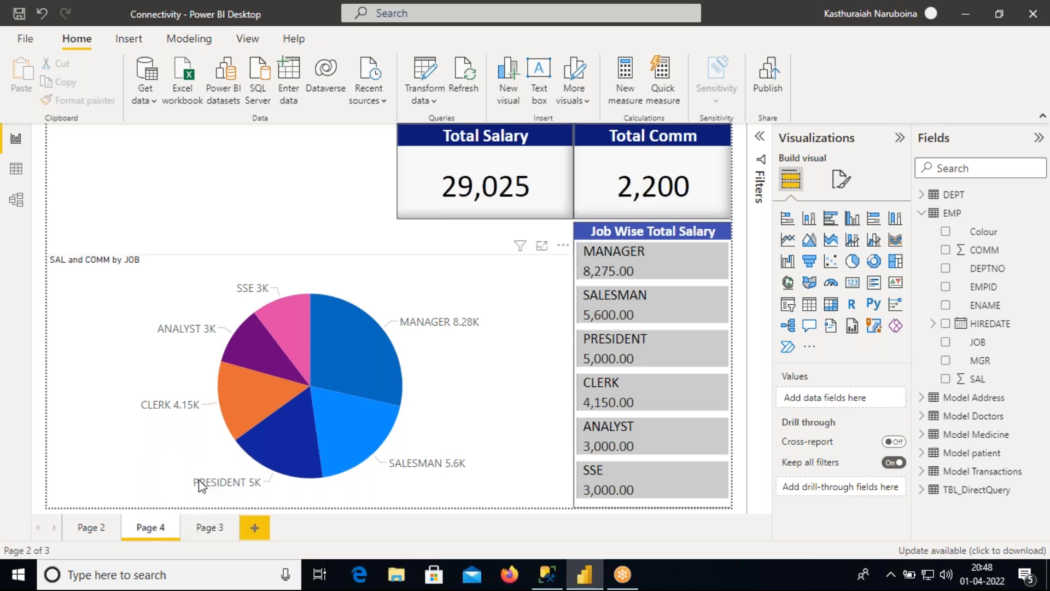
Step: Rename the report page Page 2, which holds the employee and department tables, as Page 1
{"action": "left_click", "coordinate": [94, 529]}
{"action": "right_click", "coordinate": [95, 528]}
{"action": "left_click", "coordinate": [132, 479]}
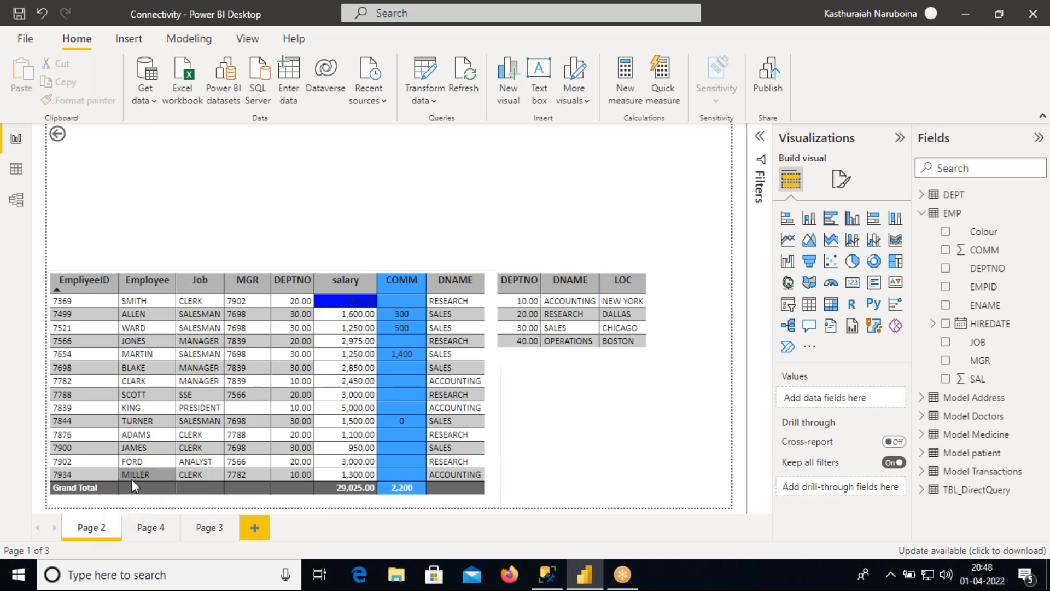
{"action": "key", "text": "BackSpace"}
{"action": "type", "text": "1"}
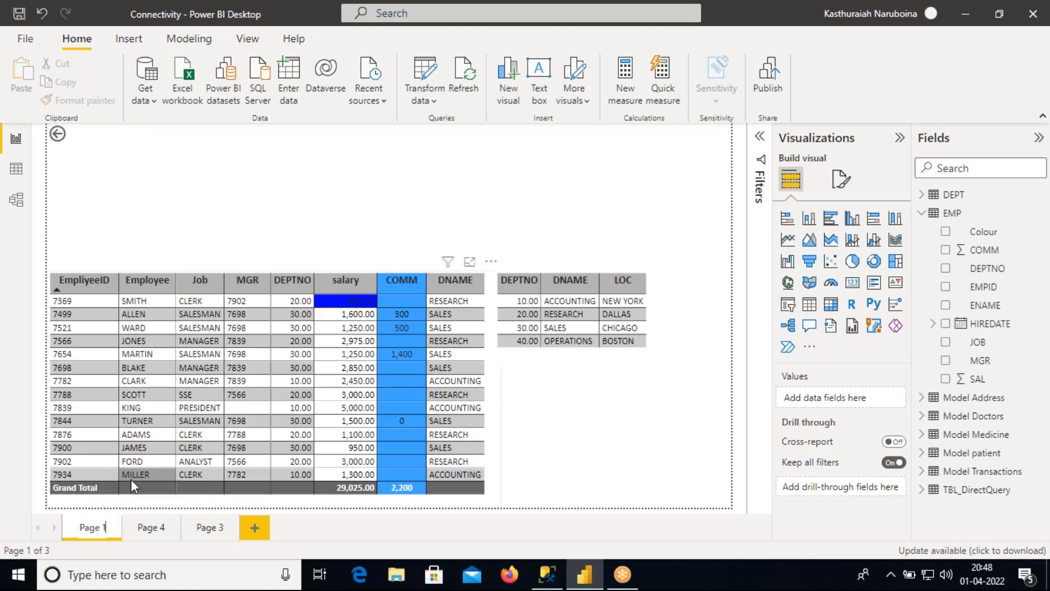
{"action": "key", "text": "Return"}
Step: Rename the report page Page 4 as Page 2
{"action": "left_click", "coordinate": [156, 527]}
{"action": "right_click", "coordinate": [157, 528]}
{"action": "left_click", "coordinate": [187, 475]}
{"action": "key", "text": "End"}
{"action": "key", "text": "BackSpace"}
{"action": "type", "text": "2"}
{"action": "key", "text": "Return"}
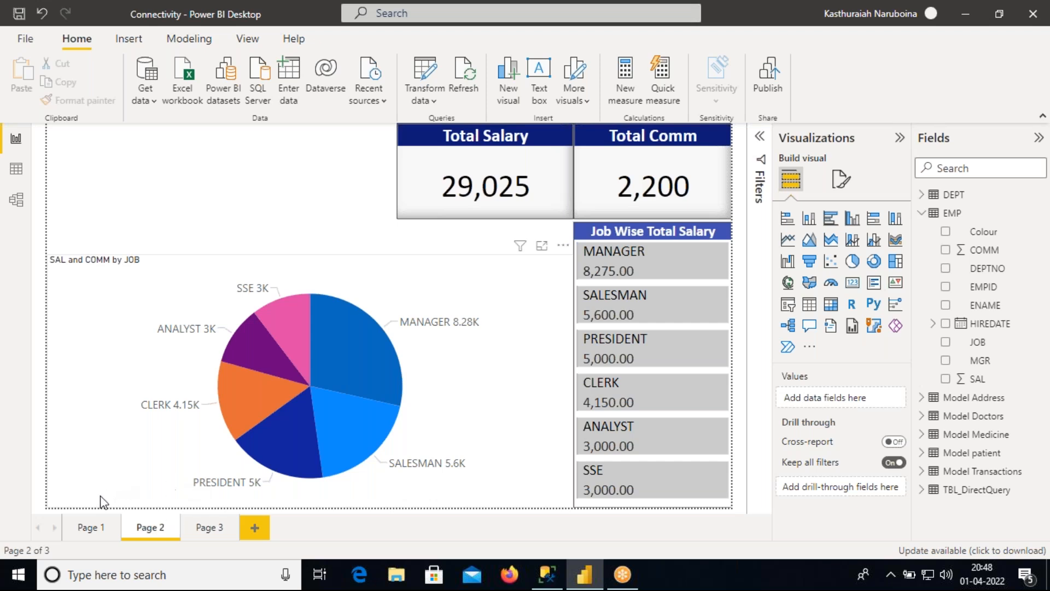
Step: Review the visuals on Page 1, Page 2 and Page 3, and return to Page 1
{"action": "left_click", "coordinate": [91, 527]}
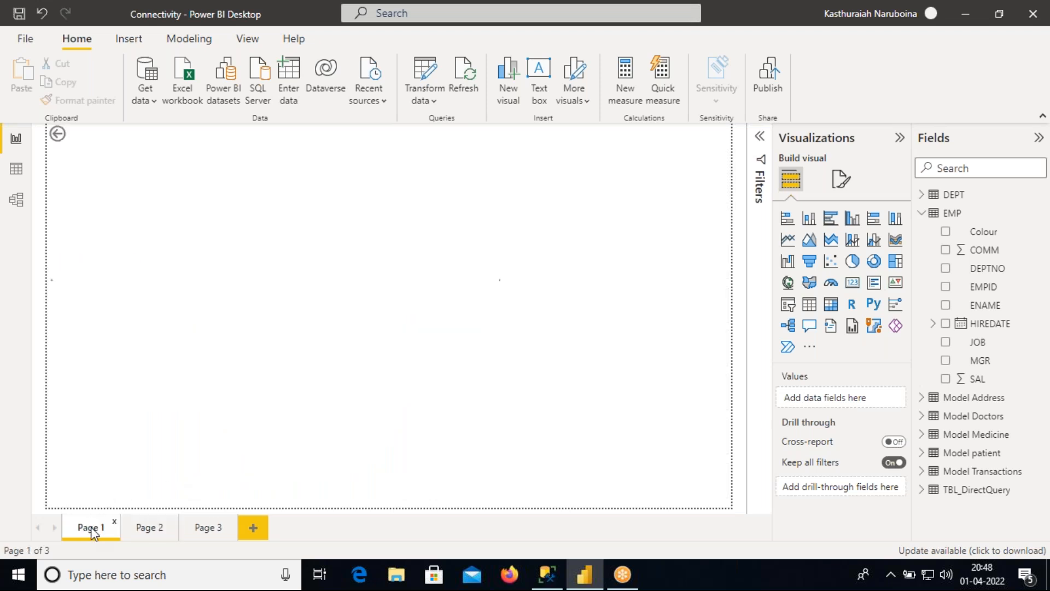
{"action": "left_click", "coordinate": [149, 527]}
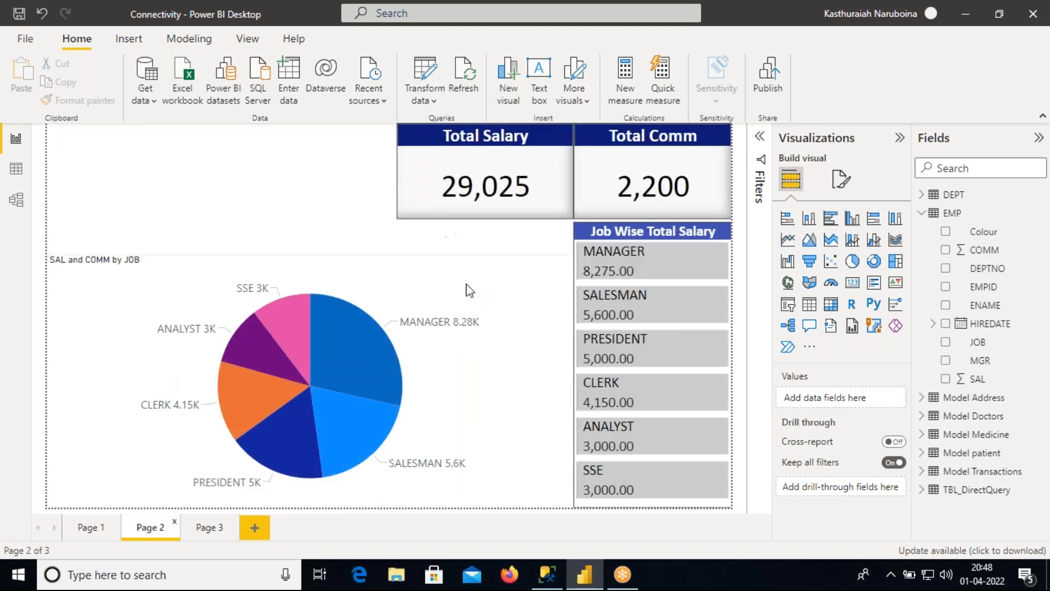
{"action": "left_click", "coordinate": [212, 528]}
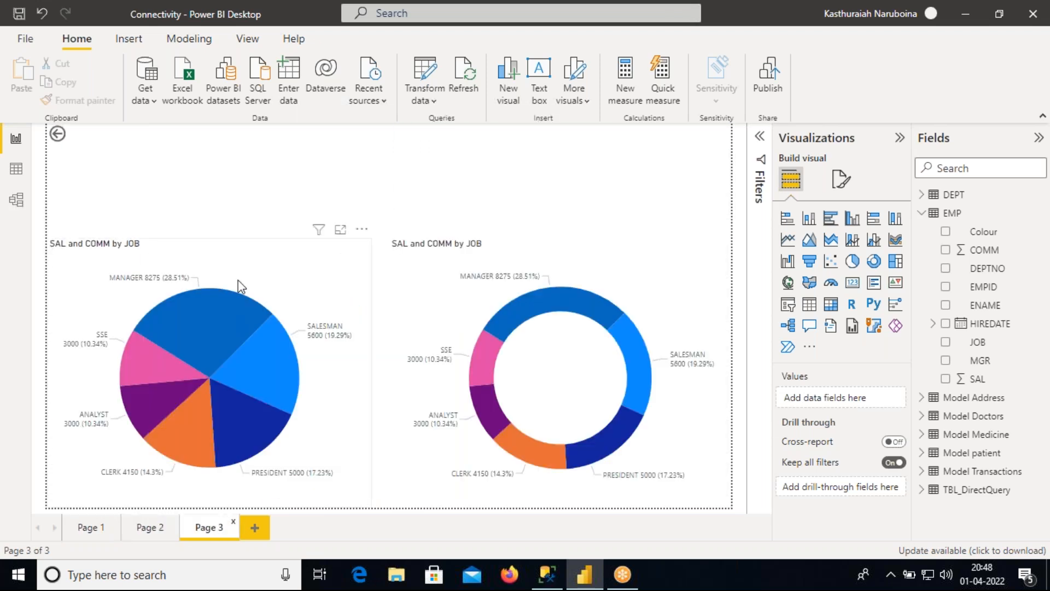
{"action": "left_click", "coordinate": [89, 528]}
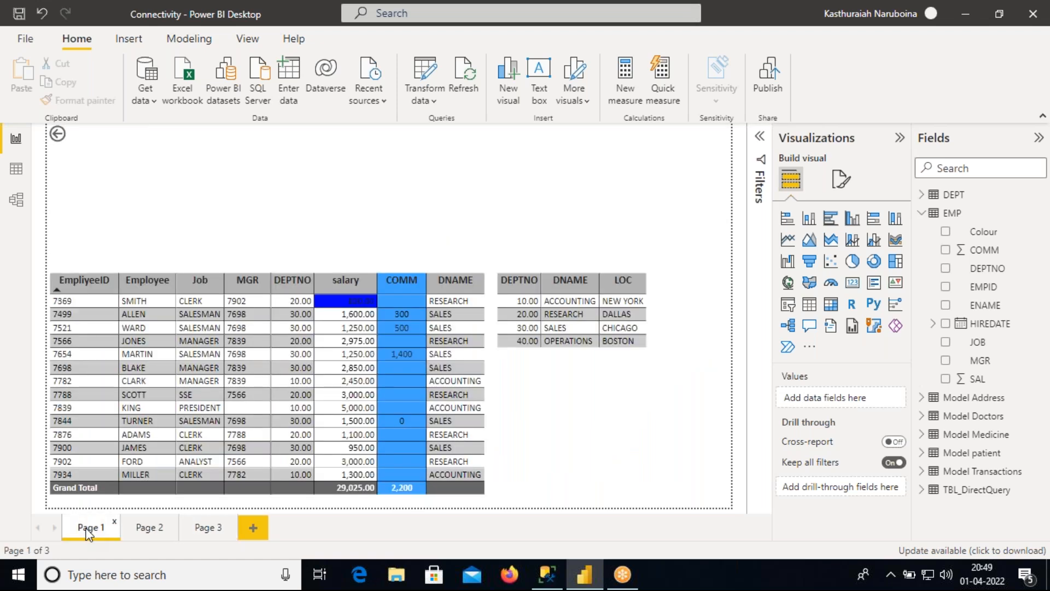
Step: Replace JOB with DEPTNO as the legend of the pie chart on Page 2
{"action": "left_click", "coordinate": [149, 528]}
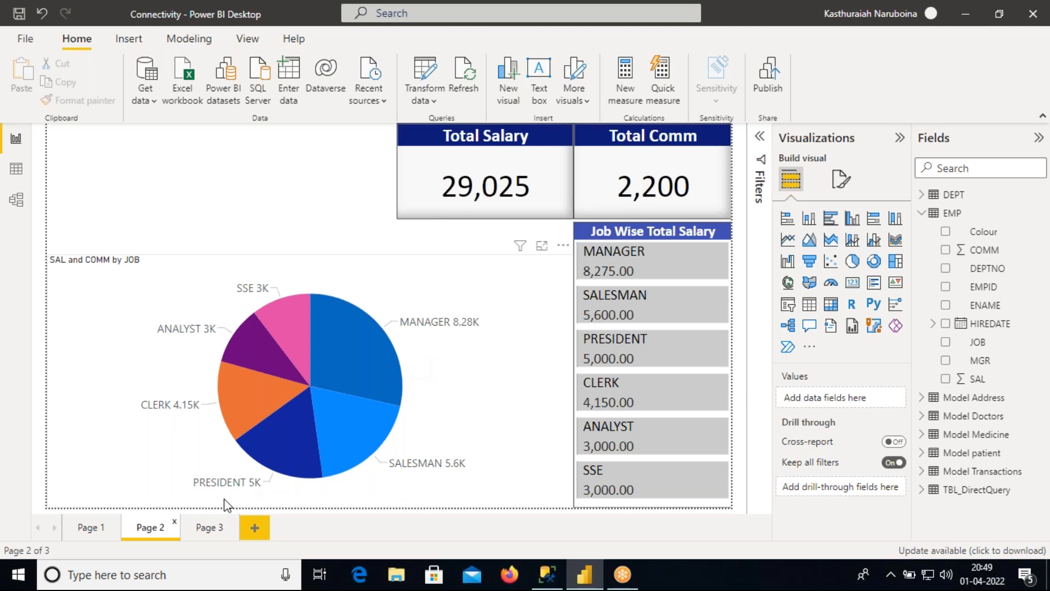
{"action": "left_click", "coordinate": [429, 386]}
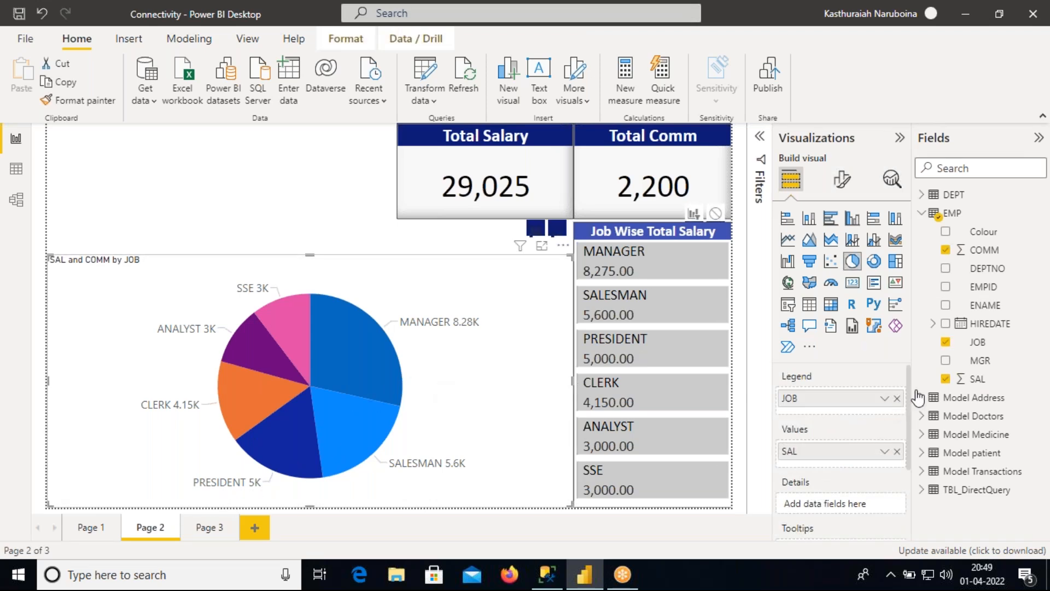
{"action": "left_click_drag", "start_coordinate": [989, 290], "coordinate": [842, 397]}
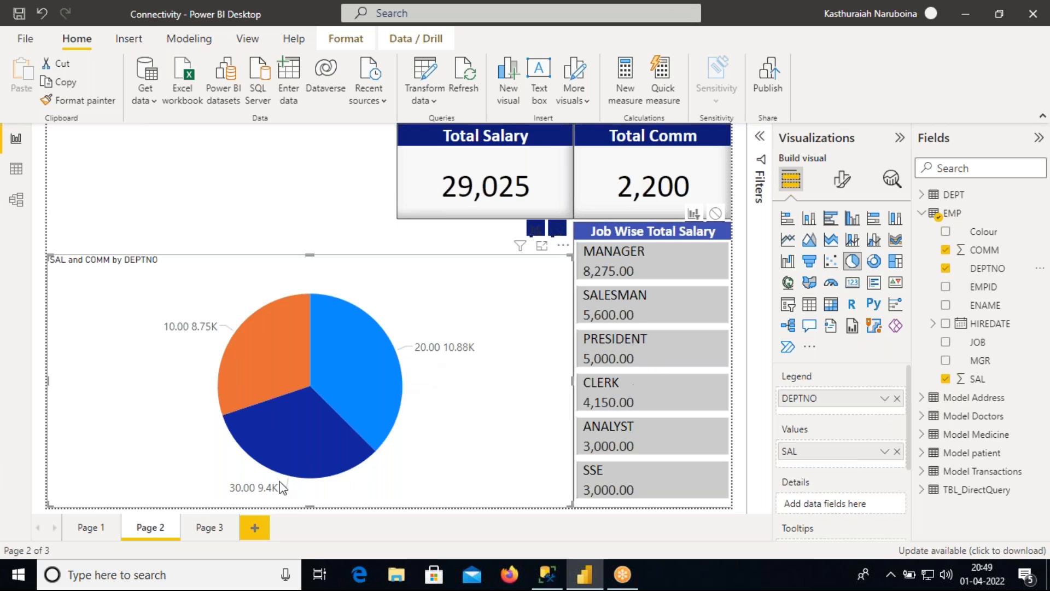
Step: Replace JOB with DEPTNO as the legend of the pie chart on Page 3
{"action": "left_click", "coordinate": [209, 527]}
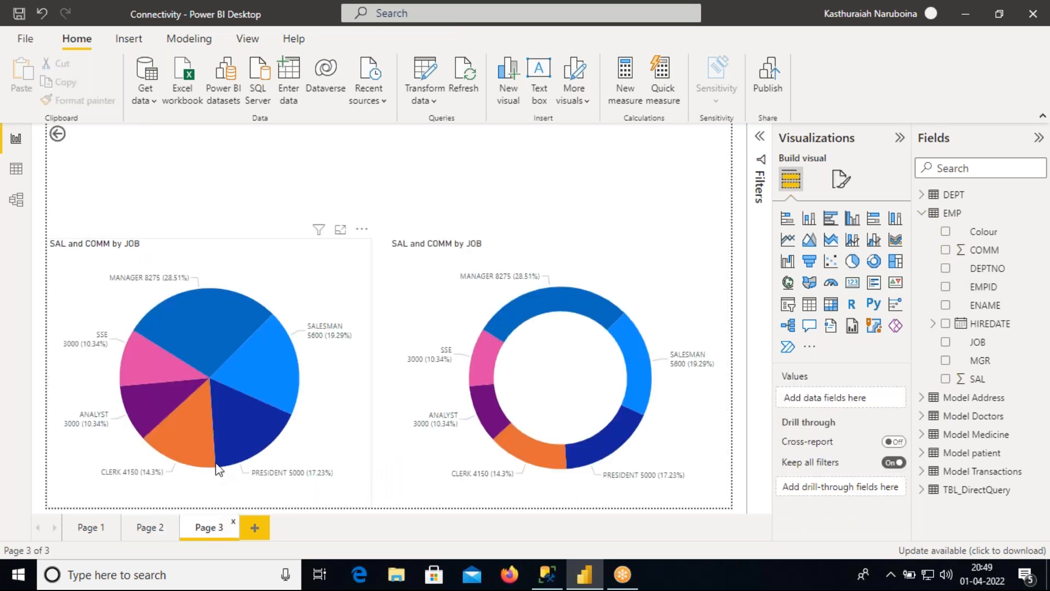
{"action": "left_click", "coordinate": [316, 300]}
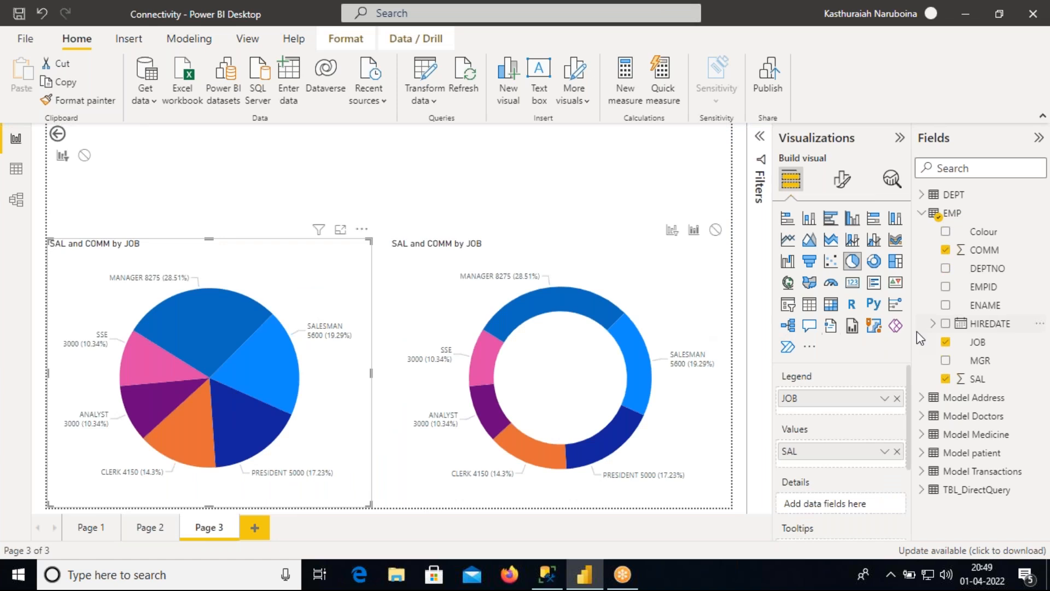
{"action": "left_click", "coordinate": [897, 397]}
{"action": "left_click_drag", "start_coordinate": [988, 268], "coordinate": [837, 398]}
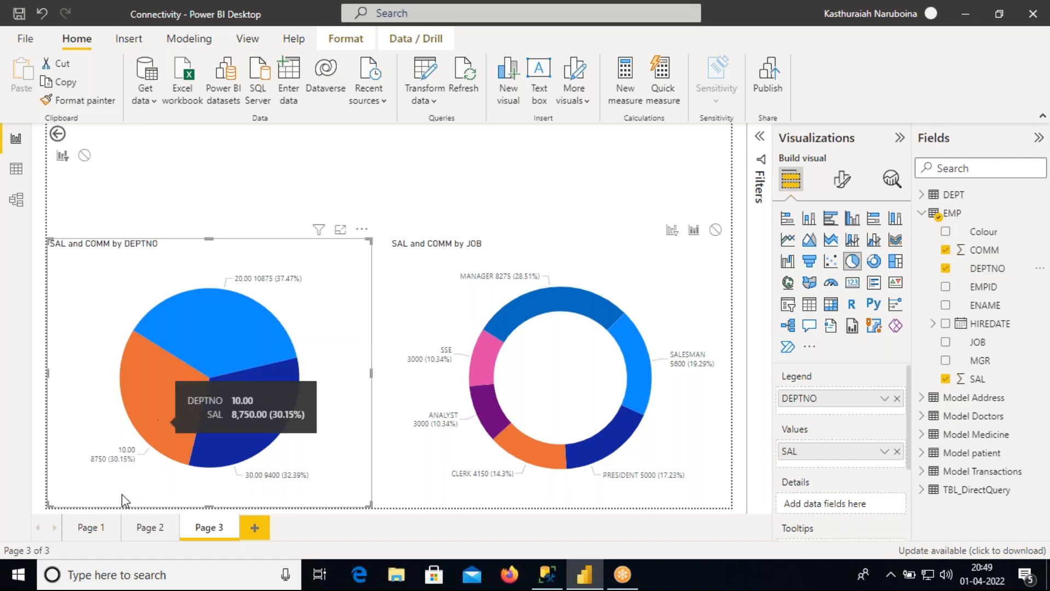
Step: Check the tables on Page 1 and the department pie charts on Page 2 and Page 3
{"action": "left_click", "coordinate": [94, 529]}
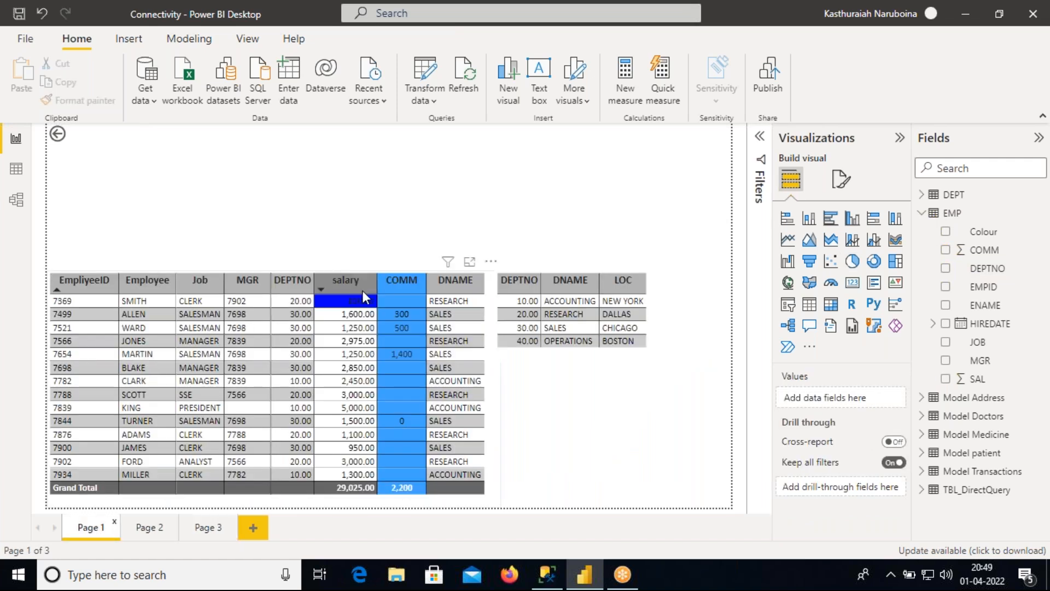
{"action": "left_click", "coordinate": [157, 528]}
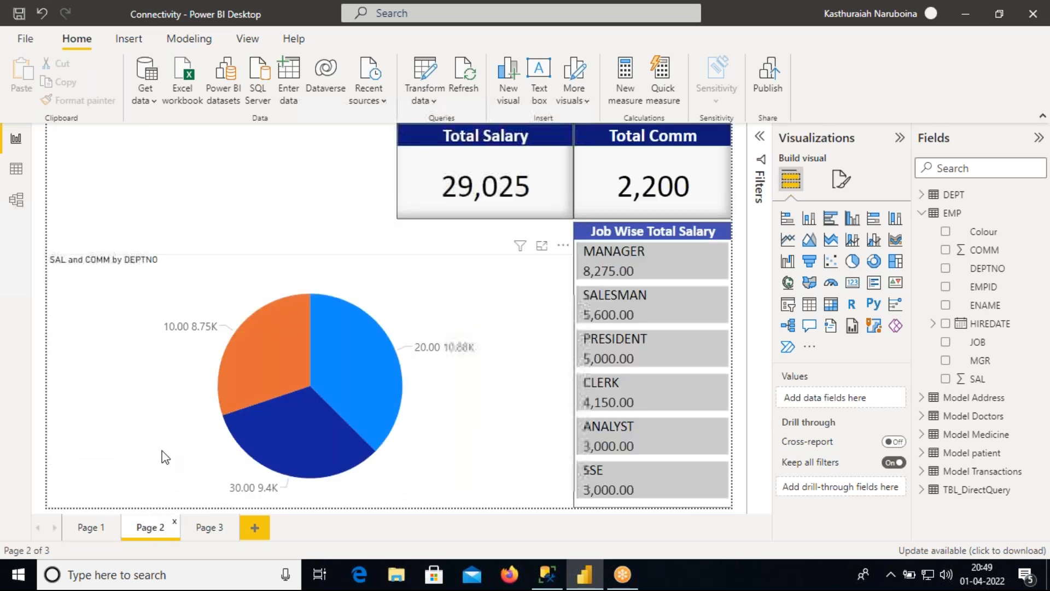
{"action": "left_click", "coordinate": [209, 528]}
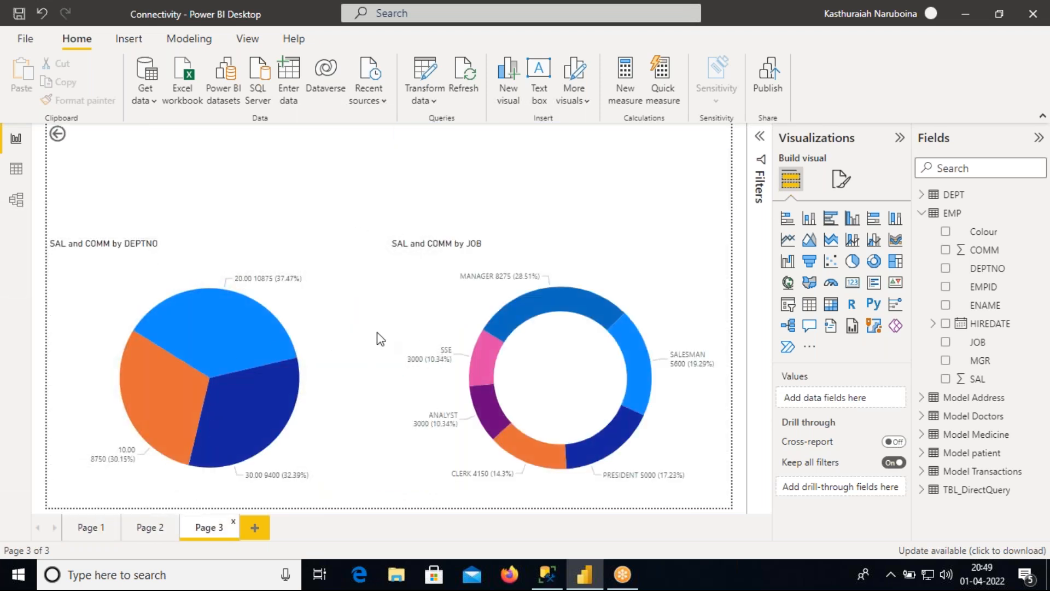
Step: Compare the unfiltered tables and charts on Page 1, Page 2 and Page 3, and return to Page 1
{"action": "left_click", "coordinate": [89, 527]}
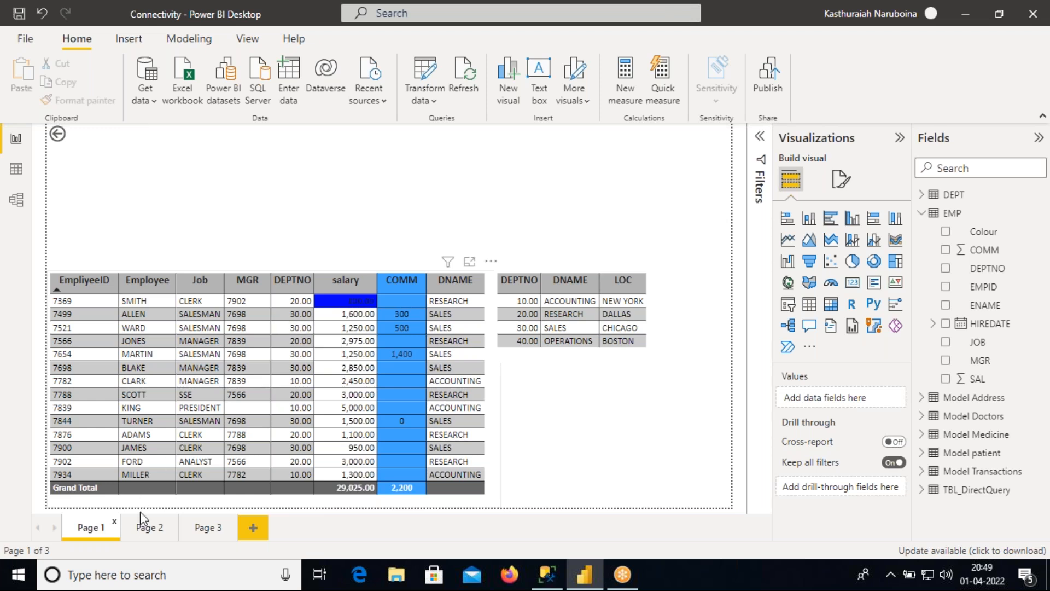
{"action": "left_click", "coordinate": [145, 529]}
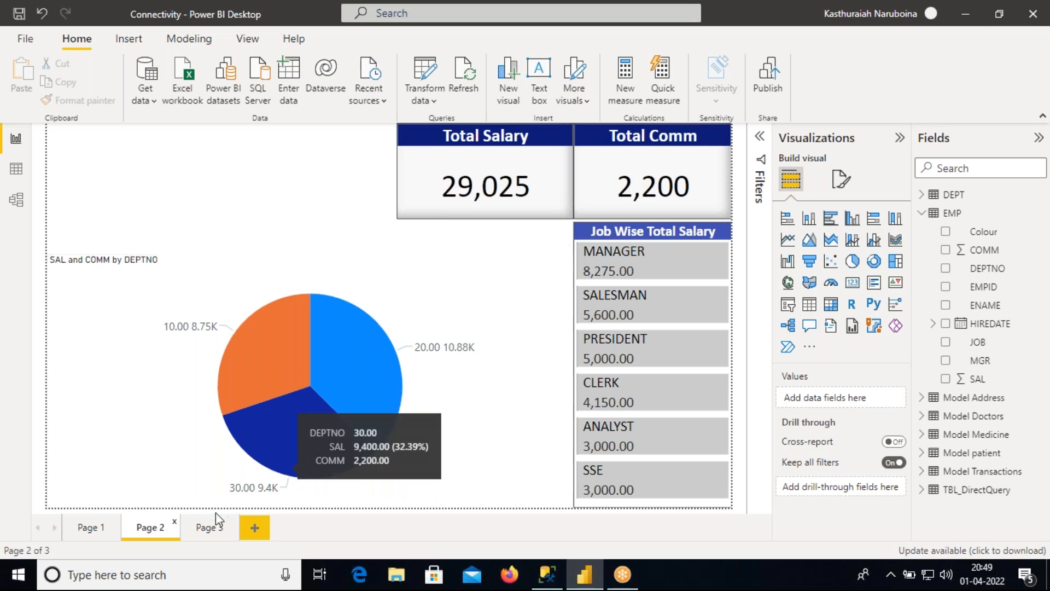
{"action": "left_click", "coordinate": [210, 528]}
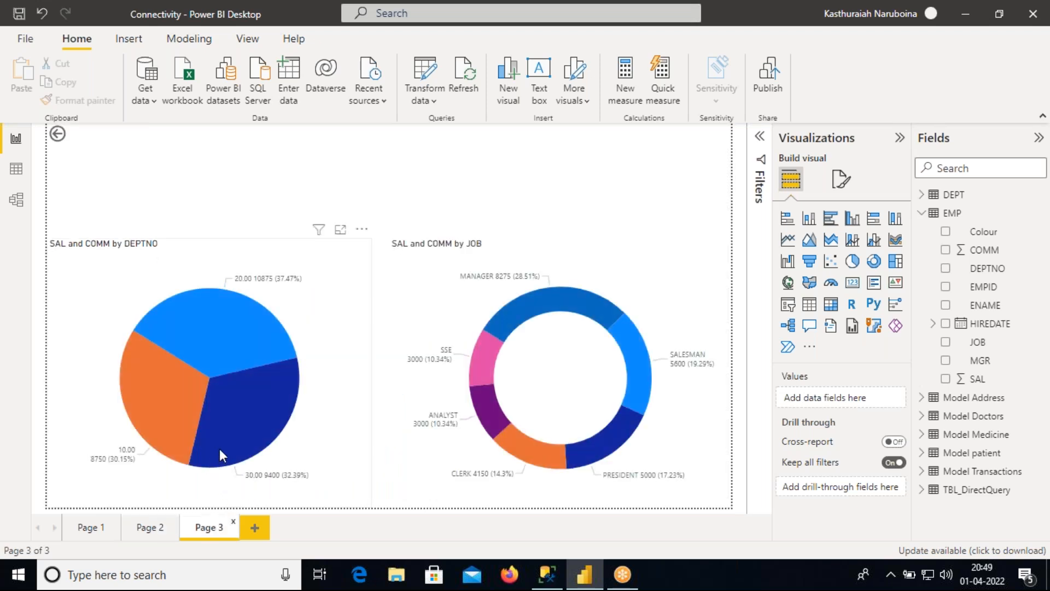
{"action": "left_click", "coordinate": [95, 529]}
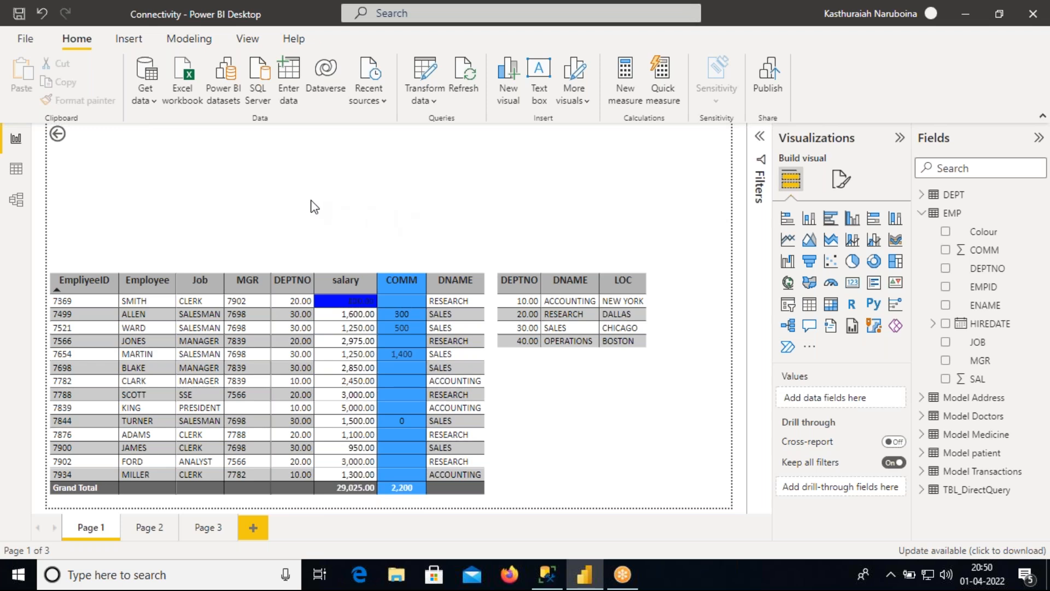
Step: Add DEPTNO from the EMP table as a filter on all pages, using basic filtering with every value except 30 selected
{"action": "left_click", "coordinate": [761, 136]}
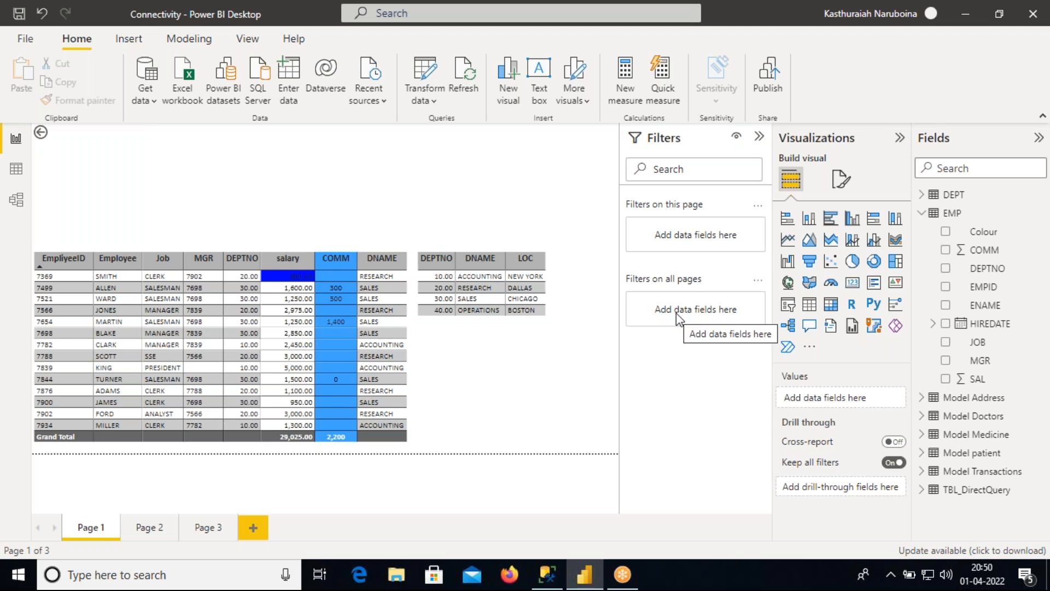
{"action": "left_click_drag", "start_coordinate": [993, 276], "coordinate": [711, 311]}
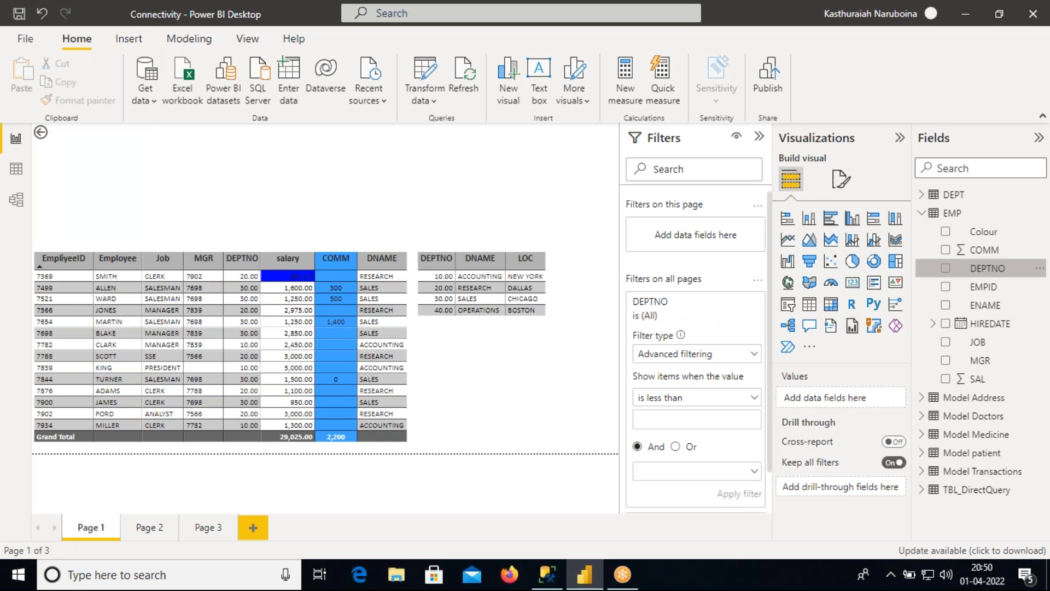
{"action": "left_click", "coordinate": [725, 361]}
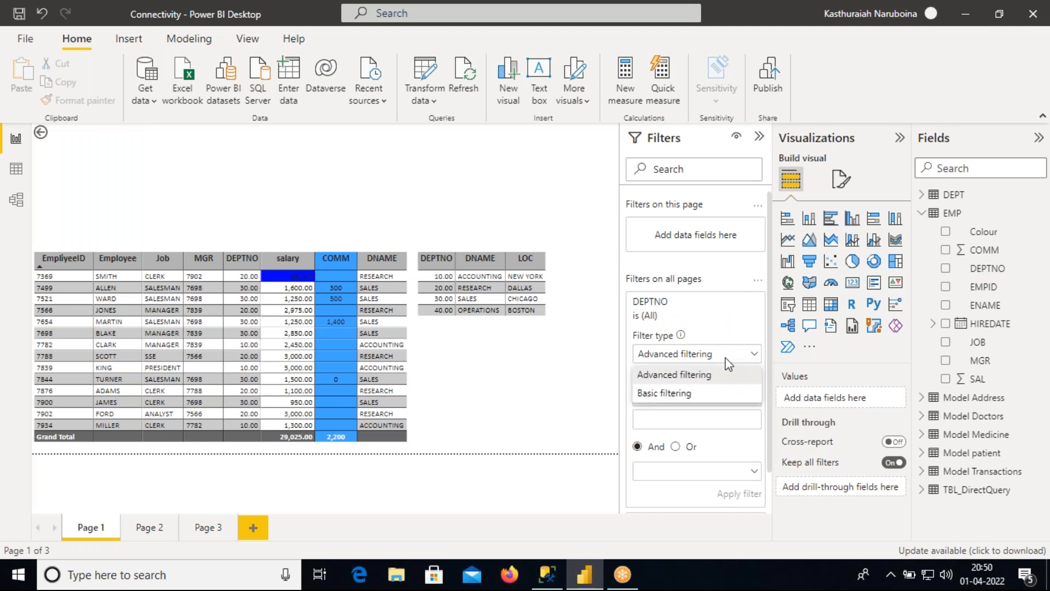
{"action": "left_click", "coordinate": [673, 394]}
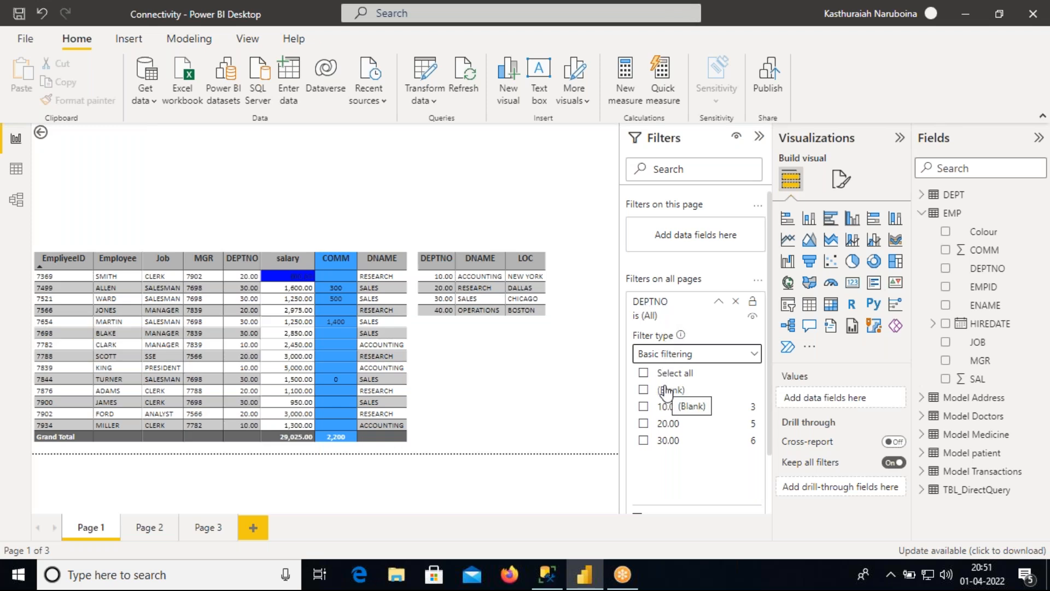
{"action": "left_click", "coordinate": [644, 373]}
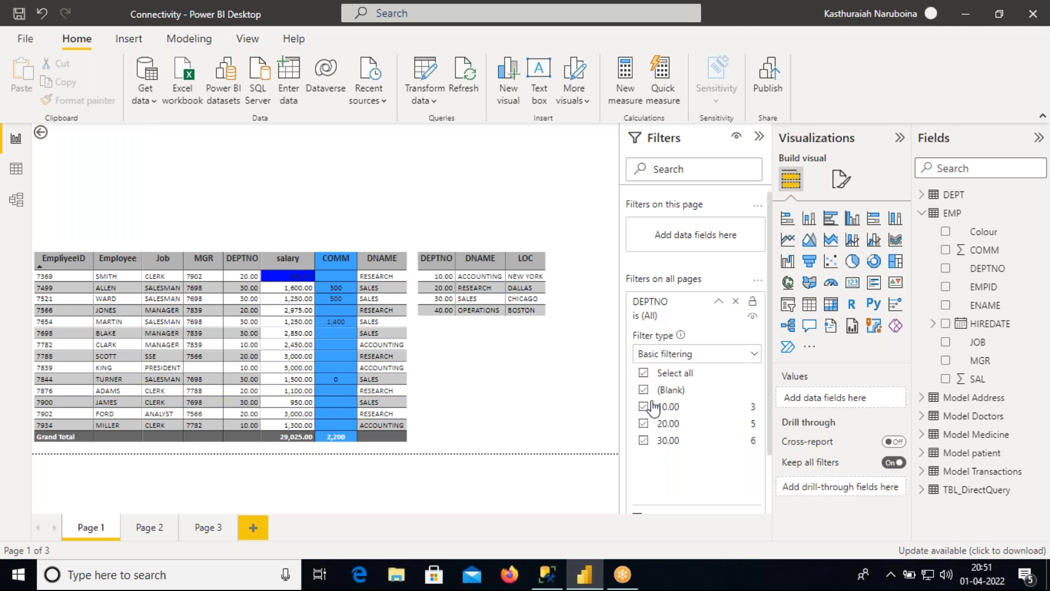
{"action": "left_click", "coordinate": [644, 440]}
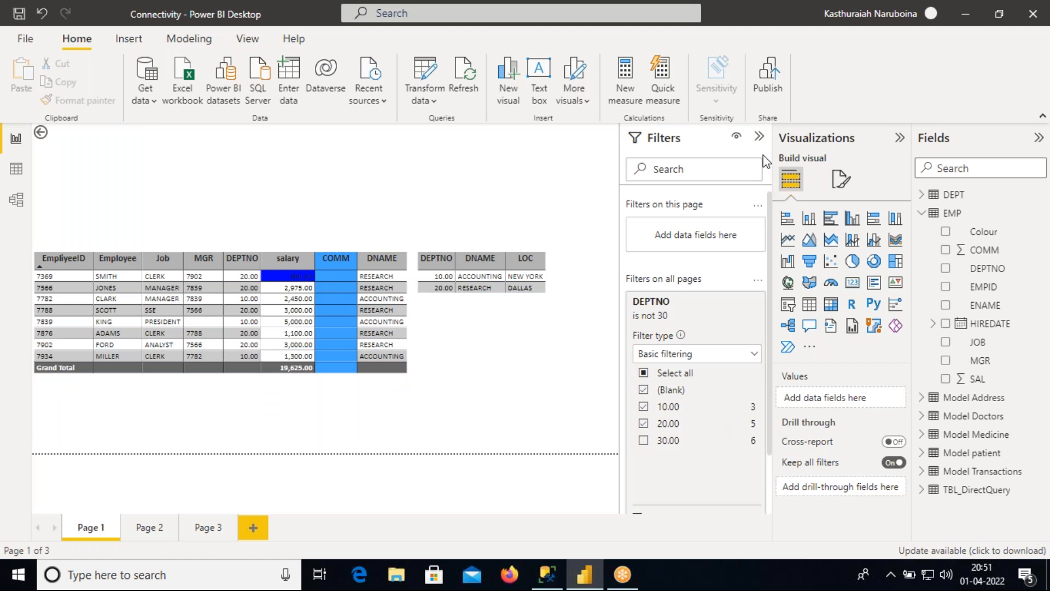
{"action": "left_click", "coordinate": [711, 311]}
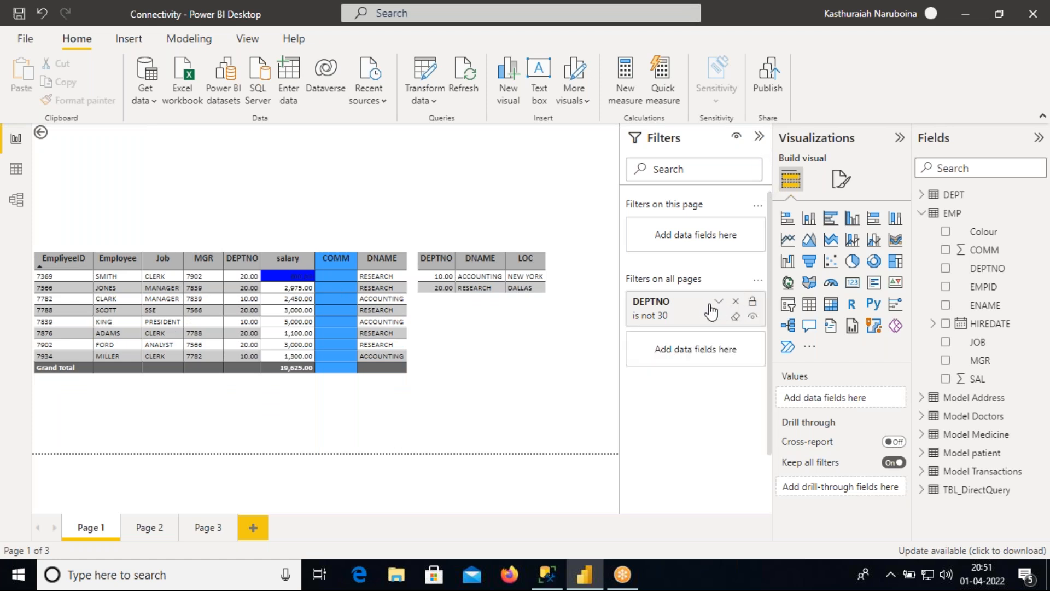
Step: Check how the all-pages department filter affects the visuals on Page 1, Page 2 and Page 3
{"action": "left_click", "coordinate": [760, 137]}
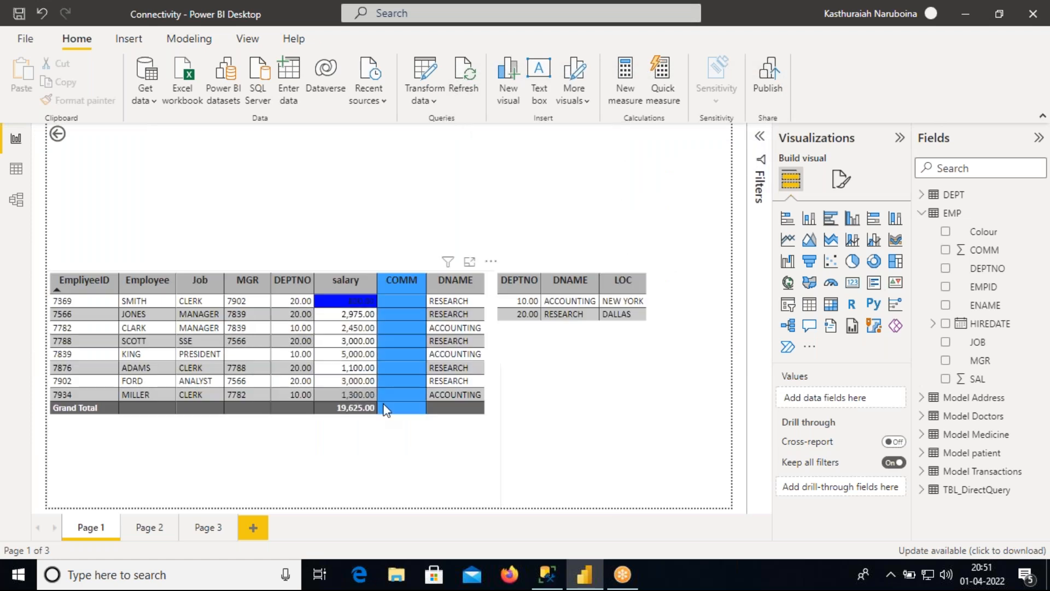
{"action": "left_click", "coordinate": [153, 530]}
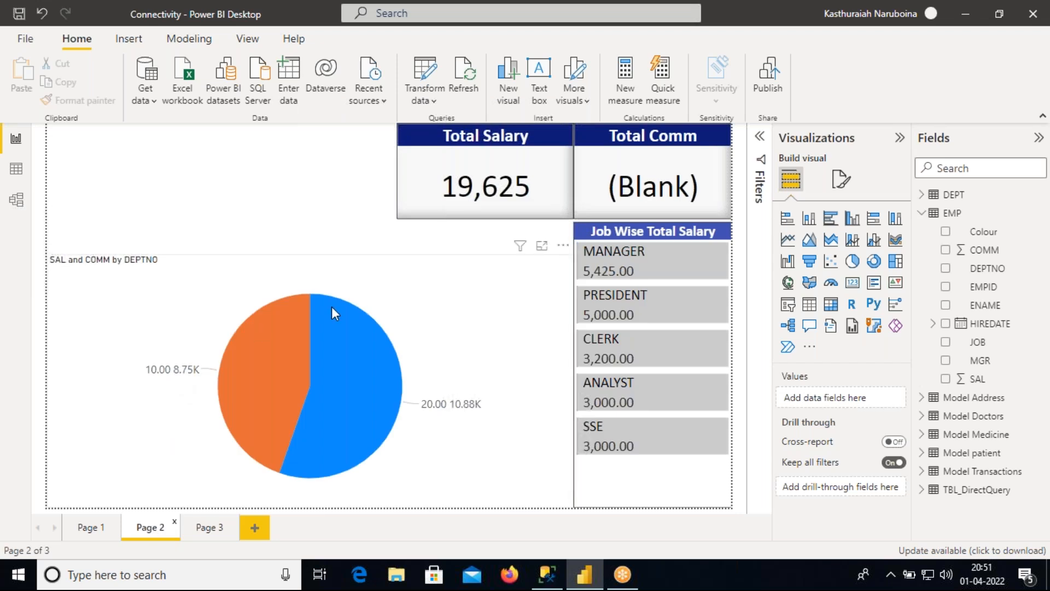
{"action": "left_click", "coordinate": [209, 528]}
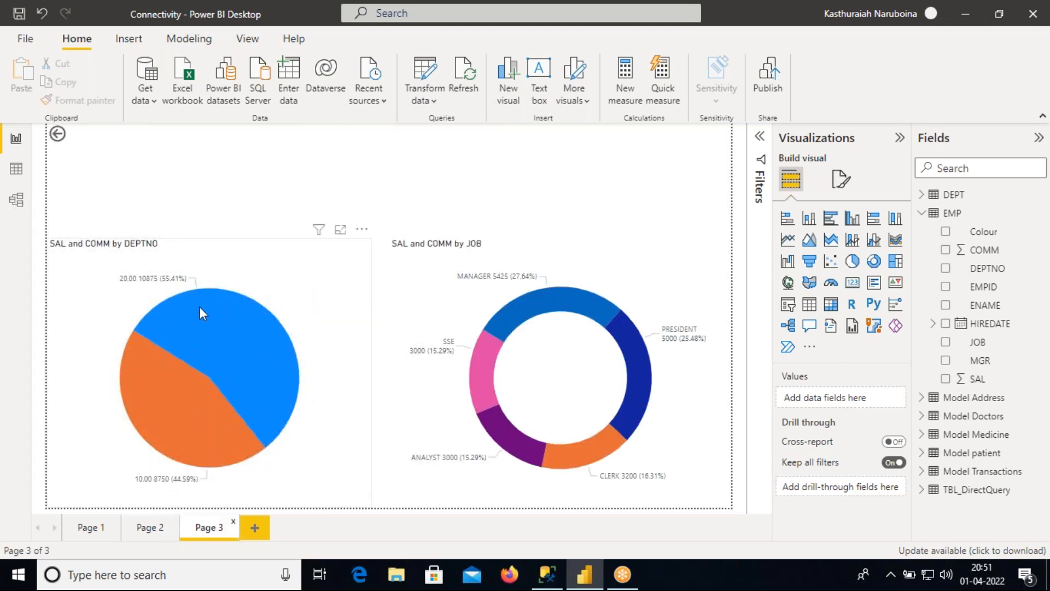
{"action": "left_click", "coordinate": [87, 528]}
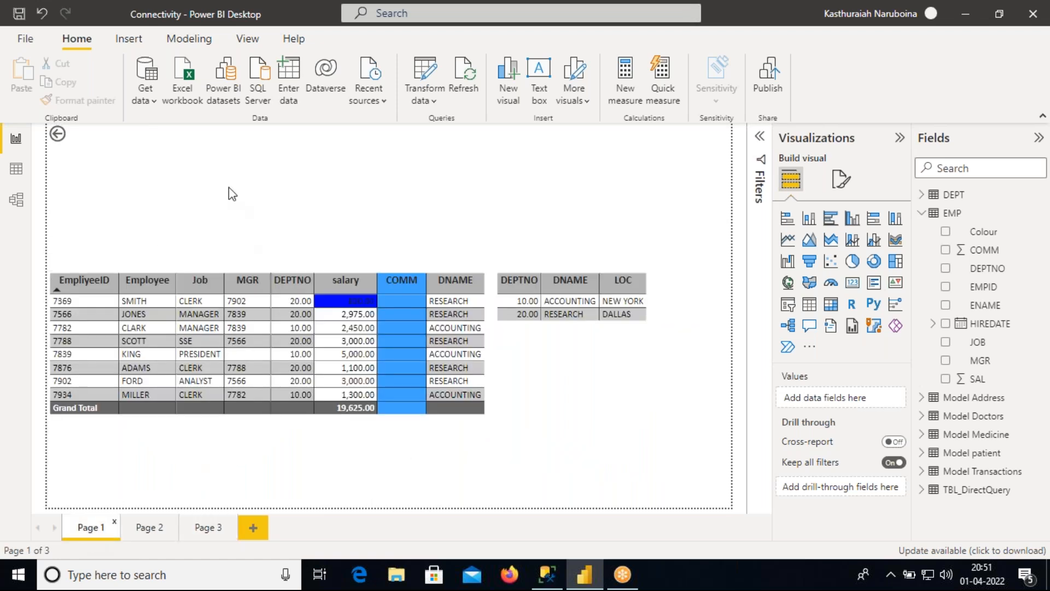
Step: Remove the DEPTNO filter and recreate it on all pages with basic filtering, selecting every department except 30
{"action": "left_click", "coordinate": [760, 137]}
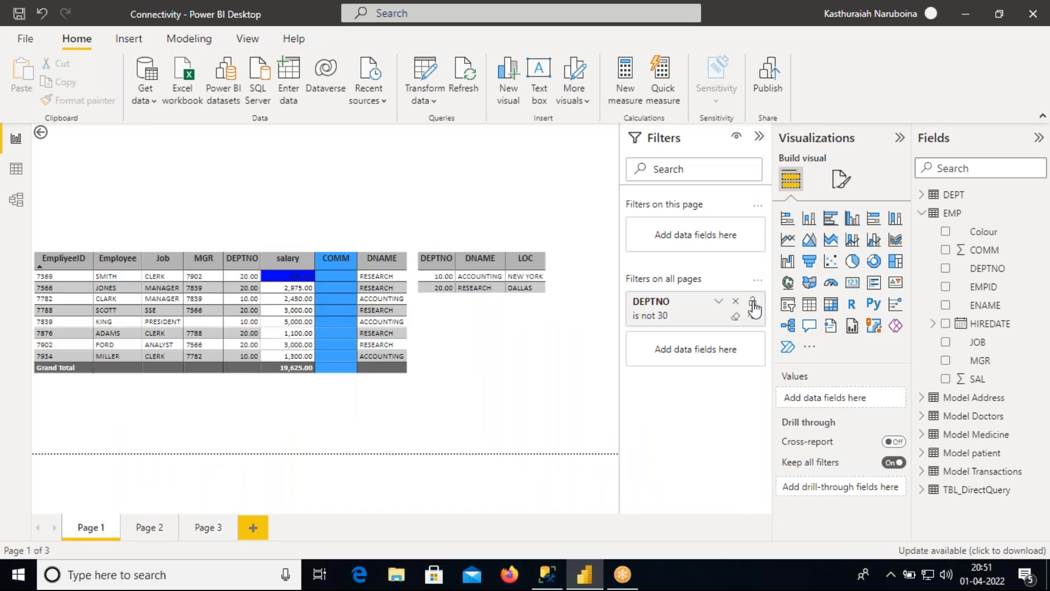
{"action": "left_click", "coordinate": [736, 302]}
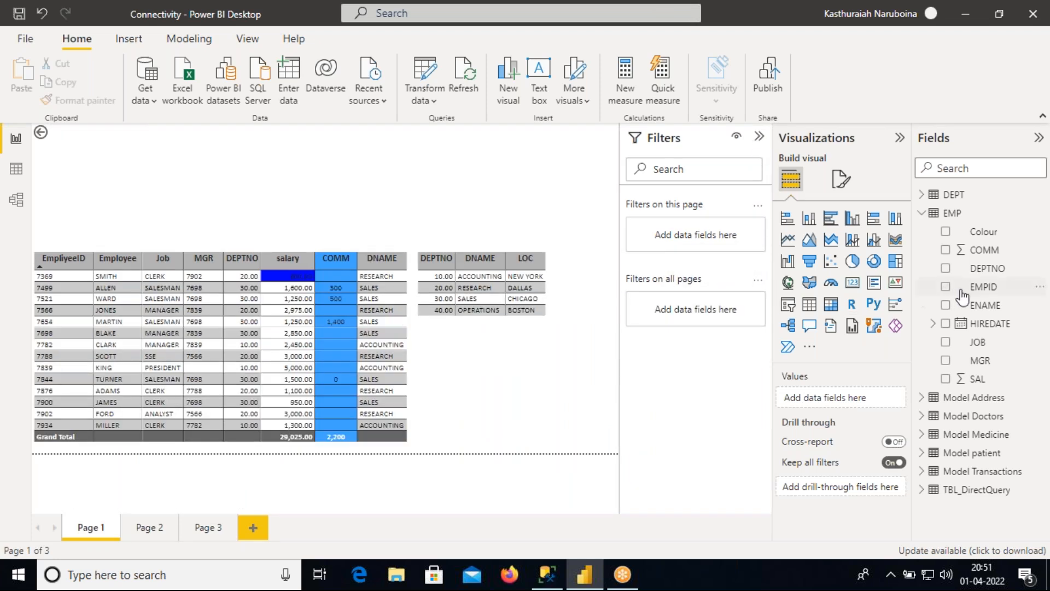
{"action": "left_click_drag", "start_coordinate": [990, 274], "coordinate": [699, 306]}
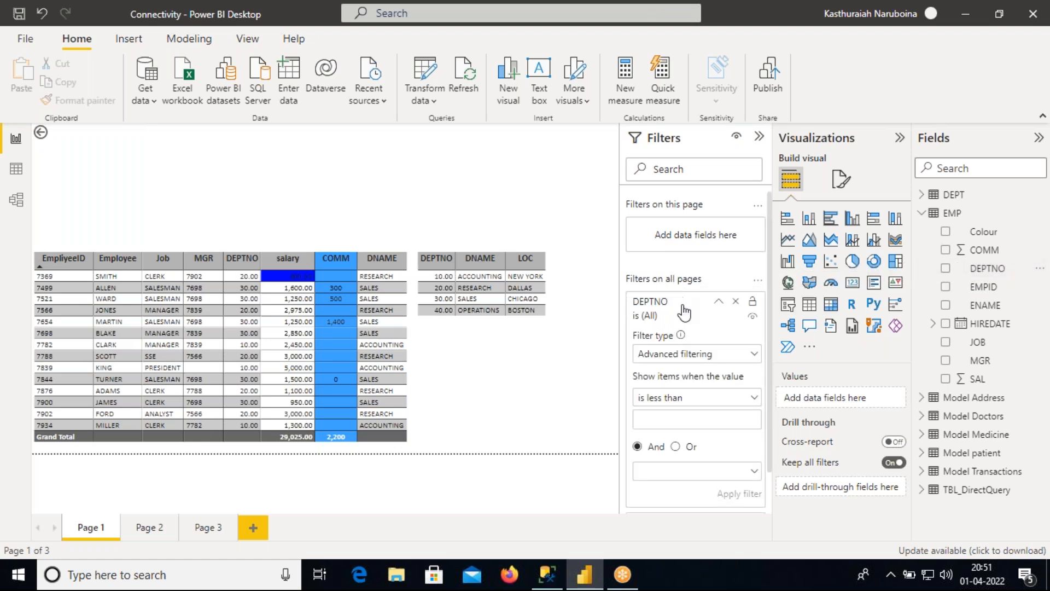
{"action": "left_click", "coordinate": [706, 356]}
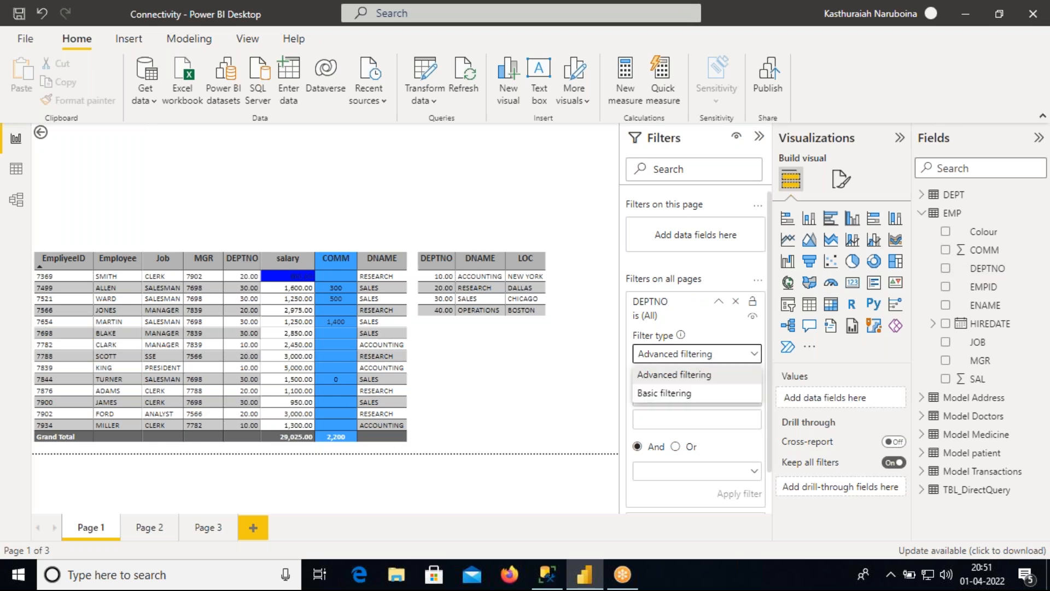
{"action": "left_click", "coordinate": [686, 400]}
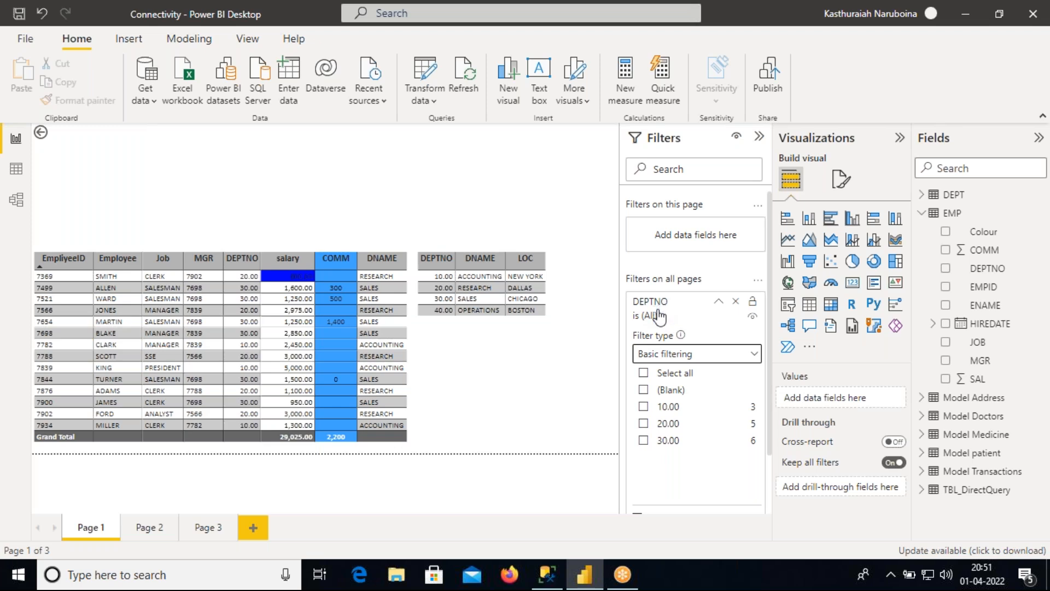
{"action": "left_click", "coordinate": [644, 373]}
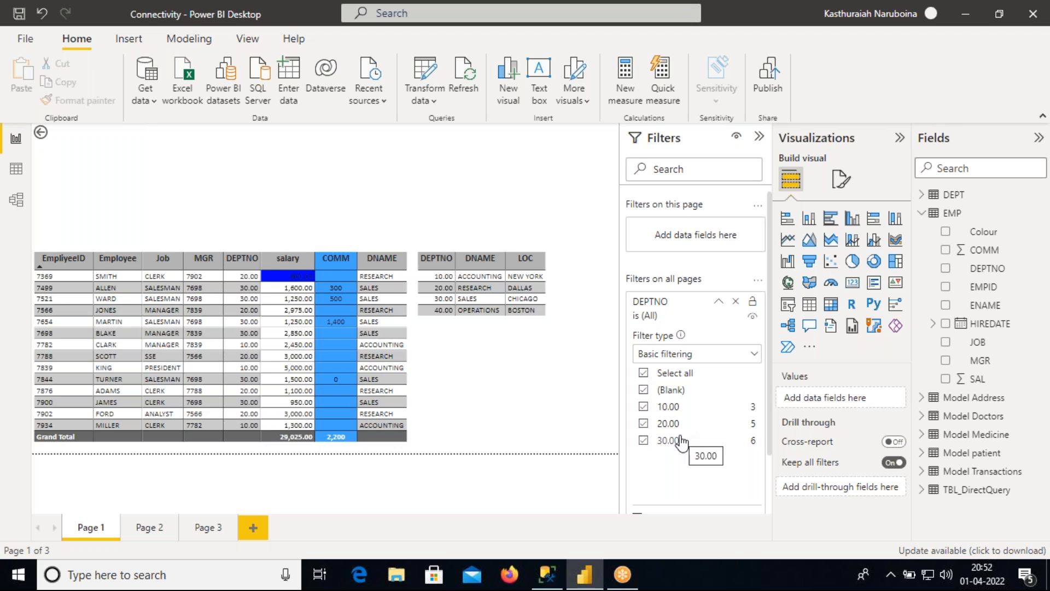
{"action": "left_click", "coordinate": [644, 442]}
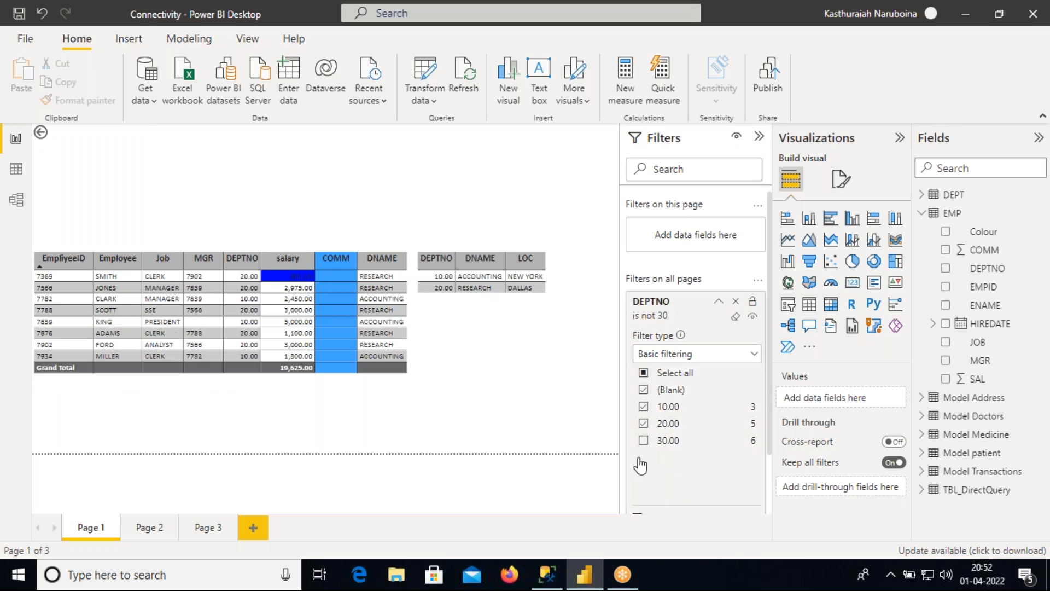
{"action": "left_click", "coordinate": [720, 302]}
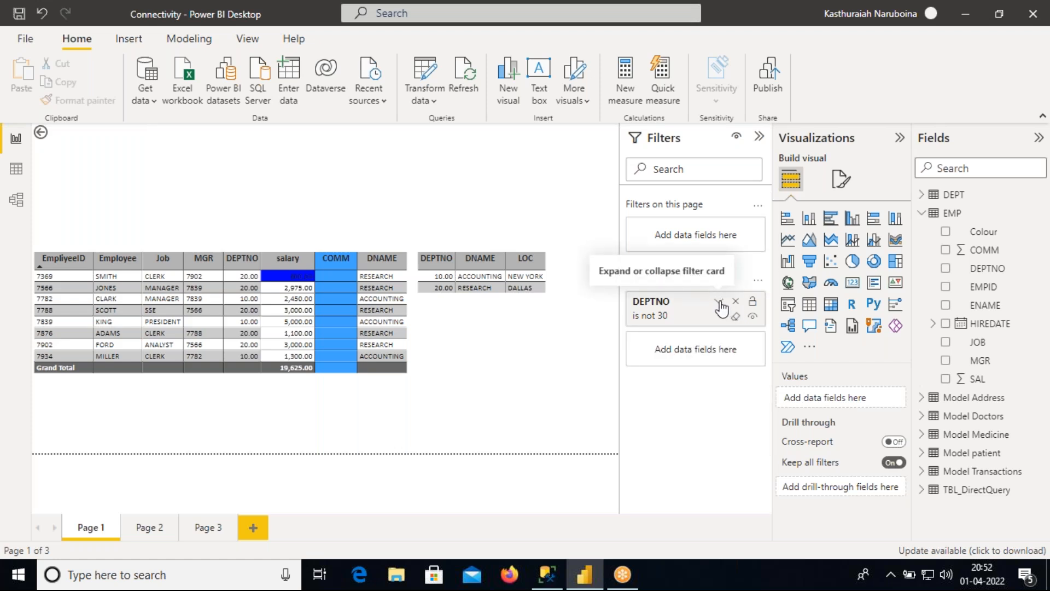
Step: Try a second filter on all pages that uses JOB to exclude MANAGER, and remove that filter
{"action": "left_click_drag", "start_coordinate": [993, 348], "coordinate": [723, 353]}
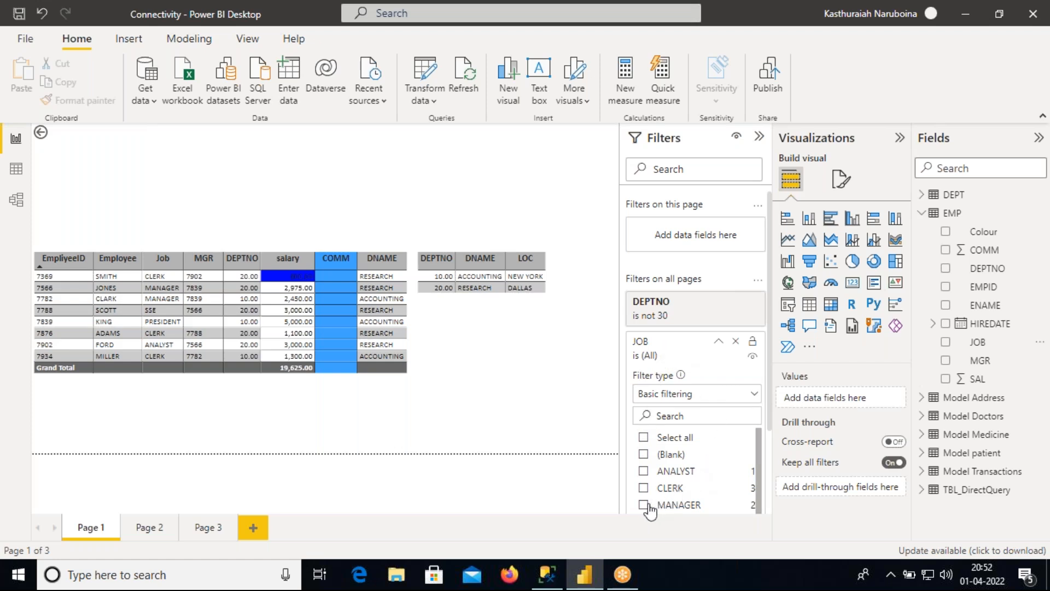
{"action": "left_click", "coordinate": [644, 439]}
{"action": "left_click", "coordinate": [643, 506]}
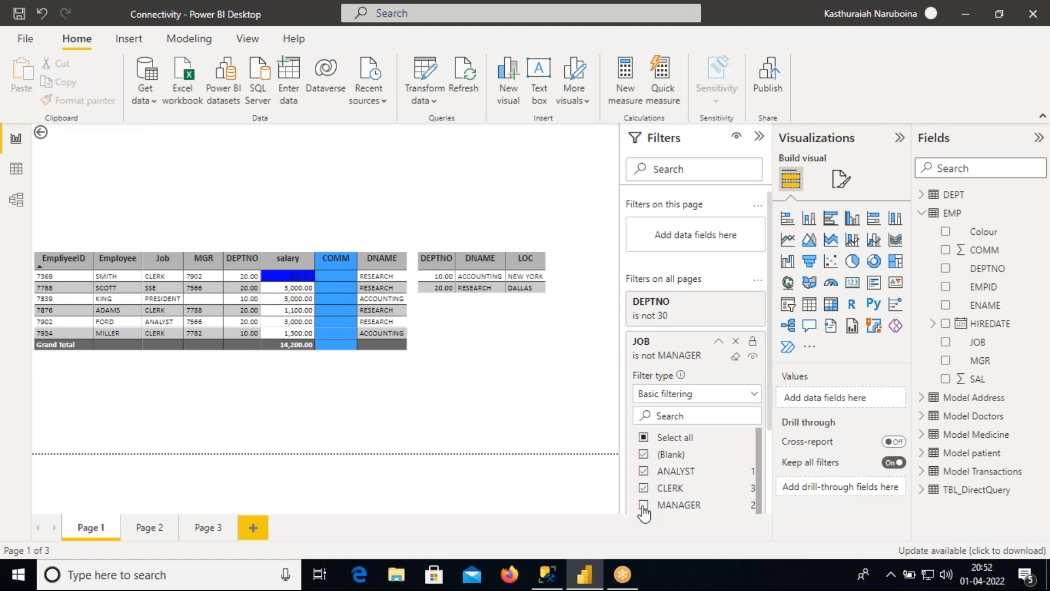
{"action": "left_click", "coordinate": [737, 342]}
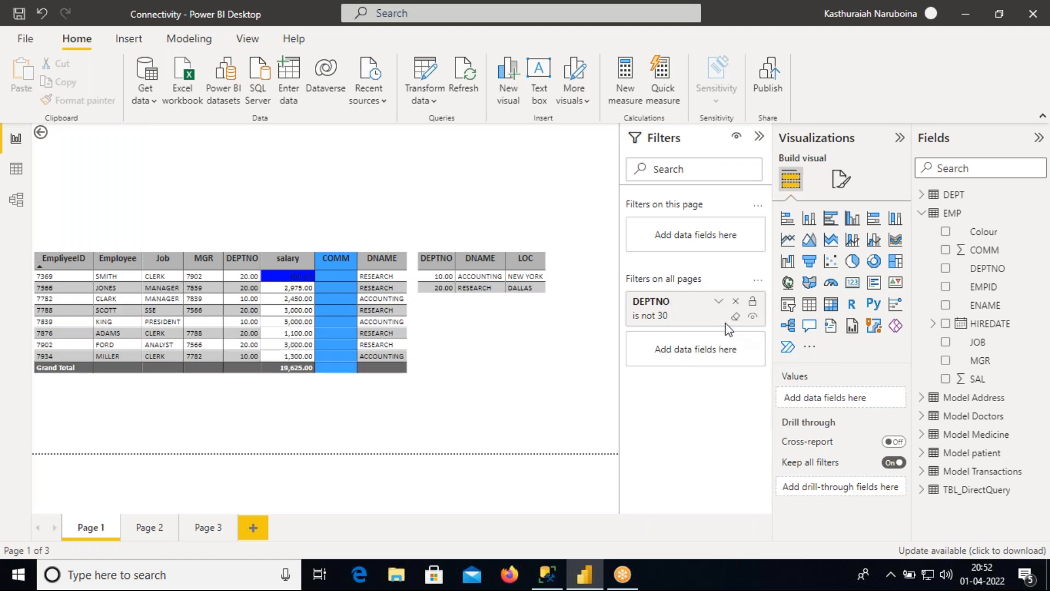
Step: Compare the filter types of the all-pages DEPTNO filter and switch it to advanced filtering
{"action": "left_click", "coordinate": [718, 303]}
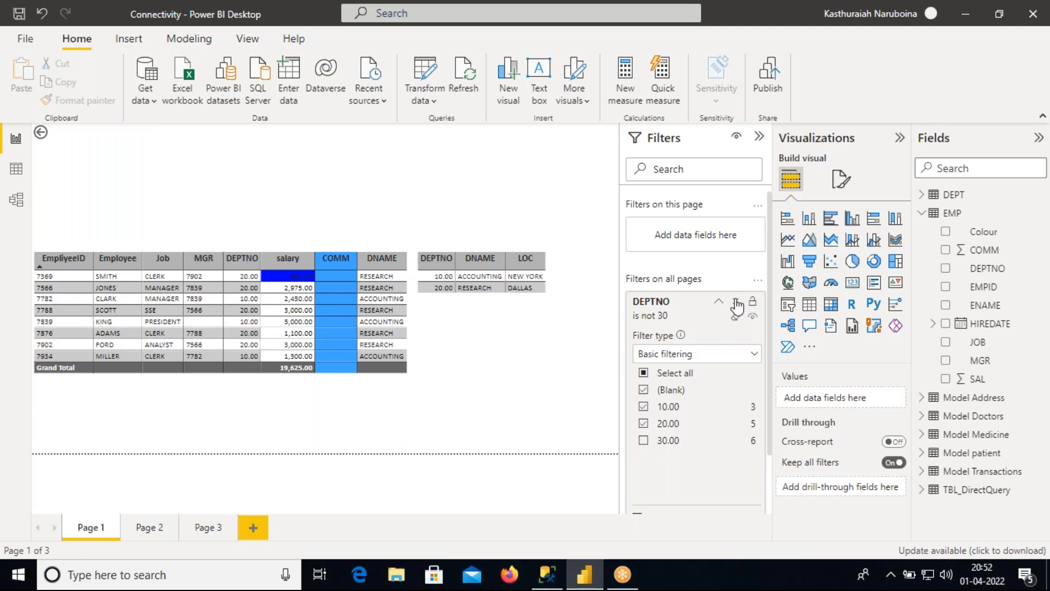
{"action": "left_click", "coordinate": [728, 356]}
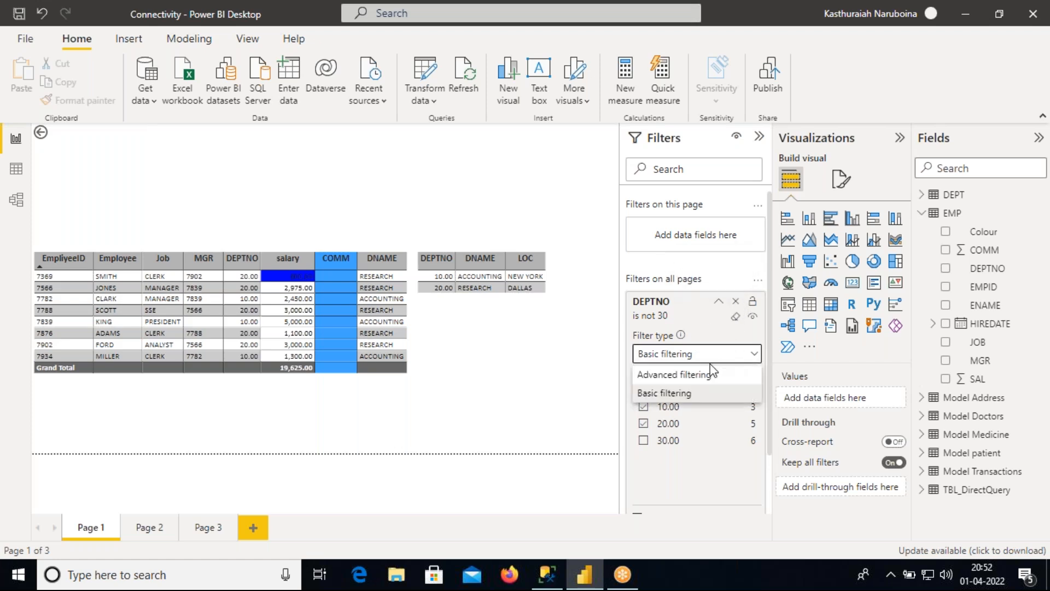
{"action": "left_click", "coordinate": [661, 394]}
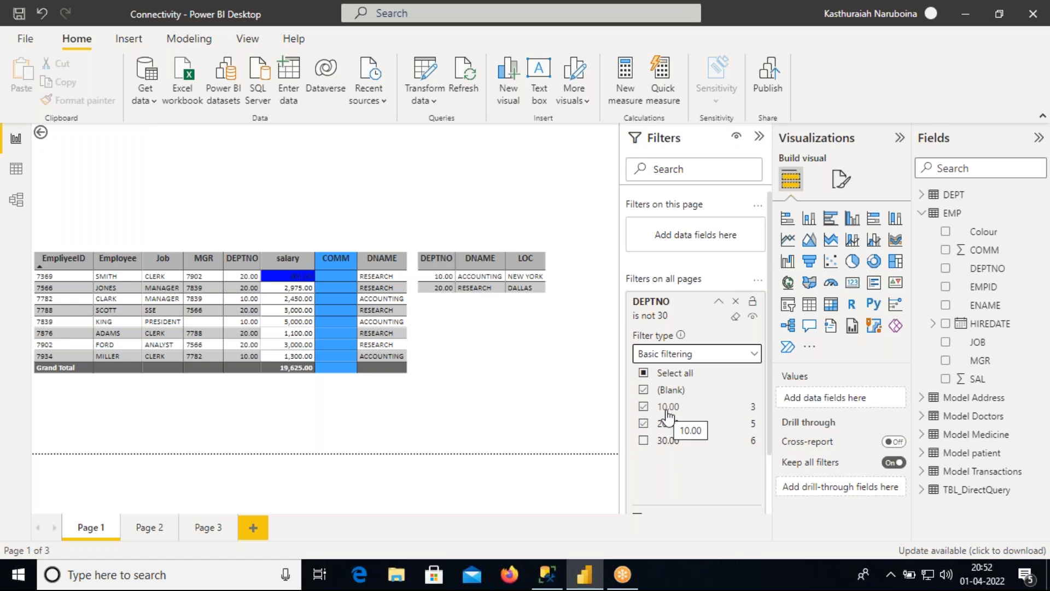
{"action": "left_click", "coordinate": [701, 360]}
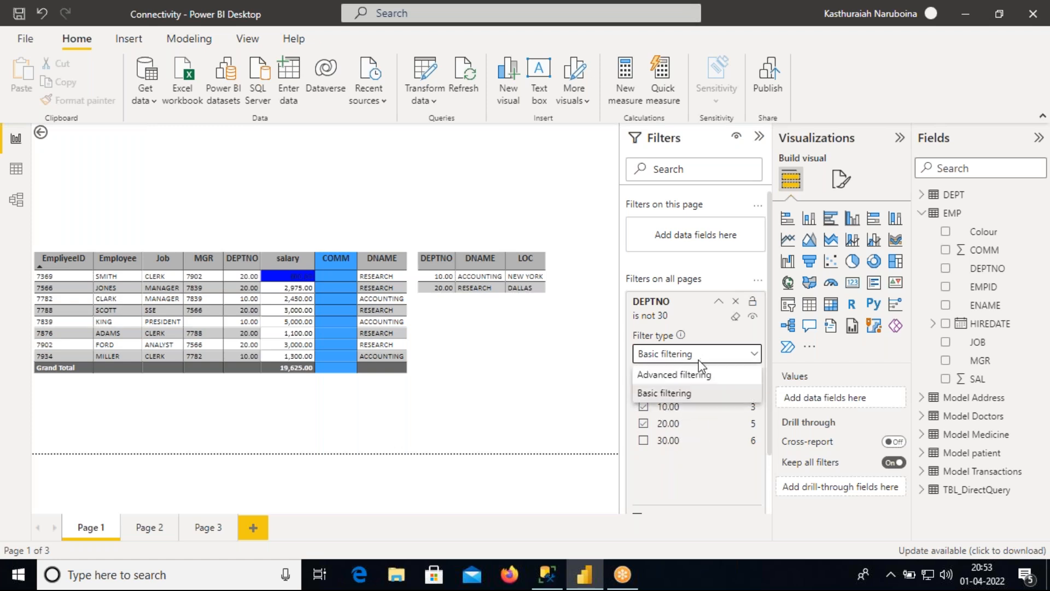
{"action": "left_click", "coordinate": [666, 376]}
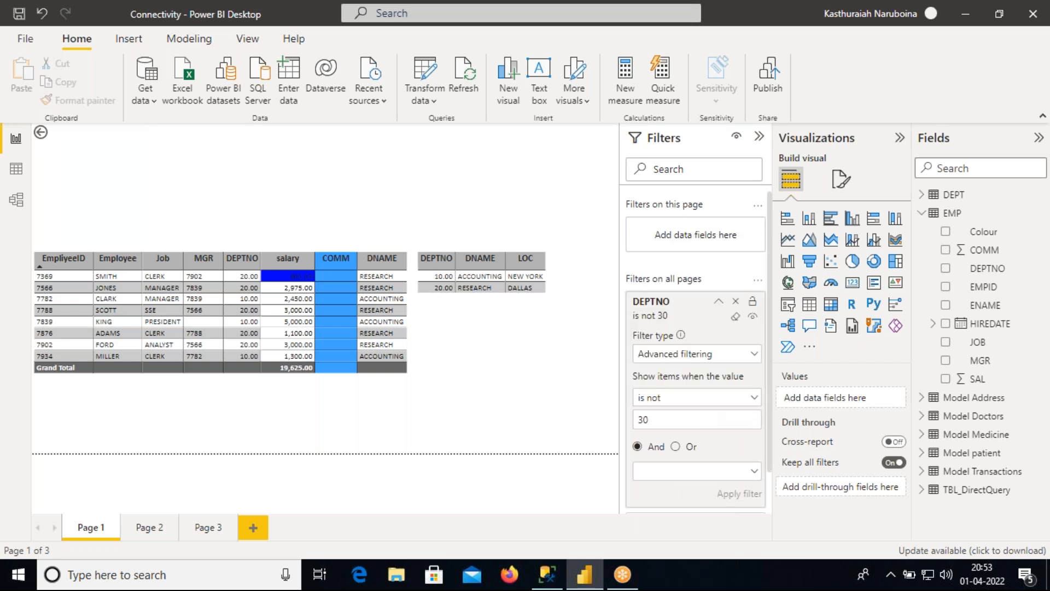
Step: Enter an "is less than" 25 condition for the DEPTNO filter, and change its operator to "is less than or equal to"
{"action": "left_click", "coordinate": [726, 404]}
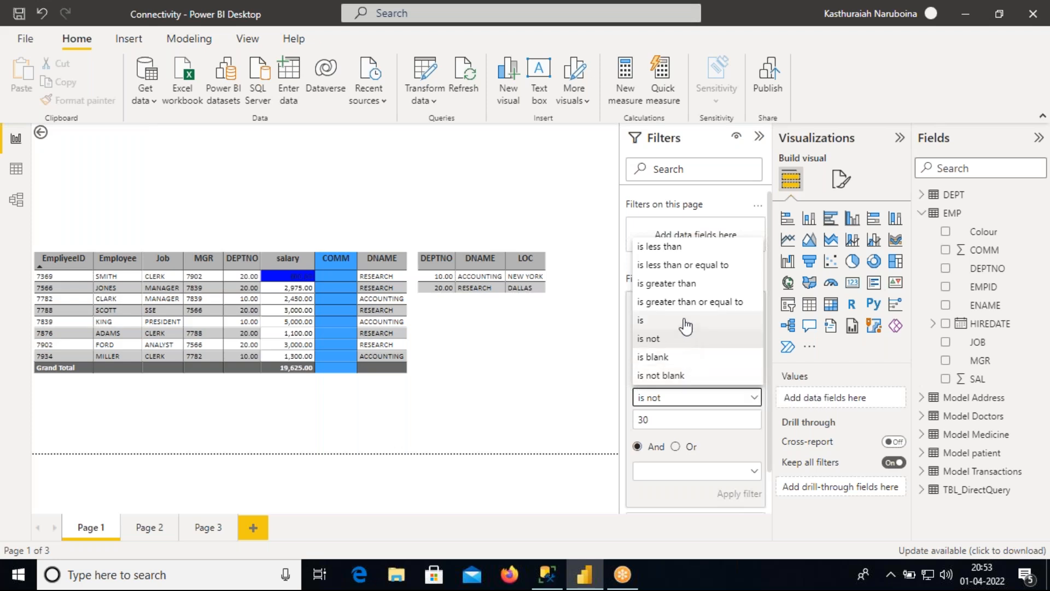
{"action": "left_click", "coordinate": [678, 256]}
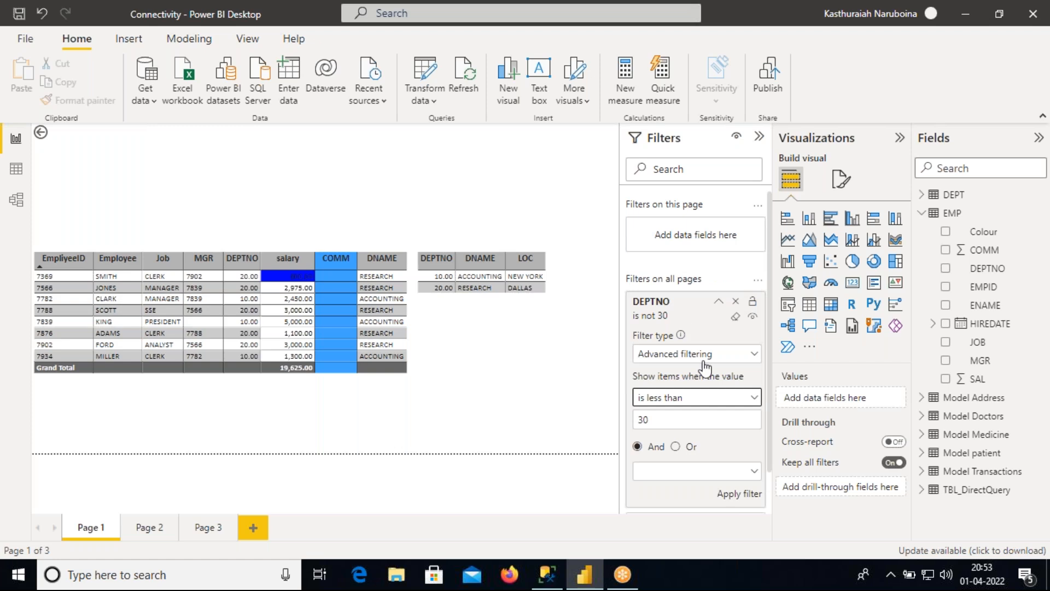
{"action": "left_click_drag", "start_coordinate": [660, 419], "coordinate": [636, 420]}
{"action": "type", "text": "25"}
{"action": "left_click", "coordinate": [684, 402]}
{"action": "left_click", "coordinate": [693, 267]}
{"action": "double_click", "coordinate": [642, 421]}
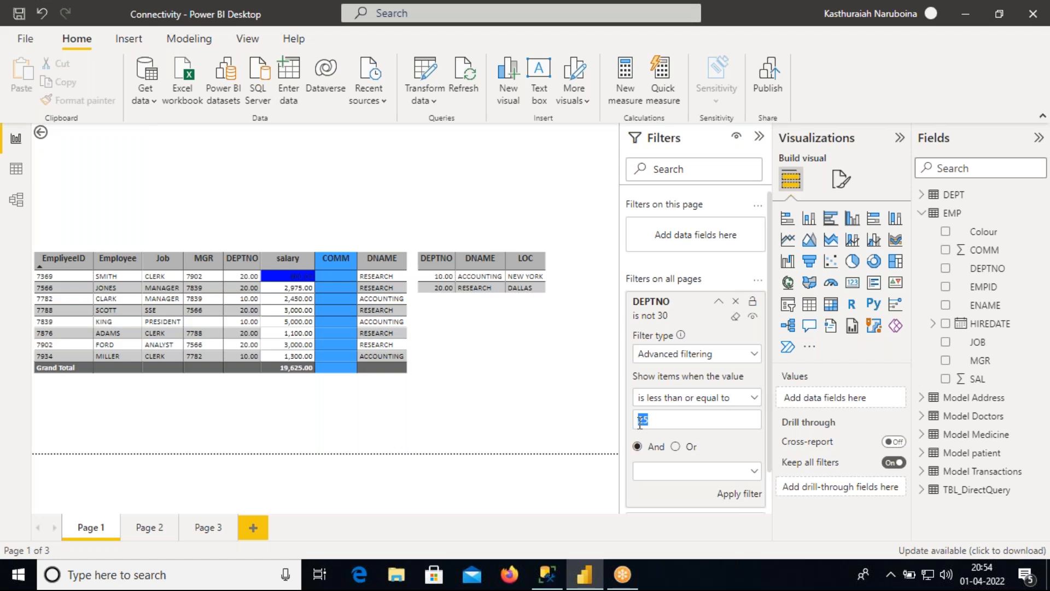
Step: Compare basic and advanced filtering for the all-pages DEPTNO filter, and review the advanced condition operators
{"action": "left_click", "coordinate": [688, 356]}
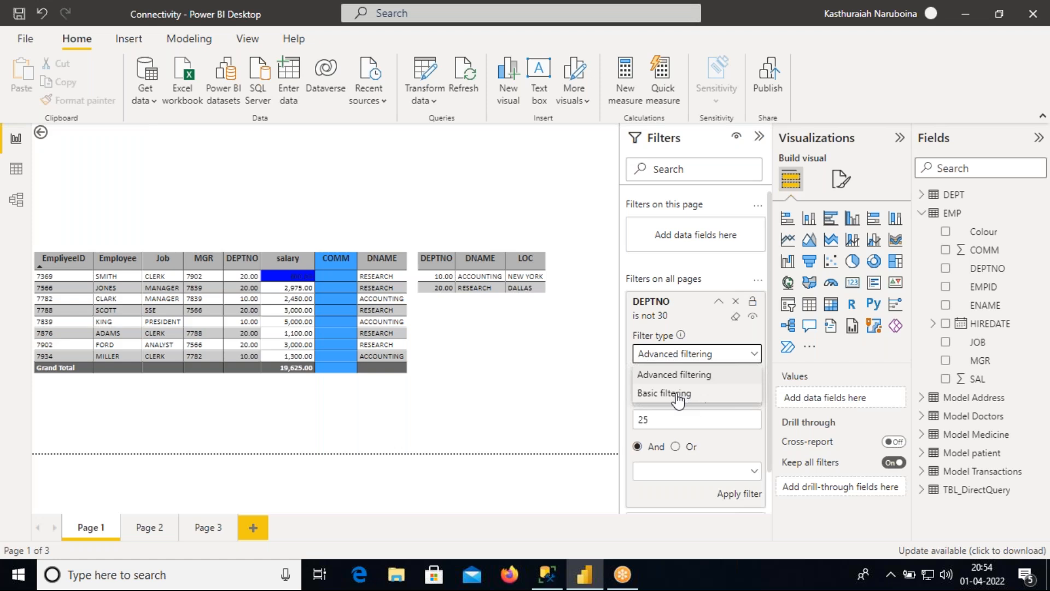
{"action": "left_click", "coordinate": [679, 394]}
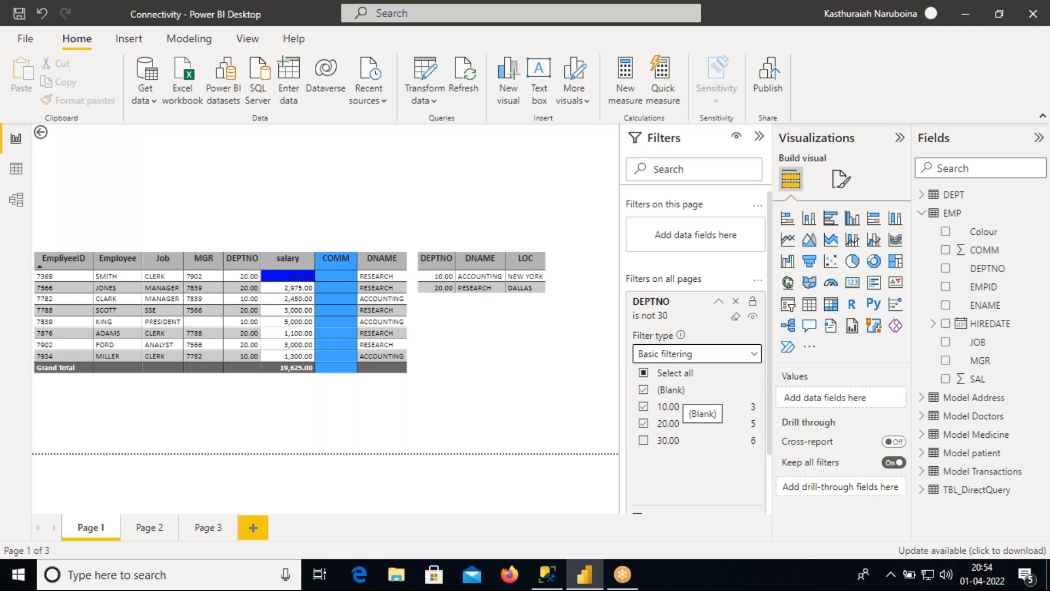
{"action": "left_click", "coordinate": [687, 355]}
{"action": "left_click", "coordinate": [681, 377]}
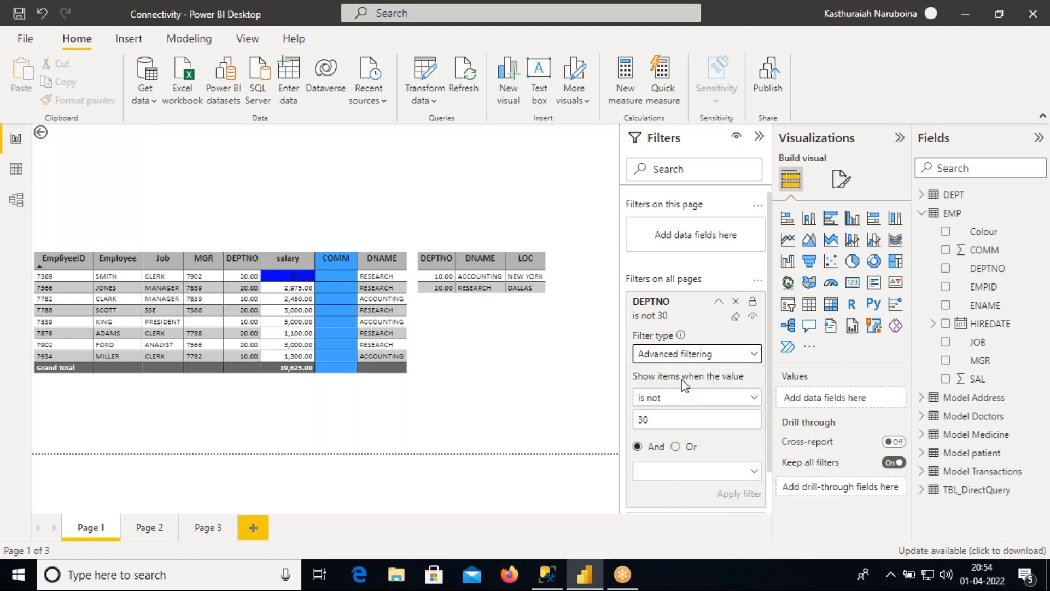
{"action": "left_click", "coordinate": [683, 401]}
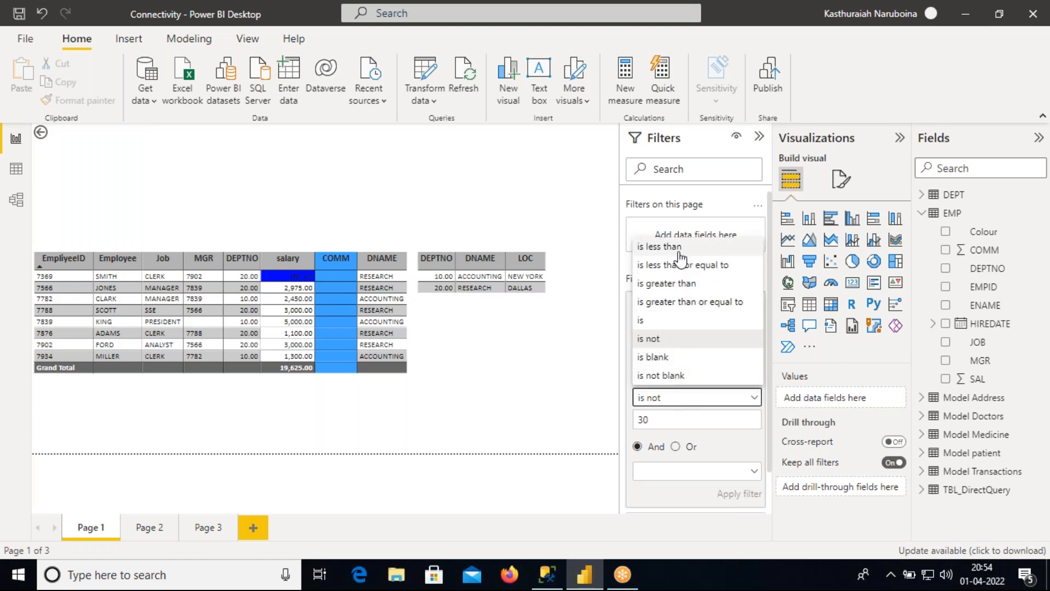
{"action": "left_click", "coordinate": [604, 433]}
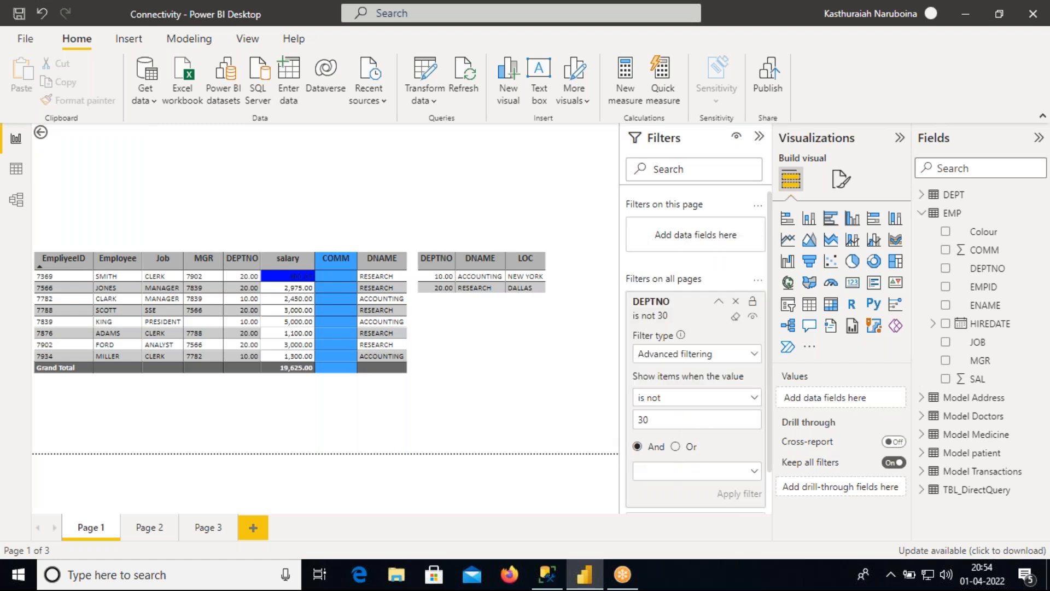
Step: Remove the all-pages DEPTNO filter and recreate it with basic filtering, selecting every department except 30
{"action": "left_click", "coordinate": [736, 302]}
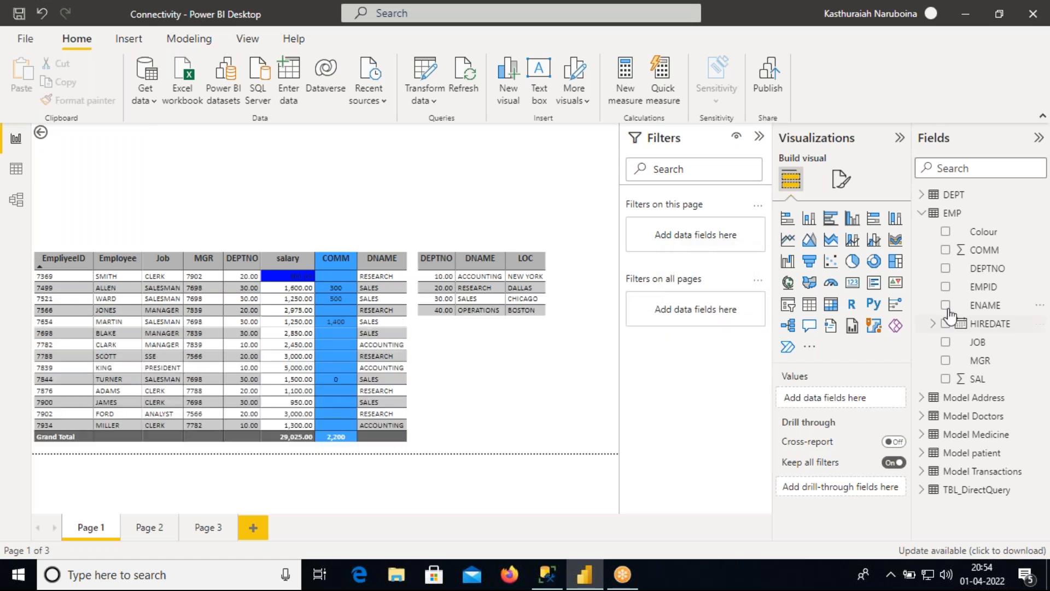
{"action": "left_click_drag", "start_coordinate": [985, 268], "coordinate": [714, 308]}
{"action": "left_click", "coordinate": [698, 355]}
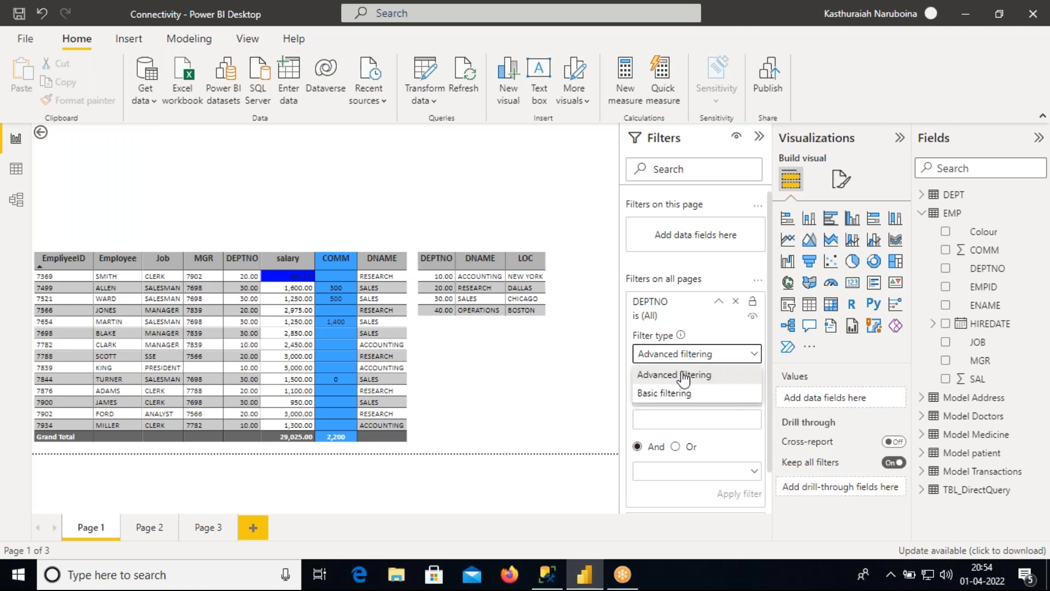
{"action": "left_click", "coordinate": [679, 393]}
{"action": "left_click", "coordinate": [649, 378]}
{"action": "left_click", "coordinate": [644, 441]}
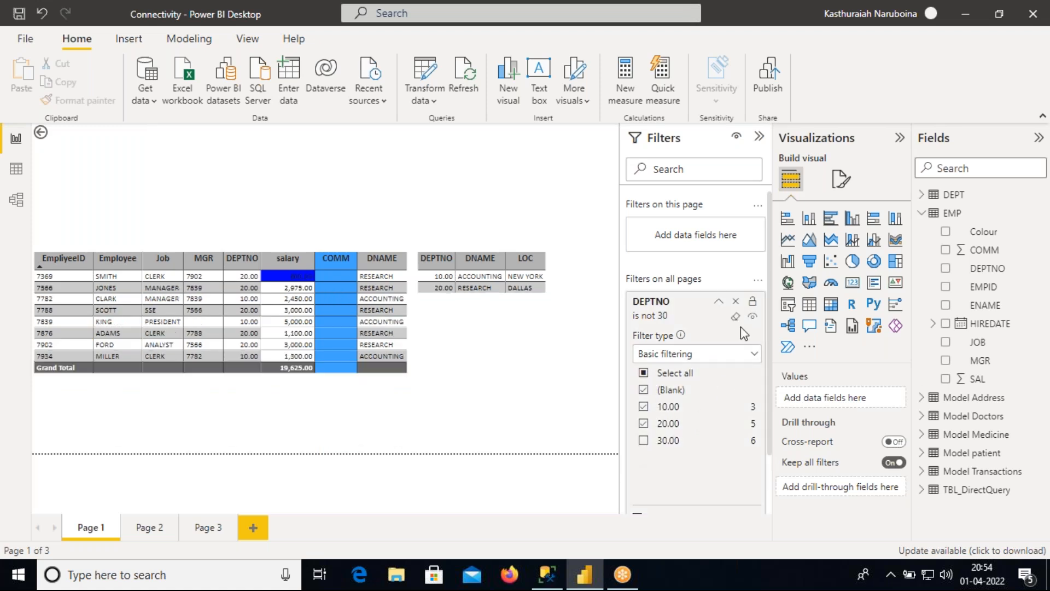
{"action": "left_click", "coordinate": [719, 301]}
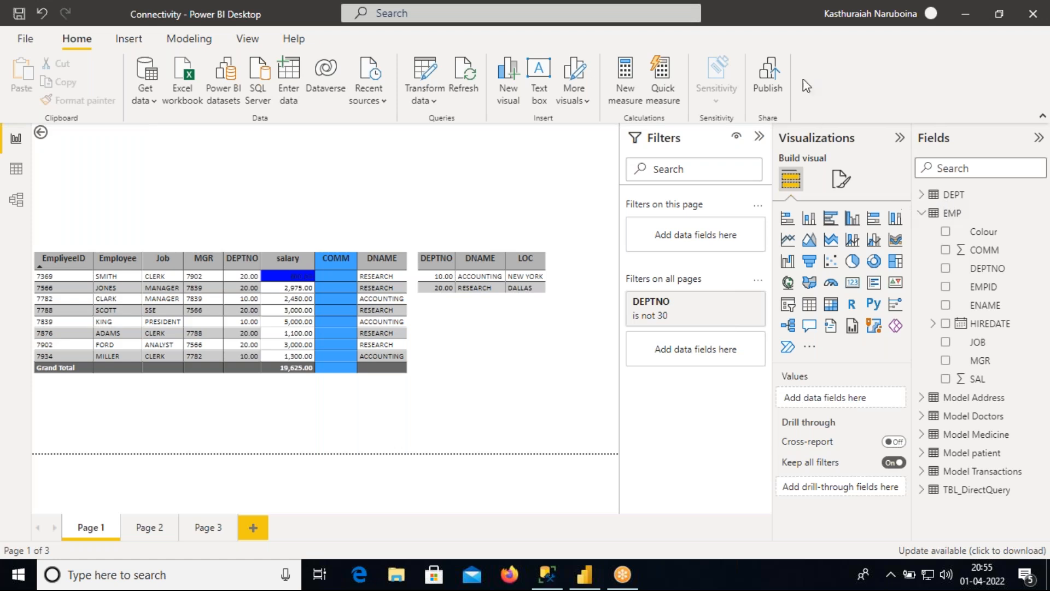
Step: Check the visuals on Page 1, Page 2 and Page 3 for the effect of the all-pages DEPTNO filter
{"action": "left_click", "coordinate": [139, 532]}
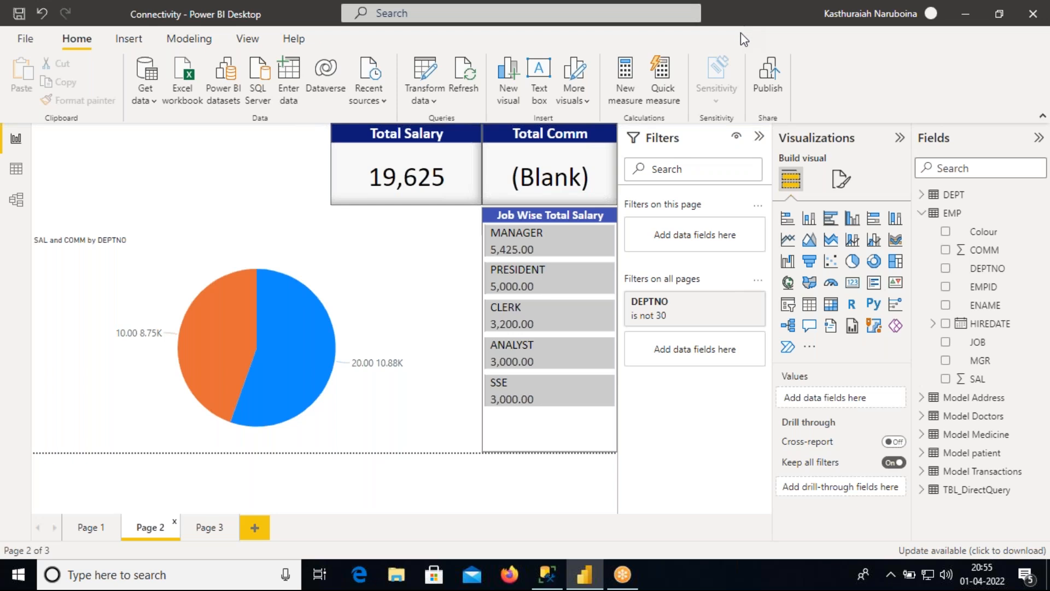
{"action": "left_click", "coordinate": [91, 528]}
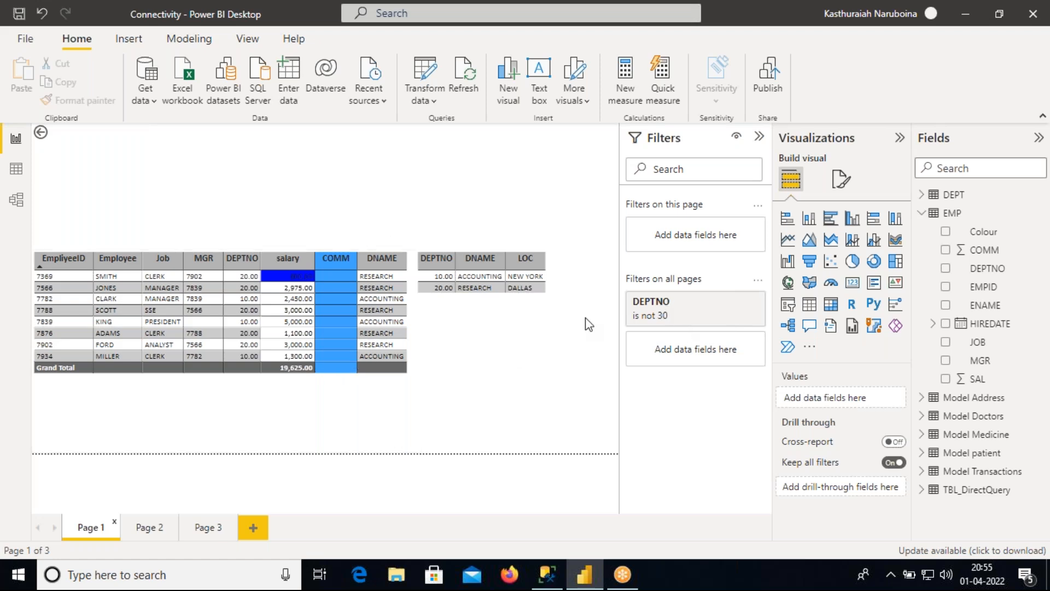
{"action": "left_click", "coordinate": [150, 529]}
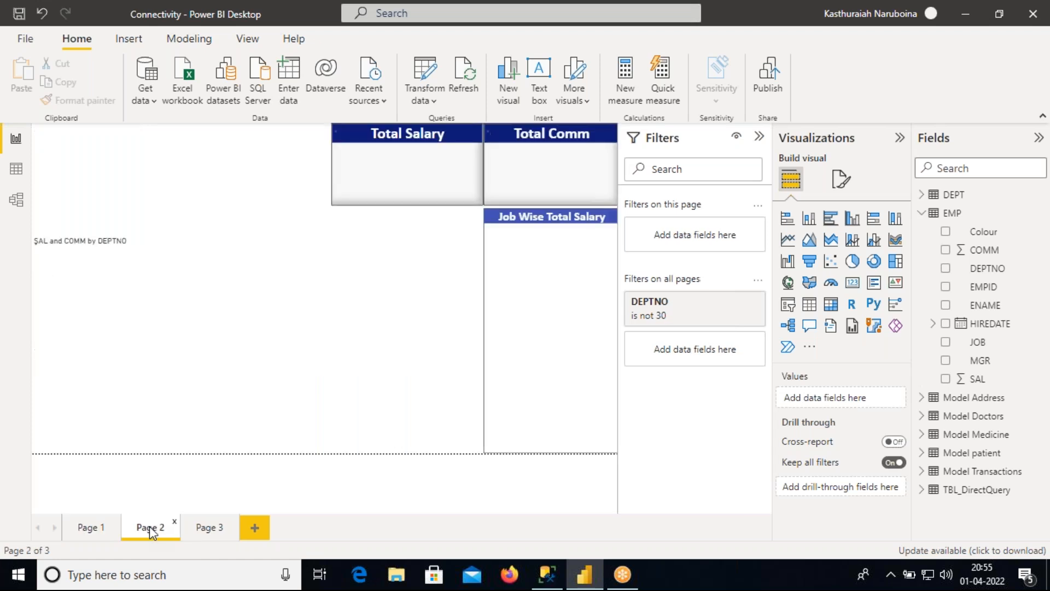
{"action": "left_click", "coordinate": [203, 530]}
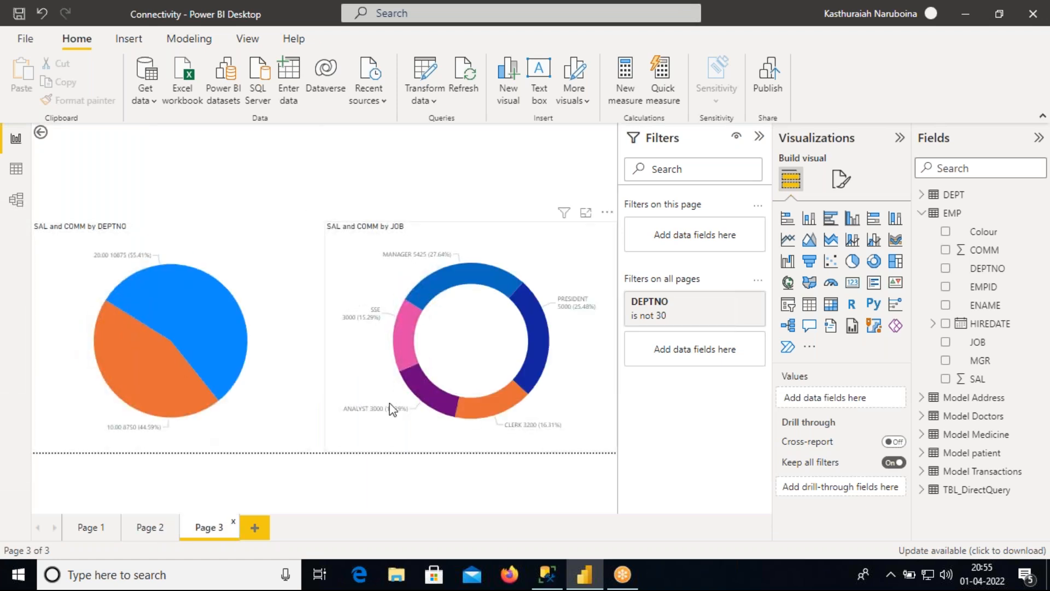
{"action": "left_click", "coordinate": [90, 529]}
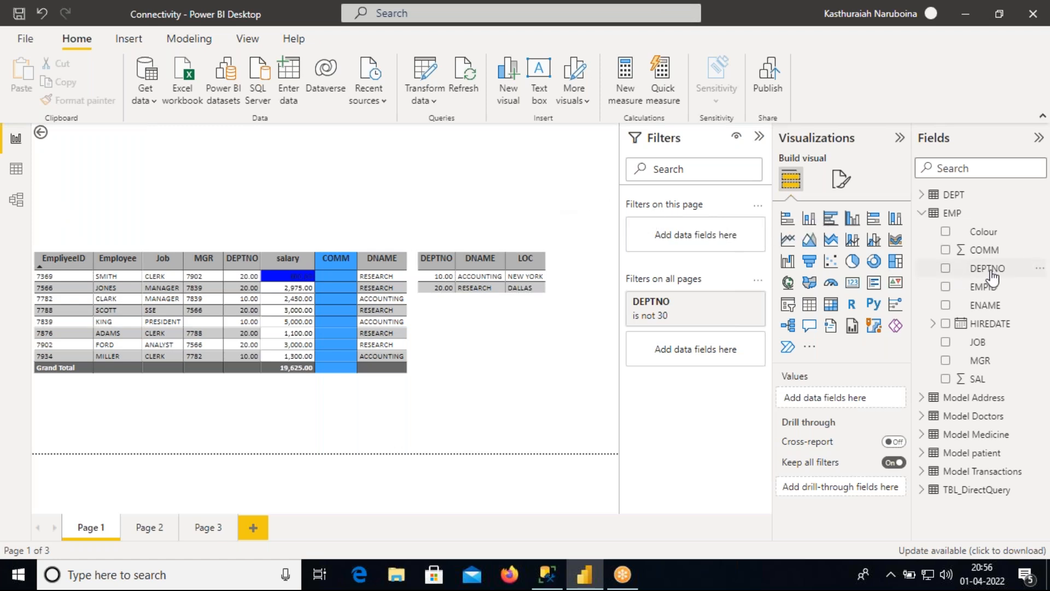
Step: Add a page-level DEPTNO filter from EMP to Page 1 with basic filtering, selecting every value except 20
{"action": "left_click_drag", "start_coordinate": [995, 274], "coordinate": [714, 231]}
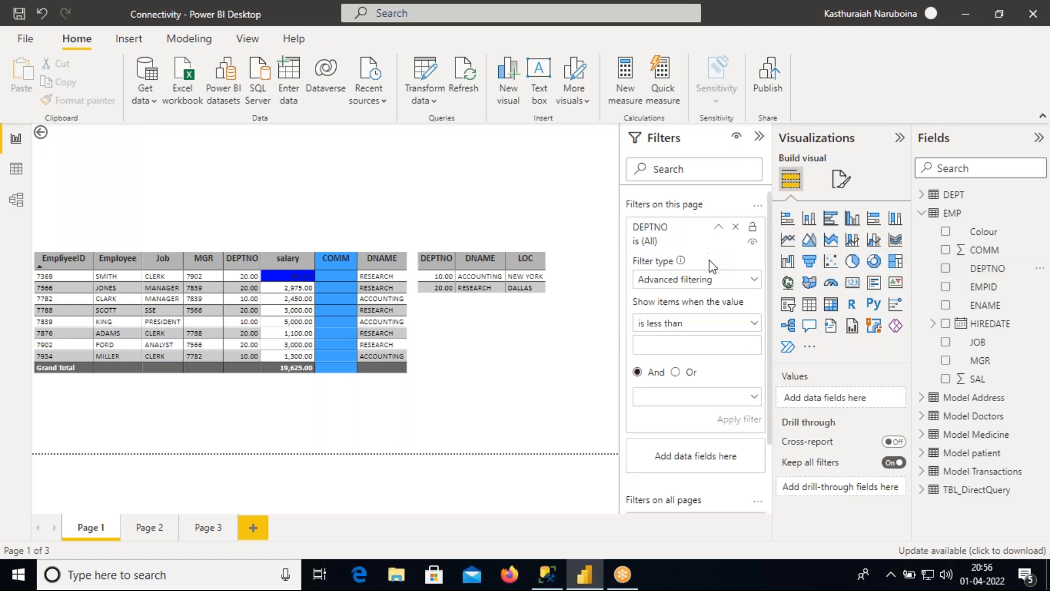
{"action": "left_click", "coordinate": [710, 281]}
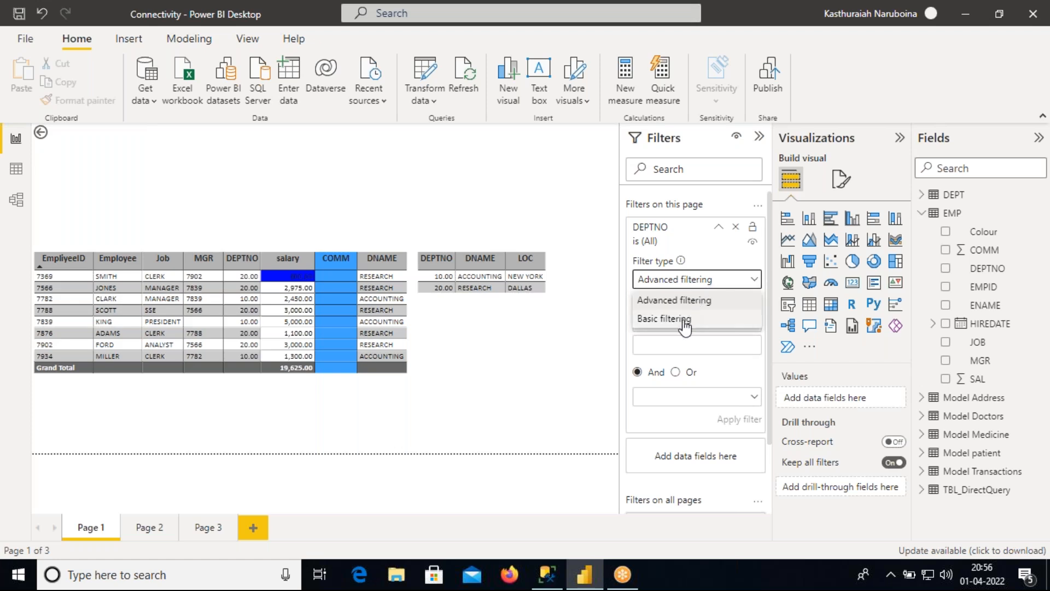
{"action": "left_click", "coordinate": [686, 327]}
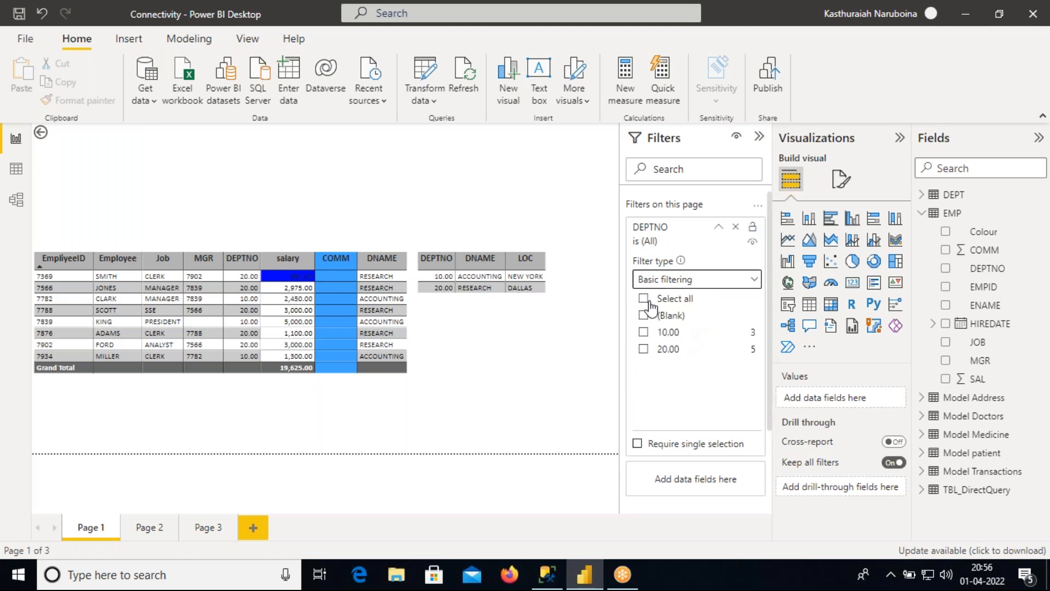
{"action": "left_click", "coordinate": [645, 300]}
{"action": "left_click", "coordinate": [645, 350]}
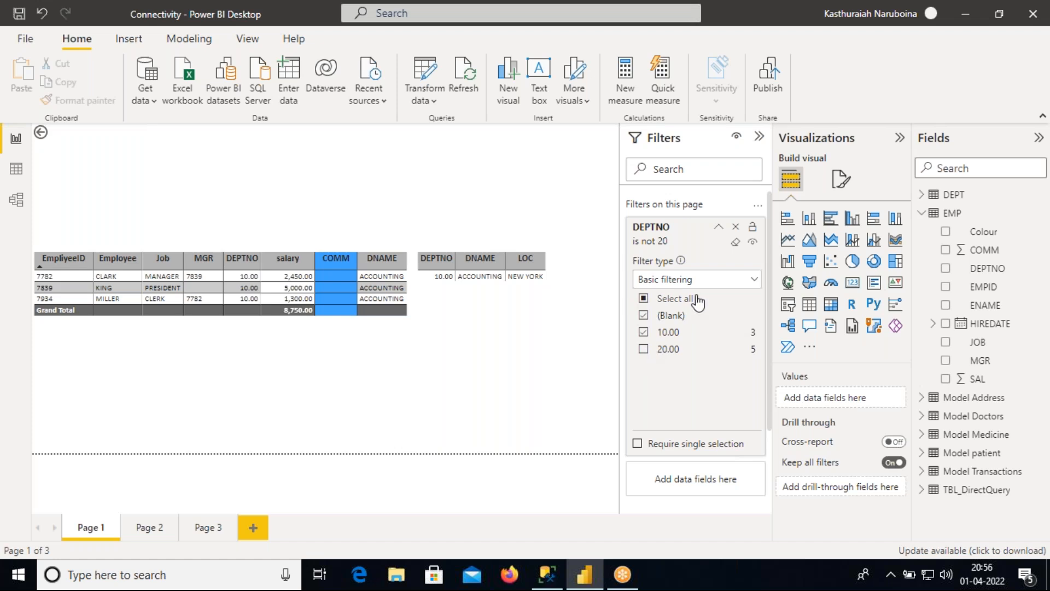
{"action": "left_click", "coordinate": [718, 226]}
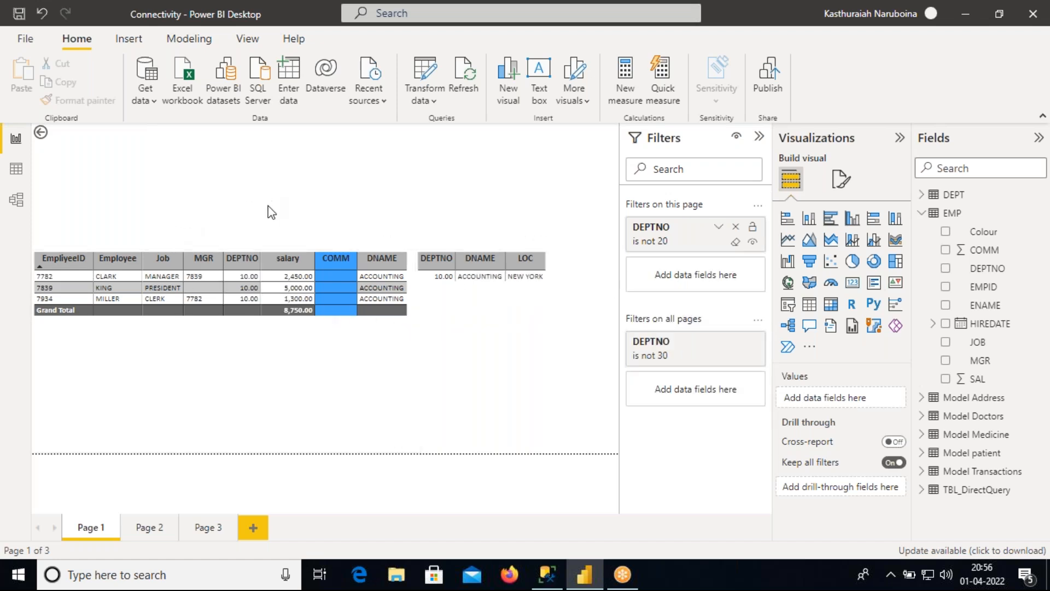
Step: Compare the charts on Page 2 and Page 3 with Page 1 to see the scope of the page-level filter
{"action": "left_click", "coordinate": [149, 529]}
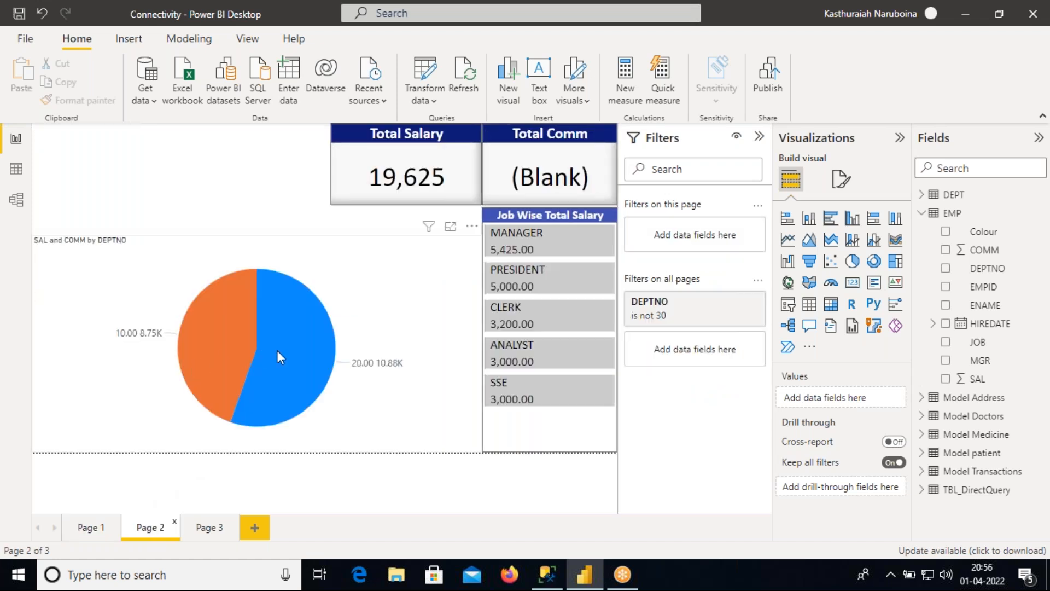
{"action": "left_click", "coordinate": [213, 527]}
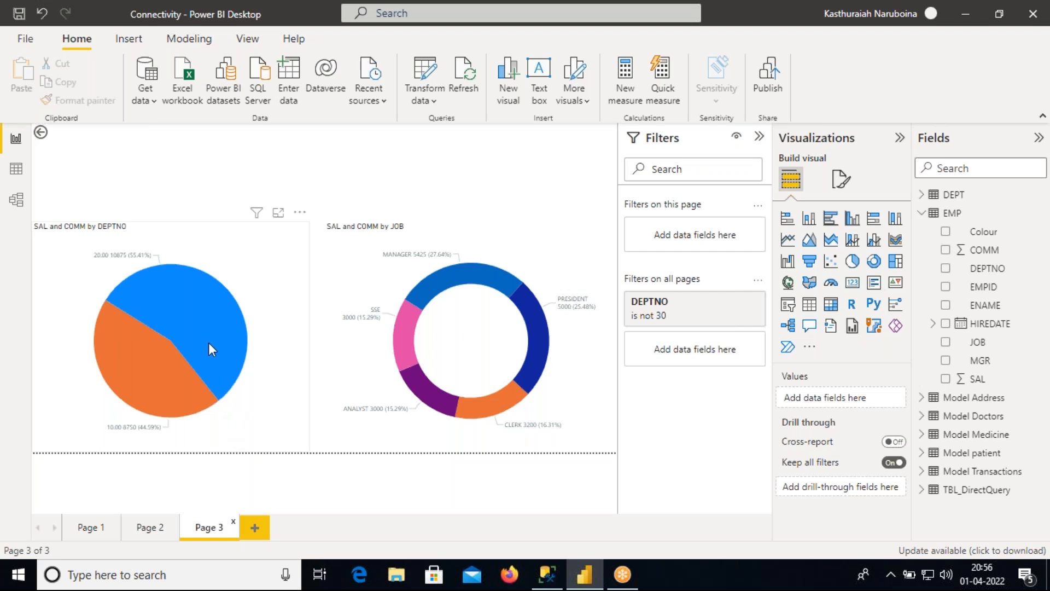
{"action": "mouse_move", "coordinate": [209, 342]}
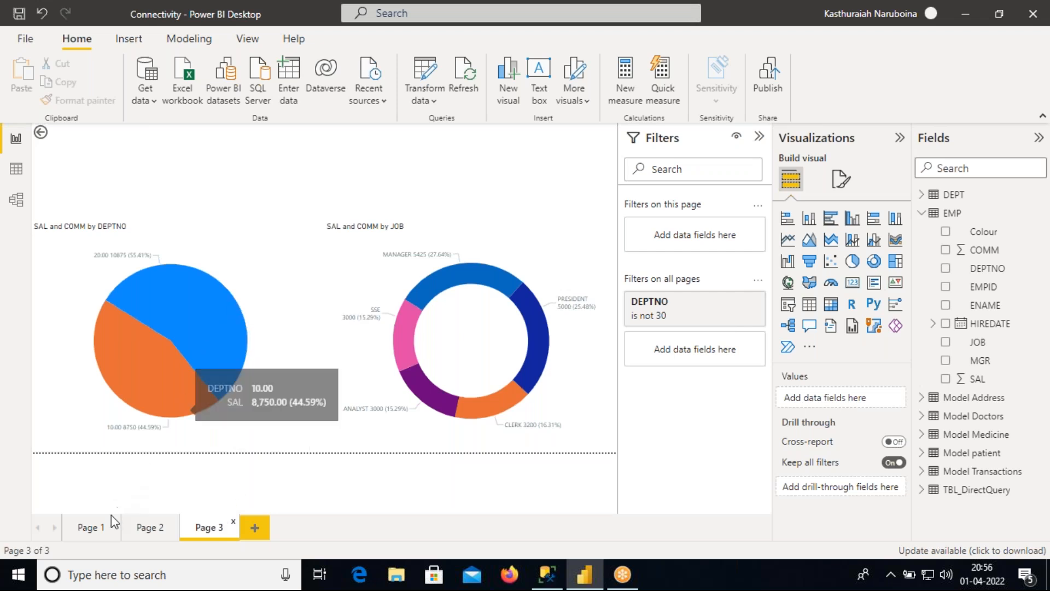
{"action": "left_click", "coordinate": [91, 528]}
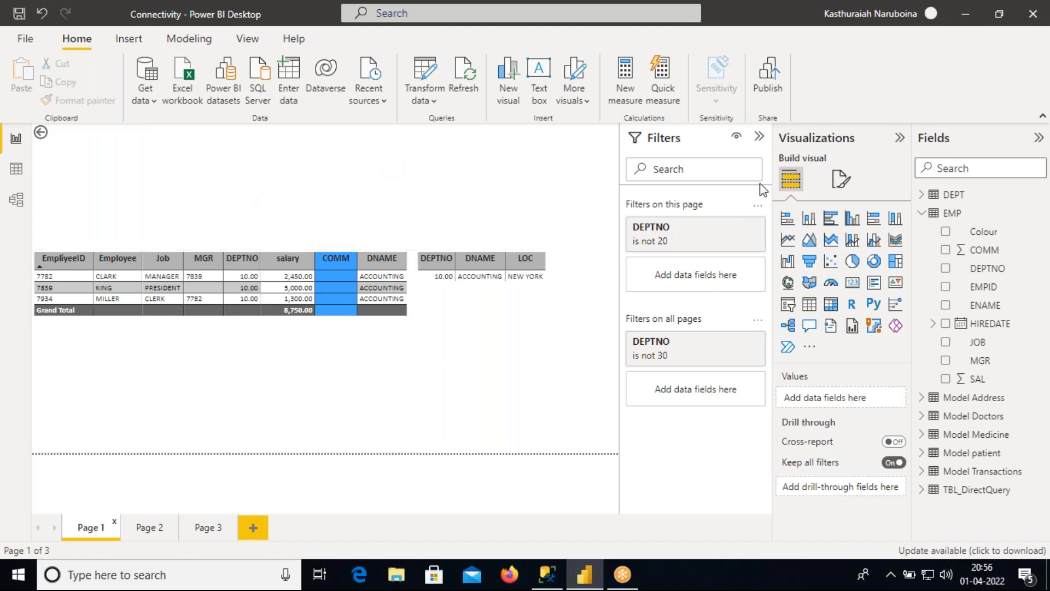
Step: Try a stacked column chart on Page 1 with DEPTNO as axis and SAL as values, and delete it
{"action": "left_click", "coordinate": [810, 218]}
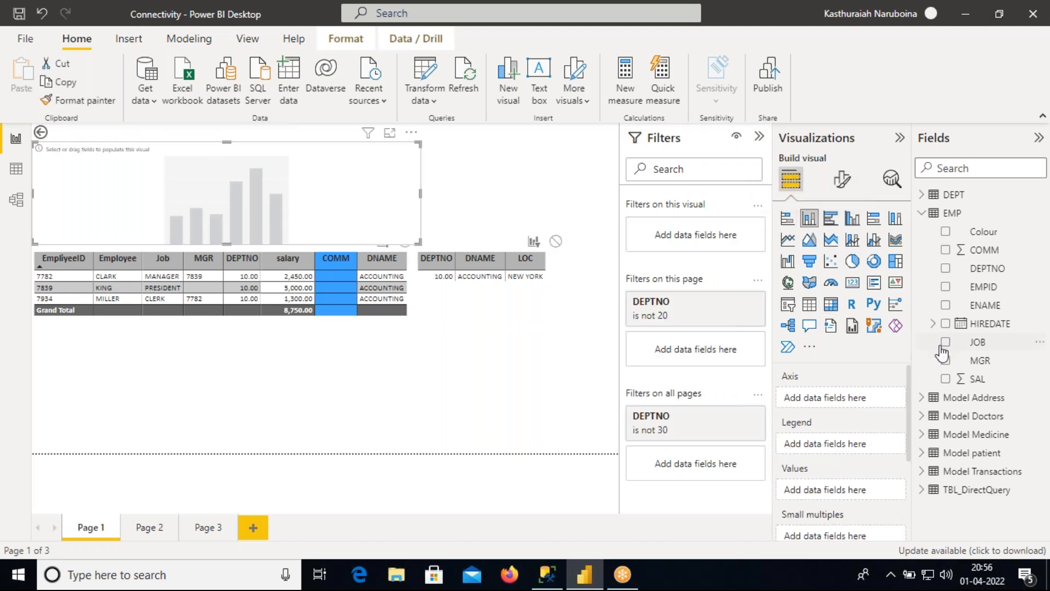
{"action": "left_click_drag", "start_coordinate": [984, 268], "coordinate": [838, 397]}
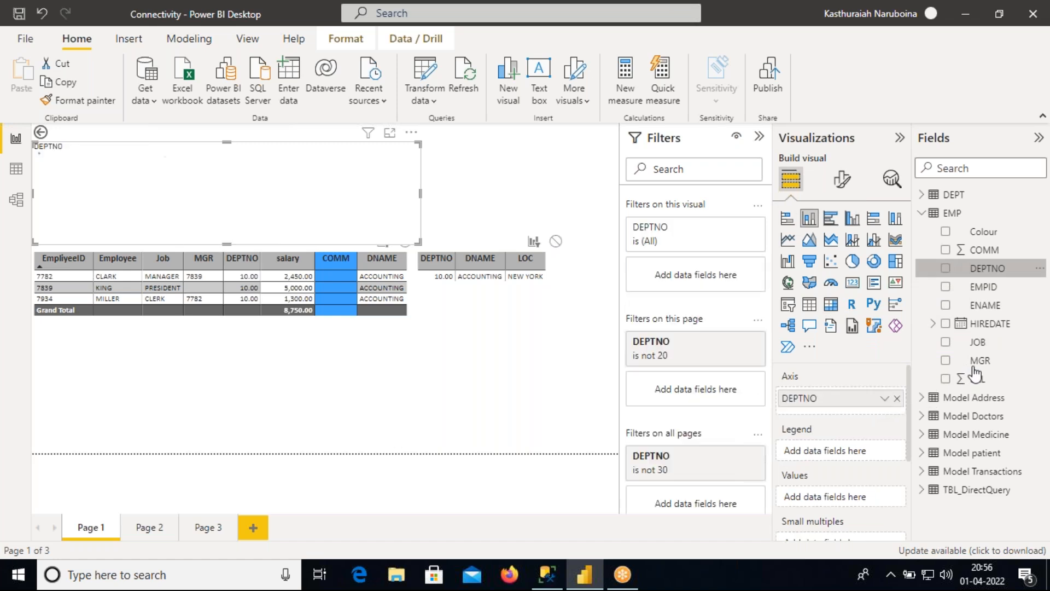
{"action": "left_click_drag", "start_coordinate": [976, 377], "coordinate": [850, 463]}
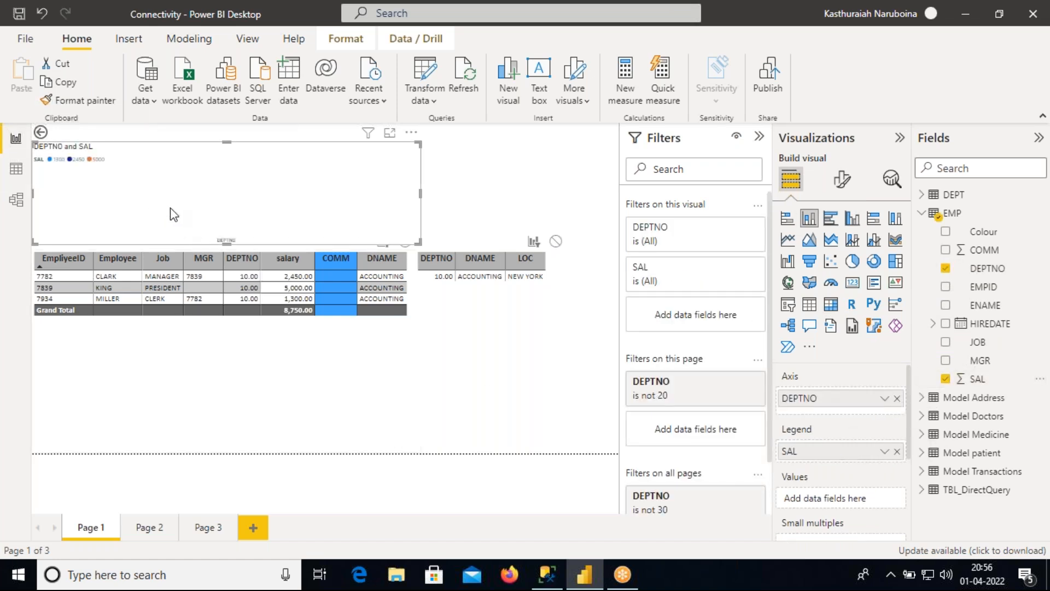
{"action": "left_click_drag", "start_coordinate": [850, 452], "coordinate": [821, 498]}
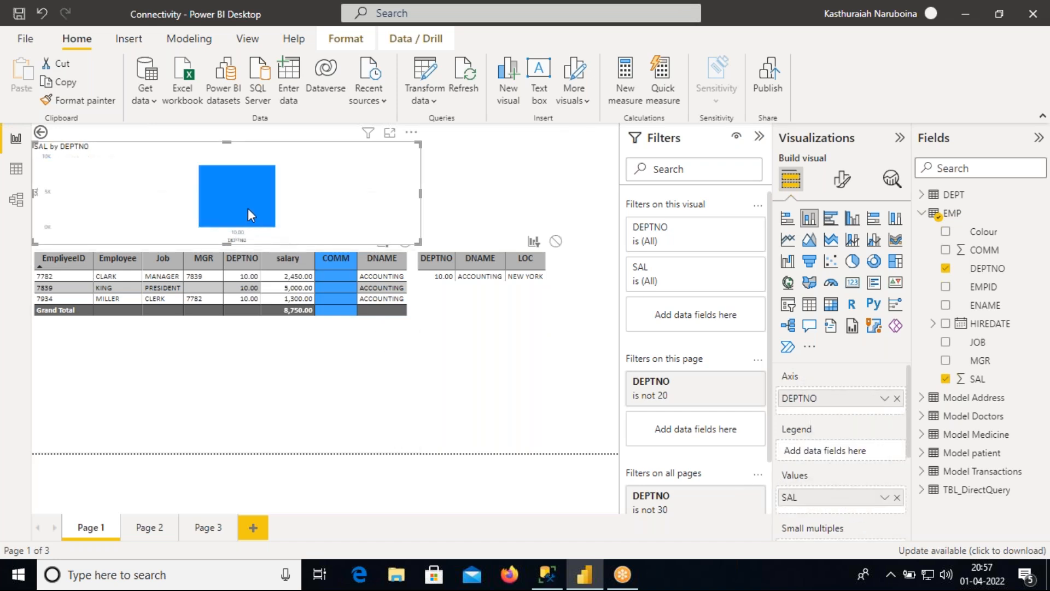
{"action": "mouse_move", "coordinate": [247, 203]}
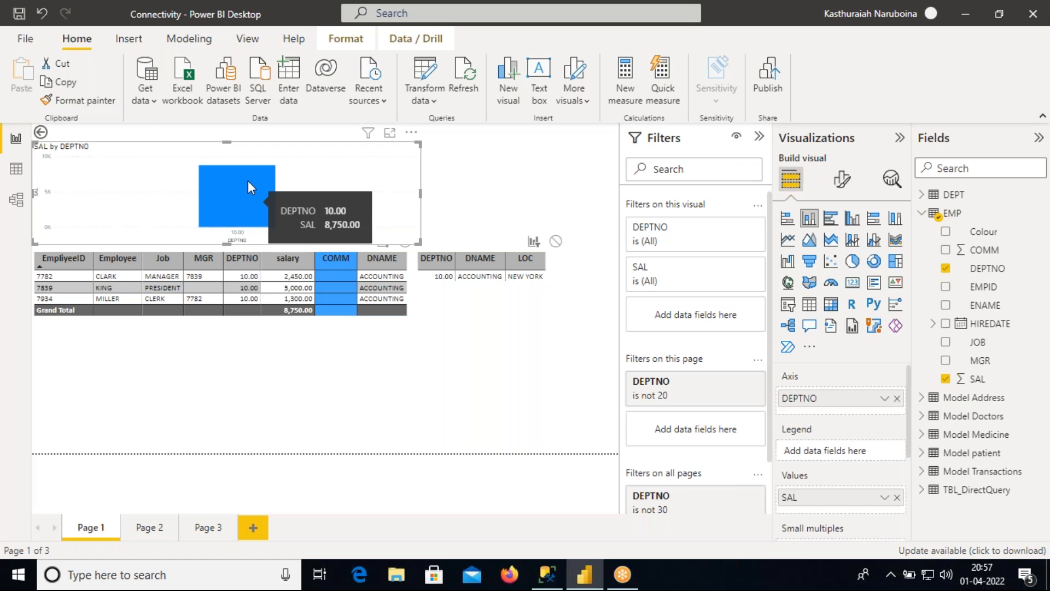
{"action": "left_click_drag", "start_coordinate": [247, 202], "coordinate": [248, 180]}
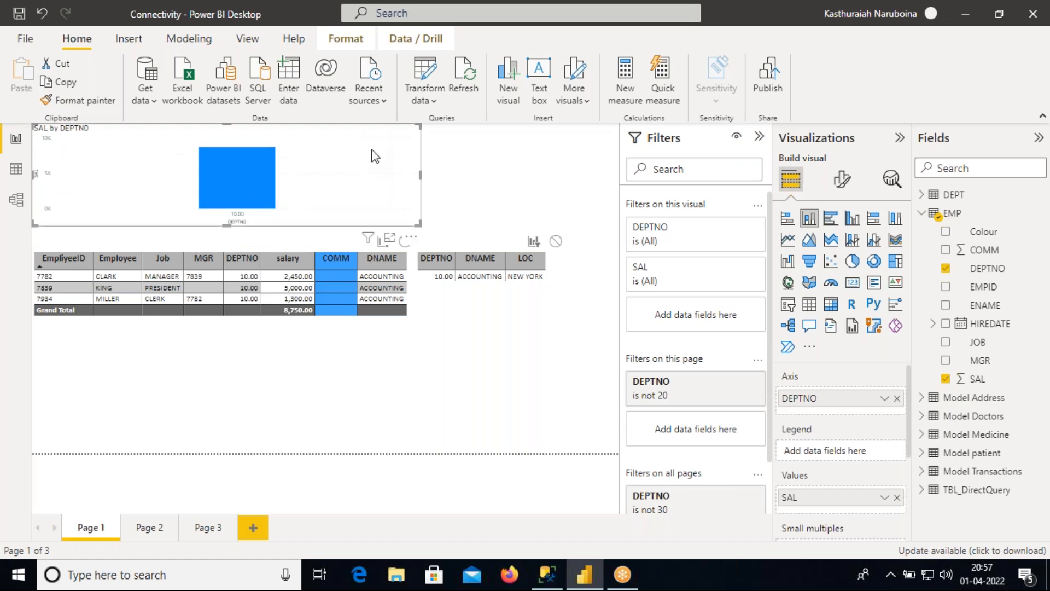
{"action": "key", "text": "Delete"}
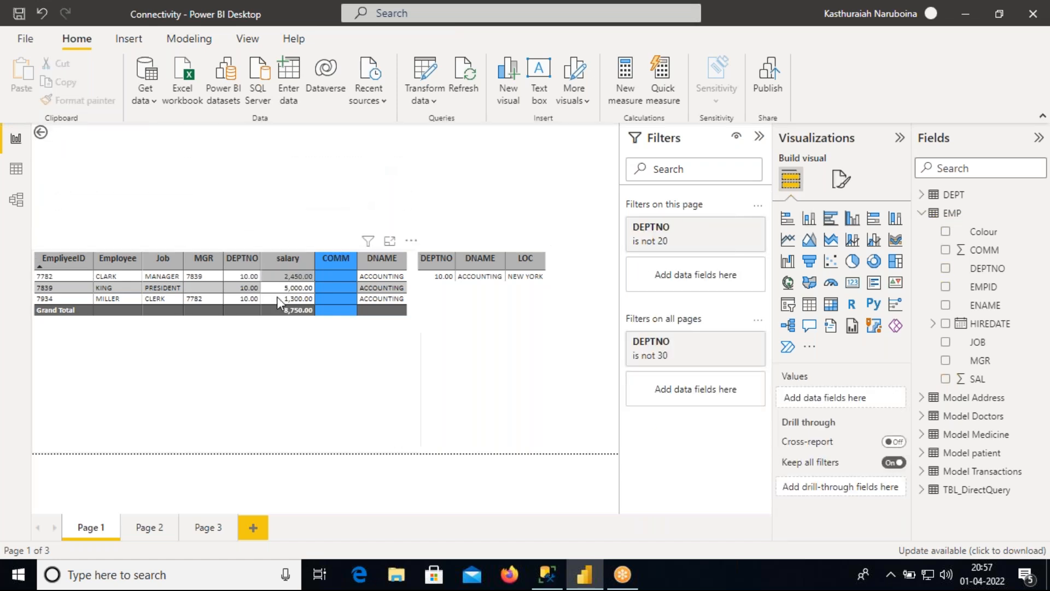
Step: Set the employee table's visual-level DEPTNO filter to basic filtering and review its available filter types
{"action": "mouse_move", "coordinate": [649, 237]}
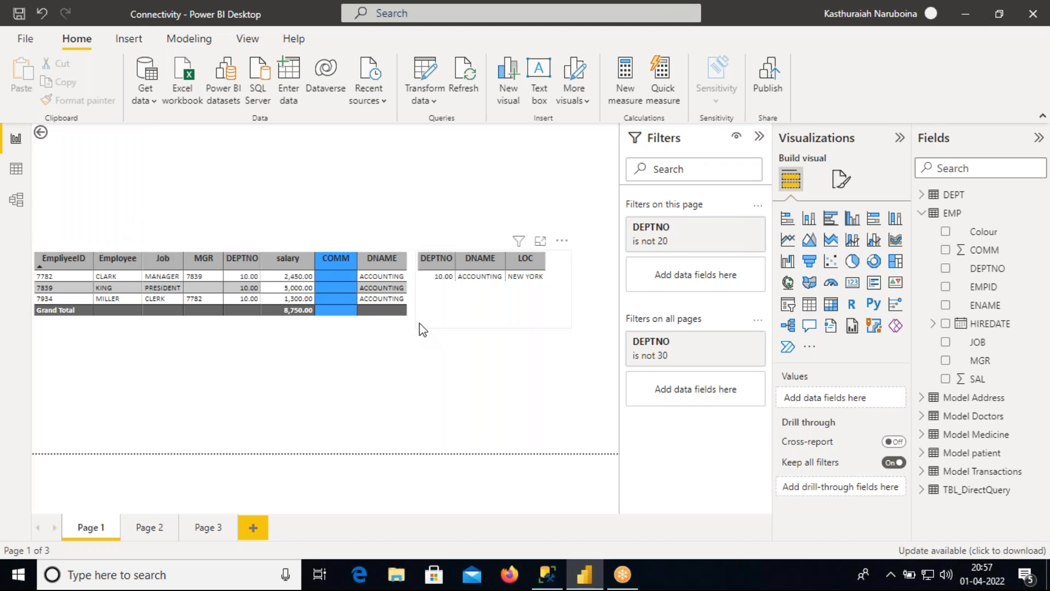
{"action": "left_click", "coordinate": [358, 370]}
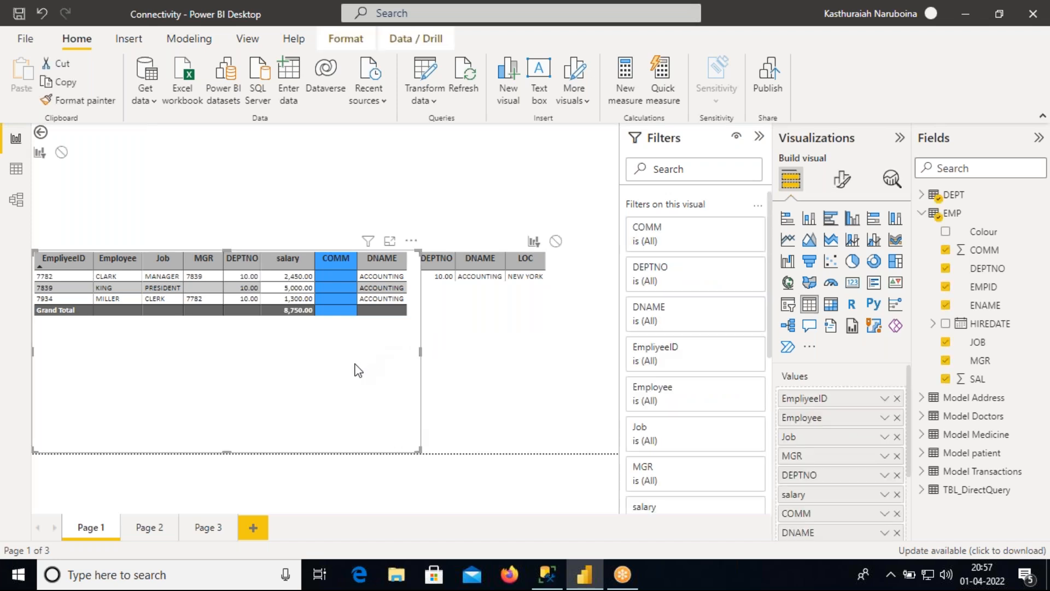
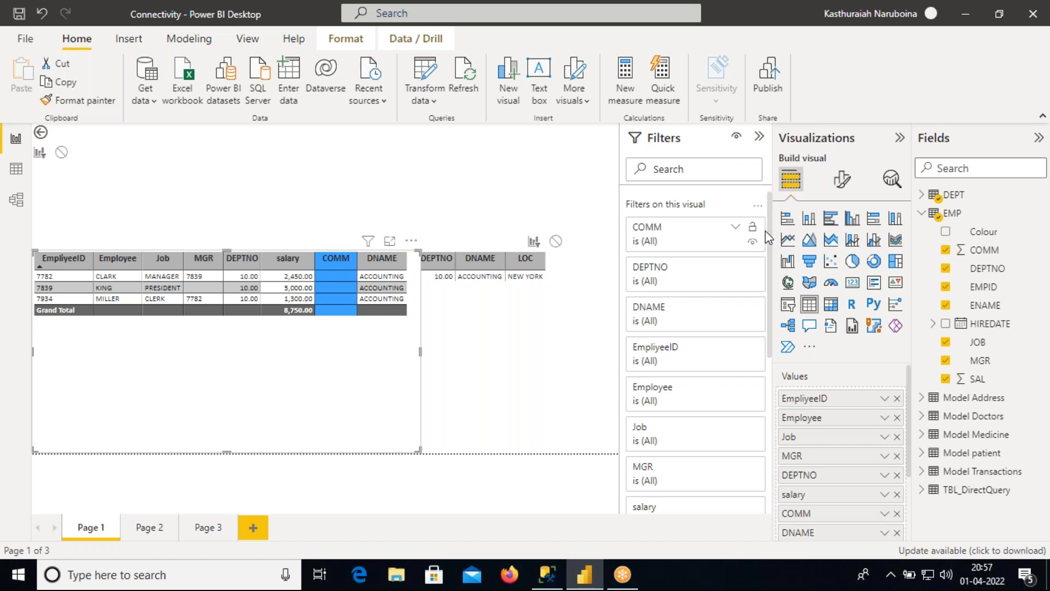
{"action": "left_click", "coordinate": [700, 274]}
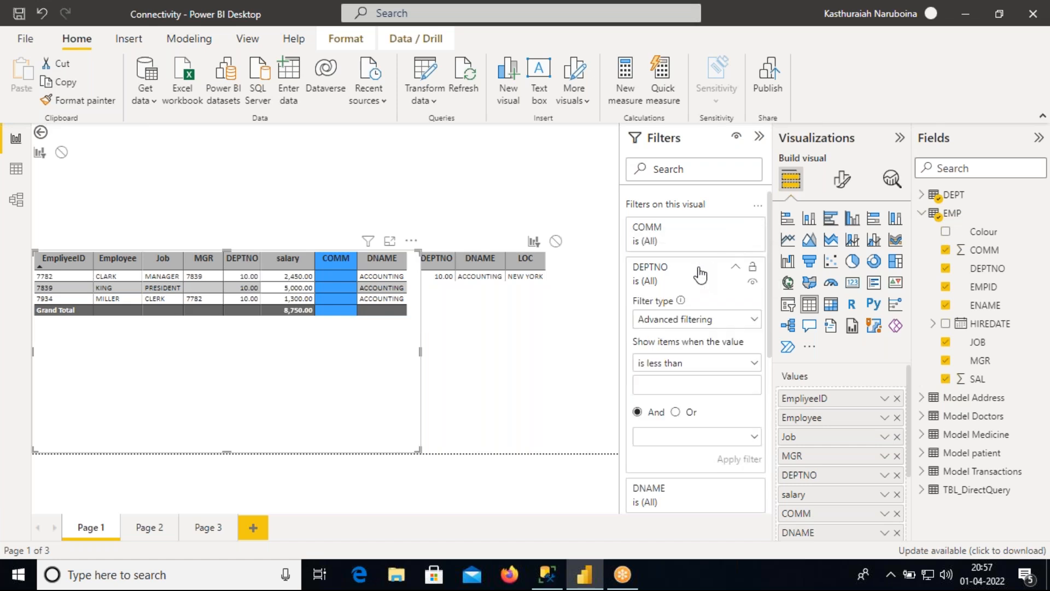
{"action": "left_click", "coordinate": [712, 327]}
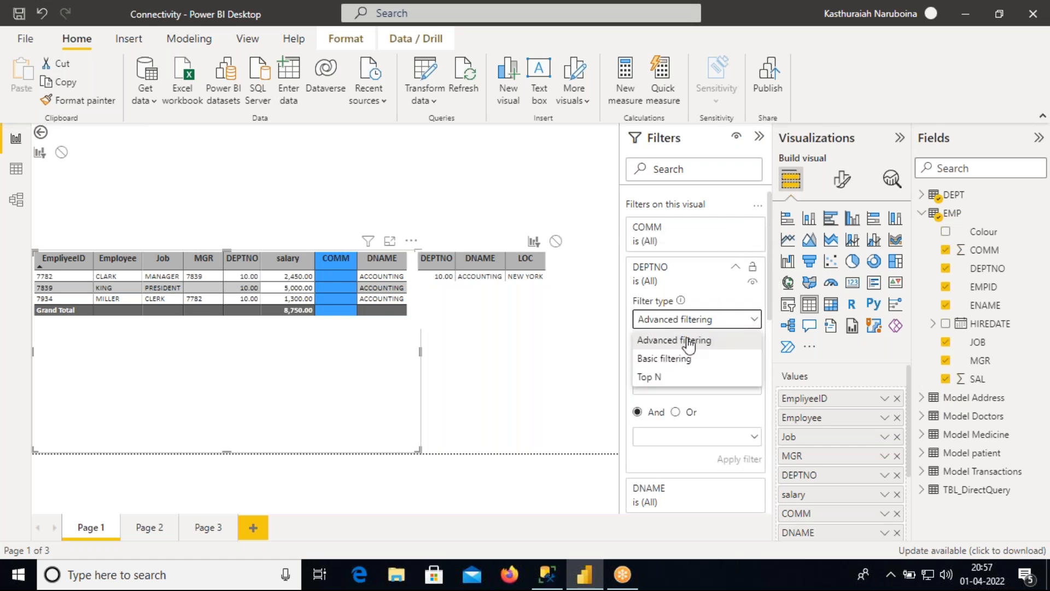
{"action": "left_click", "coordinate": [678, 359]}
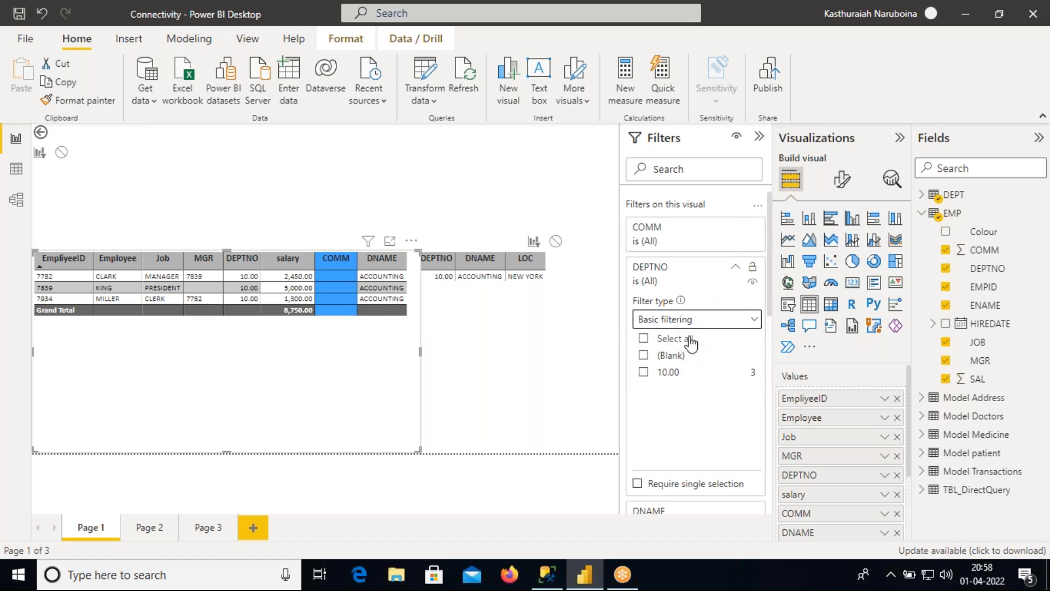
{"action": "left_click", "coordinate": [691, 321]}
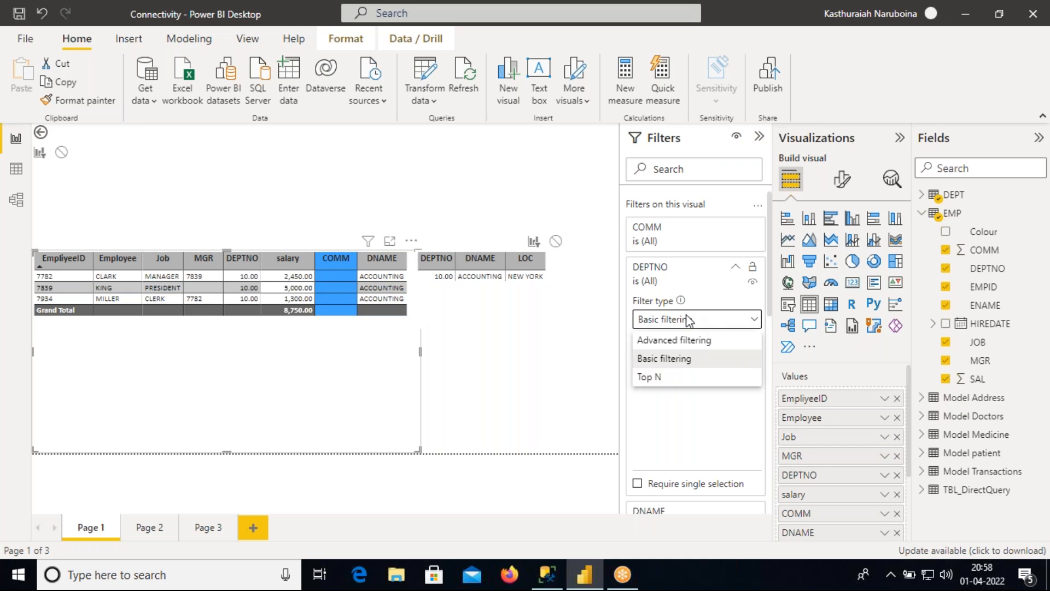
{"action": "left_click", "coordinate": [736, 267]}
{"action": "left_click", "coordinate": [736, 267]}
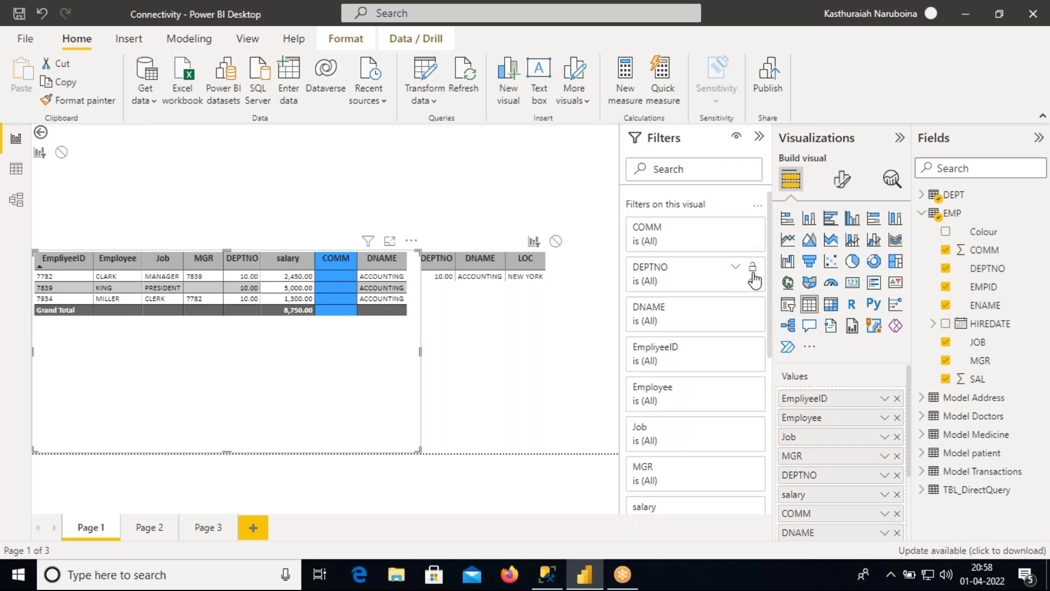
Step: Filter the employee table's visual-level Job field with basic filtering, selecting every value except MANAGER
{"action": "mouse_move", "coordinate": [769, 283]}
{"action": "left_mouse_down"}
{"action": "mouse_move", "coordinate": [769, 334]}
{"action": "mouse_move", "coordinate": [769, 284]}
{"action": "left_mouse_up"}
{"action": "scroll", "coordinate": [769, 277], "scroll_direction": "down", "scroll_amount": 3}
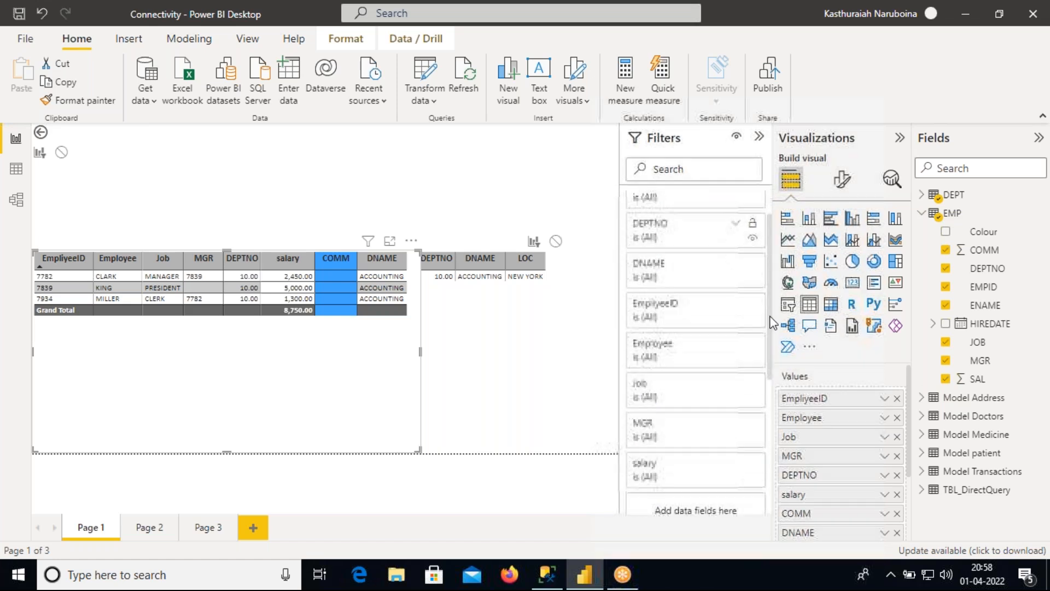
{"action": "left_click", "coordinate": [659, 271]}
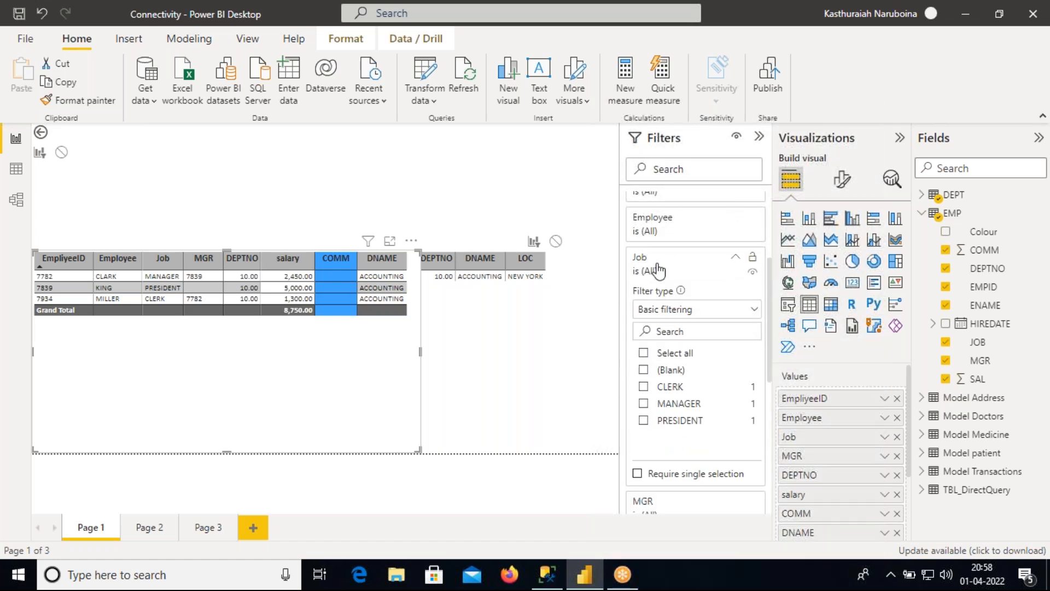
{"action": "left_click", "coordinate": [676, 354]}
{"action": "left_click", "coordinate": [658, 411]}
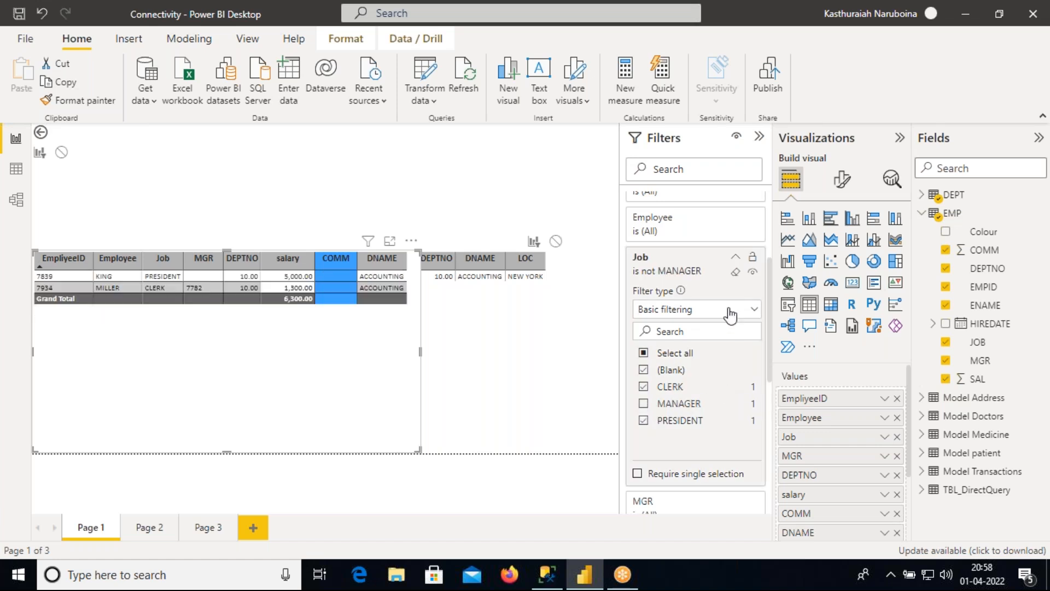
{"action": "left_click", "coordinate": [735, 258]}
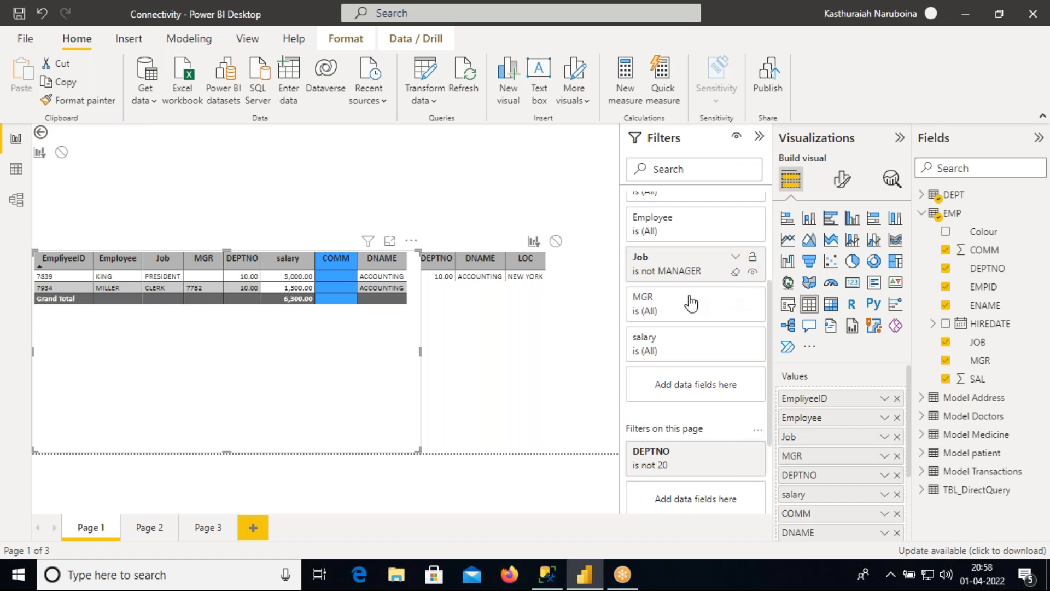
Step: Compare the filter levels offered with the employee table selected and with no visual selected
{"action": "left_click", "coordinate": [171, 387]}
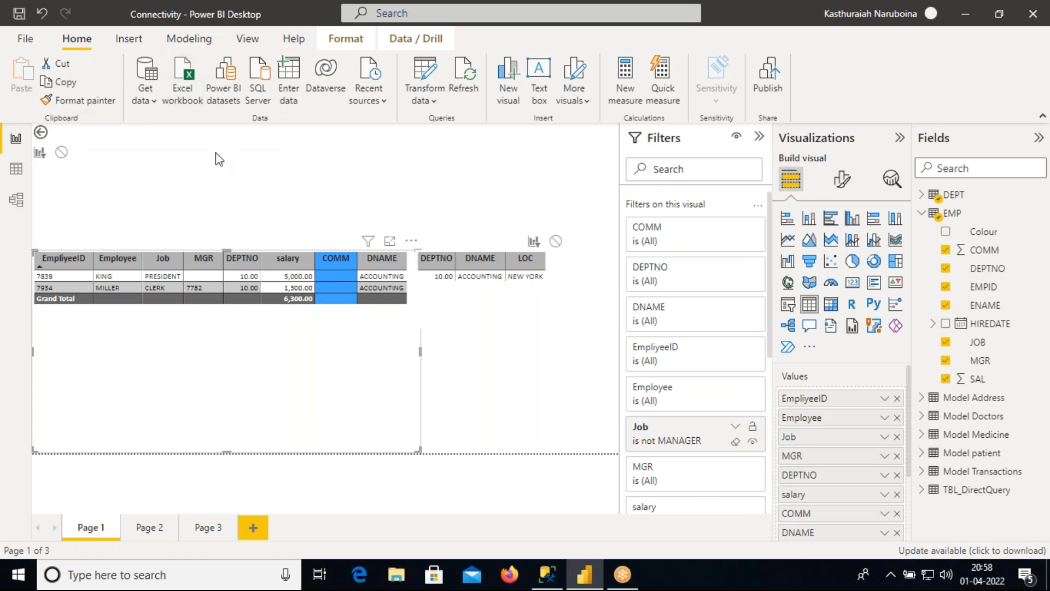
{"action": "left_click", "coordinate": [480, 193]}
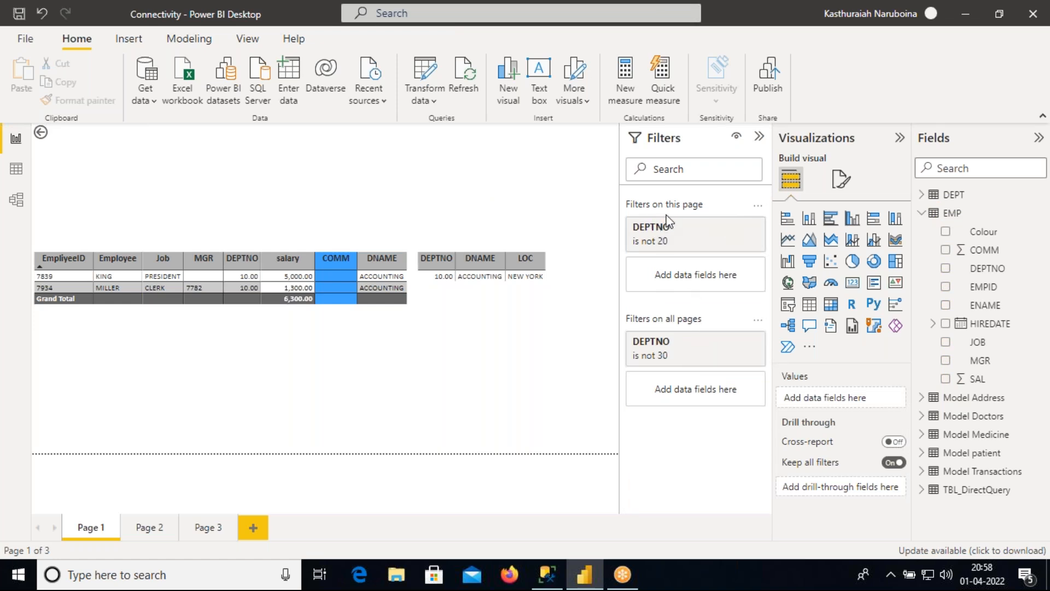
{"action": "left_click", "coordinate": [381, 324]}
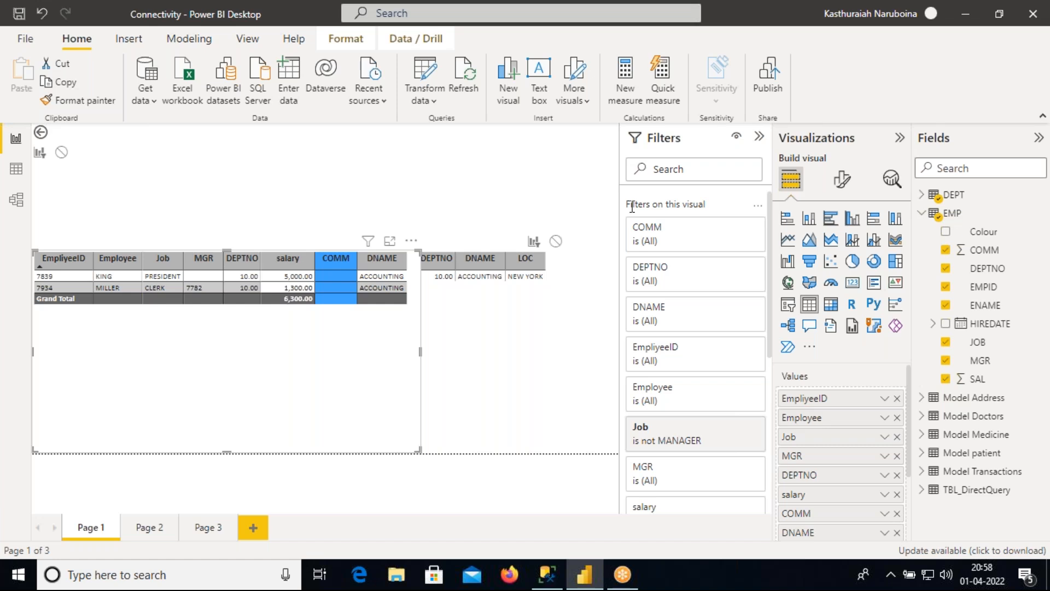
{"action": "left_click_drag", "start_coordinate": [767, 268], "coordinate": [767, 331]}
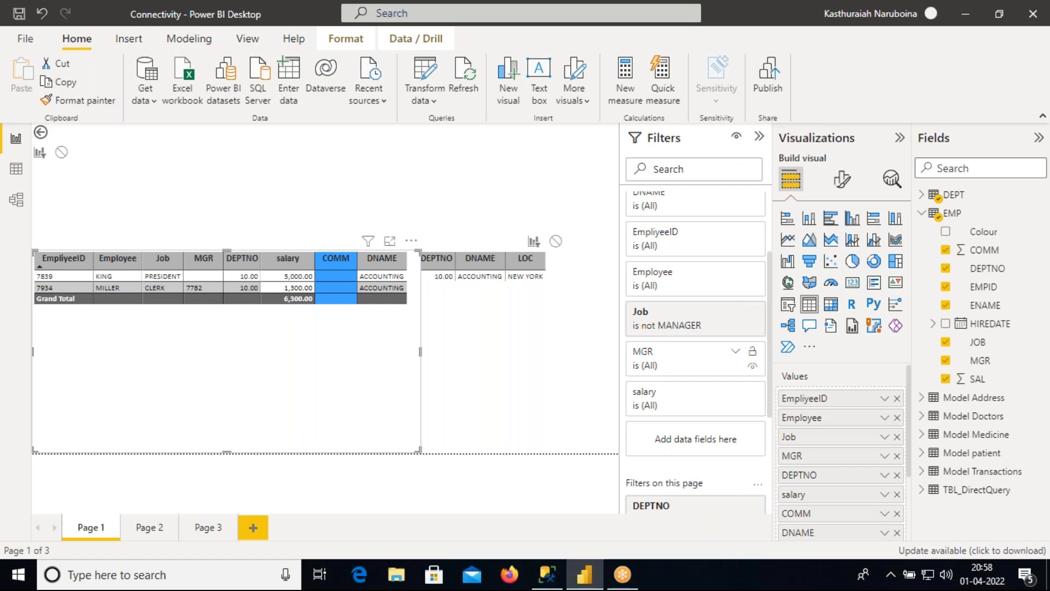
Step: Switch to SQL Server Management Studio and highlight the report, page and visual level filters in the notes, ending on Report Level Filter
{"action": "left_click", "coordinate": [547, 574]}
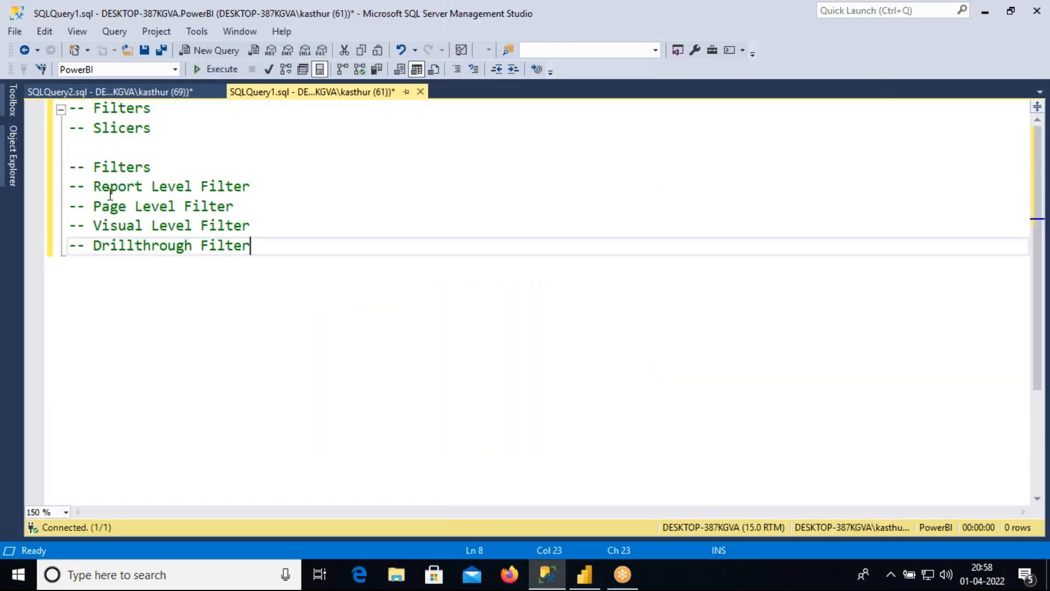
{"action": "left_click_drag", "start_coordinate": [69, 186], "coordinate": [263, 222]}
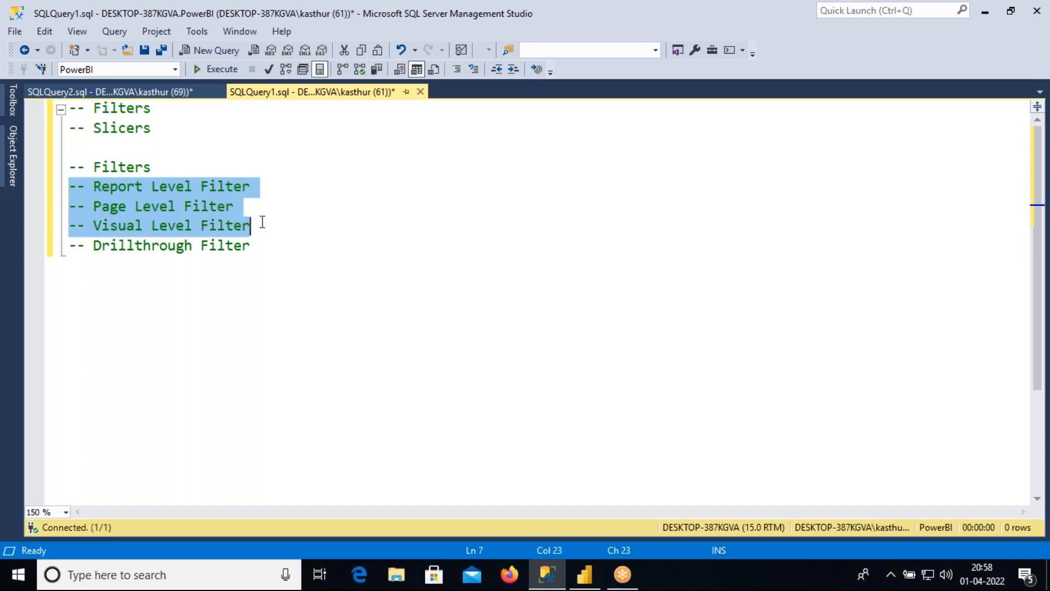
{"action": "left_click", "coordinate": [747, 29]}
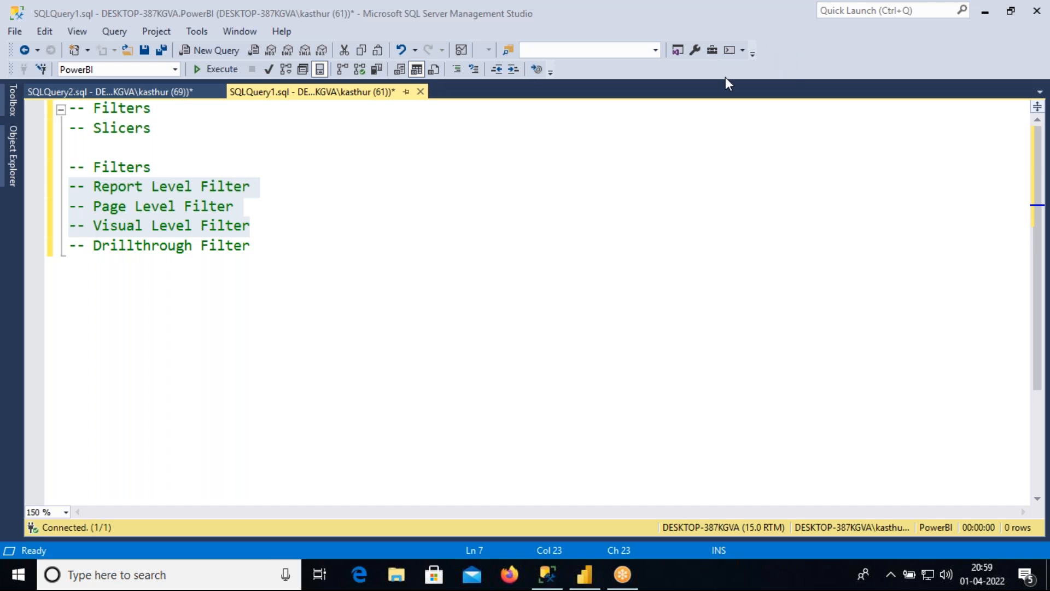
{"action": "left_click", "coordinate": [99, 189]}
{"action": "left_click_drag", "start_coordinate": [72, 187], "coordinate": [264, 188]}
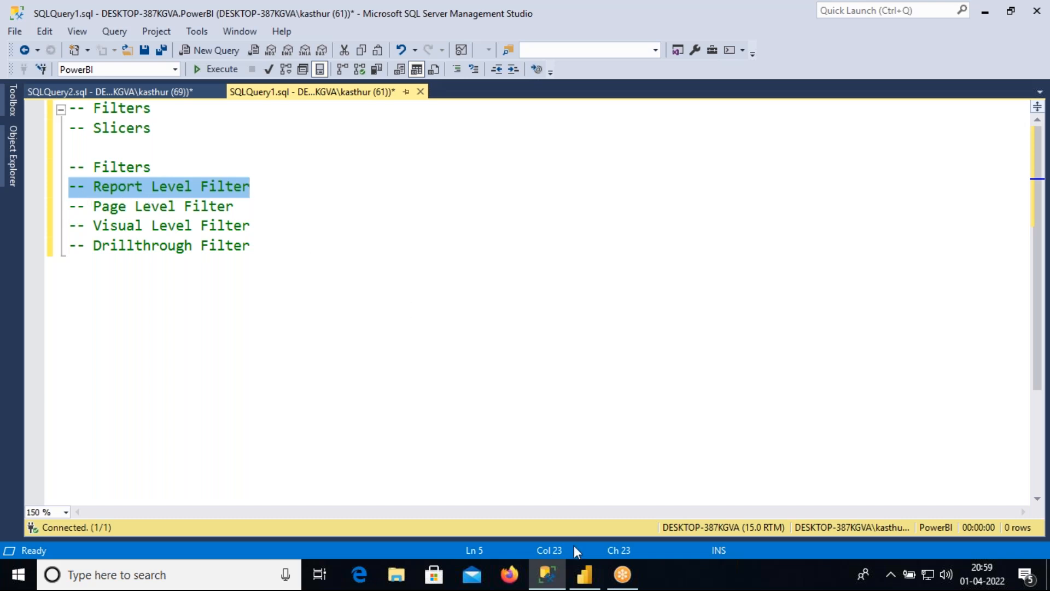
Step: In Power BI, draft a SQL Server import with the statement SELECT * FROM EMP WHERE DEPTNO<>30, copy the statement and discard the connection
{"action": "left_click", "coordinate": [585, 574]}
{"action": "left_click", "coordinate": [364, 189]}
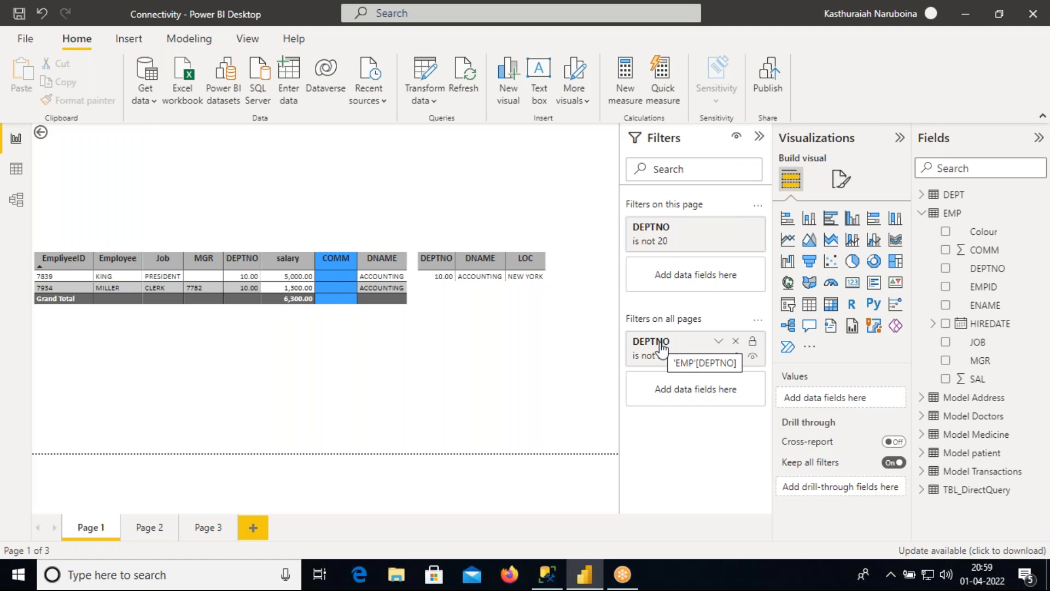
{"action": "left_click", "coordinate": [146, 98]}
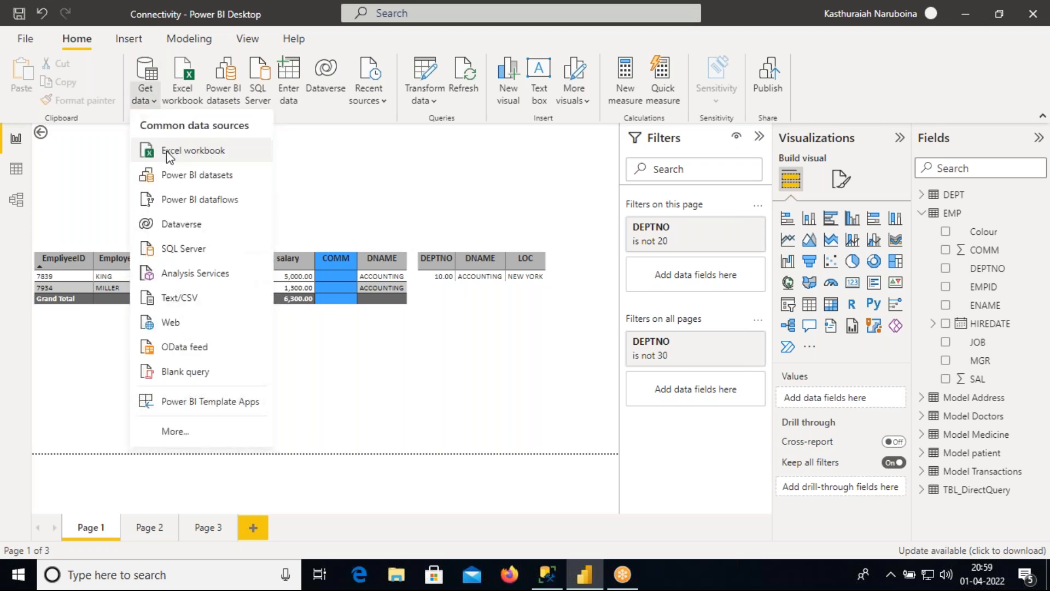
{"action": "left_click", "coordinate": [179, 249]}
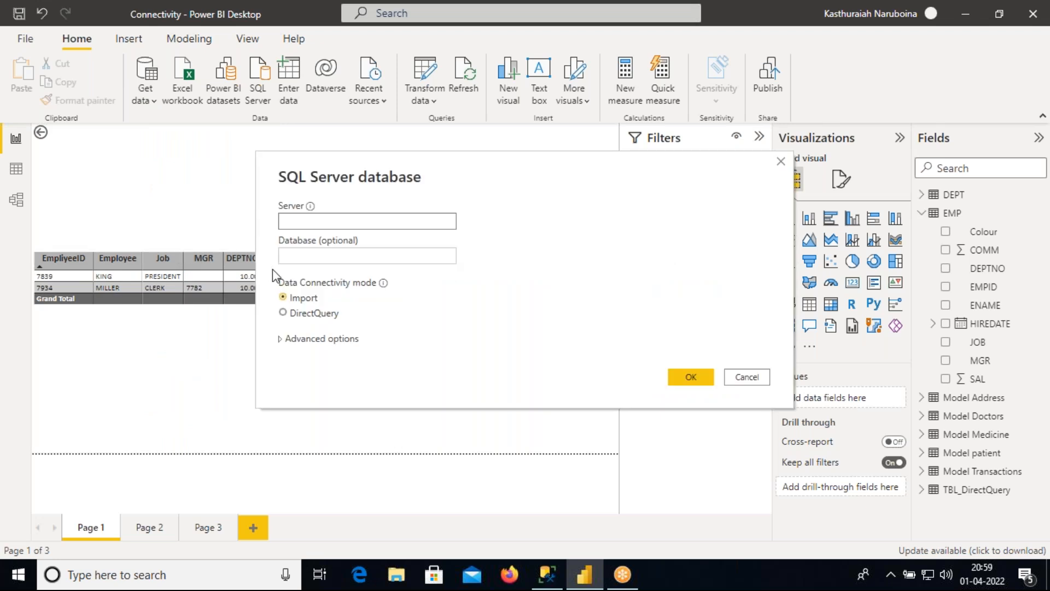
{"action": "left_click", "coordinate": [282, 341]}
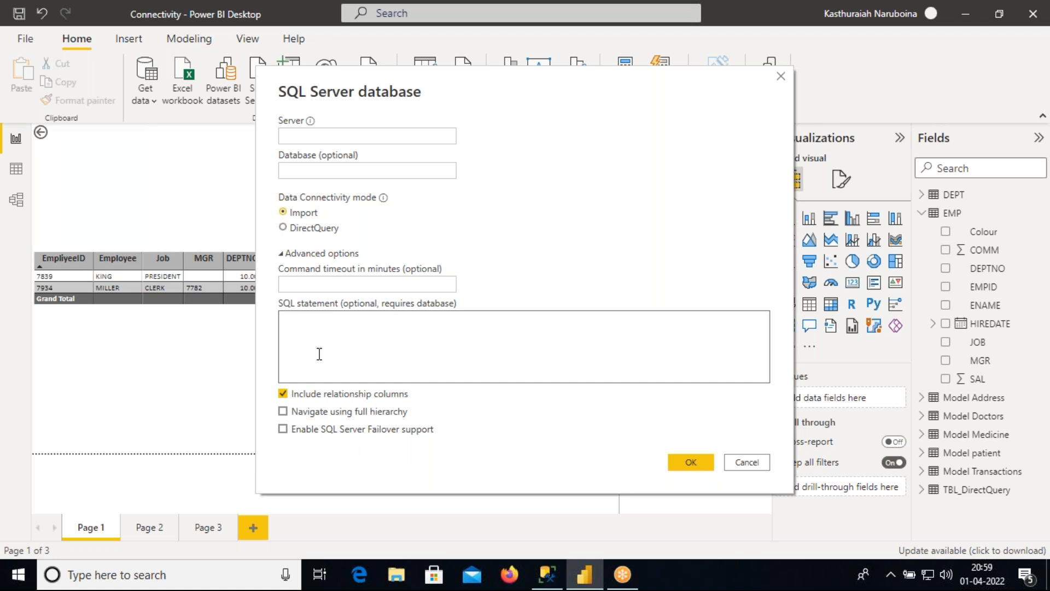
{"action": "type", "text": "SELECT * FROM EMP WHERE DEPTNO<>30"}
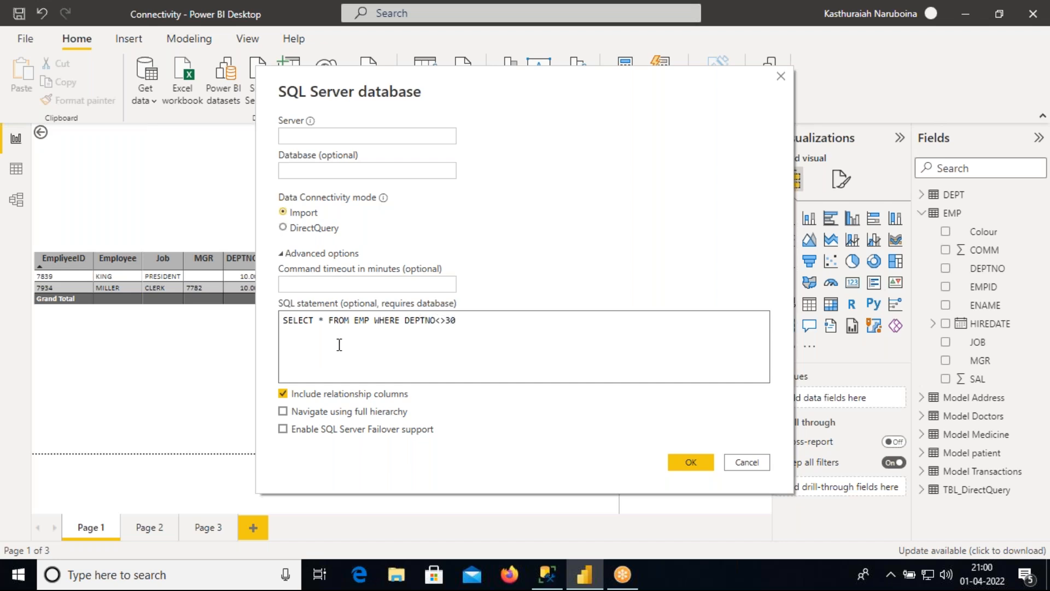
{"action": "left_click_drag", "start_coordinate": [375, 322], "coordinate": [461, 322]}
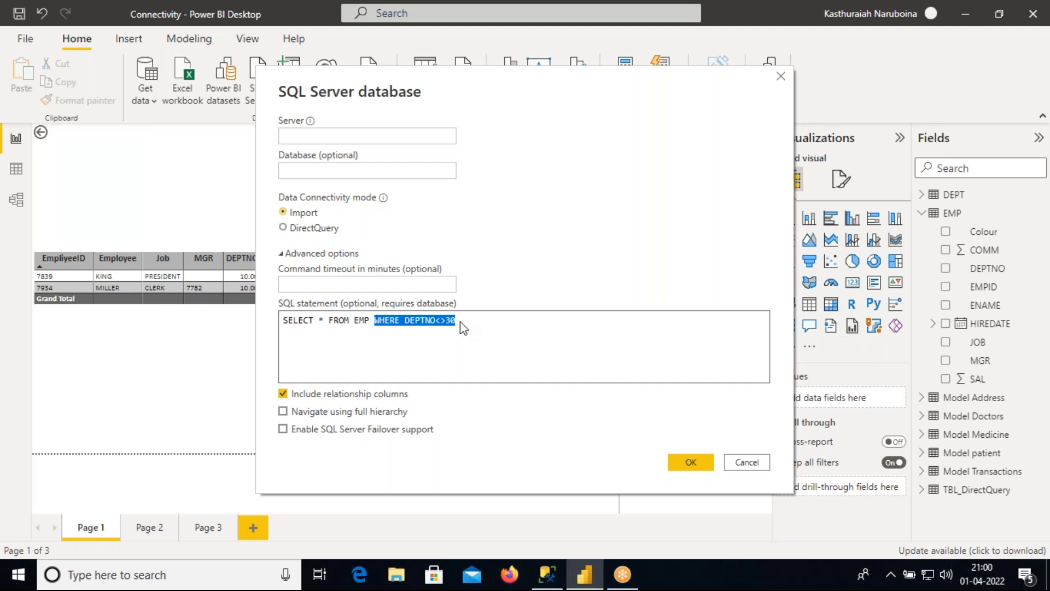
{"action": "left_click_drag", "start_coordinate": [461, 320], "coordinate": [303, 324]}
{"action": "key", "text": "ctrl+c"}
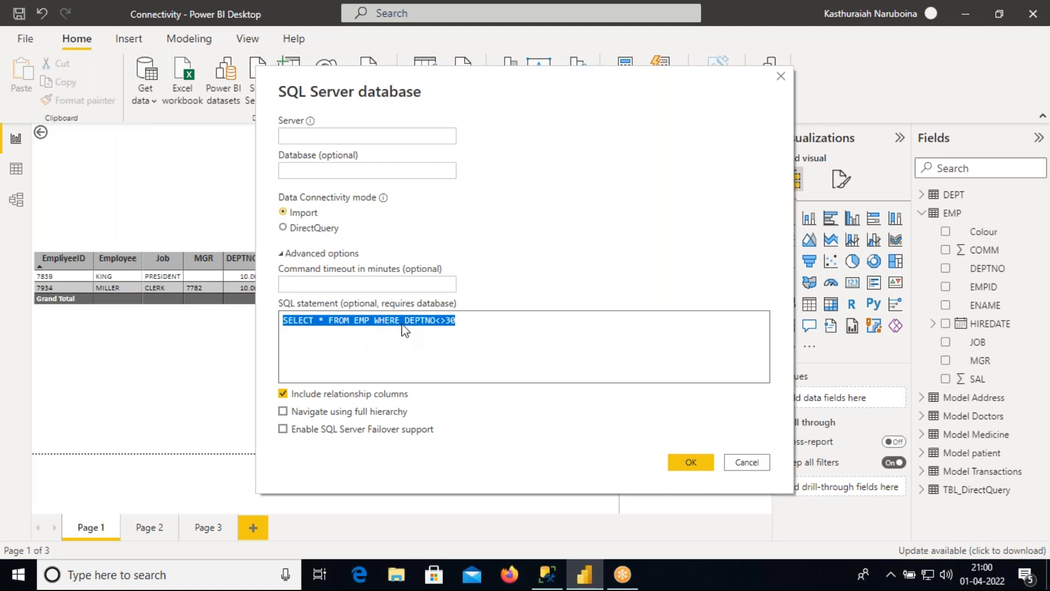
{"action": "left_click", "coordinate": [781, 78]}
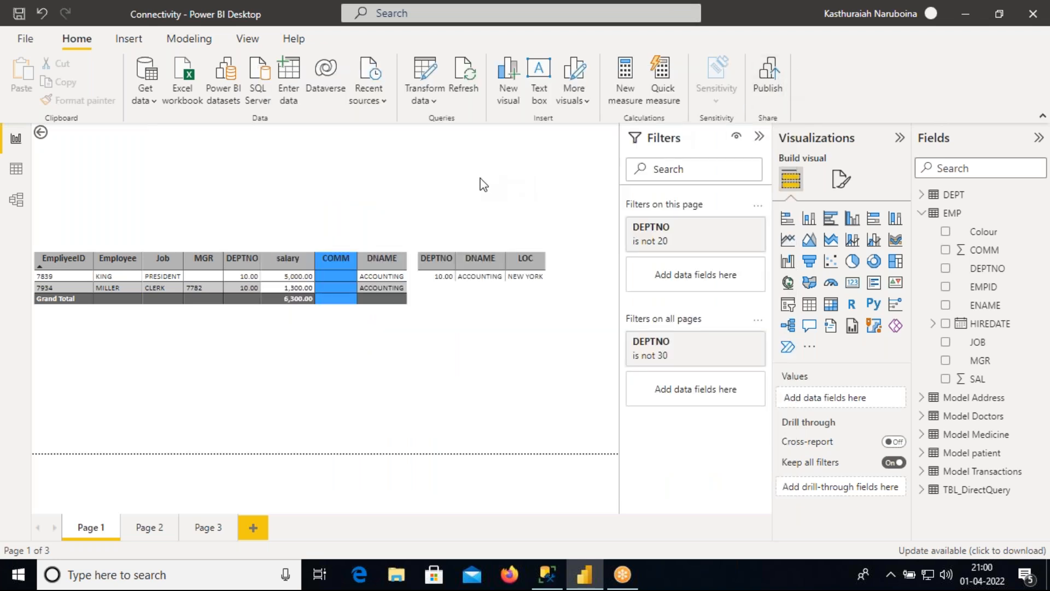
Step: Return to the SQL Server Management Studio notes and highlight the three covered filter levels, followed by Drillthrough Filter
{"action": "left_click", "coordinate": [547, 575]}
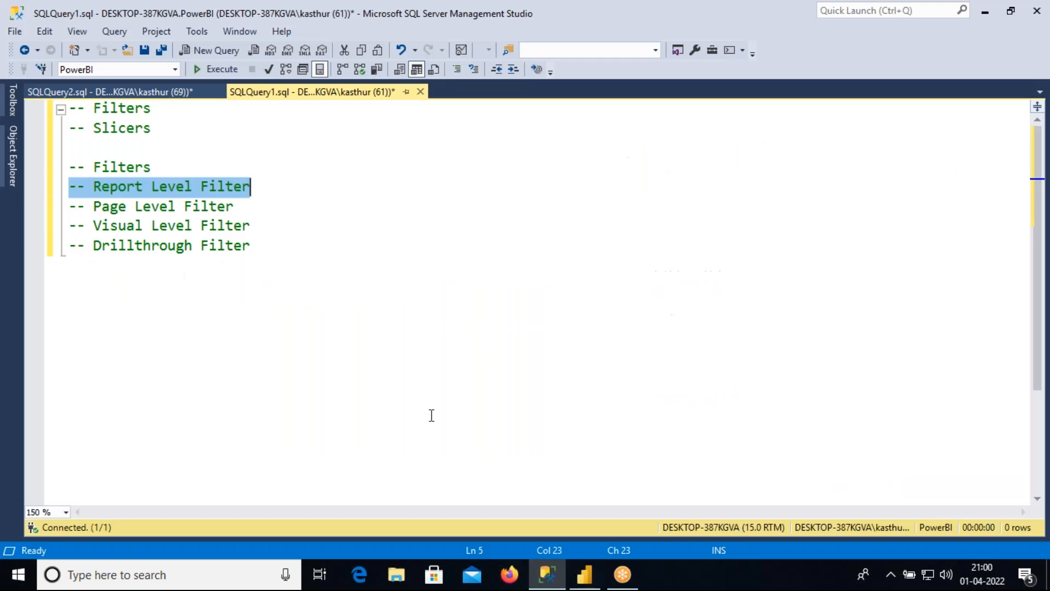
{"action": "left_click_drag", "start_coordinate": [253, 227], "coordinate": [60, 190]}
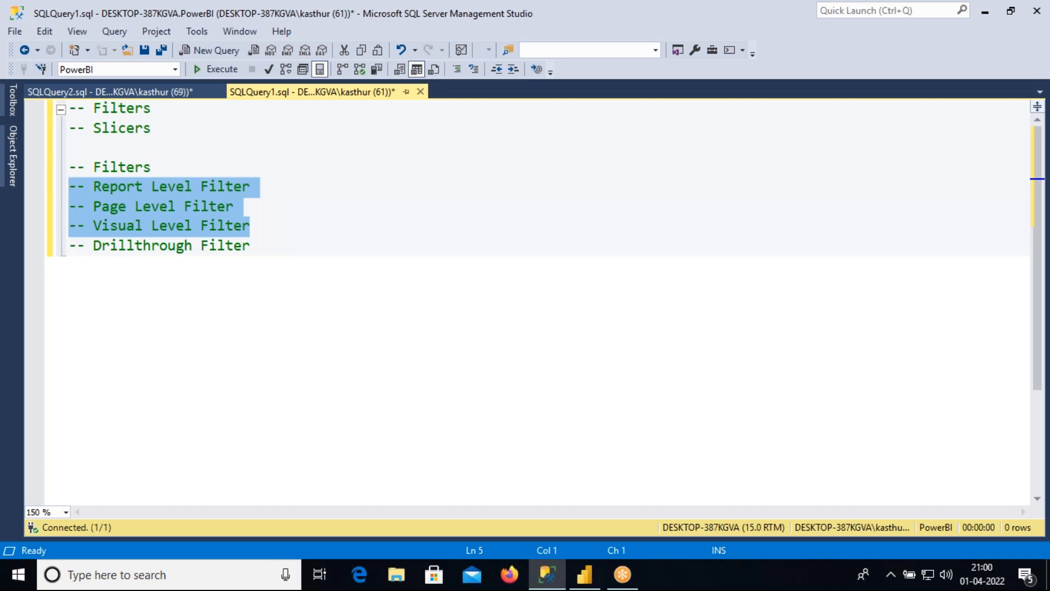
{"action": "left_click_drag", "start_coordinate": [72, 246], "coordinate": [250, 245]}
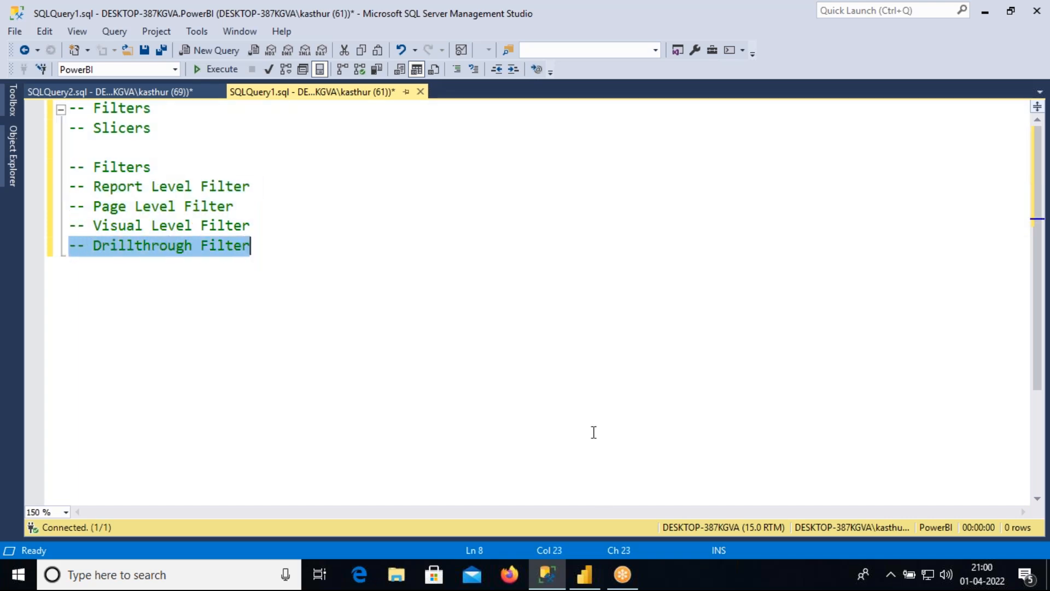
Step: Switch to Power BI and remove the all-pages and page-level DEPTNO filters from Page 1
{"action": "left_click", "coordinate": [585, 574]}
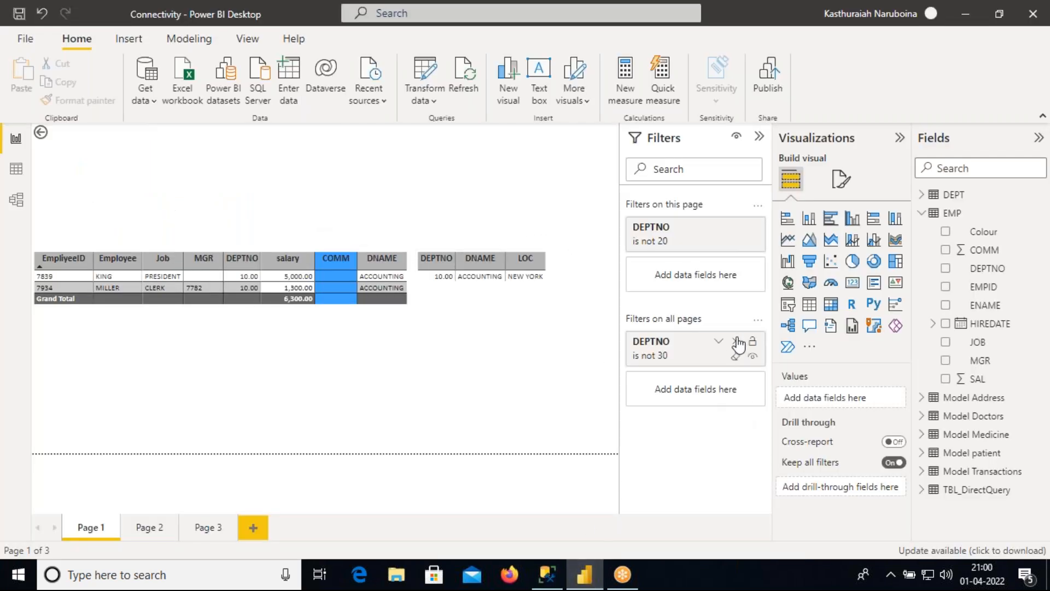
{"action": "left_click", "coordinate": [740, 340]}
{"action": "left_click", "coordinate": [740, 227]}
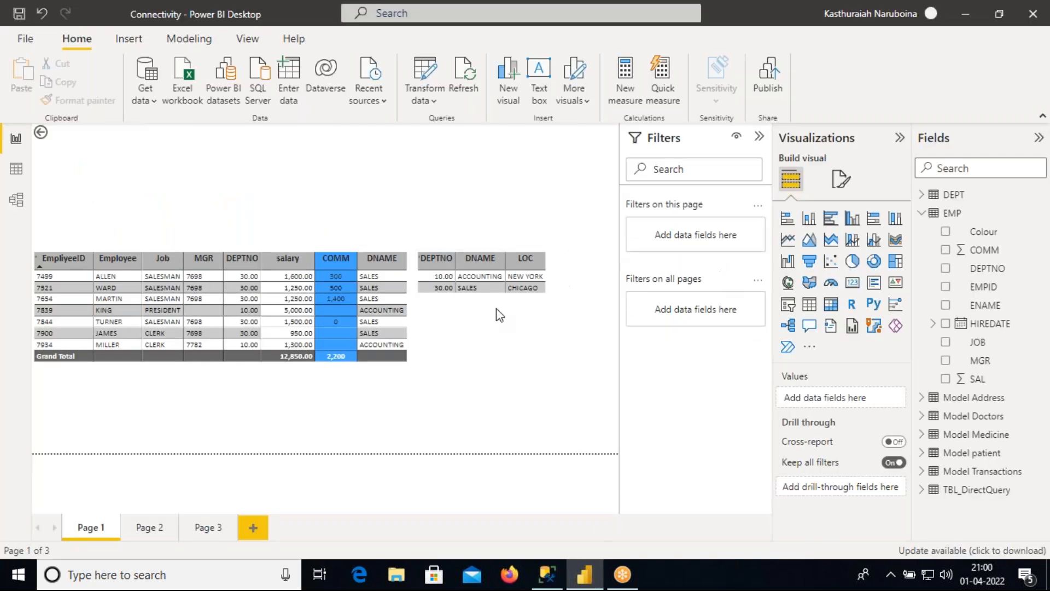
Step: Reset the employee table's Job filter to include every job, including MANAGER, and collapse the filter area
{"action": "left_click", "coordinate": [376, 429]}
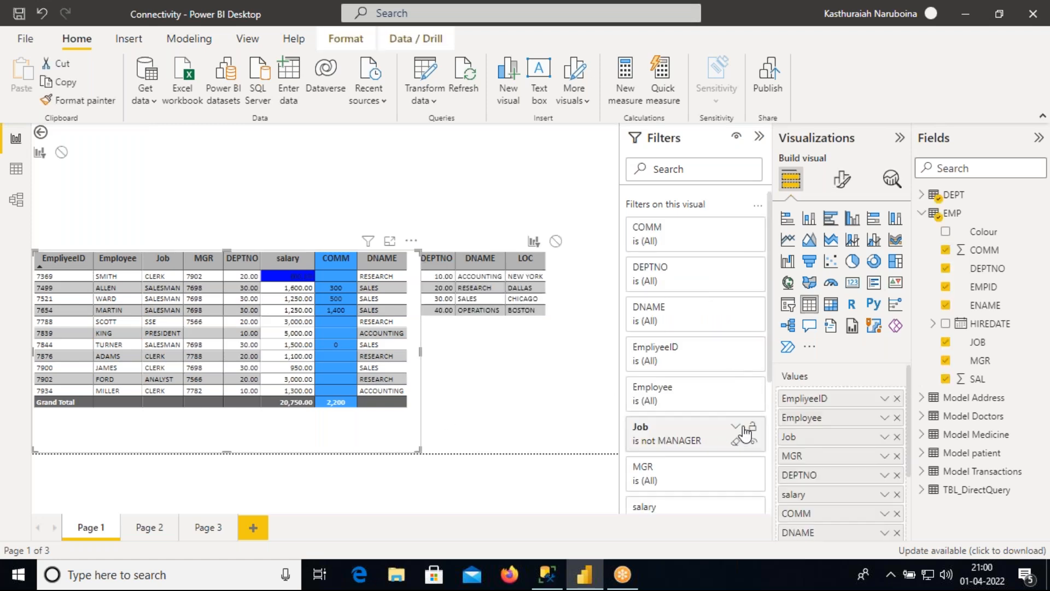
{"action": "left_click", "coordinate": [736, 428]}
{"action": "scroll", "coordinate": [706, 471], "scroll_direction": "down", "scroll_amount": 5}
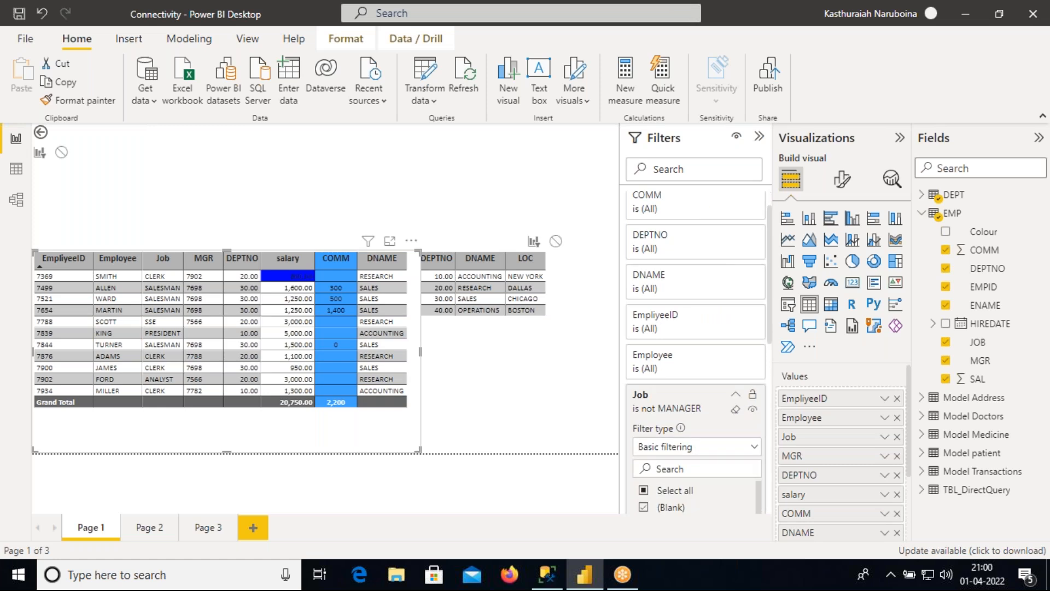
{"action": "scroll", "coordinate": [771, 377], "scroll_direction": "up", "scroll_amount": 5}
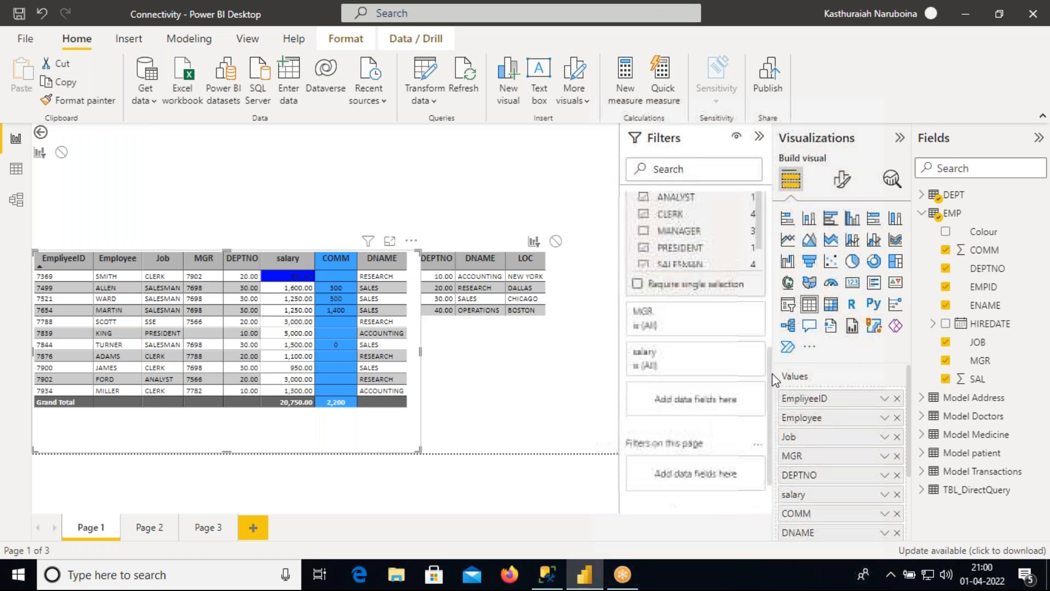
{"action": "left_click", "coordinate": [675, 225]}
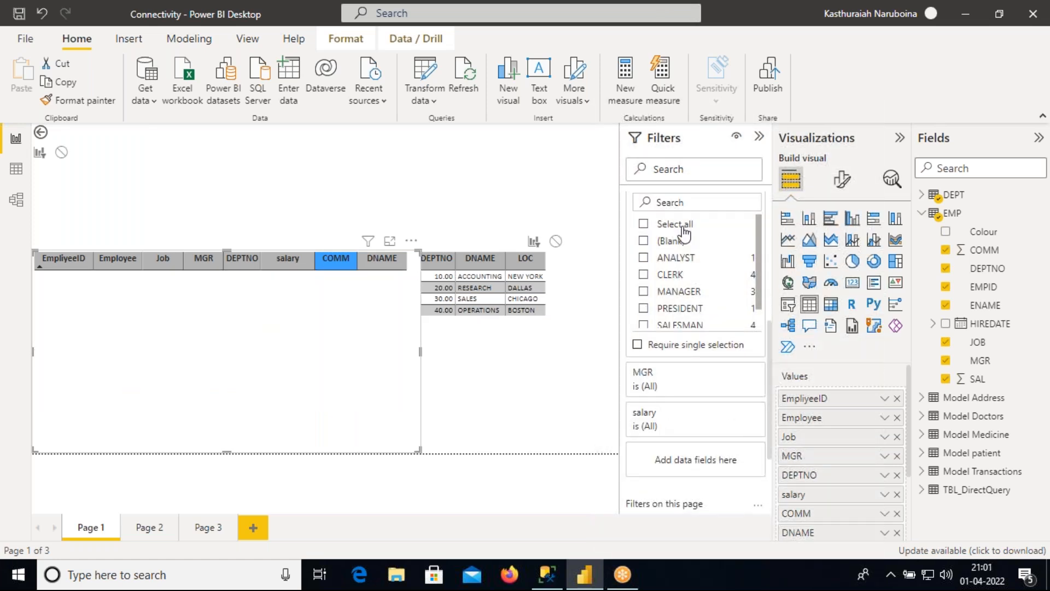
{"action": "left_click", "coordinate": [407, 211]}
{"action": "left_click", "coordinate": [760, 138]}
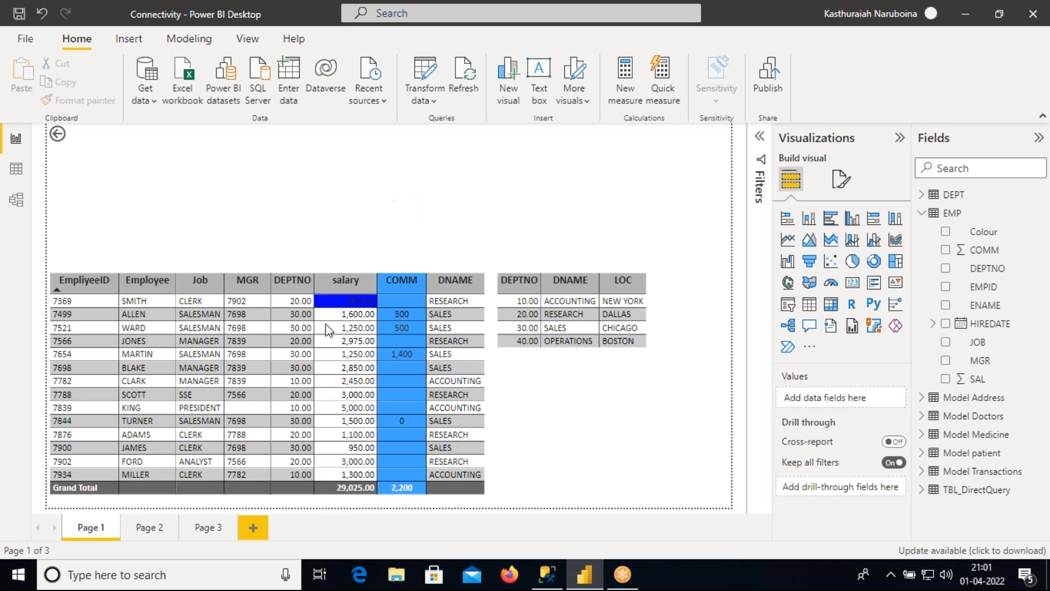
Step: On Page 2, inspect the SAL figures of each DEPTNO pie slice and cross-filter the page by DEPTNO 10
{"action": "left_click", "coordinate": [144, 531]}
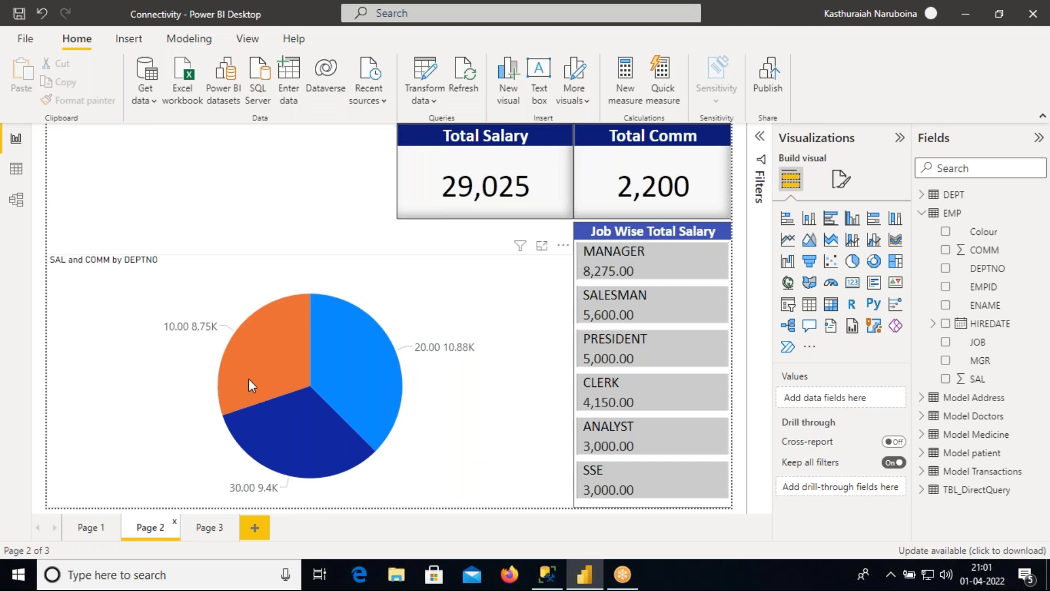
{"action": "mouse_move", "coordinate": [335, 354]}
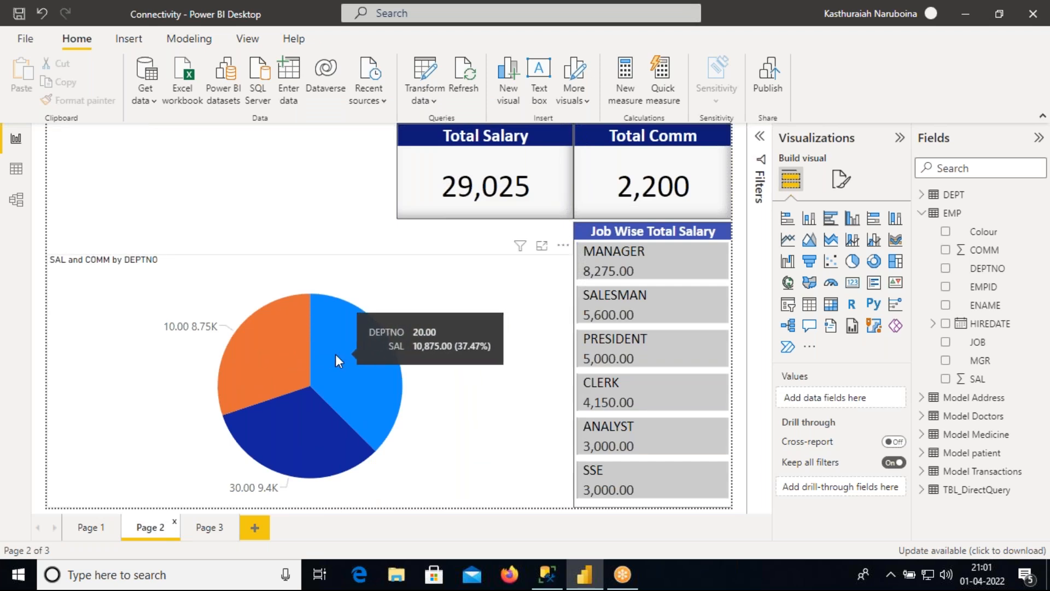
{"action": "mouse_move", "coordinate": [284, 348]}
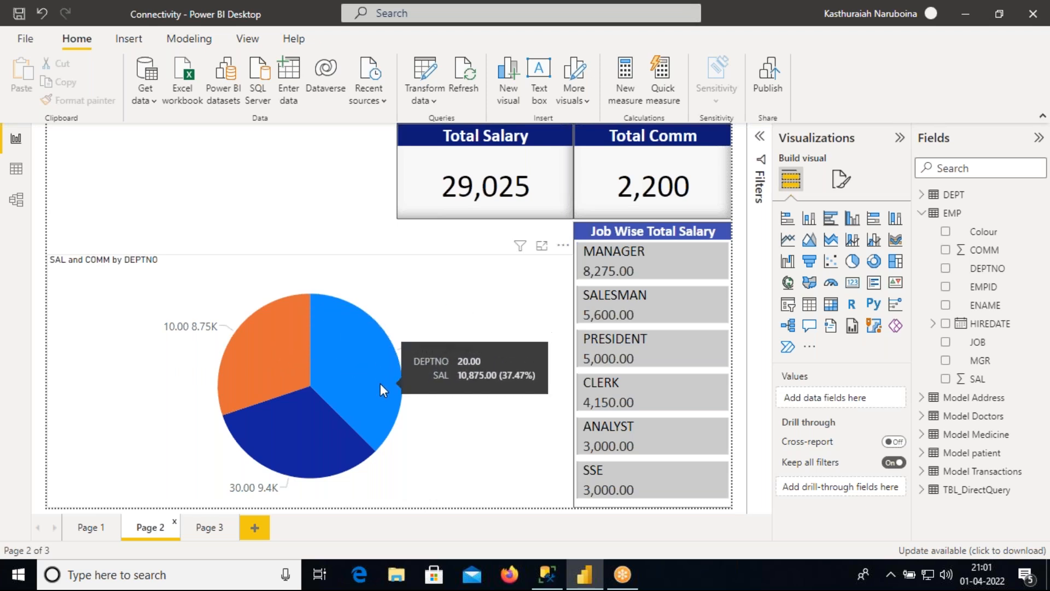
{"action": "mouse_move", "coordinate": [322, 434]}
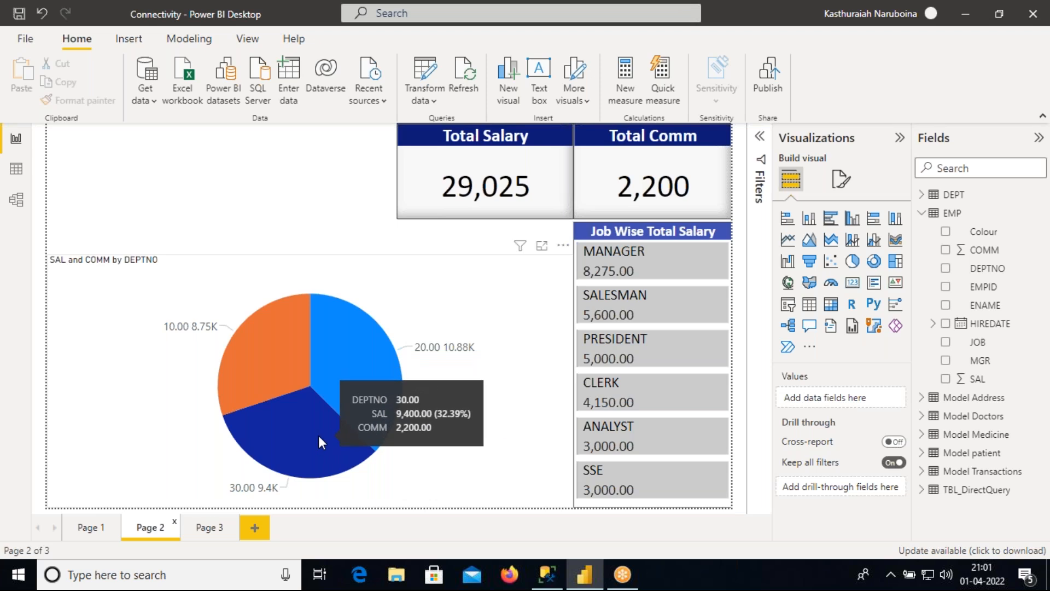
{"action": "left_click", "coordinate": [268, 349]}
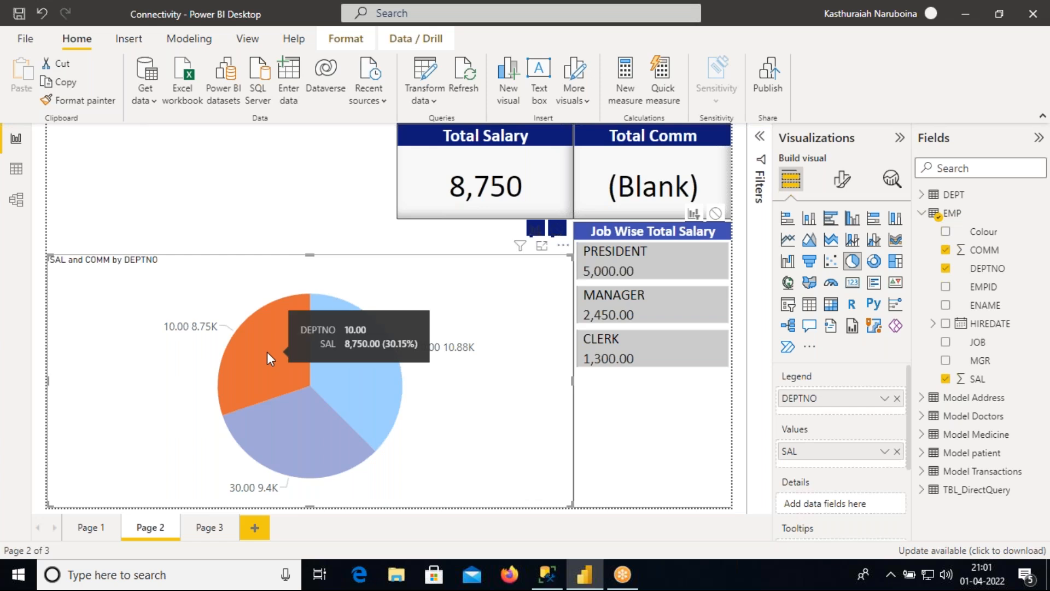
Step: Rename Page 1 as Emp Details
{"action": "left_click", "coordinate": [86, 530]}
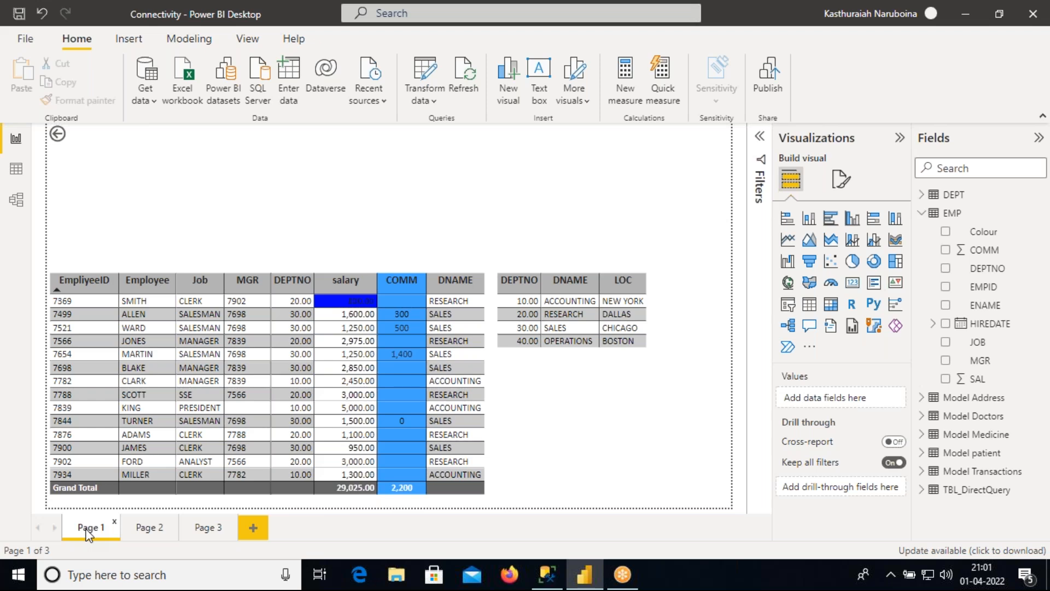
{"action": "right_click", "coordinate": [86, 530]}
{"action": "left_click", "coordinate": [123, 483]}
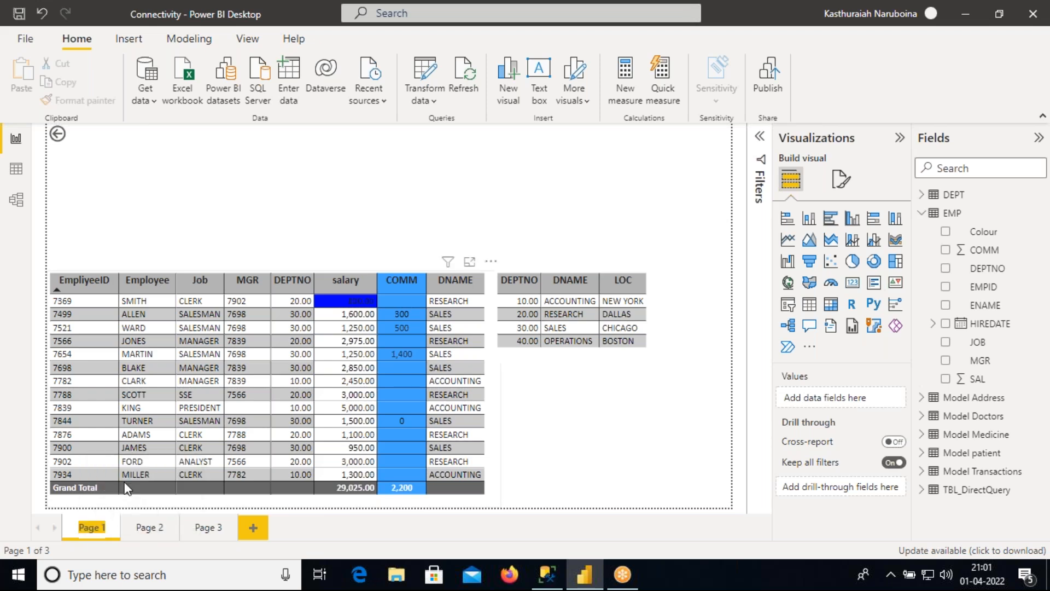
{"action": "type", "text": "eMP"}
{"action": "key", "text": "BackSpace"}
{"action": "key", "text": "BackSpace"}
{"action": "key", "text": "BackSpace"}
{"action": "type", "text": "Emp Details"}
{"action": "key", "text": "Return"}
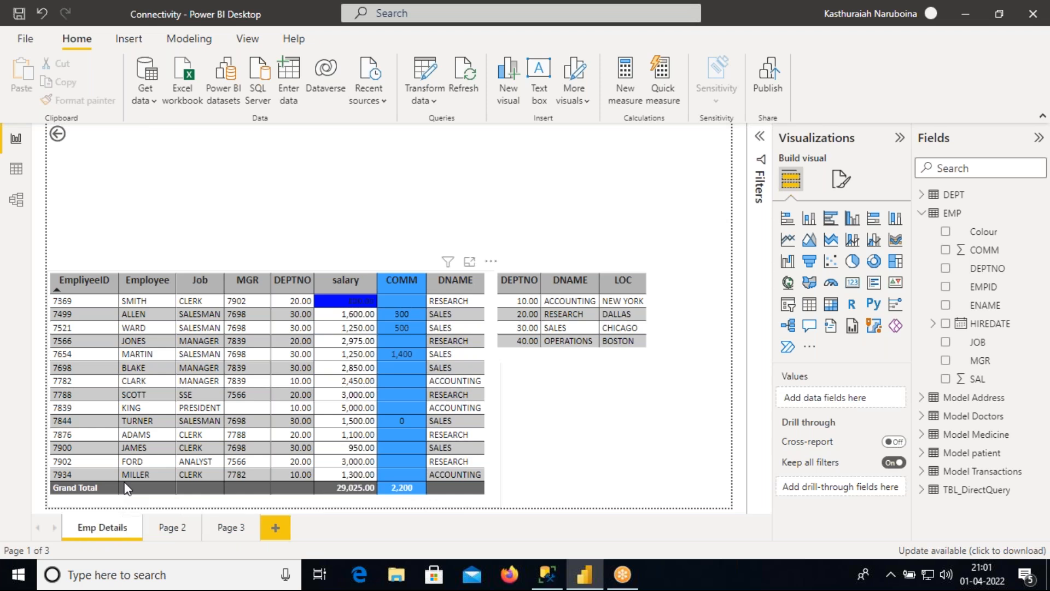
Step: Rename Page 2 as Summary
{"action": "left_click", "coordinate": [164, 528]}
{"action": "right_click", "coordinate": [164, 527]}
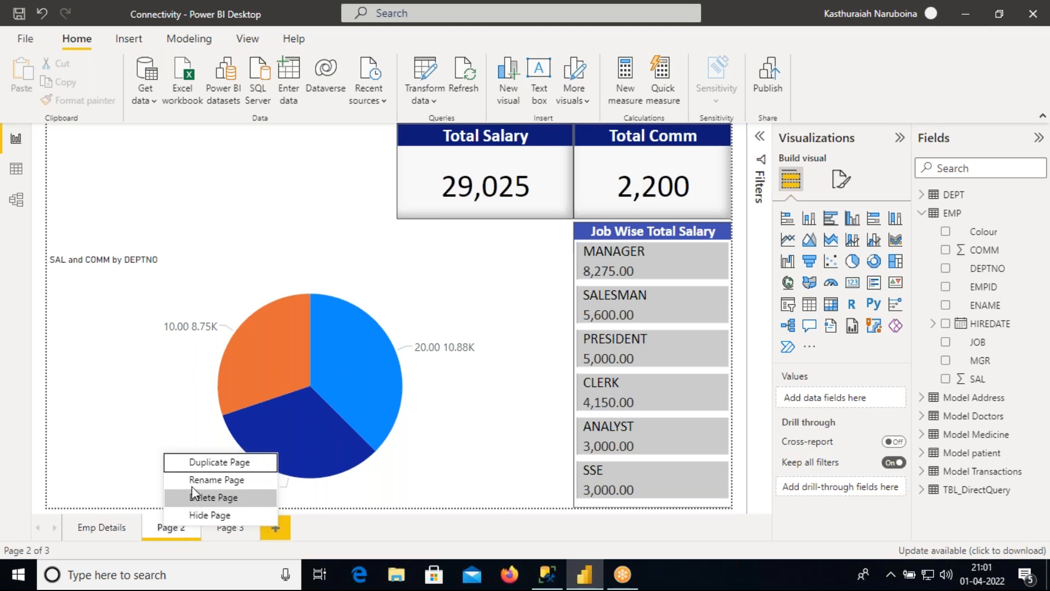
{"action": "left_click", "coordinate": [195, 483]}
{"action": "type", "text": "Summary"}
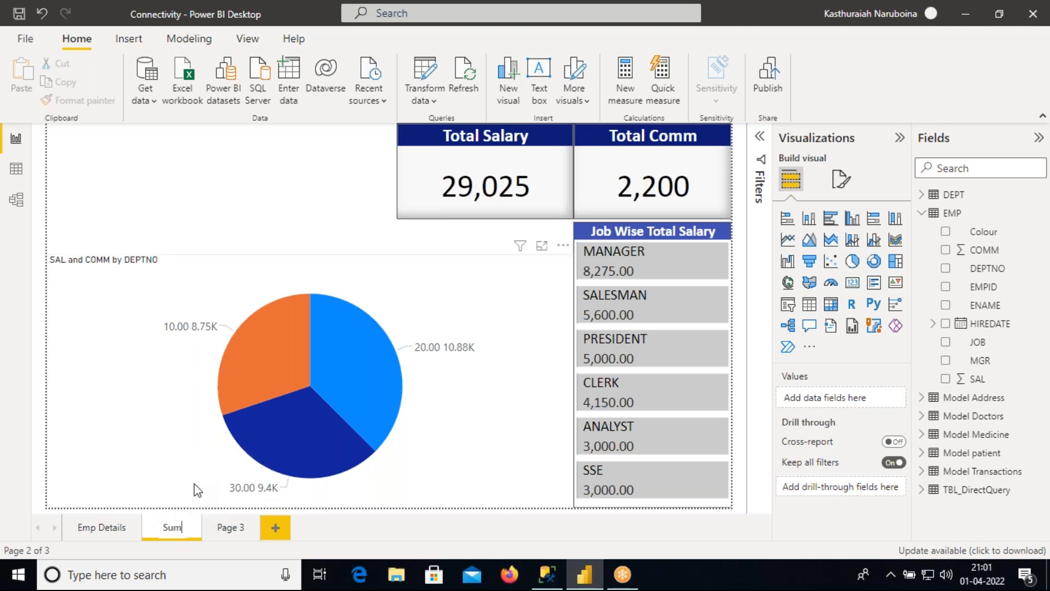
{"action": "key", "text": "Return"}
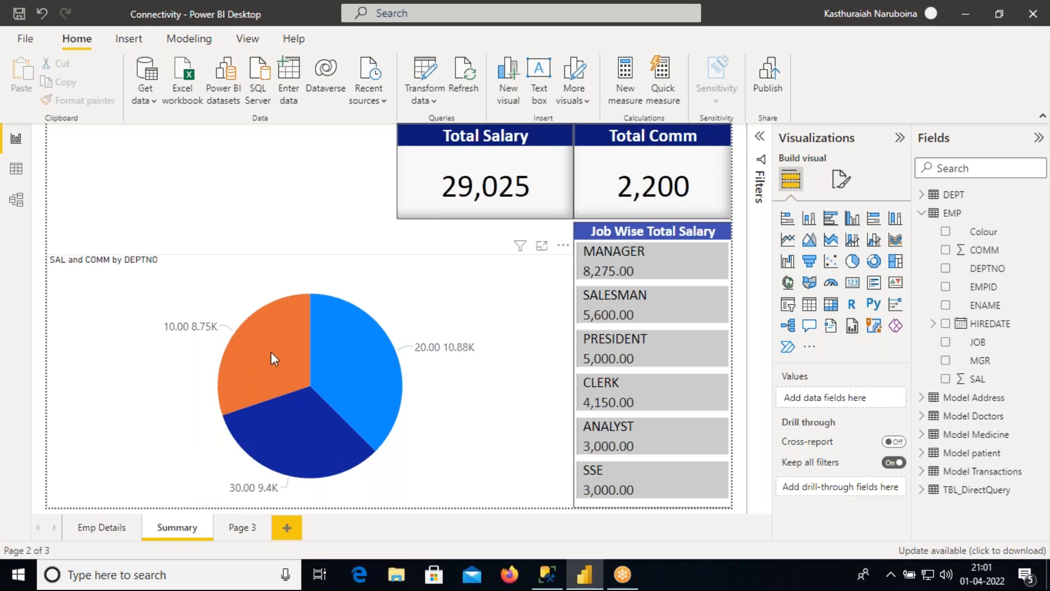
Step: Cross-filter the Summary page by the DEPTNO 10 slice and compare it with the employee rows on Emp Details
{"action": "mouse_move", "coordinate": [267, 368]}
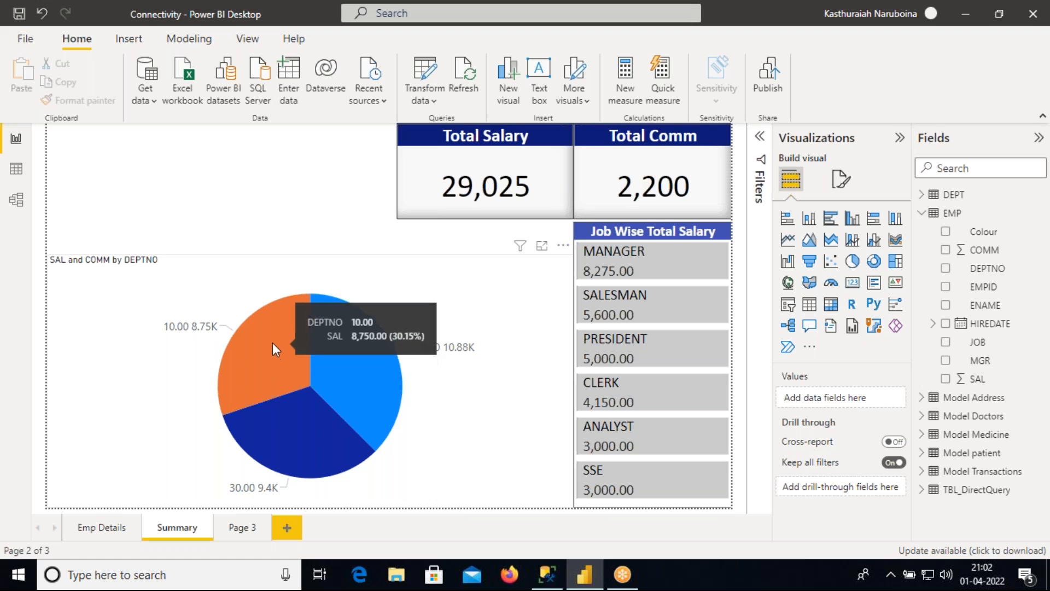
{"action": "left_click", "coordinate": [273, 342]}
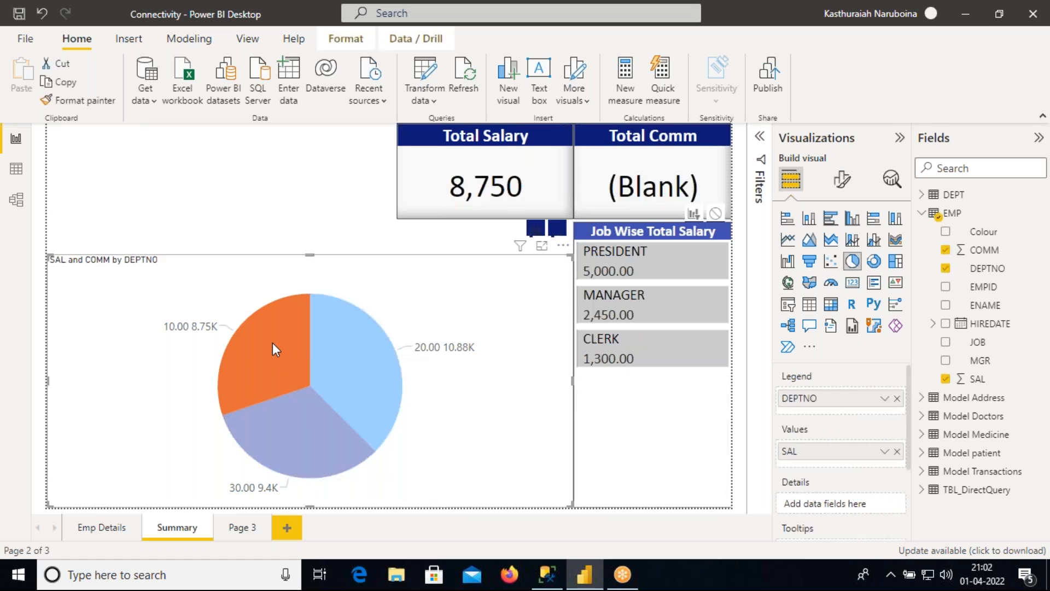
{"action": "left_click", "coordinate": [104, 526]}
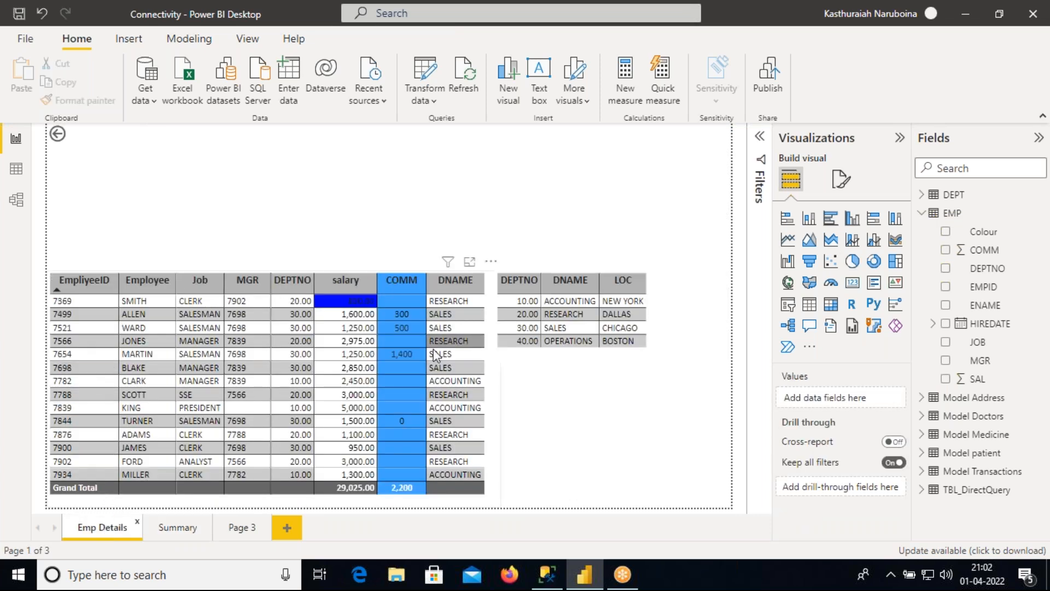
{"action": "left_click", "coordinate": [185, 527]}
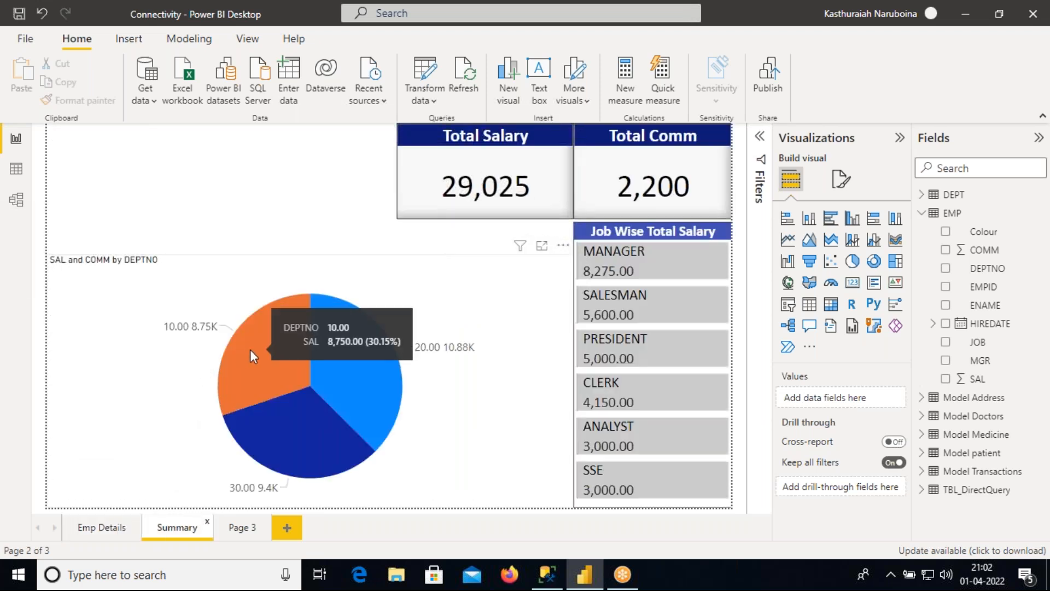
{"action": "left_click", "coordinate": [103, 529]}
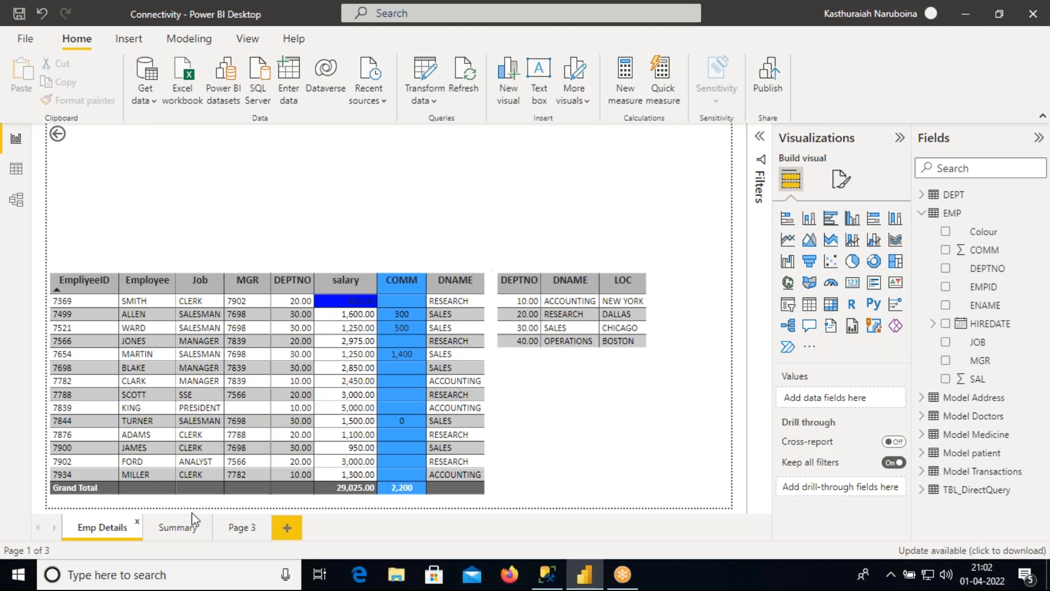
{"action": "left_click", "coordinate": [186, 528]}
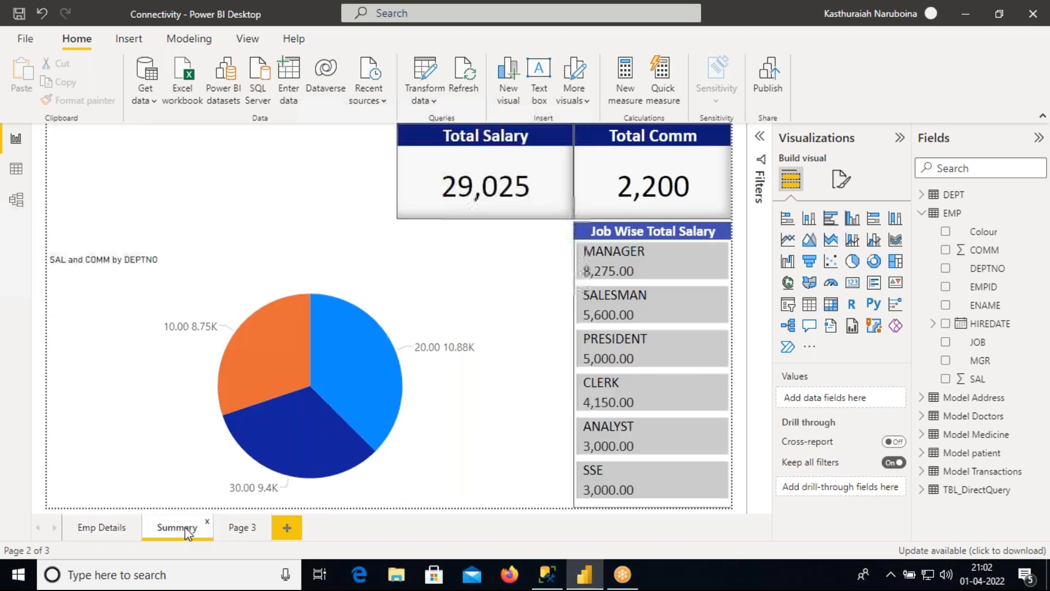
{"action": "mouse_move", "coordinate": [265, 347]}
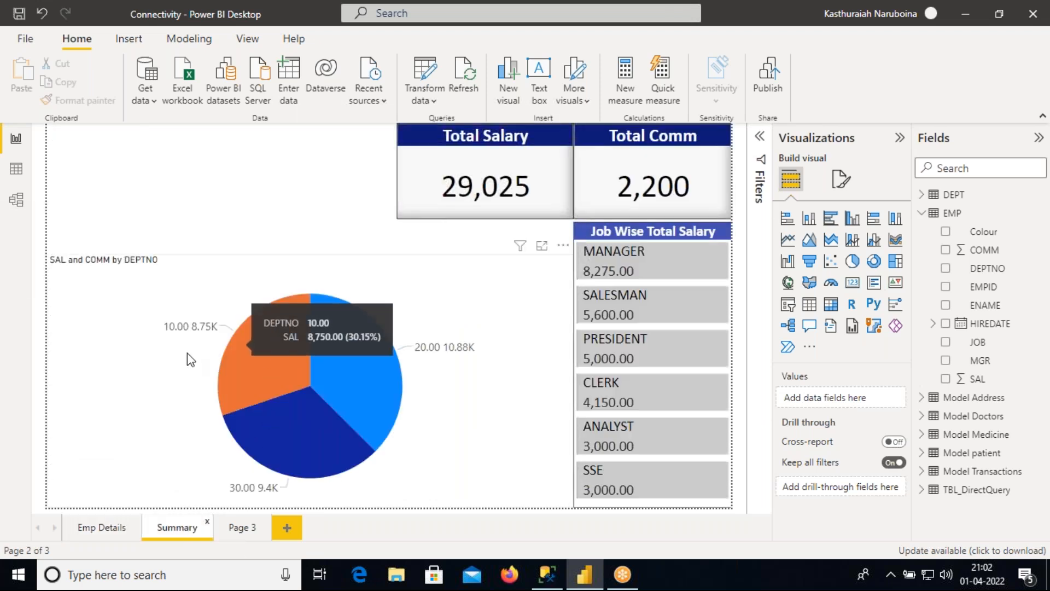
Step: Add DEPTNO from the EMP table as a drill-through field on the Emp Details page and collapse its filter card
{"action": "left_click", "coordinate": [100, 528]}
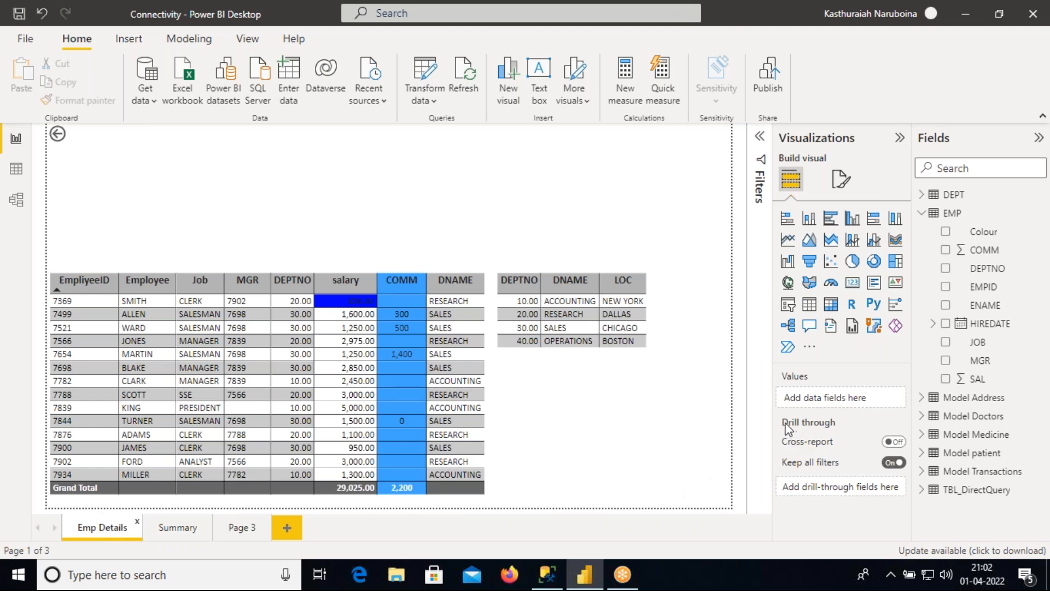
{"action": "left_click", "coordinate": [893, 442]}
{"action": "left_click", "coordinate": [894, 443]}
{"action": "left_click_drag", "start_coordinate": [993, 270], "coordinate": [893, 488]}
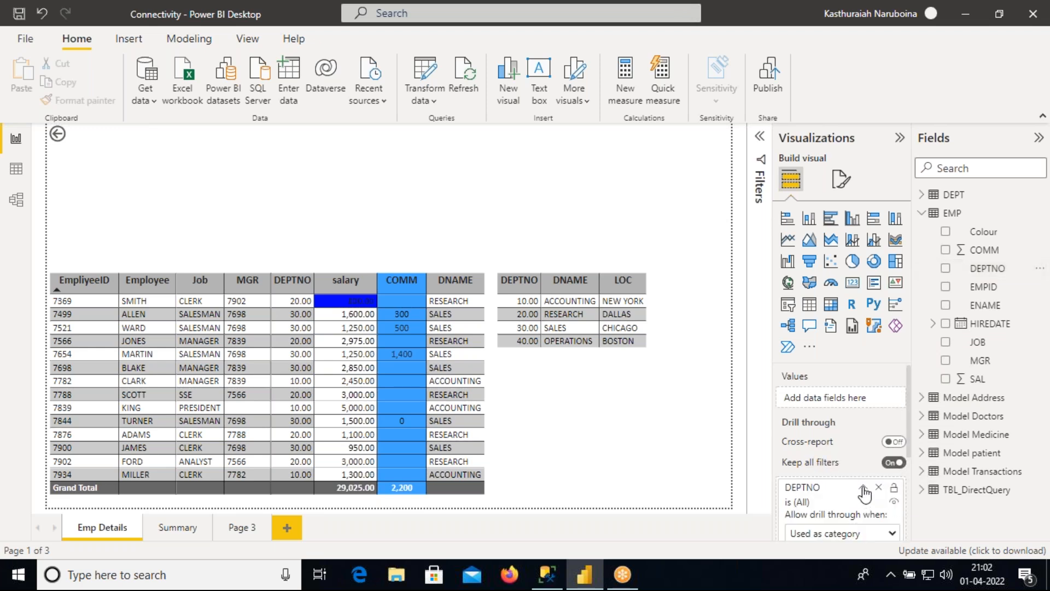
{"action": "left_click", "coordinate": [864, 487]}
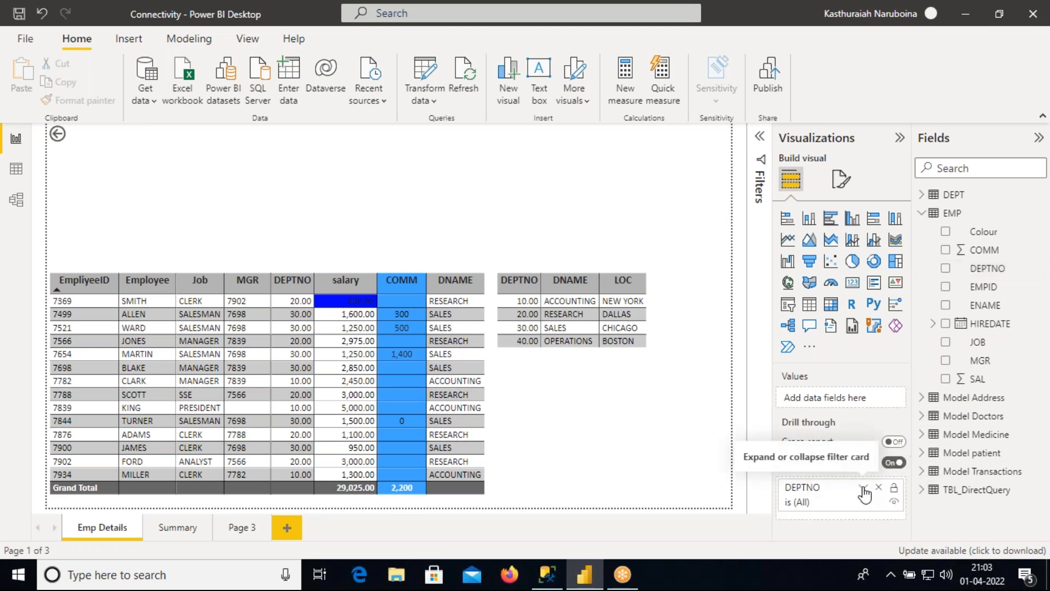
Step: Check the DEPTNO 10 and 30 slices on Summary for the drill-through hint, comparing with the Emp Details page
{"action": "left_click", "coordinate": [174, 527]}
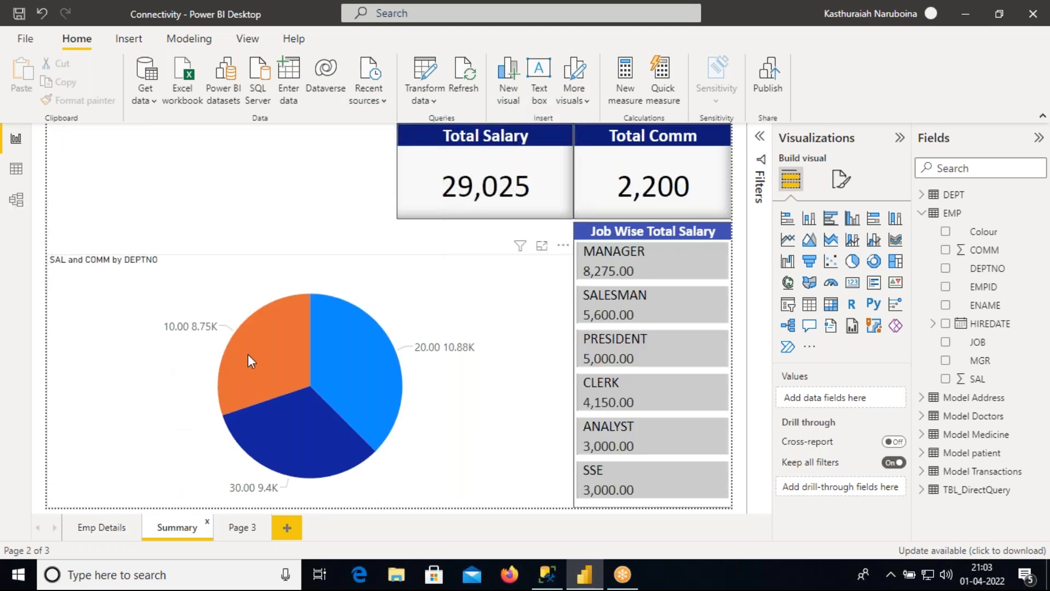
{"action": "mouse_move", "coordinate": [248, 356]}
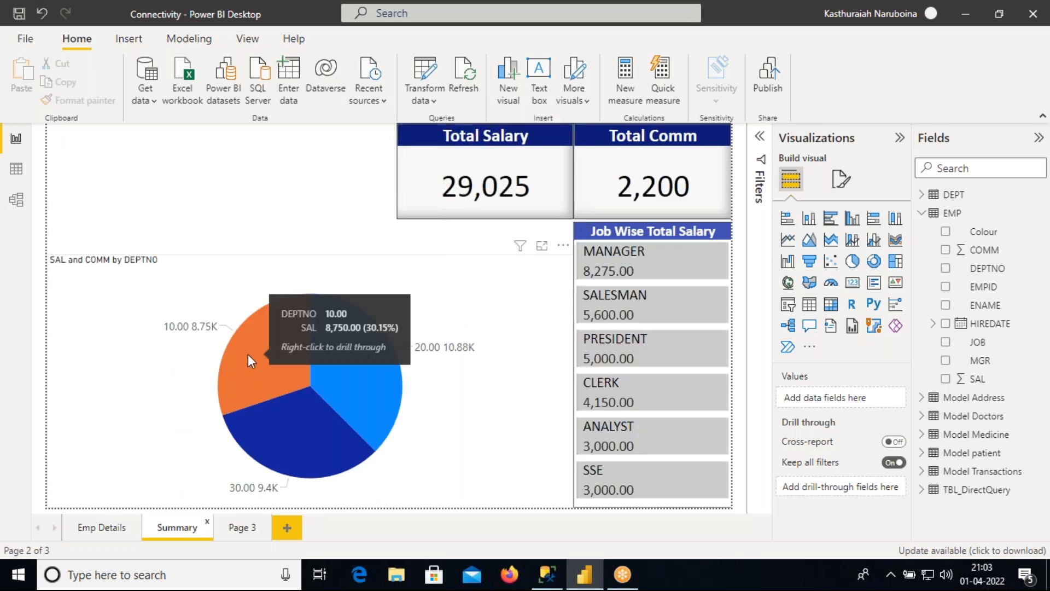
{"action": "left_click", "coordinate": [103, 526]}
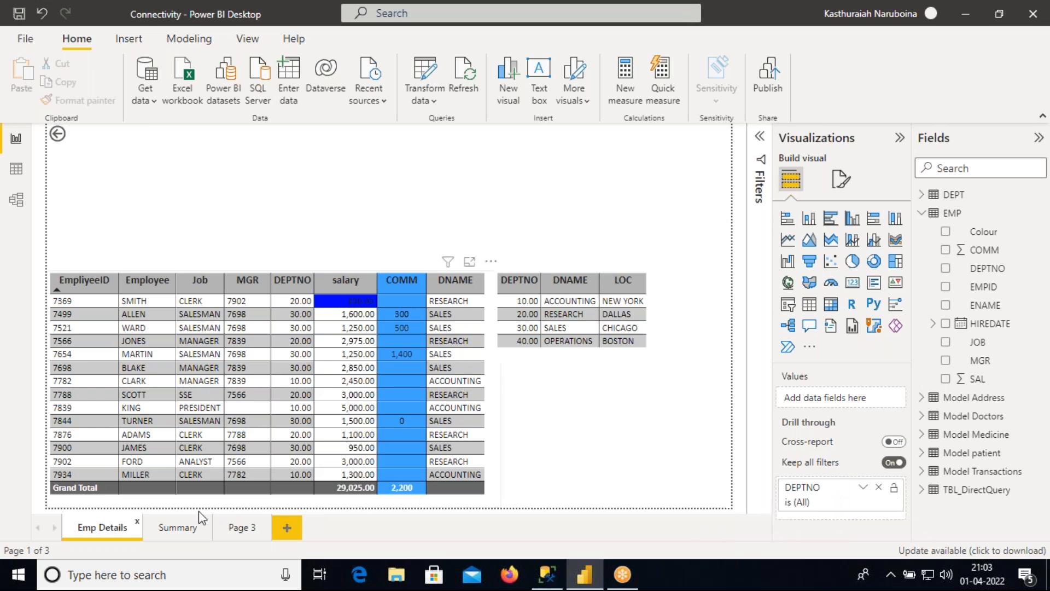
{"action": "left_click", "coordinate": [184, 527]}
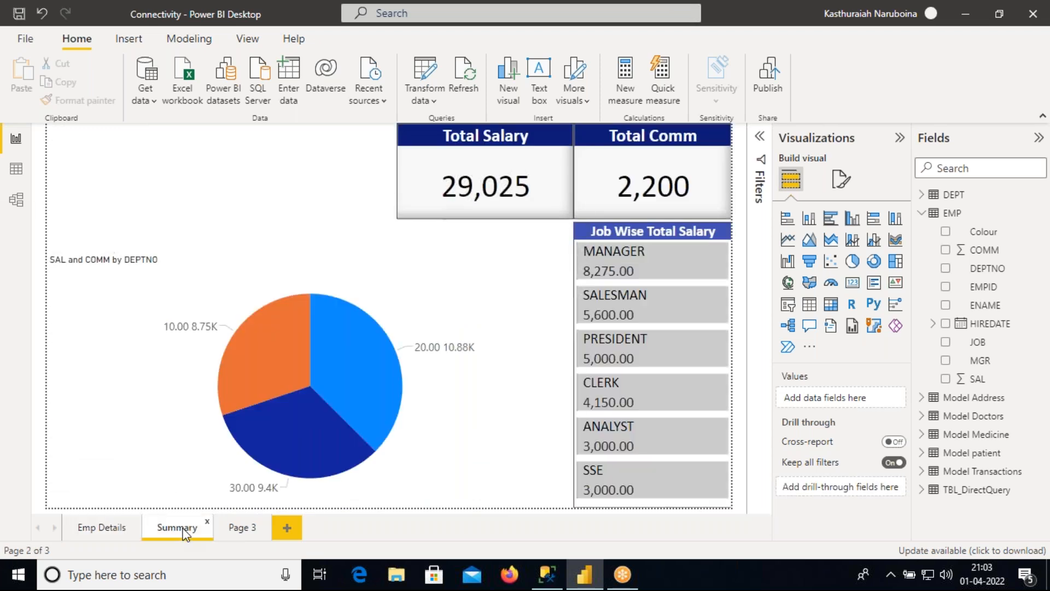
{"action": "mouse_move", "coordinate": [267, 406]}
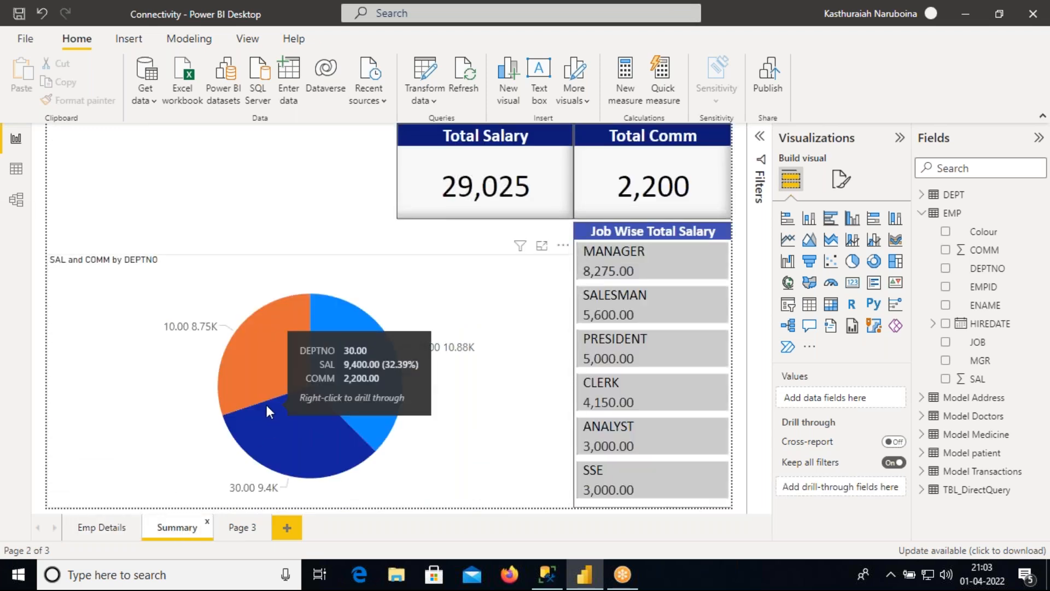
{"action": "left_click", "coordinate": [109, 529]}
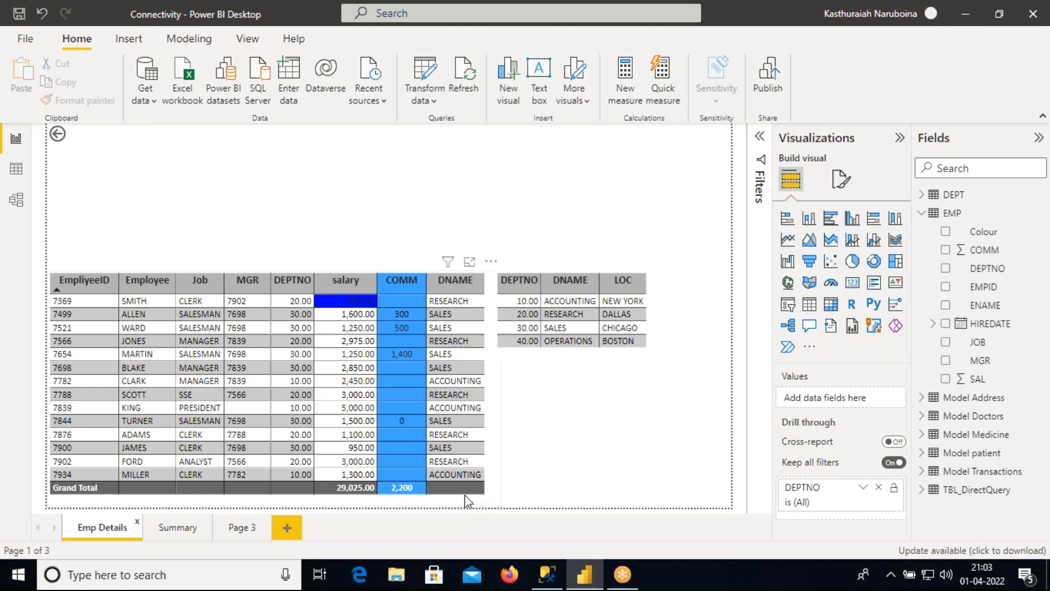
Step: View the drill-through targets of the DEPTNO 10 slice on Summary, then highlight the matching Emp Details page name
{"action": "left_click", "coordinate": [175, 528]}
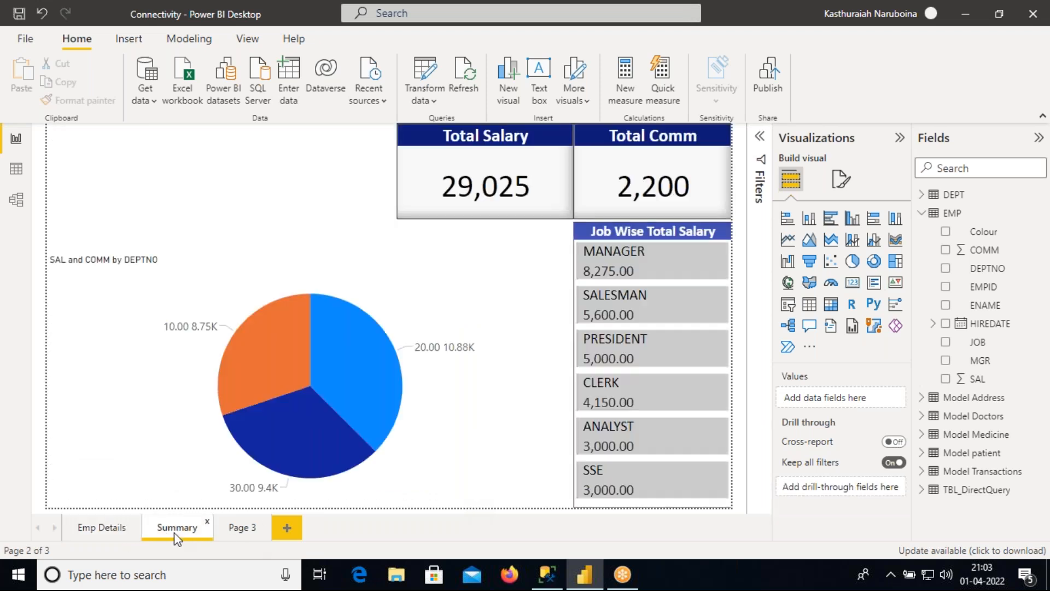
{"action": "right_click", "coordinate": [264, 354]}
{"action": "mouse_move", "coordinate": [317, 464]}
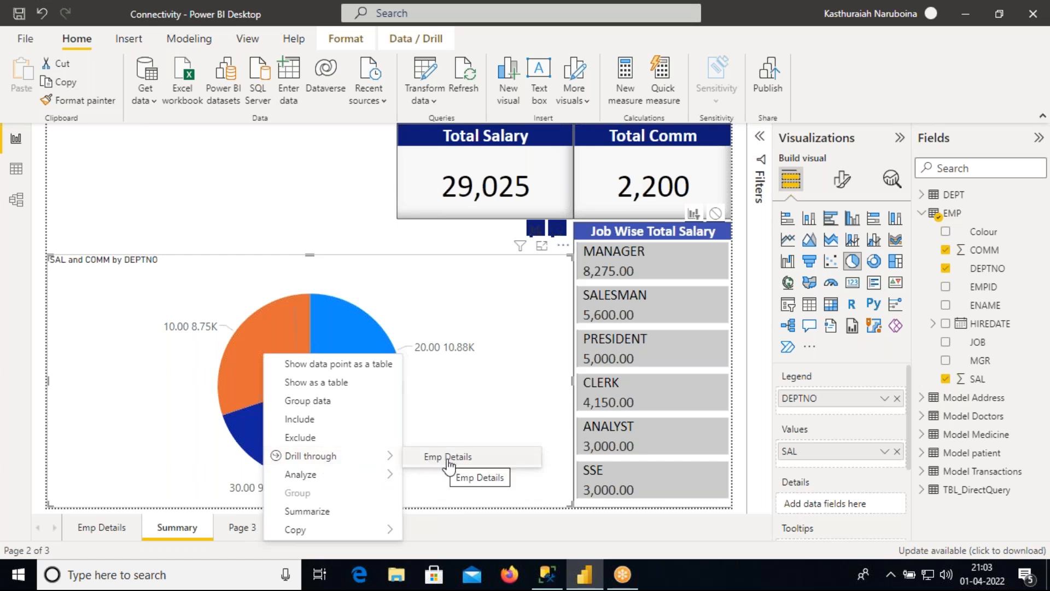
{"action": "double_click", "coordinate": [112, 527]}
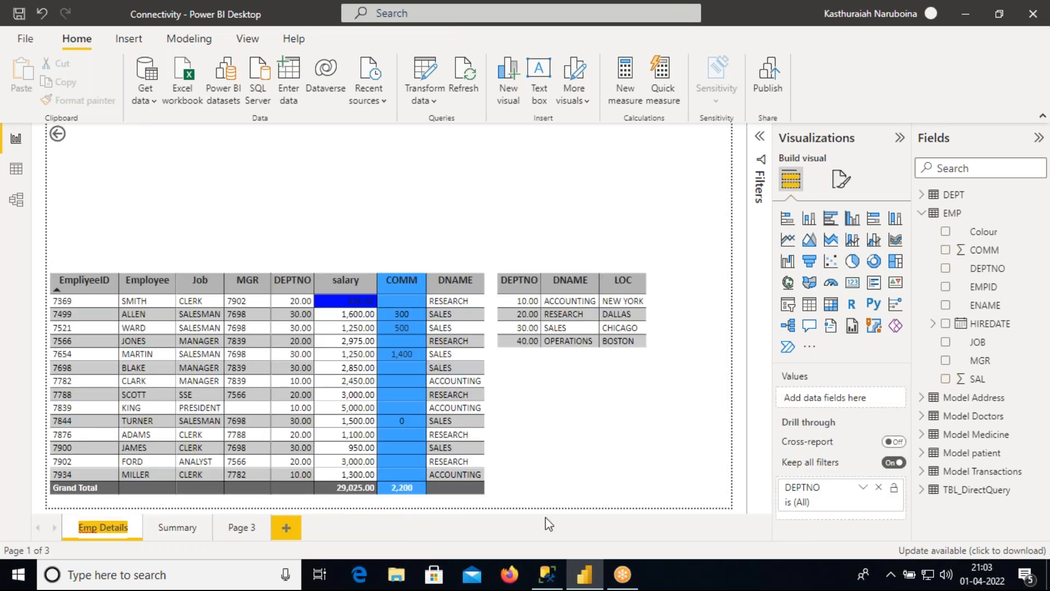
Step: Add DEPTNO from the EMP table as a drill-through field on Page 3 and collapse its filter card
{"action": "left_click", "coordinate": [245, 526]}
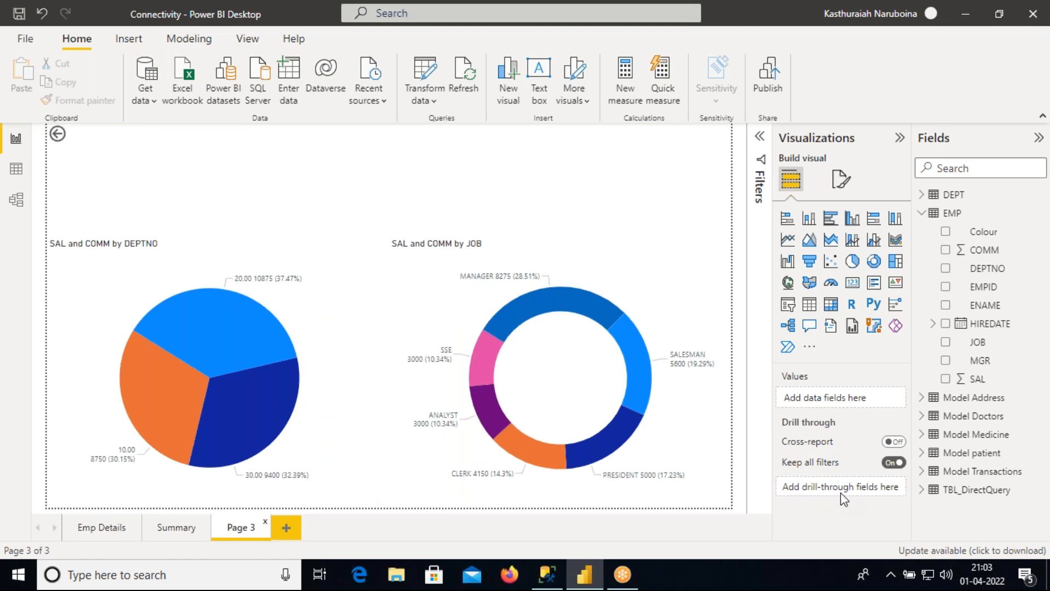
{"action": "left_click_drag", "start_coordinate": [988, 269], "coordinate": [866, 488]}
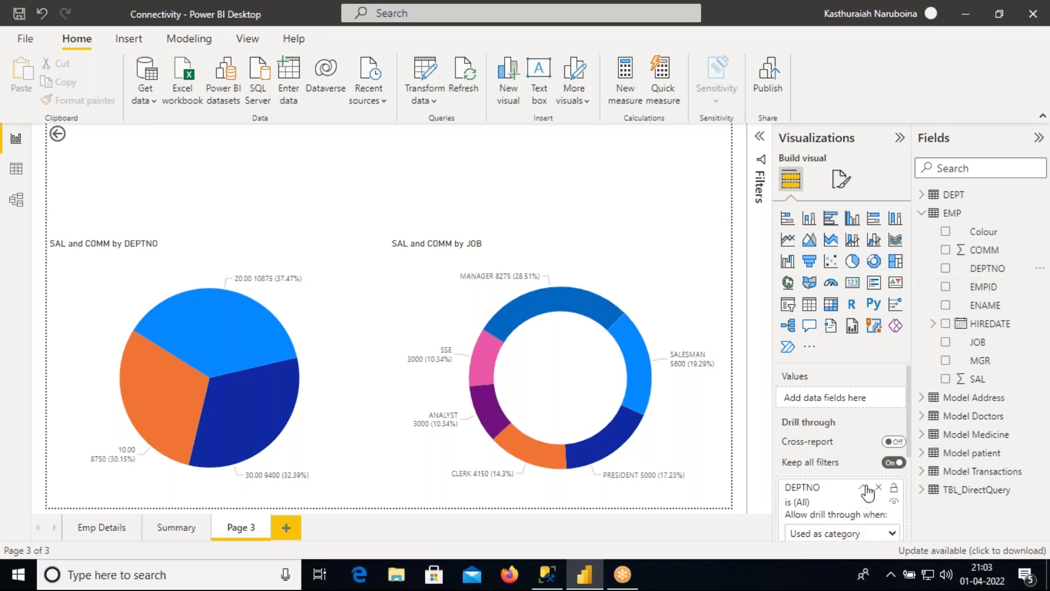
{"action": "left_click", "coordinate": [863, 487]}
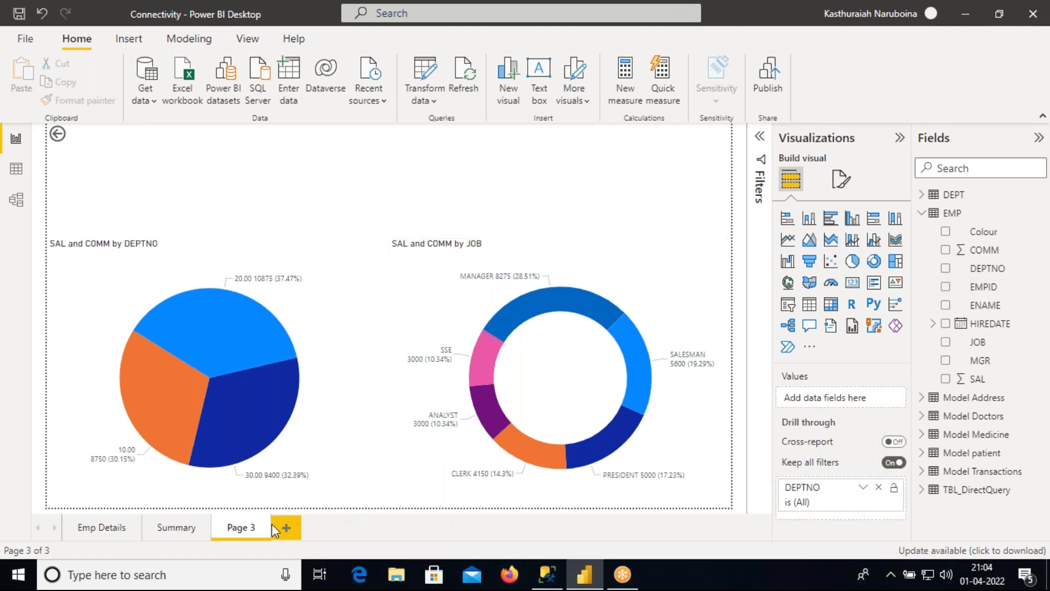
Step: Drill through from the DEPTNO 10 slice of the Summary pie chart to the Emp Details page
{"action": "left_click", "coordinate": [186, 532]}
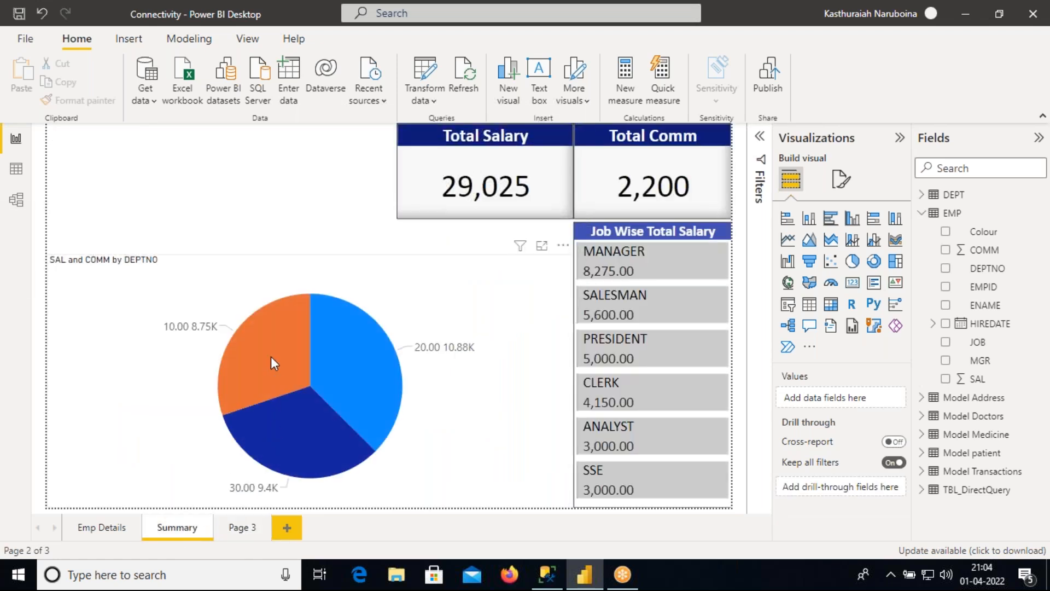
{"action": "right_click", "coordinate": [271, 360]}
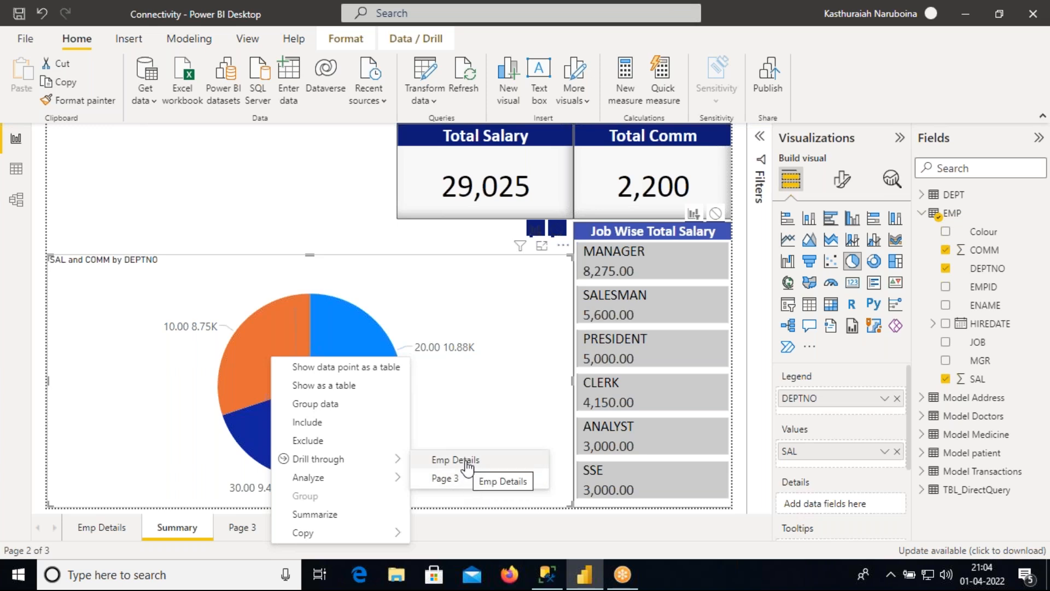
{"action": "left_click", "coordinate": [467, 461]}
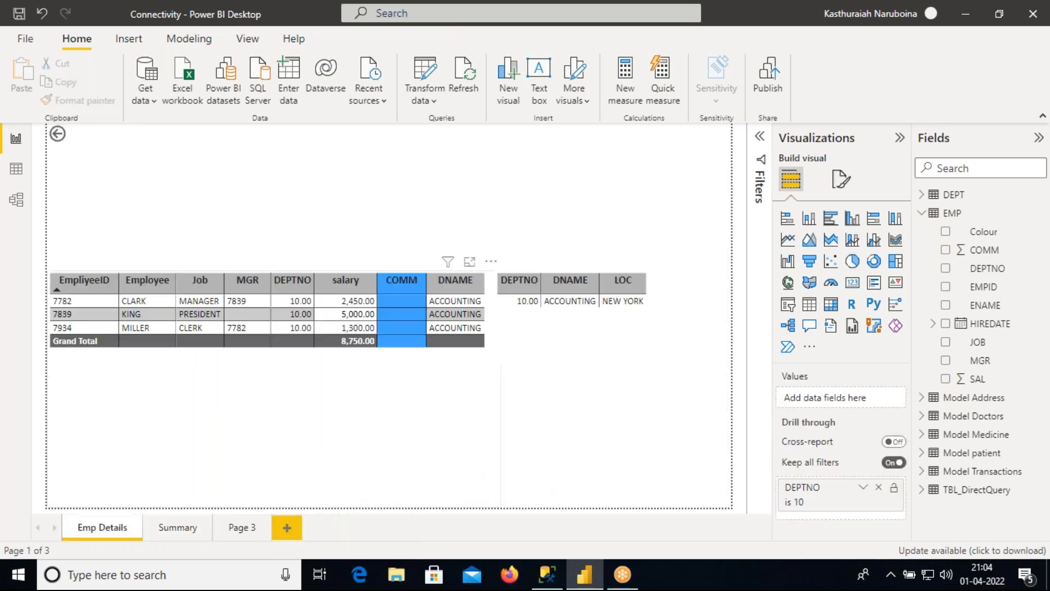
Step: Drill through from the DEPTNO 20 slice on Summary to Emp Details and examine the filtered rows and drill-through filter
{"action": "left_click", "coordinate": [181, 530]}
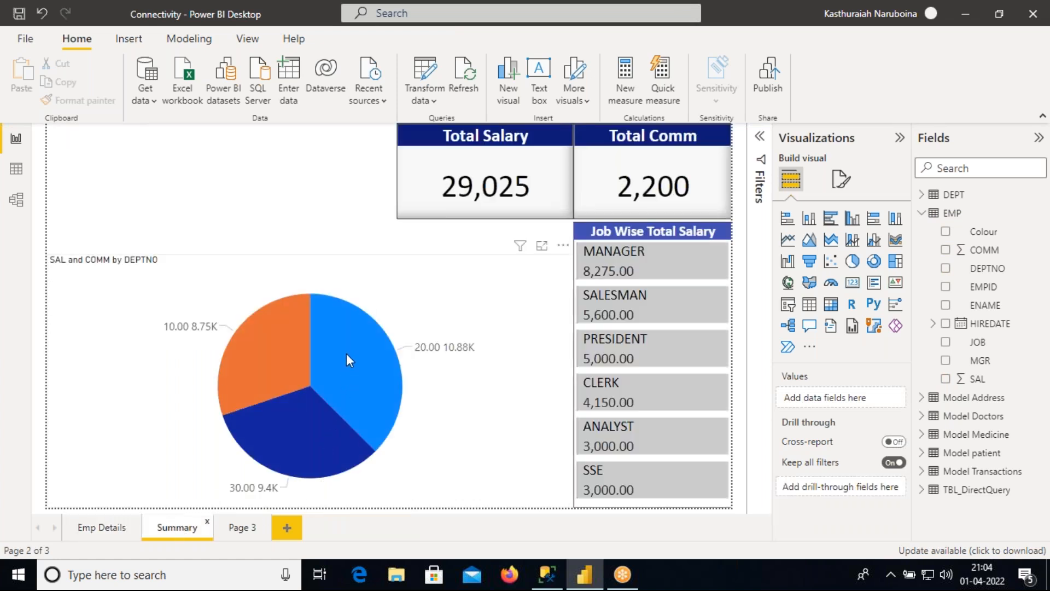
{"action": "right_click", "coordinate": [347, 356]}
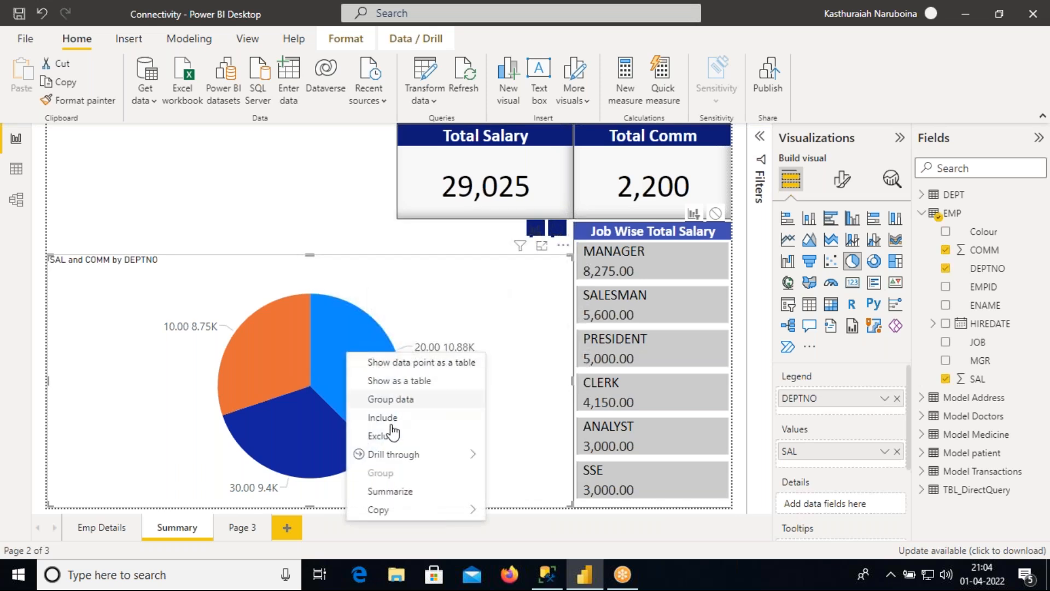
{"action": "mouse_move", "coordinate": [407, 455]}
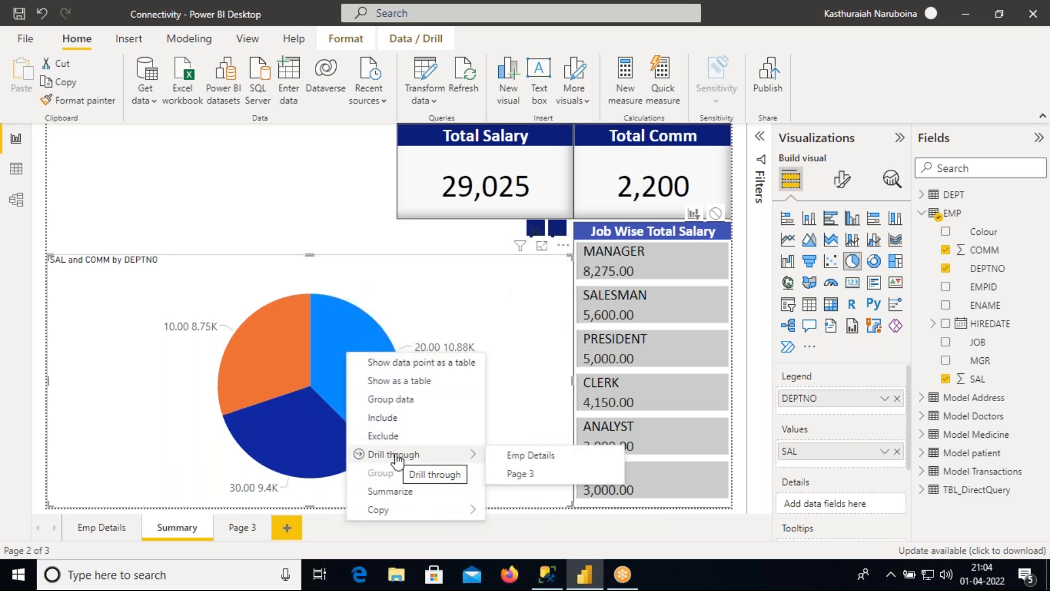
{"action": "left_click", "coordinate": [520, 457]}
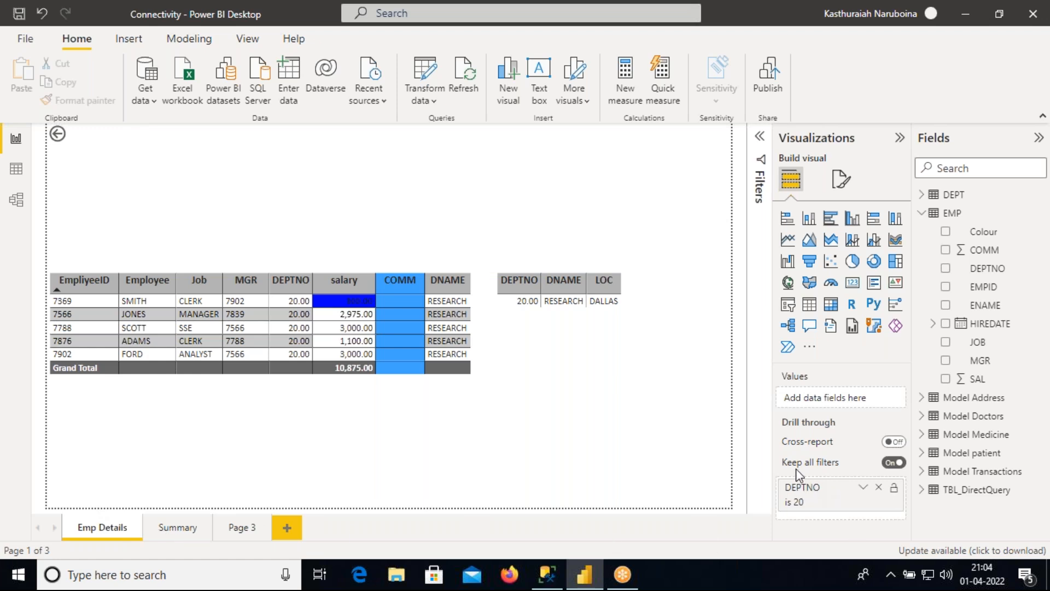
{"action": "mouse_move", "coordinate": [819, 498]}
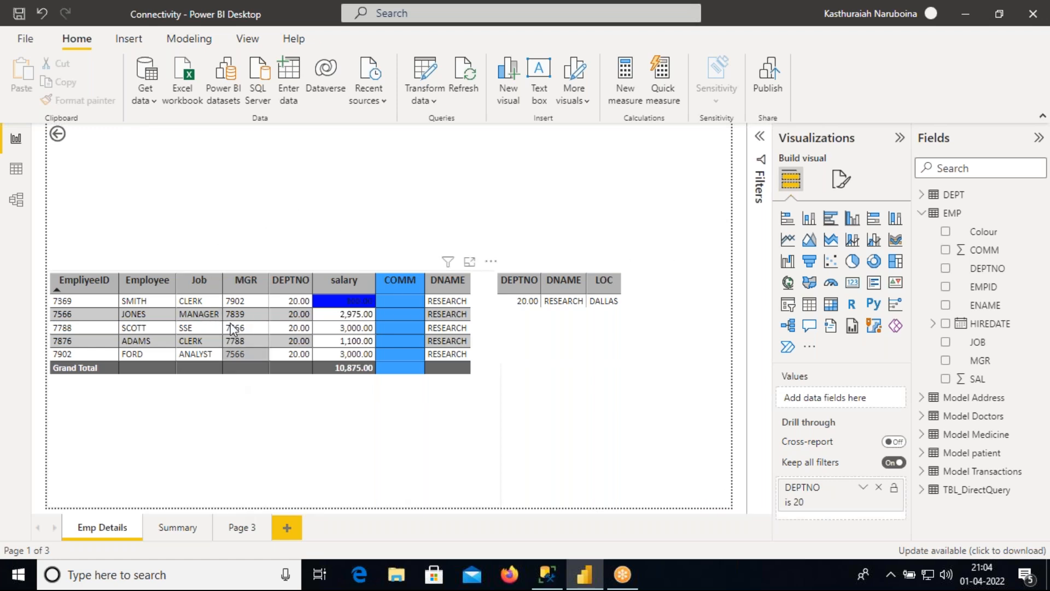
Step: Inspect Page 3's DEPTNO drill-through filter, and drill through to that page from the DEPTNO 20 slice on Summary
{"action": "left_click", "coordinate": [241, 528]}
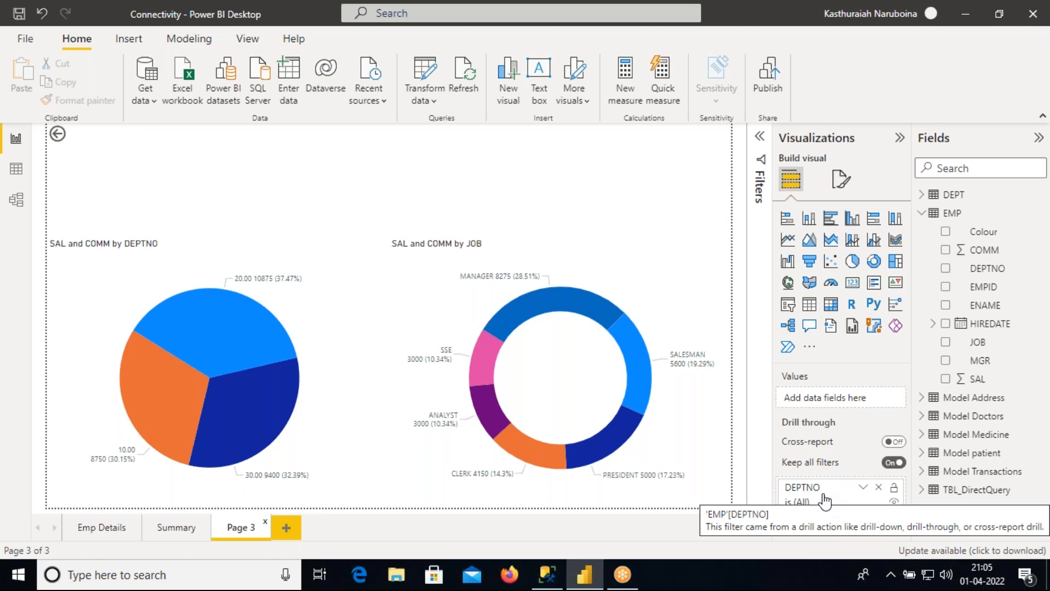
{"action": "left_click", "coordinate": [180, 530]}
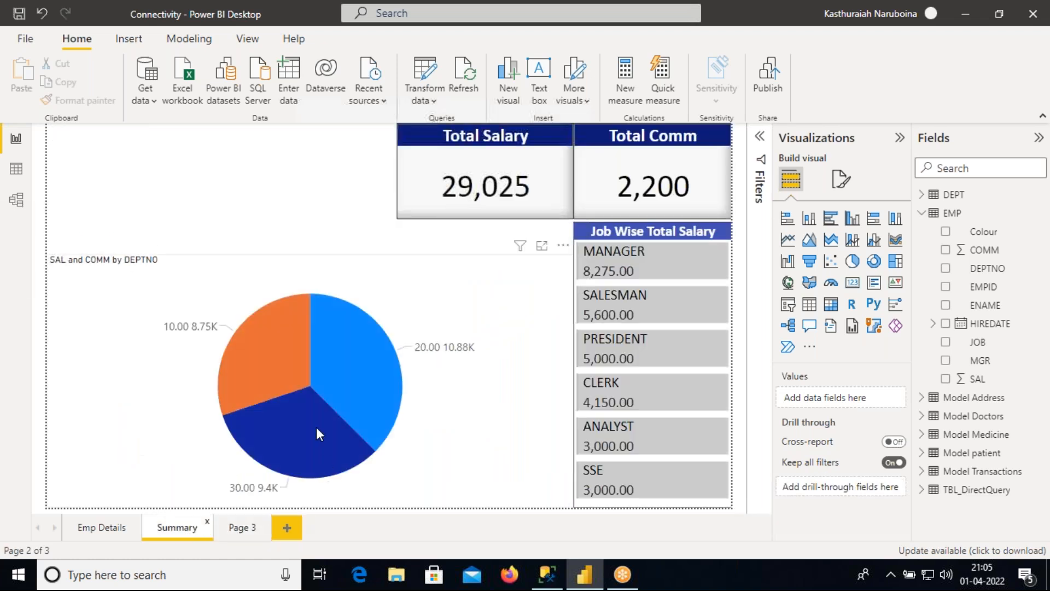
{"action": "right_click", "coordinate": [338, 369]}
{"action": "mouse_move", "coordinate": [446, 480]}
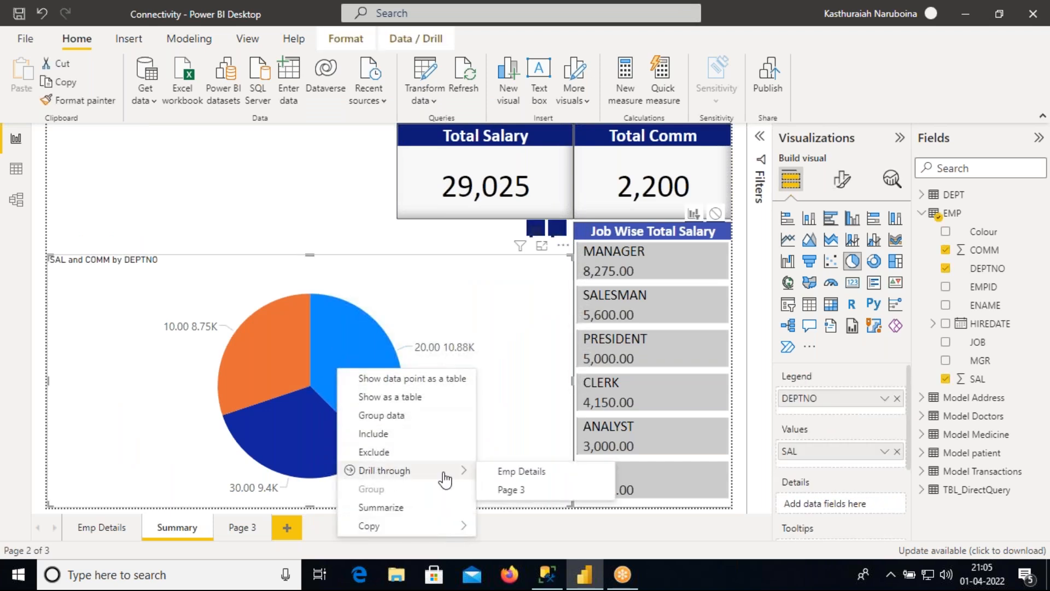
{"action": "left_click", "coordinate": [511, 490]}
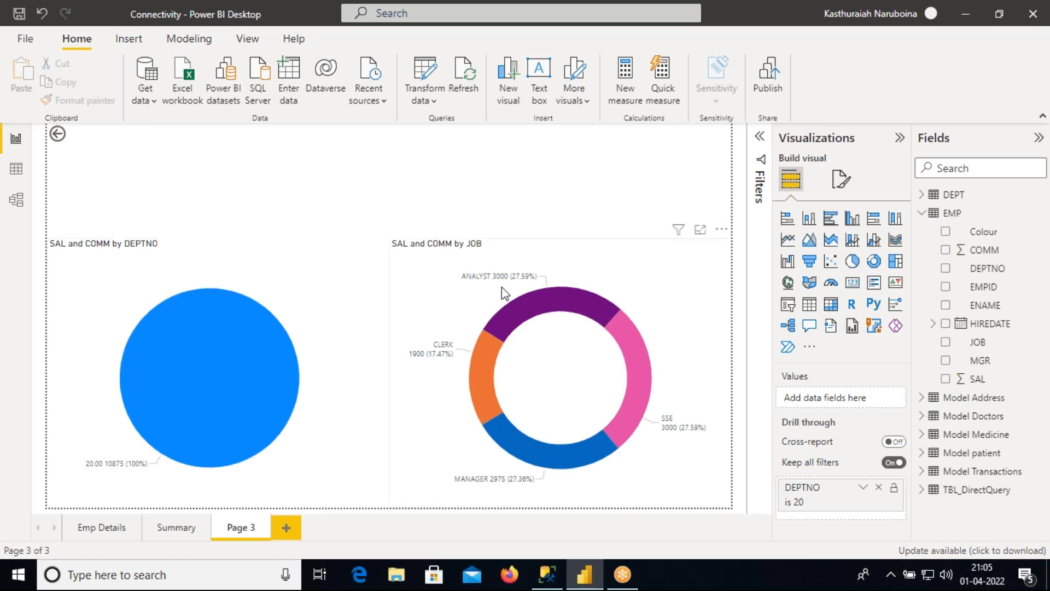
Step: Remove the DEPTNO drill-through field from both the Emp Details page and Page 3
{"action": "left_click", "coordinate": [183, 527]}
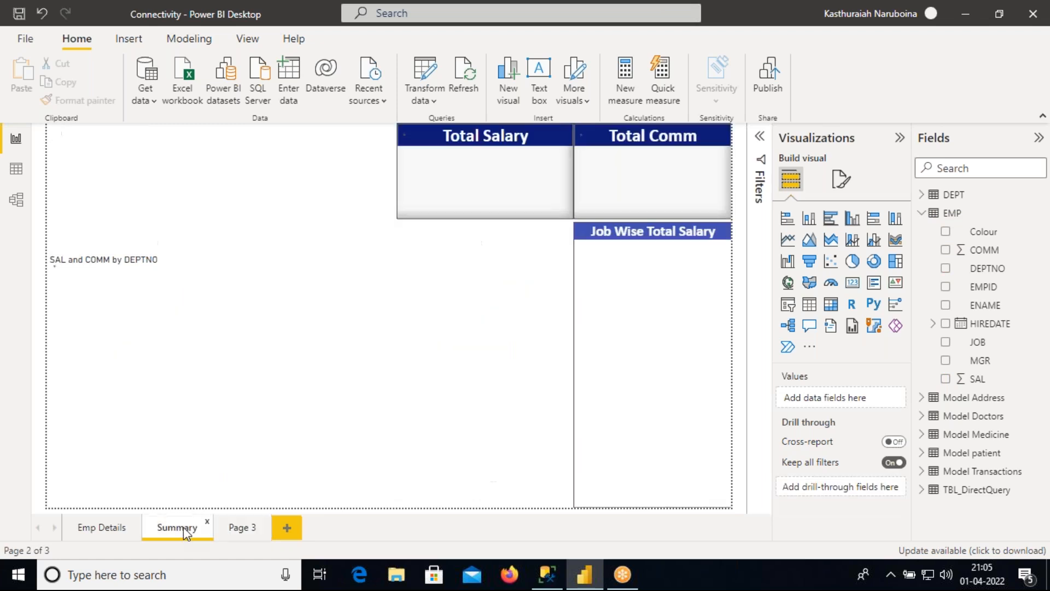
{"action": "left_click", "coordinate": [105, 531]}
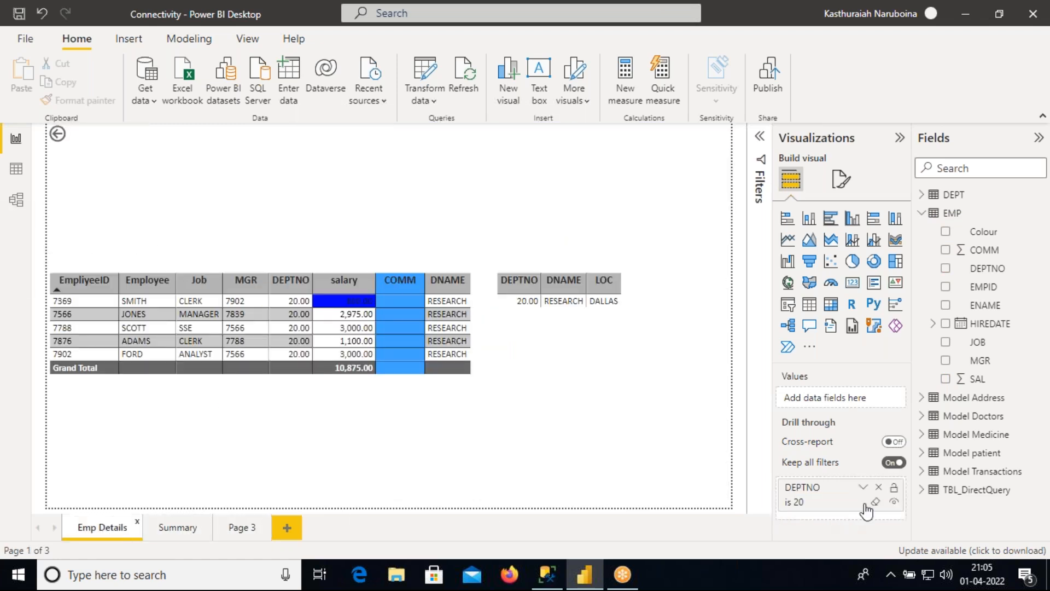
{"action": "left_click", "coordinate": [878, 488]}
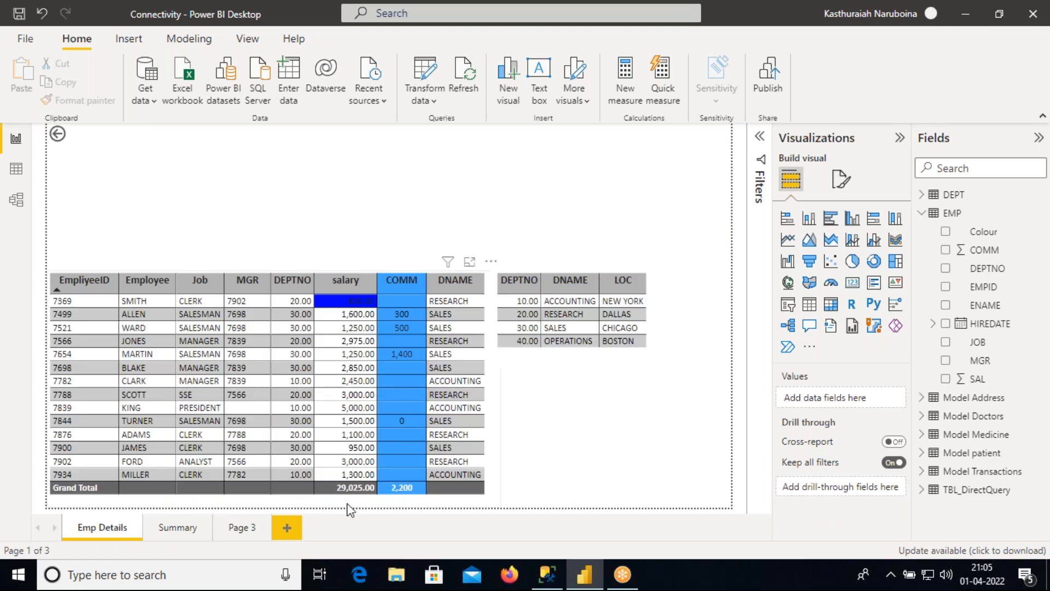
{"action": "left_click", "coordinate": [246, 531]}
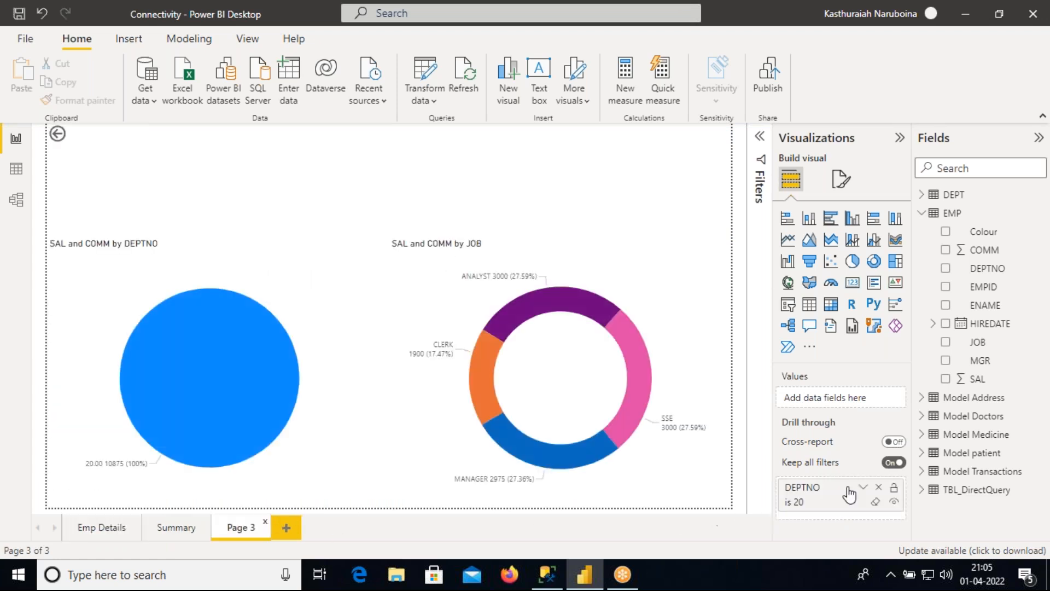
{"action": "left_click", "coordinate": [878, 488]}
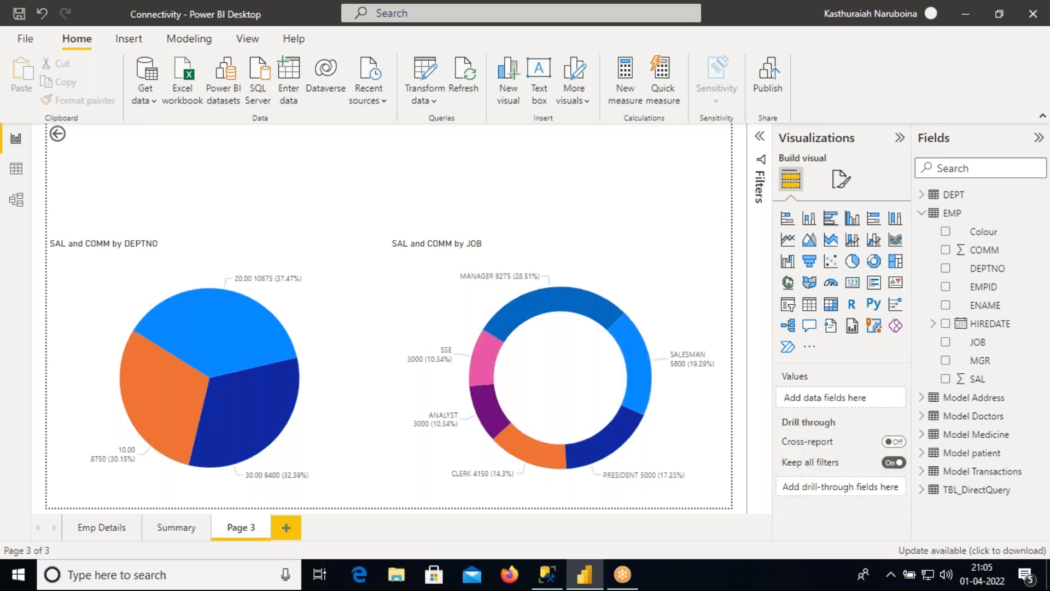
Step: Switch to the SQL Server Management Studio notes, copy the "-- Slicers" comment below the Drillthrough Filter line, and highlight the copy
{"action": "left_click", "coordinate": [547, 574]}
{"action": "left_click_drag", "start_coordinate": [252, 245], "coordinate": [64, 175]}
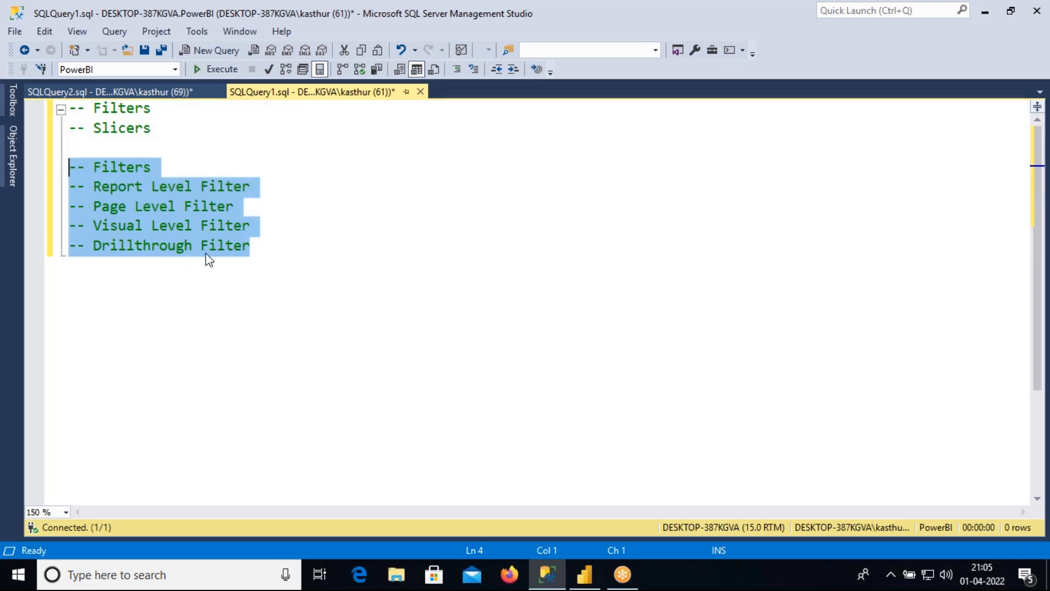
{"action": "left_click_drag", "start_coordinate": [177, 133], "coordinate": [72, 134]}
{"action": "key", "text": "ctrl+c"}
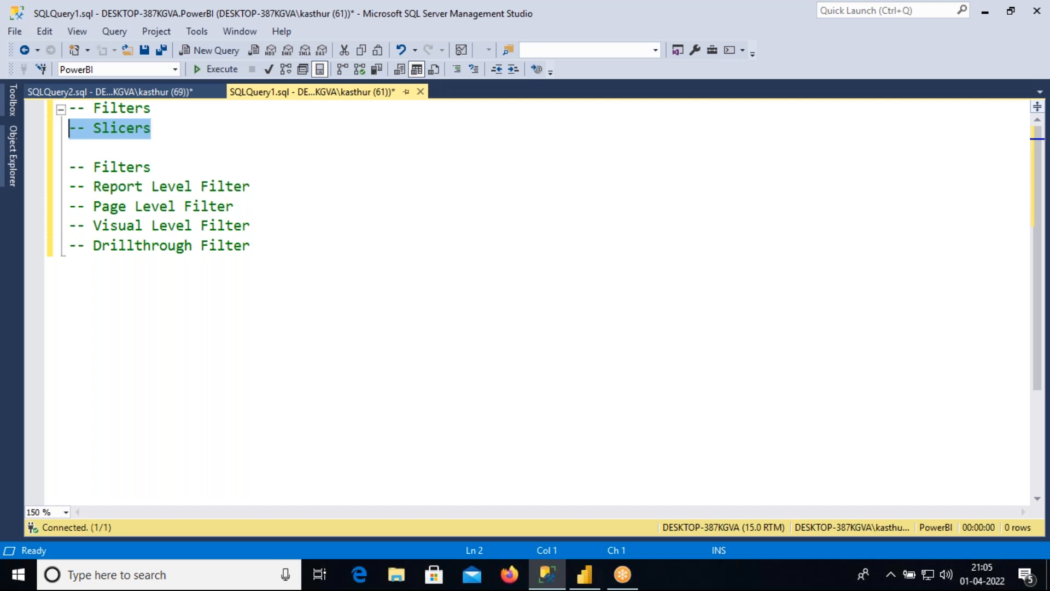
{"action": "left_click", "coordinate": [292, 246]}
{"action": "key", "text": "Return"}
{"action": "key", "text": "Return"}
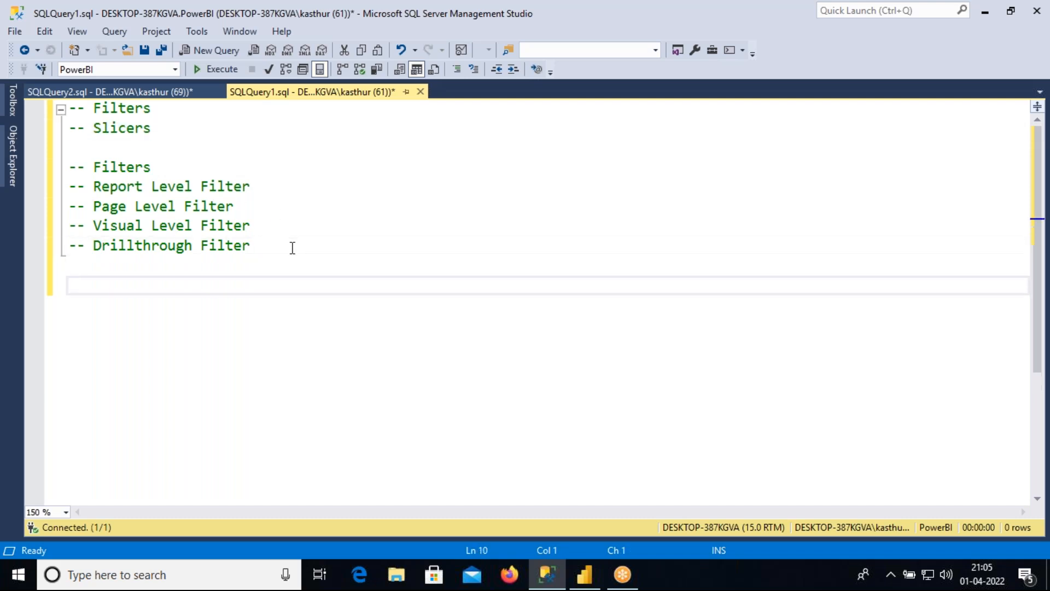
{"action": "key", "text": "ctrl+v"}
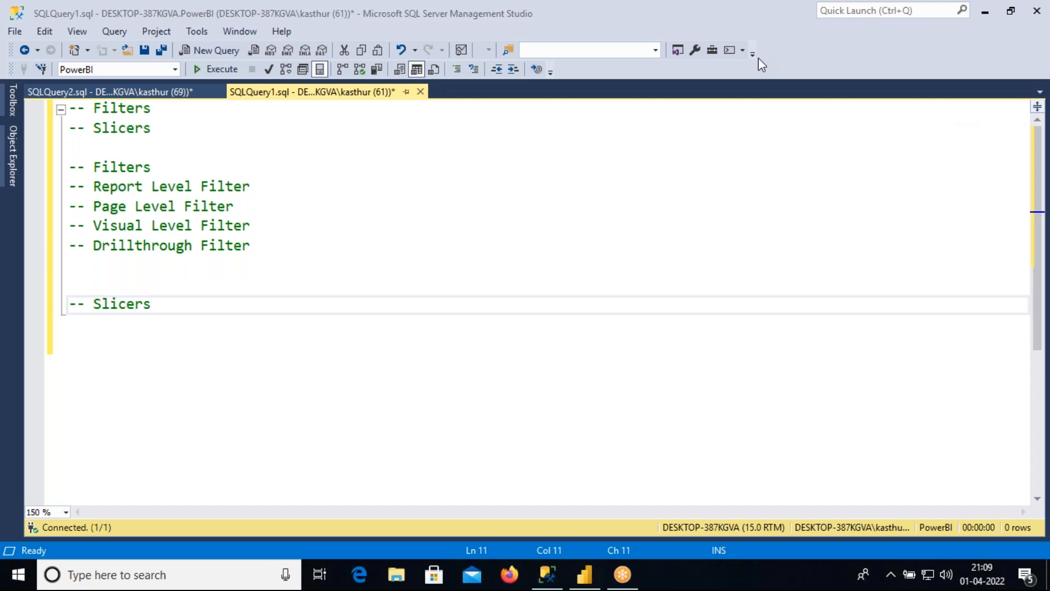
{"action": "left_click", "coordinate": [109, 284]}
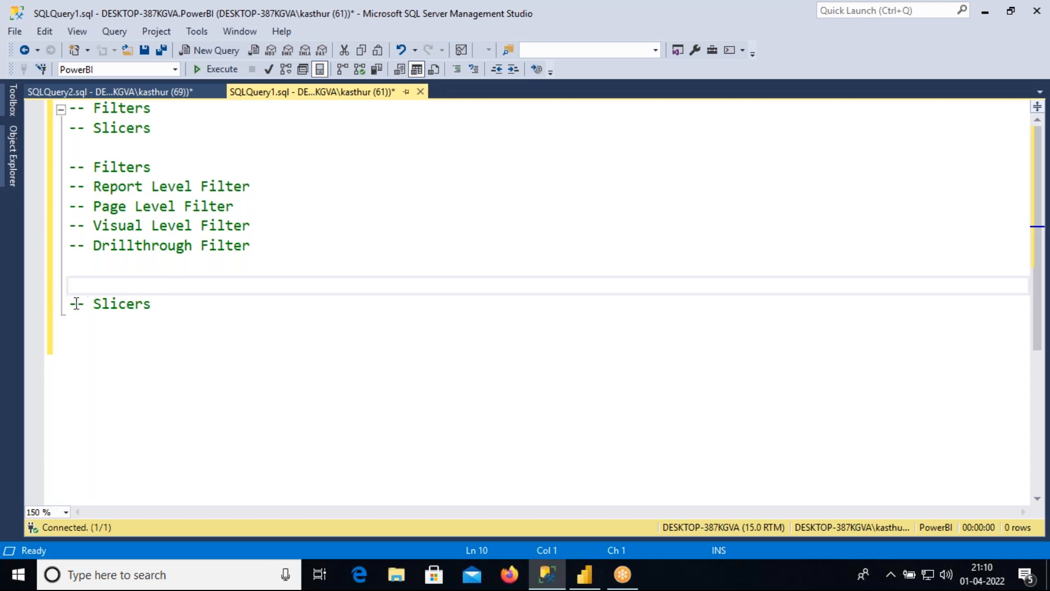
{"action": "left_click_drag", "start_coordinate": [69, 303], "coordinate": [154, 306]}
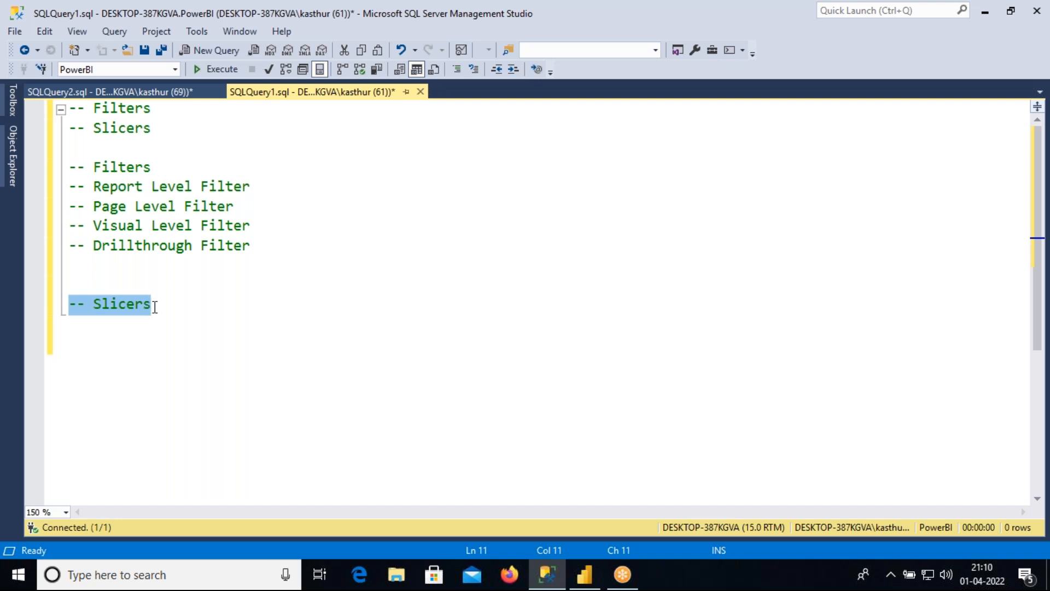
Step: Switch to Power BI Desktop, add a DEPTNO slicer above the employee table on Emp Details, and open its slicer type choices
{"action": "left_click", "coordinate": [586, 571]}
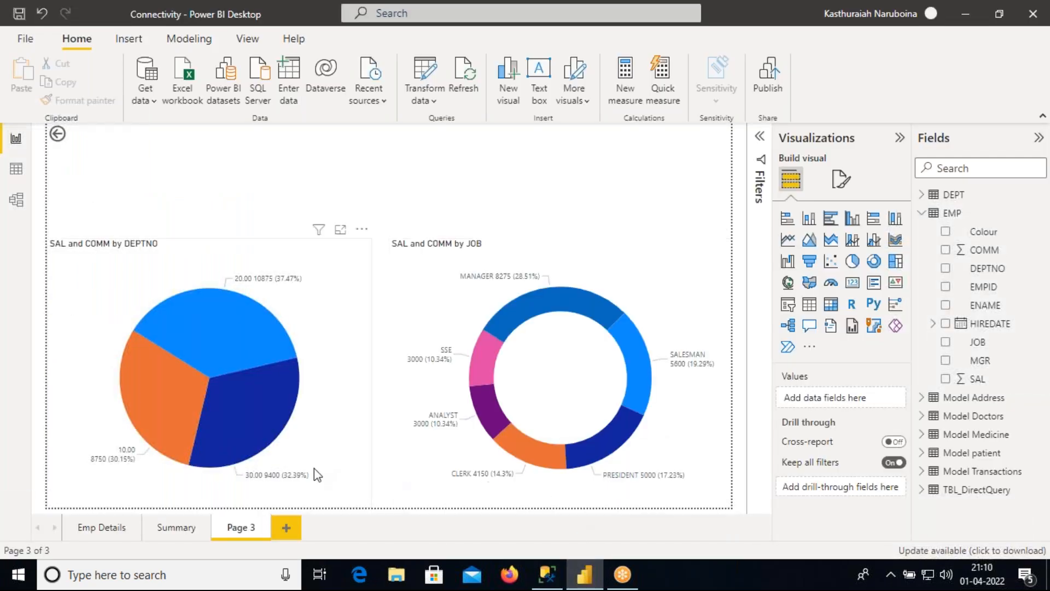
{"action": "left_click", "coordinate": [112, 527]}
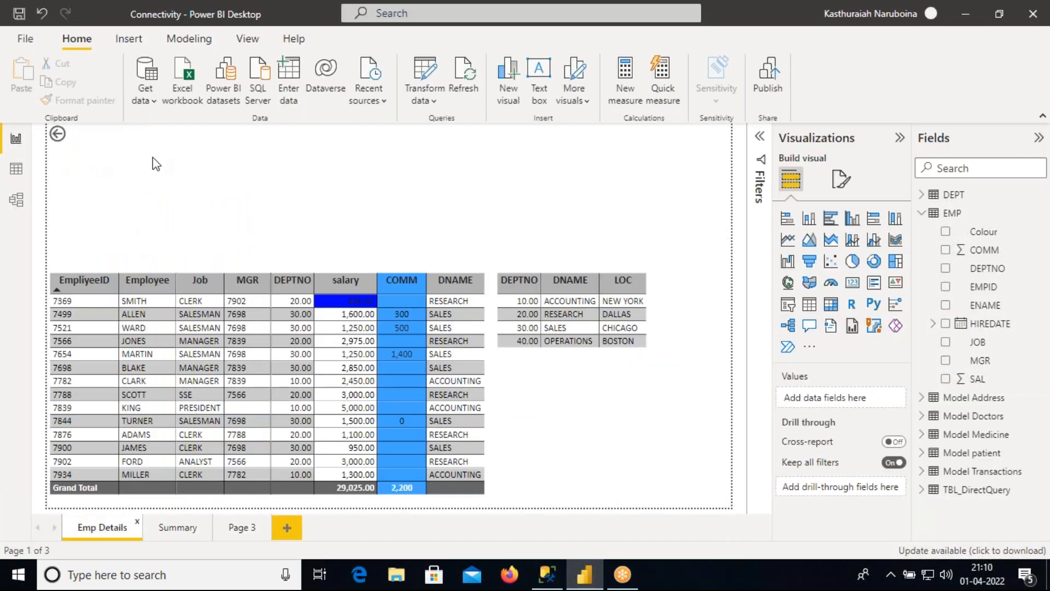
{"action": "left_click", "coordinate": [788, 304]}
{"action": "left_click_drag", "start_coordinate": [310, 205], "coordinate": [386, 186]}
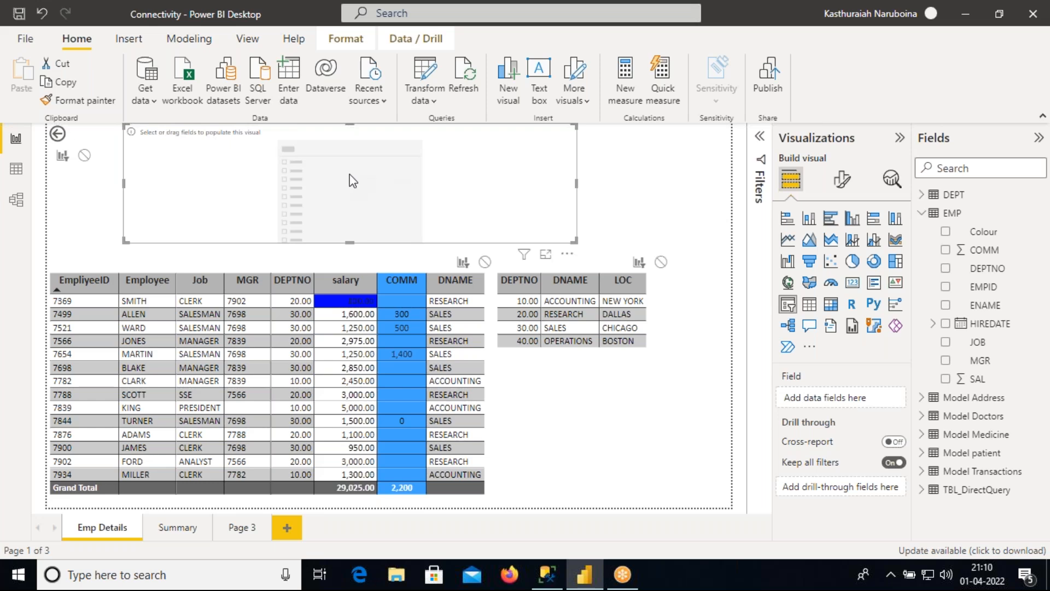
{"action": "left_click_drag", "start_coordinate": [987, 269], "coordinate": [867, 397]}
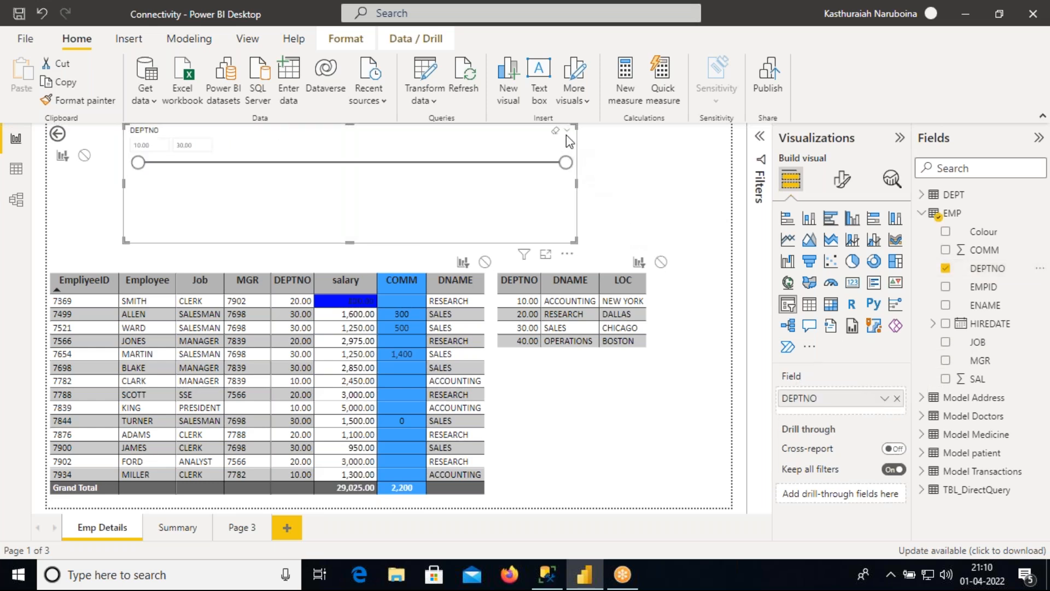
{"action": "left_click", "coordinate": [568, 138]}
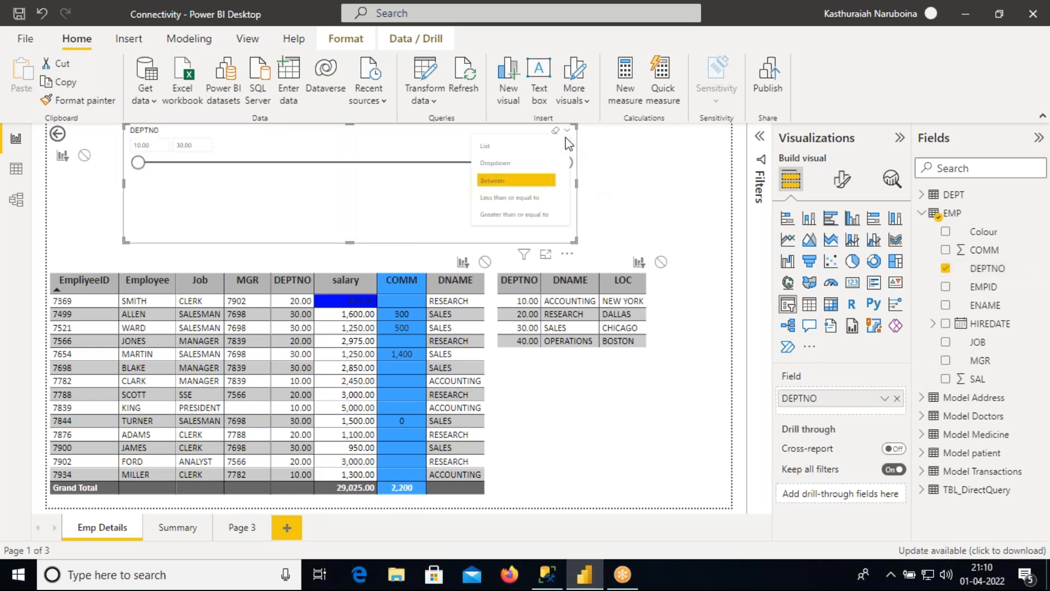
Step: Show the DEPTNO slicer as a dropdown, switch it to a list, and filter the tables by 10.00
{"action": "left_click", "coordinate": [521, 164]}
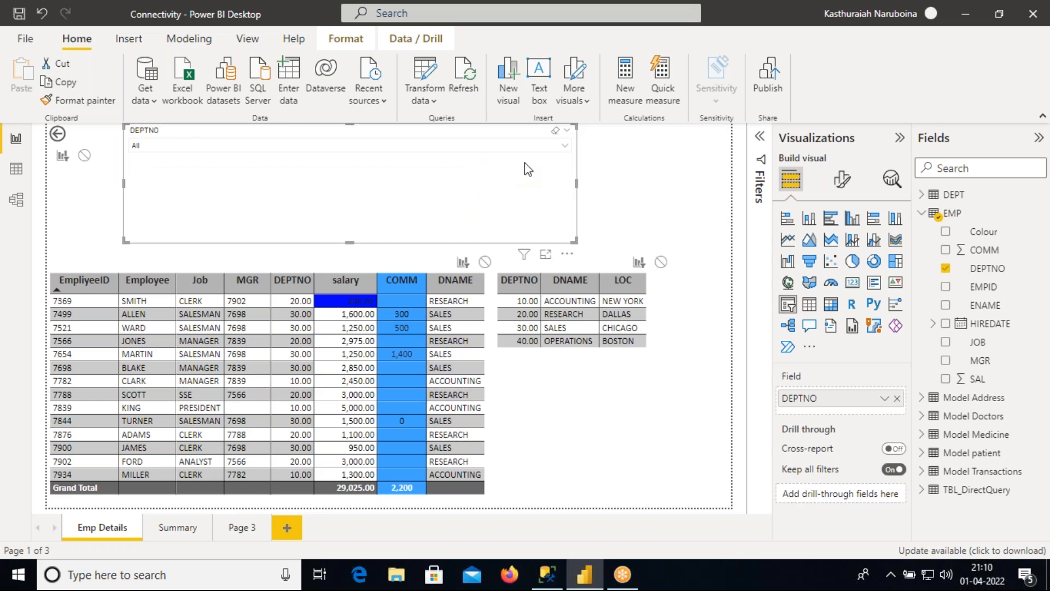
{"action": "left_click", "coordinate": [566, 131]}
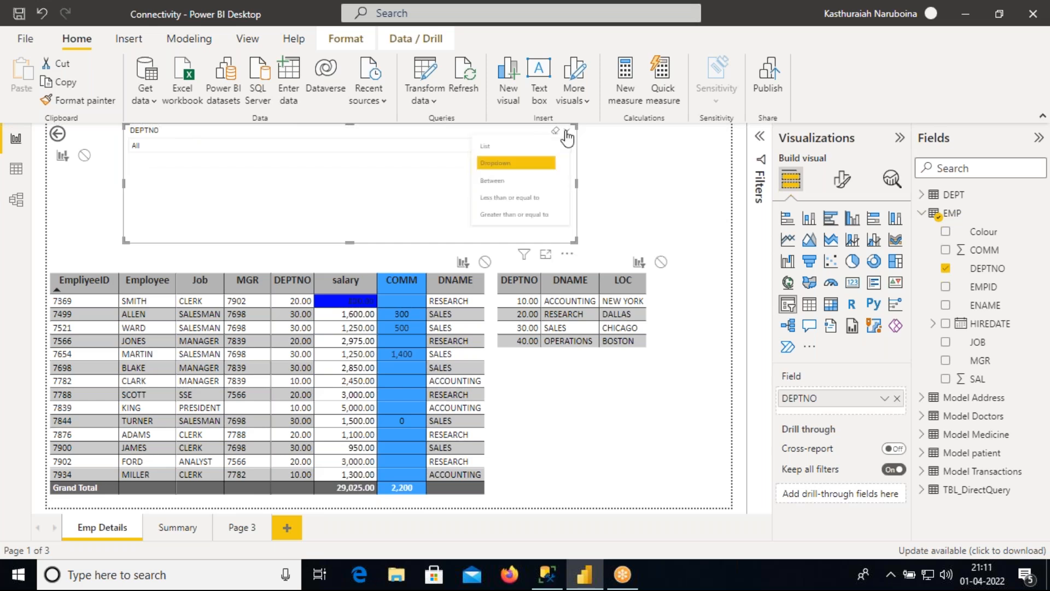
{"action": "left_click", "coordinate": [492, 147]}
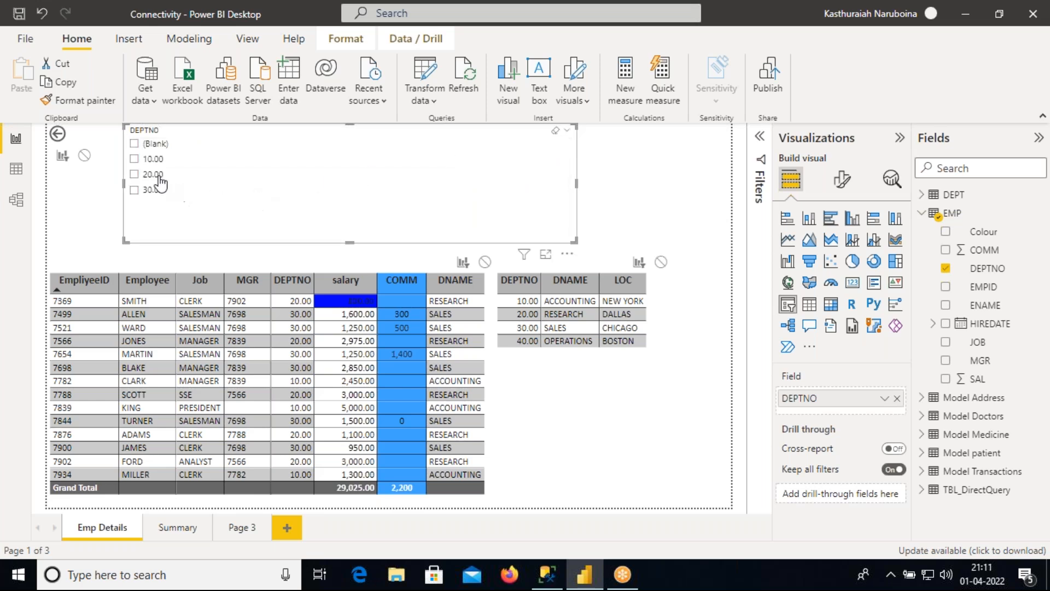
{"action": "left_click", "coordinate": [134, 159]}
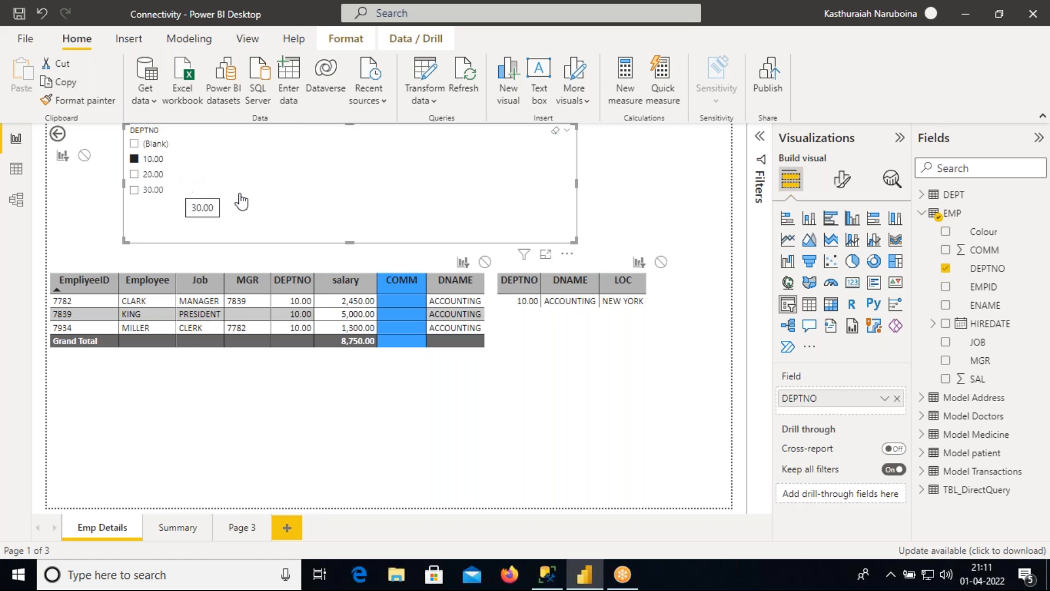
Step: Replace the existing slicer with a new DEPTNO slicer in List style, placed above the employee table
{"action": "left_click", "coordinate": [300, 201]}
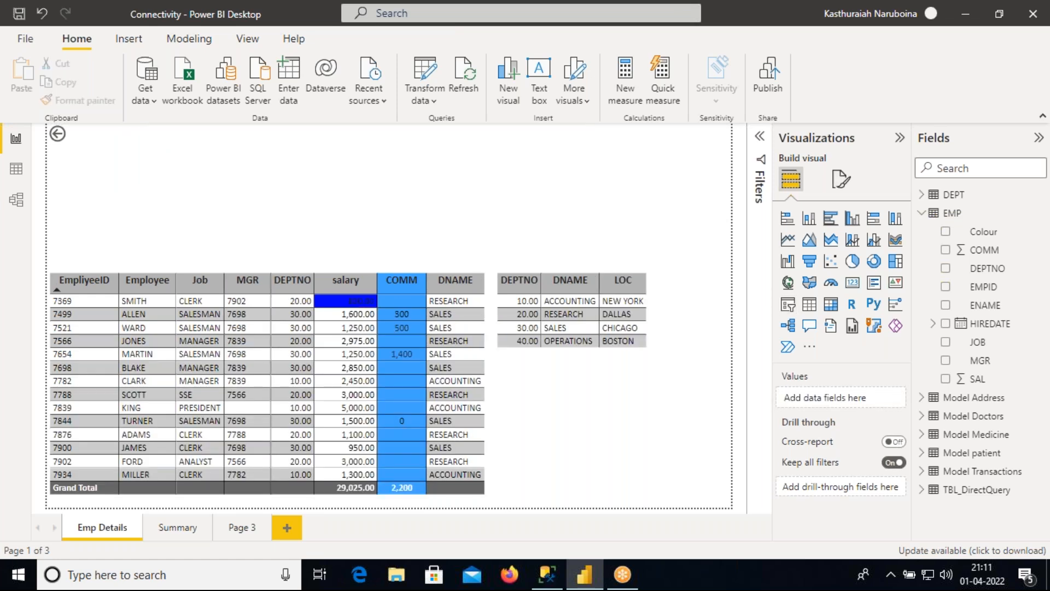
{"action": "left_click", "coordinate": [788, 305]}
{"action": "left_click_drag", "start_coordinate": [288, 228], "coordinate": [331, 204]}
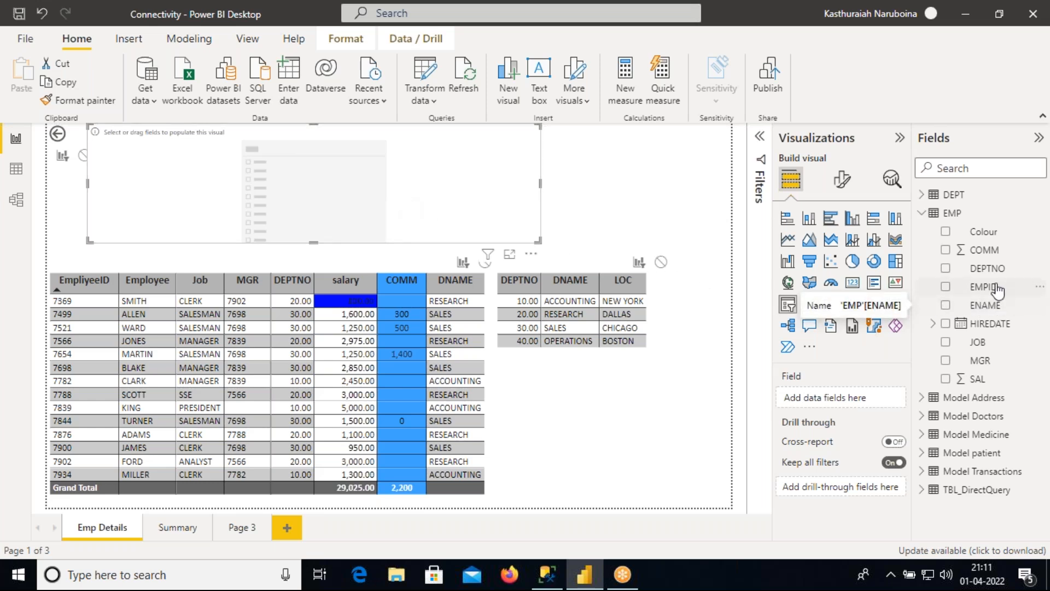
{"action": "left_click_drag", "start_coordinate": [998, 270], "coordinate": [862, 398]}
{"action": "left_click", "coordinate": [531, 131]}
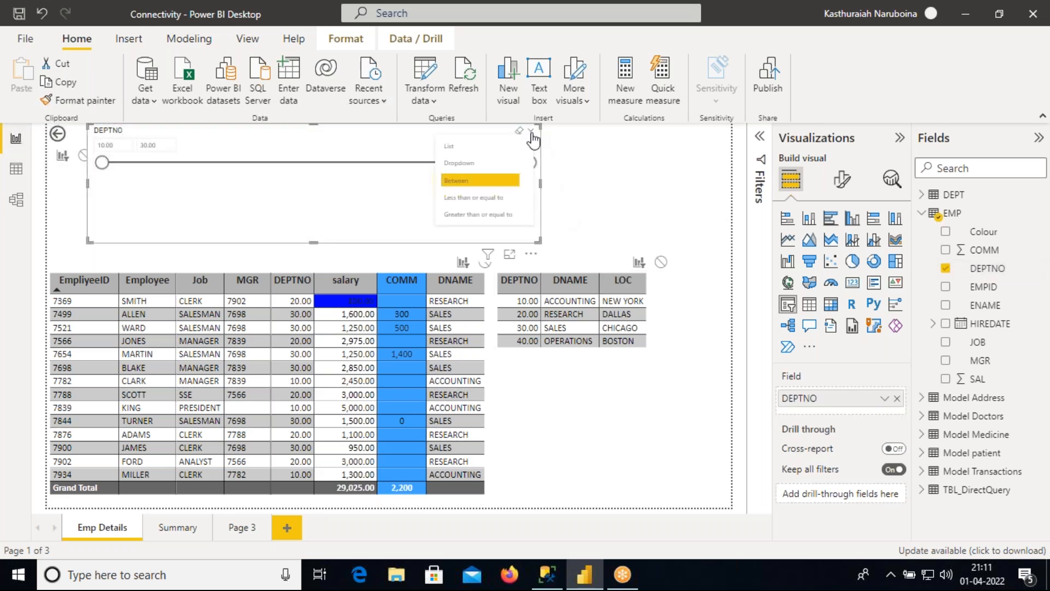
{"action": "left_click", "coordinate": [461, 155]}
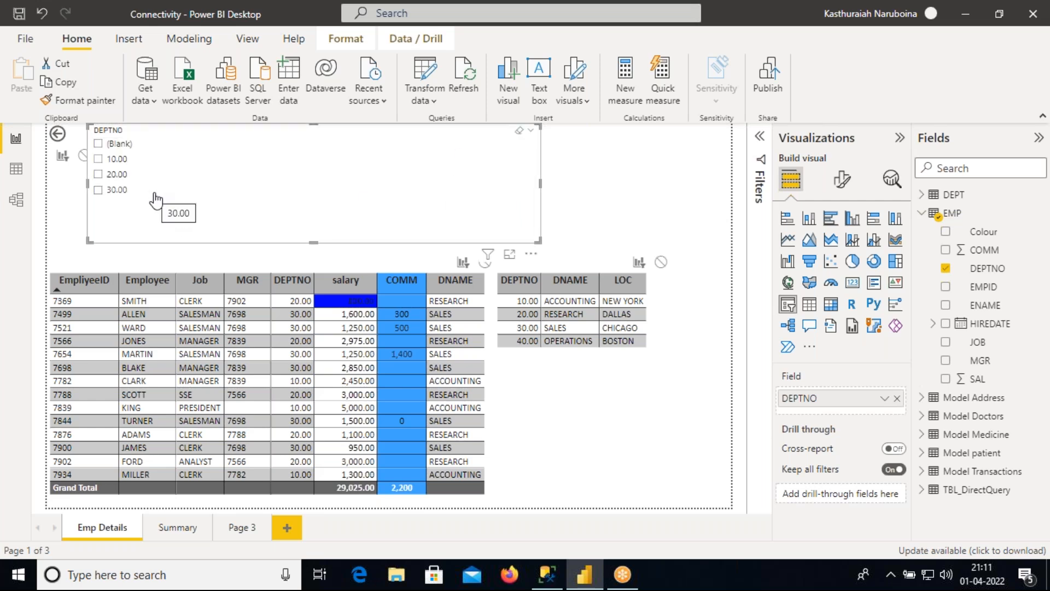
{"action": "left_click_drag", "start_coordinate": [211, 182], "coordinate": [256, 183]}
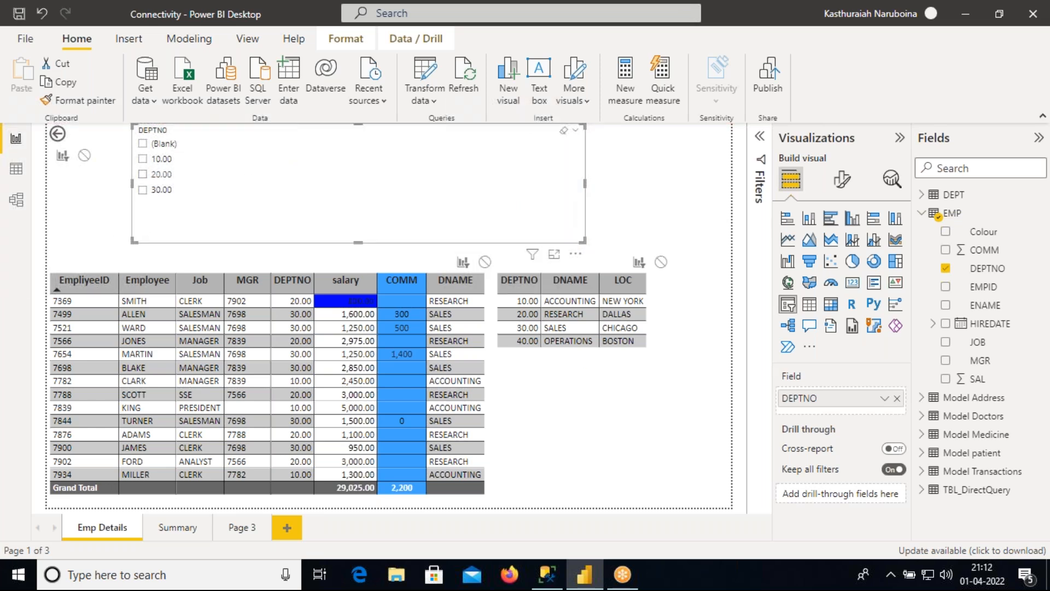
Step: Filter the employee and department tables by DEPTNO 30.00, 20.00 and 10.00, one value at a time
{"action": "left_click", "coordinate": [142, 190]}
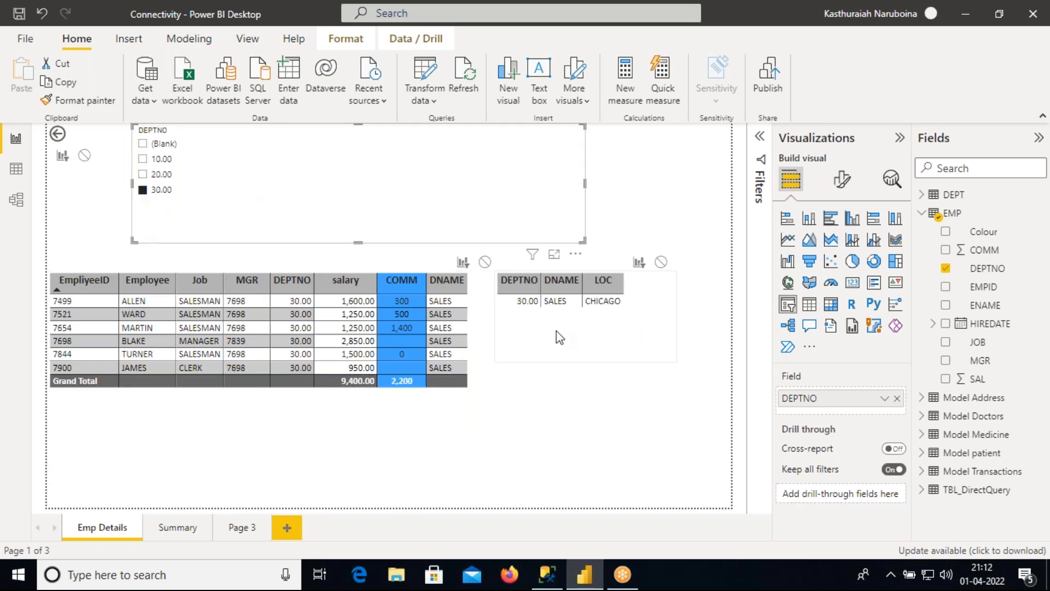
{"action": "left_click", "coordinate": [143, 174]}
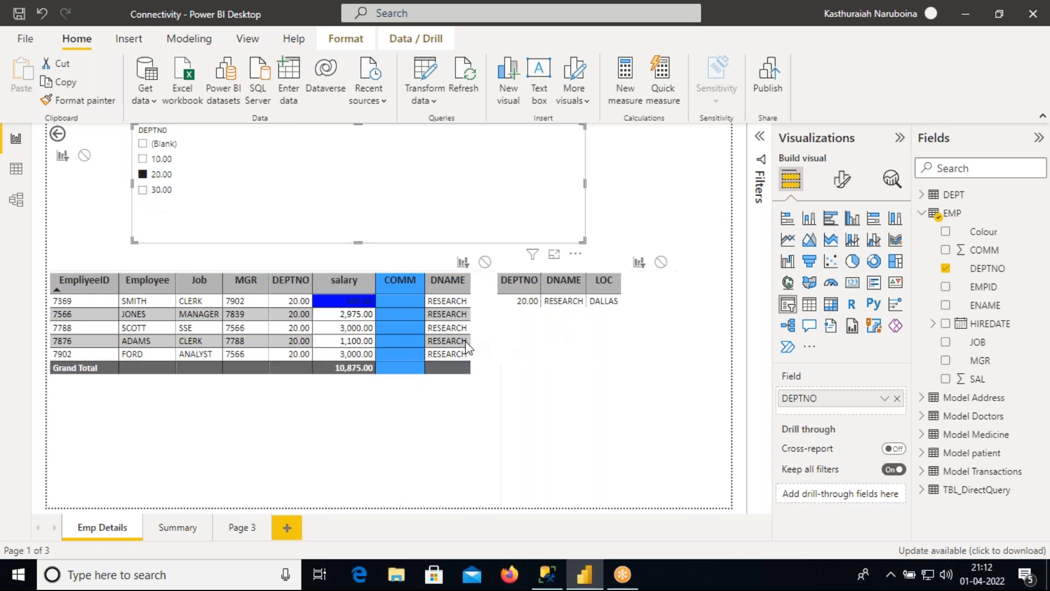
{"action": "left_click", "coordinate": [142, 159]}
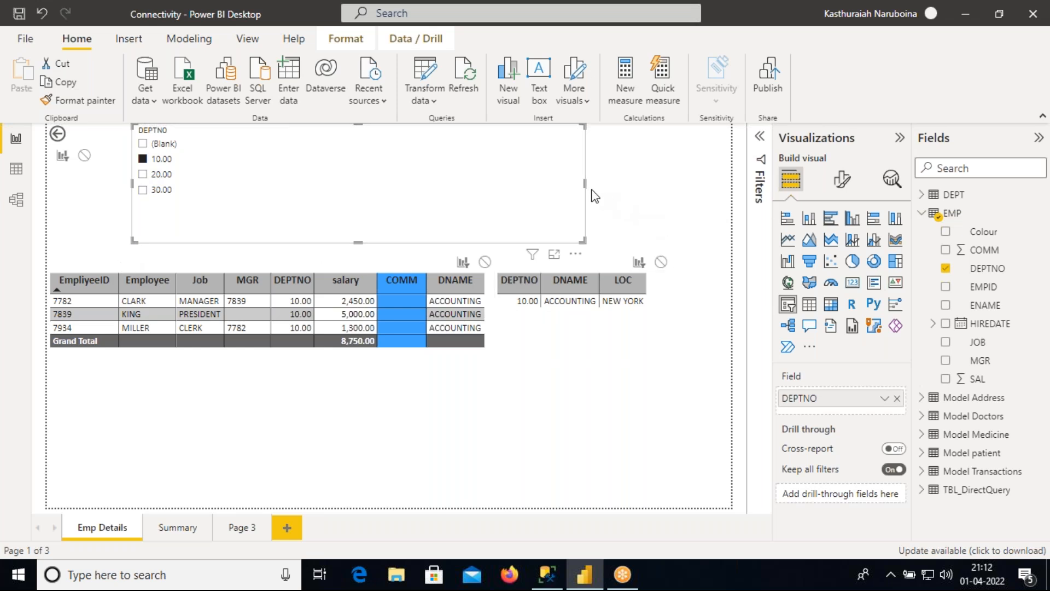
Step: Narrow the DEPTNO slicer, add 20.00 to the selected 10.00, and clear the whole selection
{"action": "left_click_drag", "start_coordinate": [585, 185], "coordinate": [345, 198]}
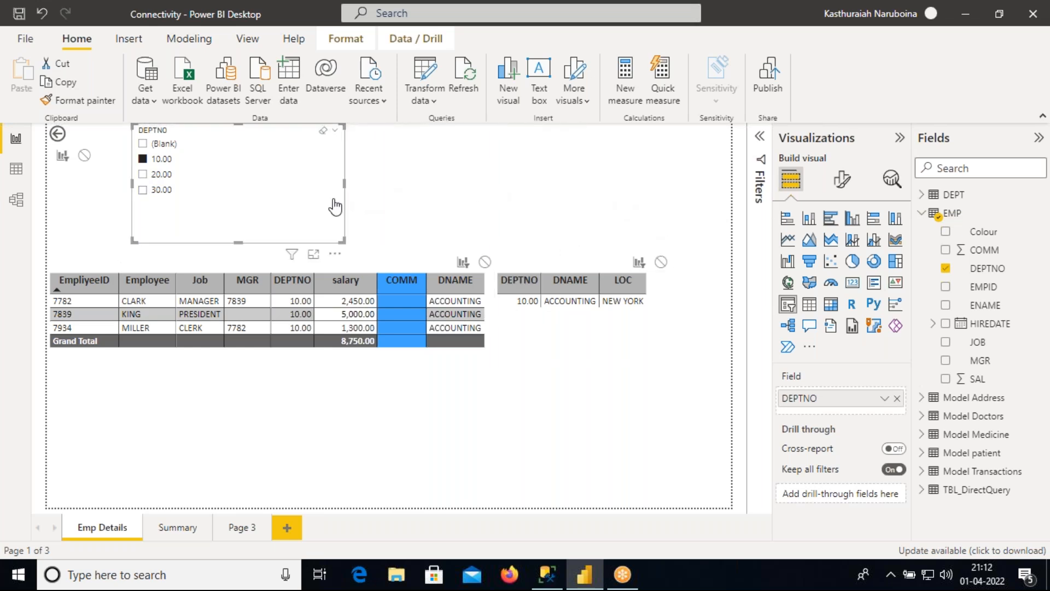
{"action": "left_click", "coordinate": [144, 175]}
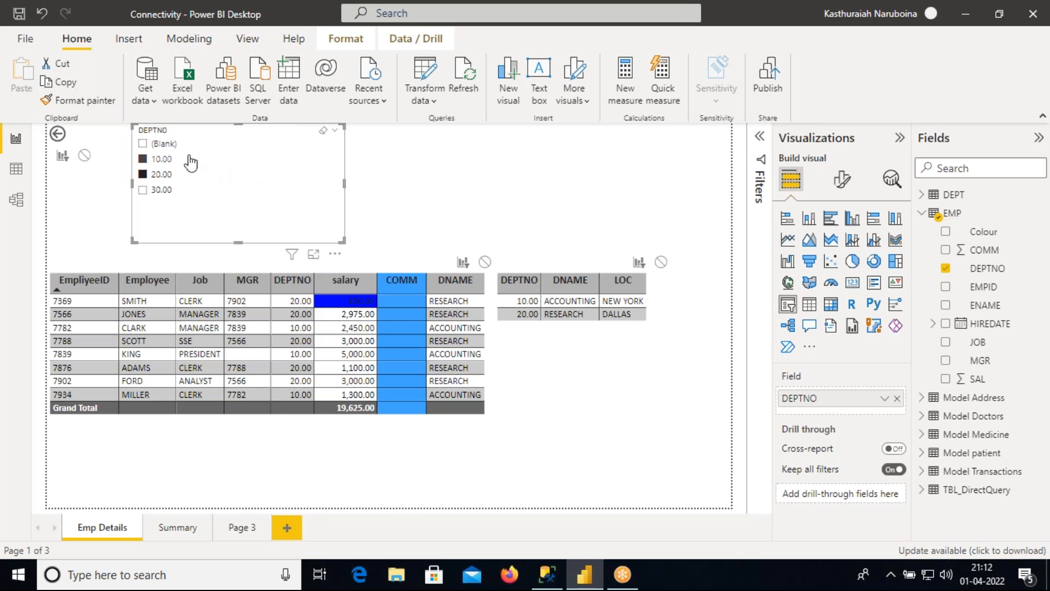
{"action": "left_click", "coordinate": [323, 130]}
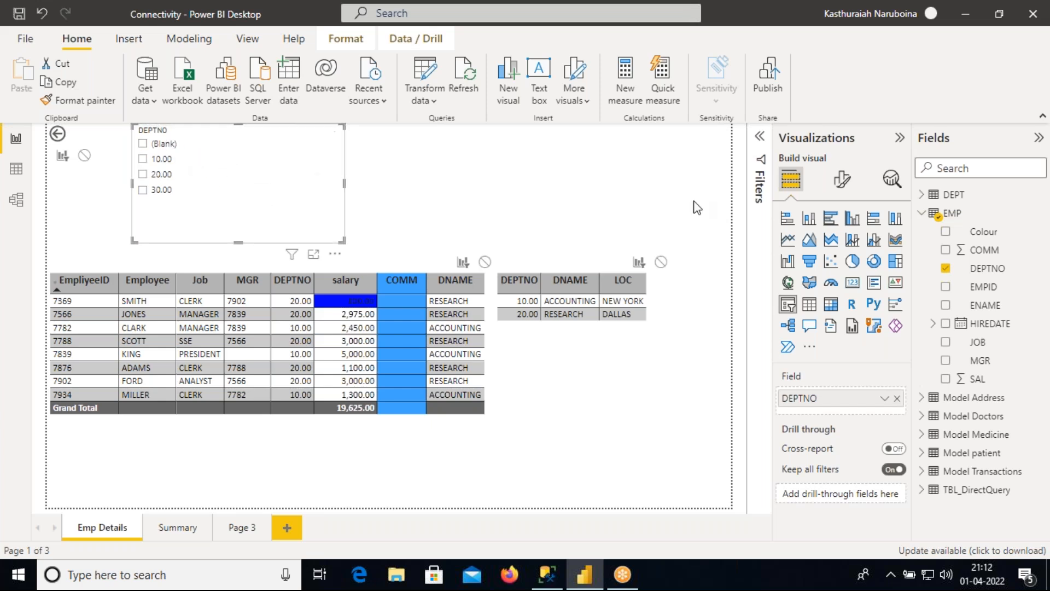
Step: Examine the selection options in the DEPTNO slicer's format settings
{"action": "left_click", "coordinate": [844, 184]}
{"action": "left_click", "coordinate": [820, 284]}
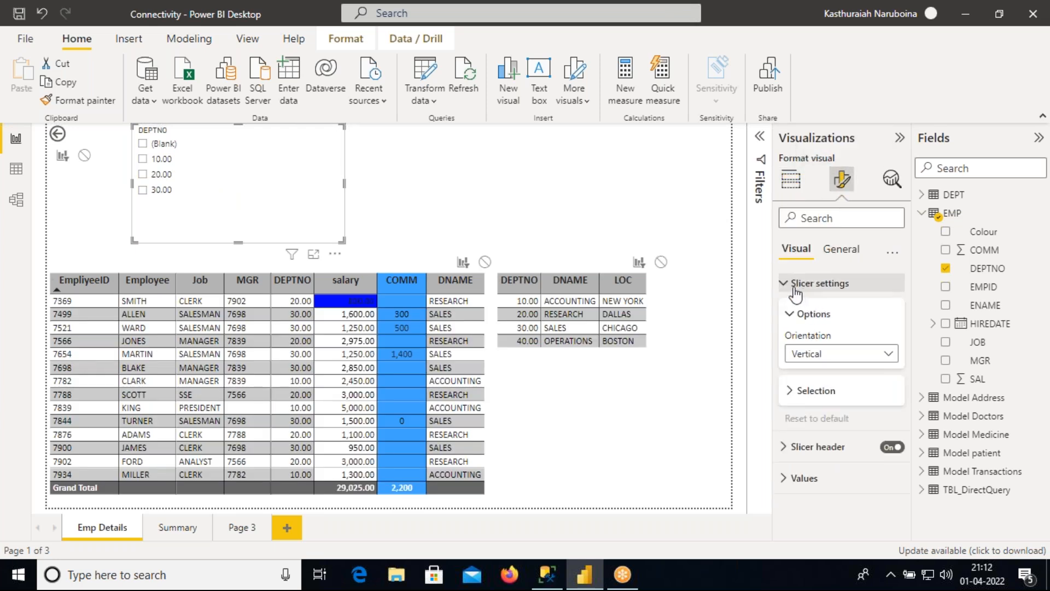
{"action": "left_click", "coordinate": [804, 391]}
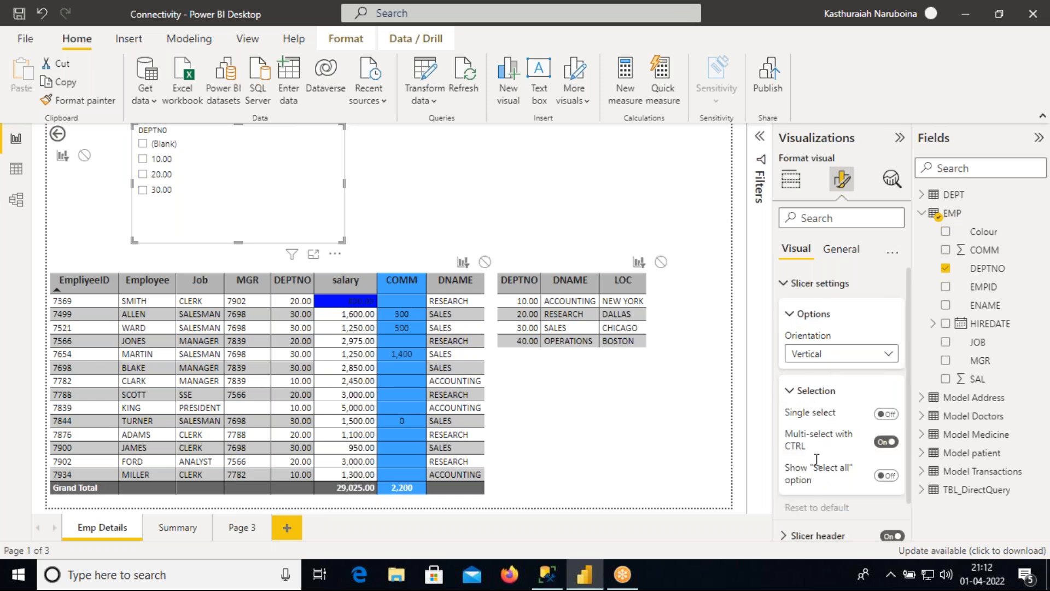
{"action": "left_click", "coordinate": [786, 285]}
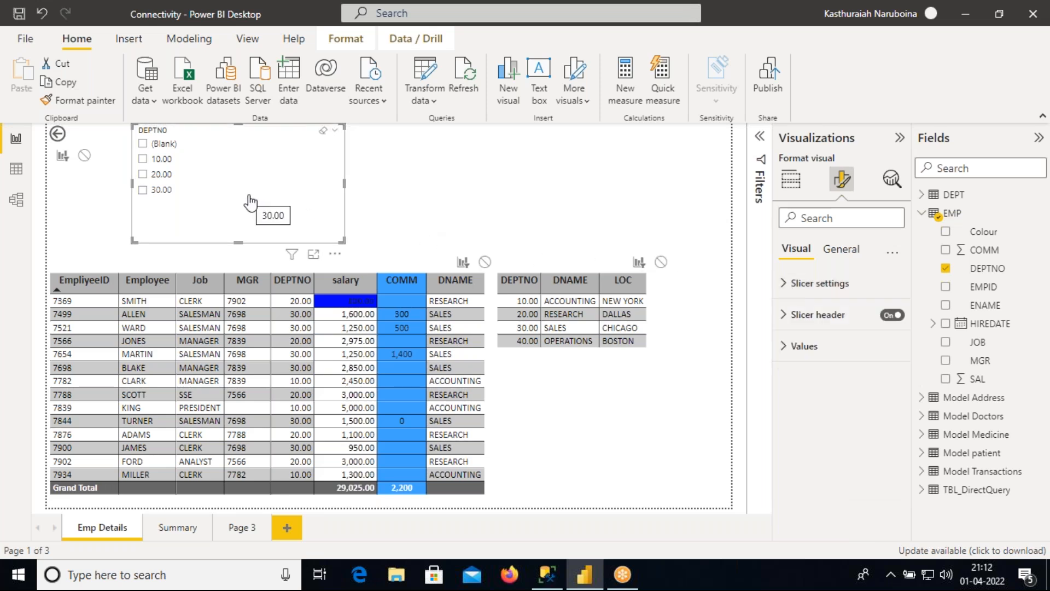
Step: Filter the tables by DEPTNO 10.00 once more, and delete the slicer
{"action": "left_click", "coordinate": [143, 159]}
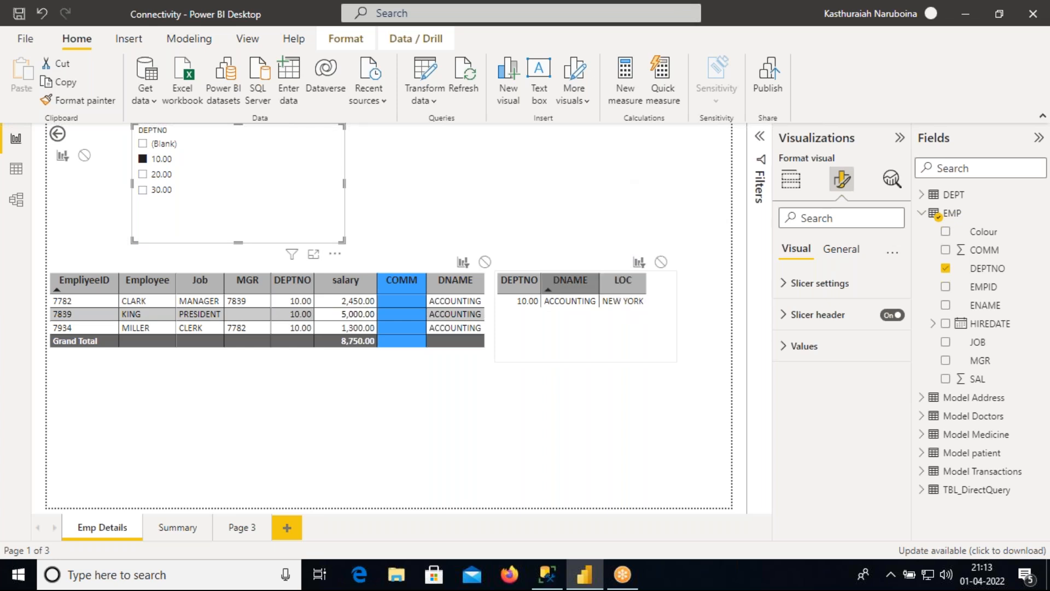
{"action": "left_click_drag", "start_coordinate": [301, 195], "coordinate": [289, 190]}
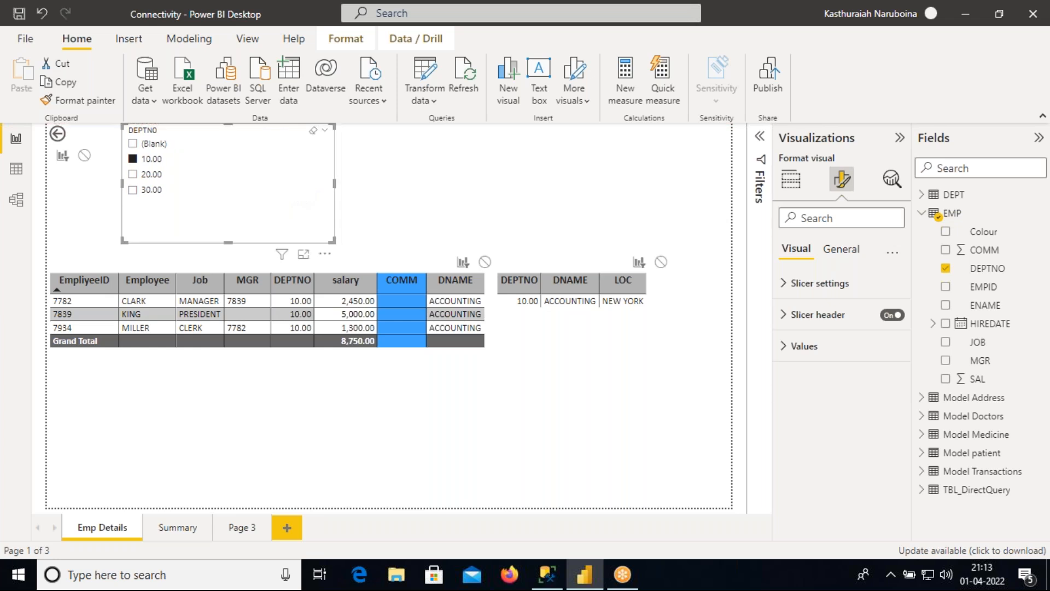
{"action": "key", "text": "Delete"}
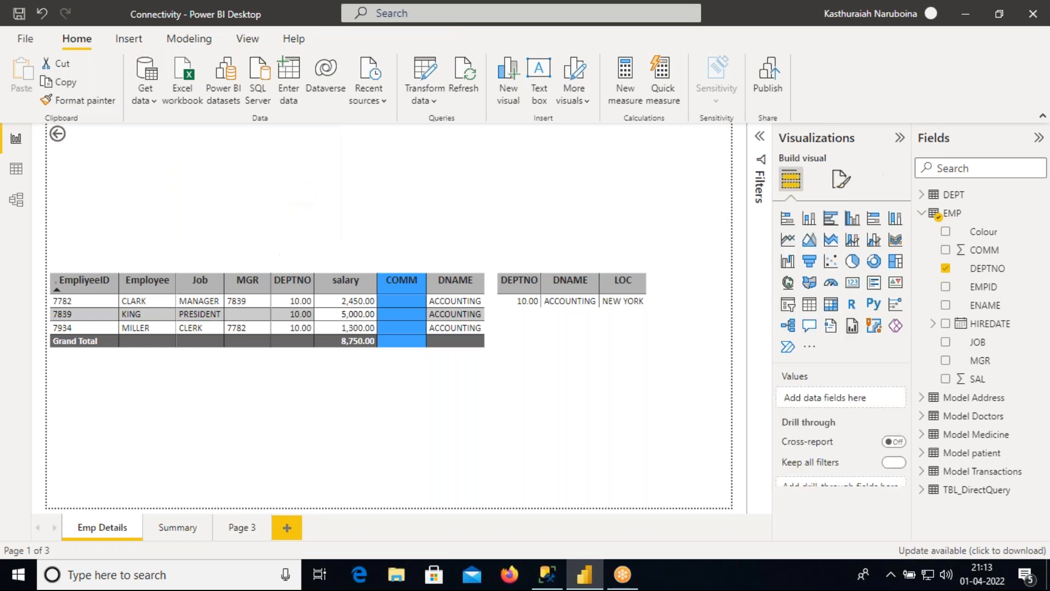
Step: Add a narrowed DEPTNO slicer in List style above the employee table and filter by 10.00
{"action": "left_click", "coordinate": [788, 305]}
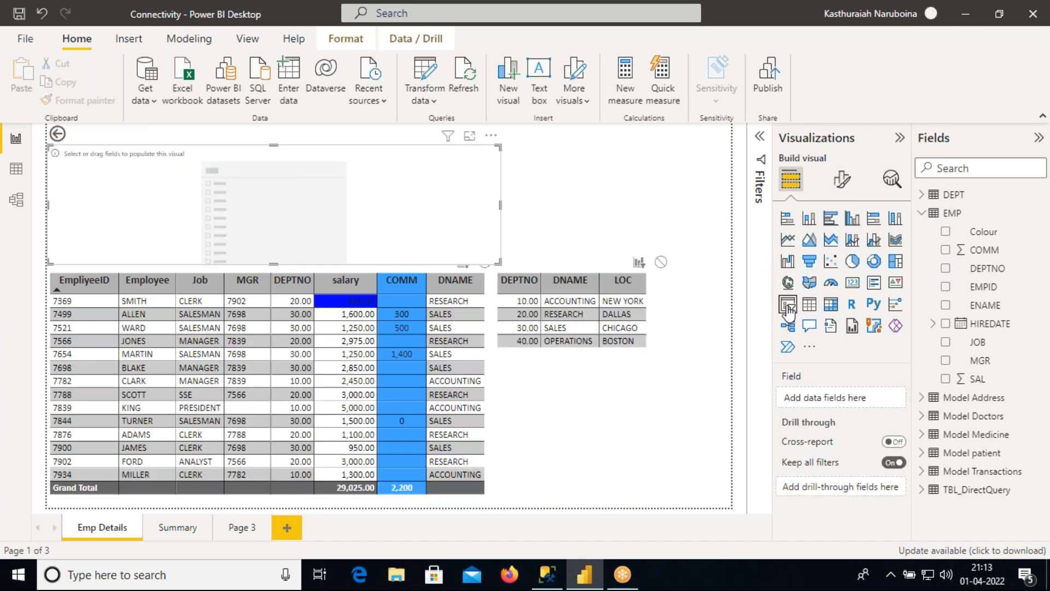
{"action": "left_click_drag", "start_coordinate": [401, 224], "coordinate": [438, 185]}
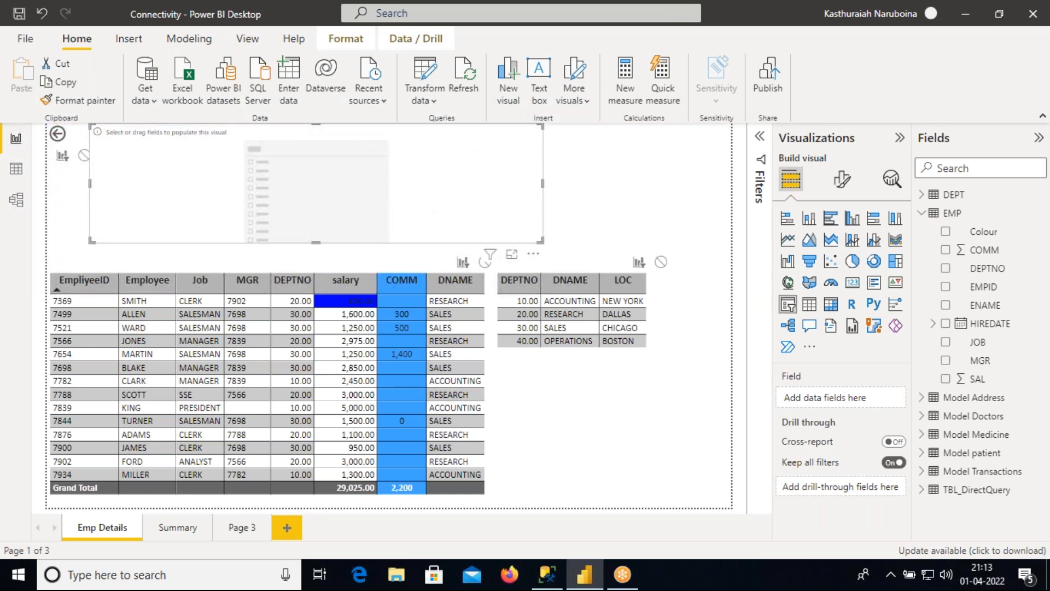
{"action": "left_click_drag", "start_coordinate": [543, 183], "coordinate": [363, 187]}
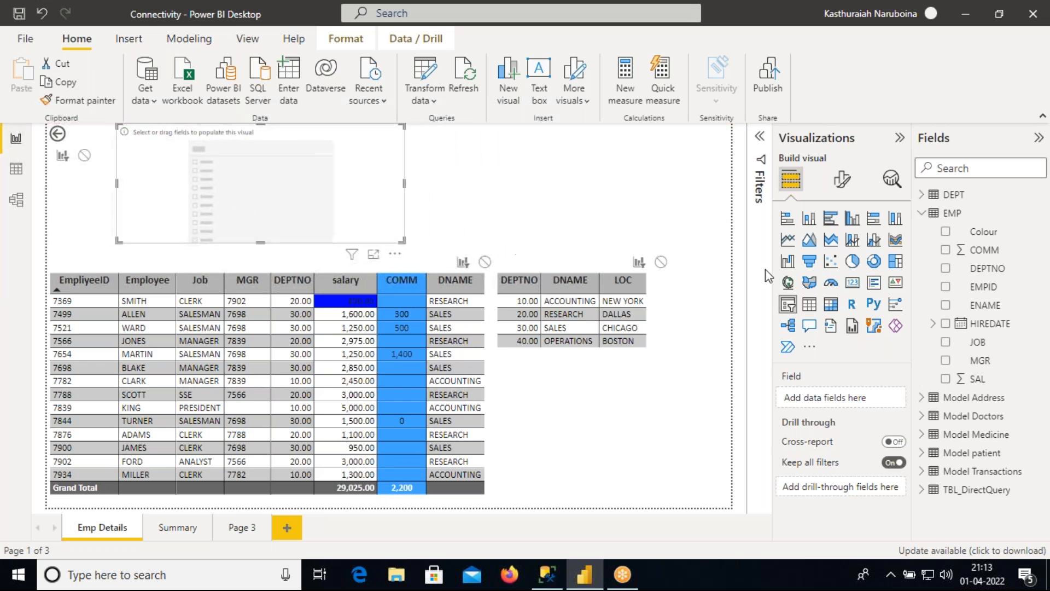
{"action": "left_click_drag", "start_coordinate": [987, 271], "coordinate": [853, 397]}
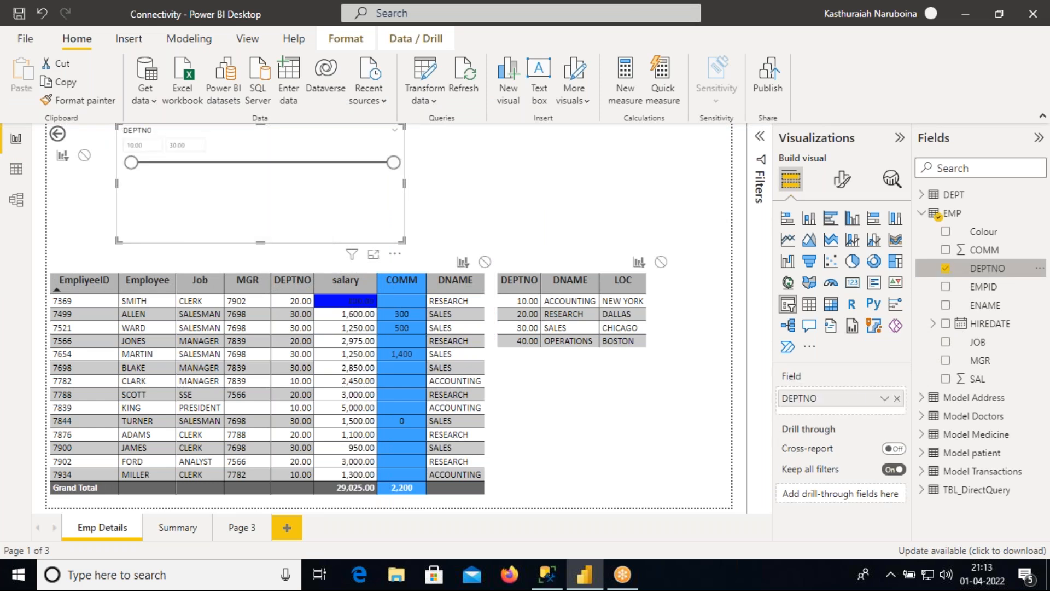
{"action": "left_click", "coordinate": [395, 131]}
{"action": "left_click", "coordinate": [406, 147]}
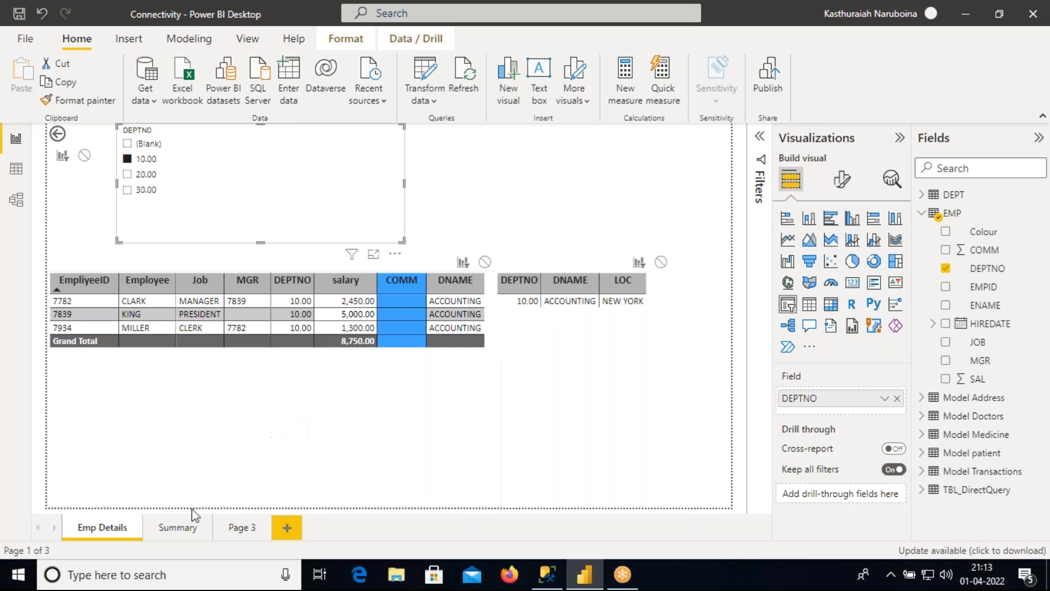
Step: Filter Emp Details by DEPTNO 20.00 and check whether the slicer affects the visuals on Summary and Page 3
{"action": "left_click", "coordinate": [178, 526]}
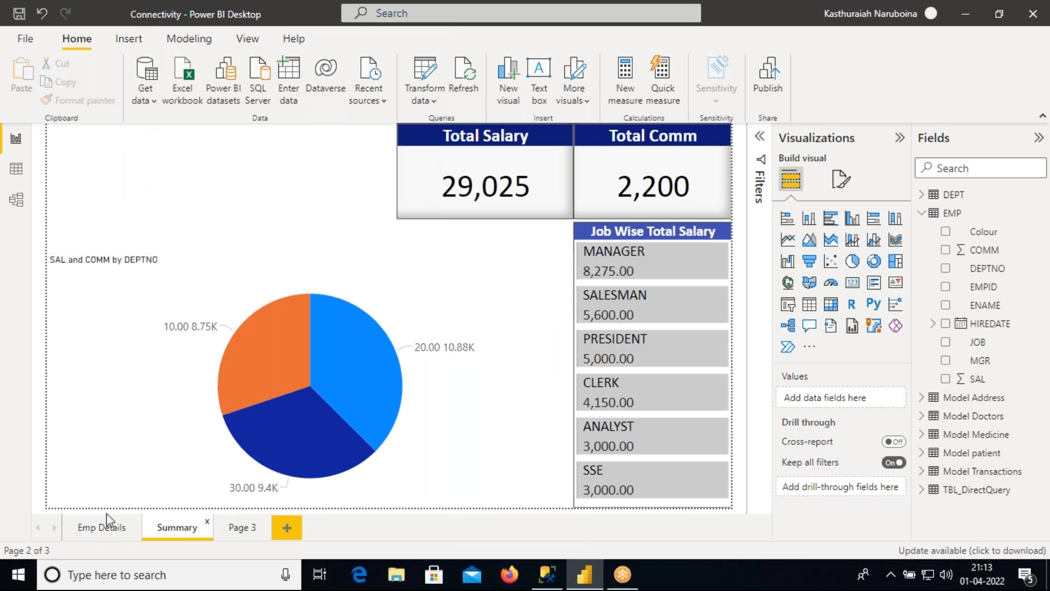
{"action": "left_click", "coordinate": [104, 528]}
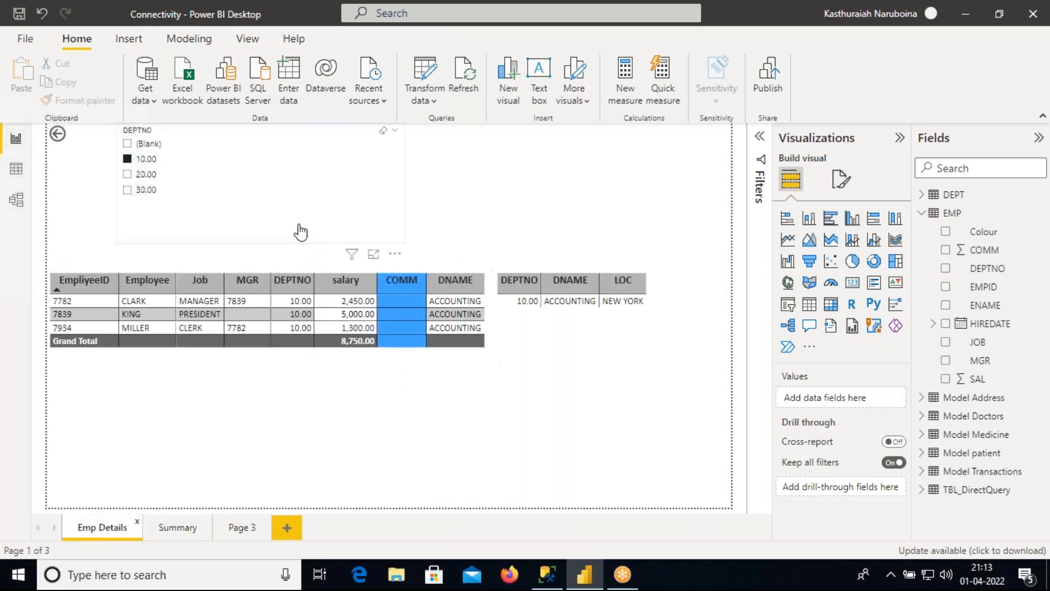
{"action": "left_click", "coordinate": [127, 175]}
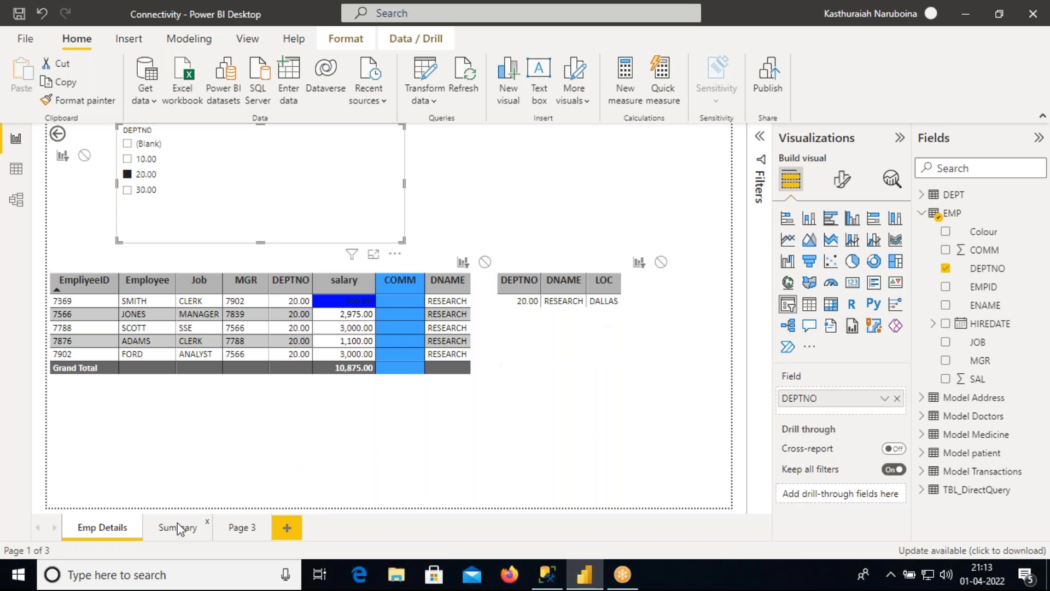
{"action": "left_click", "coordinate": [208, 535]}
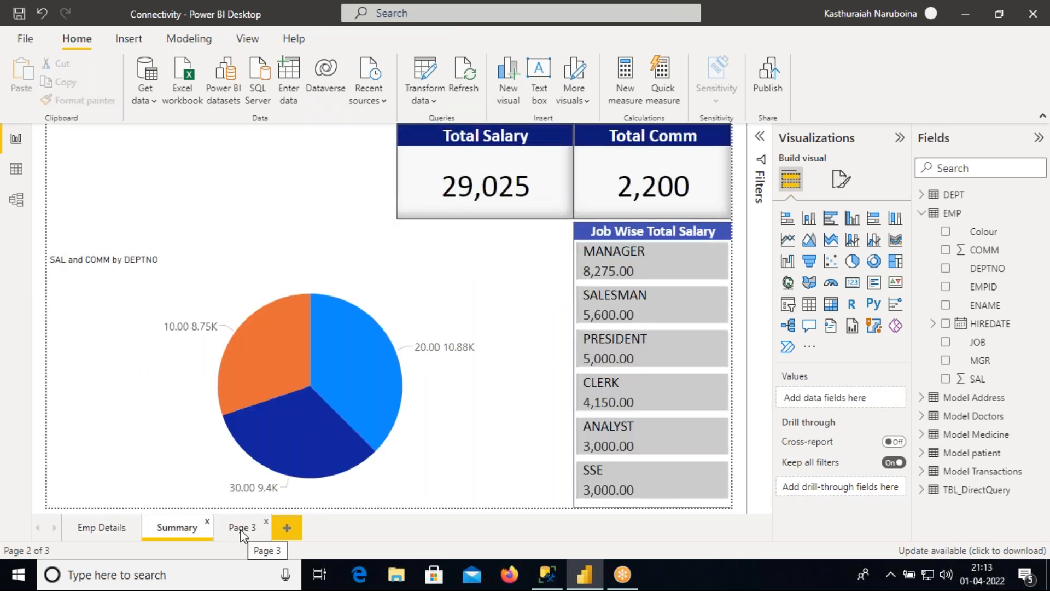
{"action": "left_click", "coordinate": [241, 530]}
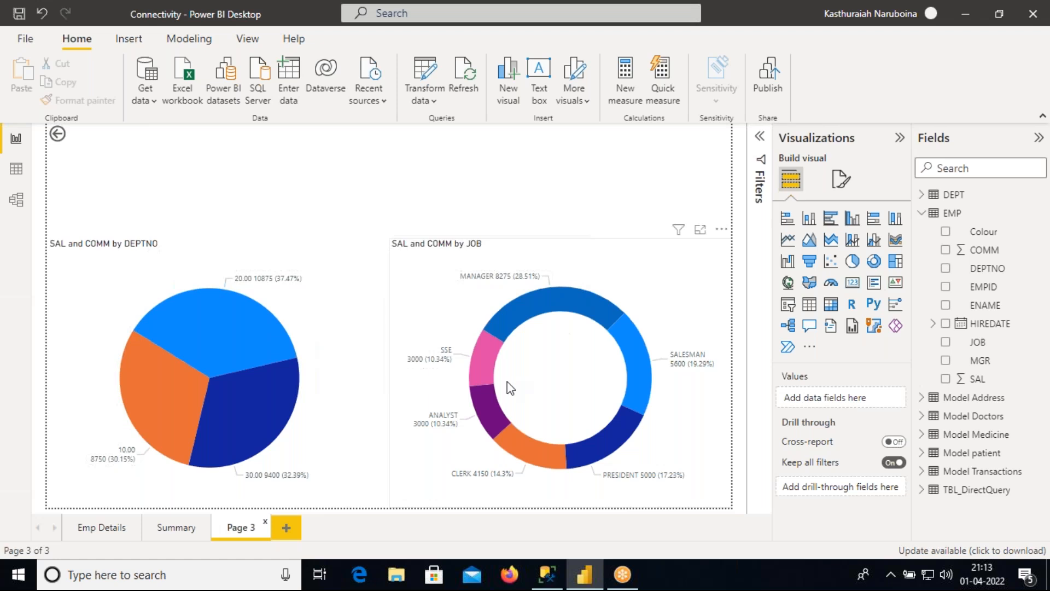
{"action": "left_click", "coordinate": [104, 530]}
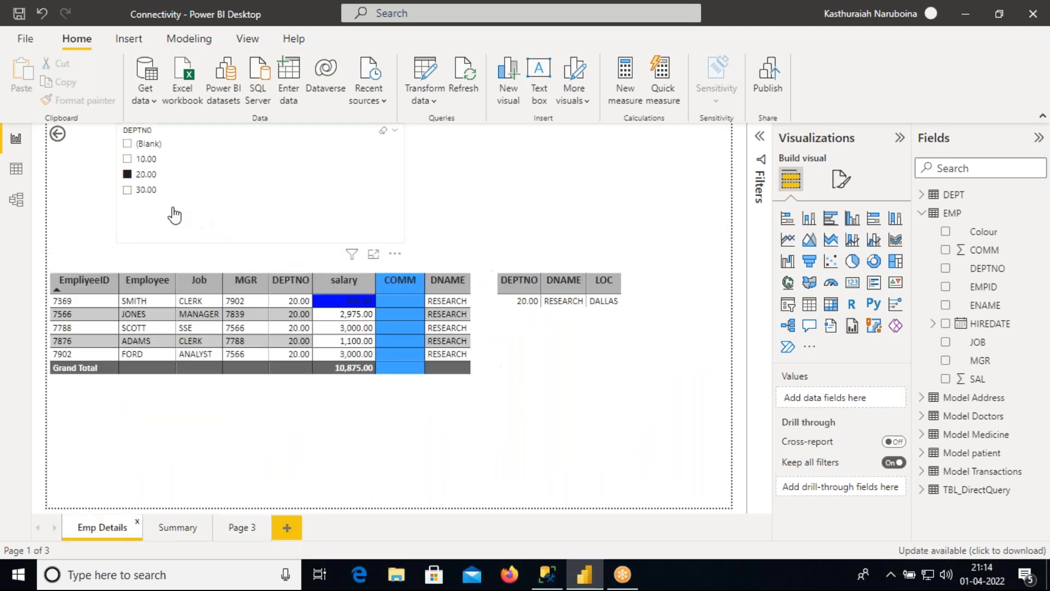
Step: Filter the tables by DEPTNO 30.00 and shrink the slicer's width and height to fit its list of values
{"action": "left_click", "coordinate": [127, 190]}
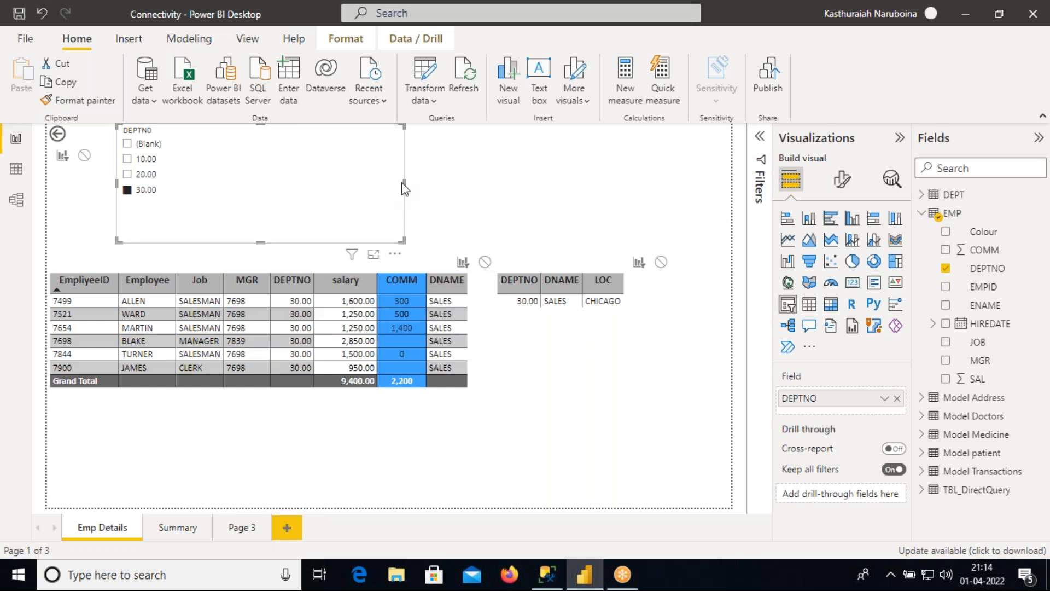
{"action": "left_click_drag", "start_coordinate": [403, 184], "coordinate": [213, 184]}
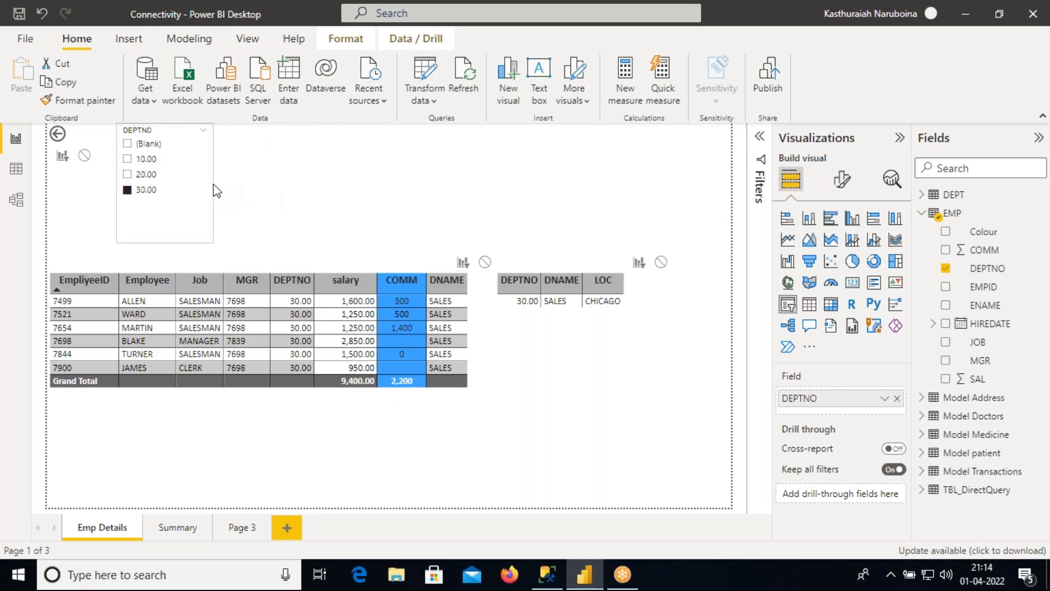
{"action": "left_click_drag", "start_coordinate": [179, 243], "coordinate": [176, 230]}
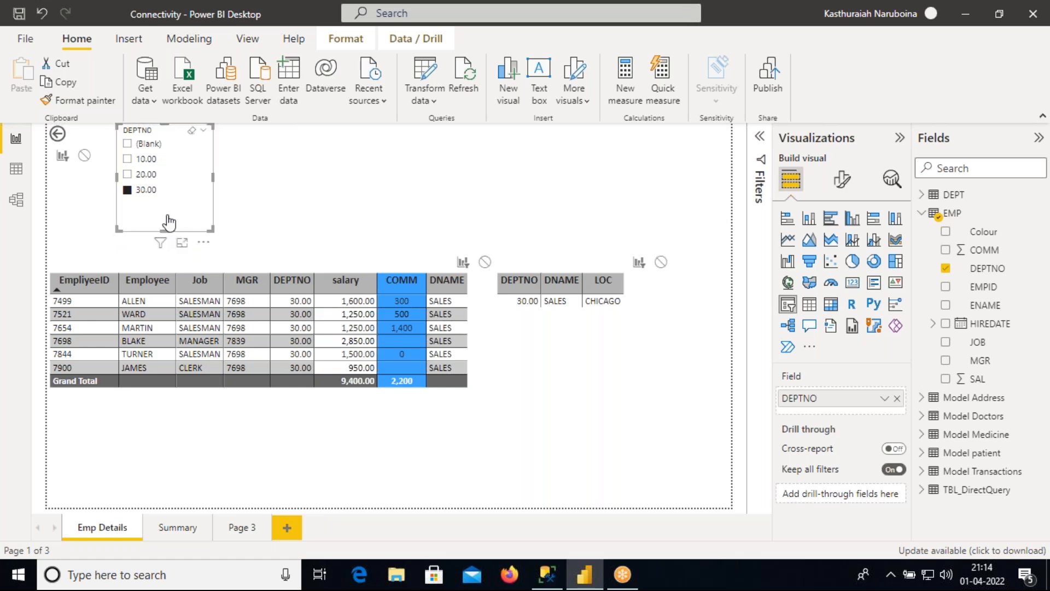
Step: Add a second slicer next to the DEPTNO slicer, narrow it, and populate it with the EMP table's JOB field
{"action": "left_click", "coordinate": [605, 228]}
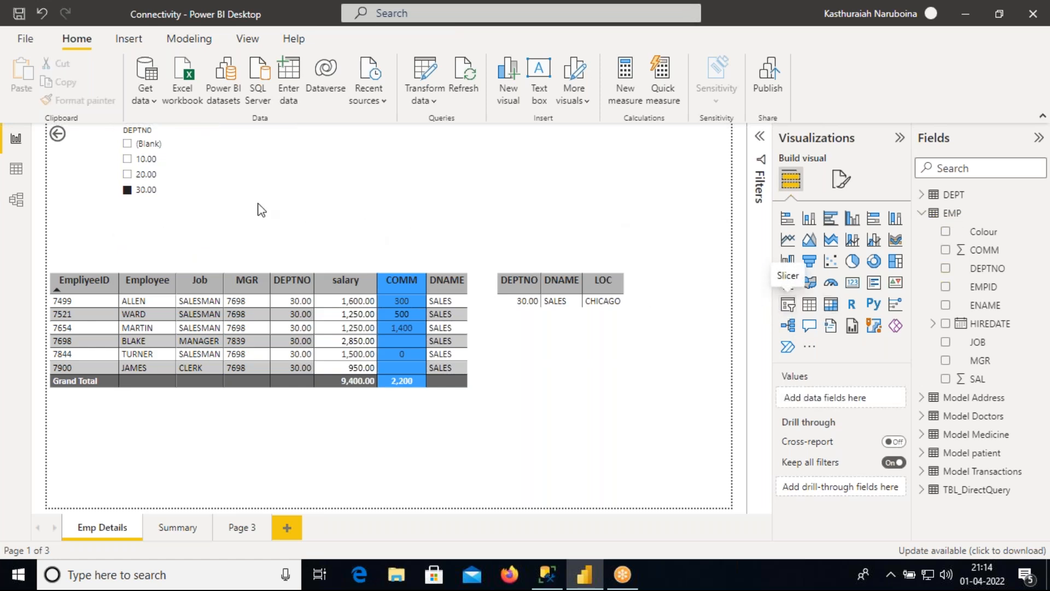
{"action": "left_click_drag", "start_coordinate": [299, 188], "coordinate": [343, 184]}
{"action": "left_click_drag", "start_coordinate": [544, 177], "coordinate": [418, 187]}
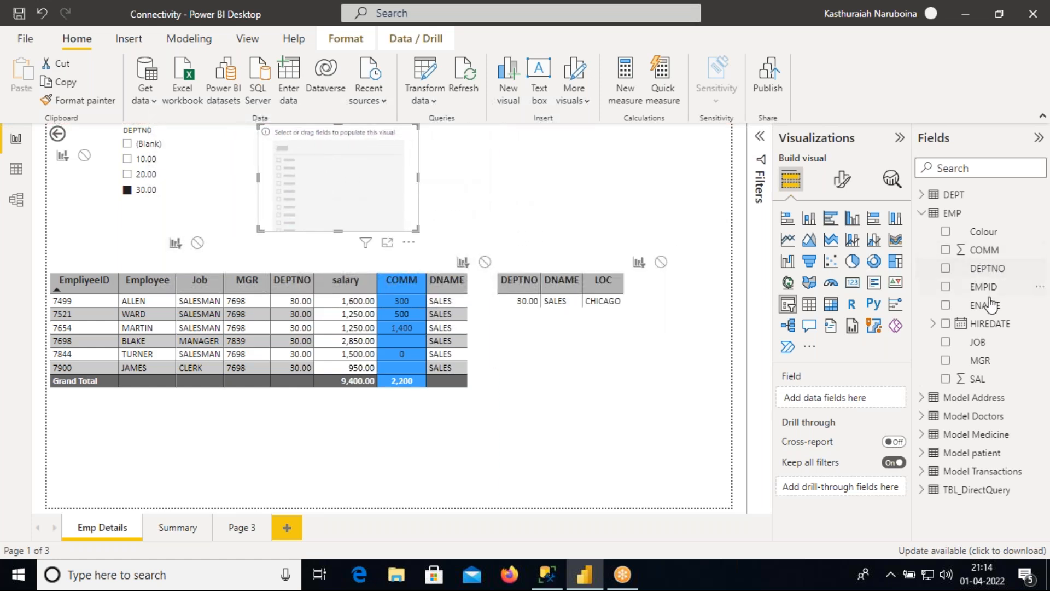
{"action": "left_click_drag", "start_coordinate": [978, 342], "coordinate": [867, 394]}
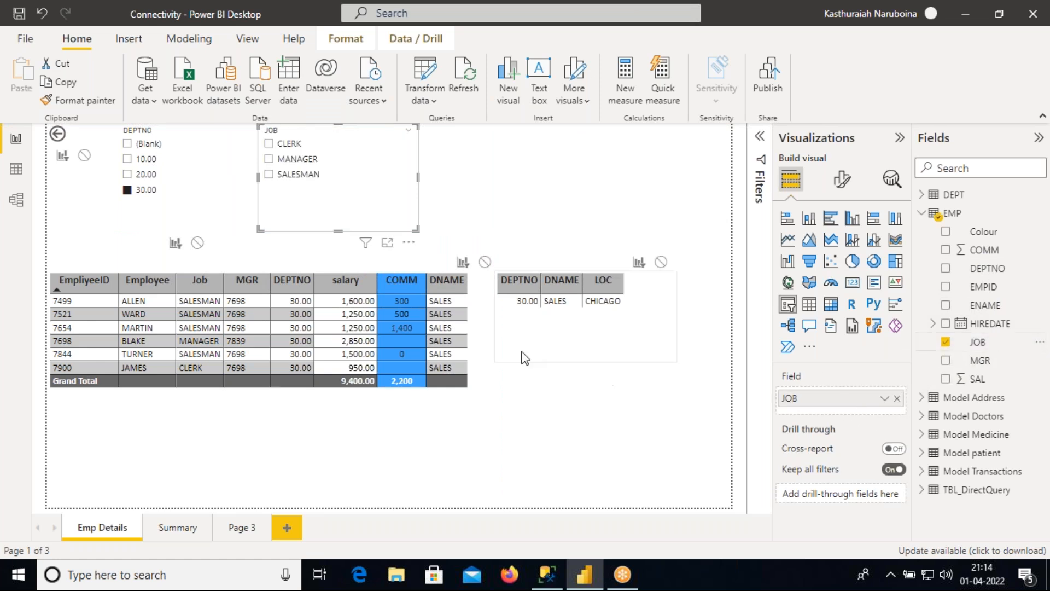
Step: Filter the tables by DEPTNO 10.00, switch to DEPTNO 20.00, and narrow that down to the job ANALYST
{"action": "left_click", "coordinate": [128, 159]}
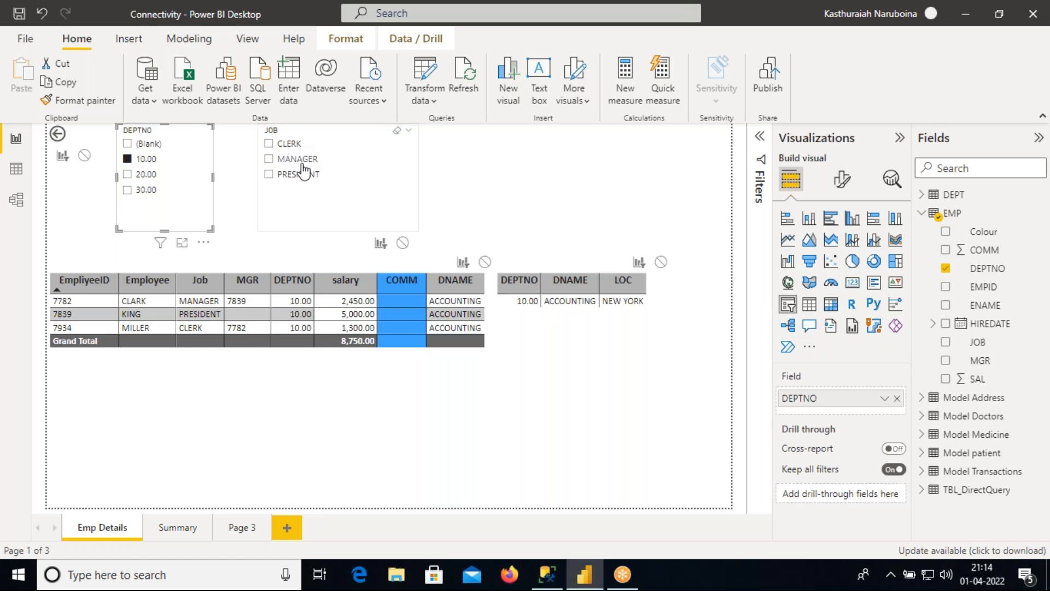
{"action": "left_click", "coordinate": [129, 175]}
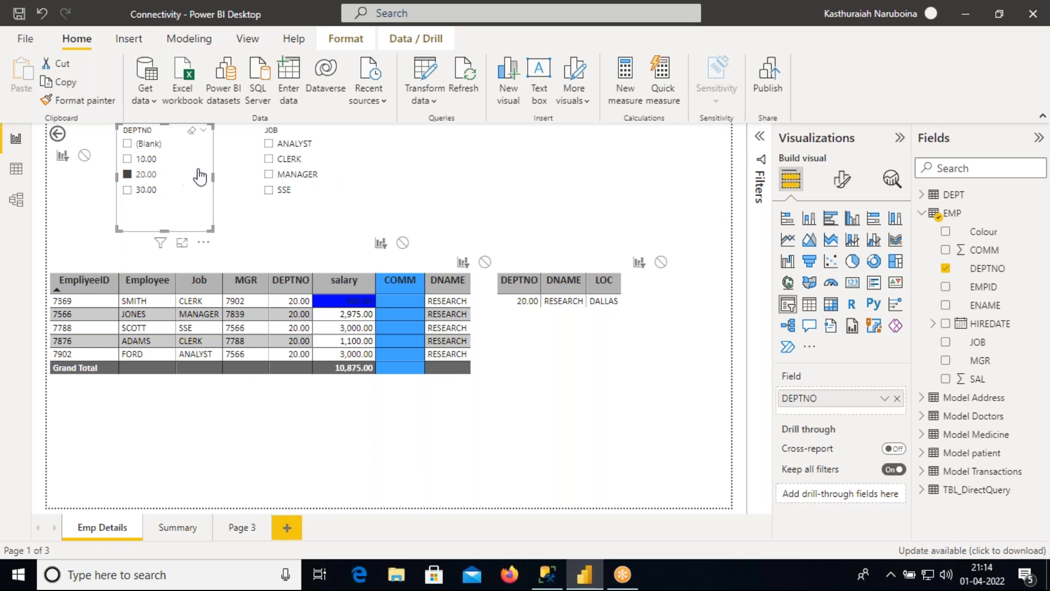
{"action": "left_click", "coordinate": [269, 144]}
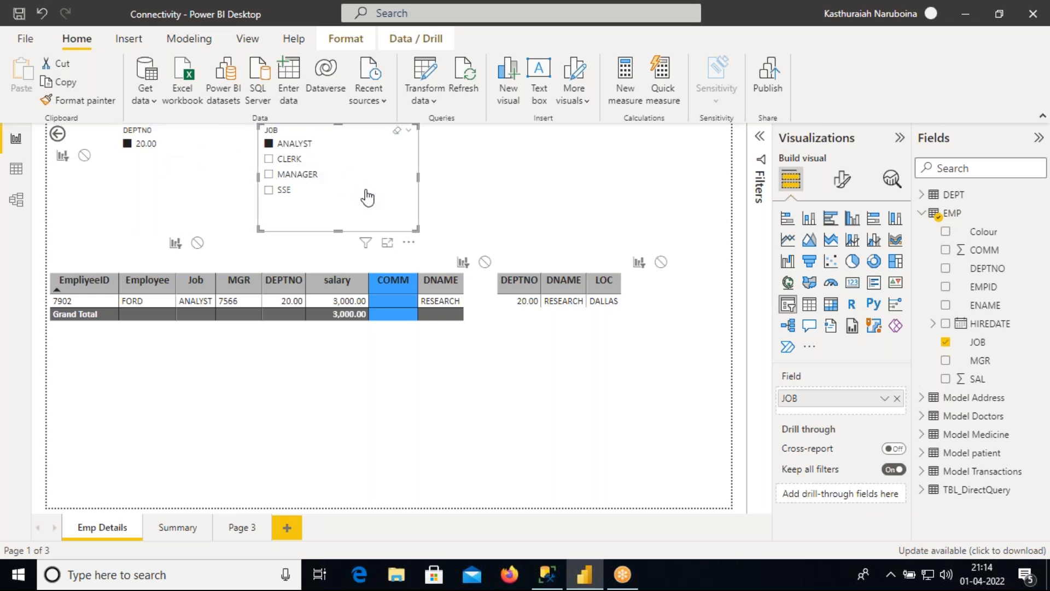
Step: Select SSE alone in the JOB slicer, and extend the selection to MANAGER, CLERK and ANALYST
{"action": "left_click", "coordinate": [144, 201]}
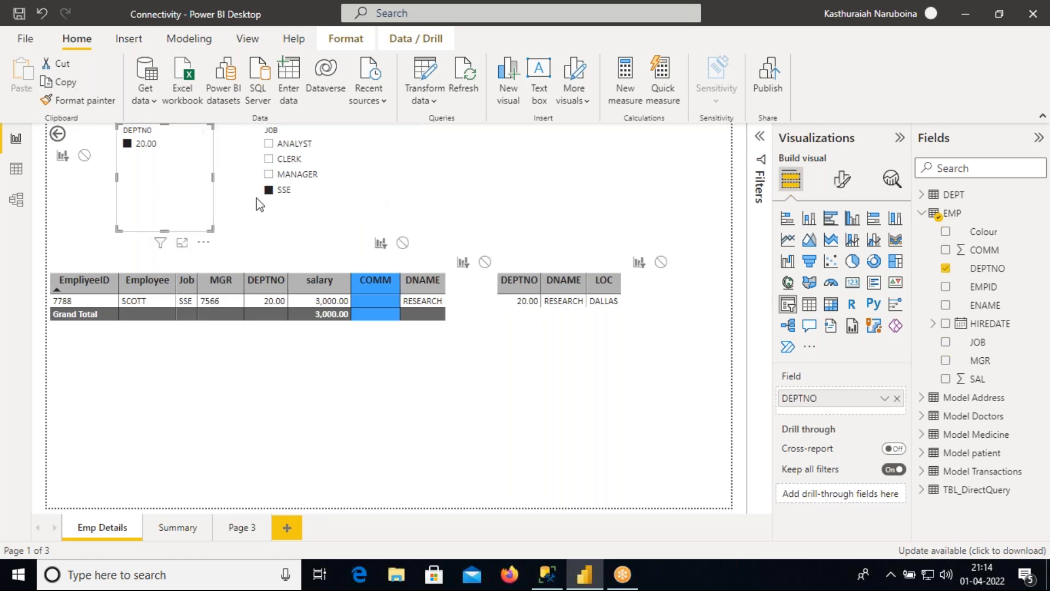
{"action": "left_click", "coordinate": [269, 175], "text": "ctrl"}
{"action": "left_click", "coordinate": [269, 159], "text": "ctrl"}
{"action": "left_click", "coordinate": [269, 144], "text": "ctrl"}
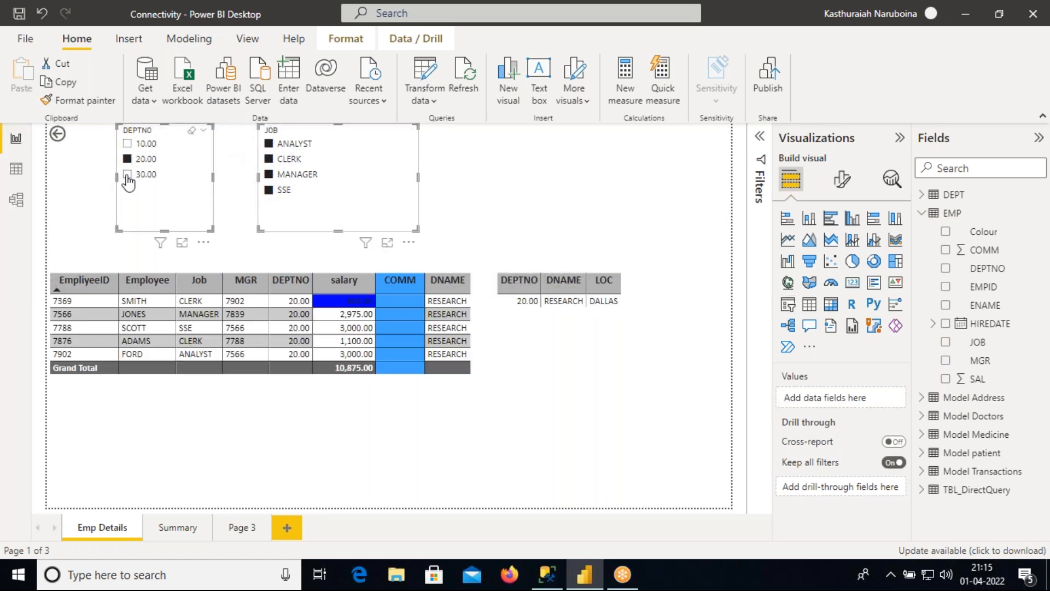
Step: Filter the tables by DEPTNO 10.00 and the job PRESIDENT, and delete the JOB slicer
{"action": "left_click", "coordinate": [127, 175]}
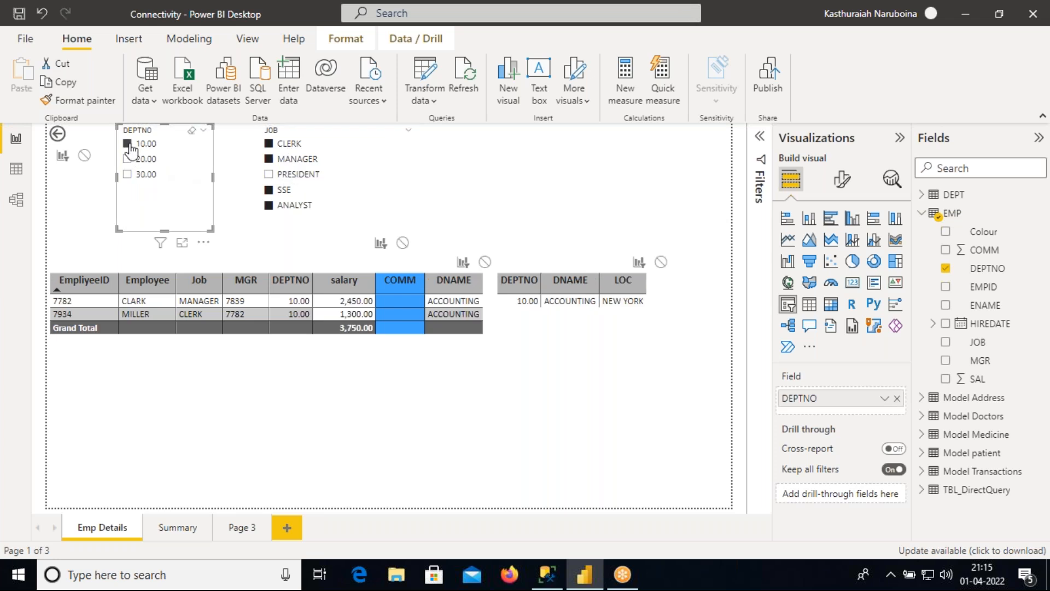
{"action": "left_click", "coordinate": [269, 174]}
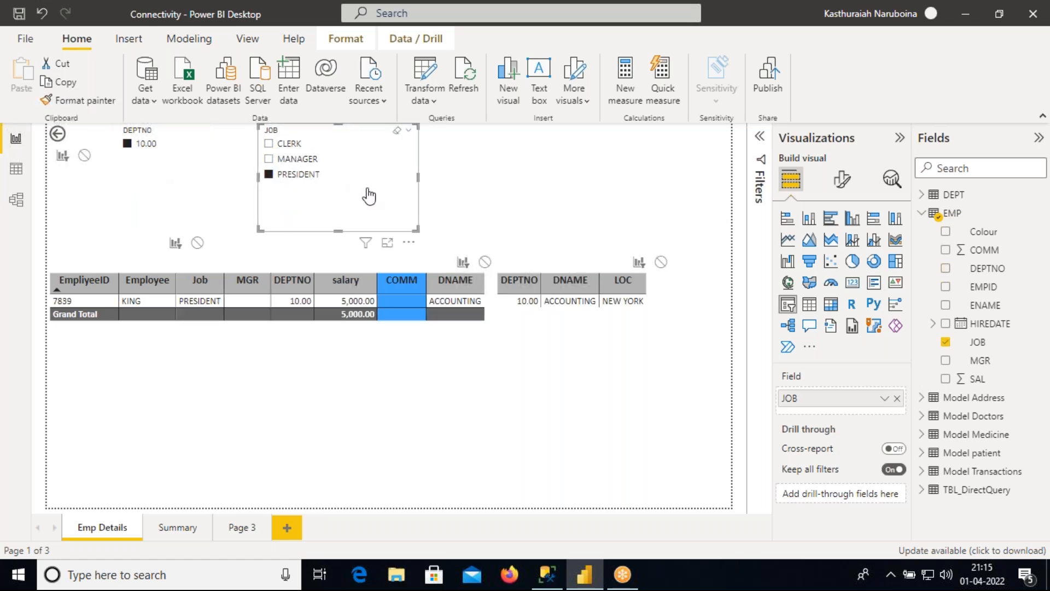
{"action": "key", "text": "Delete"}
{"action": "left_click", "coordinate": [183, 179]}
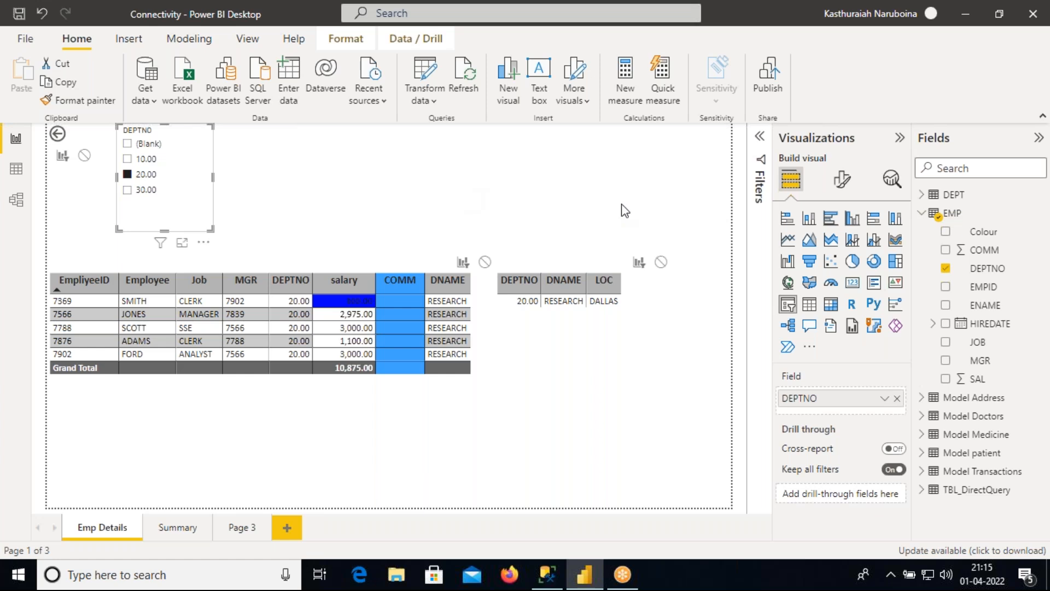
Step: Insert a new slicer beside the DEPTNO slicer and assign the EMP table's JOB field to it
{"action": "left_click", "coordinate": [399, 222]}
{"action": "left_click", "coordinate": [788, 305]}
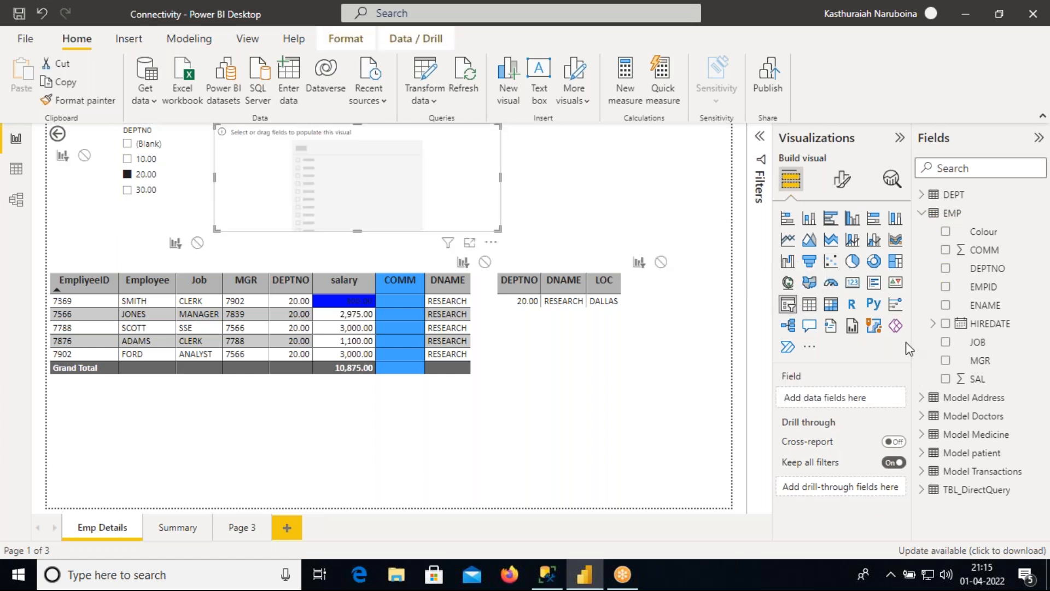
{"action": "left_click_drag", "start_coordinate": [982, 349], "coordinate": [837, 398]}
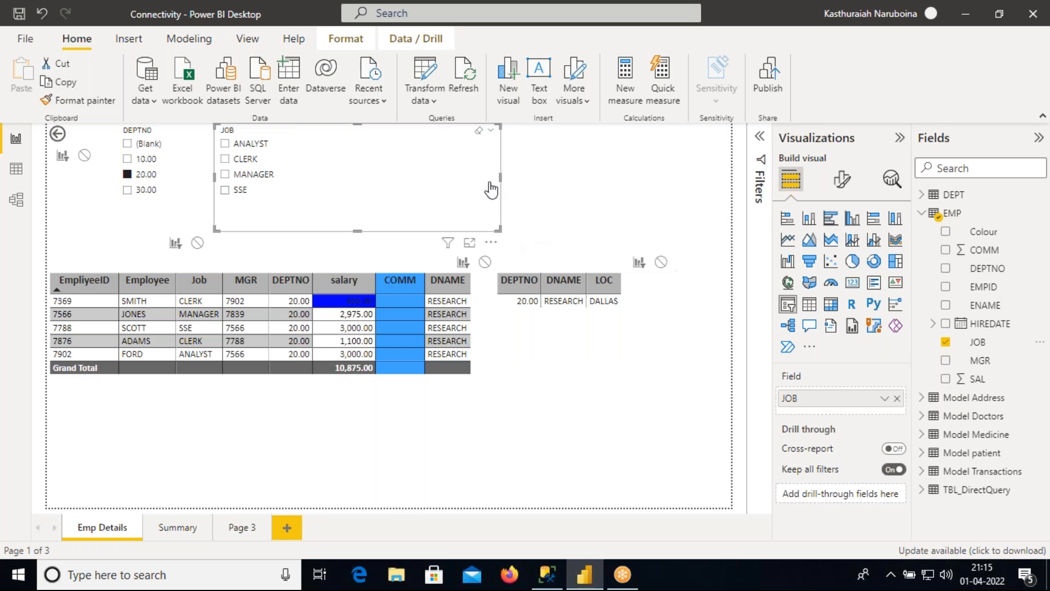
Step: Filter by DEPTNO 10.00, 20.00 and 30.00 in turn to compare which jobs the JOB slicer offers
{"action": "left_click", "coordinate": [127, 159]}
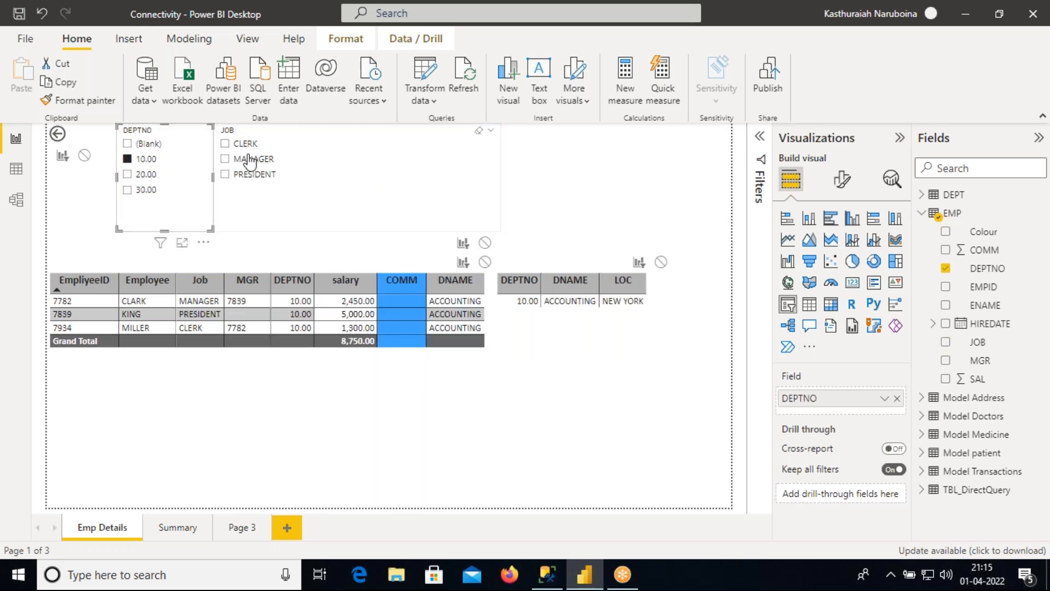
{"action": "left_click", "coordinate": [128, 174]}
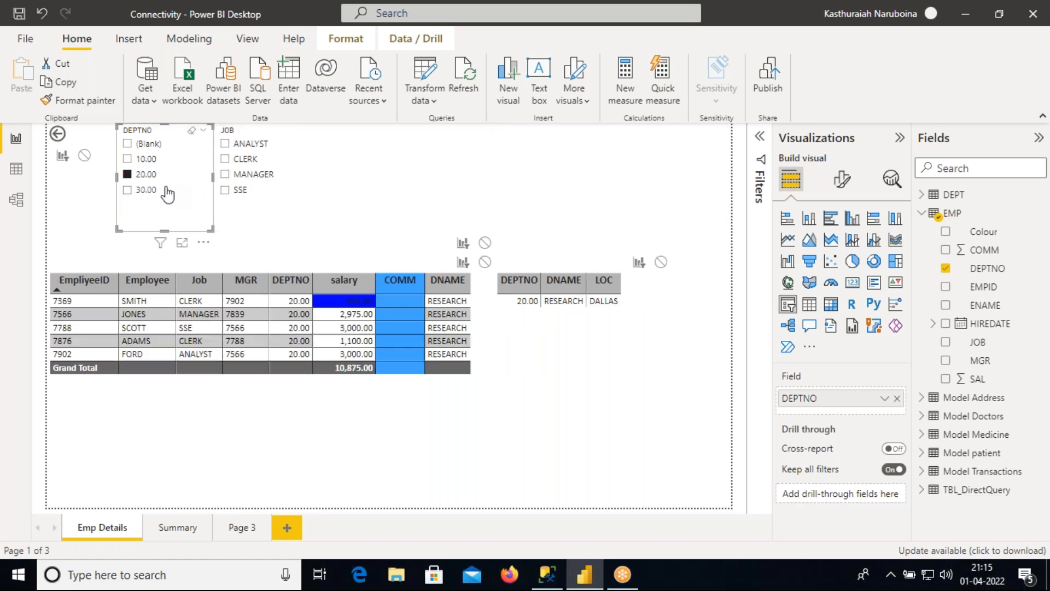
{"action": "left_click", "coordinate": [129, 191]}
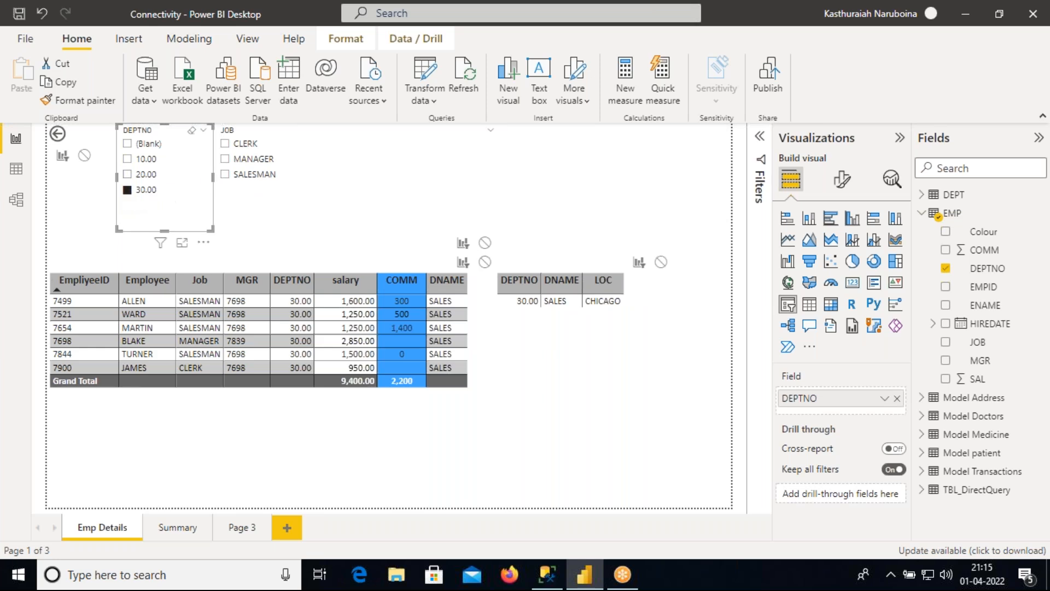
Step: Narrow the JOB slicer, place it farther from the DEPTNO slicer, and filter DEPTNO 30.00 by SALESMAN
{"action": "left_click", "coordinate": [495, 175]}
{"action": "left_click_drag", "start_coordinate": [500, 176], "coordinate": [350, 188]}
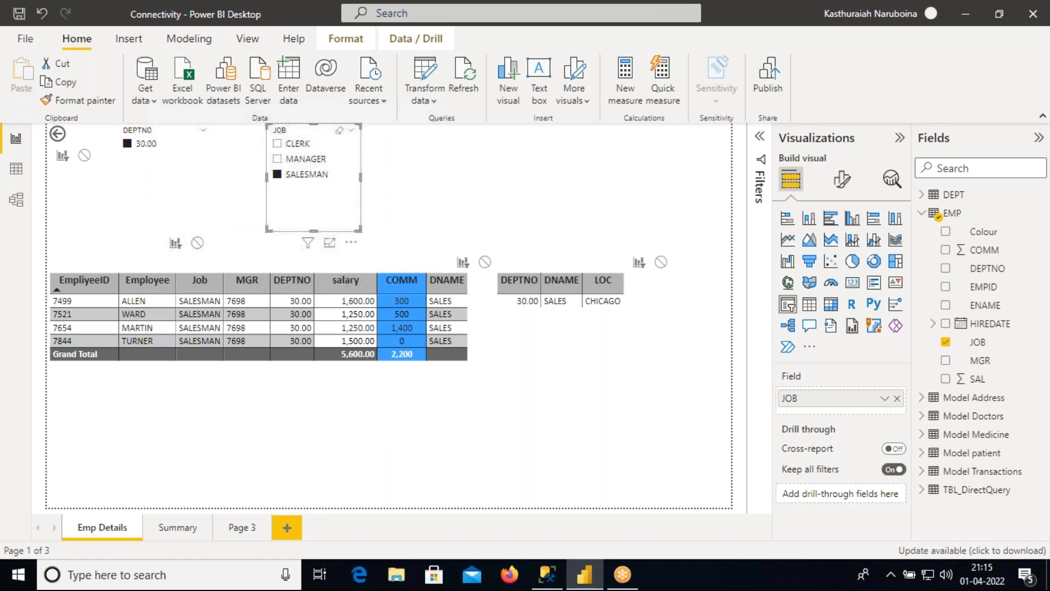
{"action": "left_click", "coordinate": [172, 184]}
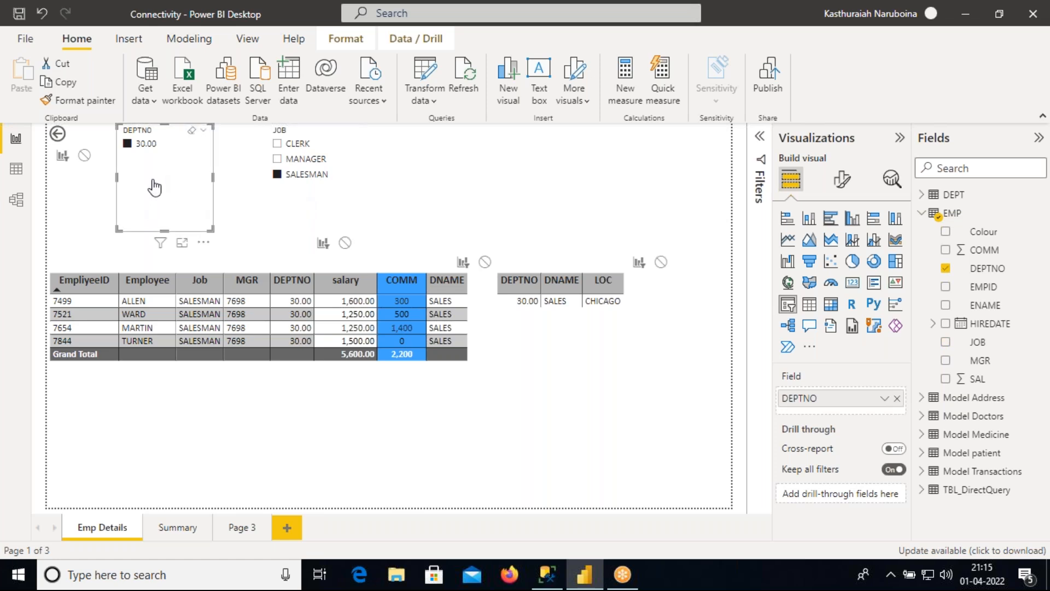
Step: Replace the narrowed JOB slicer with a new slicer on the JOB field, and filter by SALESMAN
{"action": "left_click", "coordinate": [324, 202]}
{"action": "key", "text": "Delete"}
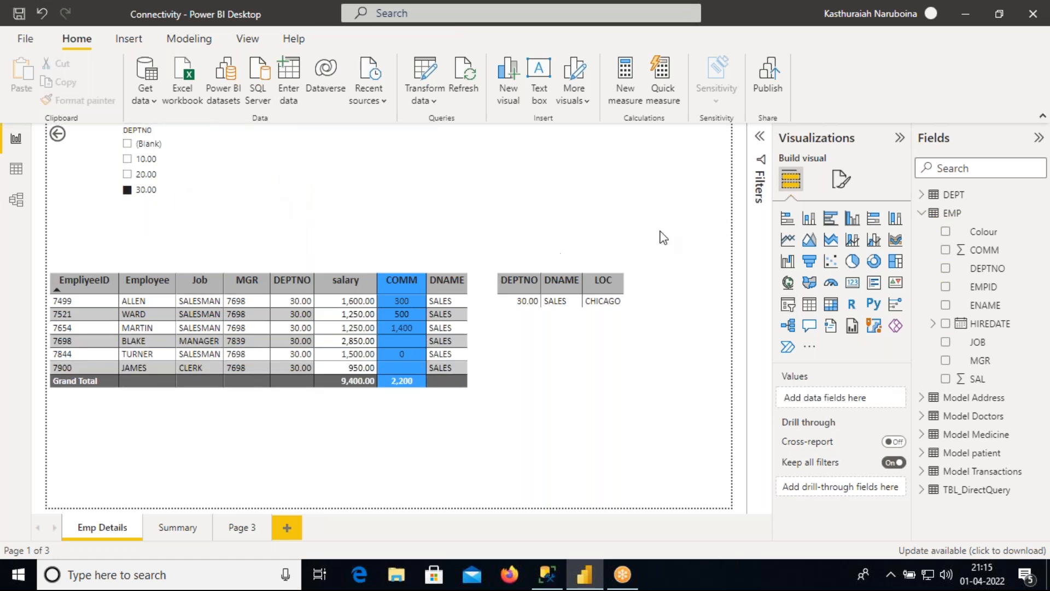
{"action": "left_click", "coordinate": [788, 304]}
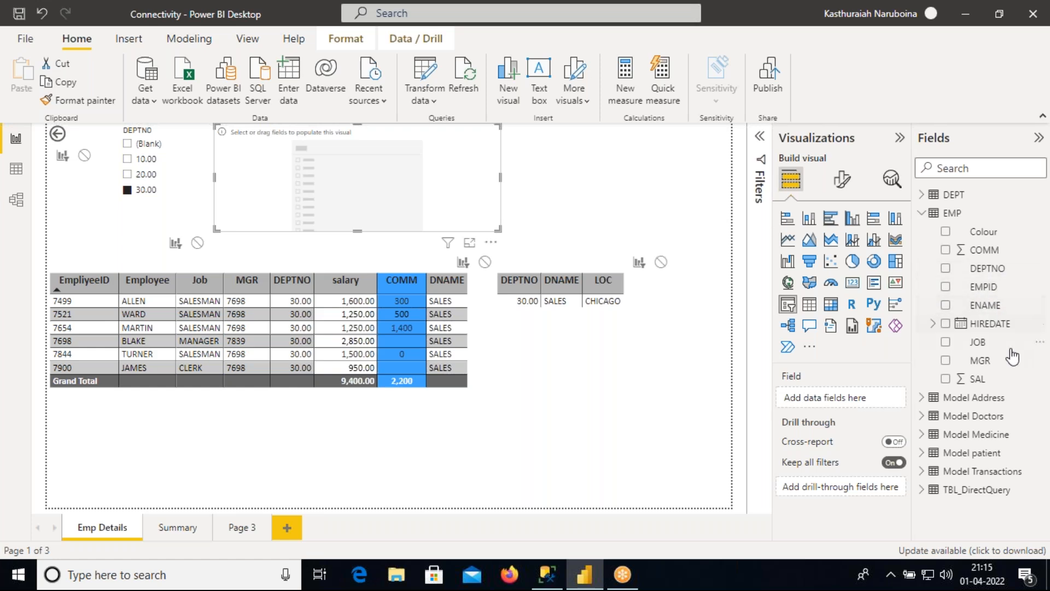
{"action": "left_click_drag", "start_coordinate": [977, 342], "coordinate": [842, 398]}
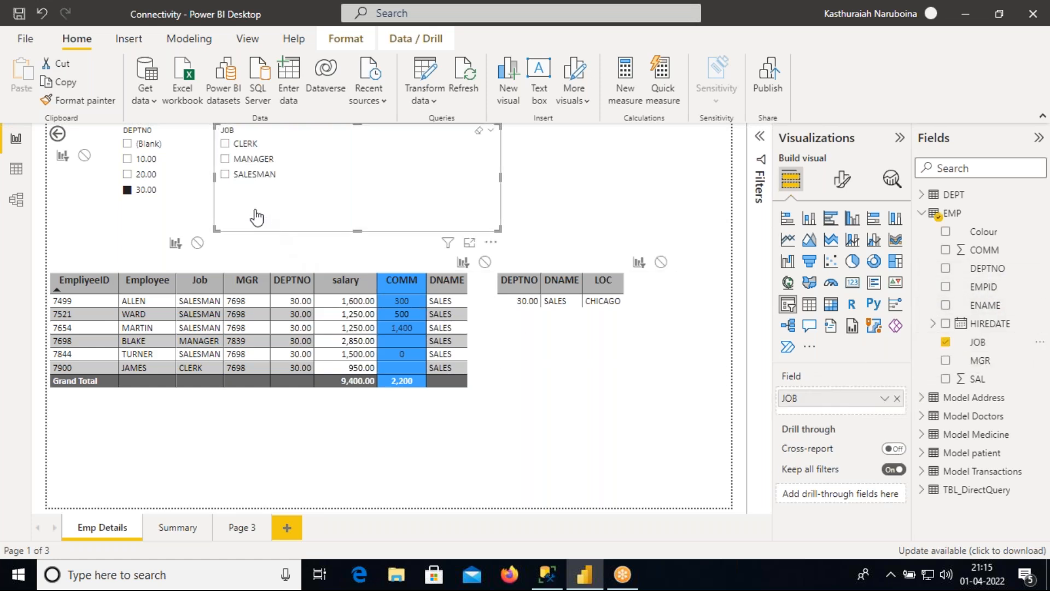
{"action": "left_click", "coordinate": [225, 175]}
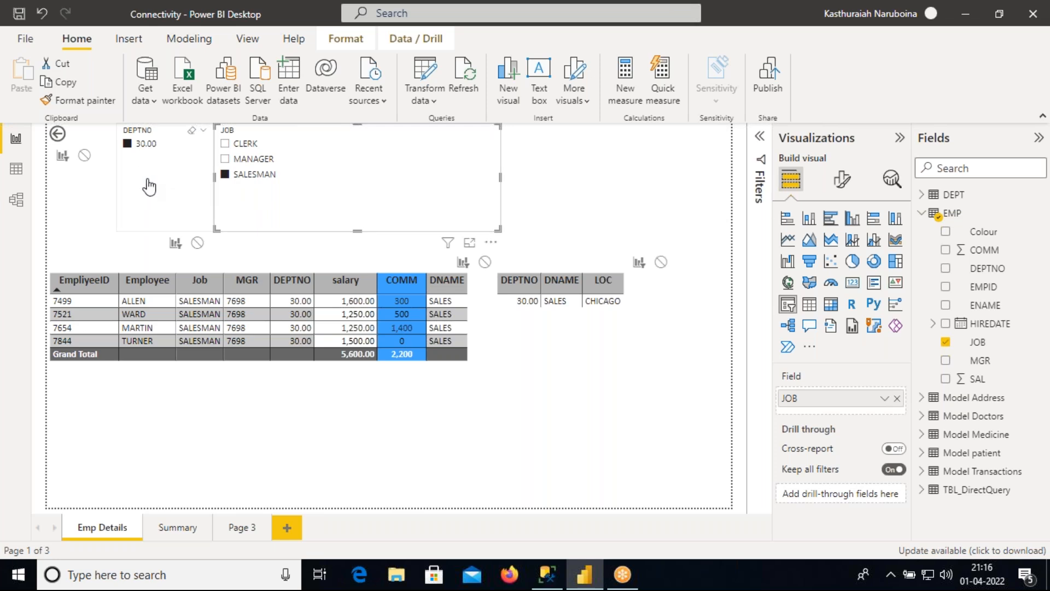
Step: Shift the DEPTNO slicer slightly away from the JOB slicer, and narrow the JOB slicer to fit its values
{"action": "left_click_drag", "start_coordinate": [140, 180], "coordinate": [125, 181]}
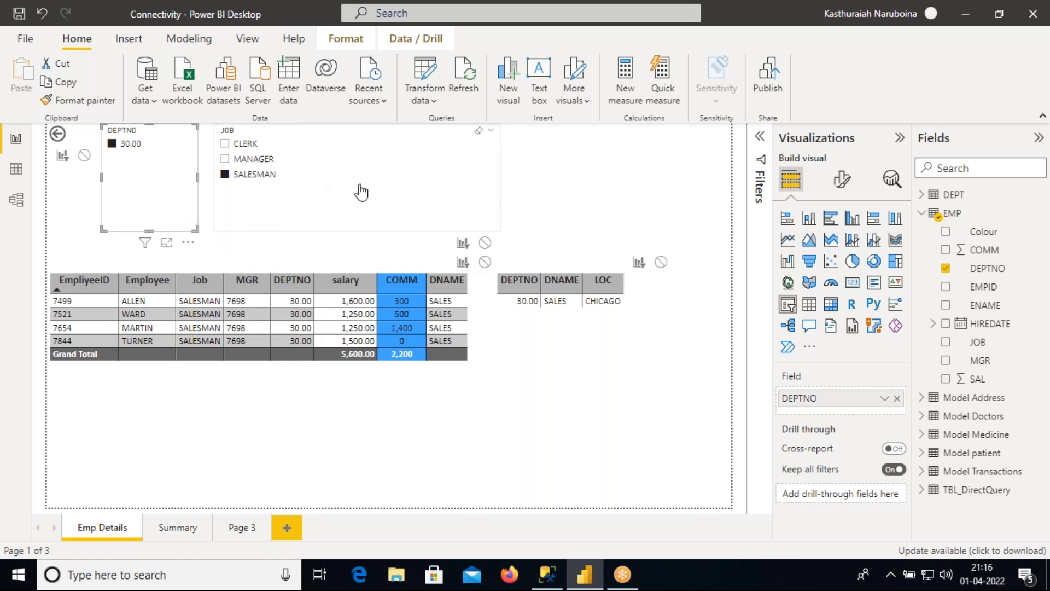
{"action": "left_click", "coordinate": [480, 180]}
{"action": "left_click_drag", "start_coordinate": [500, 175], "coordinate": [316, 180]}
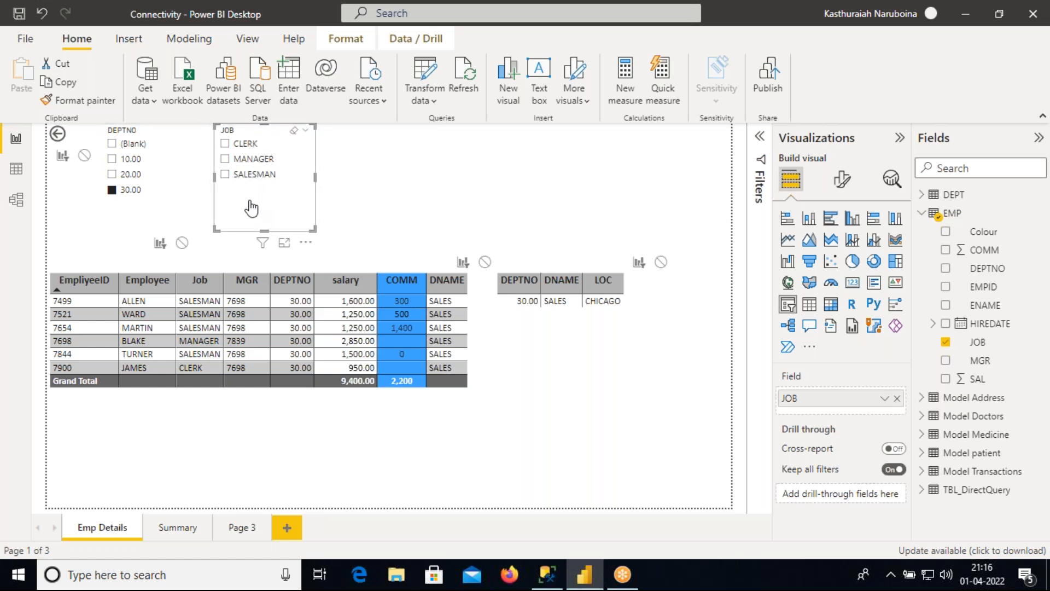
Step: Replace the separate JOB slicer by adding the JOB field below DEPTNO in the DEPTNO slicer, and enlarge the combined slicer
{"action": "key", "text": "Delete"}
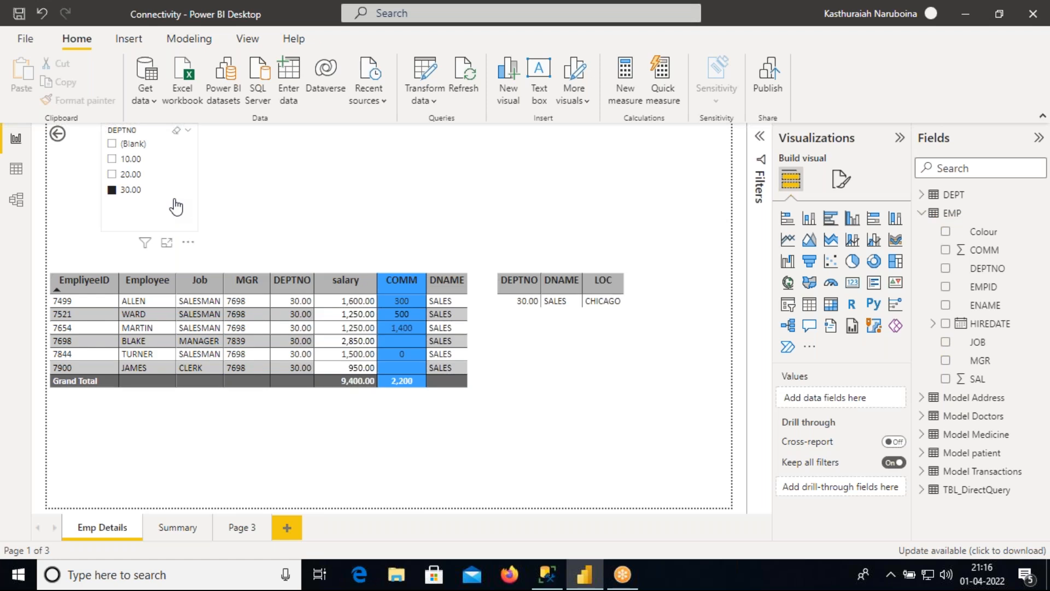
{"action": "left_click", "coordinate": [176, 207]}
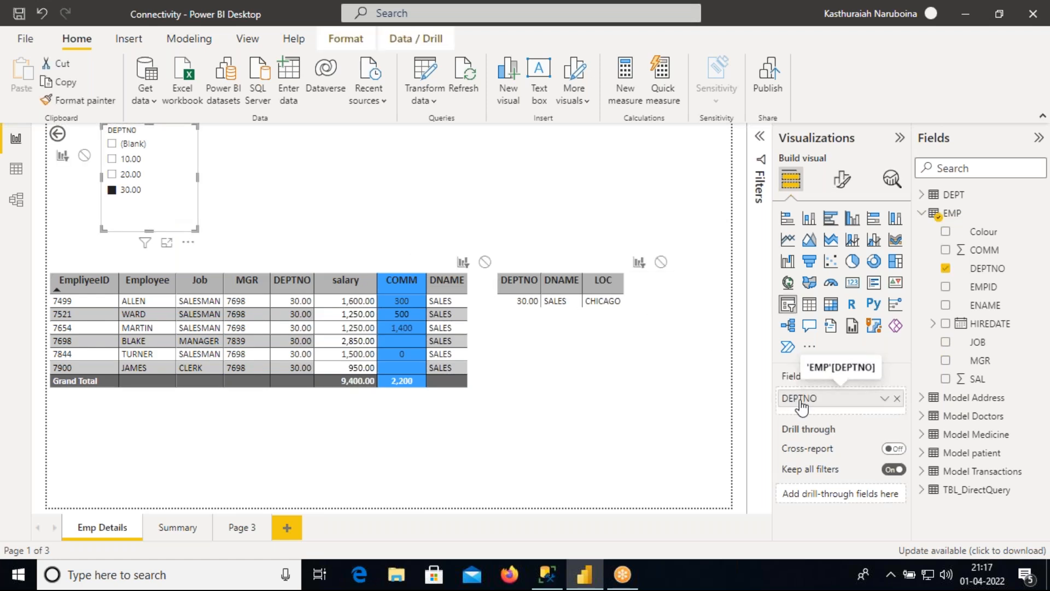
{"action": "left_click_drag", "start_coordinate": [974, 342], "coordinate": [849, 413]}
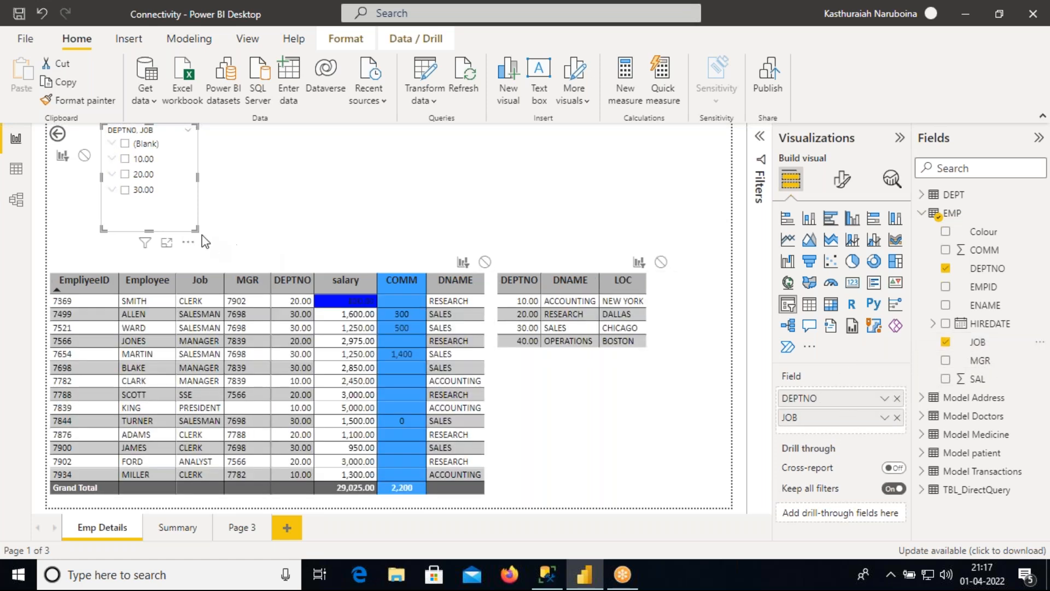
{"action": "left_click_drag", "start_coordinate": [200, 231], "coordinate": [228, 250]}
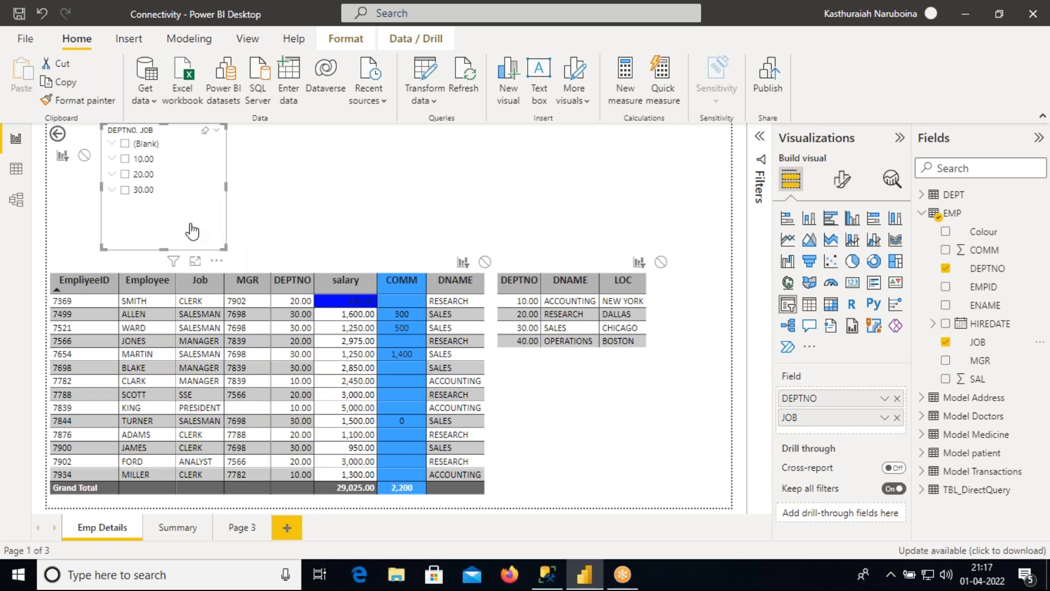
Step: Expand DEPTNO 10.00 in the combined slicer and filter by its CLERK job, followed by its MANAGER job
{"action": "left_click", "coordinate": [112, 159]}
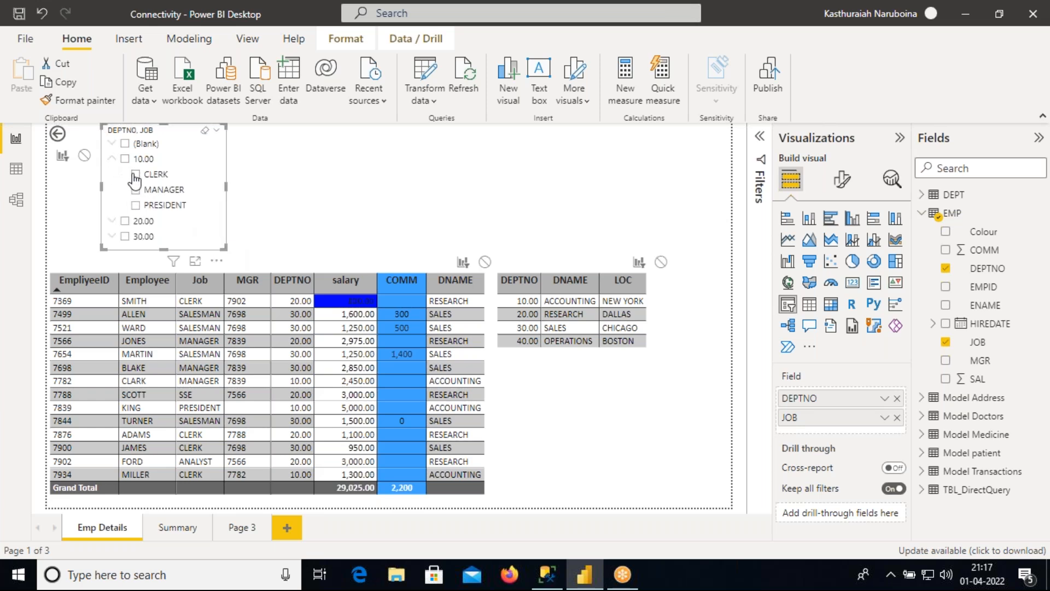
{"action": "left_click", "coordinate": [136, 174]}
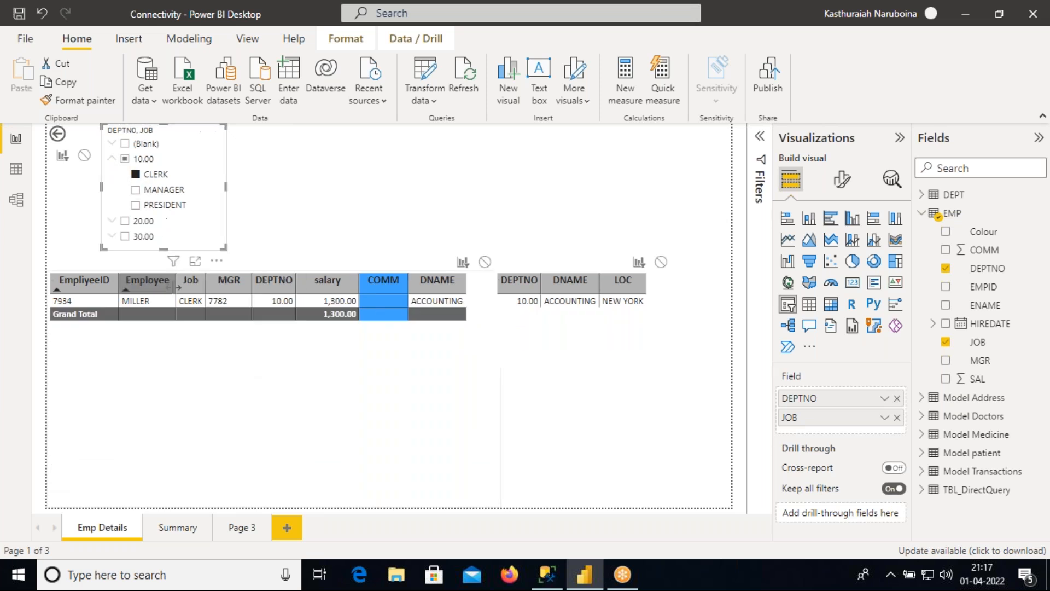
{"action": "mouse_move", "coordinate": [174, 261]}
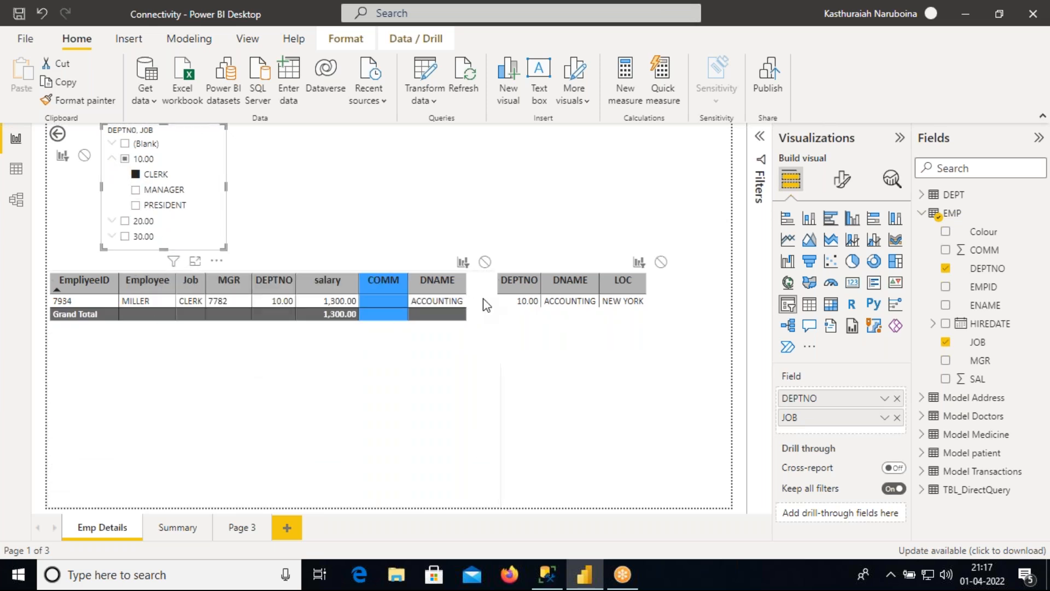
{"action": "left_click", "coordinate": [136, 190]}
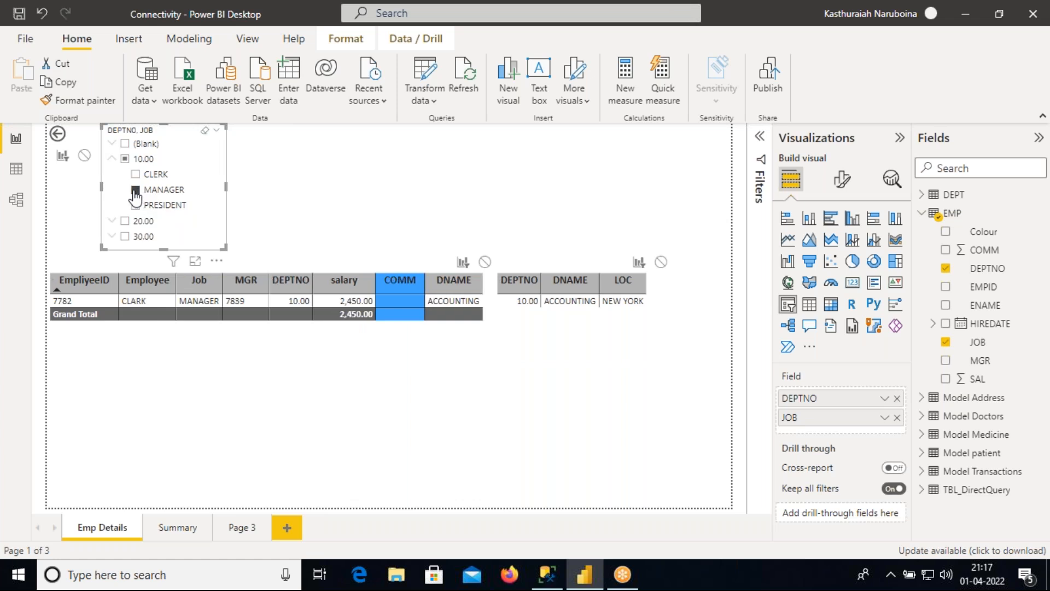
Step: Select all jobs of DEPTNO 10.00, collapse that group, and expand DEPTNO 20.00 to filter by the whole department instead
{"action": "left_click", "coordinate": [124, 160]}
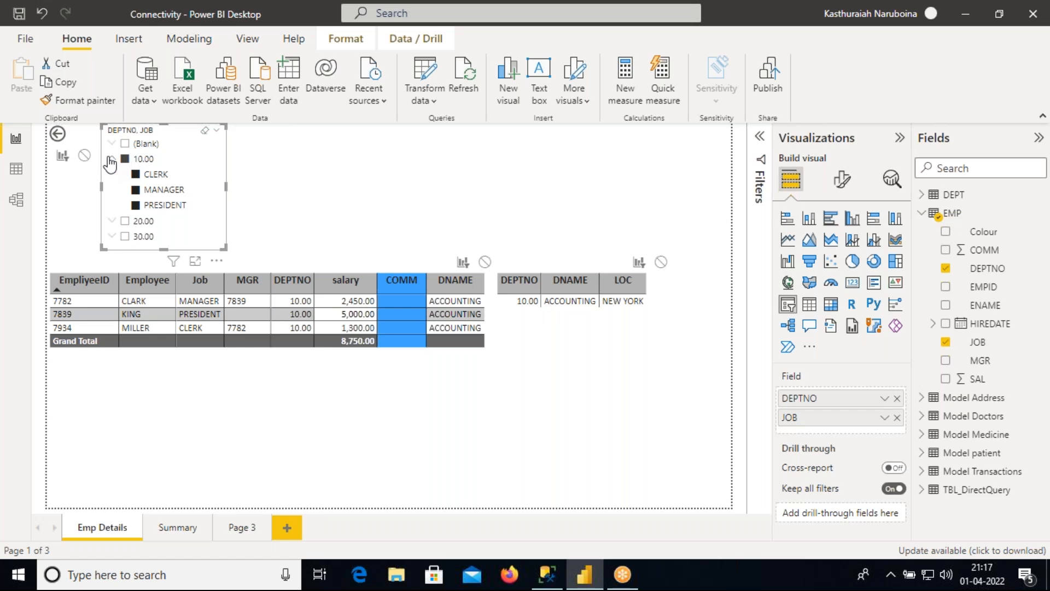
{"action": "left_click", "coordinate": [111, 159]}
{"action": "left_click", "coordinate": [112, 174]}
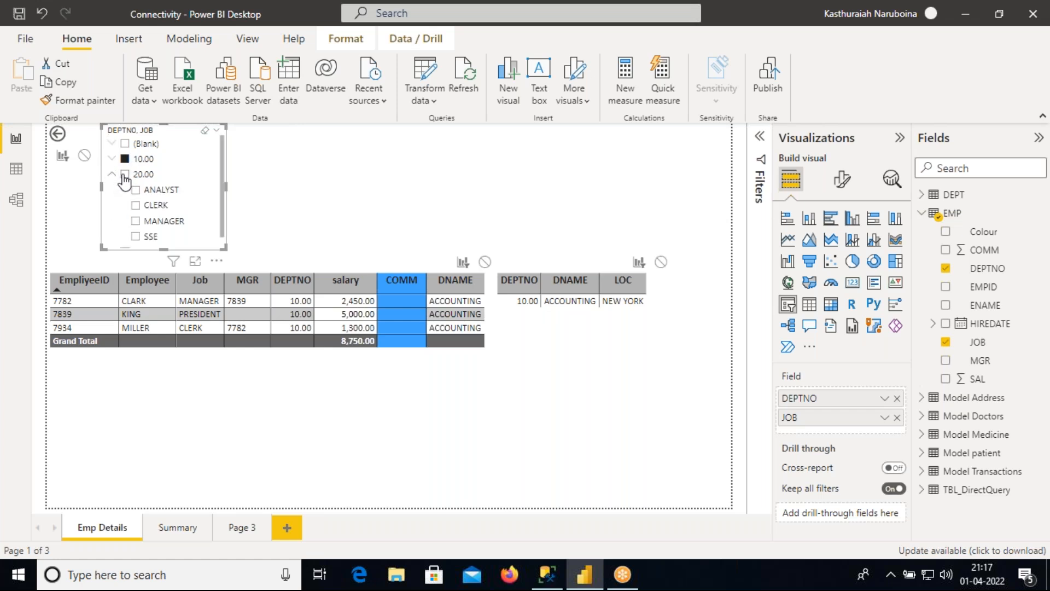
{"action": "left_click", "coordinate": [125, 174]}
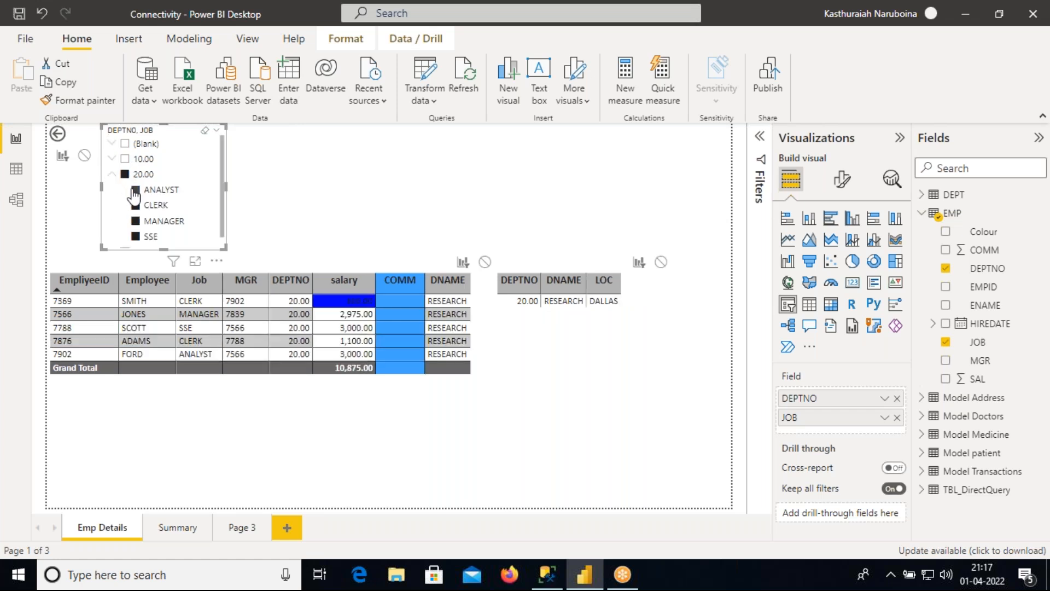
Step: Deselect ANALYST, CLERK and MANAGER under DEPTNO 20.00 in the slicer, and filter by ANALYST alone
{"action": "left_click", "coordinate": [134, 190]}
{"action": "left_click", "coordinate": [136, 205]}
{"action": "left_click", "coordinate": [136, 221]}
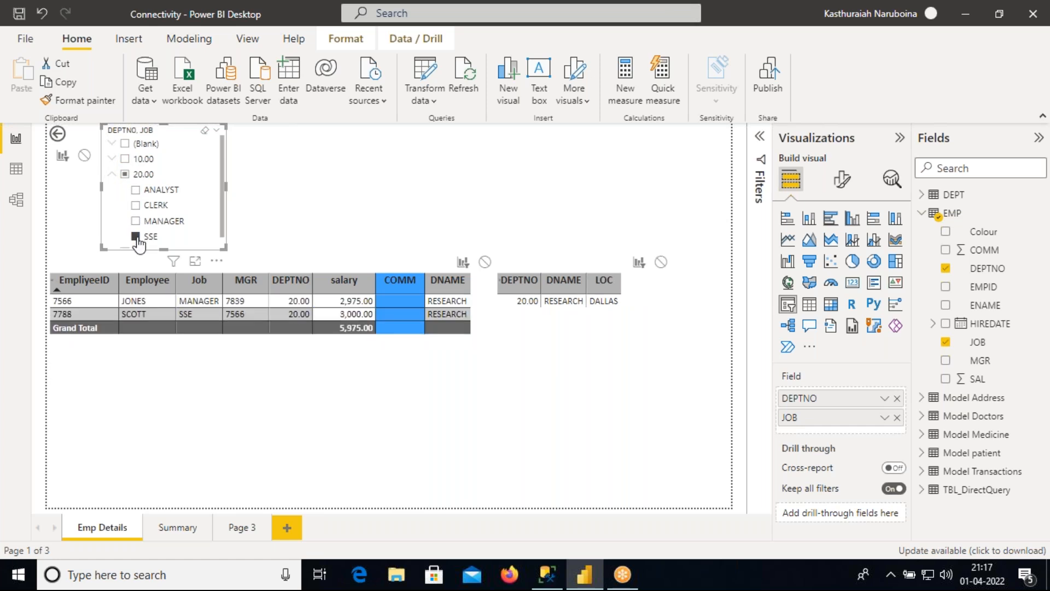
{"action": "left_click", "coordinate": [135, 190]}
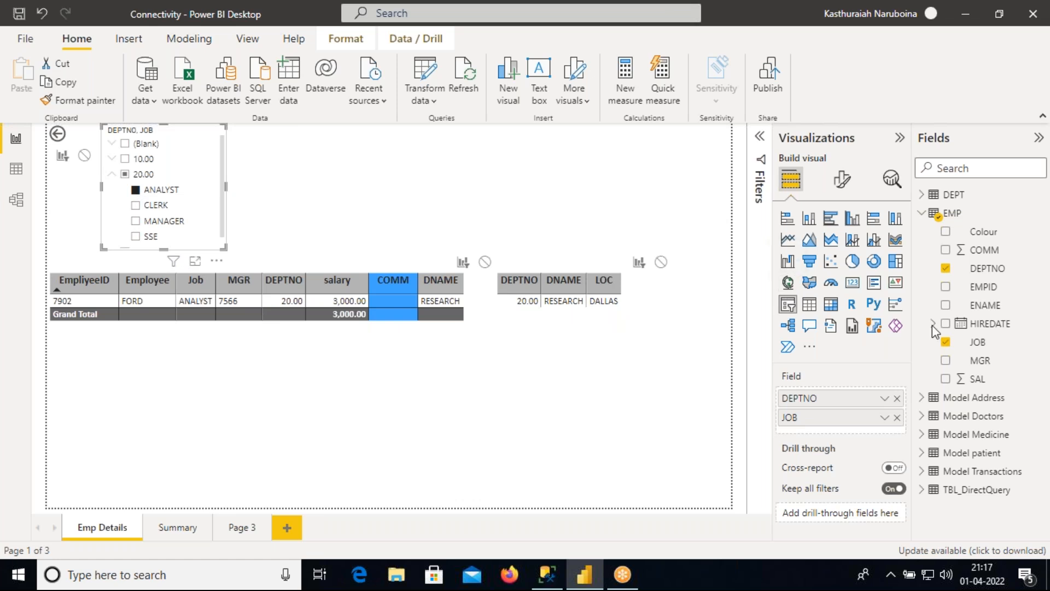
Step: Add the ENAME field below JOB in the combined slicer, and collapse all of its department groups
{"action": "left_click_drag", "start_coordinate": [998, 305], "coordinate": [870, 429]}
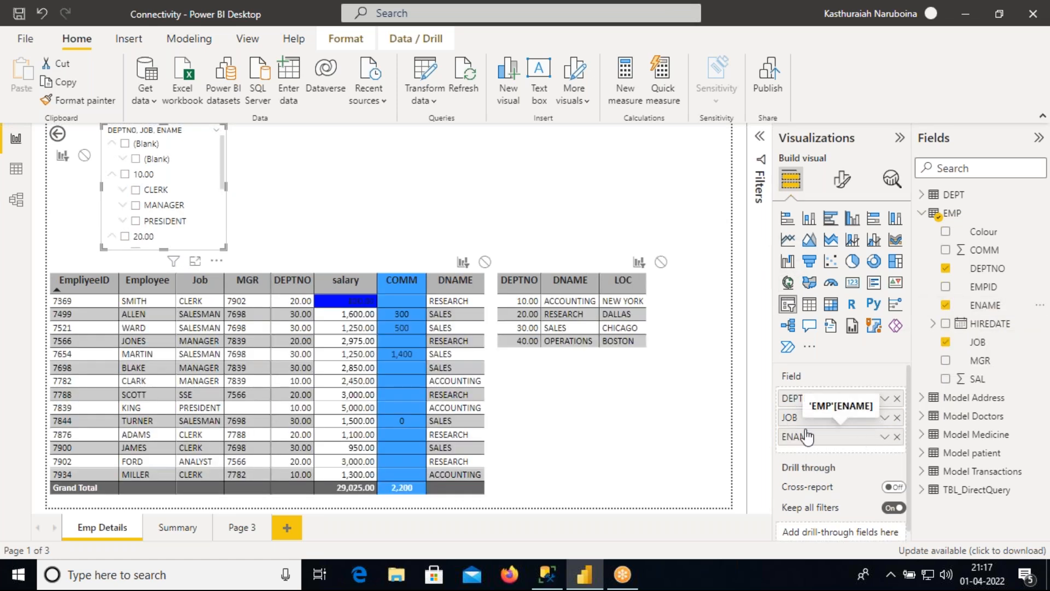
{"action": "left_click", "coordinate": [112, 143]}
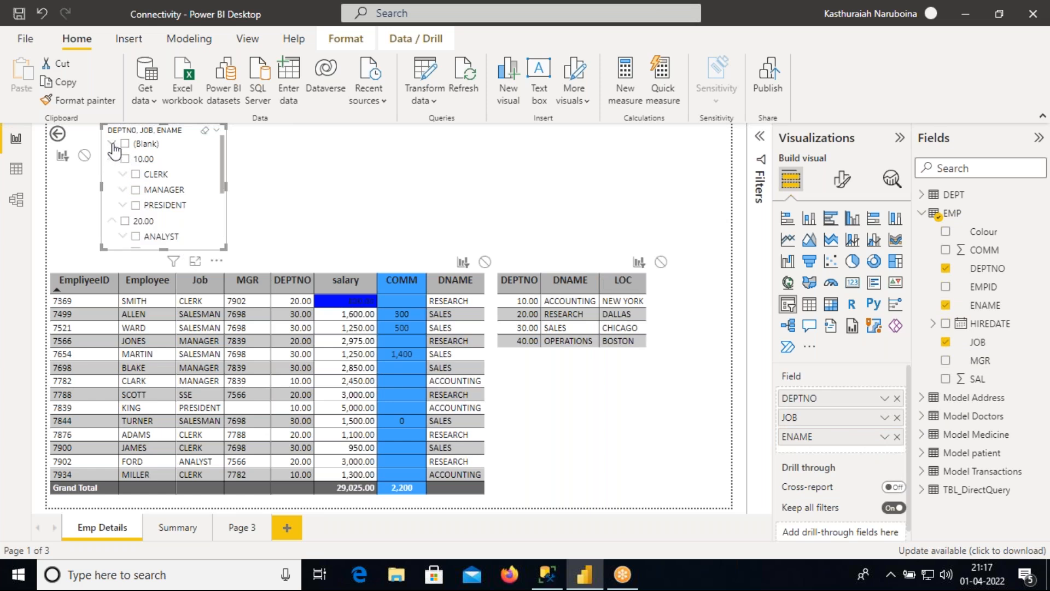
{"action": "left_click", "coordinate": [112, 158]}
{"action": "left_click", "coordinate": [112, 174]}
{"action": "left_click", "coordinate": [112, 190]}
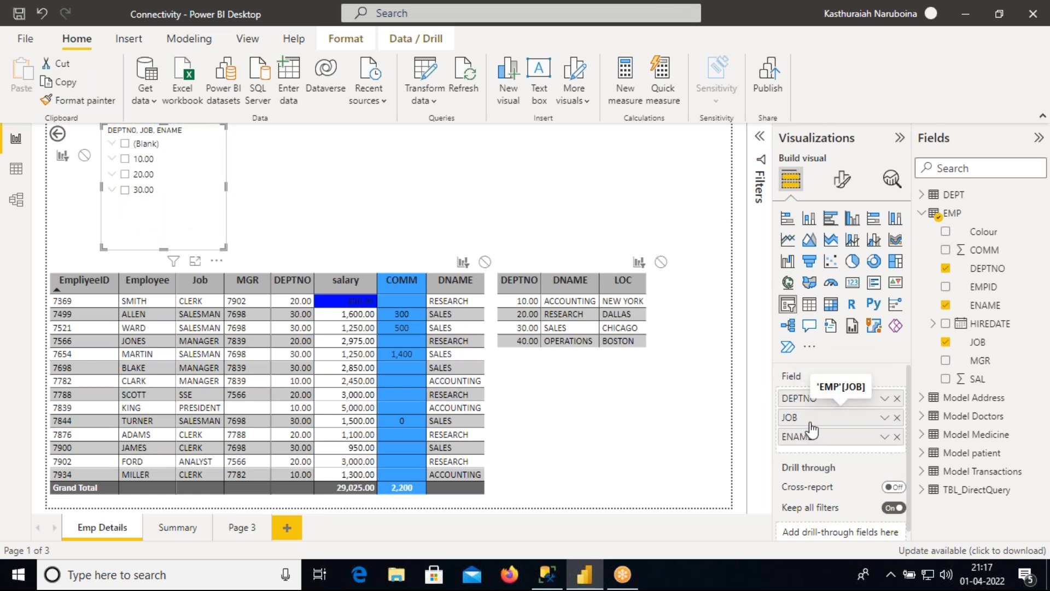
Step: Expand DEPTNO 30.00 and its SALESMAN job in the slicer, and filter by the first employee listed there
{"action": "left_click", "coordinate": [112, 189]}
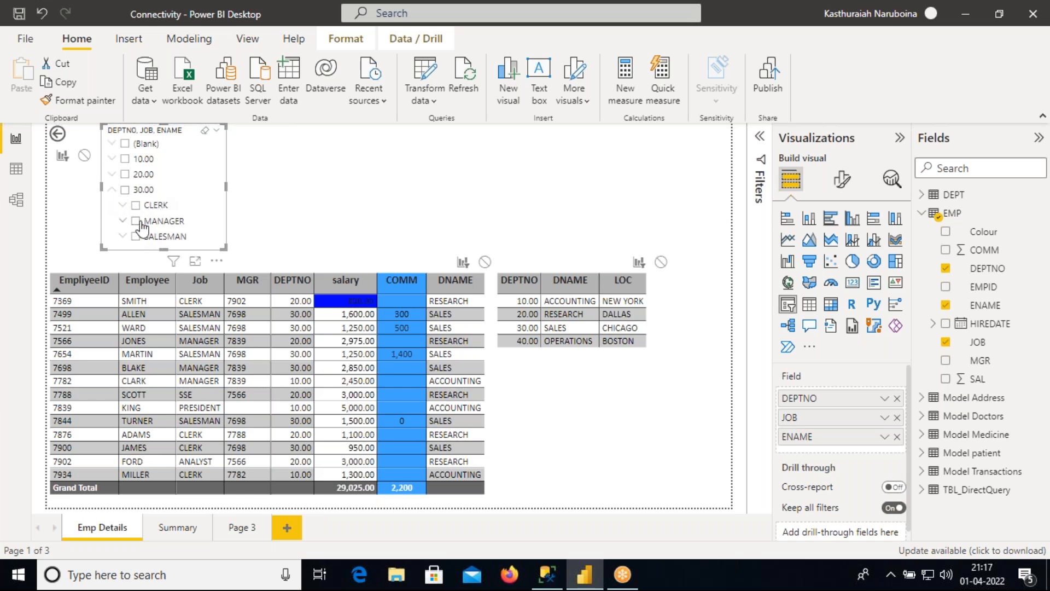
{"action": "left_click", "coordinate": [124, 238]}
{"action": "left_click_drag", "start_coordinate": [225, 183], "coordinate": [222, 224]}
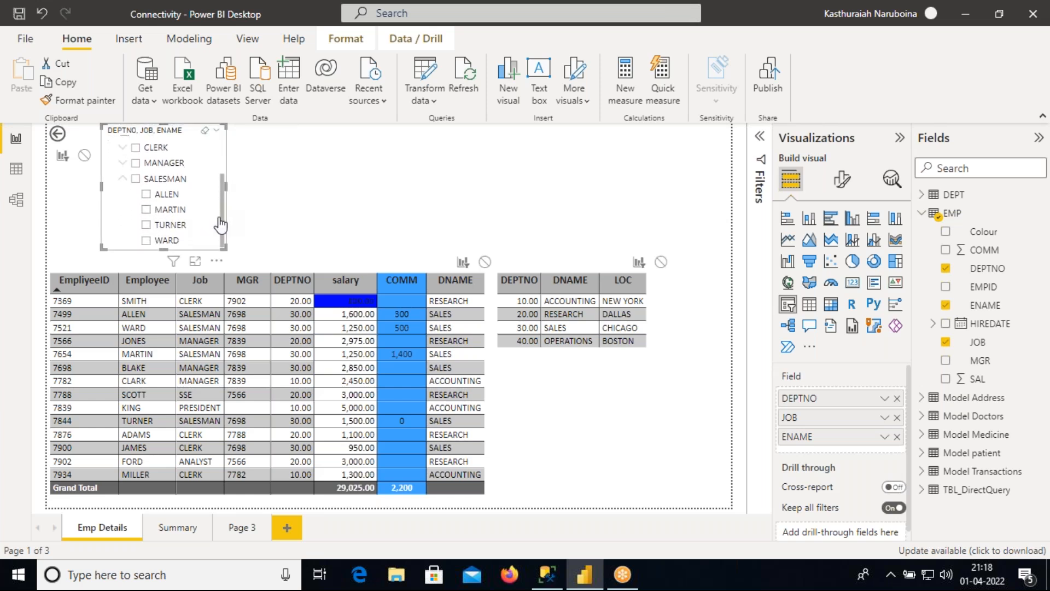
{"action": "left_click", "coordinate": [147, 194]}
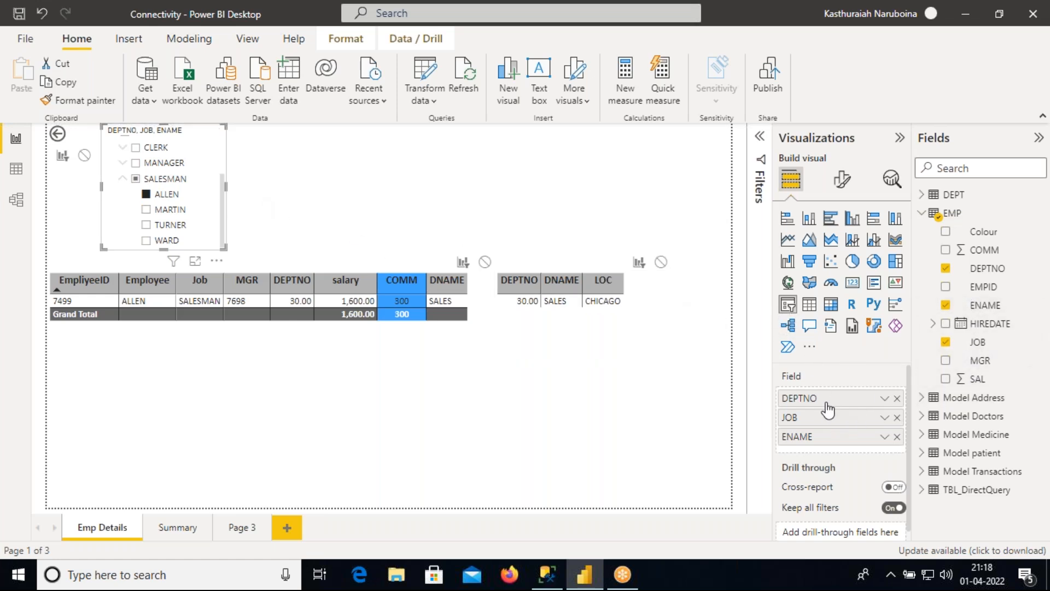
Step: Remove ENAME and JOB from the slicer, add JOB back below DEPTNO, and check the jobs under DEPTNO 30.00
{"action": "left_click", "coordinate": [897, 436]}
{"action": "left_click", "coordinate": [897, 418]}
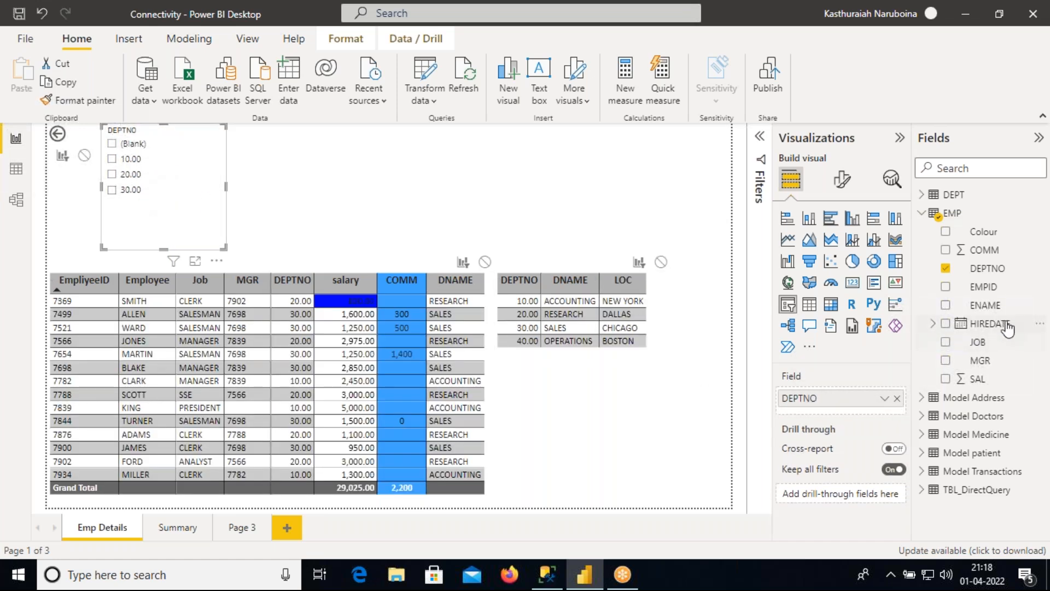
{"action": "left_click_drag", "start_coordinate": [990, 344], "coordinate": [821, 417]}
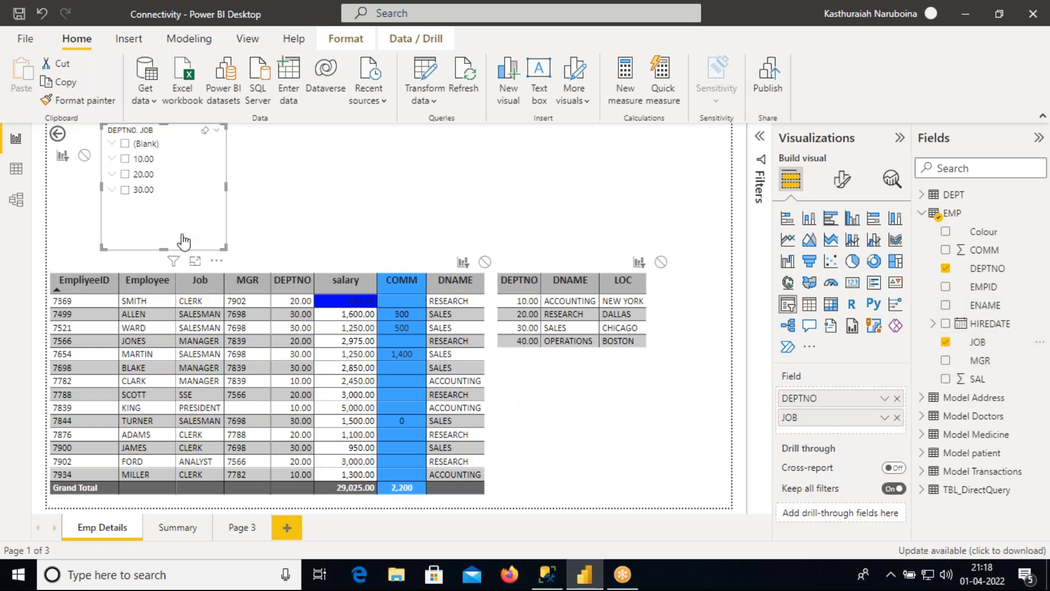
{"action": "left_click", "coordinate": [112, 190]}
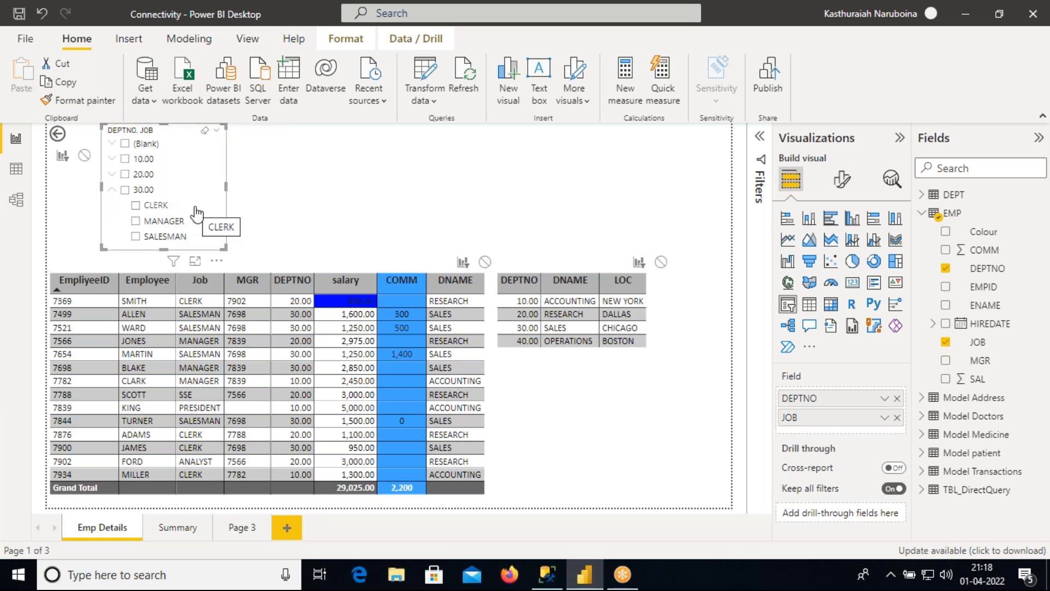
{"action": "left_click", "coordinate": [114, 189]}
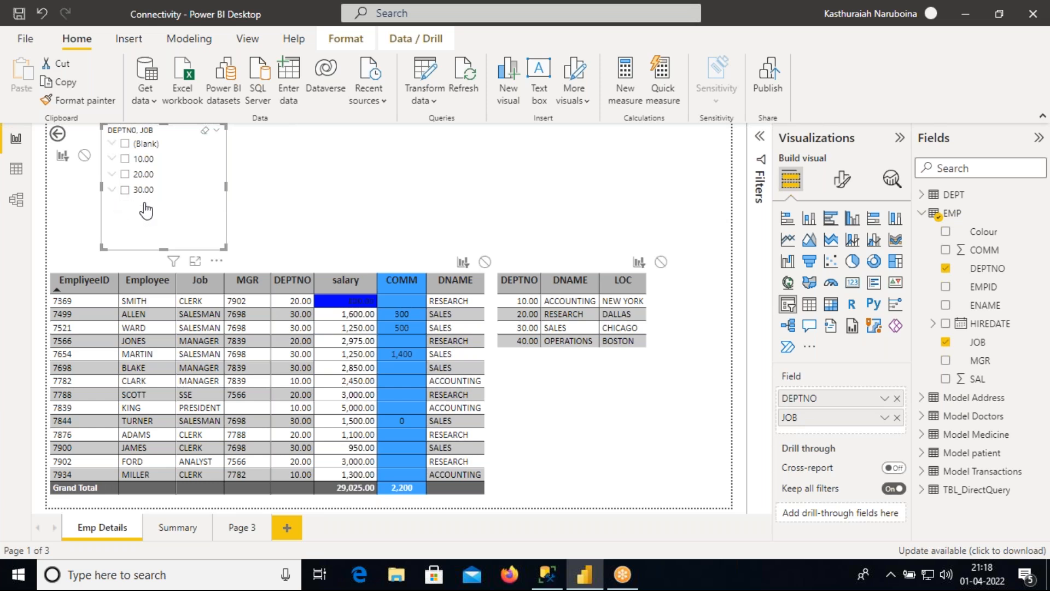
Step: Change the combined slicer from List to Dropdown style, and resize it to a wider, shorter box
{"action": "left_click_drag", "start_coordinate": [225, 186], "coordinate": [245, 185]}
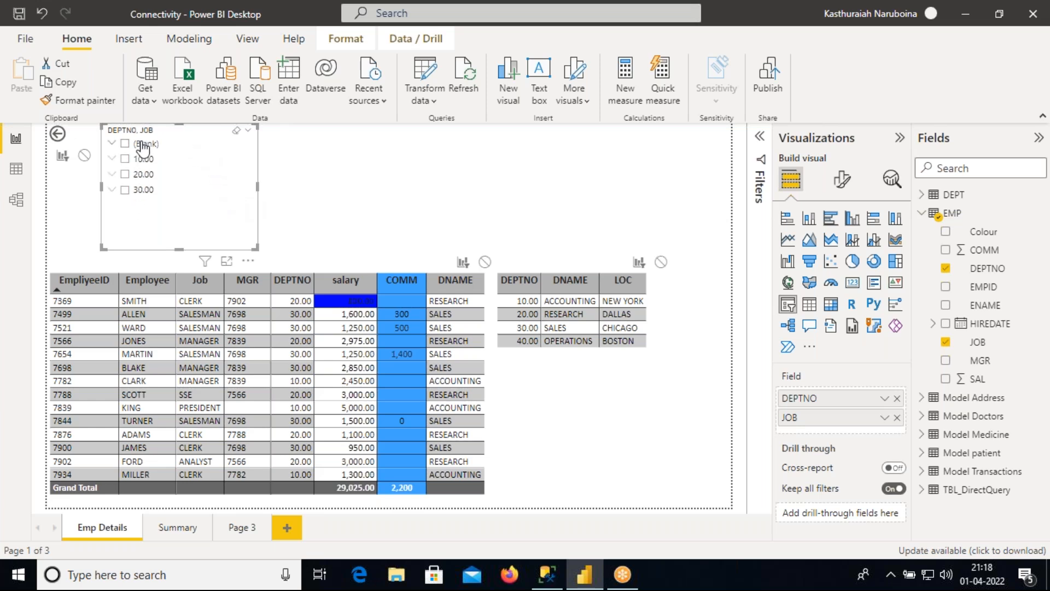
{"action": "left_click", "coordinate": [248, 131]}
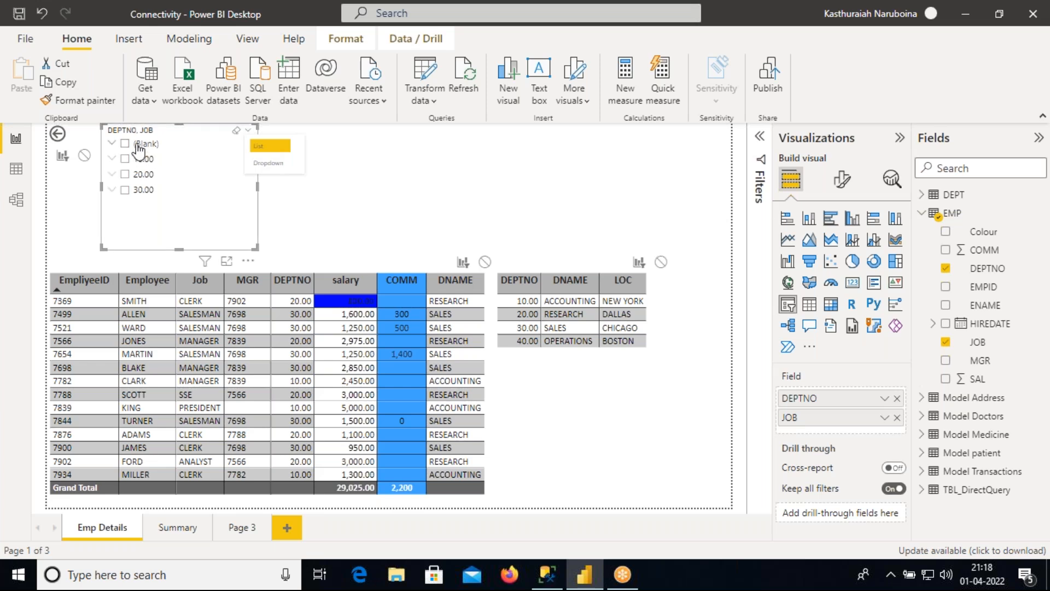
{"action": "left_click", "coordinate": [269, 164]}
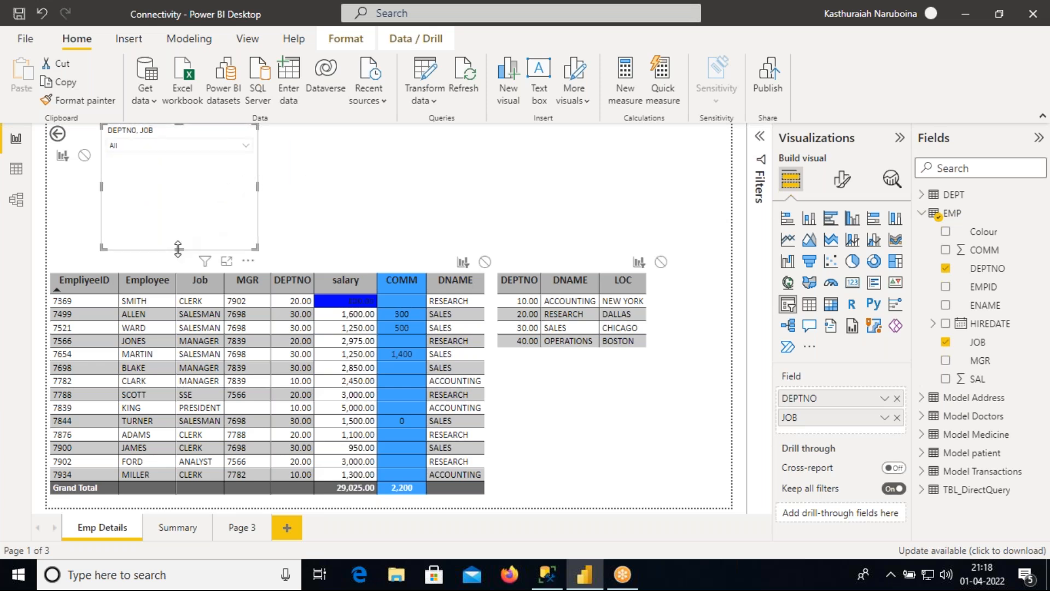
{"action": "left_click_drag", "start_coordinate": [177, 249], "coordinate": [183, 161]}
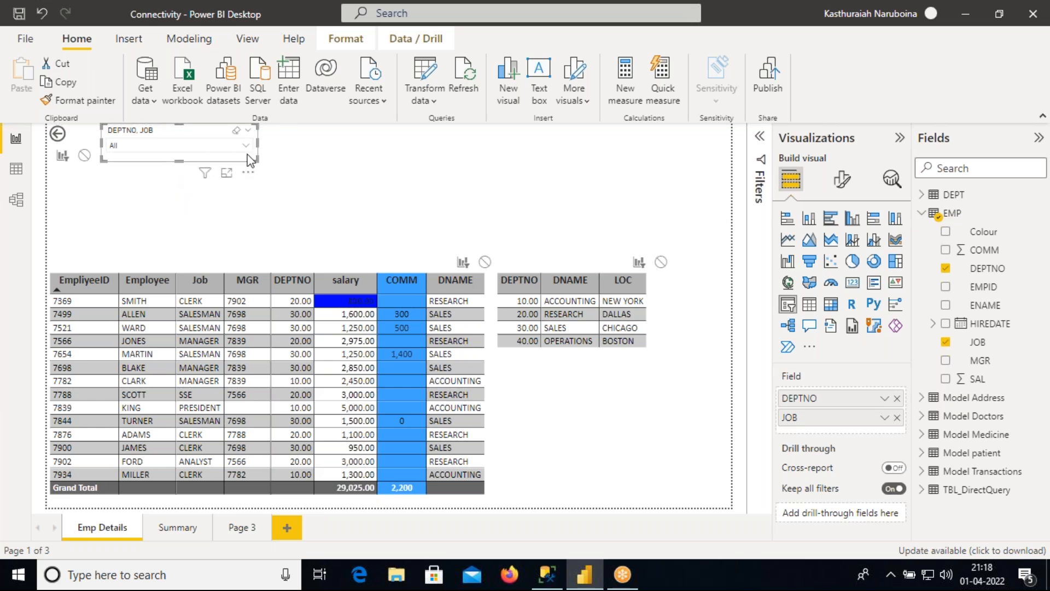
{"action": "left_click_drag", "start_coordinate": [257, 143], "coordinate": [273, 143]}
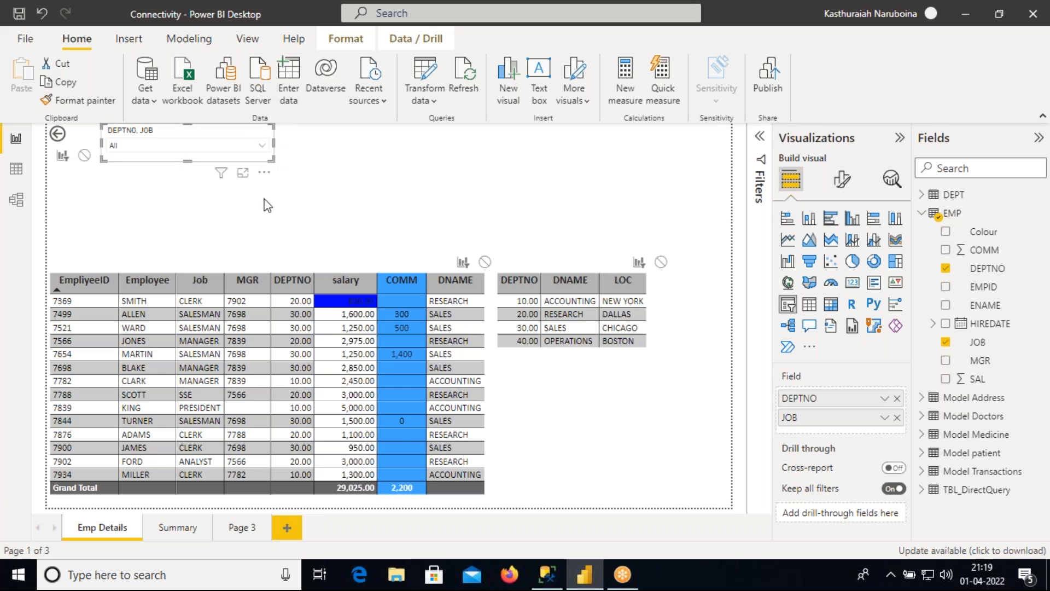
Step: Filter by the CLERK job of DEPTNO 30.00 in the dropdown slicer, and close its list
{"action": "left_click", "coordinate": [263, 198]}
{"action": "left_click", "coordinate": [262, 145]}
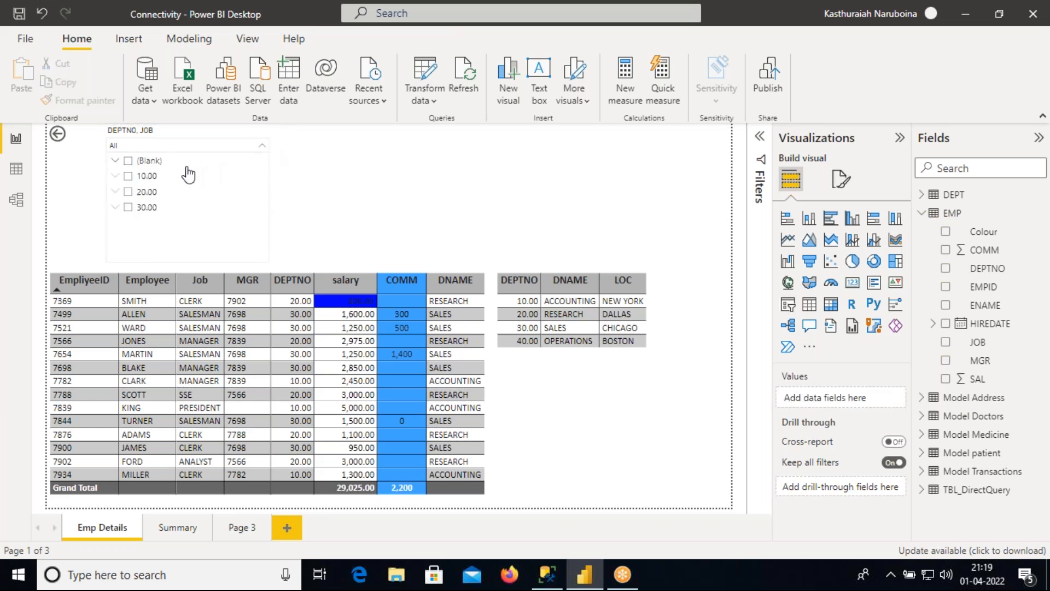
{"action": "left_click", "coordinate": [114, 207]}
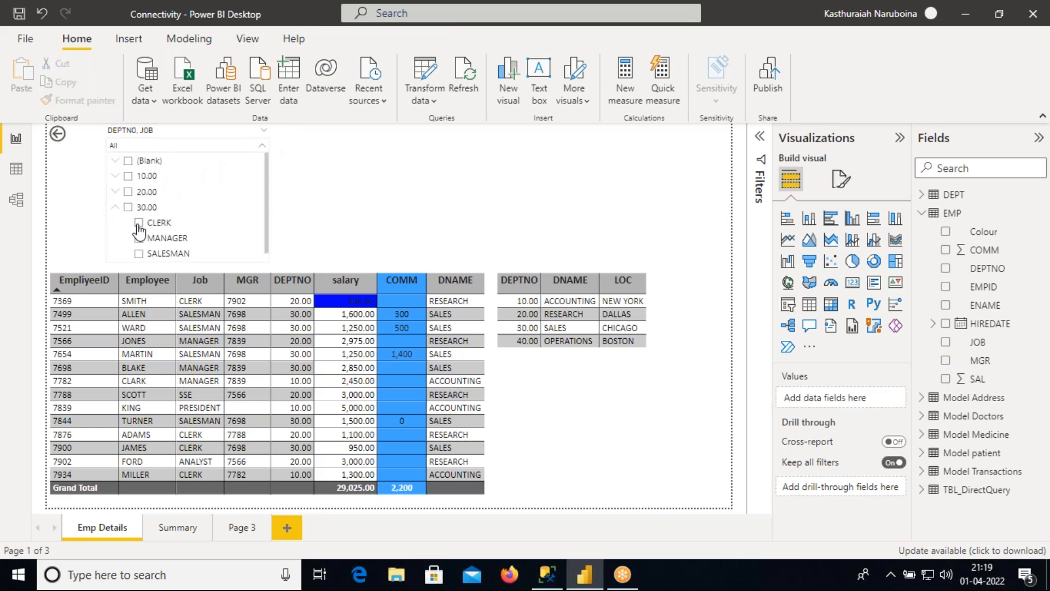
{"action": "left_click", "coordinate": [139, 223]}
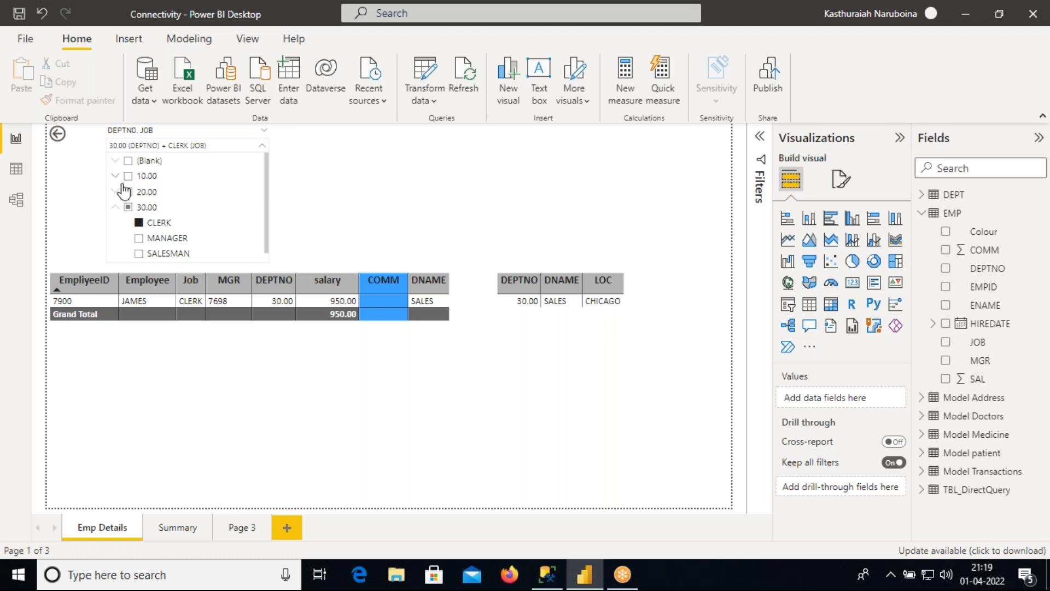
{"action": "left_click", "coordinate": [325, 180]}
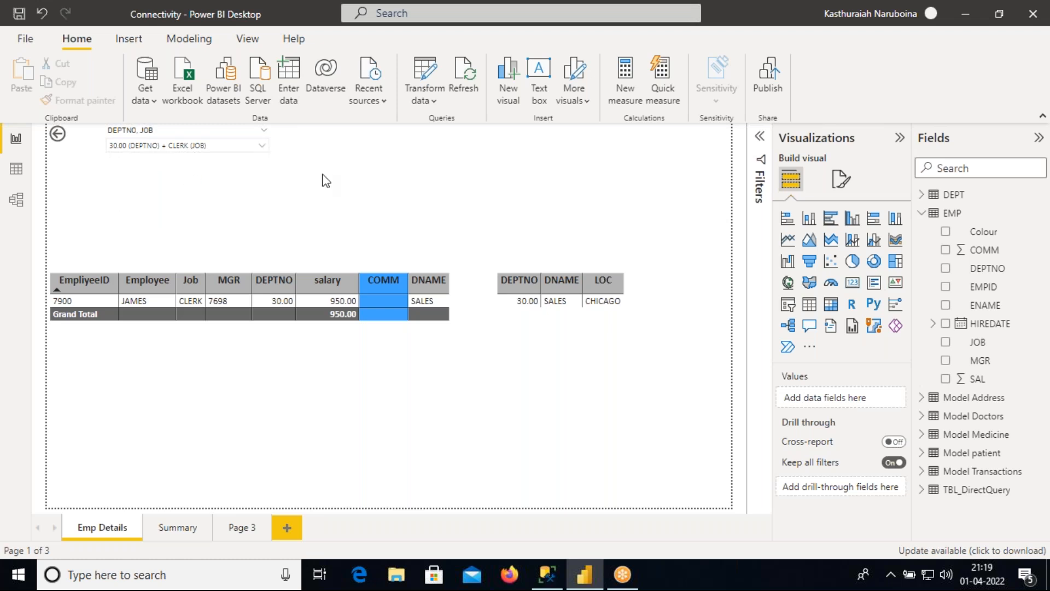
Step: Filter by the (Blank) department in the dropdown slicer instead, check its jobs, and close the list
{"action": "left_click", "coordinate": [262, 145]}
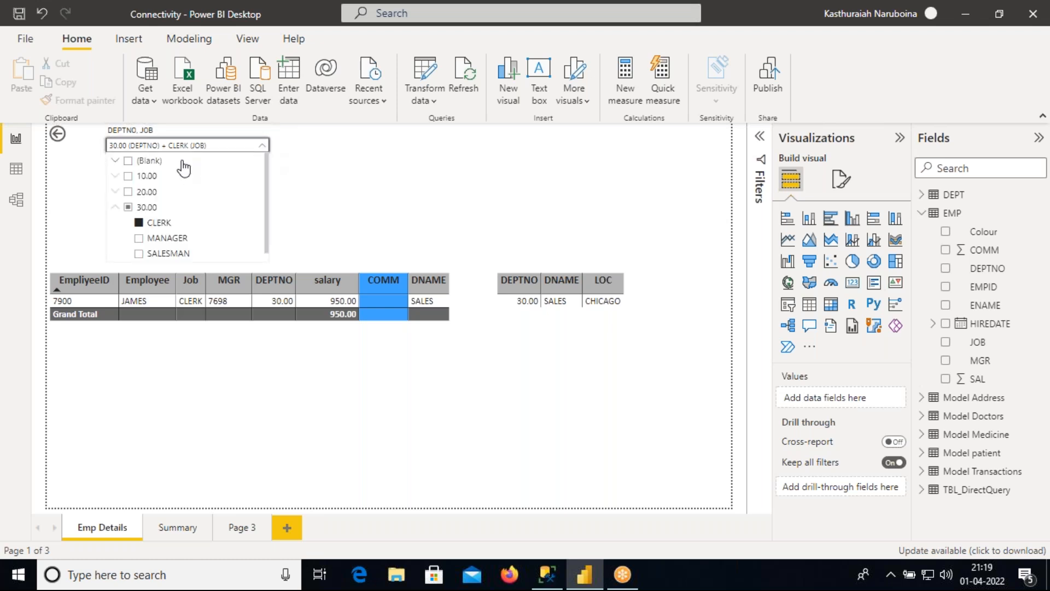
{"action": "left_click", "coordinate": [127, 161]}
{"action": "left_click", "coordinate": [116, 161]}
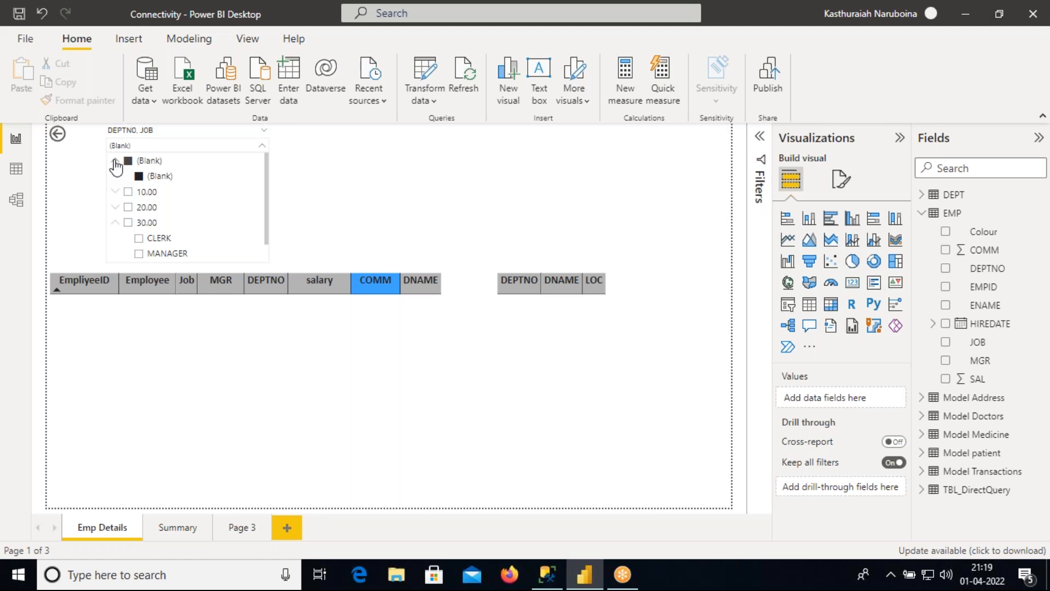
{"action": "left_click", "coordinate": [117, 161]}
{"action": "left_click", "coordinate": [156, 144]}
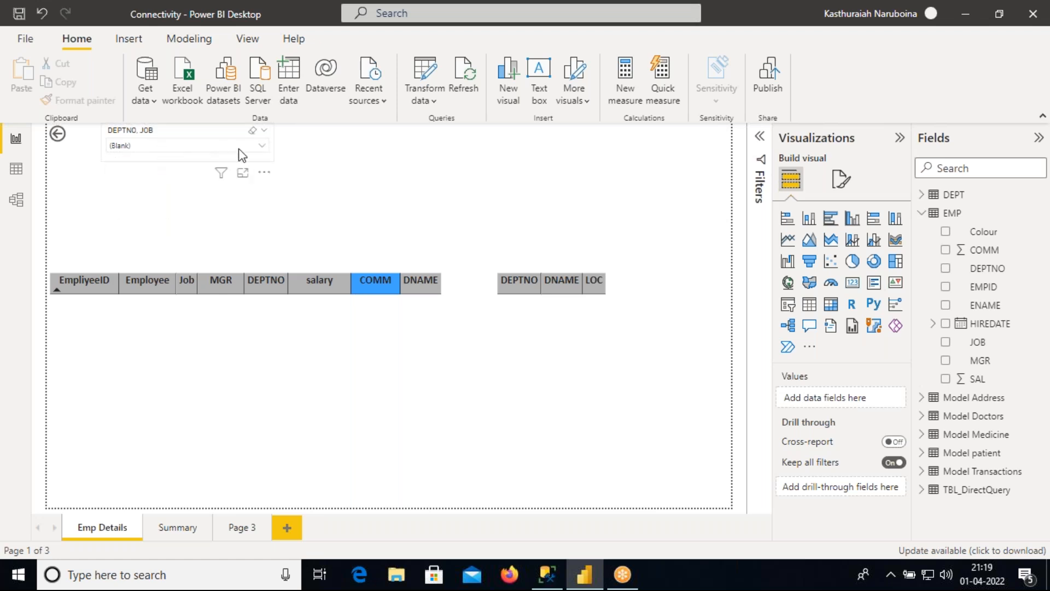
Step: Shift the dropdown slicer slightly down the page, and enlarge it a little in width and height
{"action": "left_click_drag", "start_coordinate": [212, 136], "coordinate": [212, 143]}
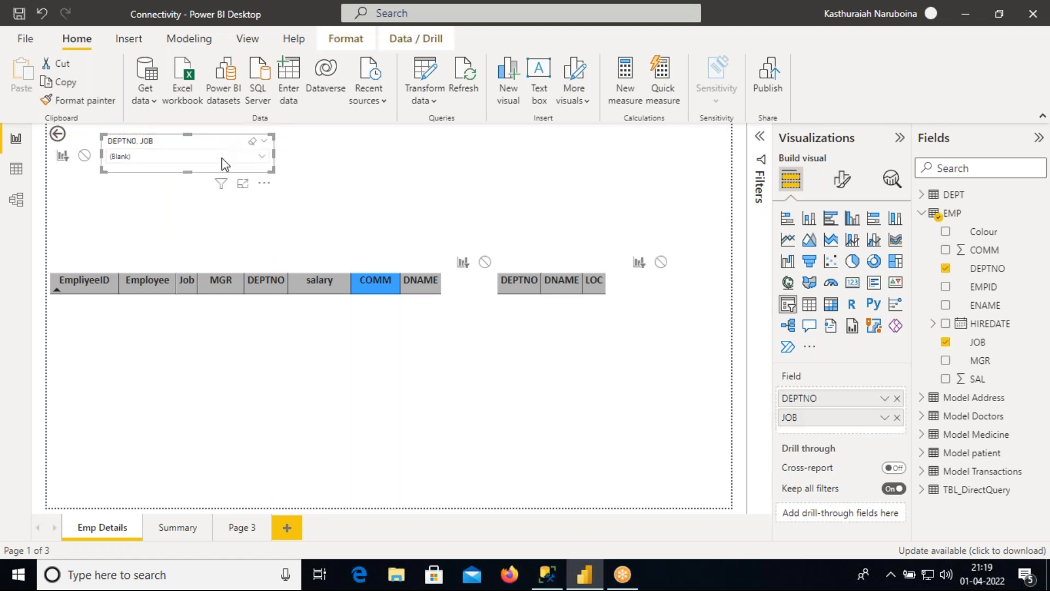
{"action": "left_click", "coordinate": [265, 184]}
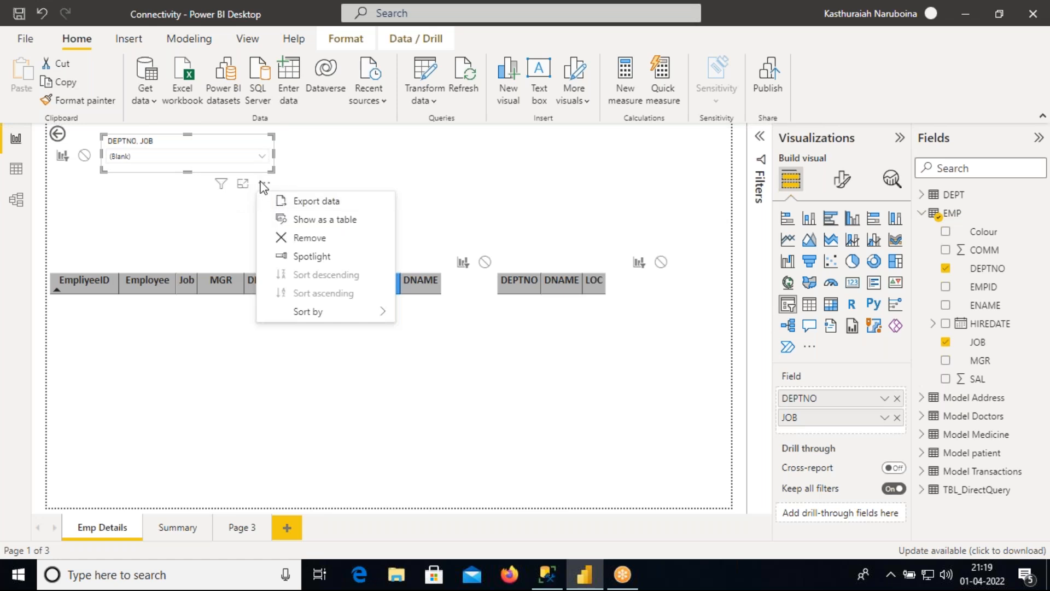
{"action": "left_click", "coordinate": [338, 170]}
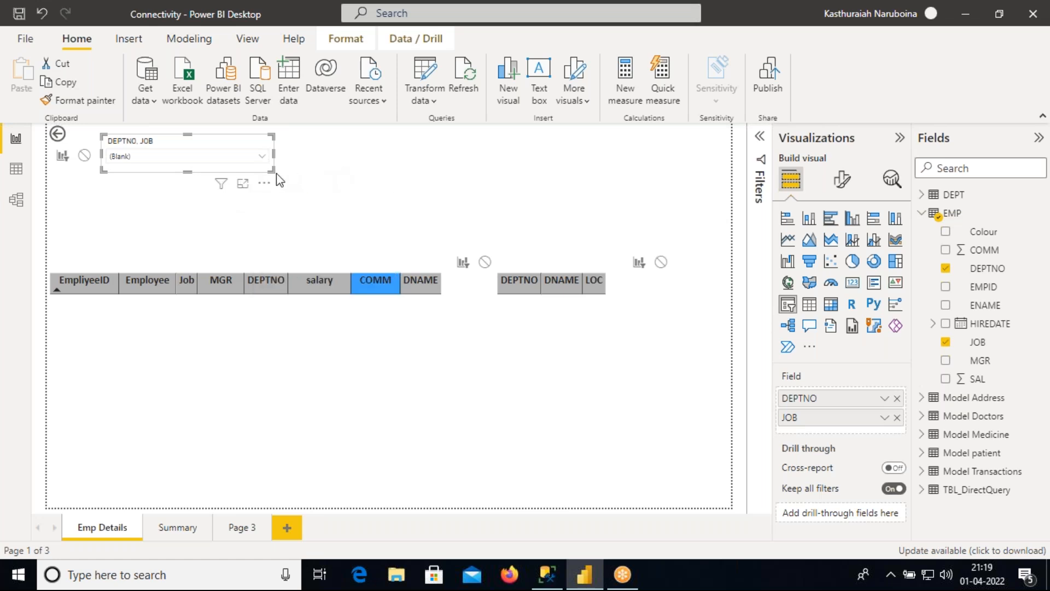
{"action": "left_click_drag", "start_coordinate": [272, 171], "coordinate": [292, 181]}
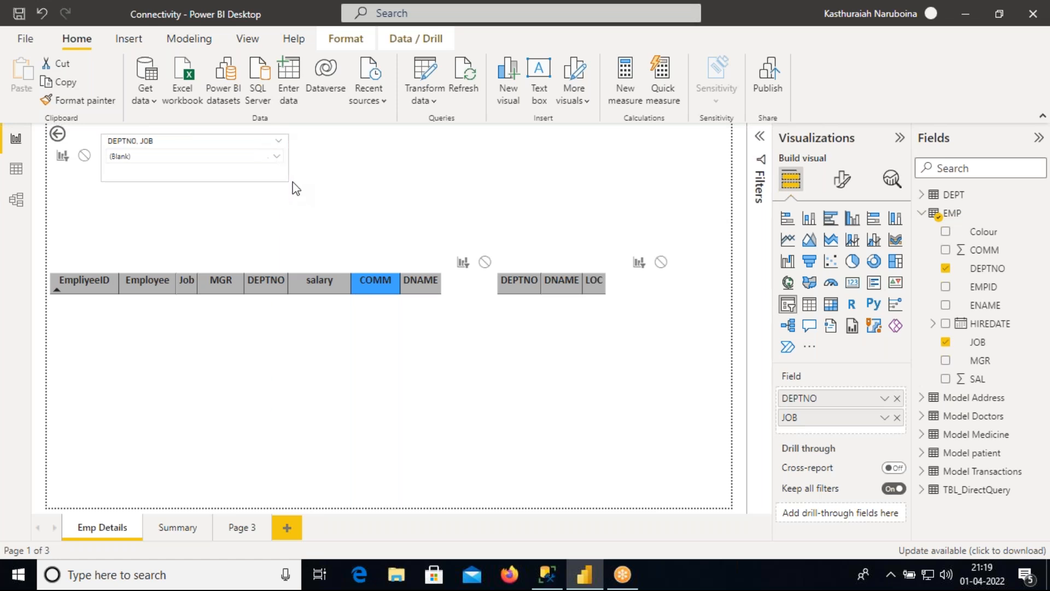
Step: Check the values in the dropdown slicer's list, and clear all of its selections
{"action": "left_click", "coordinate": [282, 158]}
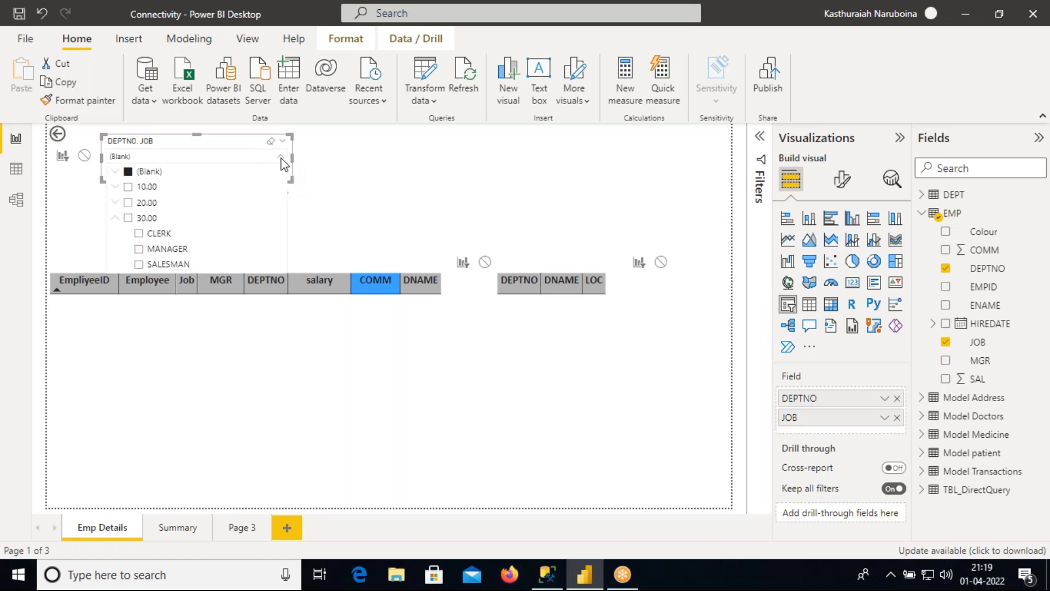
{"action": "left_click", "coordinate": [164, 154]}
{"action": "left_click", "coordinate": [159, 154]}
{"action": "left_click", "coordinate": [160, 154]}
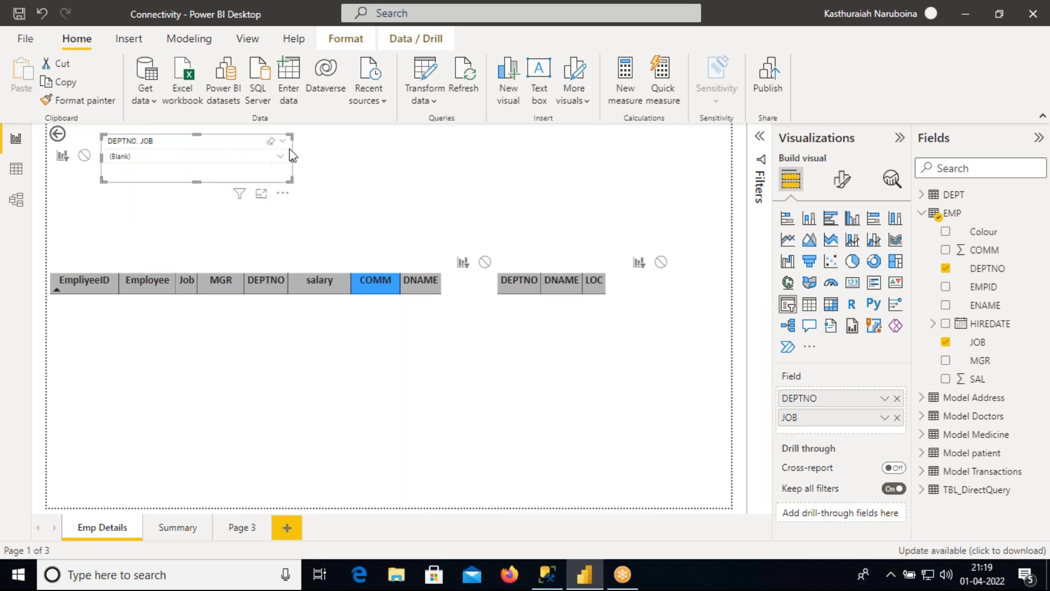
{"action": "left_click", "coordinate": [271, 141]}
Step: Examine the slicer's display styles, visual options and Sort by choices, its focus mode view, and the filters affecting it
{"action": "left_click", "coordinate": [282, 142]}
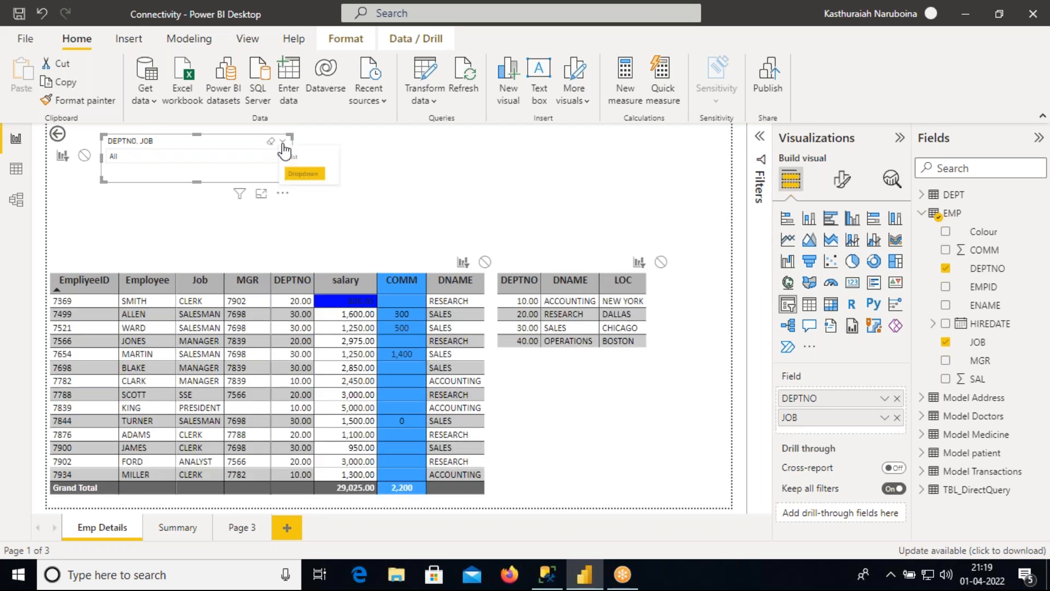
{"action": "left_click", "coordinate": [282, 192]}
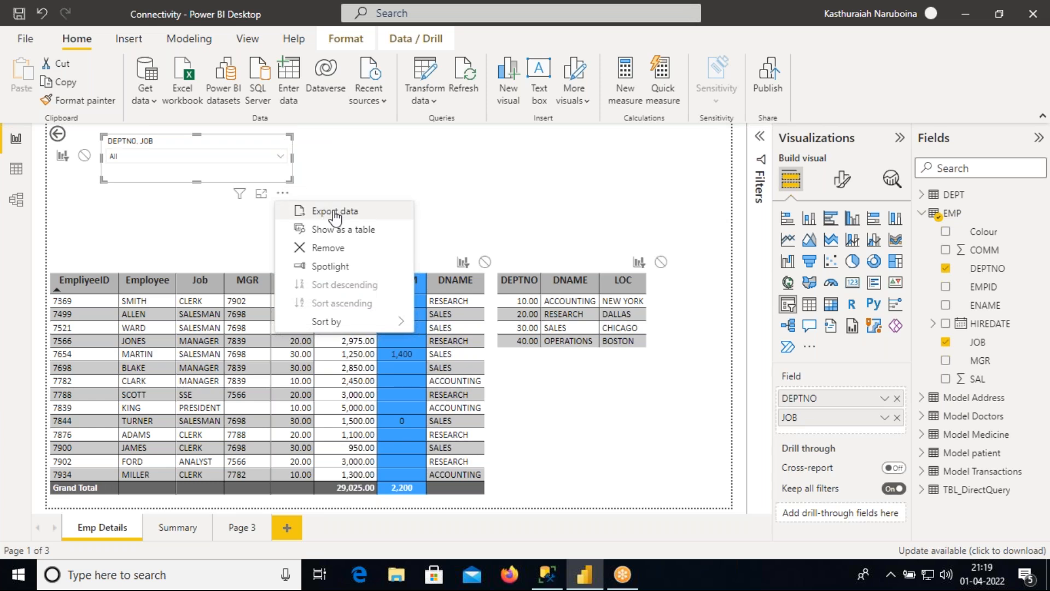
{"action": "mouse_move", "coordinate": [337, 324]}
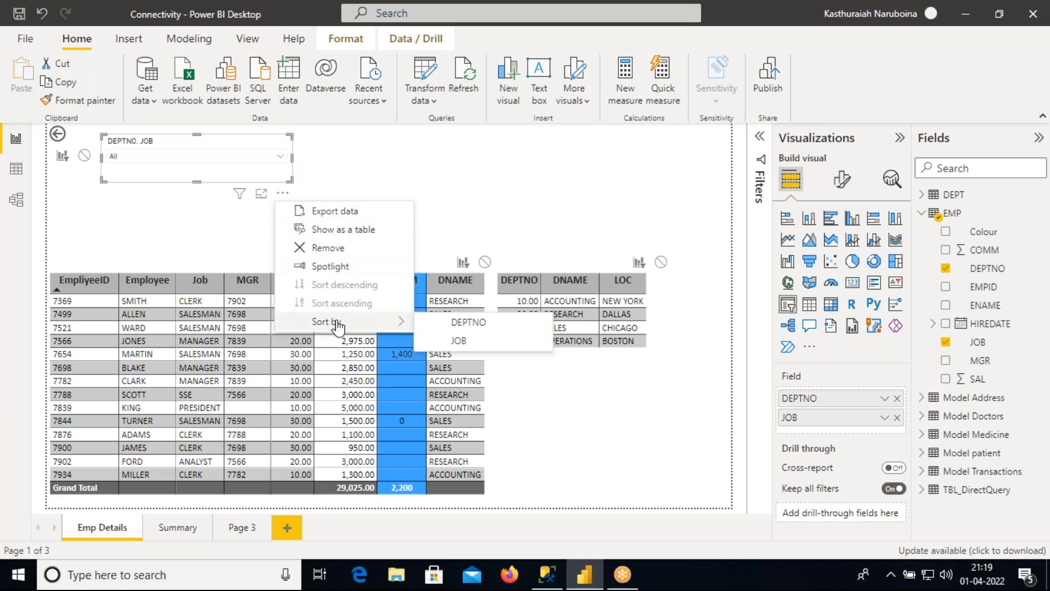
{"action": "left_click", "coordinate": [262, 194]}
{"action": "left_click", "coordinate": [59, 155]}
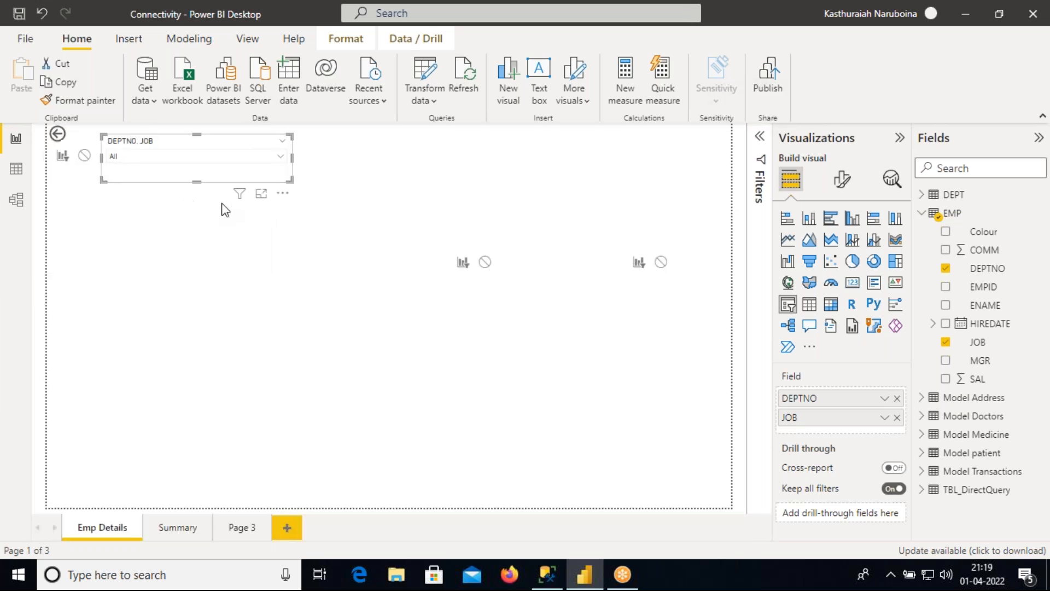
{"action": "mouse_move", "coordinate": [241, 195]}
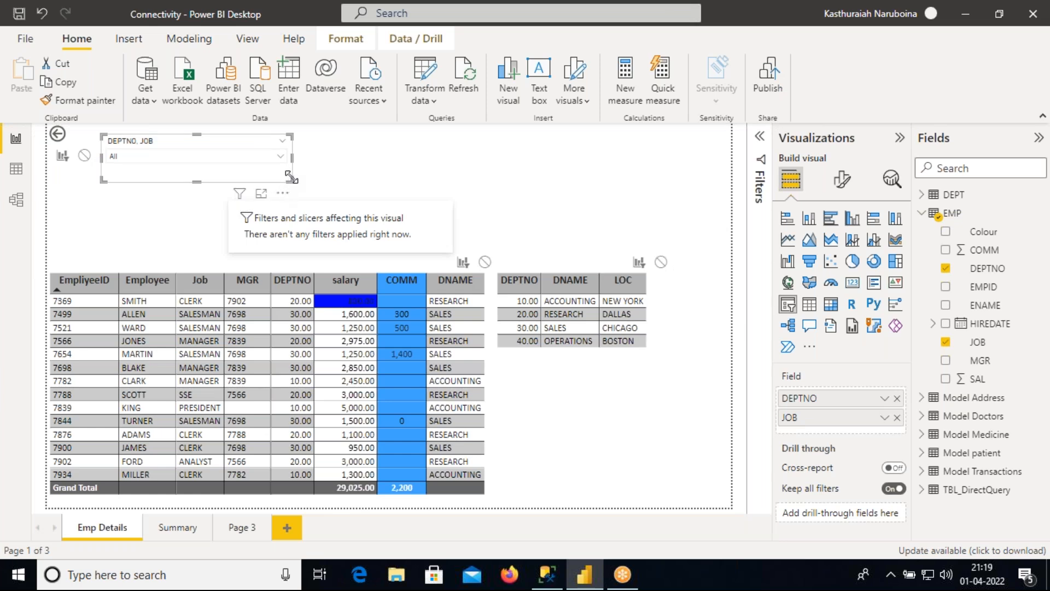
Step: Widen the dropdown slicer a little, and check its display styles and visual options
{"action": "left_click_drag", "start_coordinate": [292, 180], "coordinate": [319, 186]}
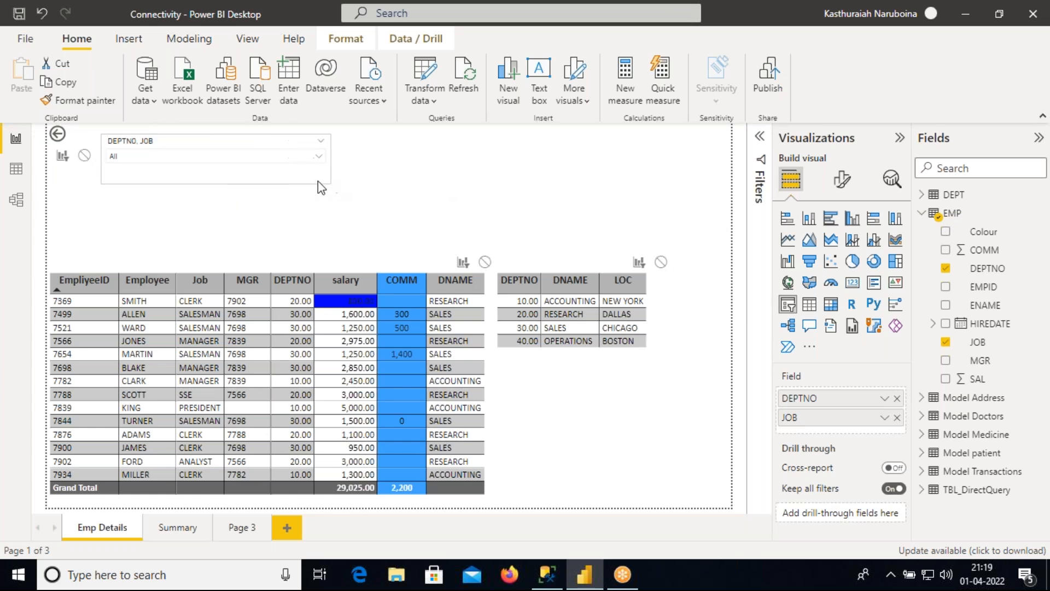
{"action": "left_click", "coordinate": [58, 135]}
{"action": "left_click", "coordinate": [213, 150]}
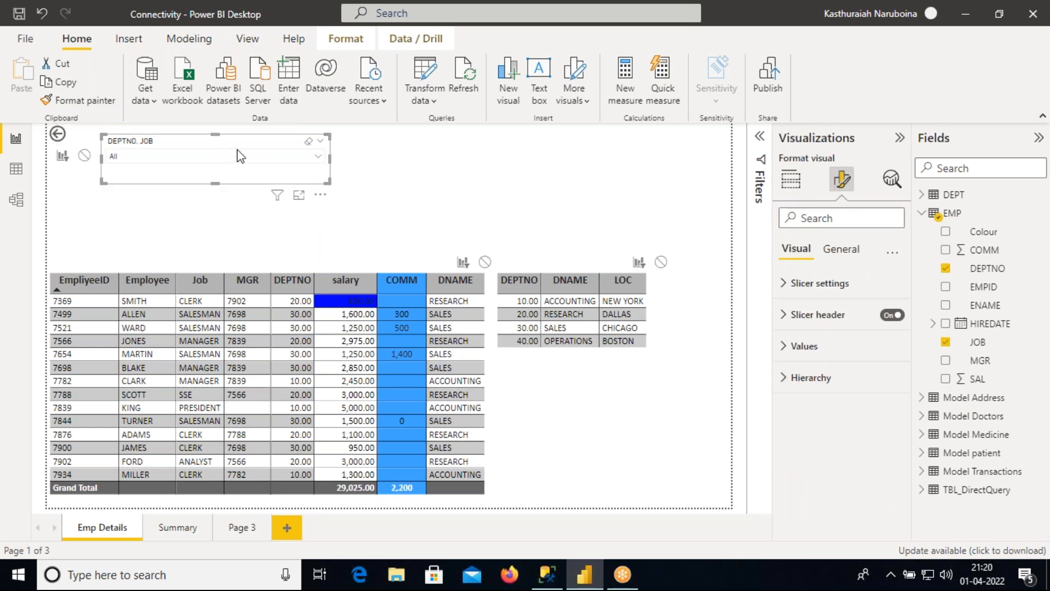
{"action": "left_click", "coordinate": [321, 142]}
{"action": "left_click", "coordinate": [341, 173]}
{"action": "left_click", "coordinate": [321, 195]}
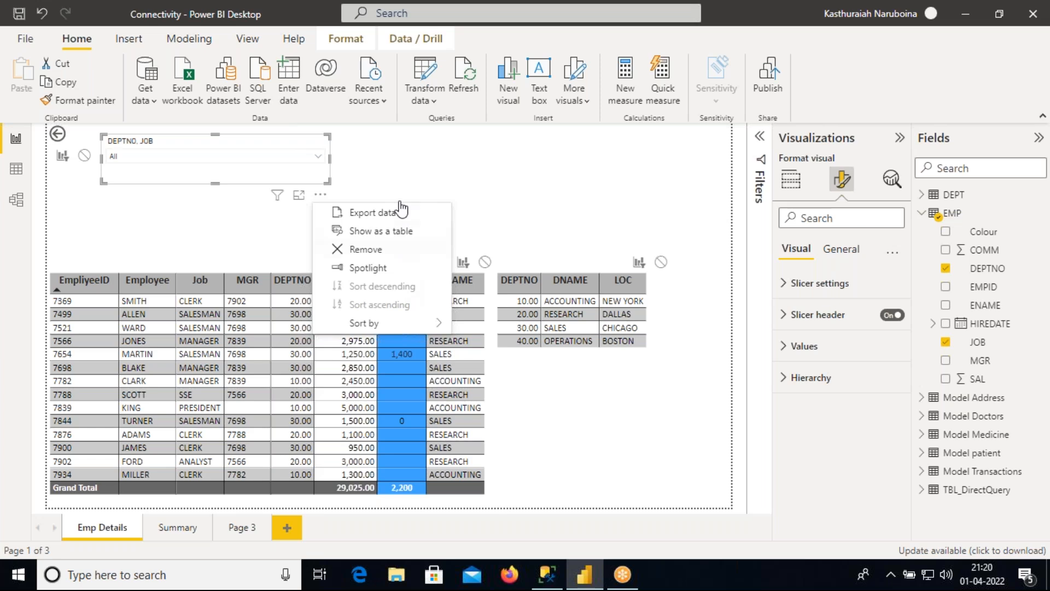
{"action": "left_click", "coordinate": [321, 182]}
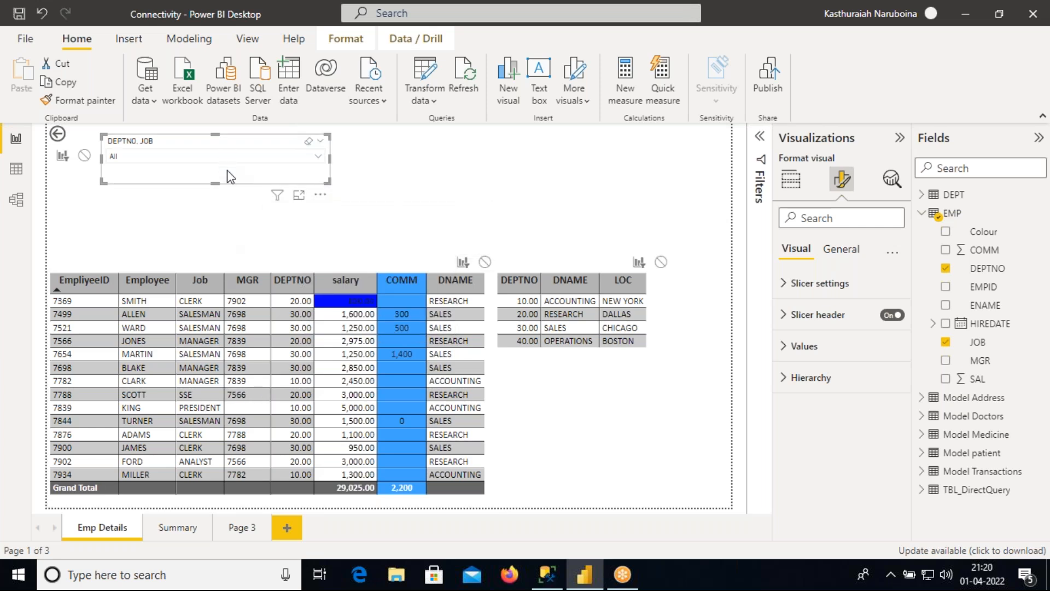
Step: Paste a copy of the DEPTNO and JOB slicer onto the Summary page, and check its display styles, visual options and focus mode
{"action": "left_click", "coordinate": [167, 528]}
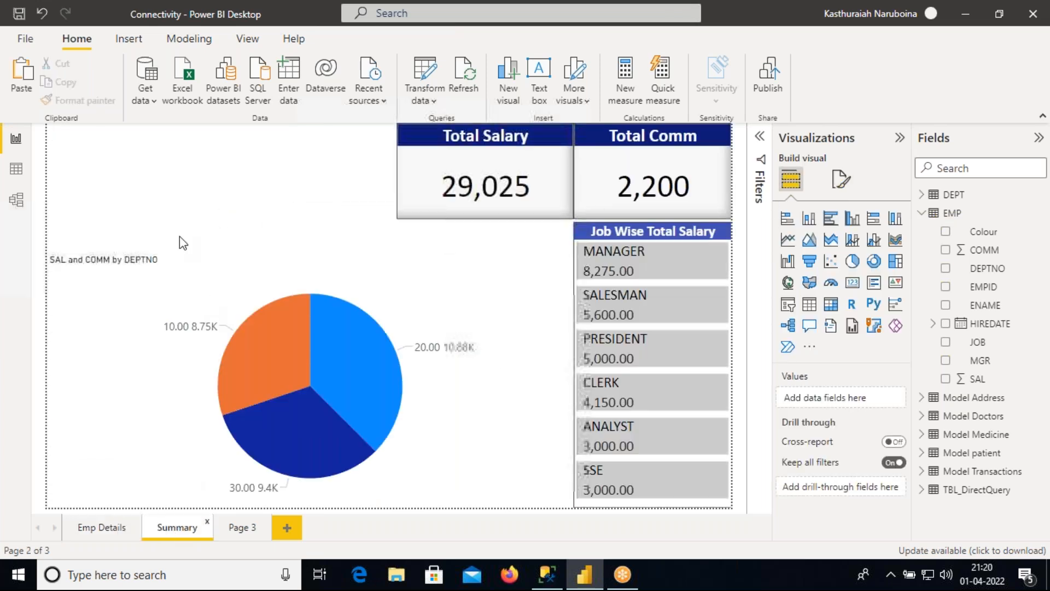
{"action": "left_click", "coordinate": [144, 178]}
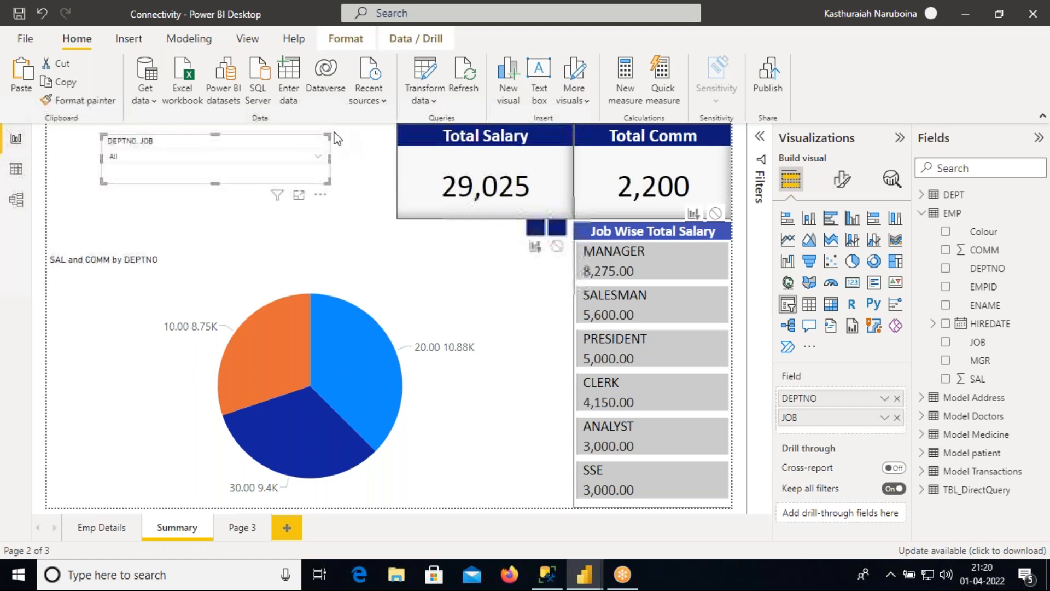
{"action": "key", "text": "ctrl+v"}
{"action": "left_click", "coordinate": [645, 332]}
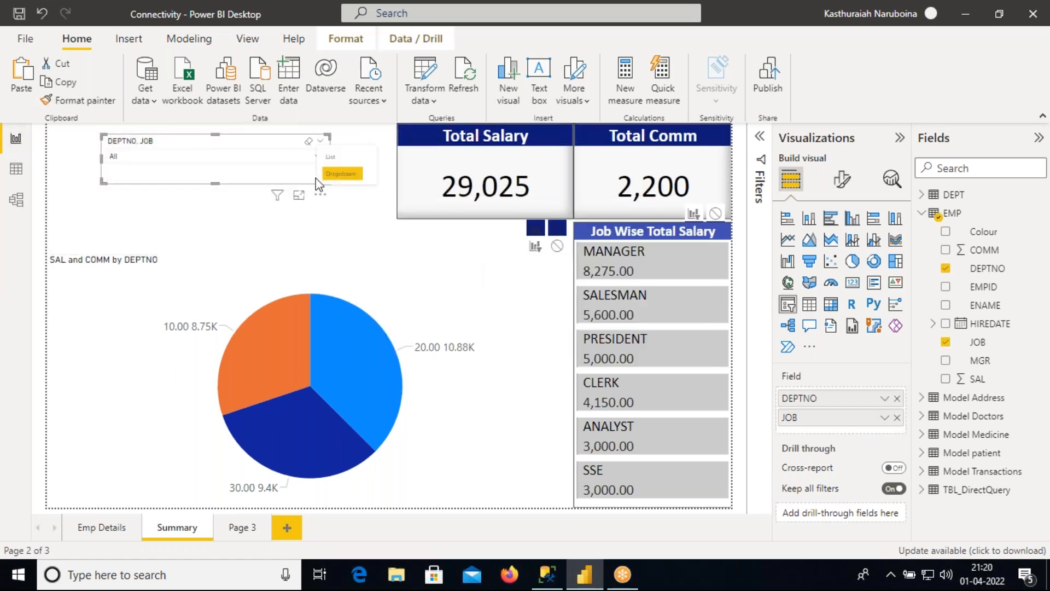
{"action": "left_click", "coordinate": [320, 195]}
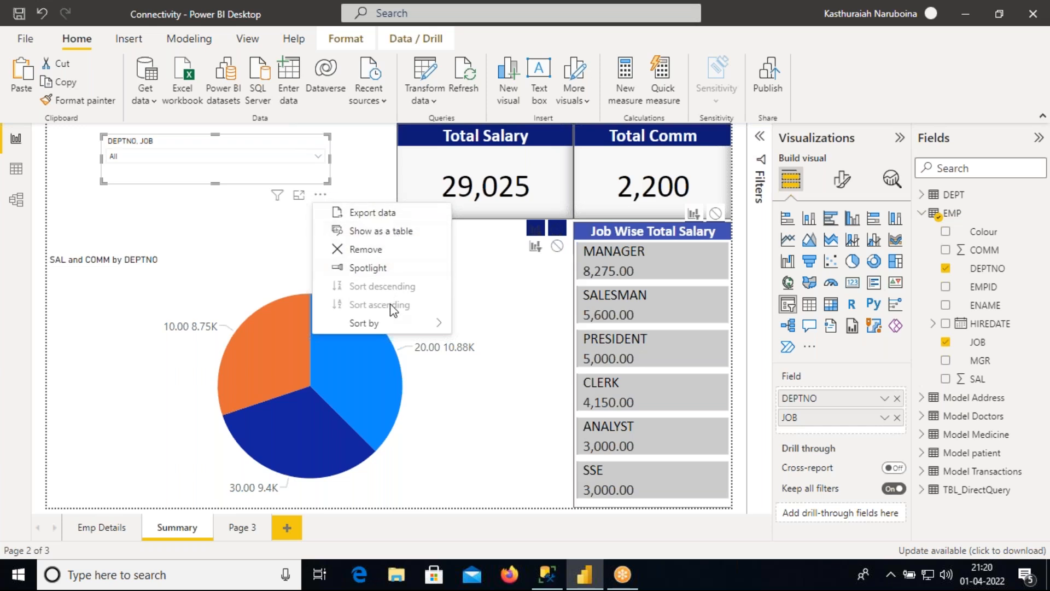
{"action": "left_click", "coordinate": [299, 195]}
{"action": "left_click", "coordinate": [66, 155]}
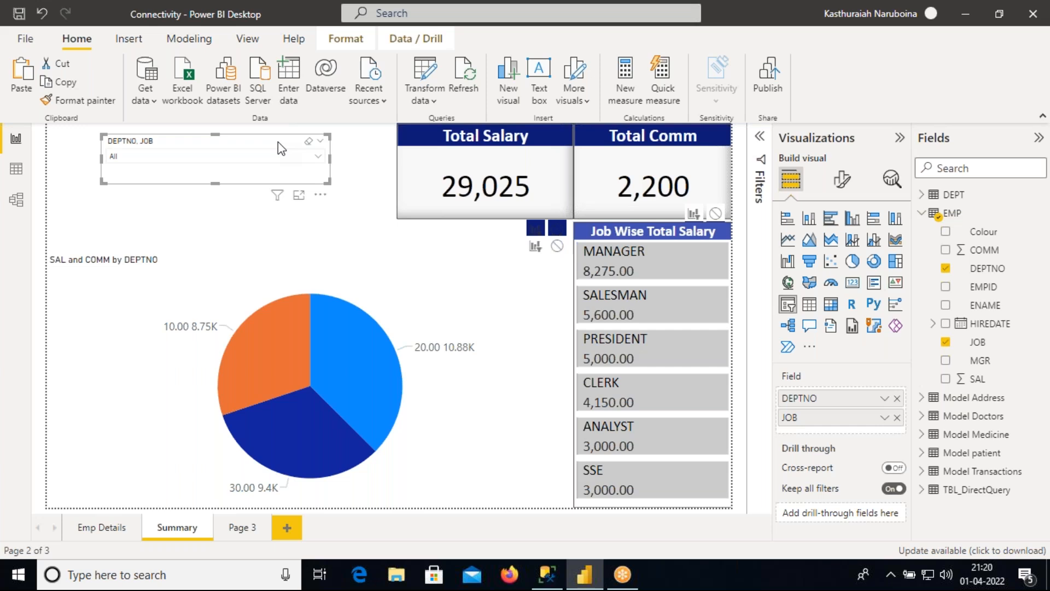
{"action": "key", "text": "Escape"}
Step: Return to the Emp Details page, narrow the dropdown slicer and shift it slightly up
{"action": "left_click", "coordinate": [104, 528]}
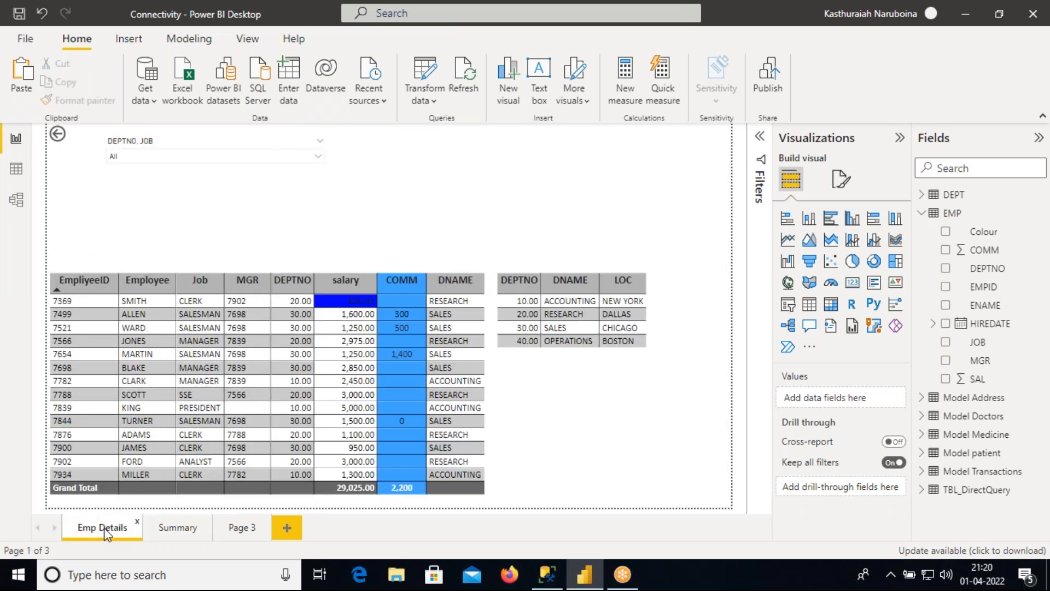
{"action": "left_click", "coordinate": [266, 184]}
{"action": "left_click_drag", "start_coordinate": [327, 205], "coordinate": [251, 174]}
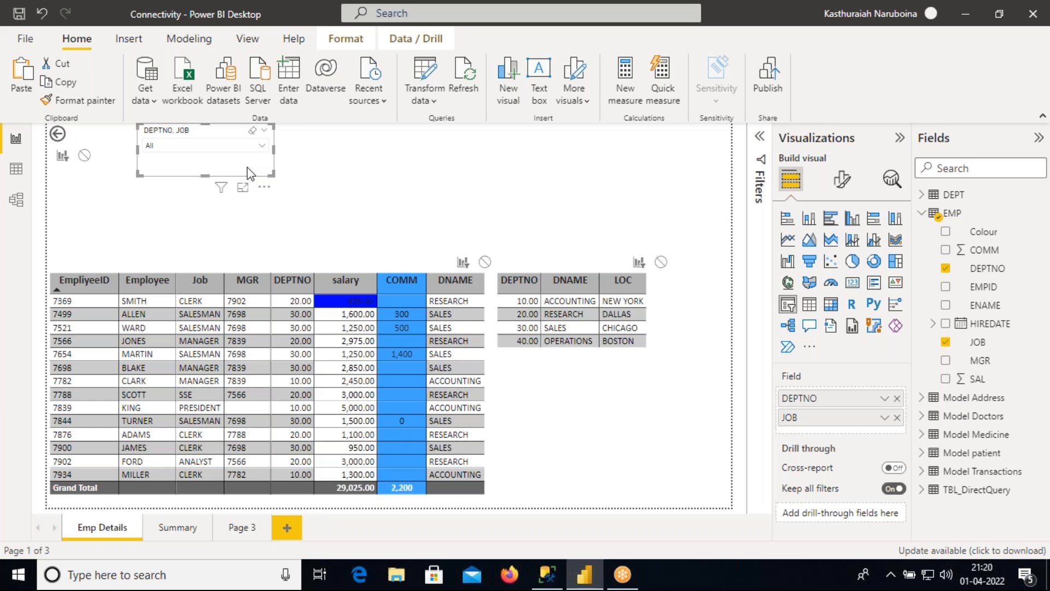
Step: Filter the page by department 30.00 in the slicer, and widen the slicer and shift it slightly down
{"action": "left_click", "coordinate": [262, 145]}
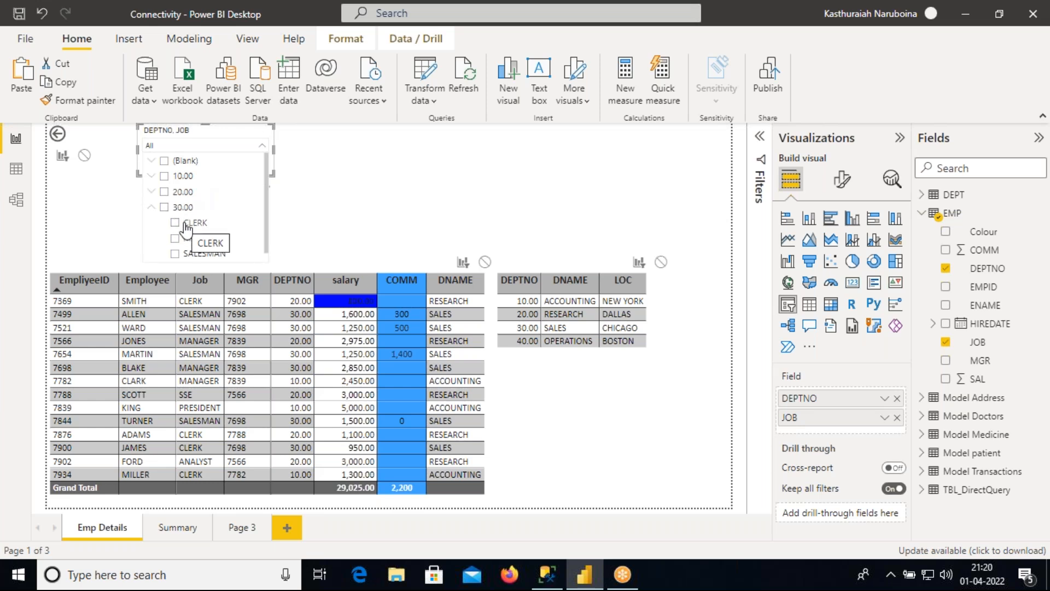
{"action": "left_click", "coordinate": [163, 208]}
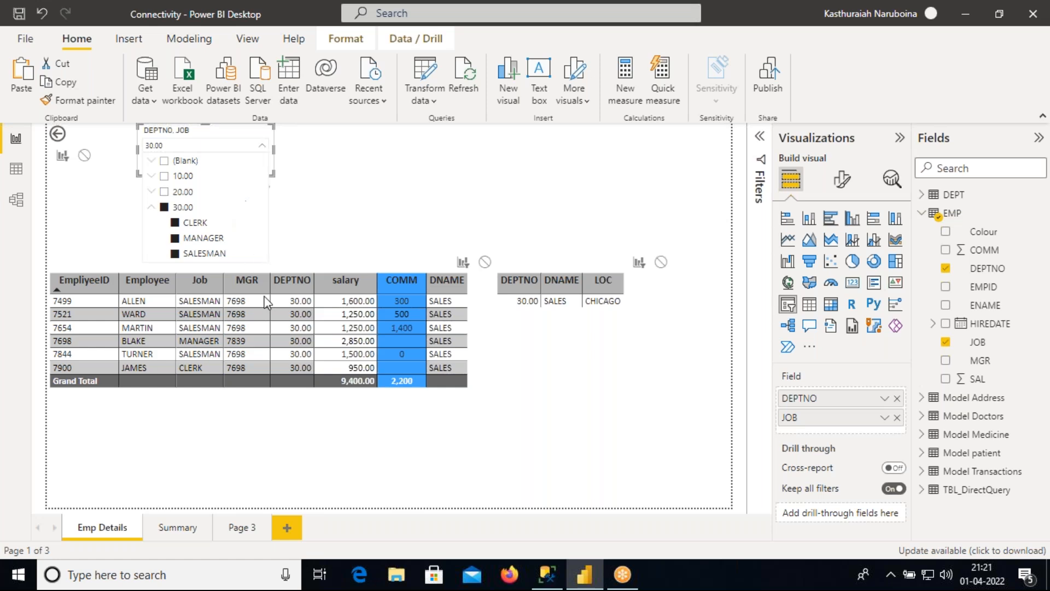
{"action": "left_click", "coordinate": [325, 207]}
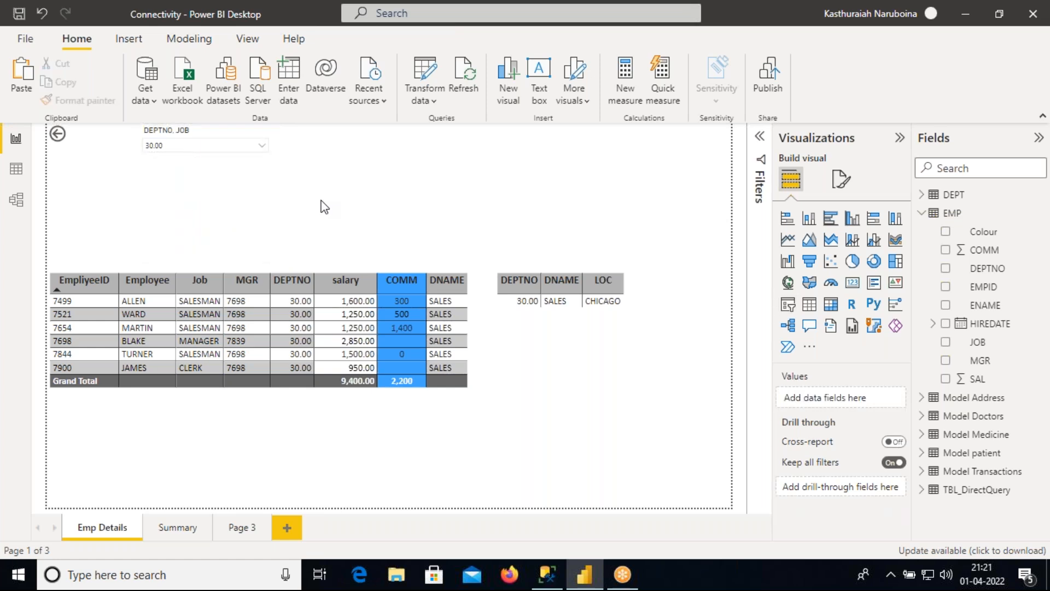
{"action": "left_click", "coordinate": [257, 168]}
{"action": "left_click_drag", "start_coordinate": [258, 167], "coordinate": [329, 171]}
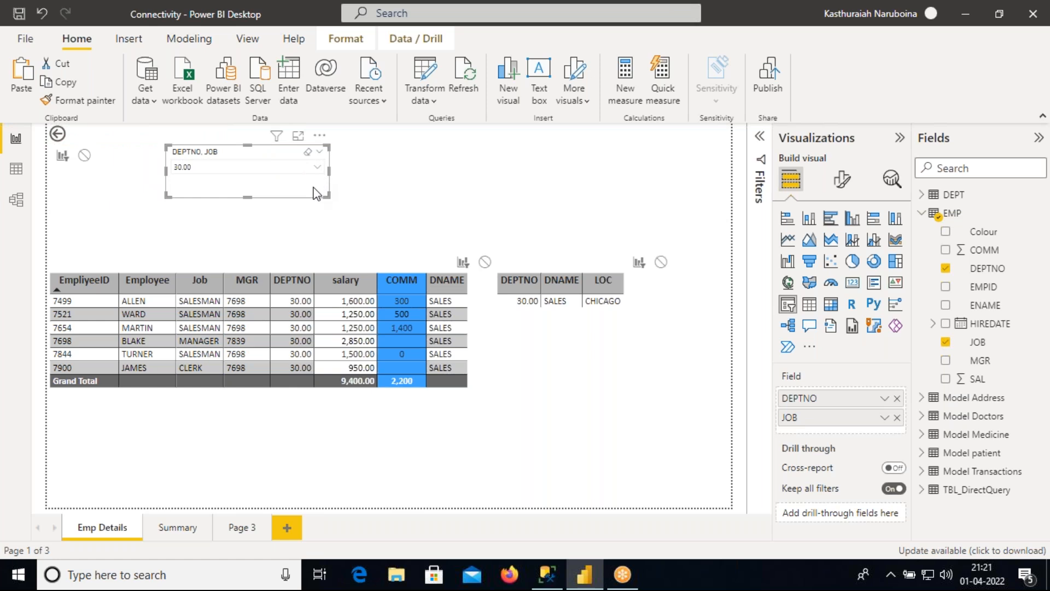
Step: Collapse department 30.00 in the slicer's list, and filter the page in turn by departments 20.00, 10.00, 20.00, 30.00 and finally 10.00
{"action": "left_click", "coordinate": [316, 167]}
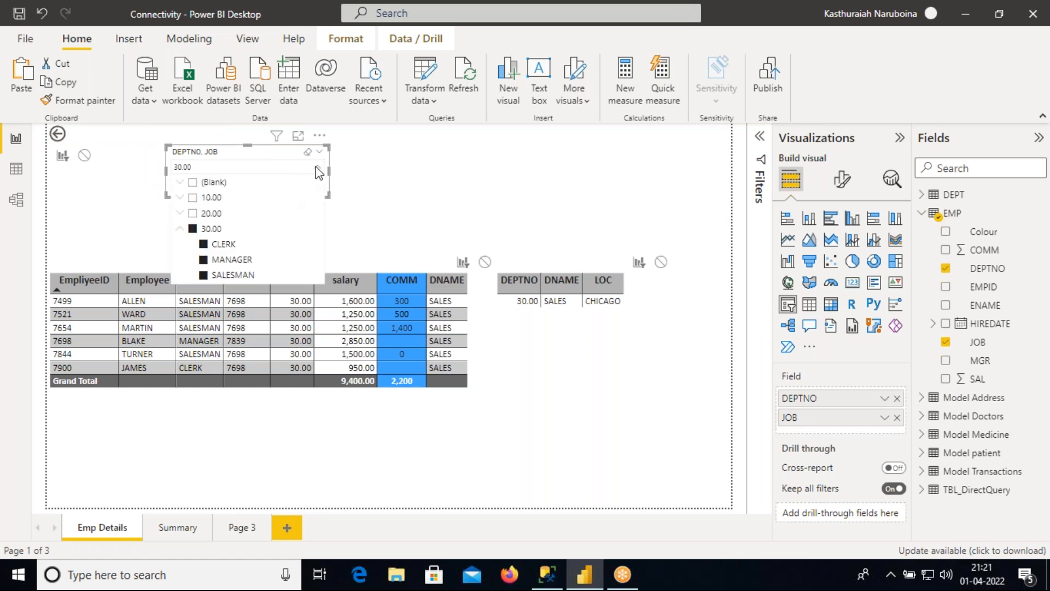
{"action": "left_click", "coordinate": [181, 229]}
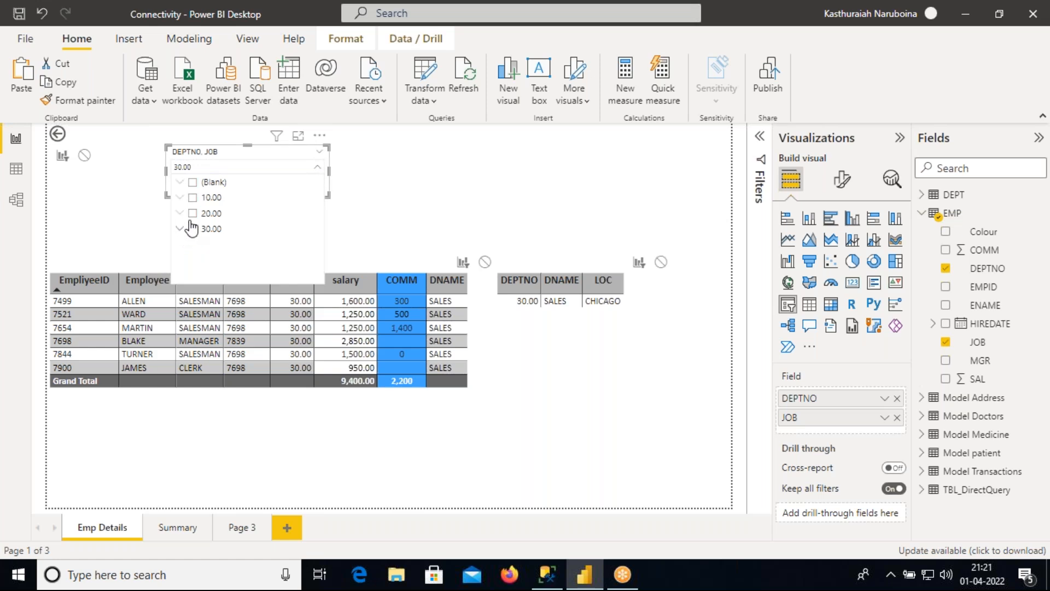
{"action": "left_click", "coordinate": [192, 213]}
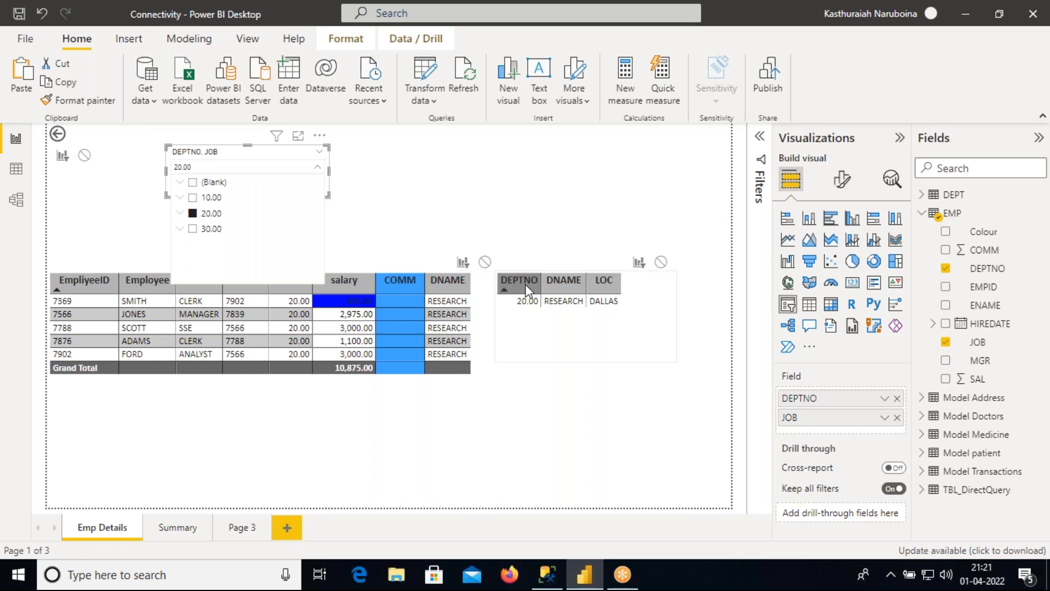
{"action": "left_click", "coordinate": [193, 197]}
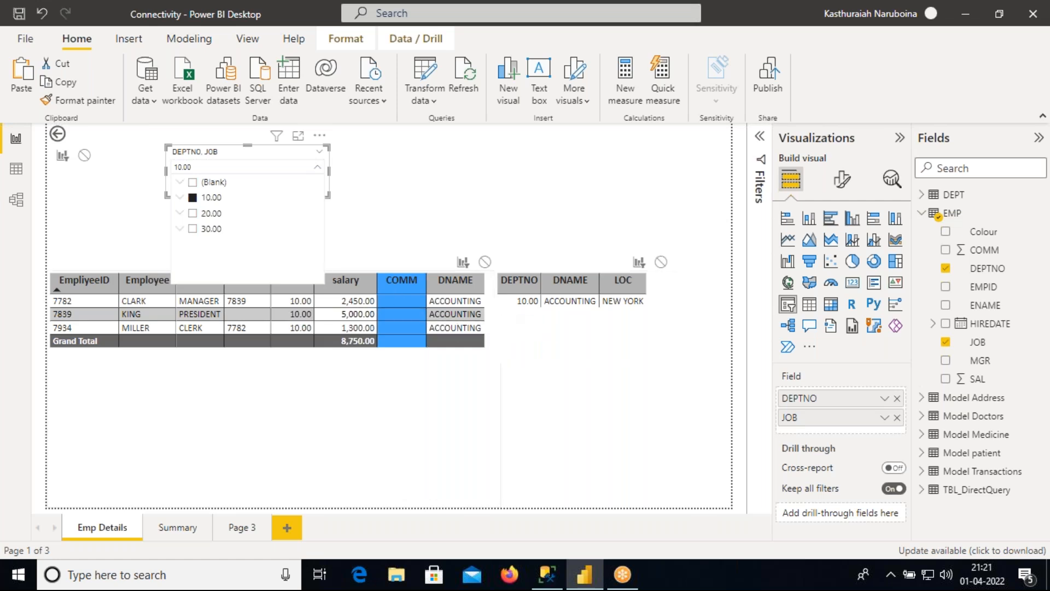
{"action": "left_click", "coordinate": [193, 213]}
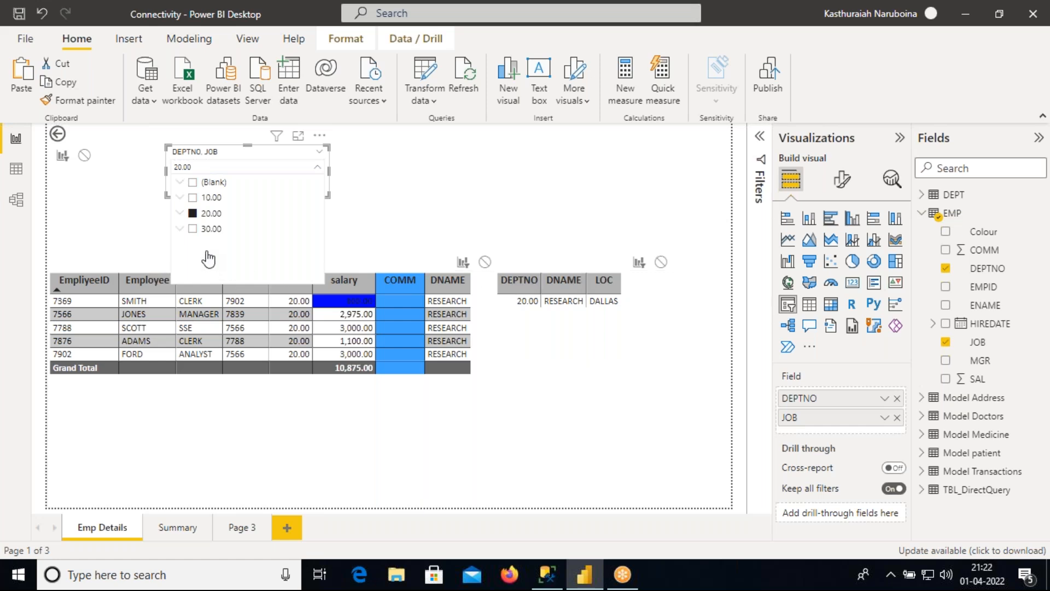
{"action": "left_click", "coordinate": [193, 229]}
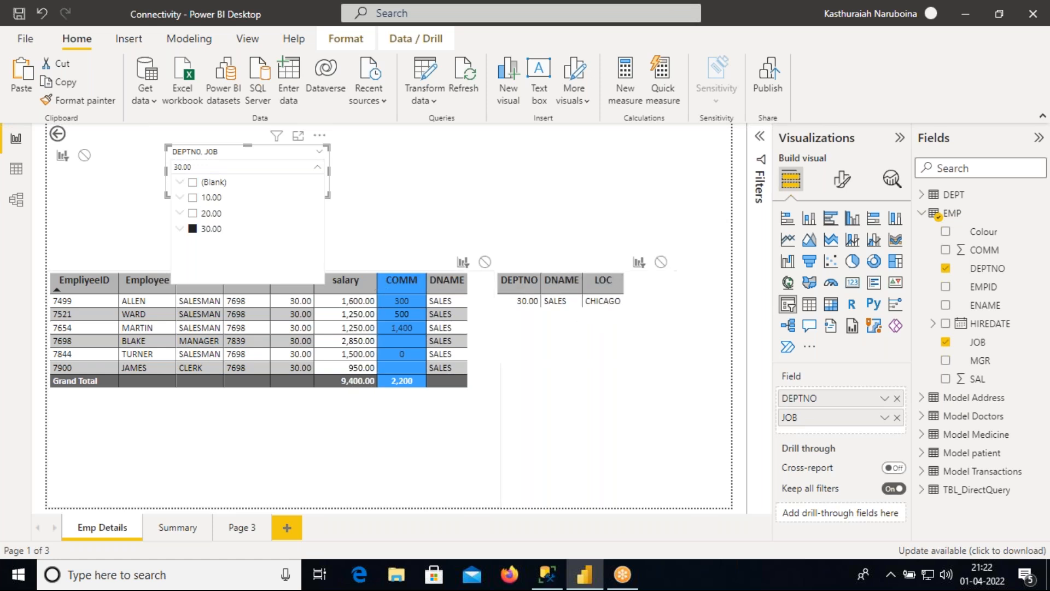
{"action": "left_click", "coordinate": [193, 197]}
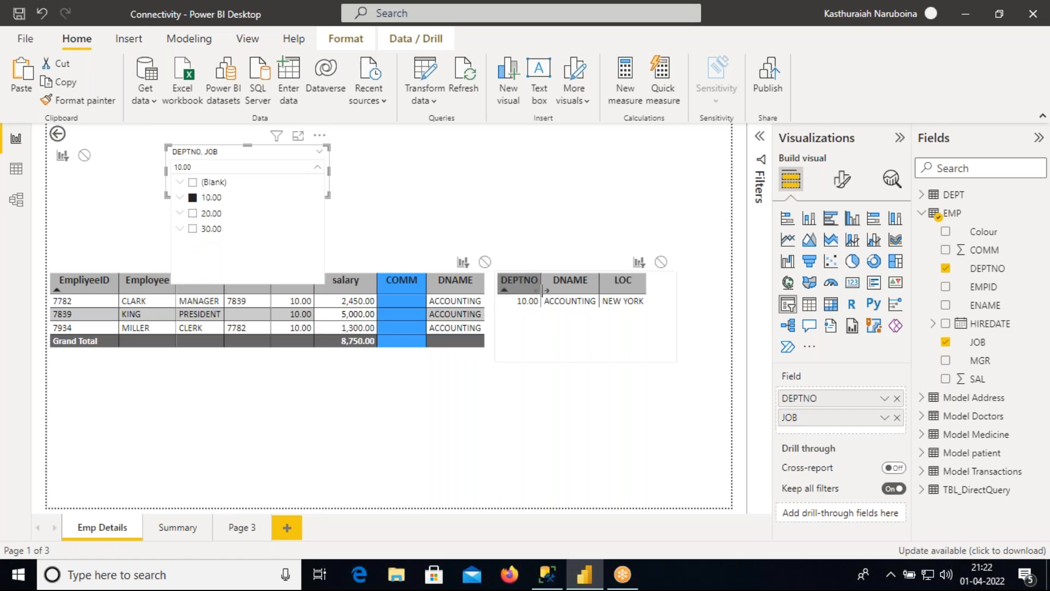
Step: Close the slicer's list, and reduce the slicer's height slightly
{"action": "left_click", "coordinate": [429, 204]}
{"action": "left_click", "coordinate": [309, 192]}
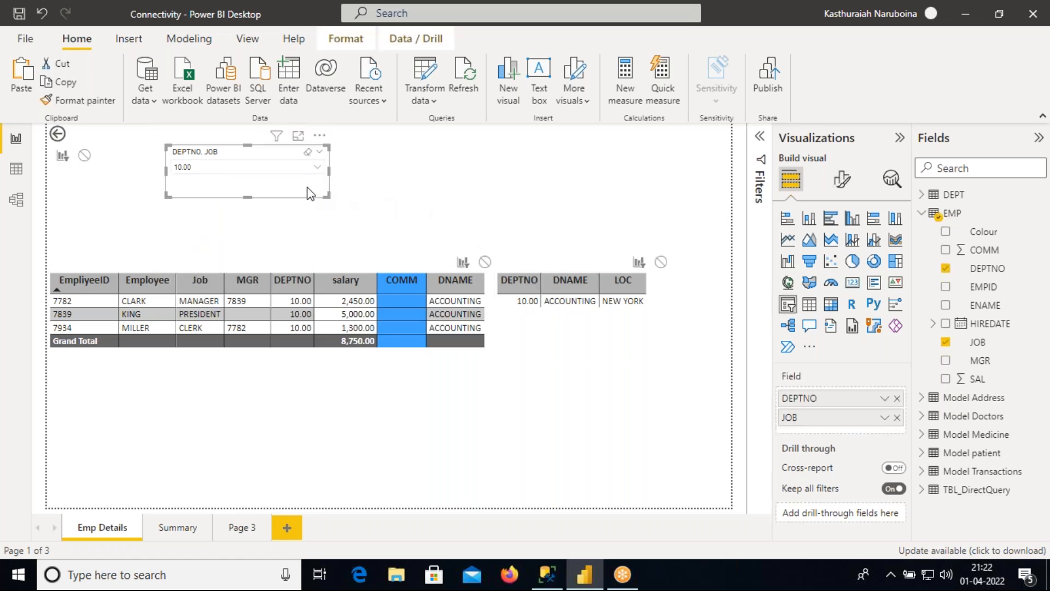
{"action": "left_click_drag", "start_coordinate": [247, 197], "coordinate": [290, 193]}
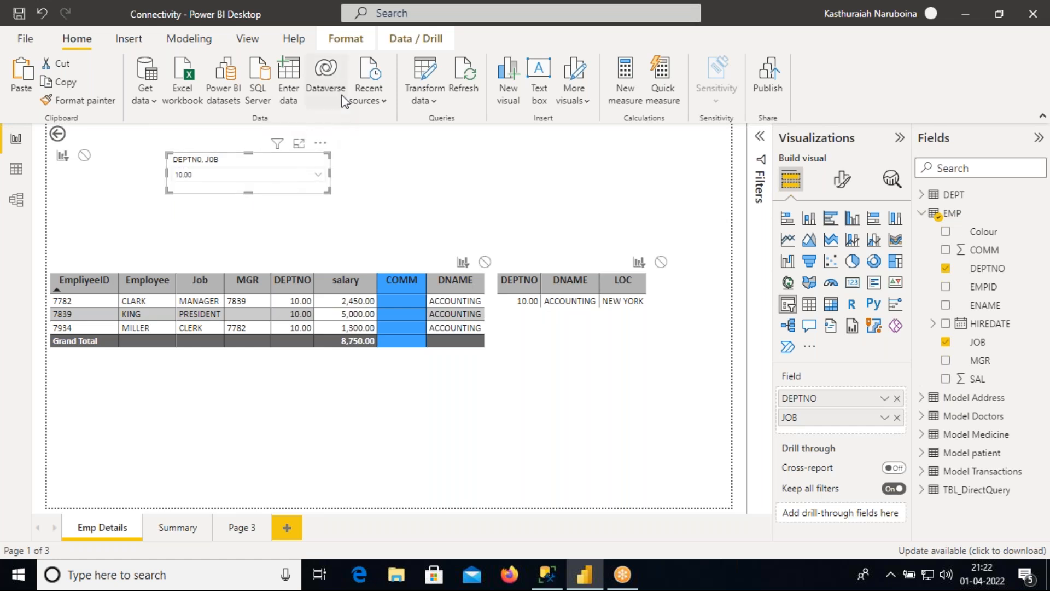
Step: Turn off Edit interactions, reselect the slicer and check its visual options
{"action": "left_click", "coordinate": [345, 38]}
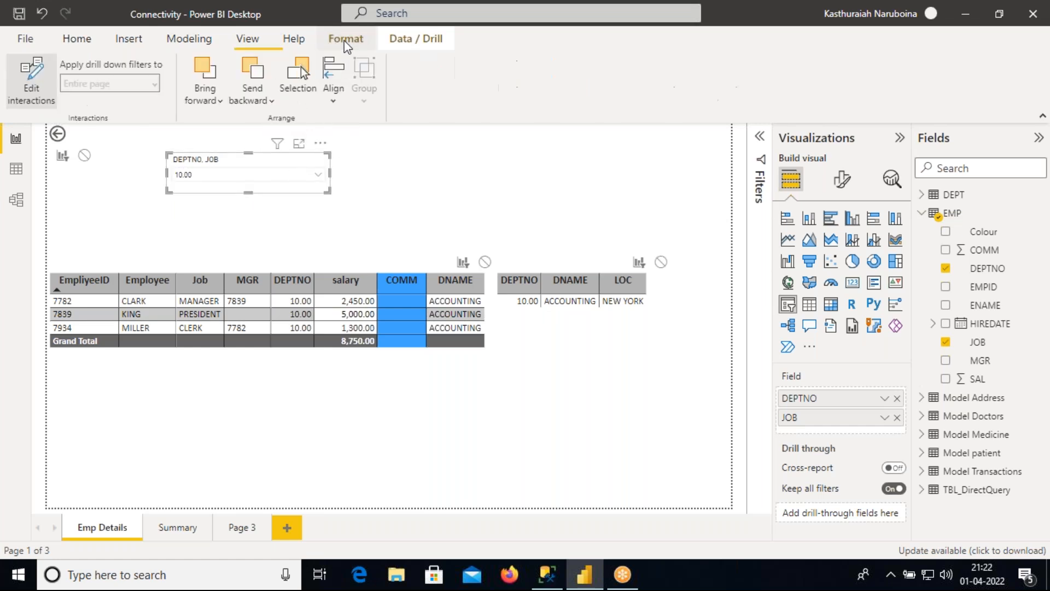
{"action": "left_click", "coordinate": [31, 80]}
{"action": "left_click", "coordinate": [361, 196]}
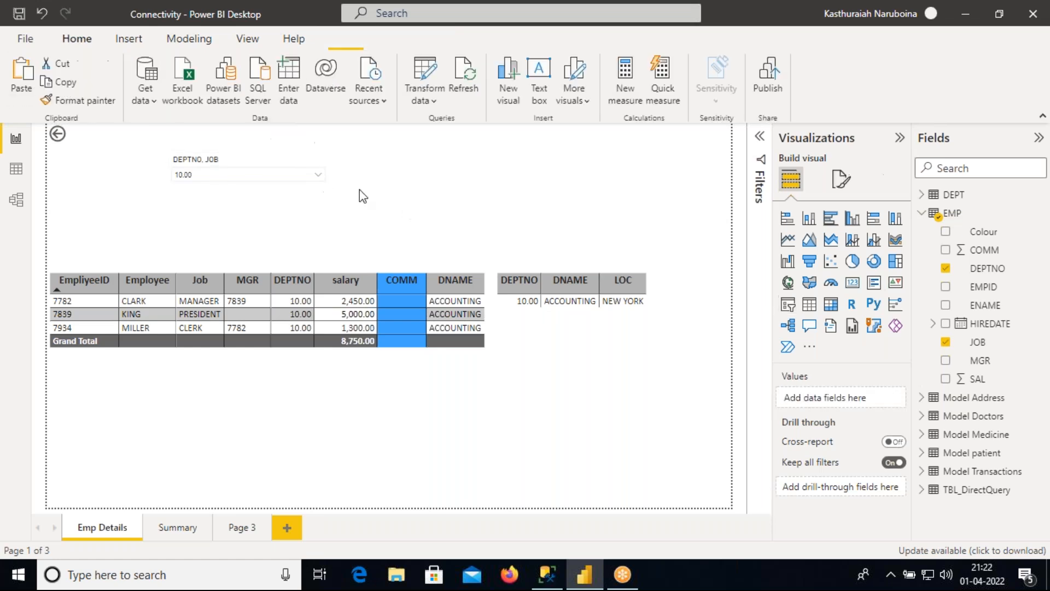
{"action": "left_click", "coordinate": [307, 190]}
{"action": "left_click", "coordinate": [320, 143]}
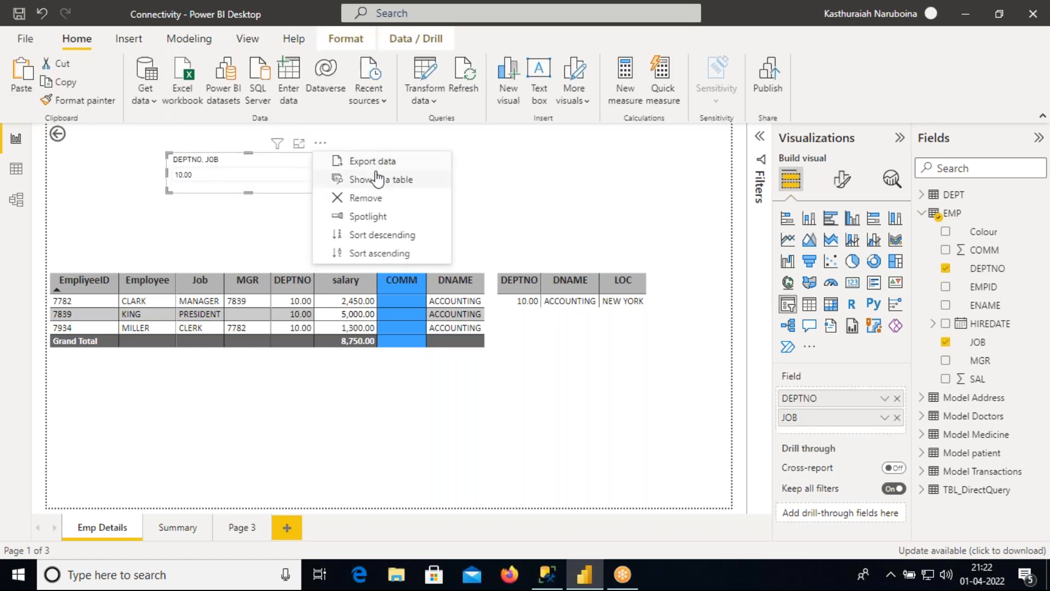
{"action": "left_click", "coordinate": [445, 241]}
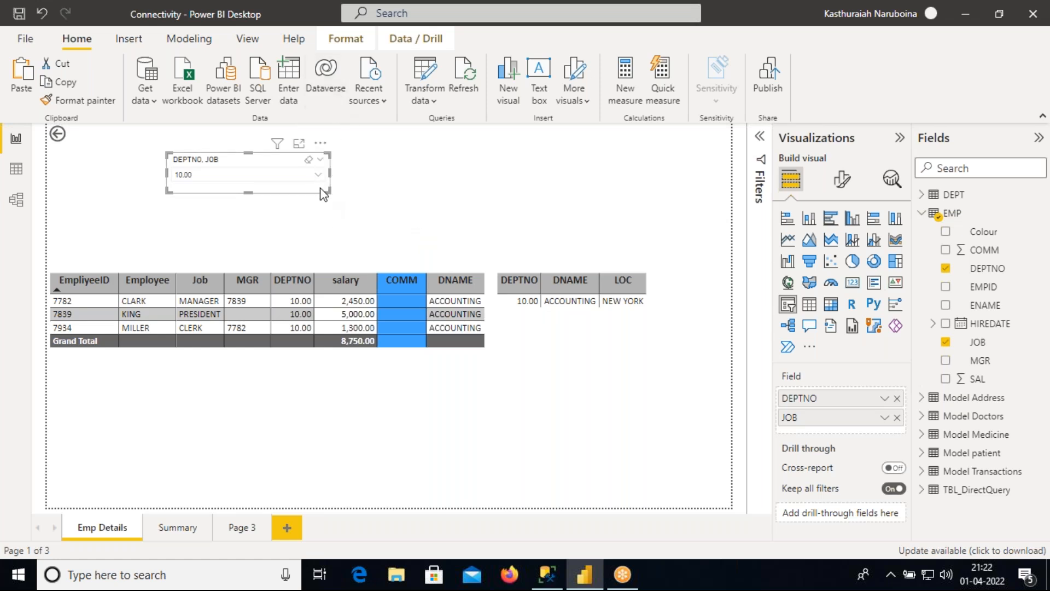
Step: Turn on Edit interactions for the slicer, and set its interaction with the department table (DEPTNO, DNAME, LOC) to None
{"action": "left_click", "coordinate": [347, 40]}
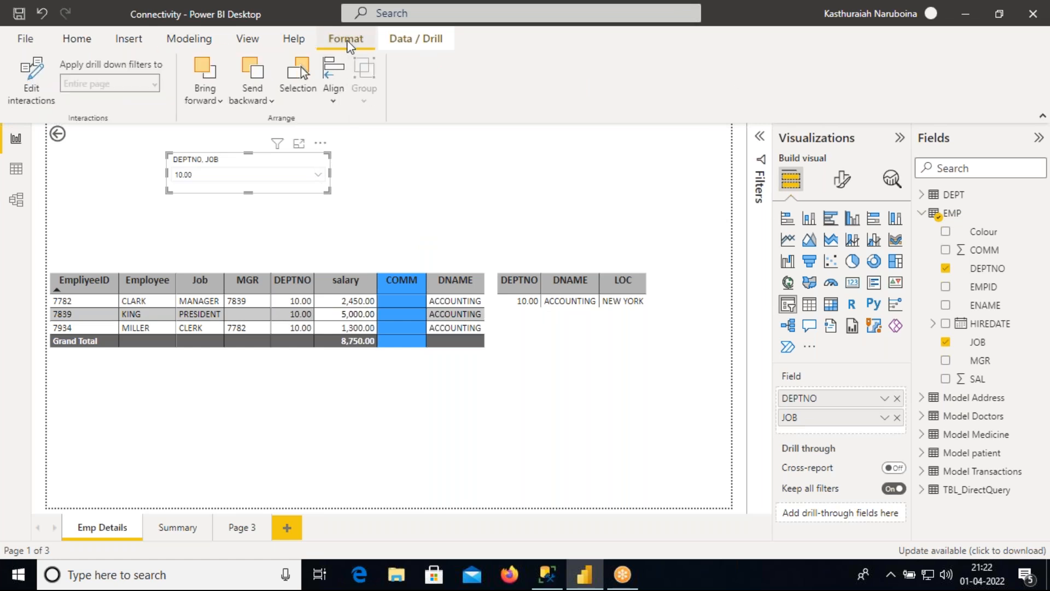
{"action": "left_click", "coordinate": [32, 86]}
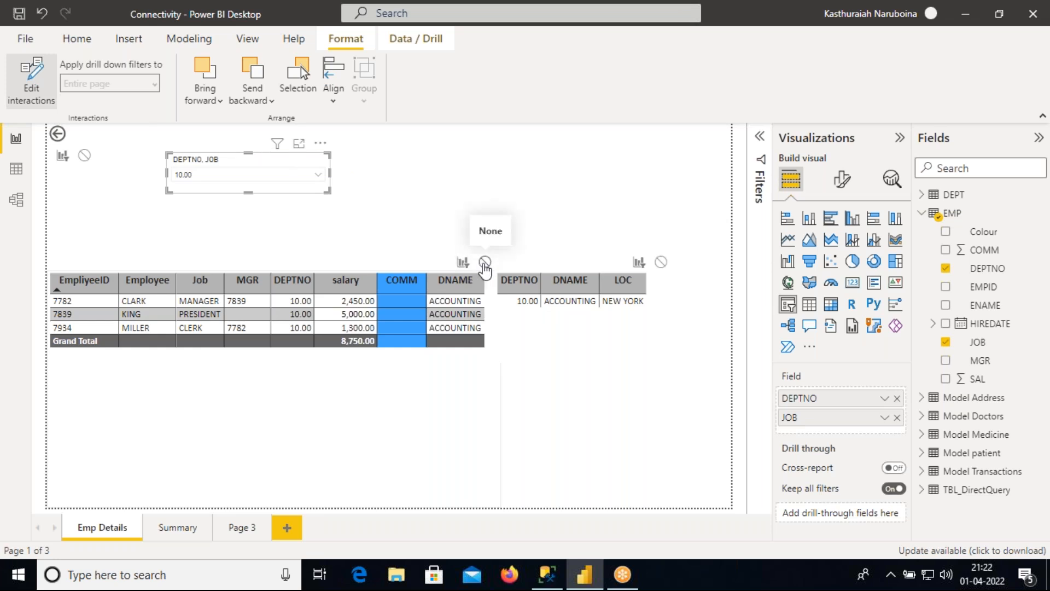
{"action": "left_click", "coordinate": [662, 263]}
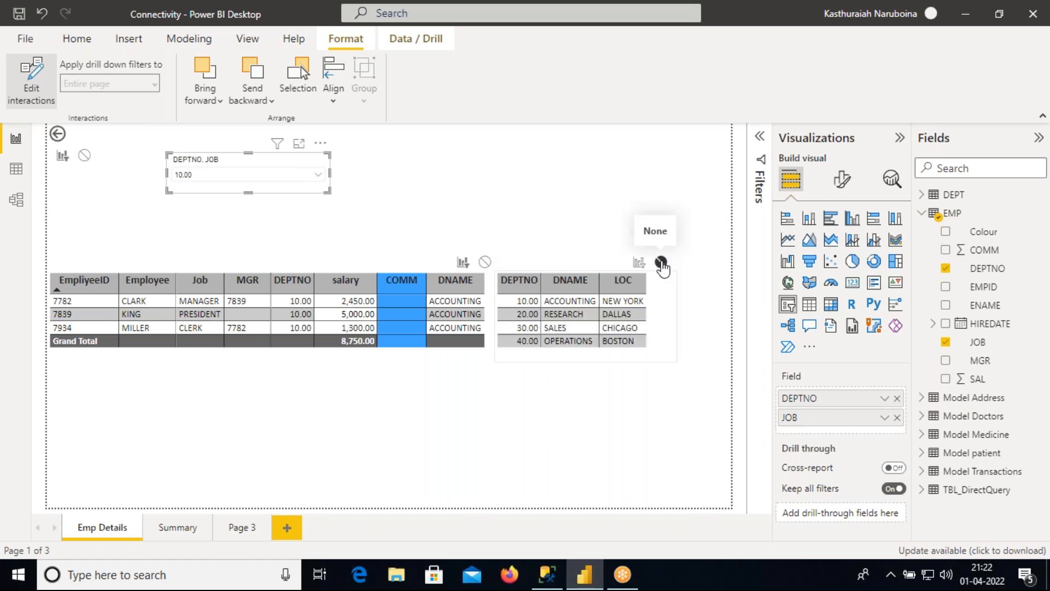
Step: Test the interaction setting by filtering the slicer by department 20.00, by 30.00 and again by 10.00, comparing both tables
{"action": "left_click", "coordinate": [319, 176]}
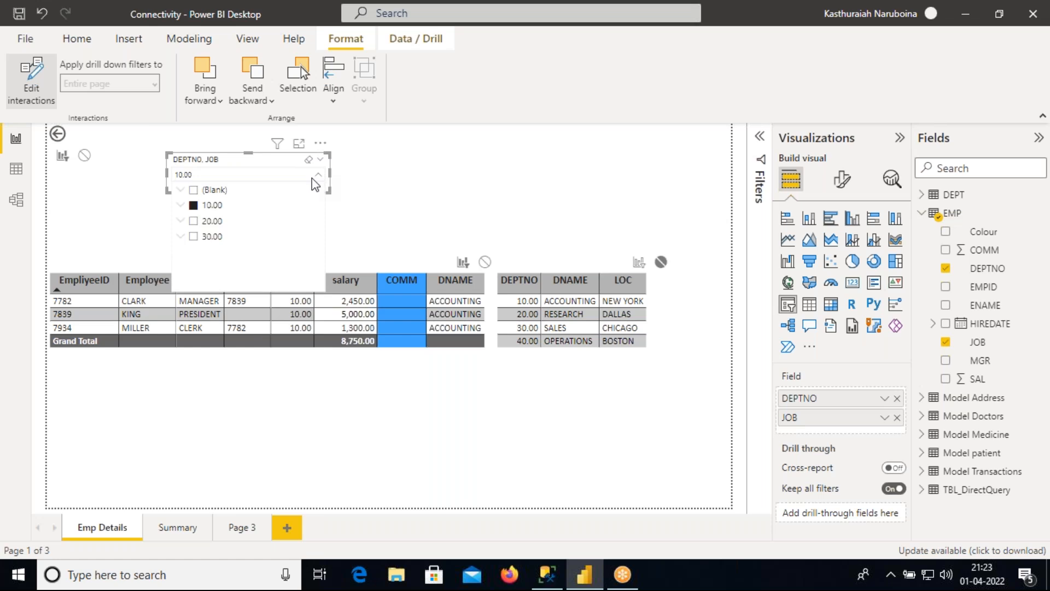
{"action": "left_click", "coordinate": [193, 221]}
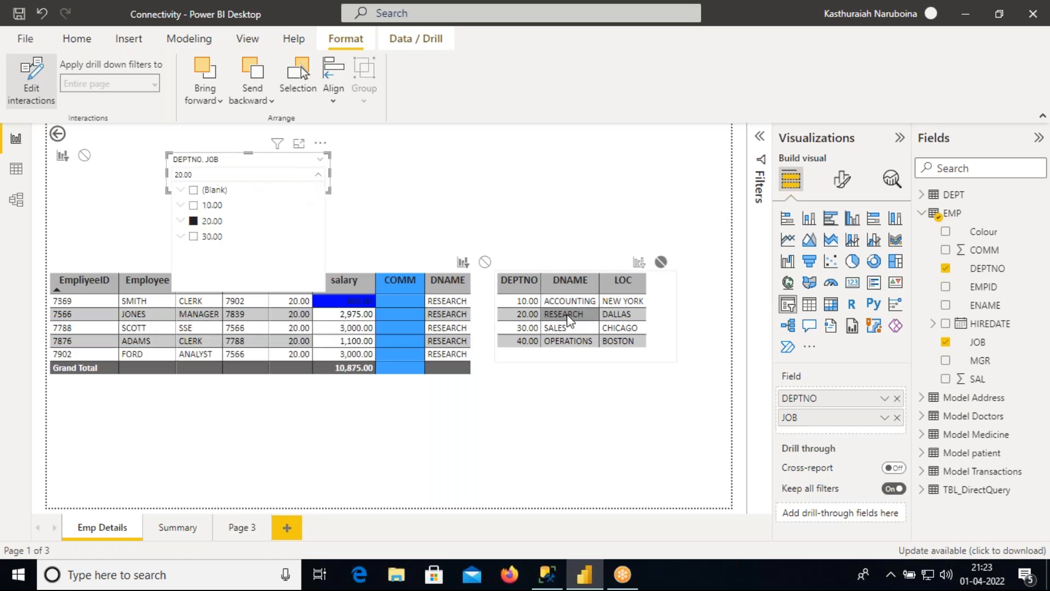
{"action": "left_click", "coordinate": [193, 236]}
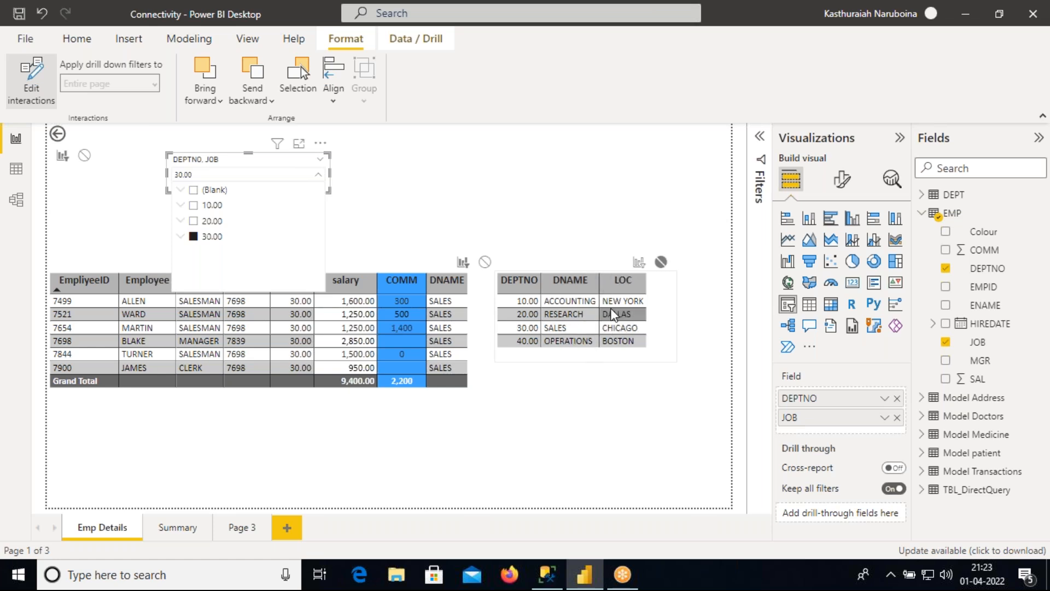
{"action": "left_click", "coordinate": [194, 206]}
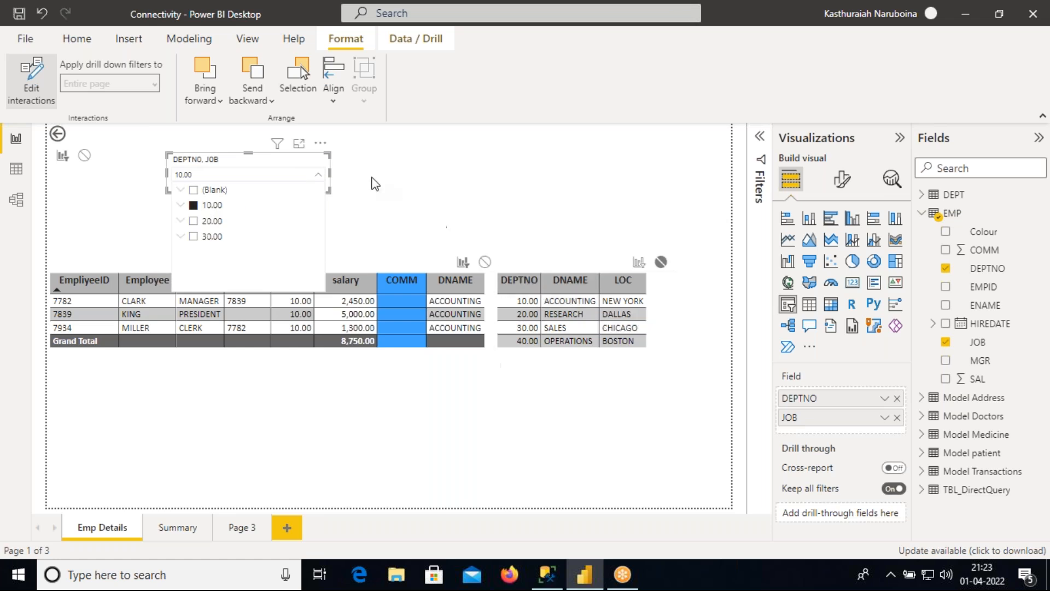
Step: Set the slicer's interaction with the department table (DEPTNO, DNAME, LOC) to Filter, and test it with department 20.00
{"action": "left_click", "coordinate": [327, 191]}
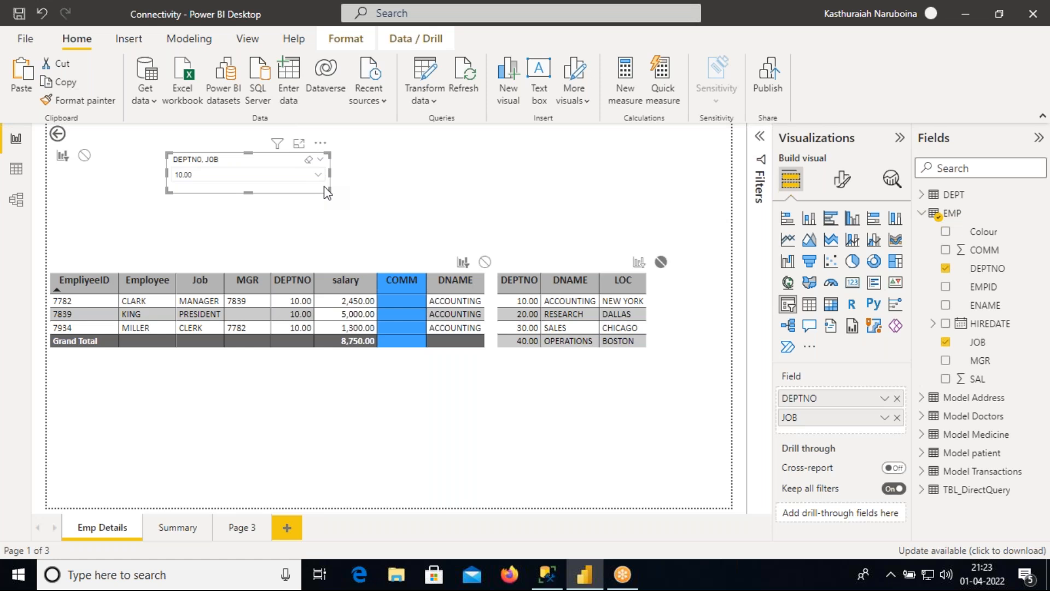
{"action": "left_click", "coordinate": [338, 43]}
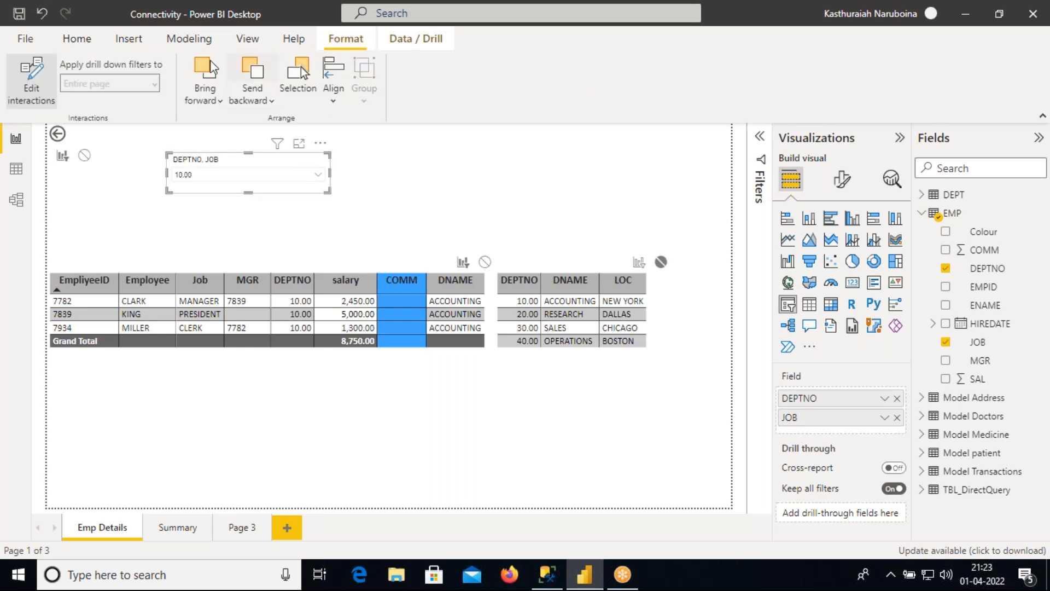
{"action": "left_click", "coordinate": [30, 86]}
{"action": "left_click", "coordinate": [30, 86]}
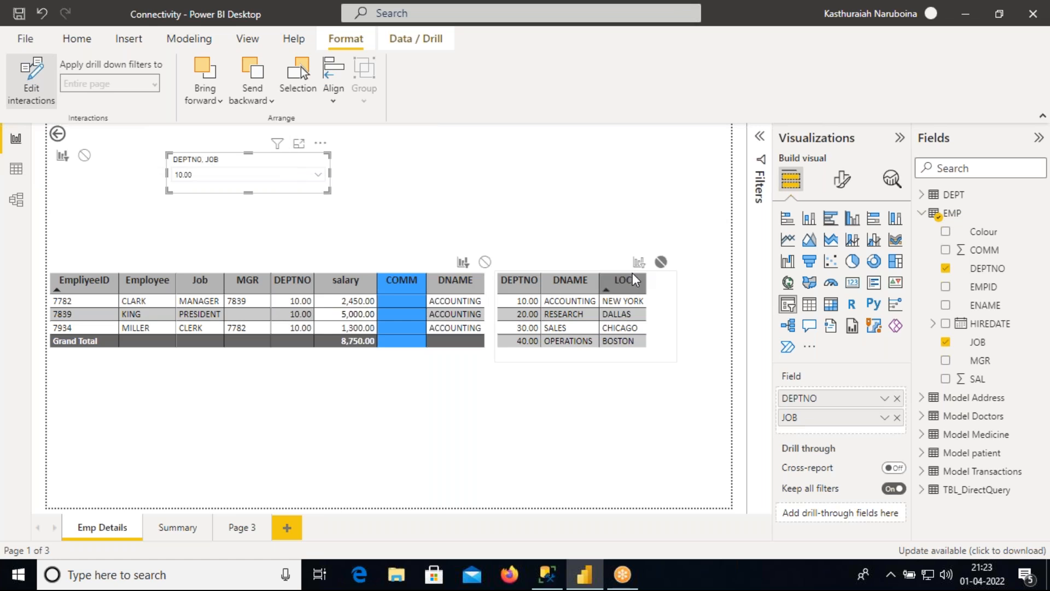
{"action": "left_click", "coordinate": [661, 263]}
{"action": "left_click", "coordinate": [639, 263]}
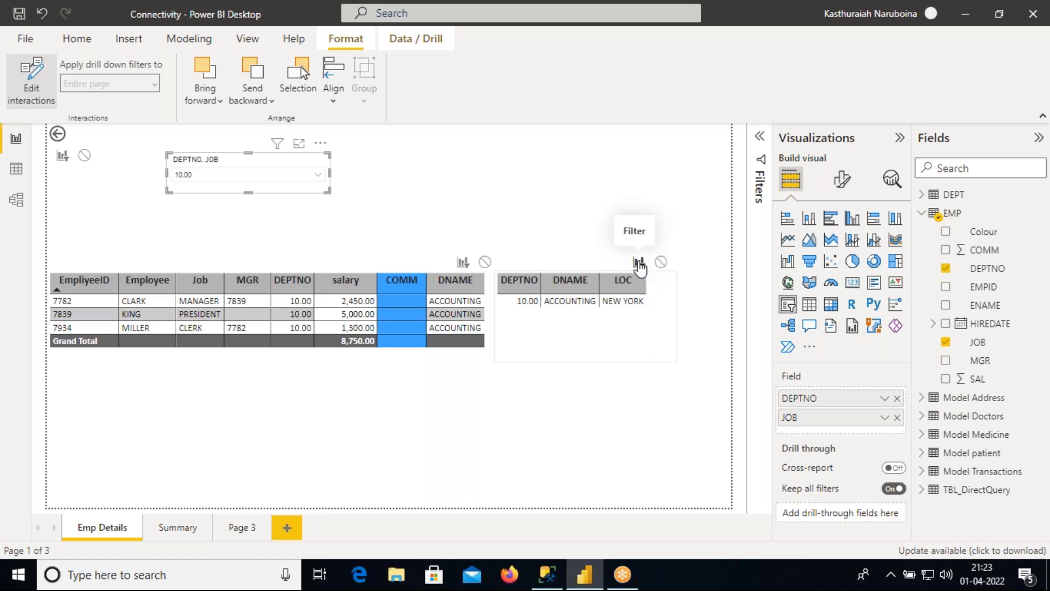
{"action": "left_click", "coordinate": [317, 175]}
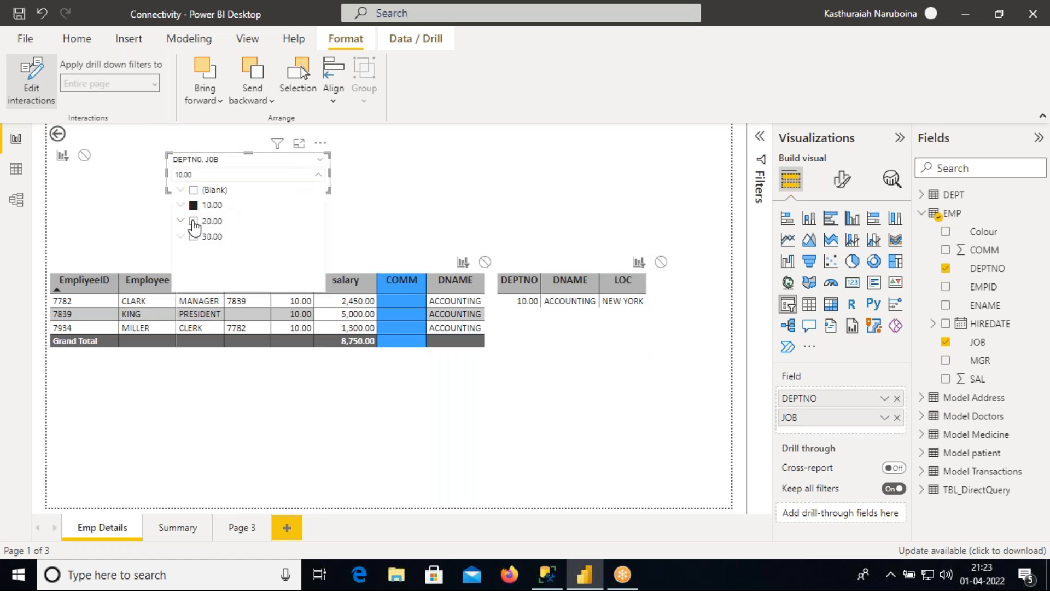
{"action": "left_click", "coordinate": [194, 221]}
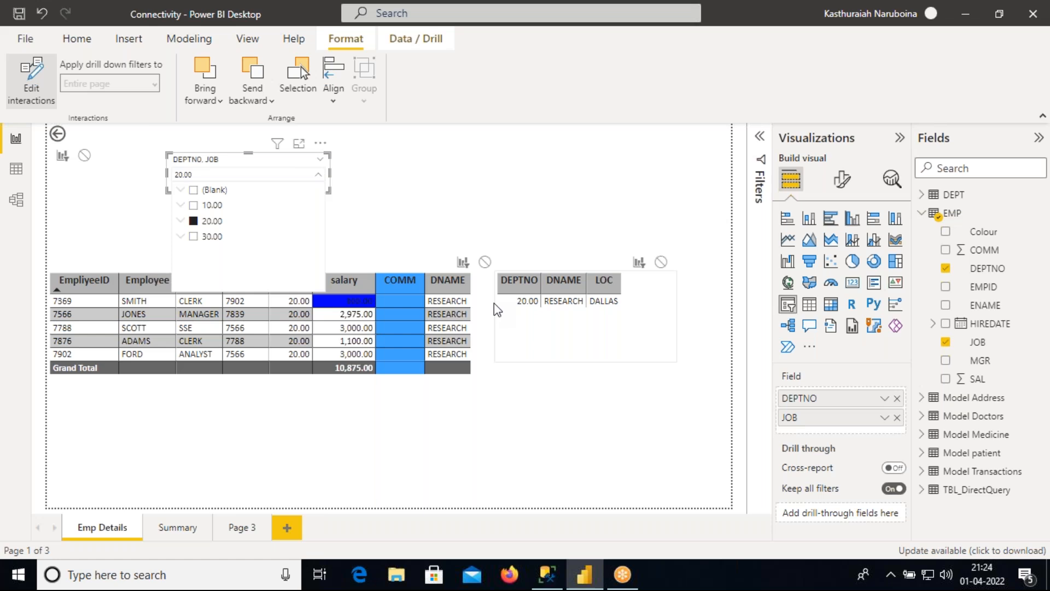
Step: Set the slicer's interaction with the department table back to None, and filter the slicer by department 10.00
{"action": "left_click", "coordinate": [662, 264]}
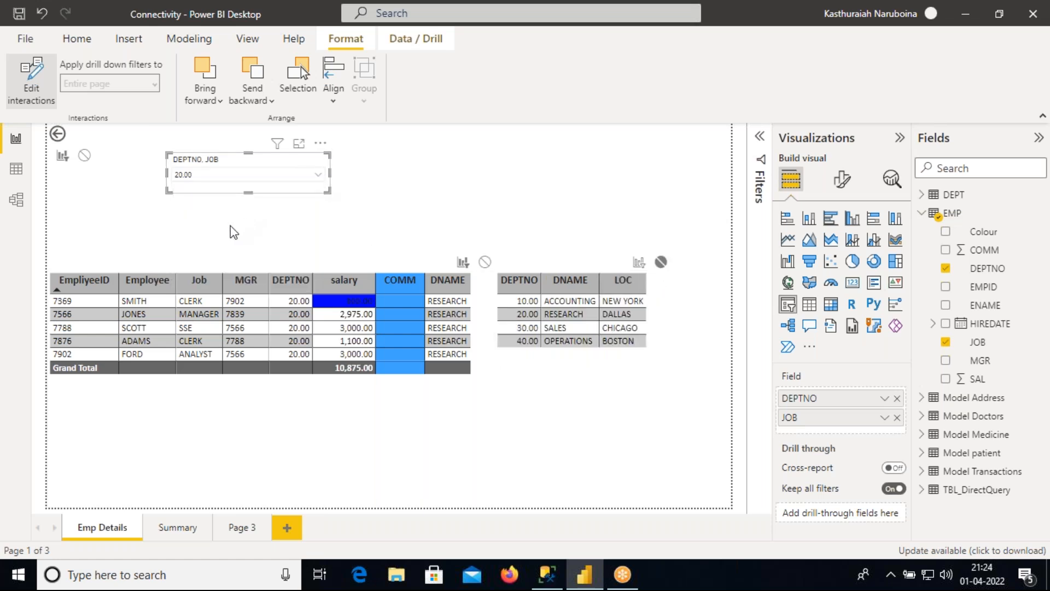
{"action": "left_click", "coordinate": [316, 180]}
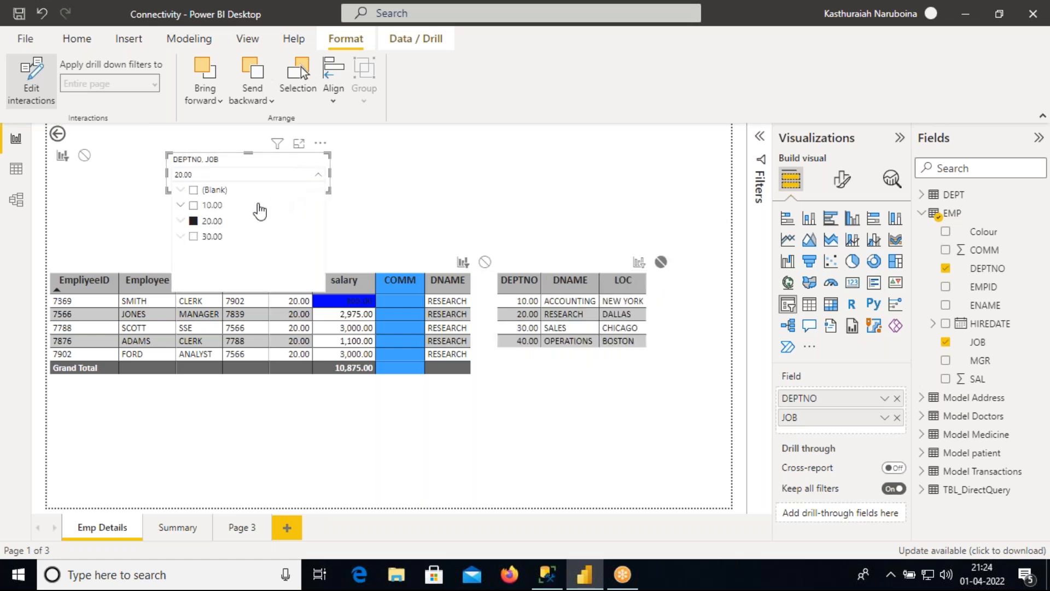
{"action": "left_click", "coordinate": [193, 205]}
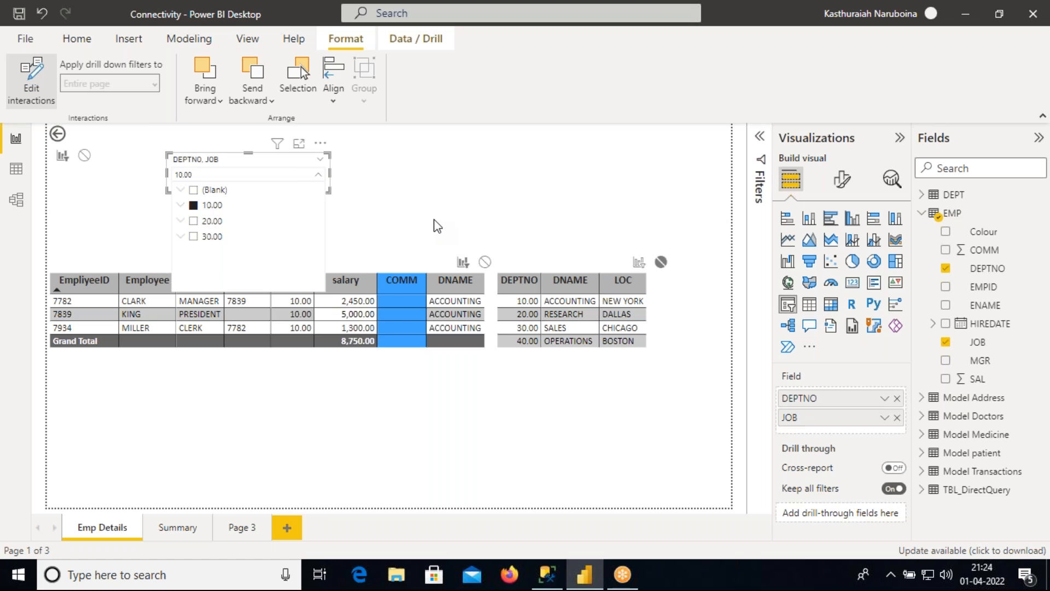
{"action": "left_click", "coordinate": [391, 209]}
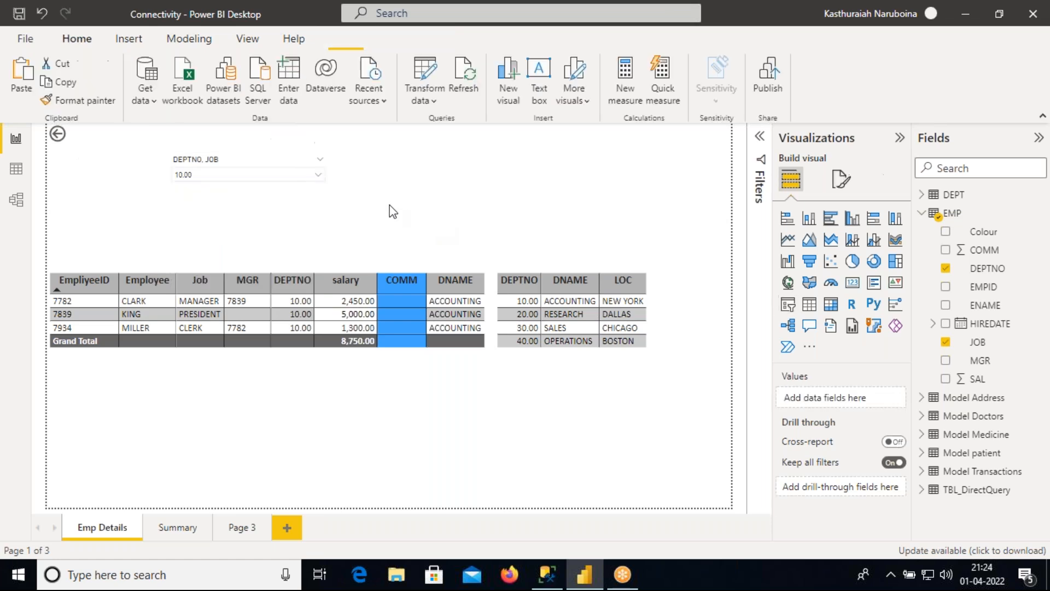
Step: Reselect the DEPTNO, JOB slicer and turn Edit interactions off and on again
{"action": "left_click", "coordinate": [311, 194]}
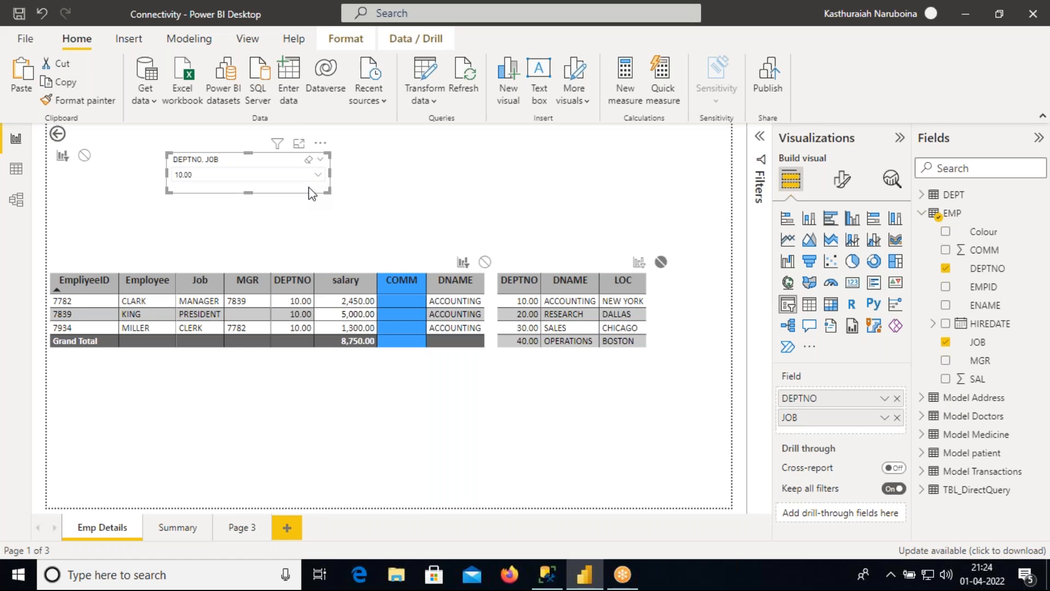
{"action": "left_click", "coordinate": [345, 46]}
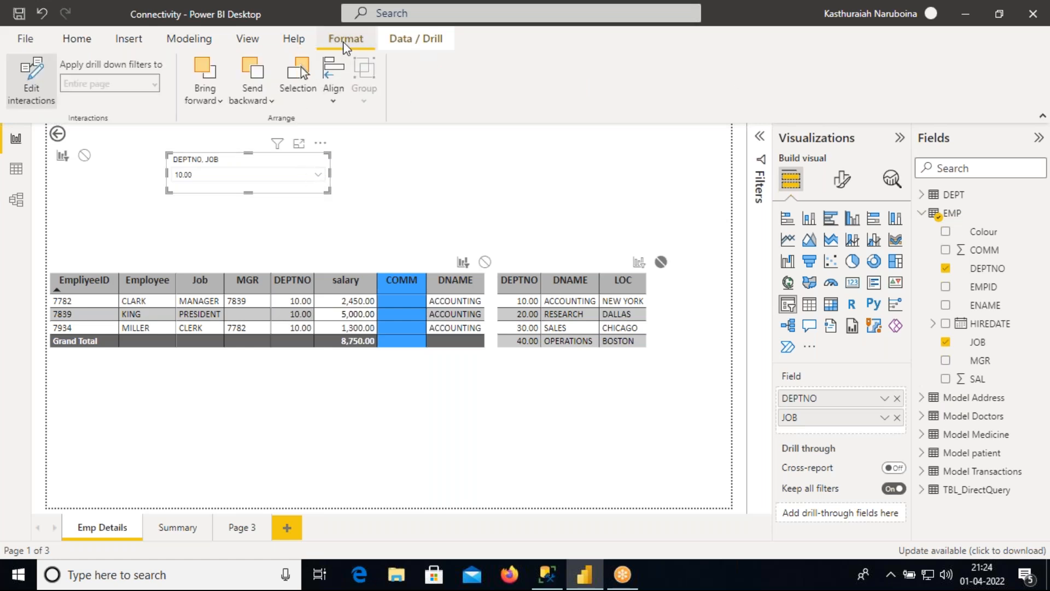
{"action": "left_click", "coordinate": [30, 73]}
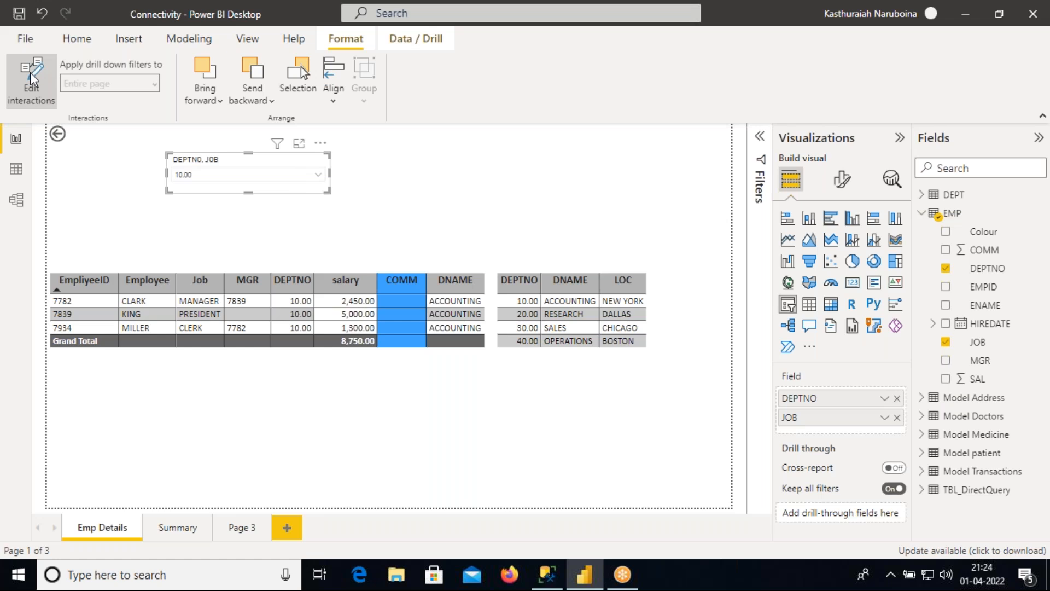
{"action": "left_click", "coordinate": [30, 72]}
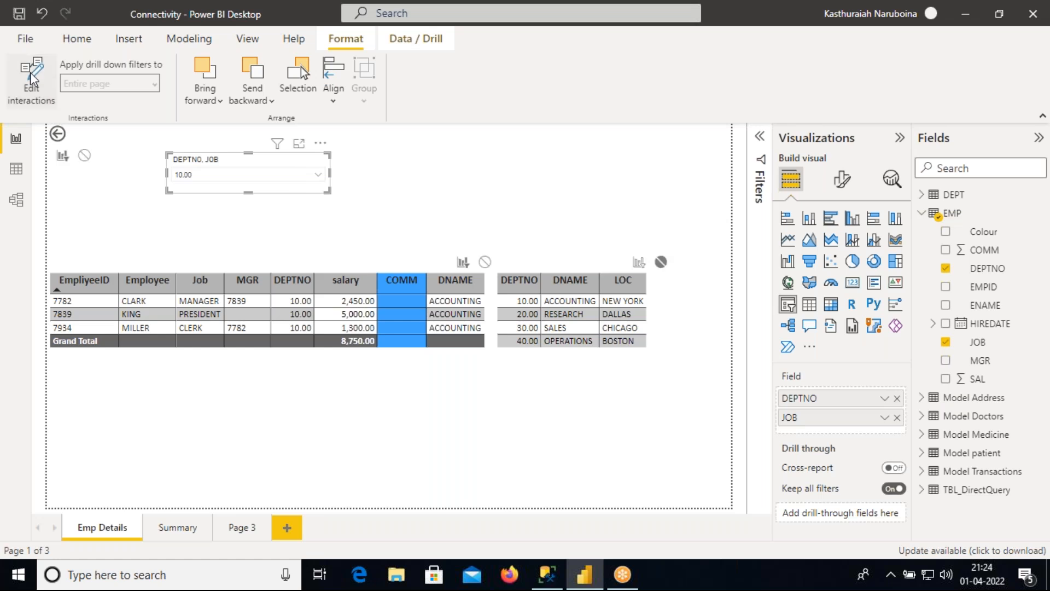
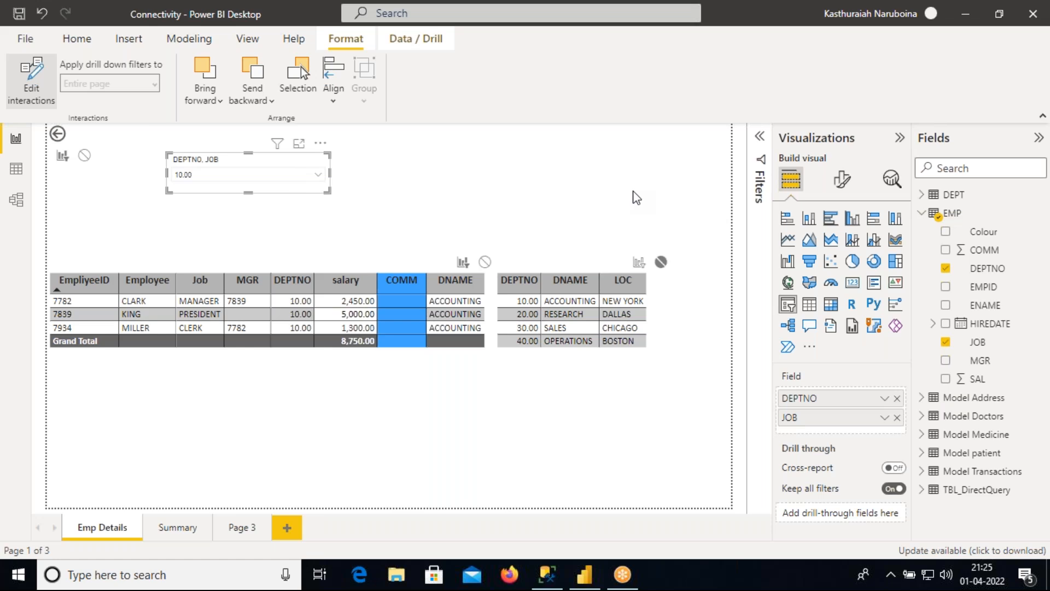
Step: Add DEPTNO as a basic filter on all pages, selecting every value except 20.00
{"action": "left_click", "coordinate": [760, 140]}
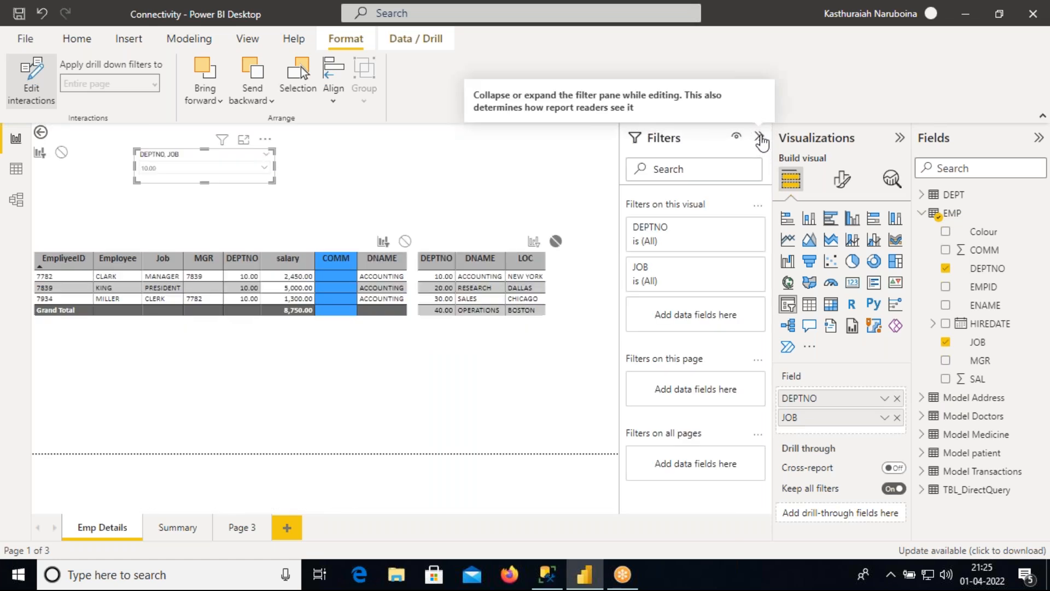
{"action": "left_click", "coordinate": [537, 187]}
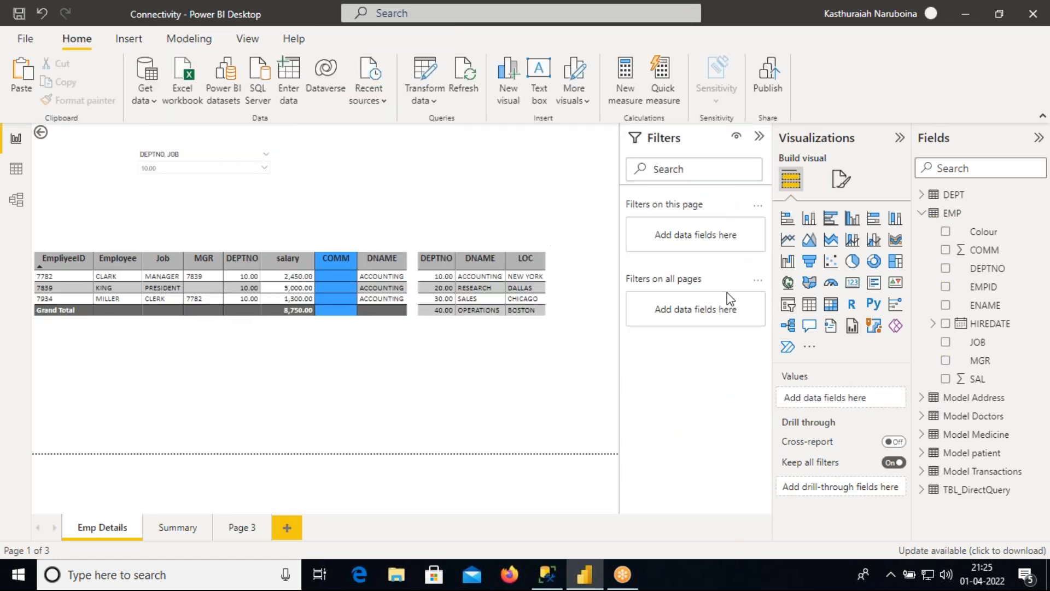
{"action": "left_click_drag", "start_coordinate": [985, 268], "coordinate": [689, 305]}
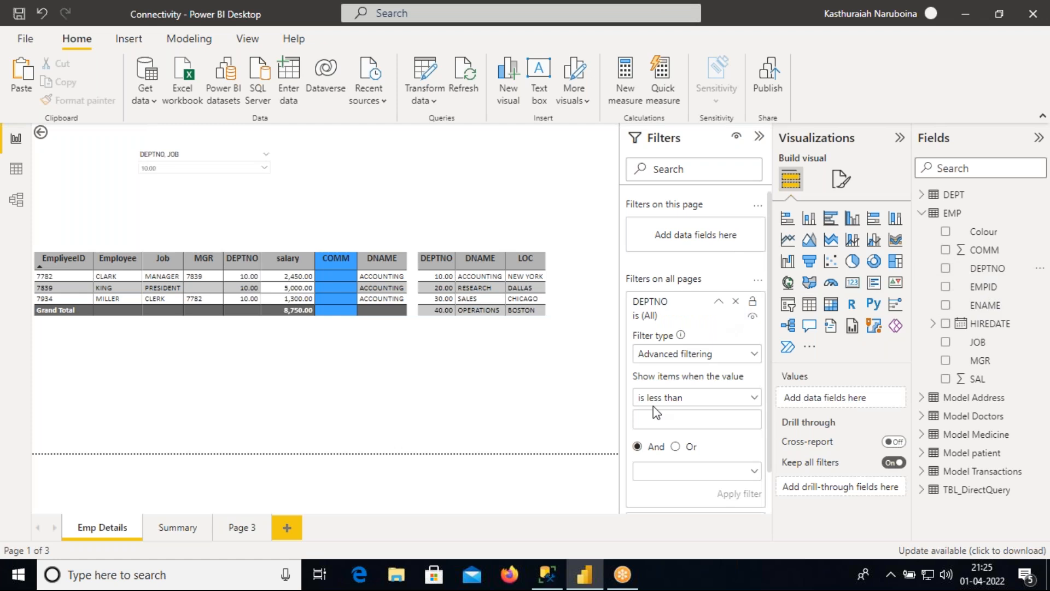
{"action": "left_click", "coordinate": [695, 355]}
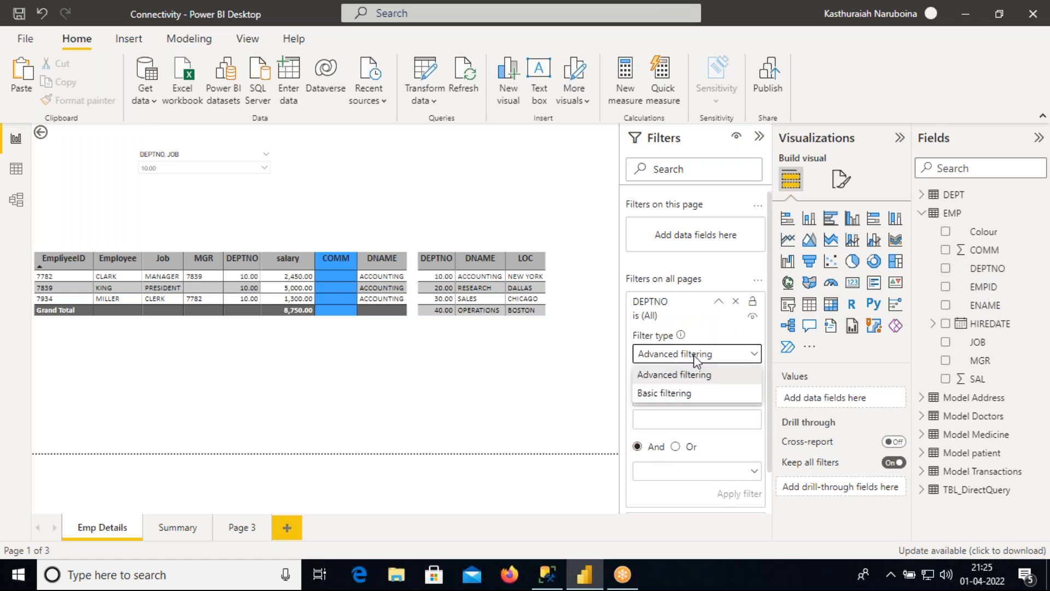
{"action": "left_click", "coordinate": [677, 394]}
{"action": "left_click", "coordinate": [645, 373]}
{"action": "left_click", "coordinate": [644, 424]}
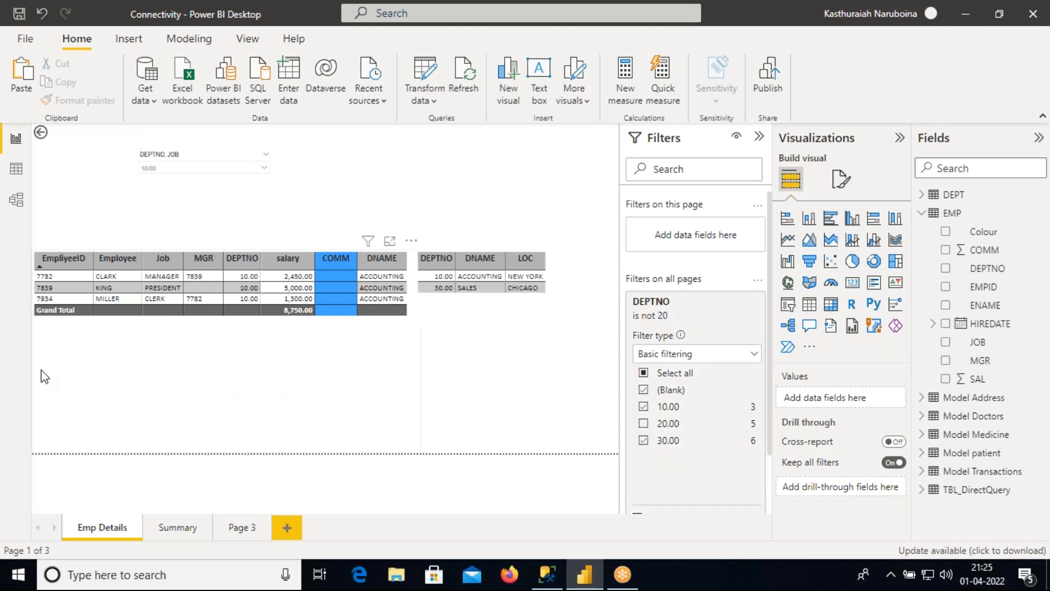
Step: Check the slicer's list of departments, and remove the DEPTNO filter from all pages
{"action": "left_click", "coordinate": [257, 168]}
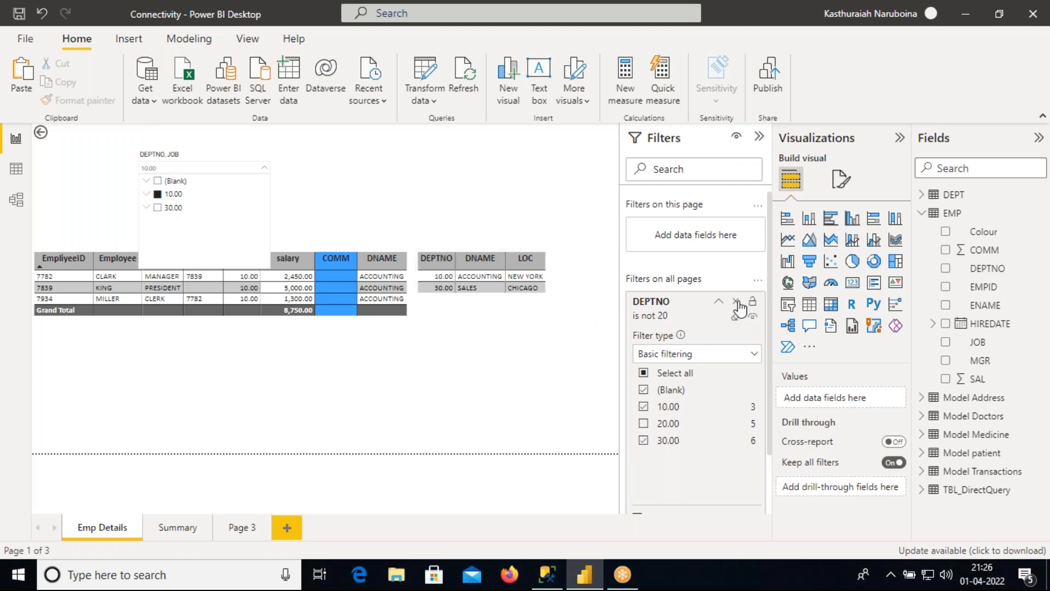
{"action": "left_click", "coordinate": [737, 302]}
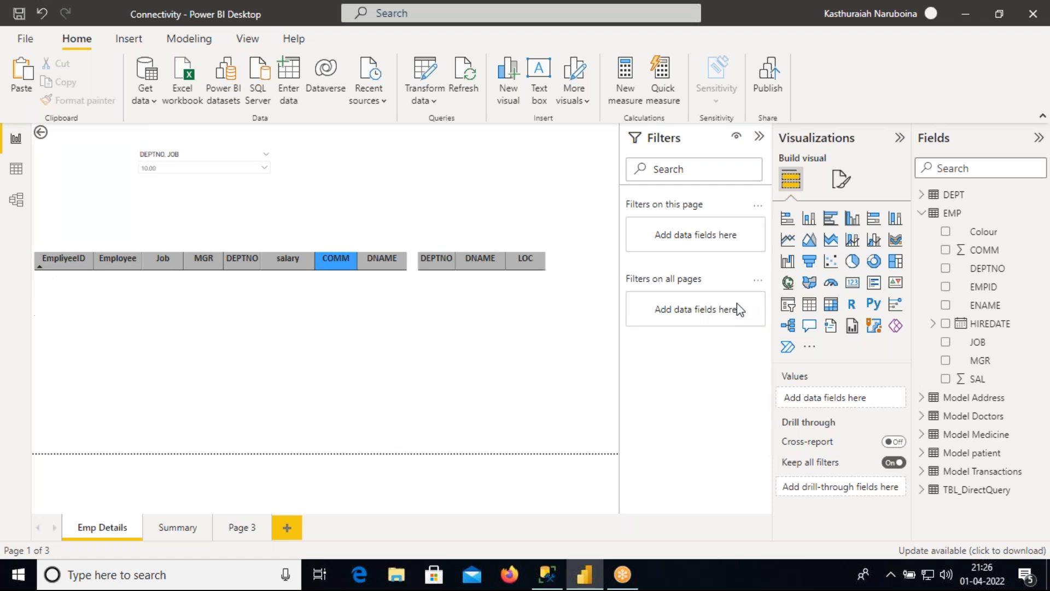
{"action": "left_click", "coordinate": [759, 137]}
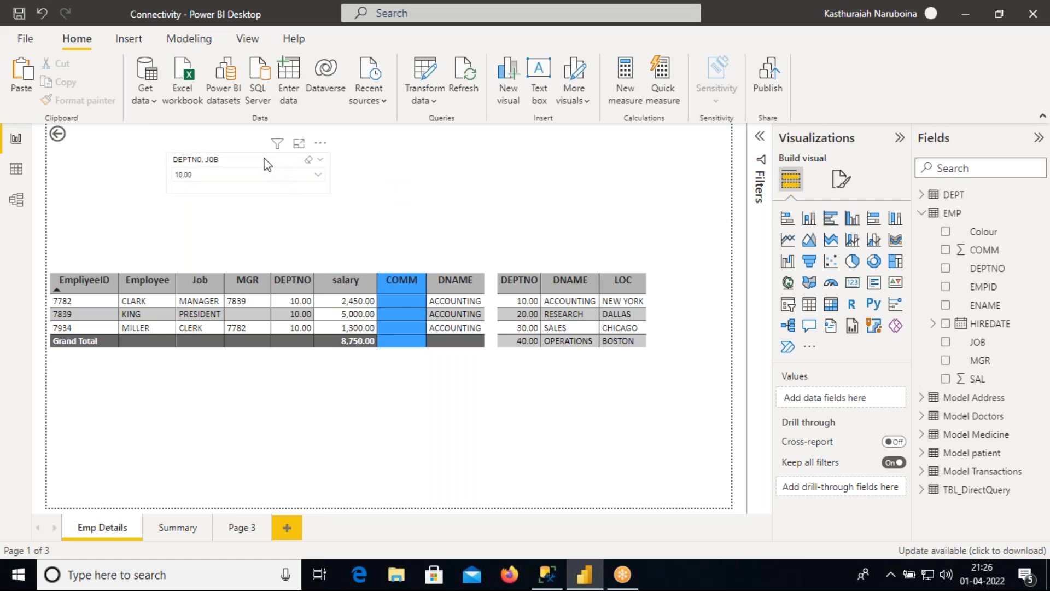
Step: Nudge the slicer slightly up on the page, and filter it by department 20.00 to compare both tables
{"action": "left_click", "coordinate": [236, 156]}
{"action": "left_click_drag", "start_coordinate": [228, 153], "coordinate": [261, 153]}
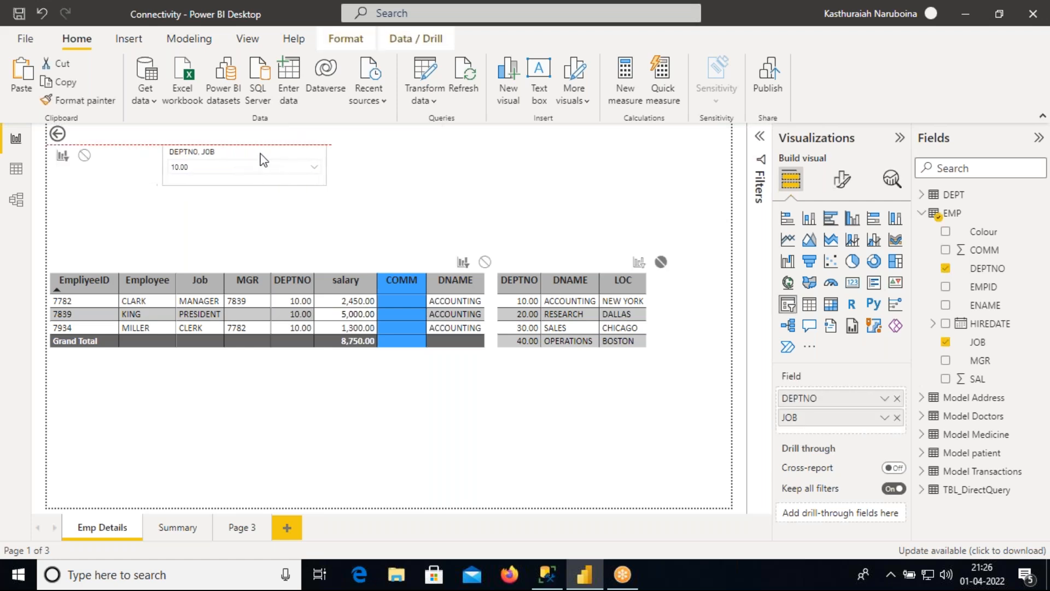
{"action": "left_click", "coordinate": [314, 167]}
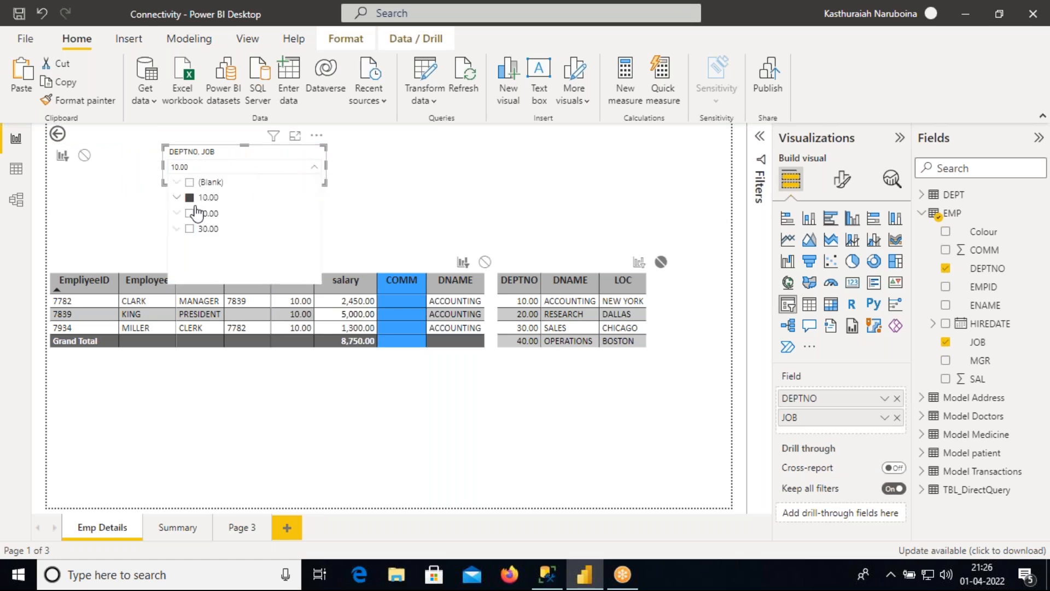
{"action": "left_click", "coordinate": [189, 212]}
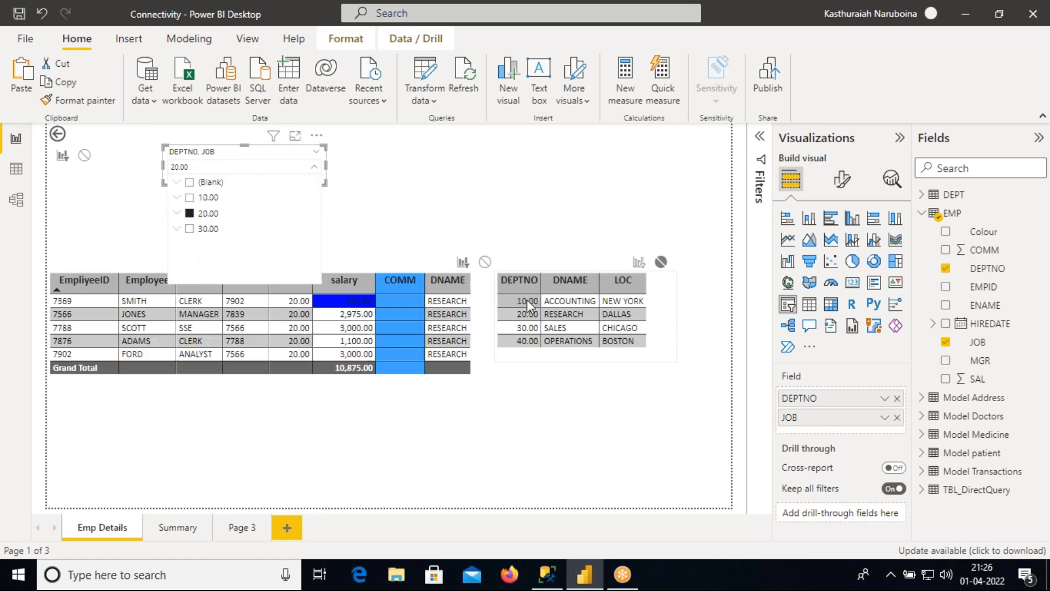
{"action": "left_click", "coordinate": [661, 263]}
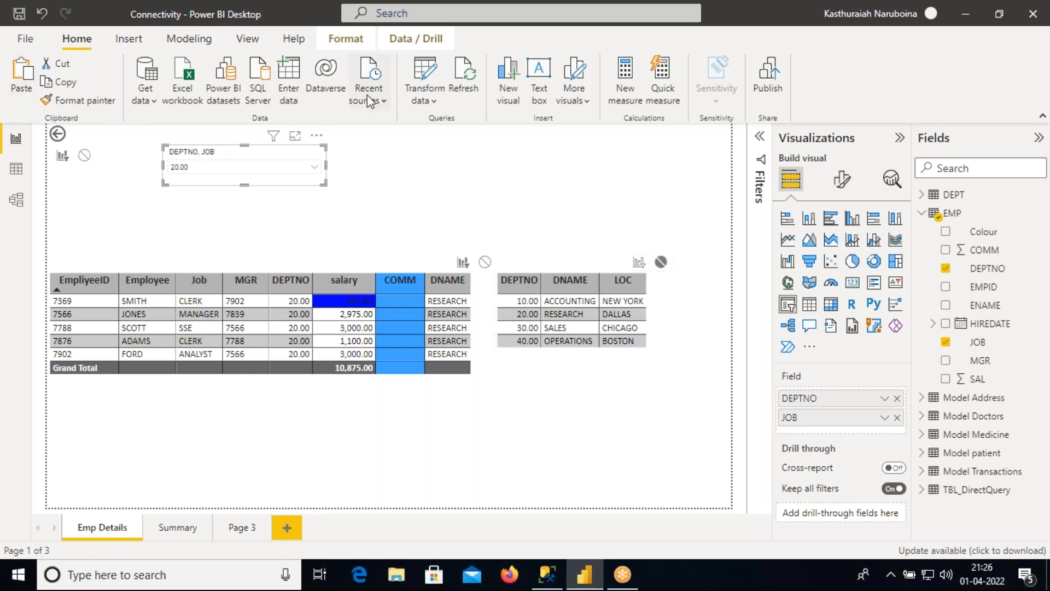
{"action": "left_click", "coordinate": [380, 196]}
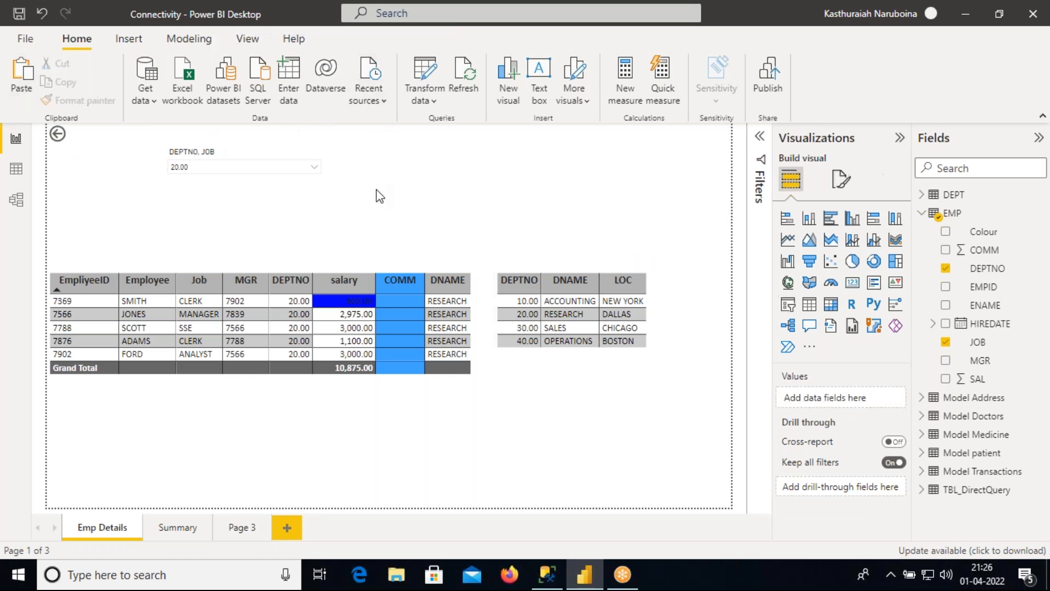
Step: Select the department table and turn off Edit interactions for the page's visuals
{"action": "left_click", "coordinate": [635, 356]}
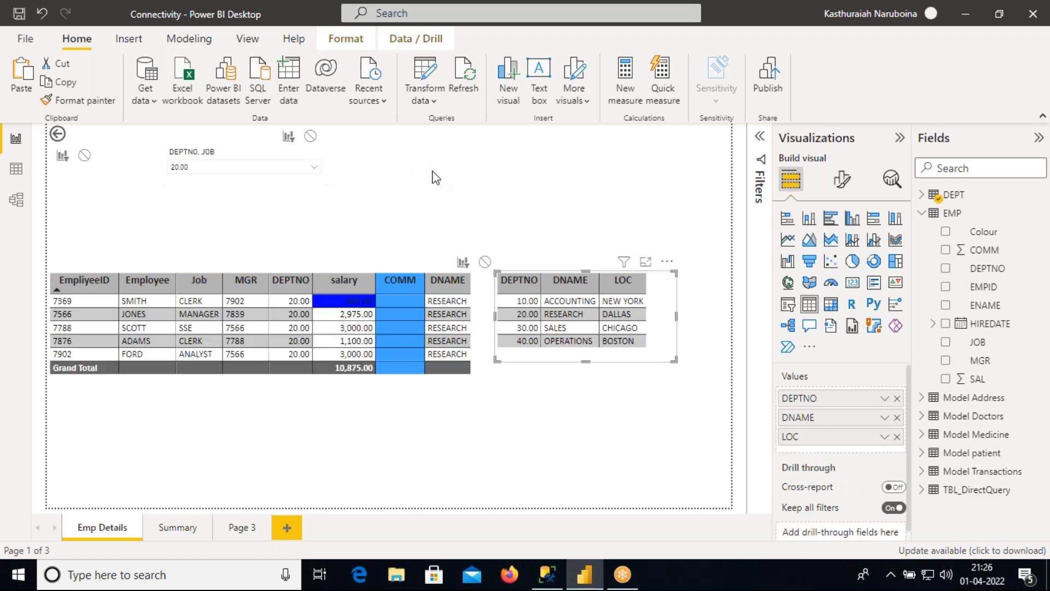
{"action": "left_click", "coordinate": [350, 40]}
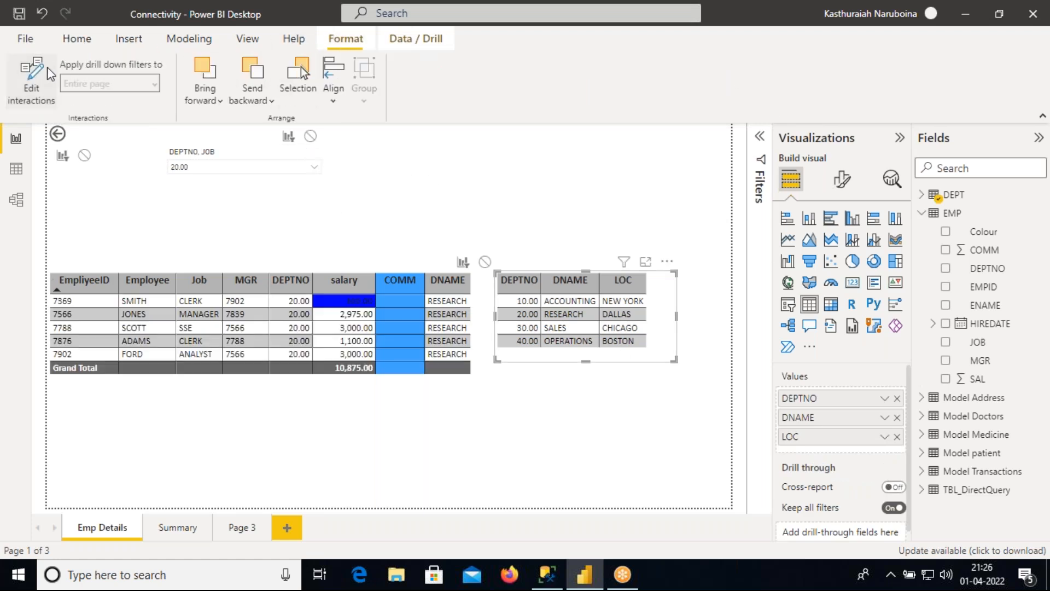
{"action": "left_click", "coordinate": [44, 71]}
{"action": "left_click", "coordinate": [237, 202]}
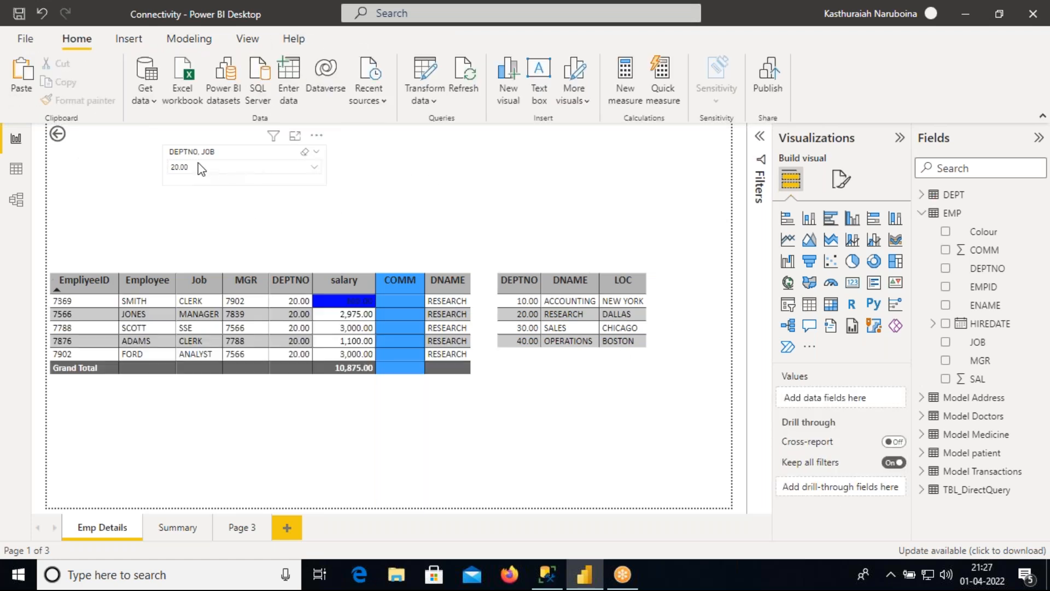
Step: Filter the slicer by department 10.00, and move it to the upper edge of the page beside the back button
{"action": "left_click", "coordinate": [178, 166]}
{"action": "left_click", "coordinate": [190, 199]}
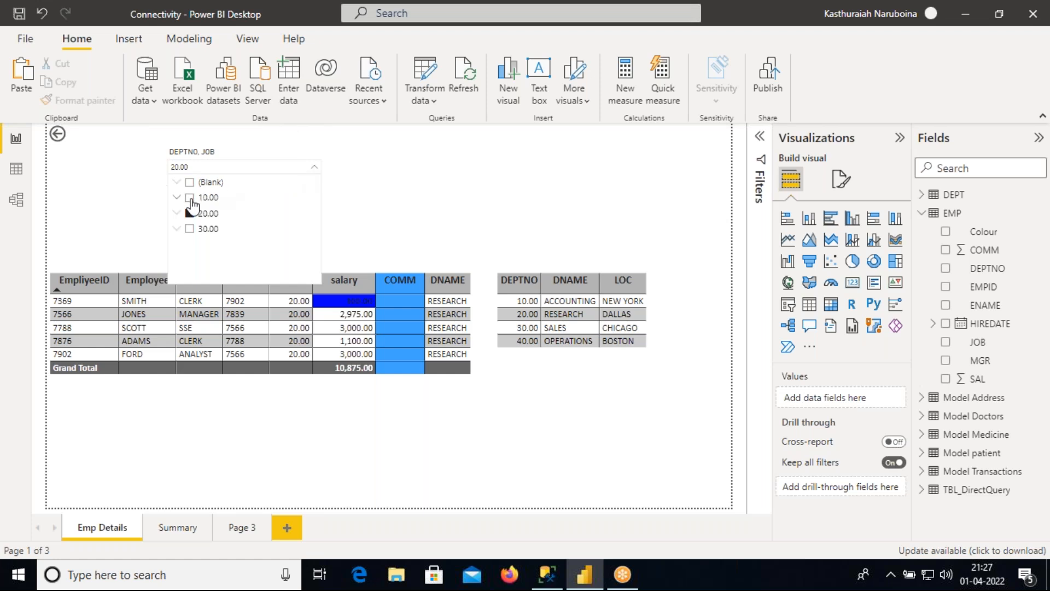
{"action": "left_click", "coordinate": [446, 195]}
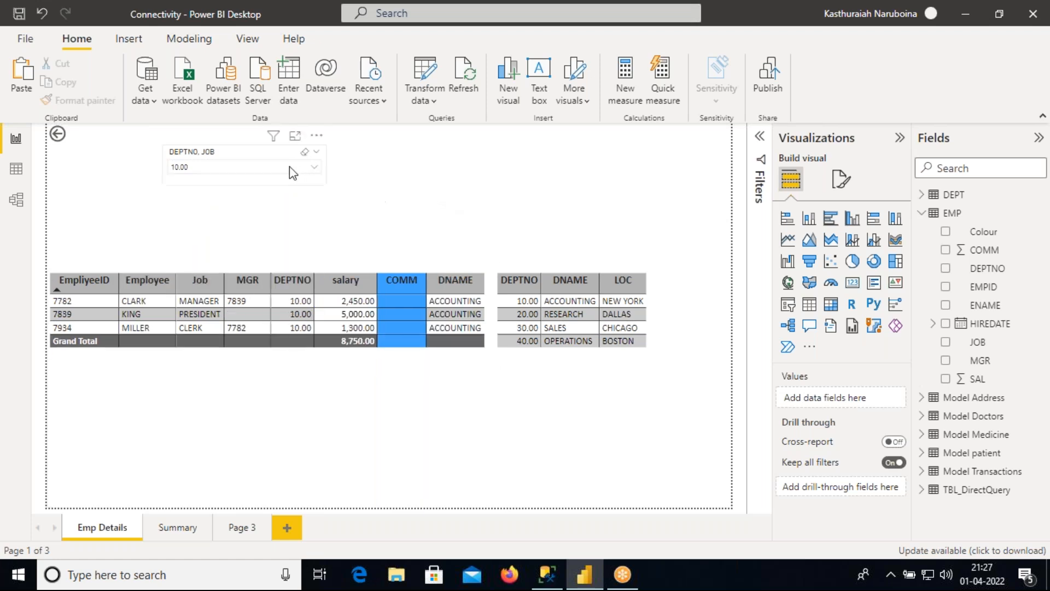
{"action": "left_click_drag", "start_coordinate": [278, 188], "coordinate": [226, 167]}
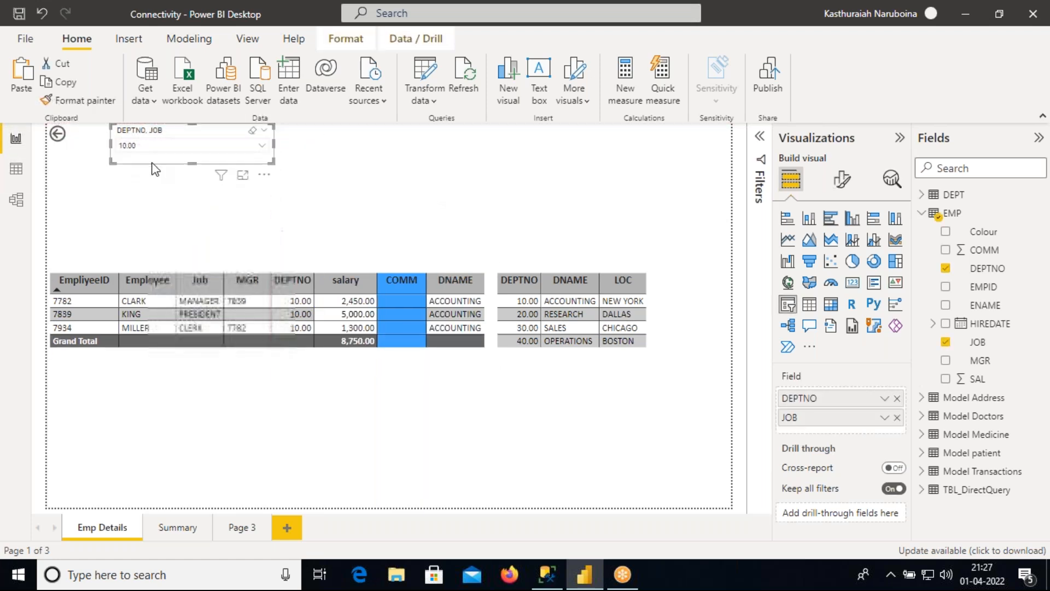
{"action": "left_click", "coordinate": [211, 146]}
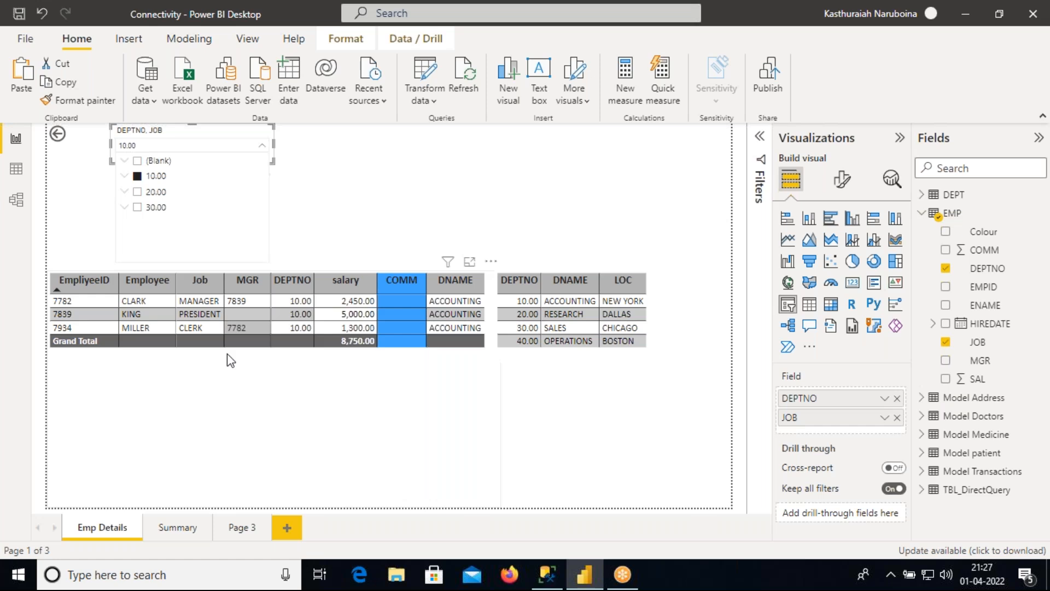
Step: Check the visuals on the Summary and Page 3 pages, and return to Emp Details
{"action": "left_click", "coordinate": [179, 527]}
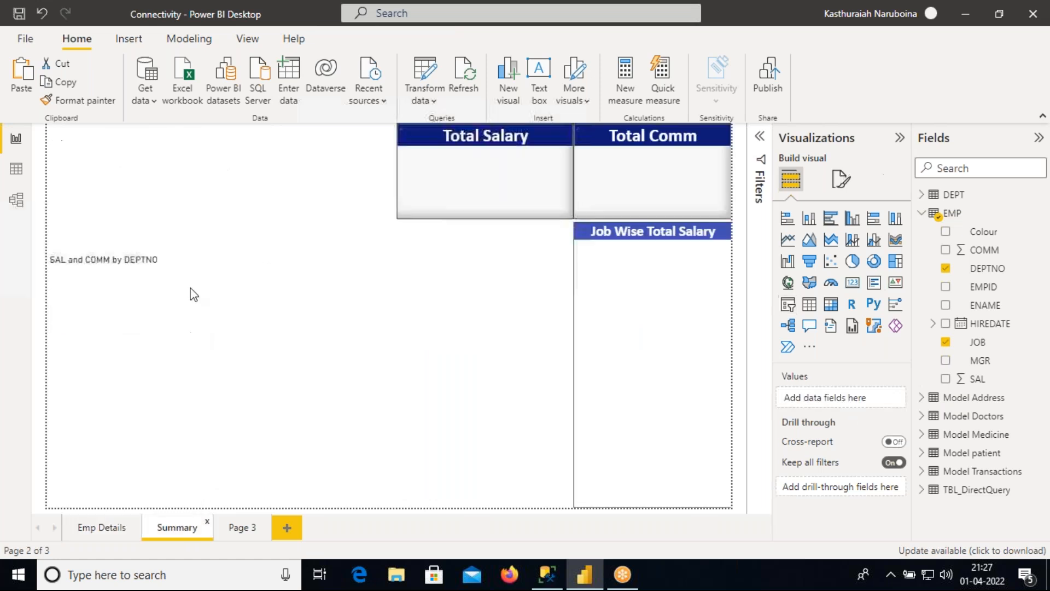
{"action": "left_click", "coordinate": [241, 528]}
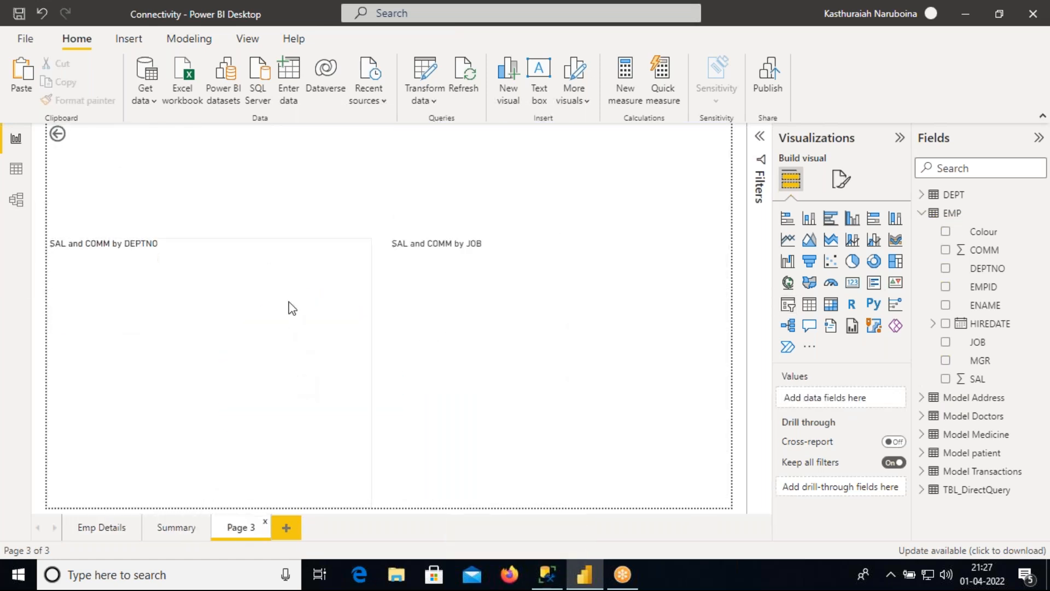
{"action": "left_click", "coordinate": [101, 529]}
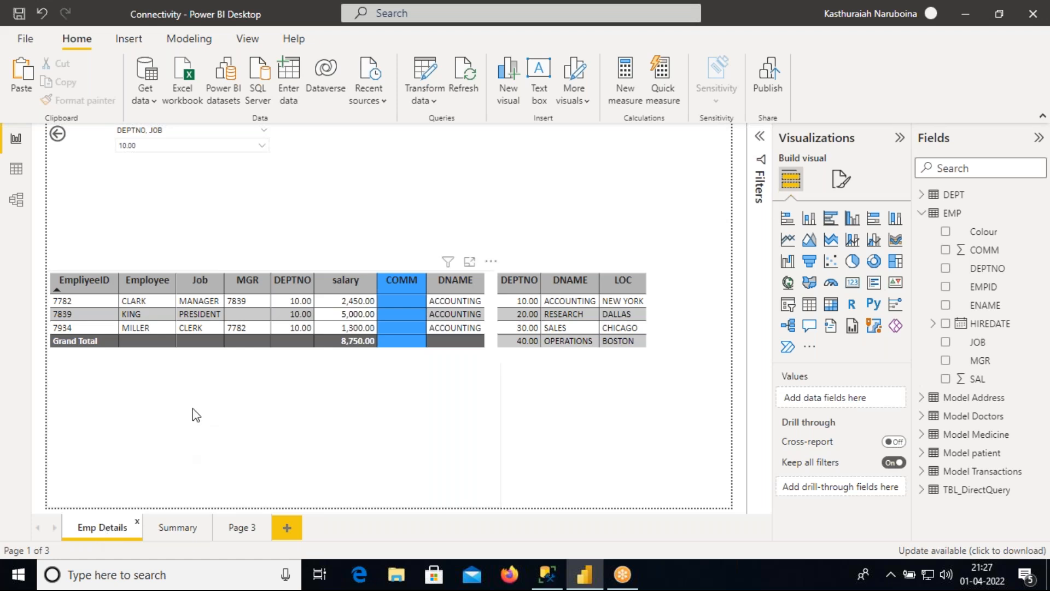
Step: Nudge the slicer slightly down, view its list of departments, and compare the Summary page's visuals before returning to Emp Details
{"action": "left_click", "coordinate": [179, 145]}
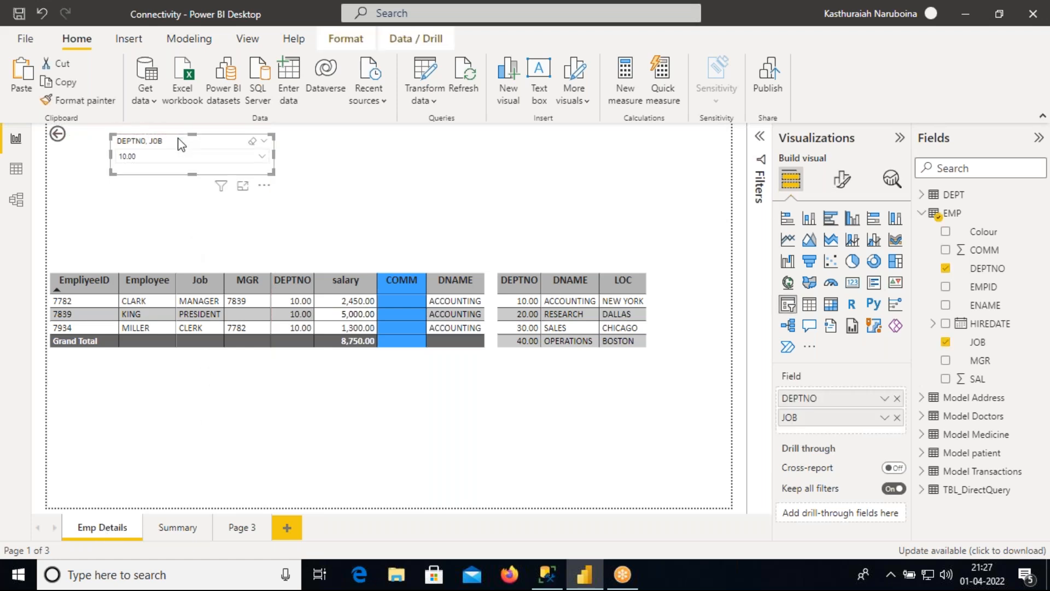
{"action": "left_click", "coordinate": [261, 162]}
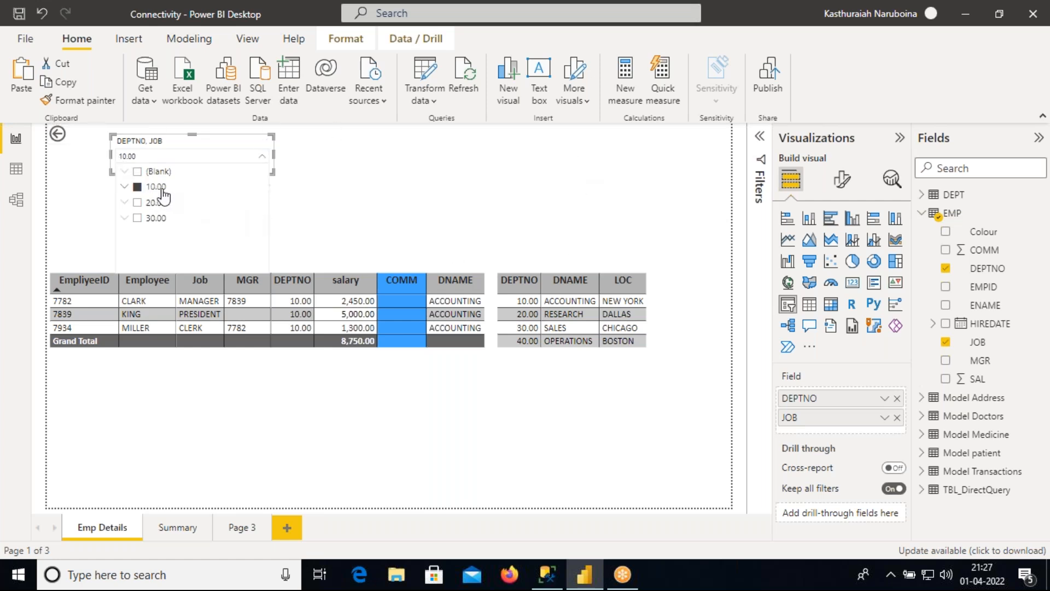
{"action": "left_click", "coordinate": [178, 528]}
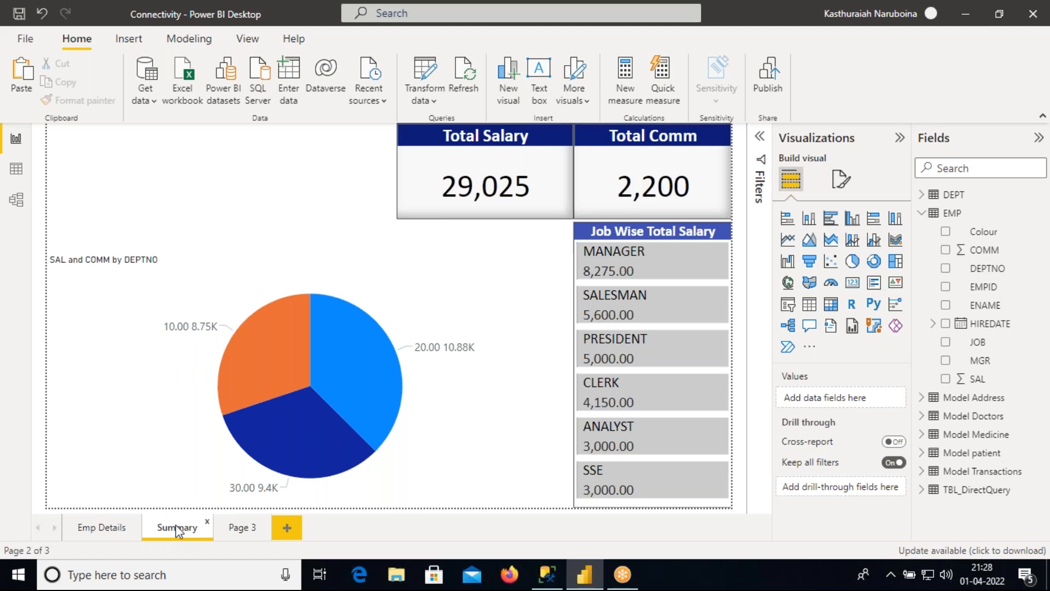
{"action": "left_click", "coordinate": [110, 529]}
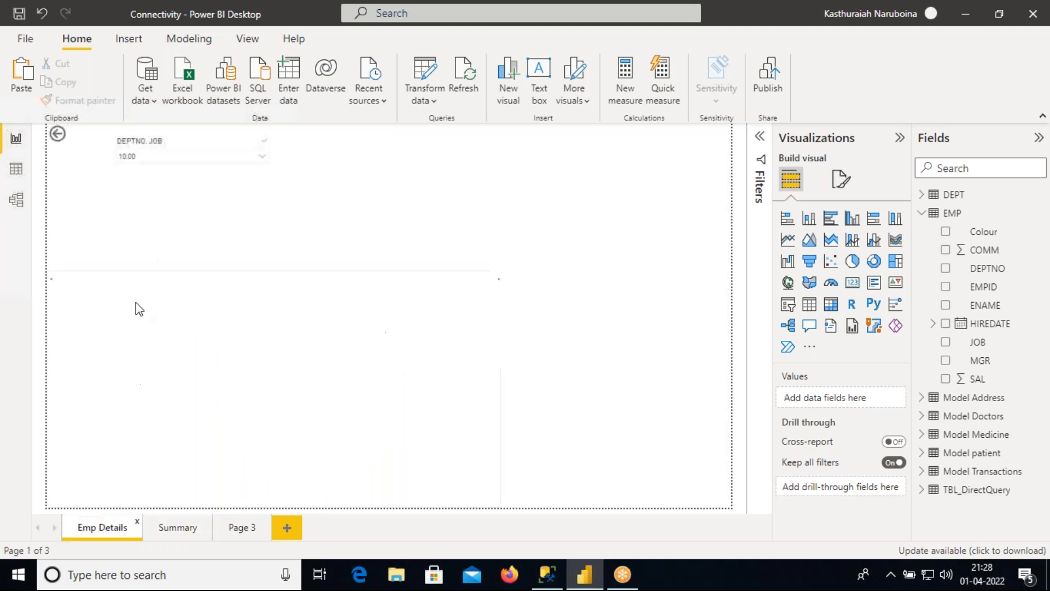
Step: Filter the Emp Details slicer by department 20.00 and check whether the Summary and Page 3 visuals respond
{"action": "left_click", "coordinate": [262, 160]}
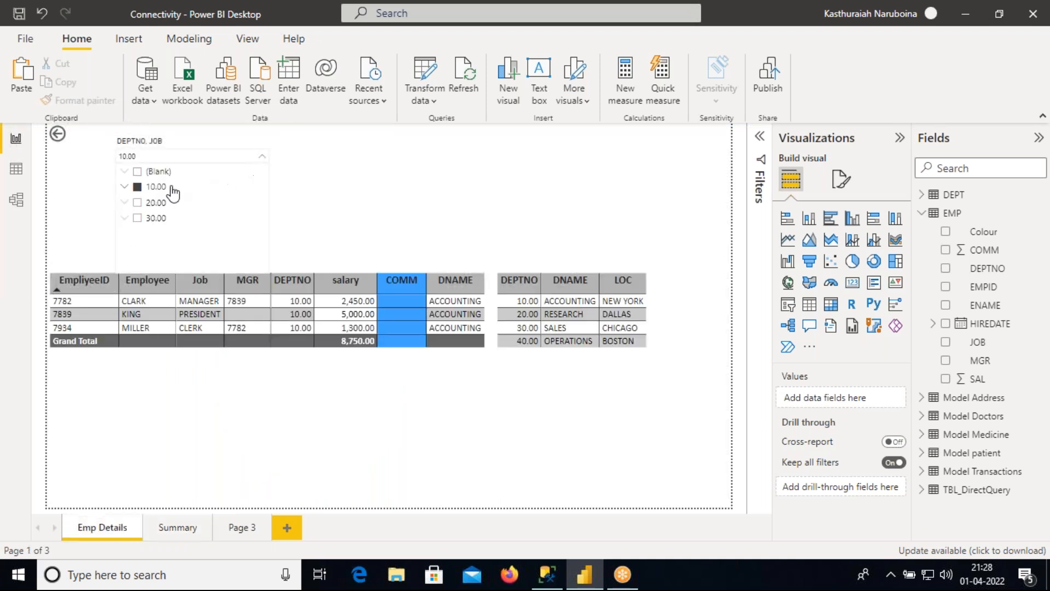
{"action": "left_click", "coordinate": [136, 203]}
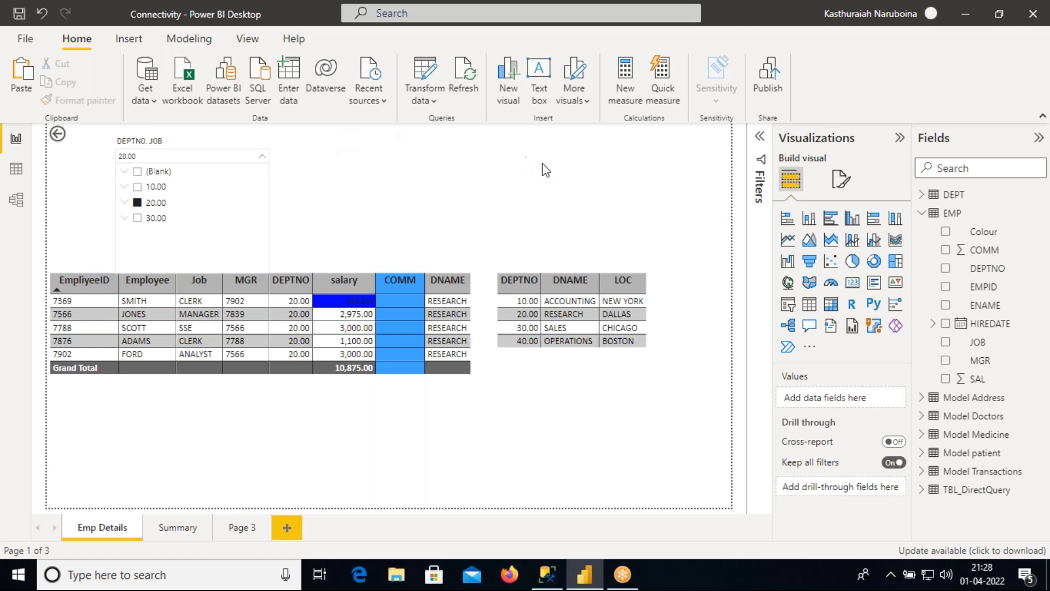
{"action": "left_click", "coordinate": [176, 527]}
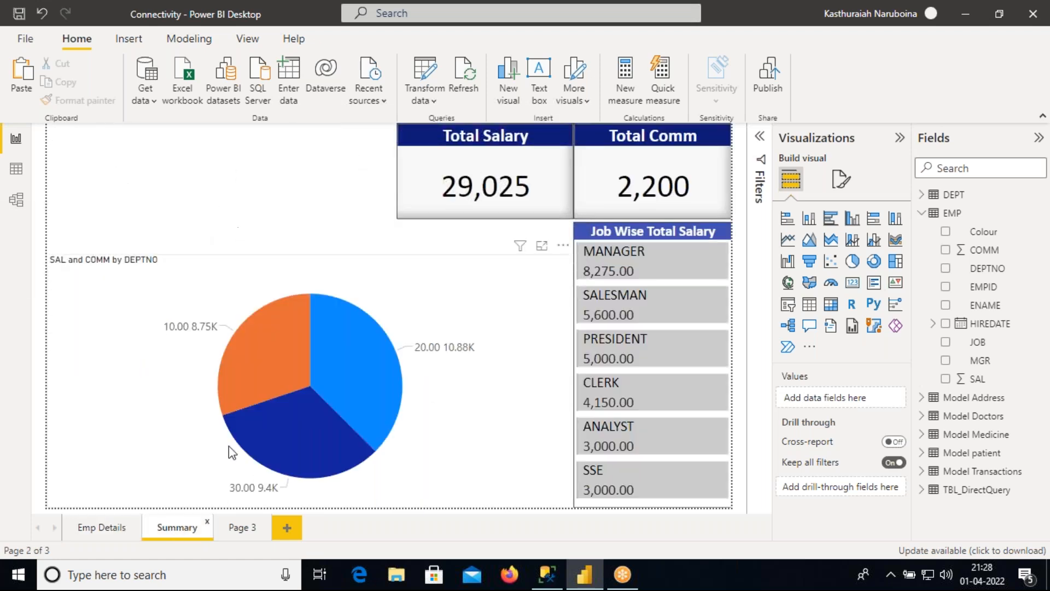
{"action": "left_click", "coordinate": [237, 526]}
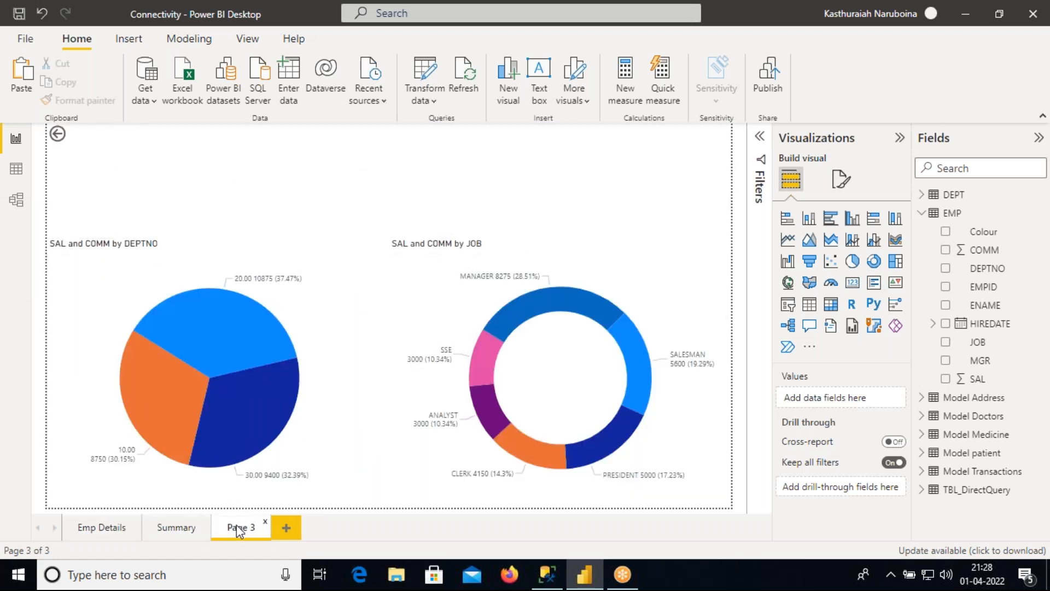
{"action": "left_click", "coordinate": [104, 527]}
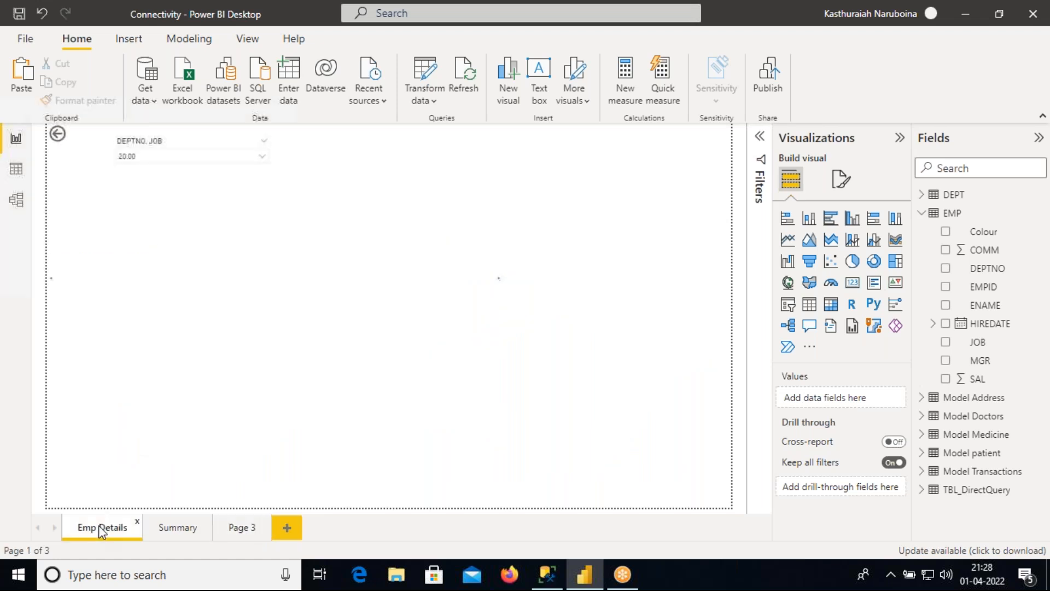
Step: Filter the Emp Details slicer by department 10.00, and compare the charts on Summary and Page 3
{"action": "left_click", "coordinate": [241, 159]}
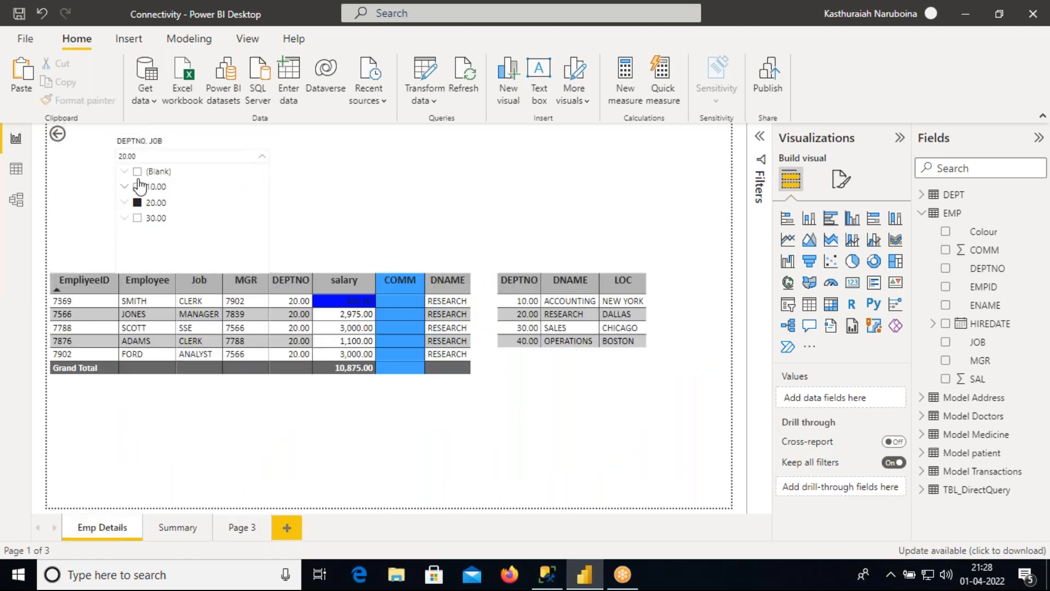
{"action": "left_click", "coordinate": [137, 187]}
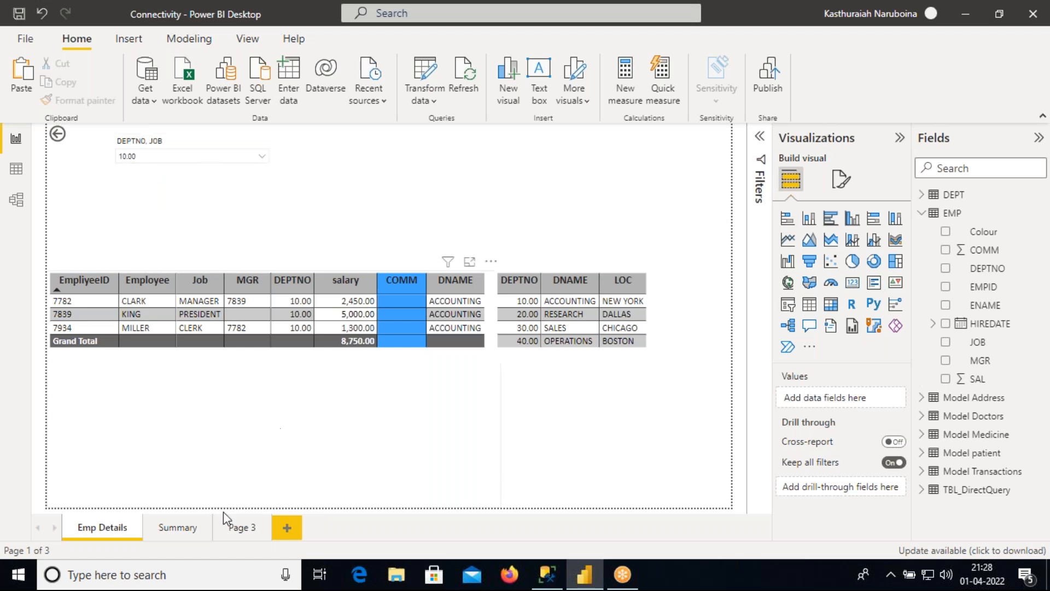
{"action": "left_click", "coordinate": [179, 531]}
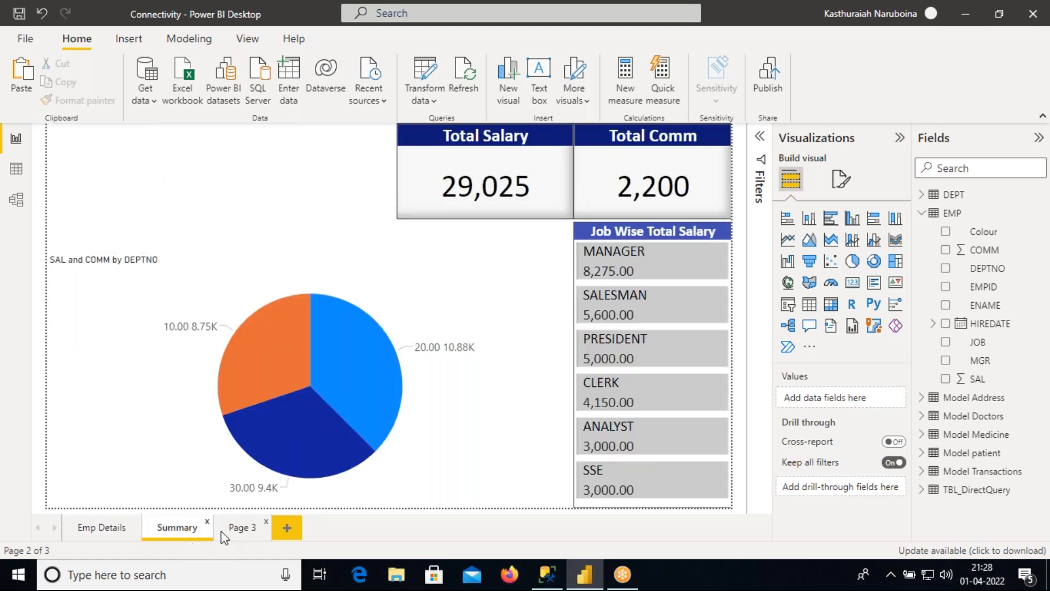
{"action": "left_click", "coordinate": [237, 531]}
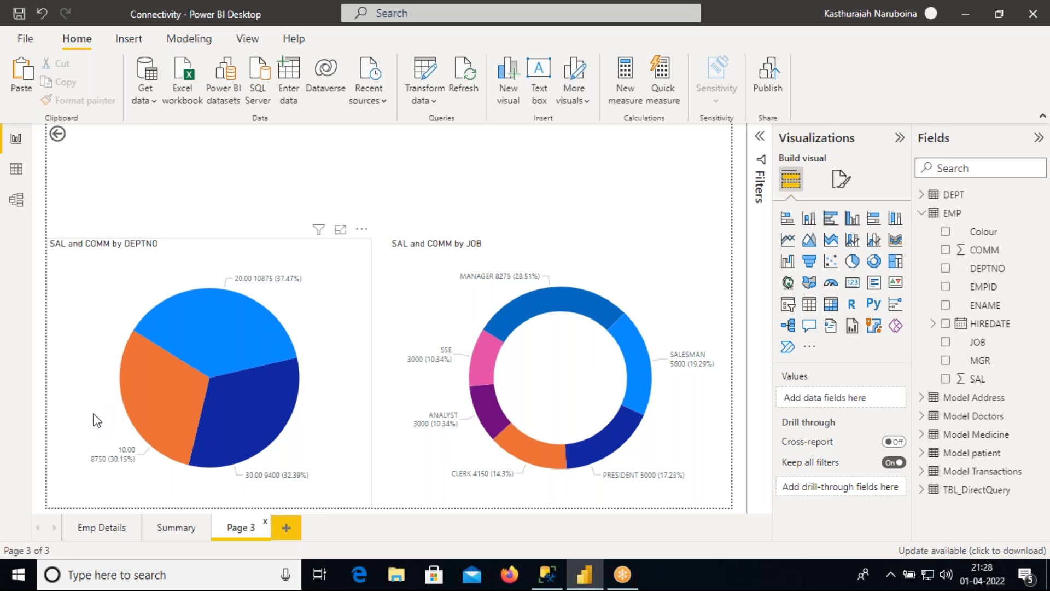
{"action": "left_click", "coordinate": [97, 527]}
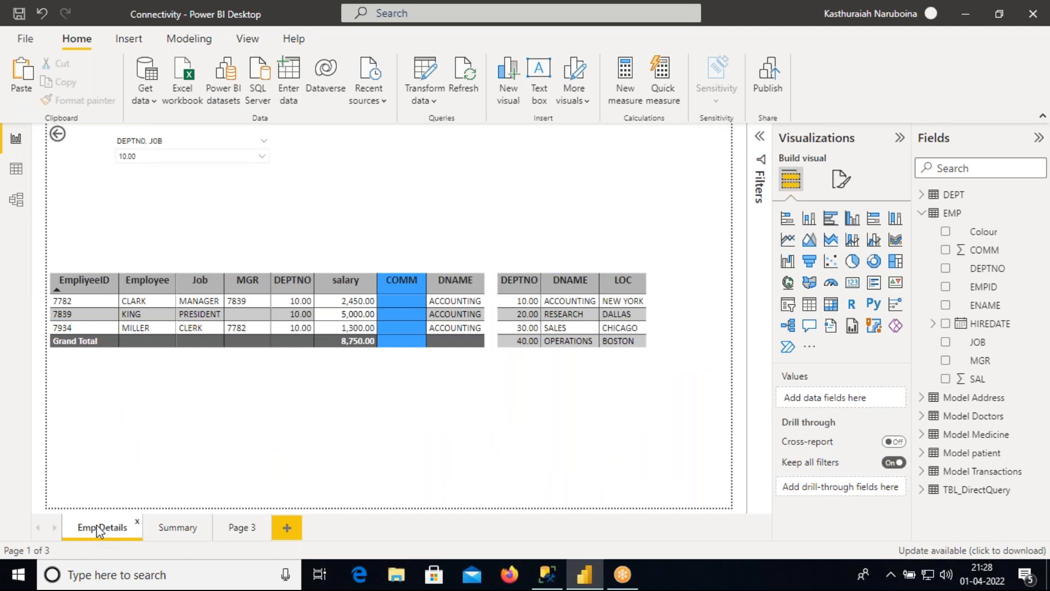
Step: Add departments 20.00 and 30.00 to the slicer's selection alongside 10.00, and collapse its list
{"action": "left_click", "coordinate": [262, 157]}
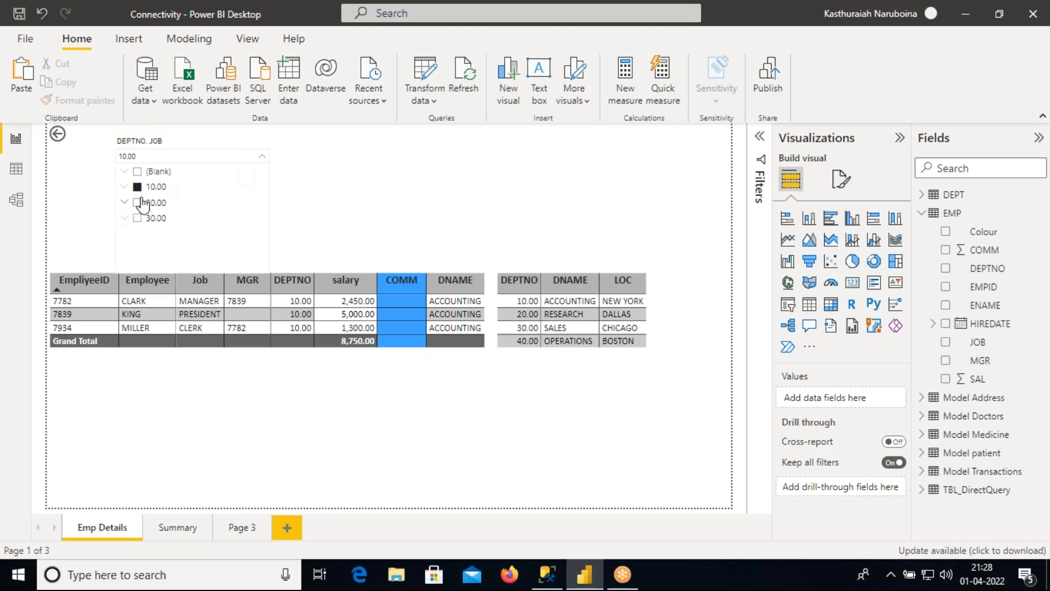
{"action": "left_click", "coordinate": [137, 203]}
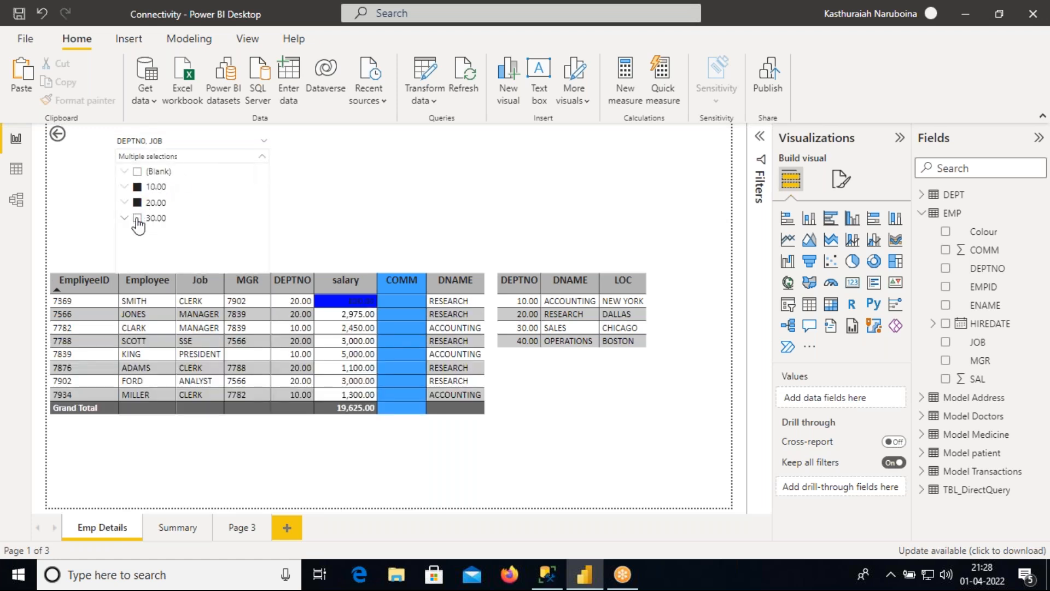
{"action": "left_click", "coordinate": [138, 218]}
{"action": "left_click", "coordinate": [364, 205]}
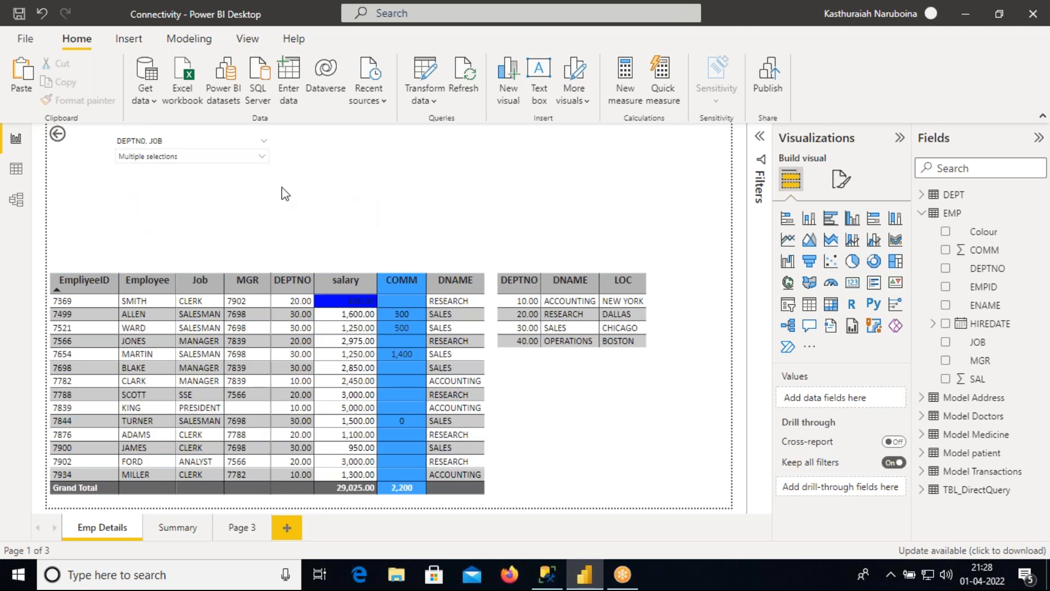
Step: Copy the slicer from Emp Details to the Summary page and keep both copies in sync
{"action": "left_click", "coordinate": [254, 167]}
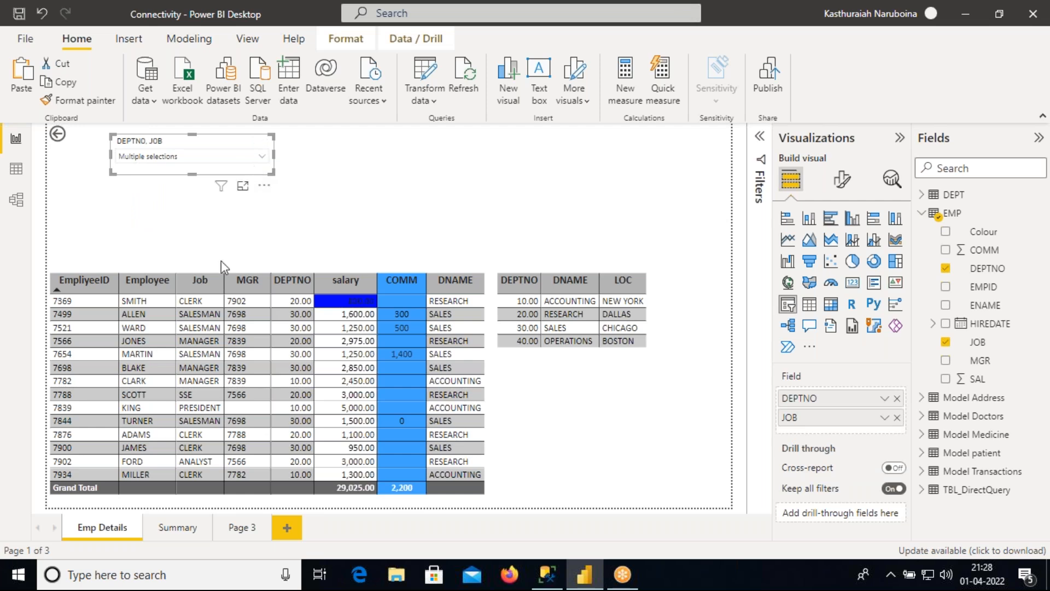
{"action": "left_click", "coordinate": [179, 530]}
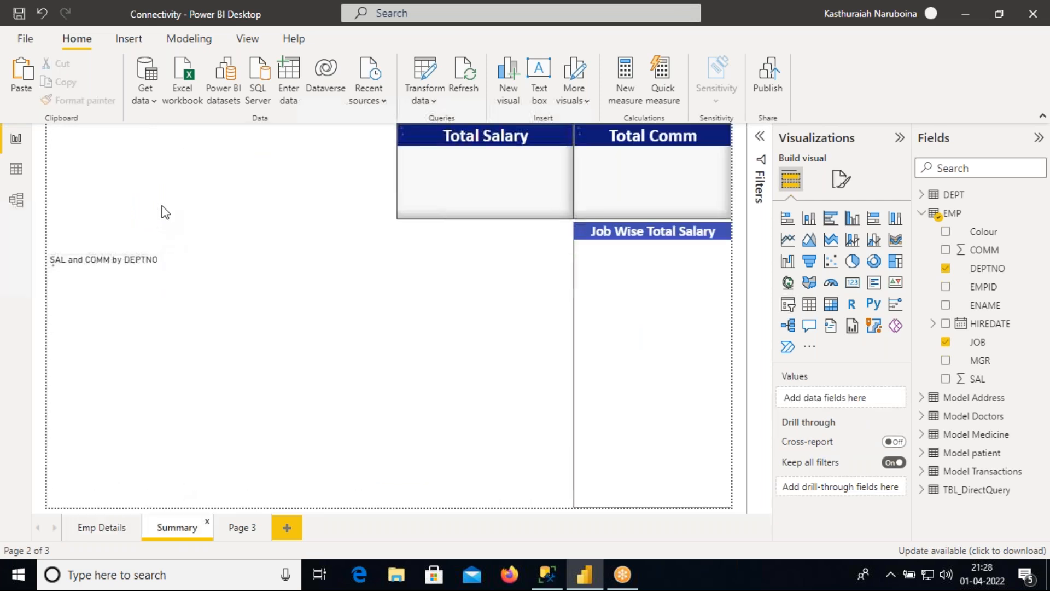
{"action": "key", "text": "ctrl+v"}
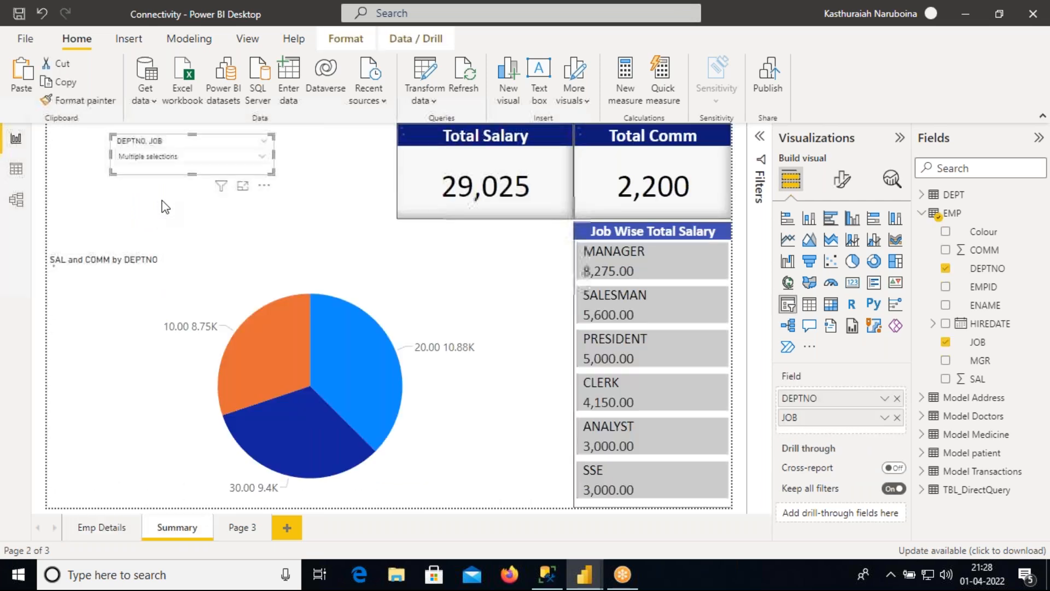
{"action": "left_click_drag", "start_coordinate": [438, 208], "coordinate": [421, 162]}
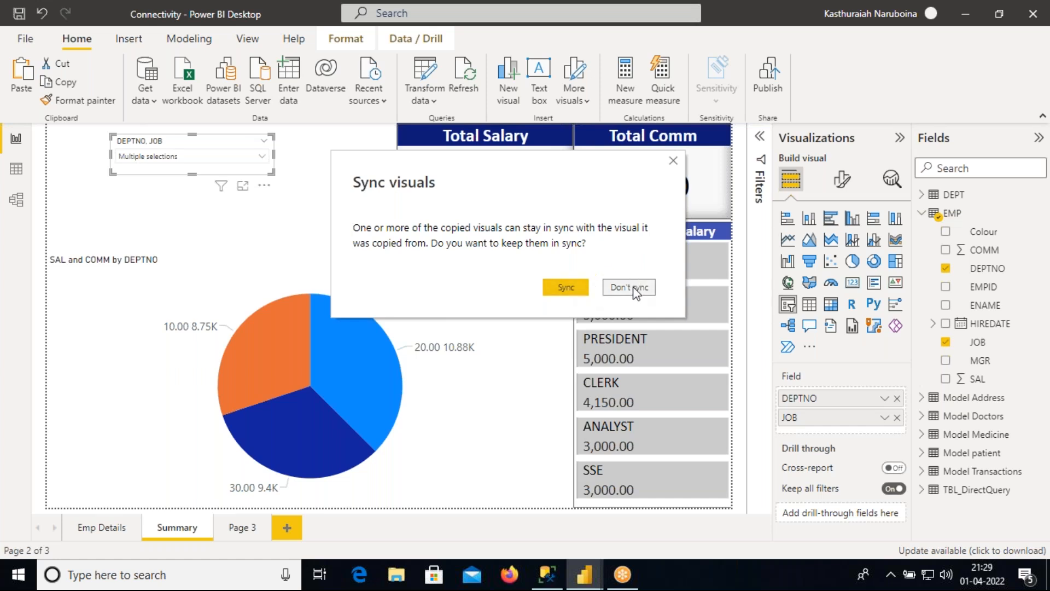
{"action": "left_click", "coordinate": [578, 292]}
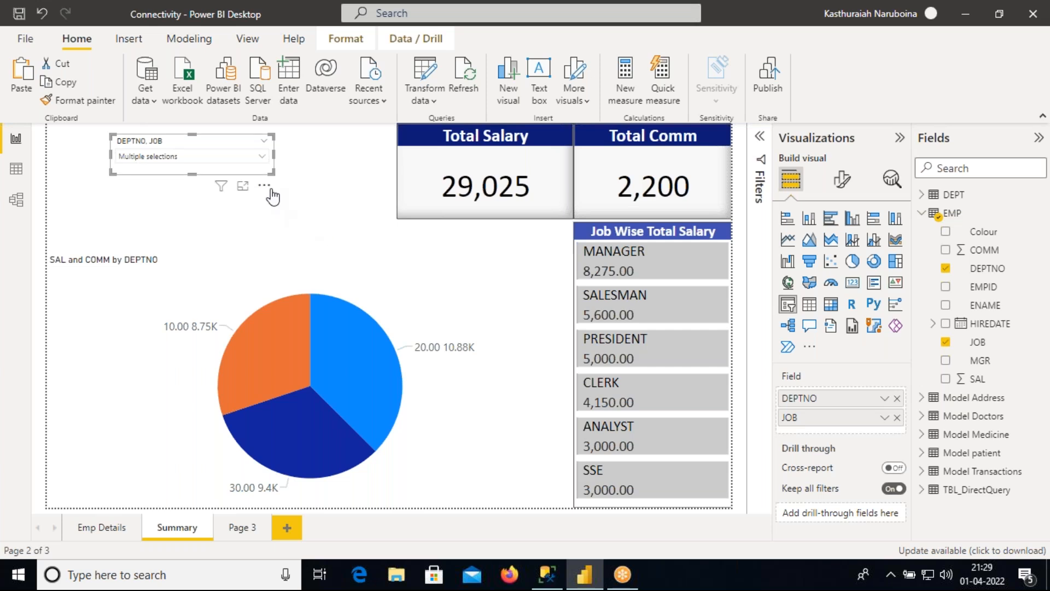
Step: Filter the Summary page's slicer by department 20.00 only, and check the synced slicer on Emp Details
{"action": "left_click", "coordinate": [262, 158]}
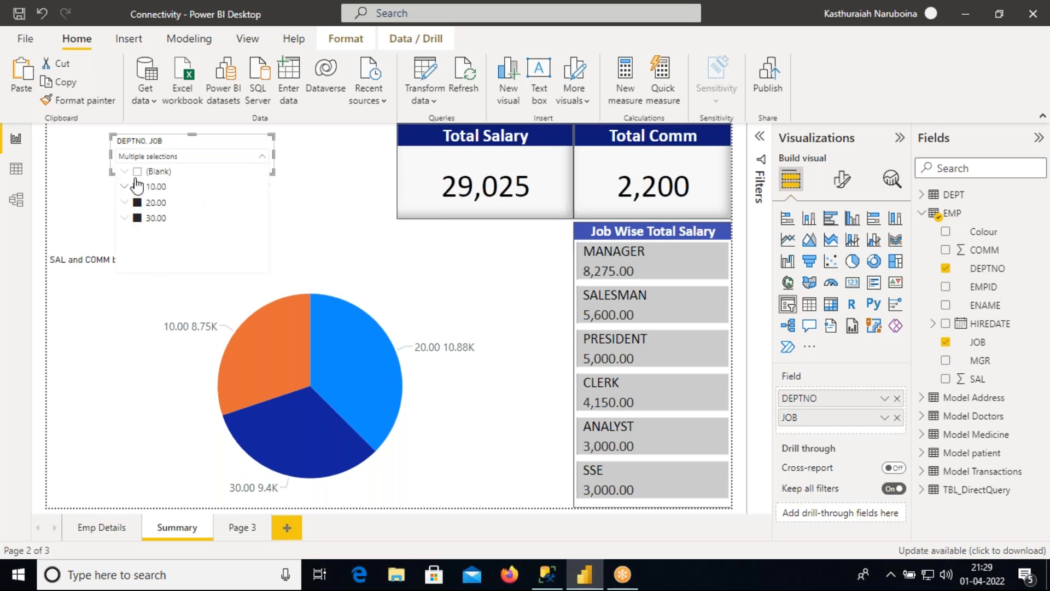
{"action": "left_click", "coordinate": [138, 203]}
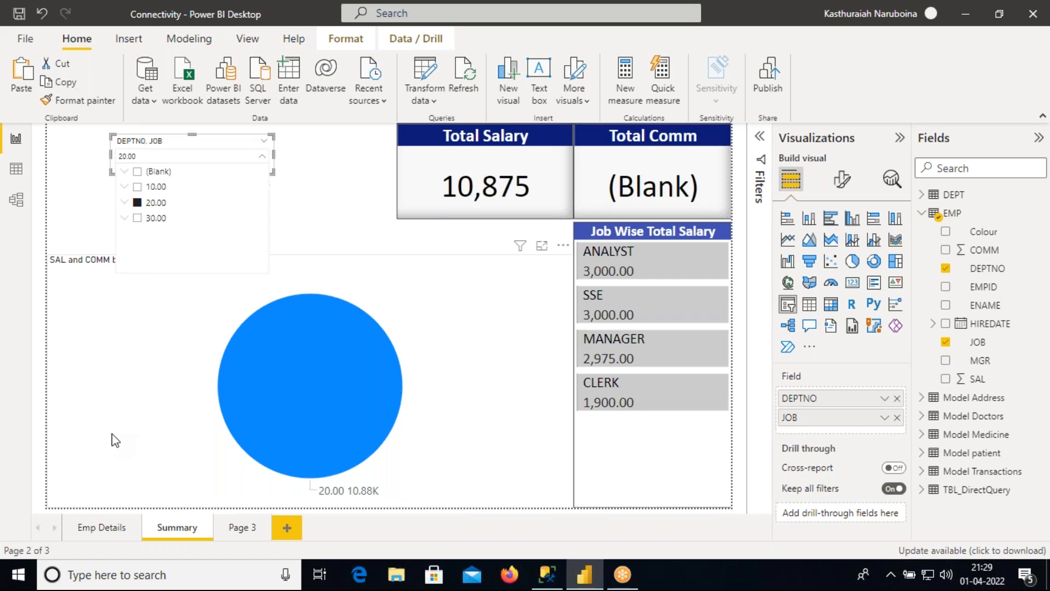
{"action": "left_click", "coordinate": [94, 528]}
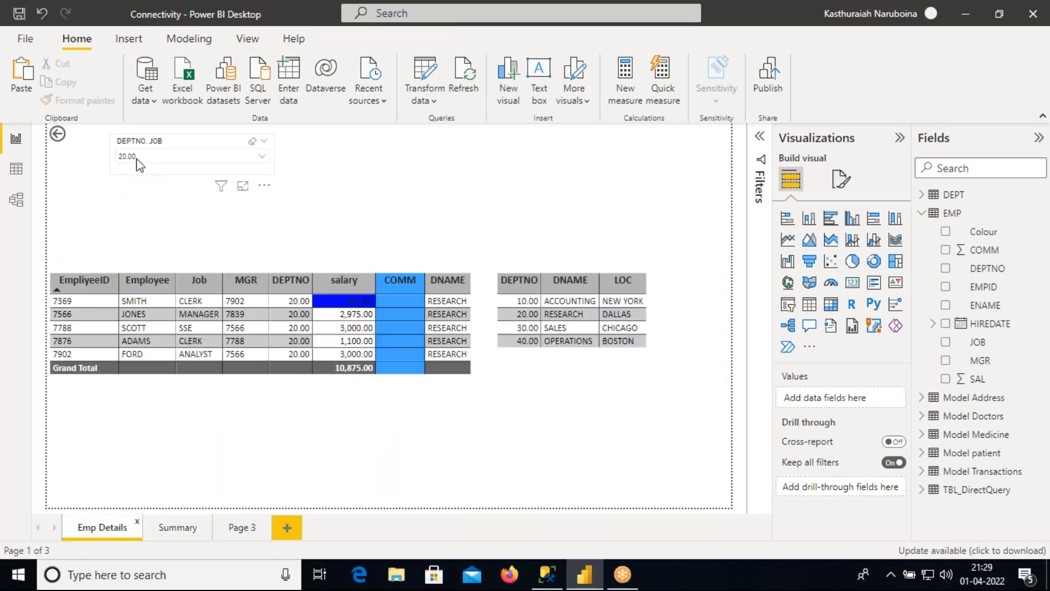
Step: Filter the Emp Details slicer by department 30.00, and check the synced slicer and visuals on Summary
{"action": "left_click", "coordinate": [261, 157]}
{"action": "left_click", "coordinate": [137, 219]}
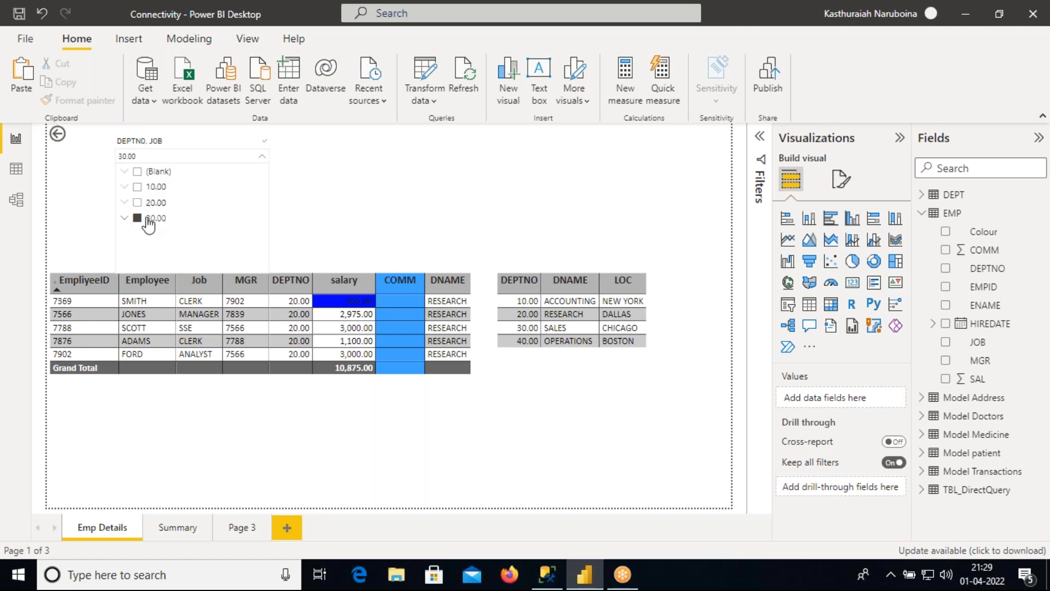
{"action": "left_click", "coordinate": [176, 528]}
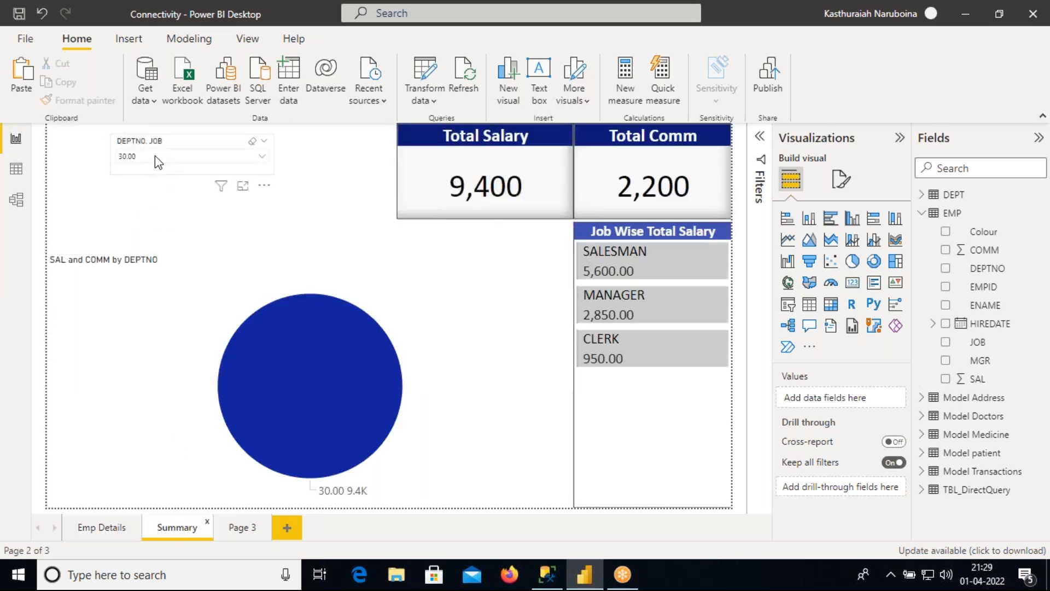
Step: Delete the synced slicer from Summary, and copy the Emp Details slicer onto that page again without syncing
{"action": "left_click", "coordinate": [221, 143]}
{"action": "left_click", "coordinate": [213, 199]}
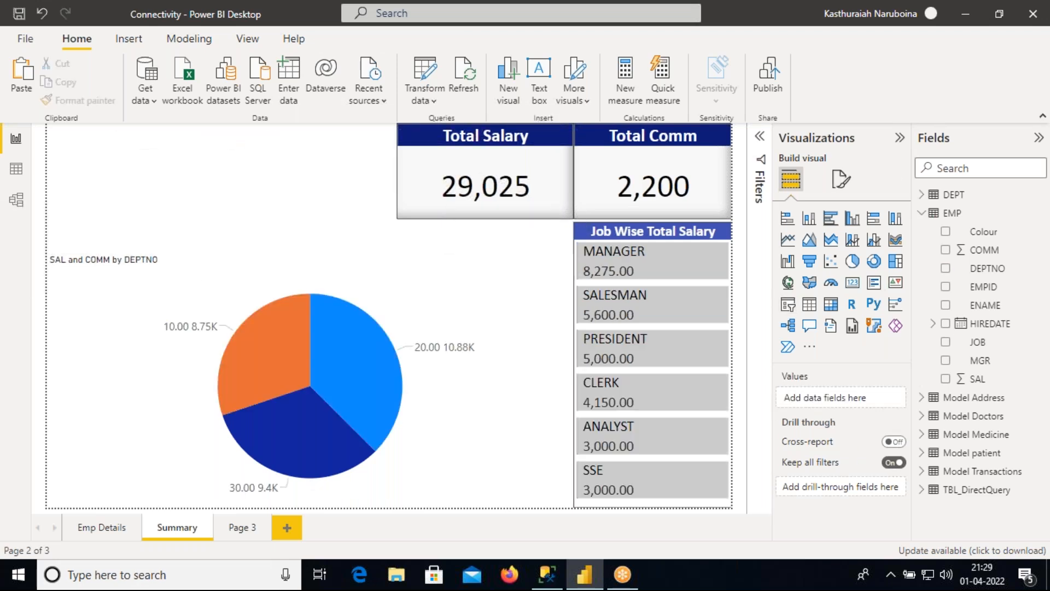
{"action": "left_click", "coordinate": [113, 529]}
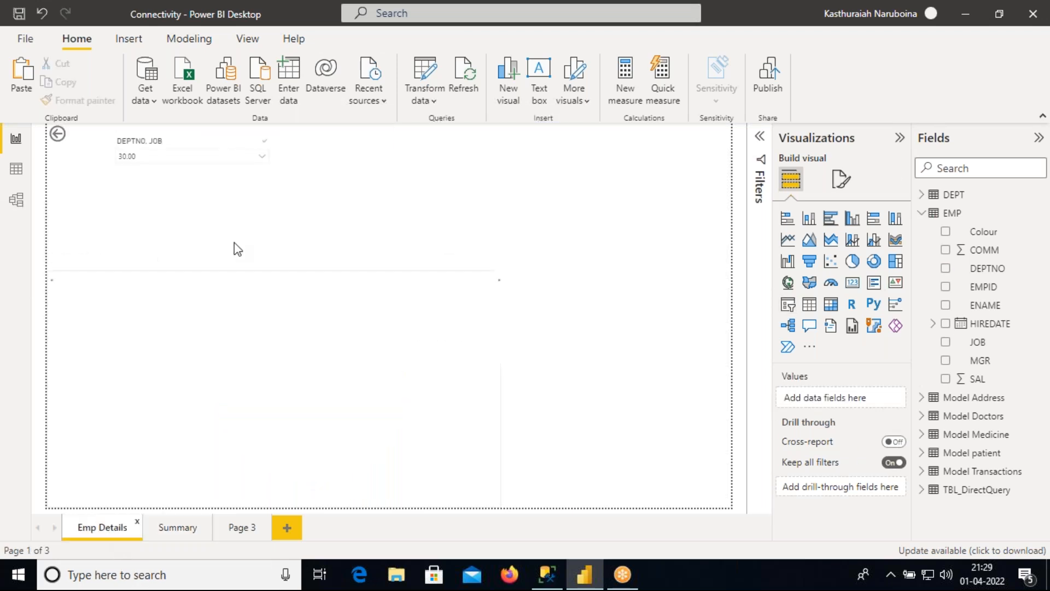
{"action": "left_click", "coordinate": [234, 175]}
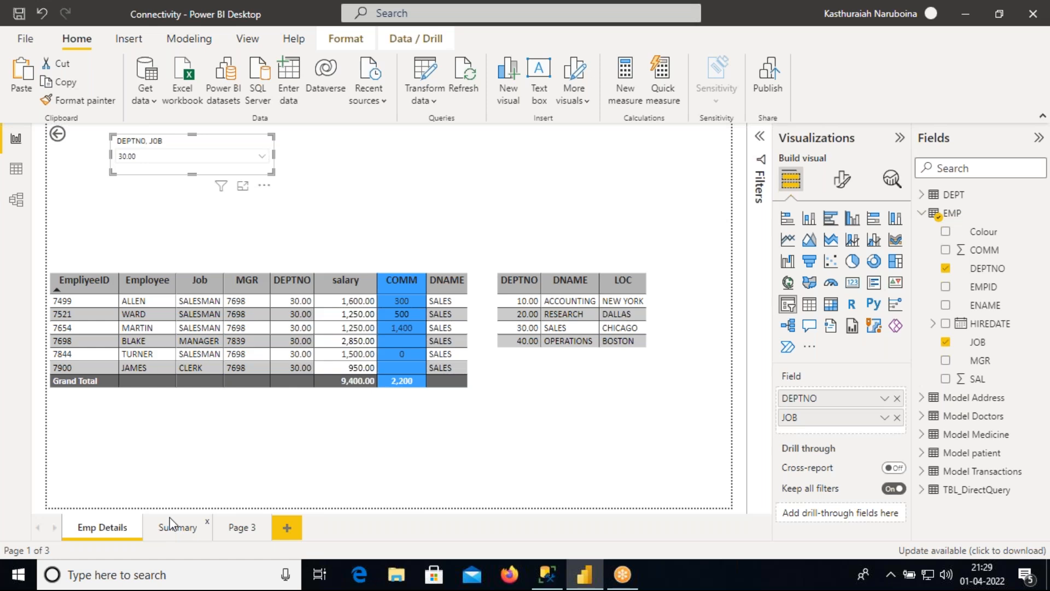
{"action": "left_click", "coordinate": [186, 530]}
{"action": "key", "text": "ctrl+v"}
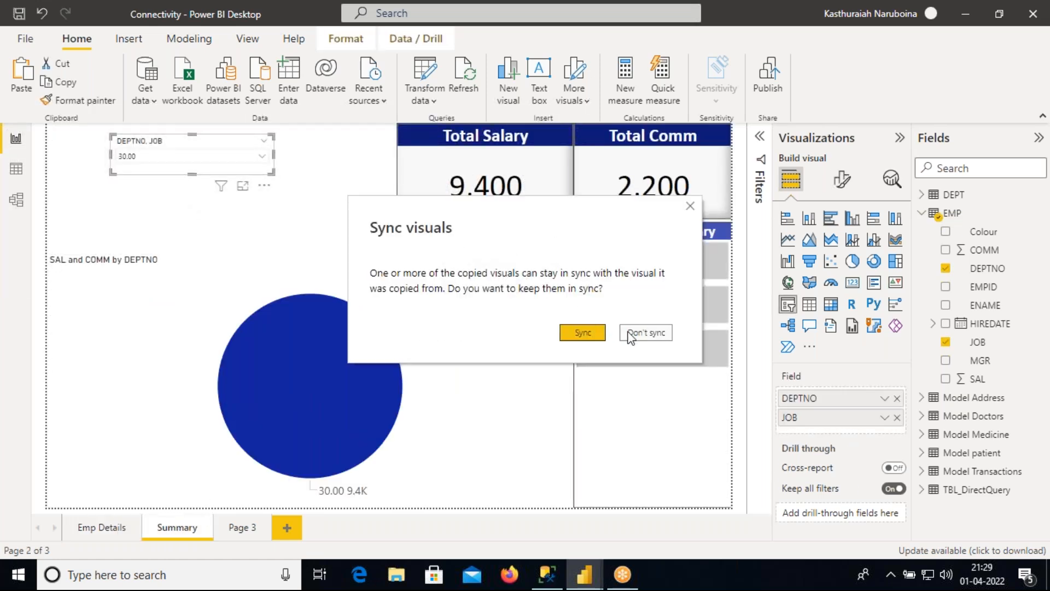
{"action": "left_click", "coordinate": [647, 335]}
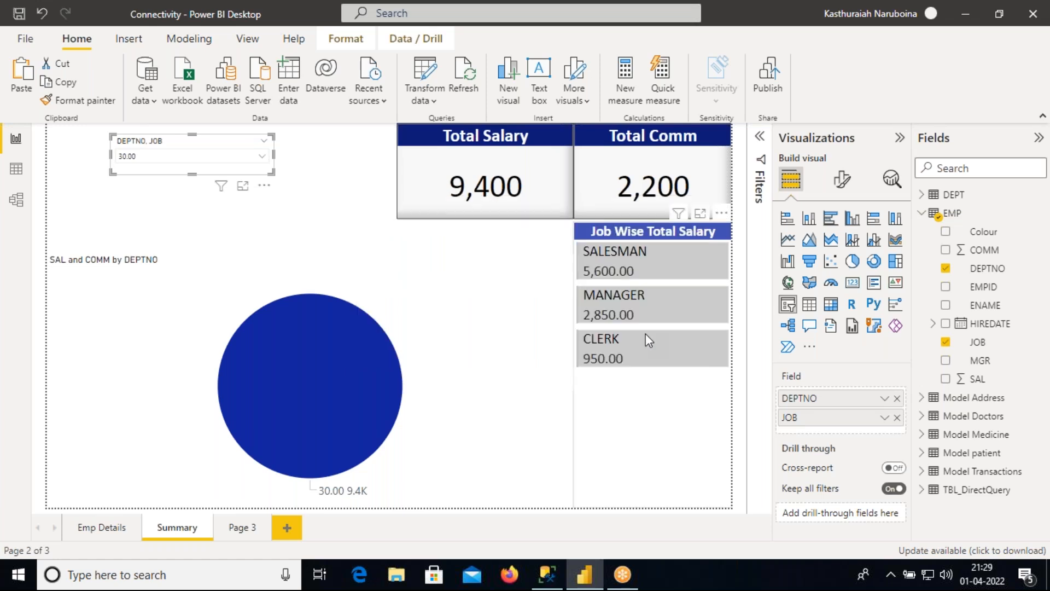
Step: Filter the Summary page's unsynced slicer by department 10.00 only, and compare it with the slicer on Emp Details
{"action": "left_click", "coordinate": [264, 161]}
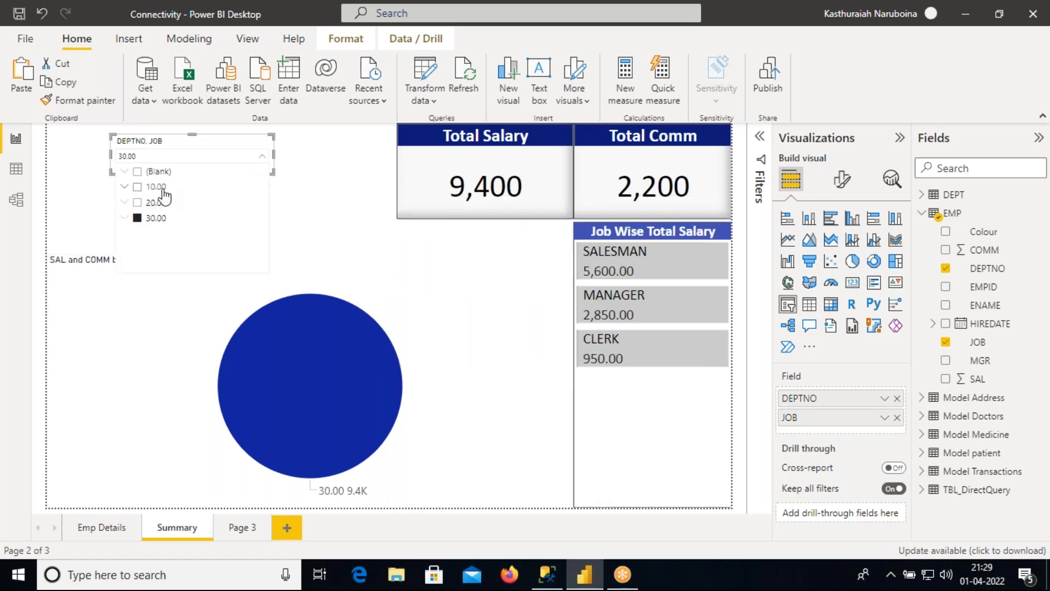
{"action": "left_click", "coordinate": [147, 187]}
{"action": "left_click", "coordinate": [316, 194]}
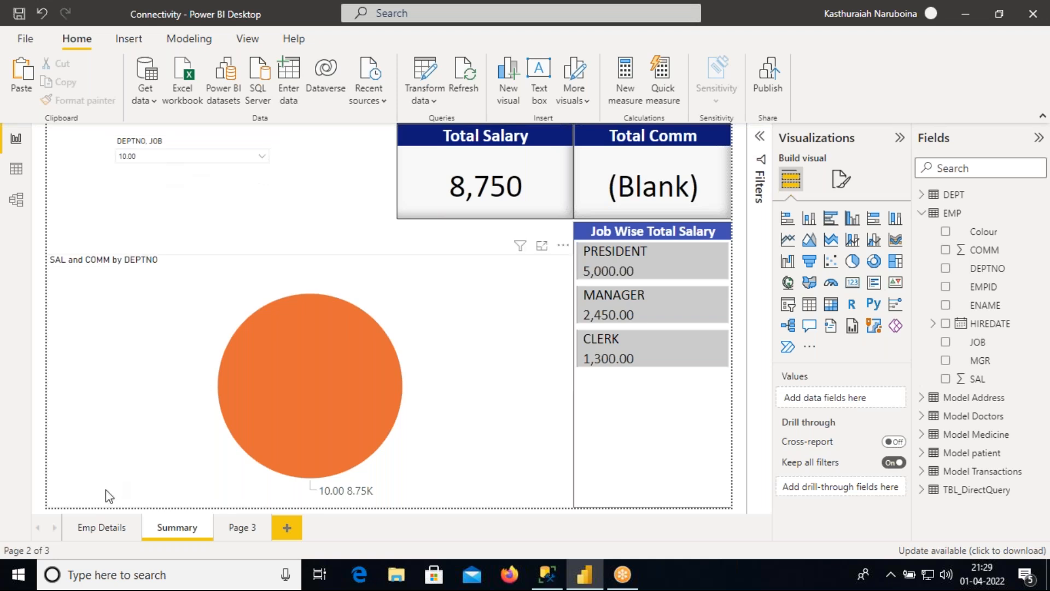
{"action": "left_click", "coordinate": [98, 526]}
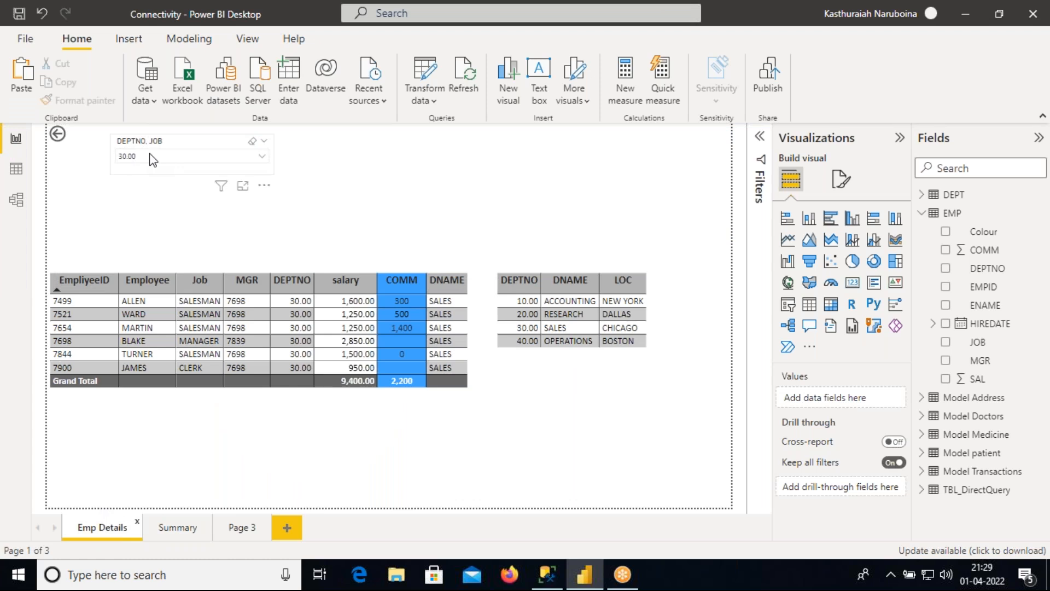
Step: Replace the unsynced slicer on Summary with a fresh copy of the Emp Details slicer, kept in sync
{"action": "left_click", "coordinate": [178, 527]}
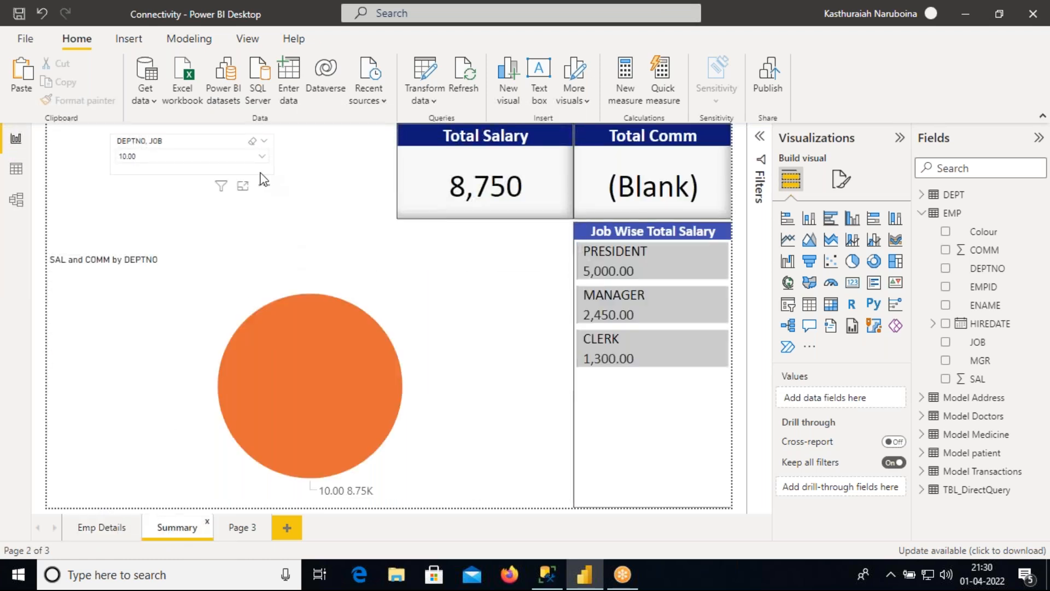
{"action": "left_click", "coordinate": [264, 179]}
{"action": "key", "text": "Delete"}
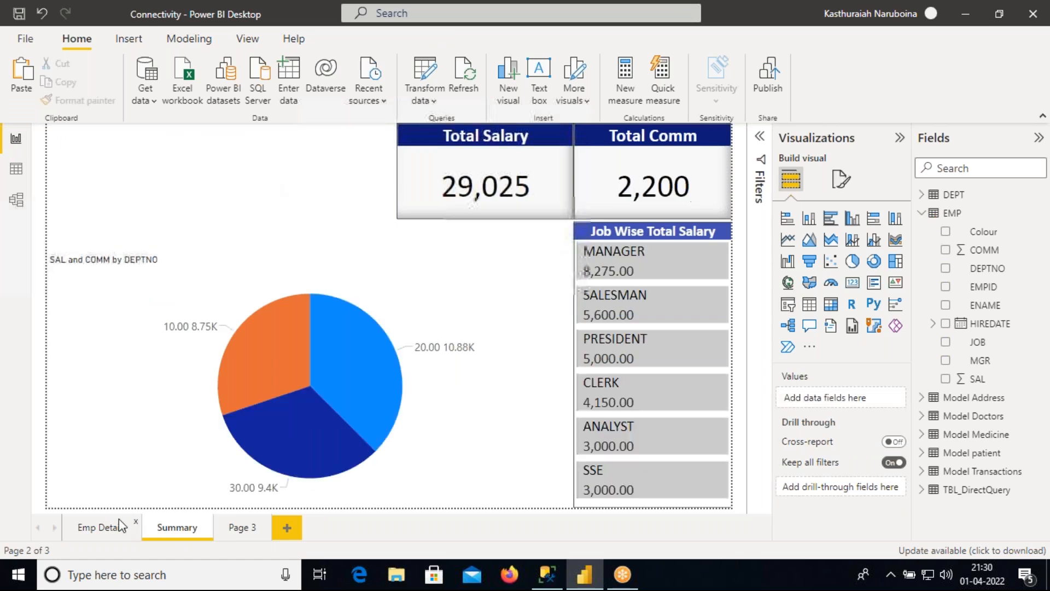
{"action": "left_click", "coordinate": [114, 527]}
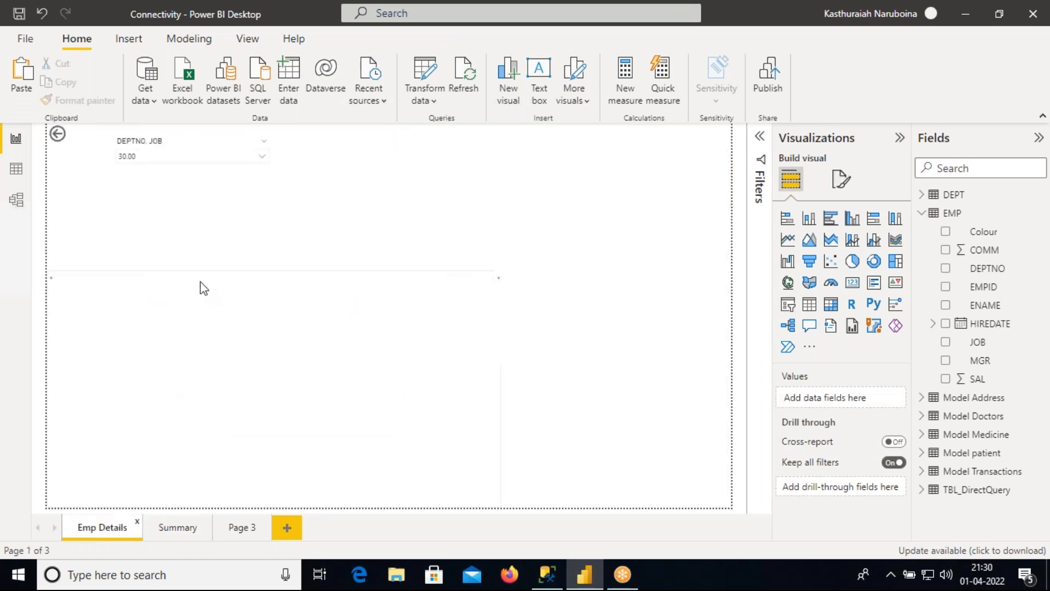
{"action": "left_click", "coordinate": [221, 179]}
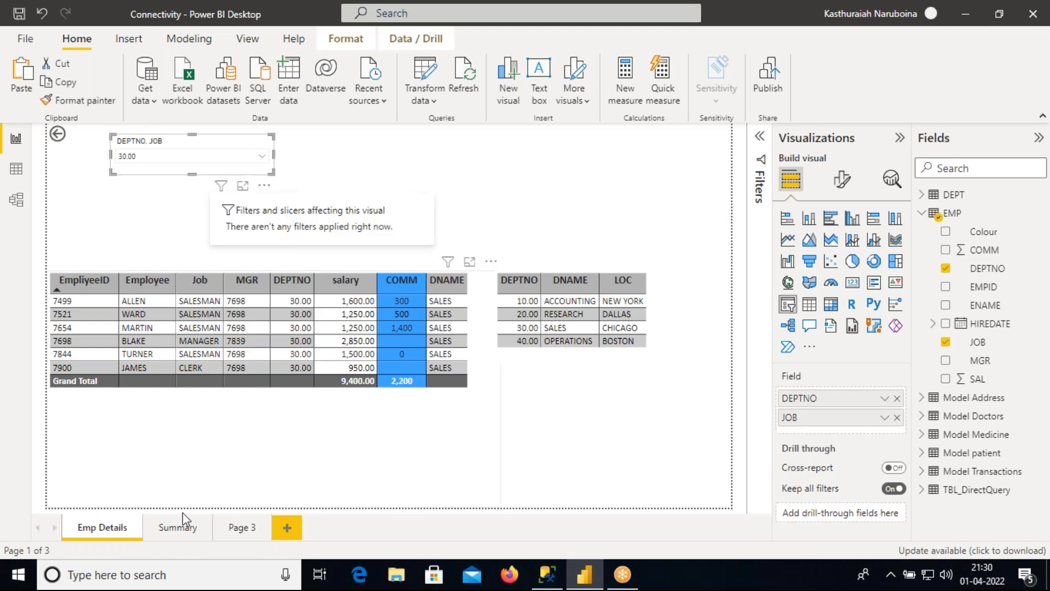
{"action": "left_click", "coordinate": [183, 528]}
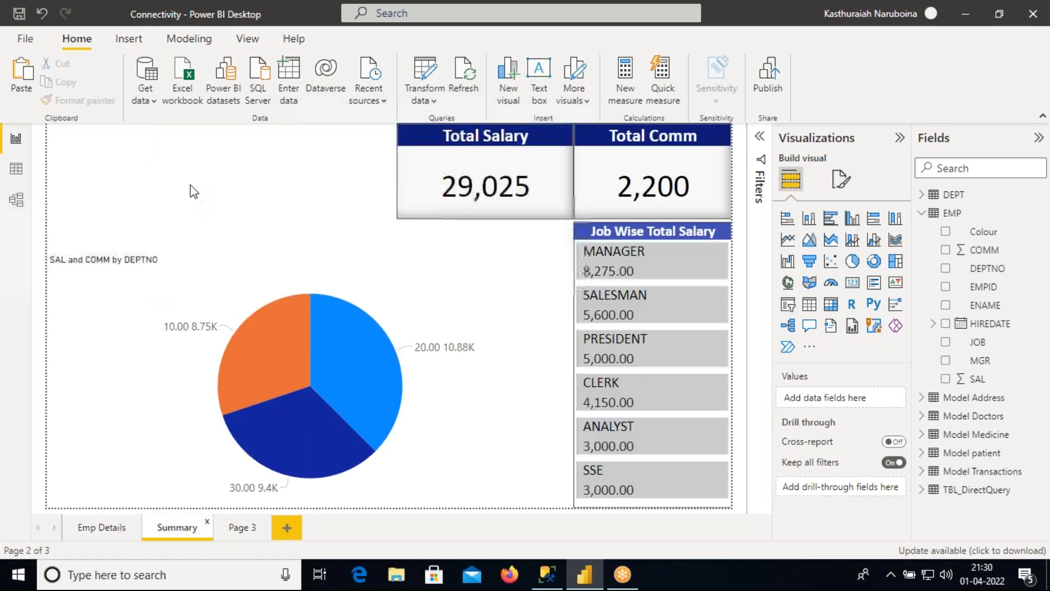
{"action": "key", "text": "ctrl+v"}
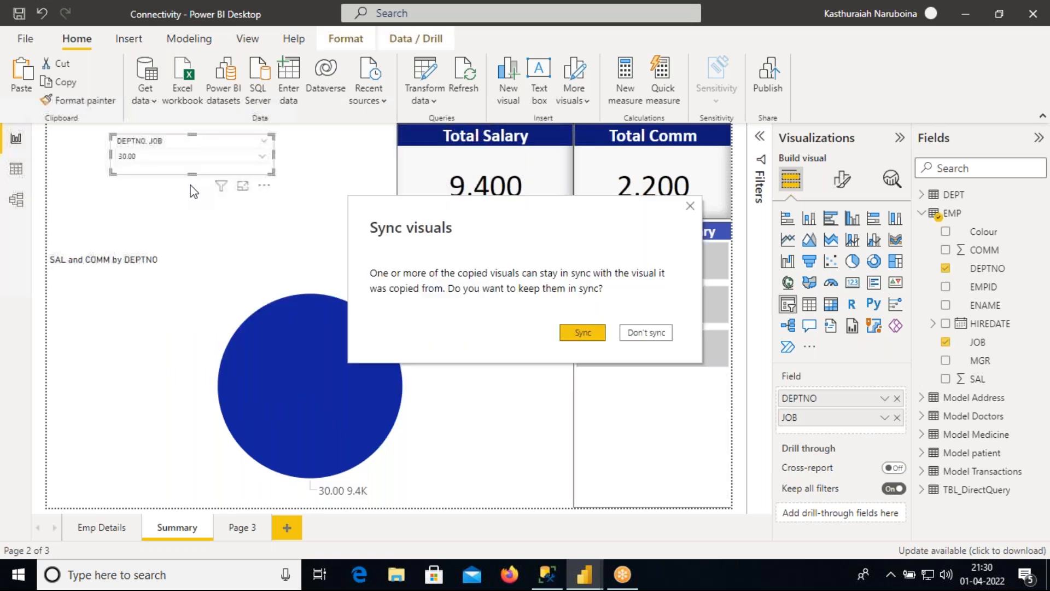
{"action": "left_click", "coordinate": [573, 332]}
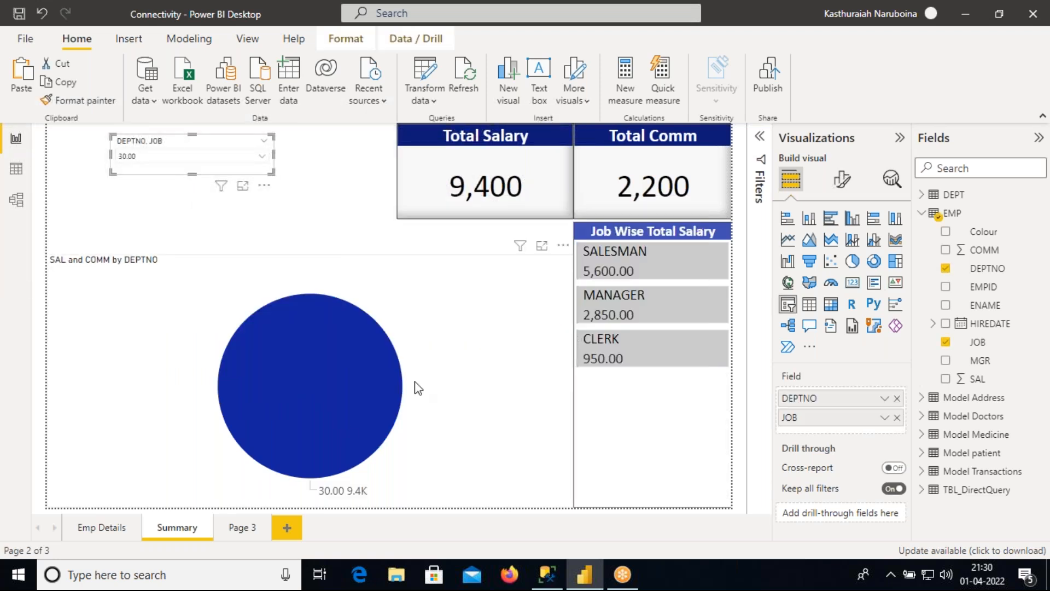
Step: Add a copy of the DEPTNO and JOB slicer to Page 3 and keep it in sync
{"action": "left_click", "coordinate": [242, 527]}
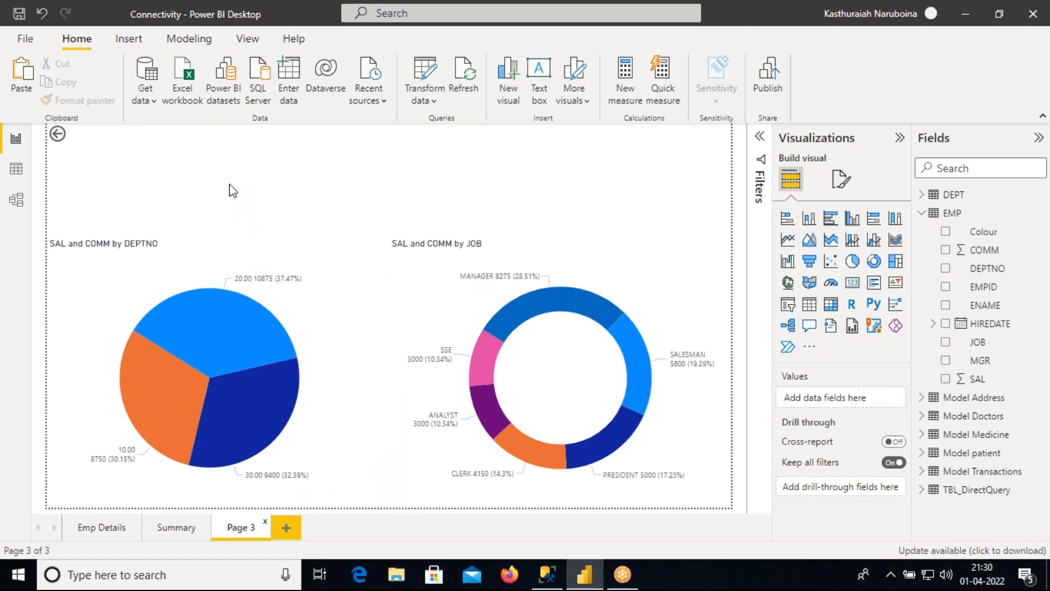
{"action": "key", "text": "ctrl+v"}
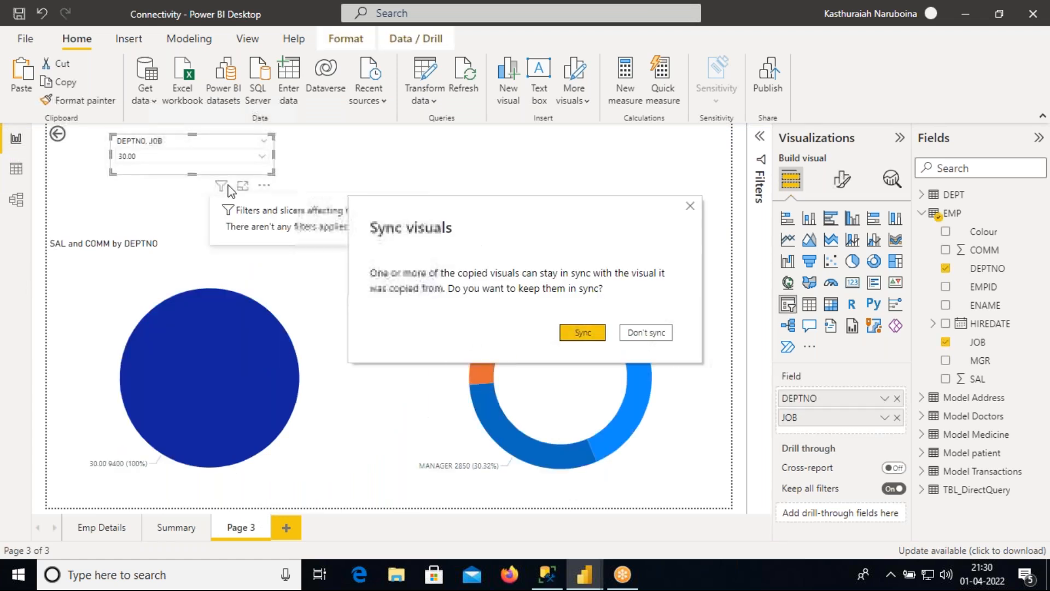
{"action": "left_click", "coordinate": [586, 333]}
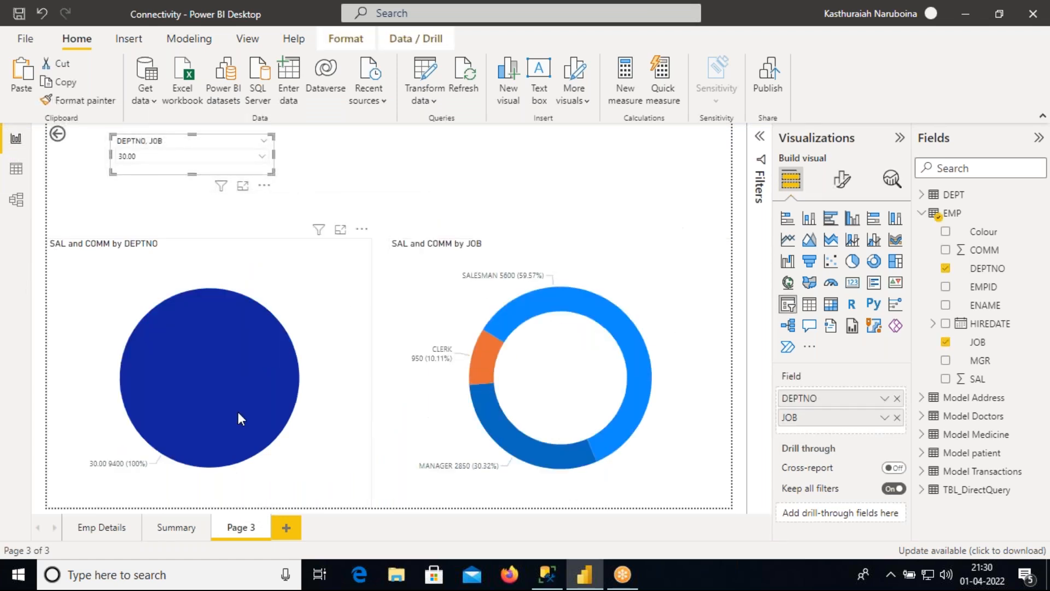
Step: Filter the Emp Details slicer by department 20.00, and check the synced slicers and visuals on Summary and Page 3
{"action": "left_click", "coordinate": [112, 528]}
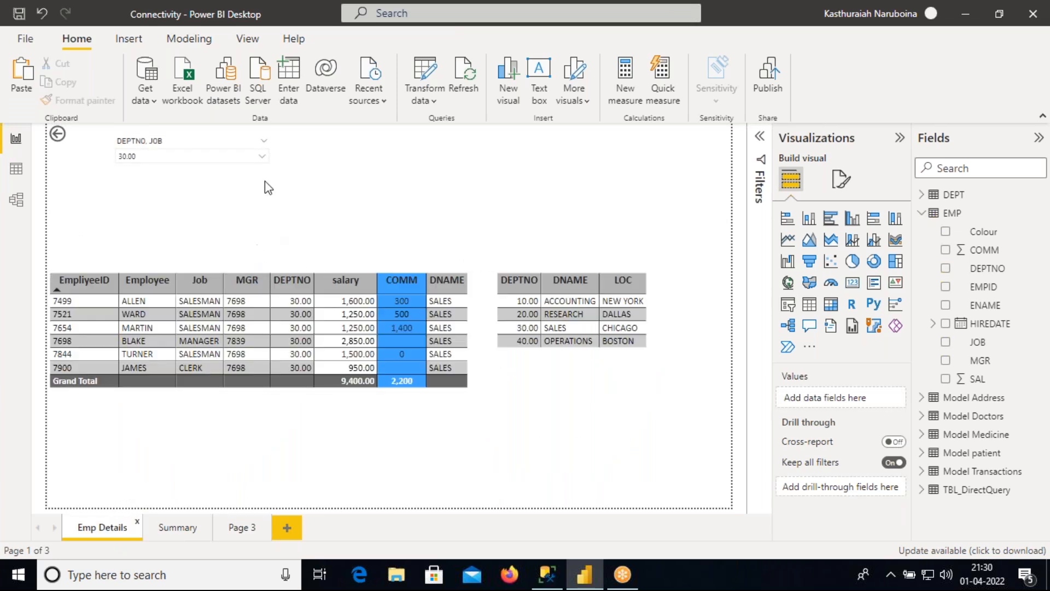
{"action": "left_click", "coordinate": [263, 157]}
{"action": "left_click", "coordinate": [215, 203]}
{"action": "left_click", "coordinate": [346, 195]}
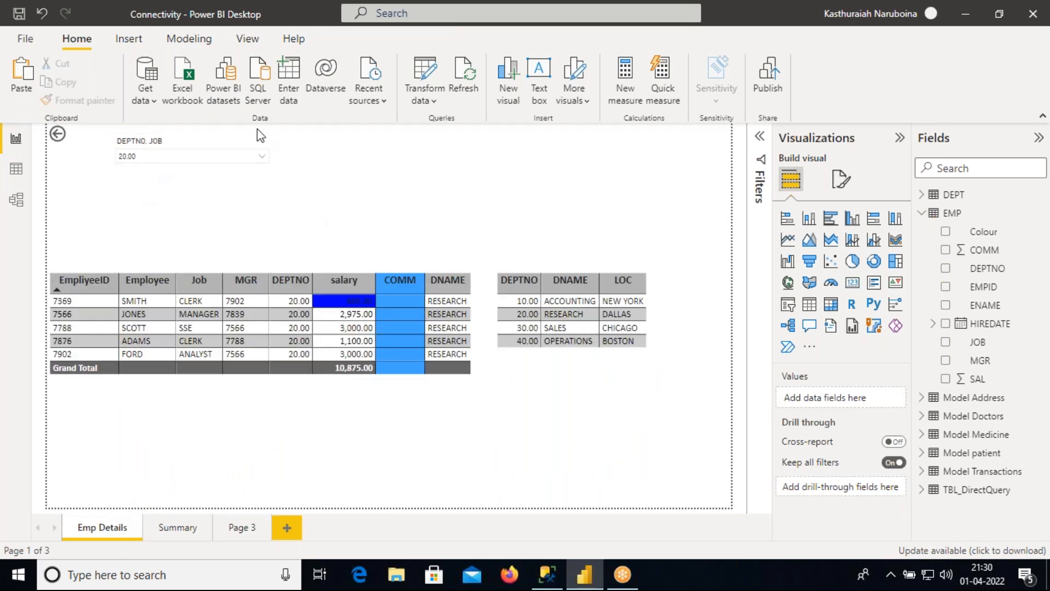
{"action": "left_click", "coordinate": [179, 528]}
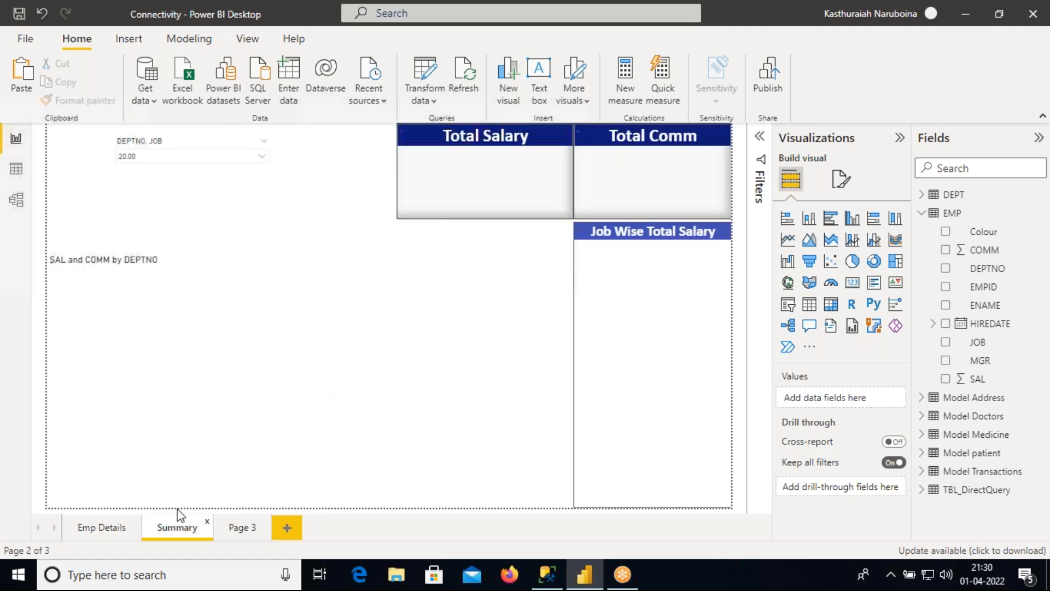
{"action": "left_click", "coordinate": [240, 527]}
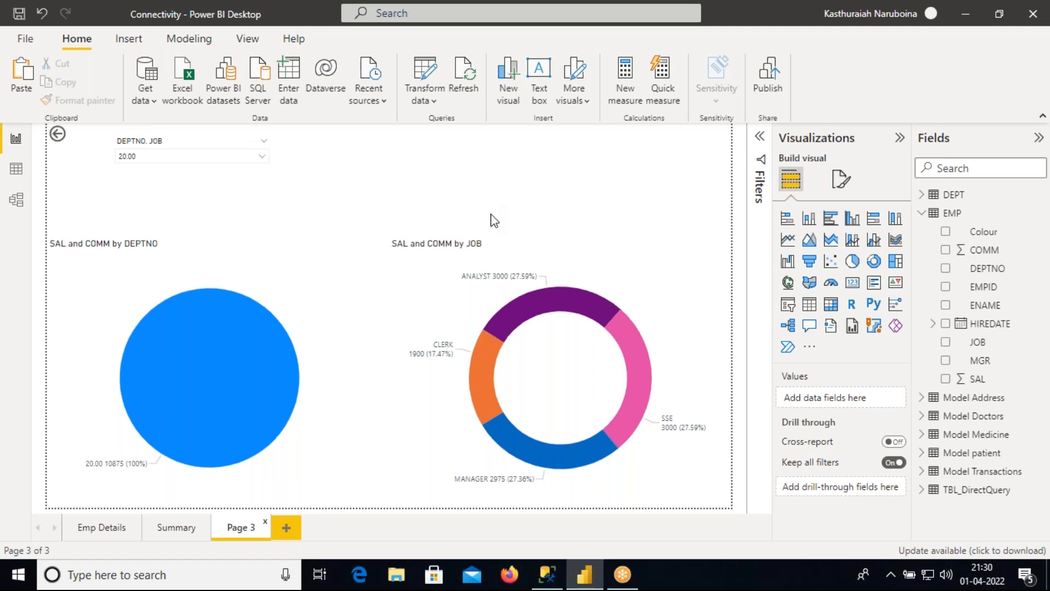
Step: Compare the slicer selection on Emp Details with the synced copy on Summary, and view the slicer's department list
{"action": "left_click", "coordinate": [100, 527]}
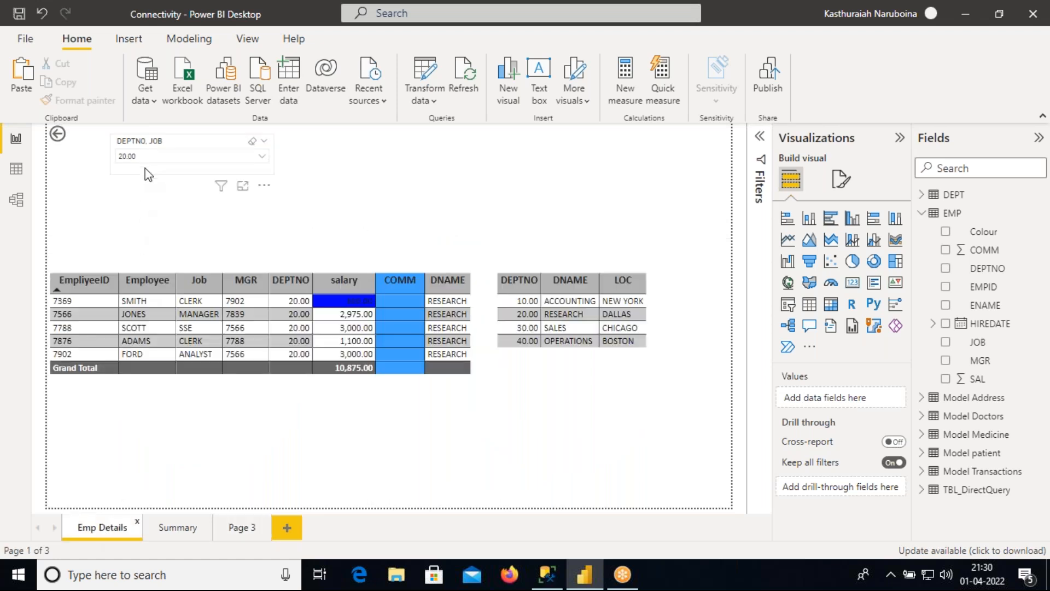
{"action": "left_click", "coordinate": [177, 526]}
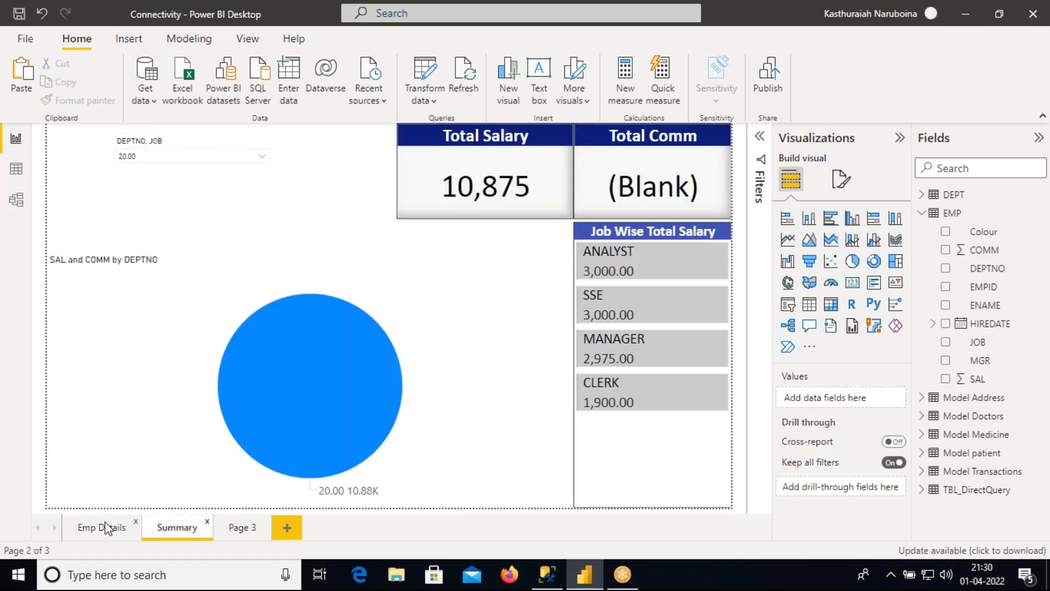
{"action": "left_click", "coordinate": [109, 525]}
{"action": "left_click", "coordinate": [191, 157]}
{"action": "left_click", "coordinate": [290, 171]}
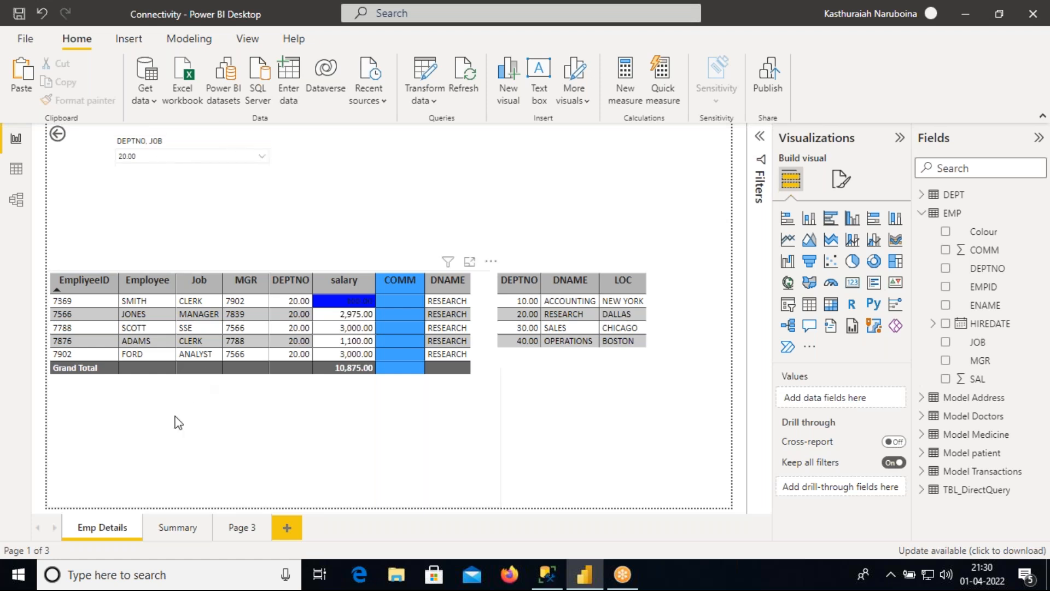
Step: Move the Summary page's slicer slightly up and to the left, and compare it with the copy on Page 3
{"action": "left_click", "coordinate": [177, 527]}
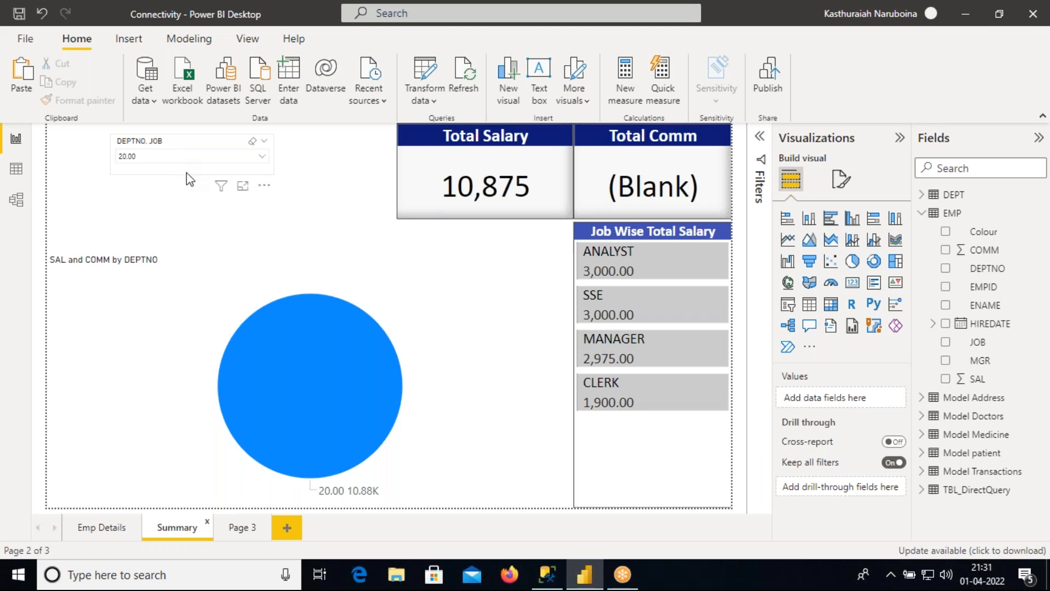
{"action": "left_click_drag", "start_coordinate": [184, 169], "coordinate": [158, 166]}
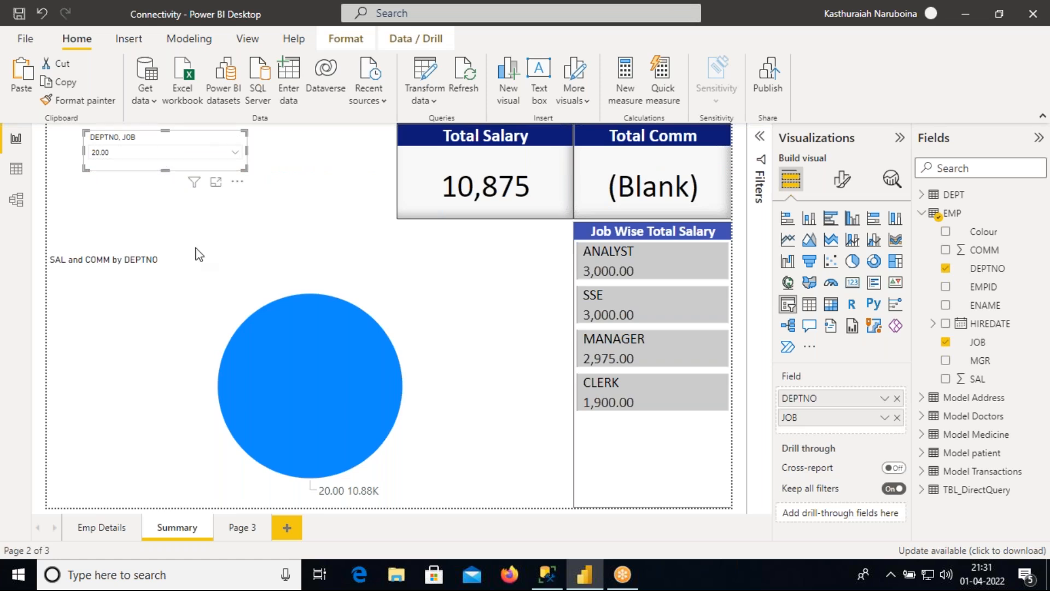
{"action": "left_click", "coordinate": [242, 527]}
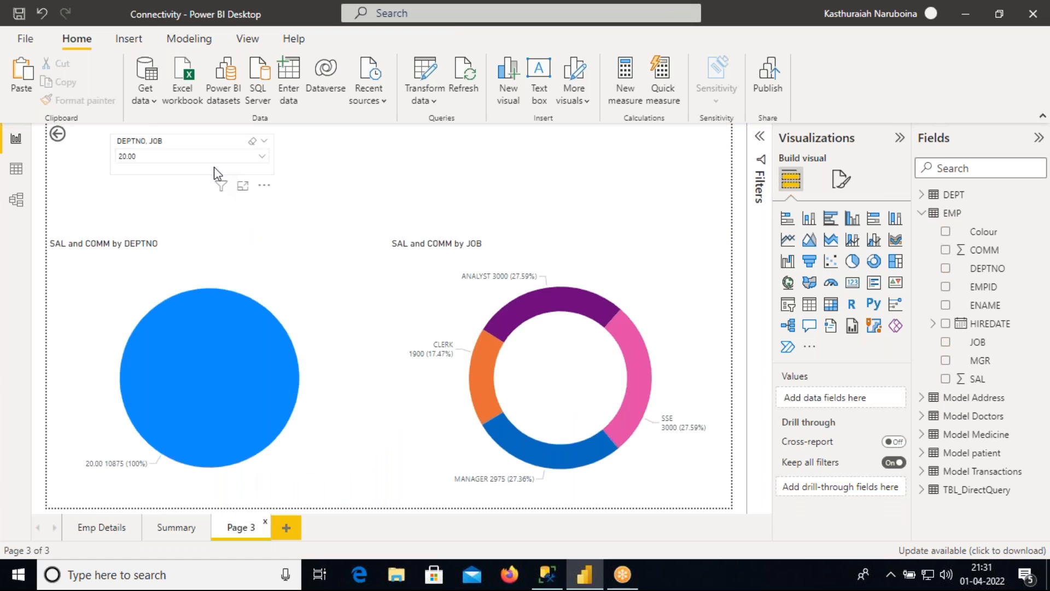
{"action": "left_click", "coordinate": [177, 528]}
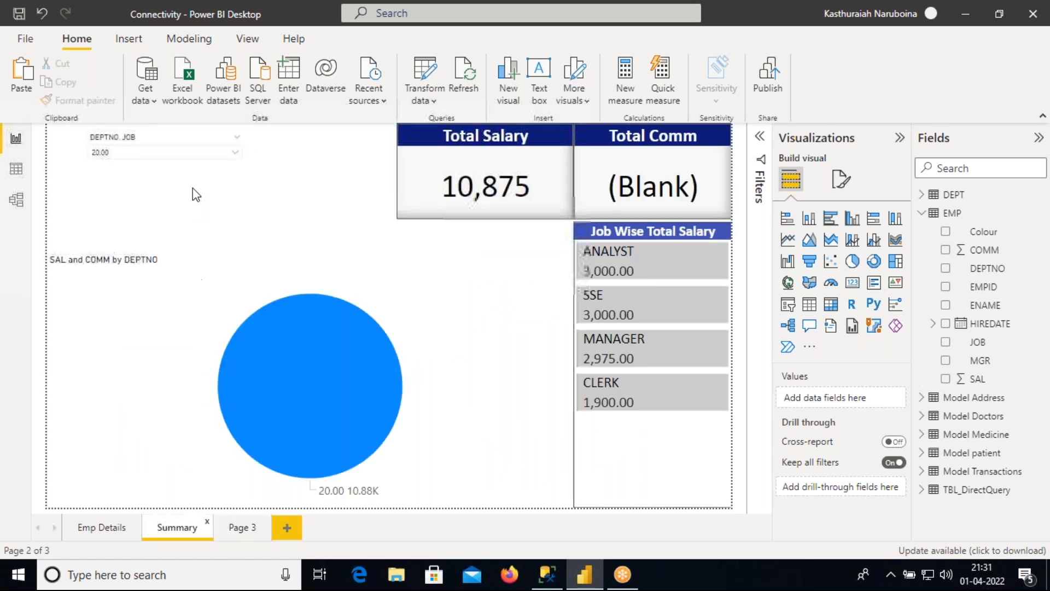
Step: Hide the slicer on the Summary page using the Selection pane, and close the pane
{"action": "left_click", "coordinate": [193, 167]}
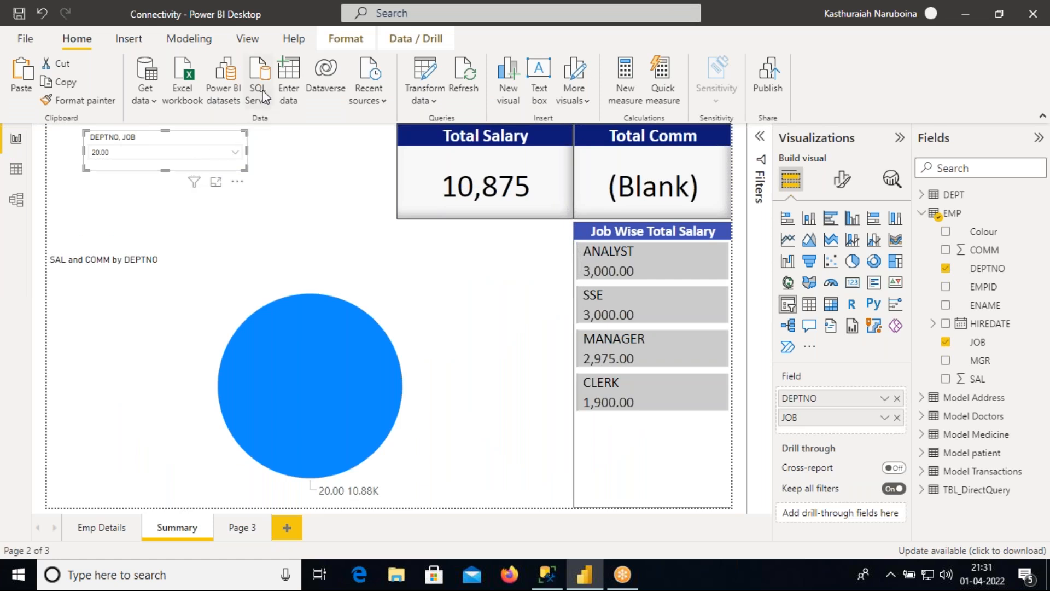
{"action": "left_click", "coordinate": [253, 41]}
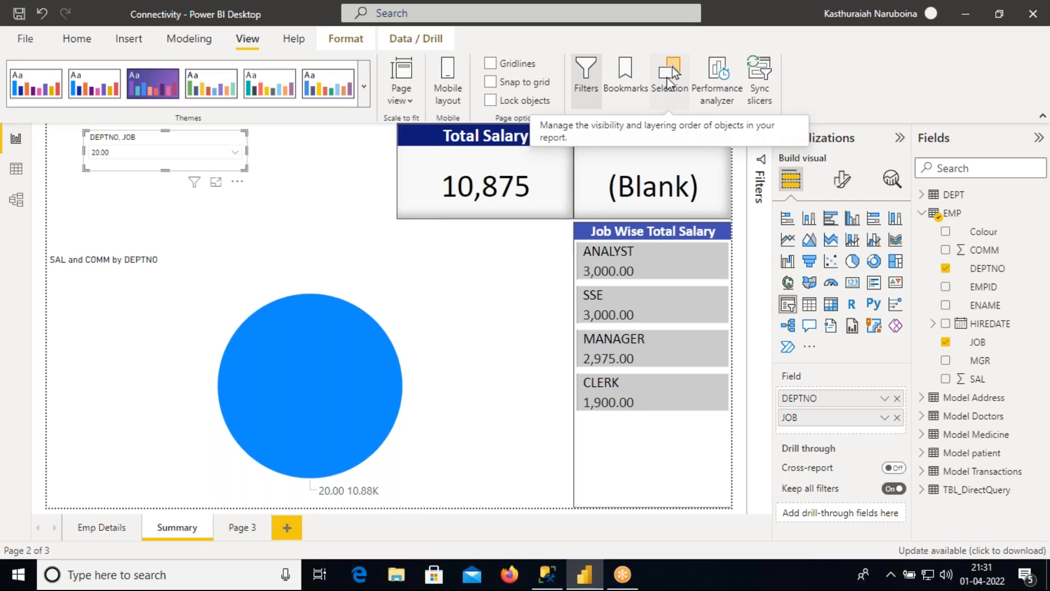
{"action": "left_click", "coordinate": [671, 66]}
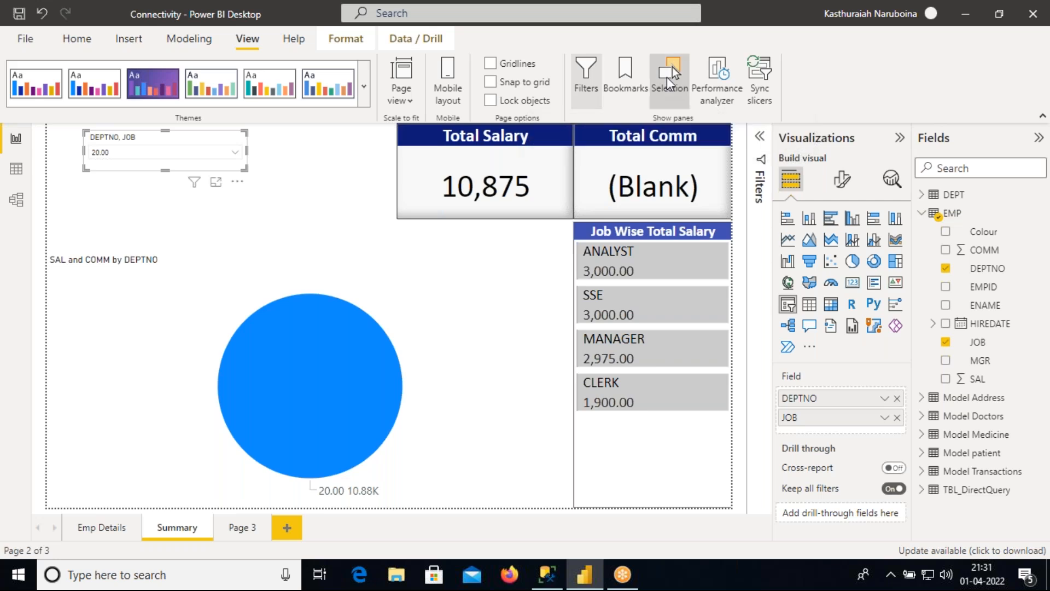
{"action": "left_click", "coordinate": [672, 67]}
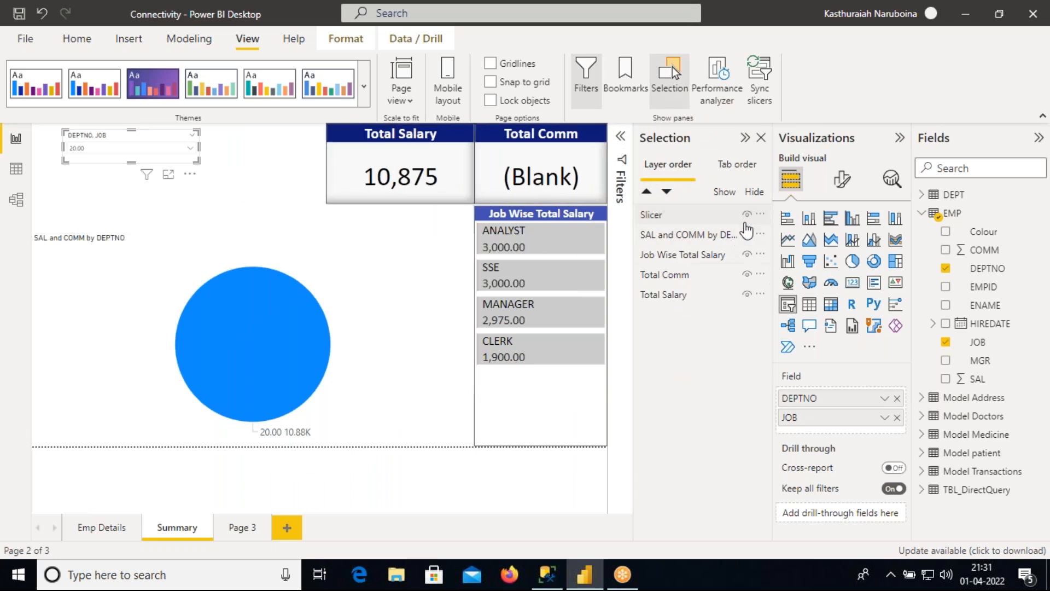
{"action": "left_click", "coordinate": [739, 214]}
{"action": "left_click", "coordinate": [748, 215]}
{"action": "left_click", "coordinate": [761, 137]}
Step: Hide the slicer on Page 3 using the Selection pane, and close the pane
{"action": "left_click", "coordinate": [242, 528]}
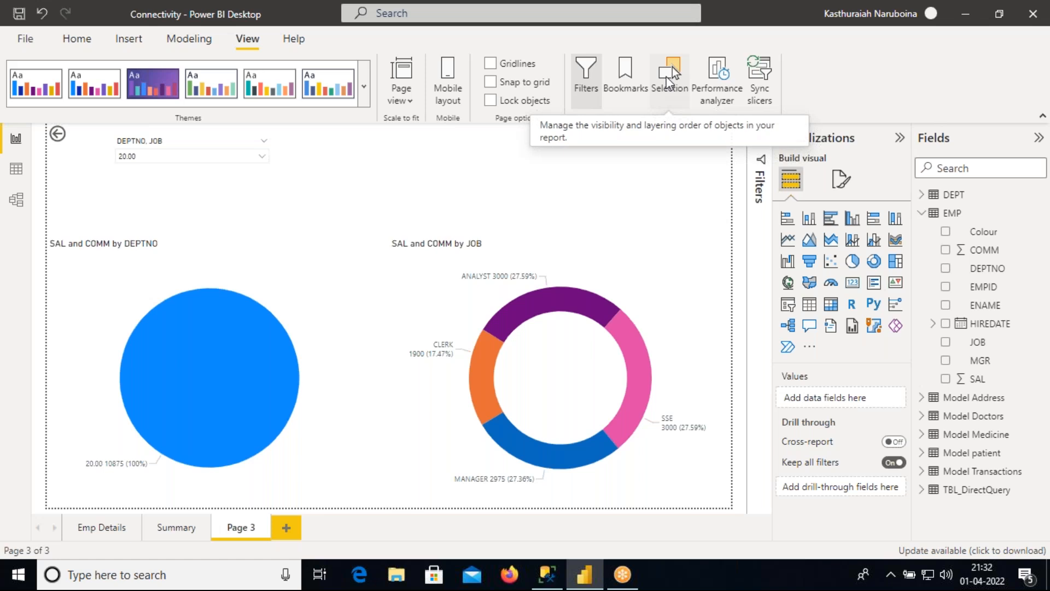
{"action": "left_click", "coordinate": [668, 77]}
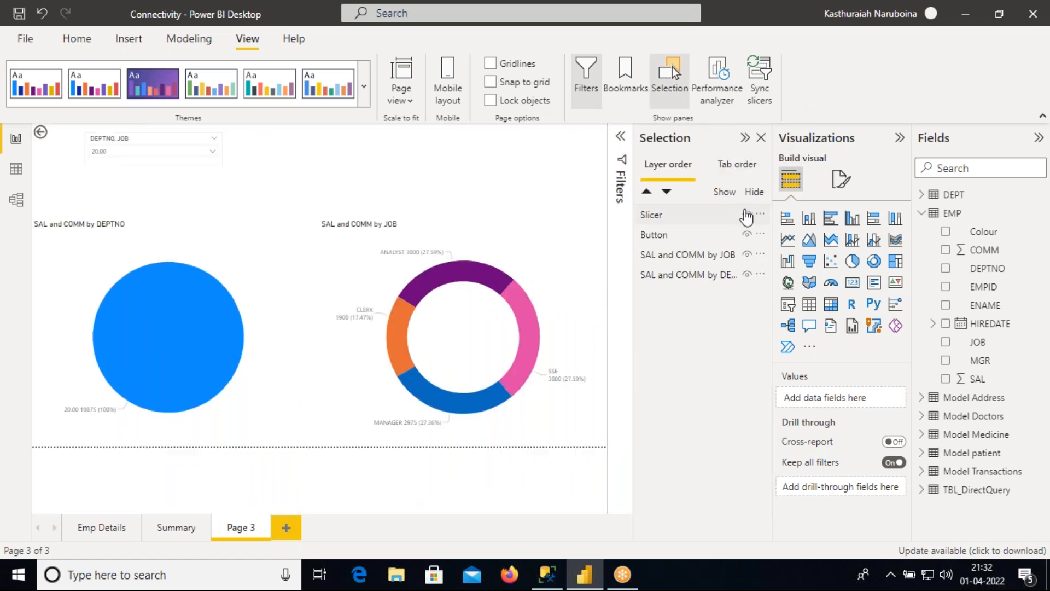
{"action": "left_click", "coordinate": [747, 214]}
{"action": "left_click", "coordinate": [762, 142]}
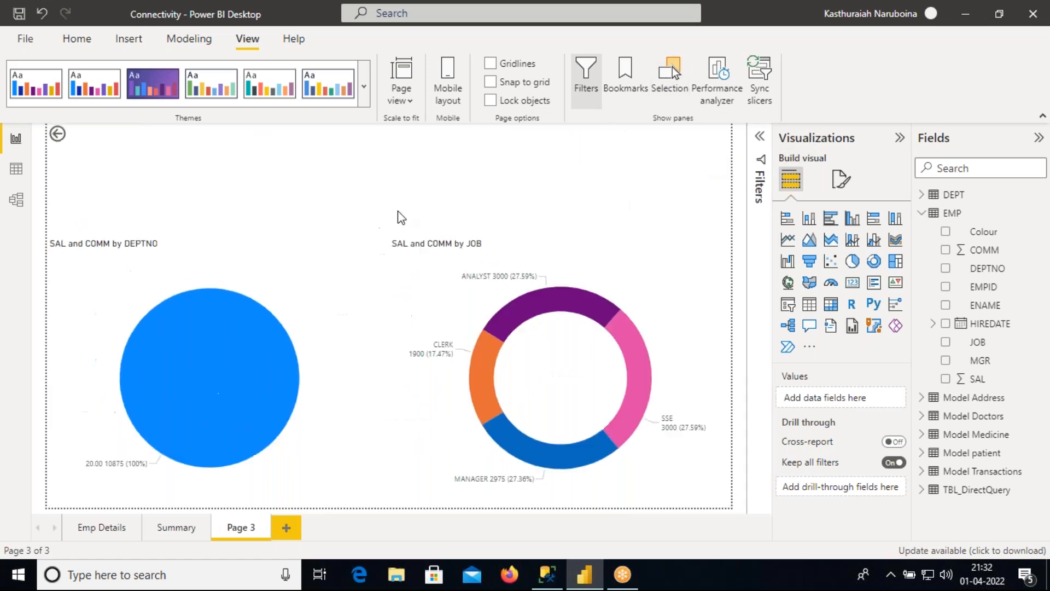
Step: Filter the Emp Details slicer by department 30.00, and check that selection in the Summary page's visuals
{"action": "left_click", "coordinate": [112, 528]}
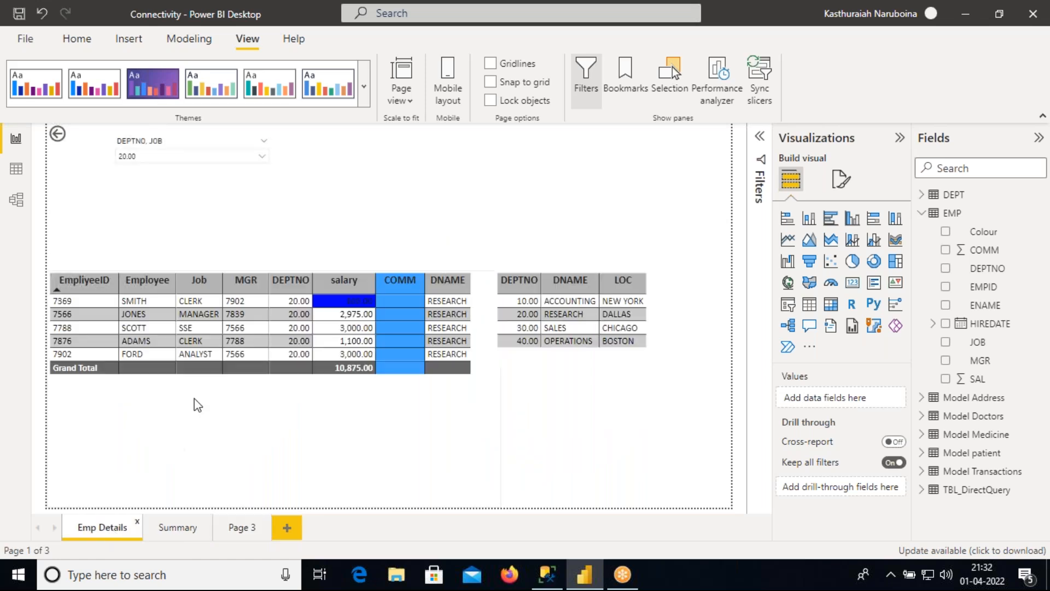
{"action": "left_click", "coordinate": [263, 159]}
{"action": "left_click", "coordinate": [137, 218]}
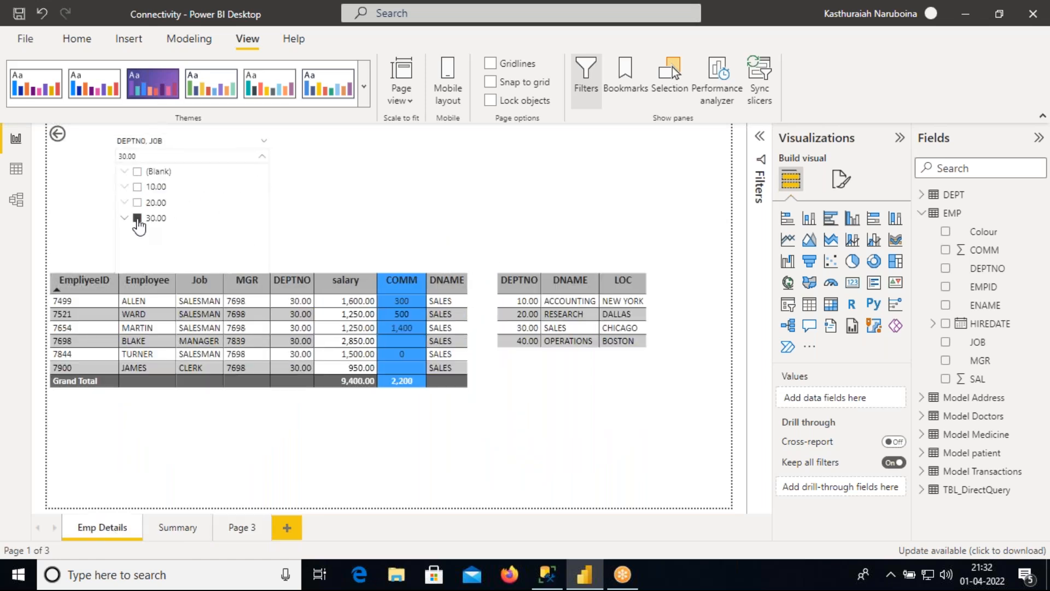
{"action": "left_click", "coordinate": [88, 229]}
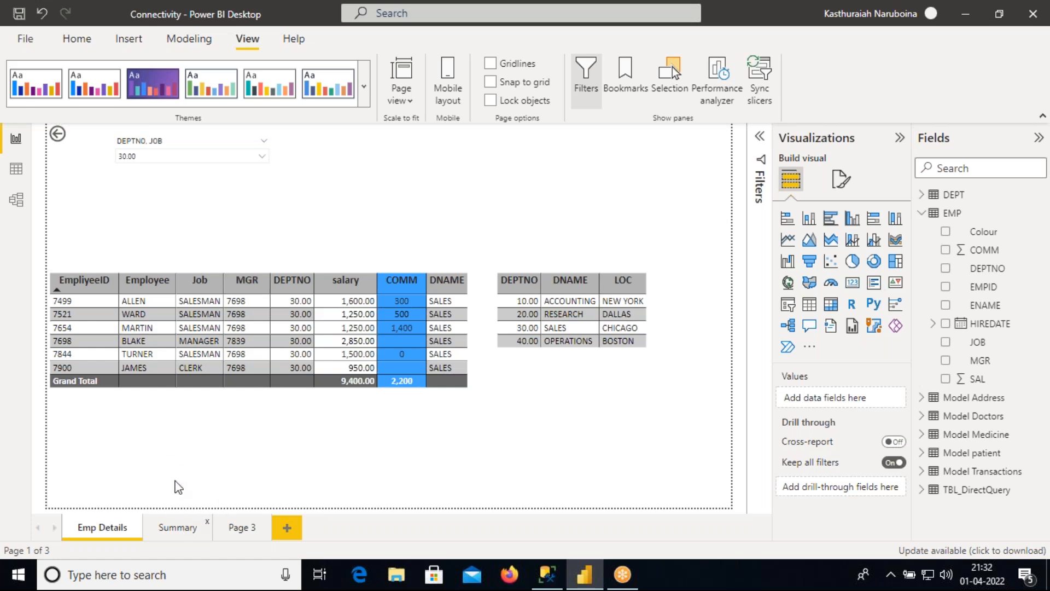
{"action": "left_click", "coordinate": [177, 527]}
{"action": "mouse_move", "coordinate": [321, 347]}
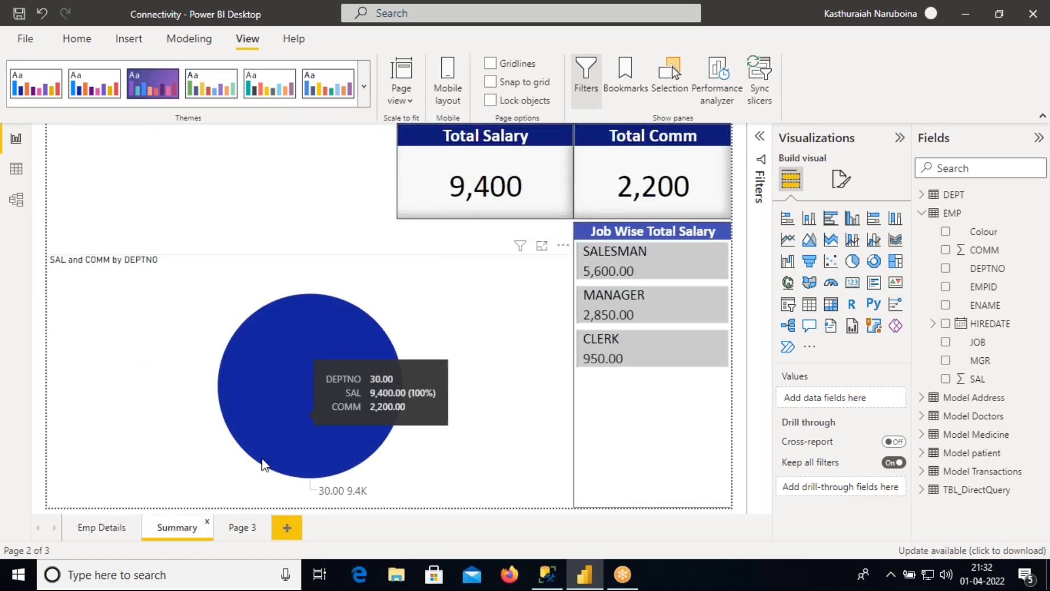
Step: Check the department 30.00 selection on Page 3, and set the Emp Details slicer to department 10.00
{"action": "left_click", "coordinate": [242, 528]}
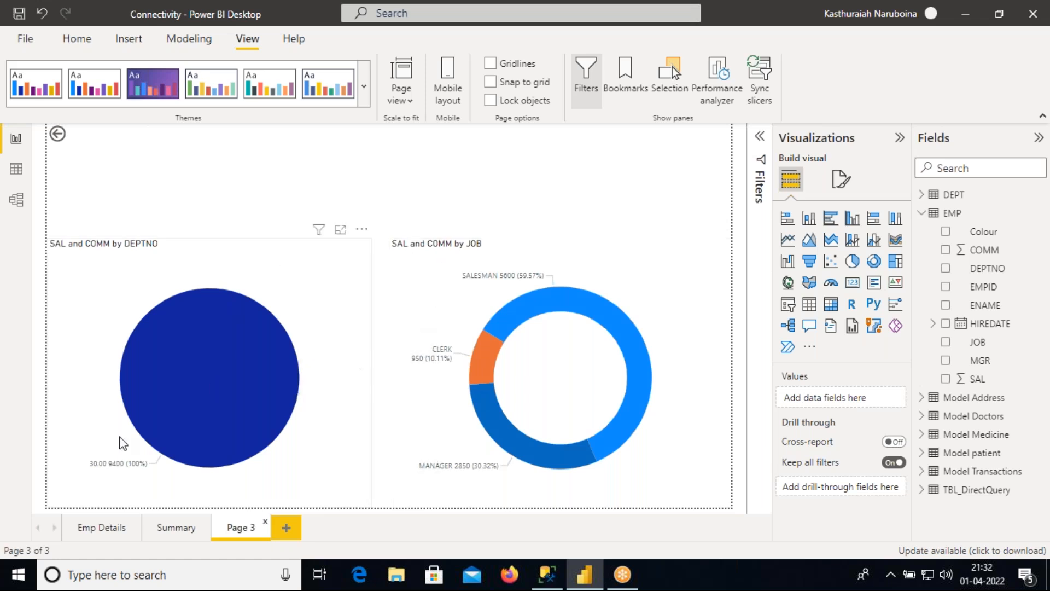
{"action": "left_click", "coordinate": [103, 528]}
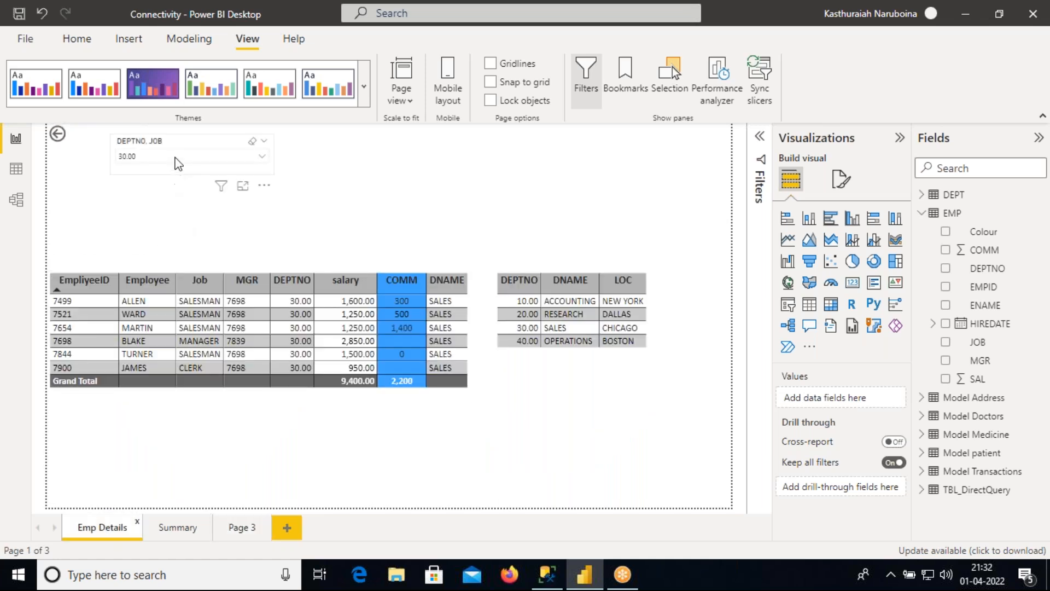
{"action": "left_click", "coordinate": [179, 157]}
{"action": "left_click", "coordinate": [138, 188]}
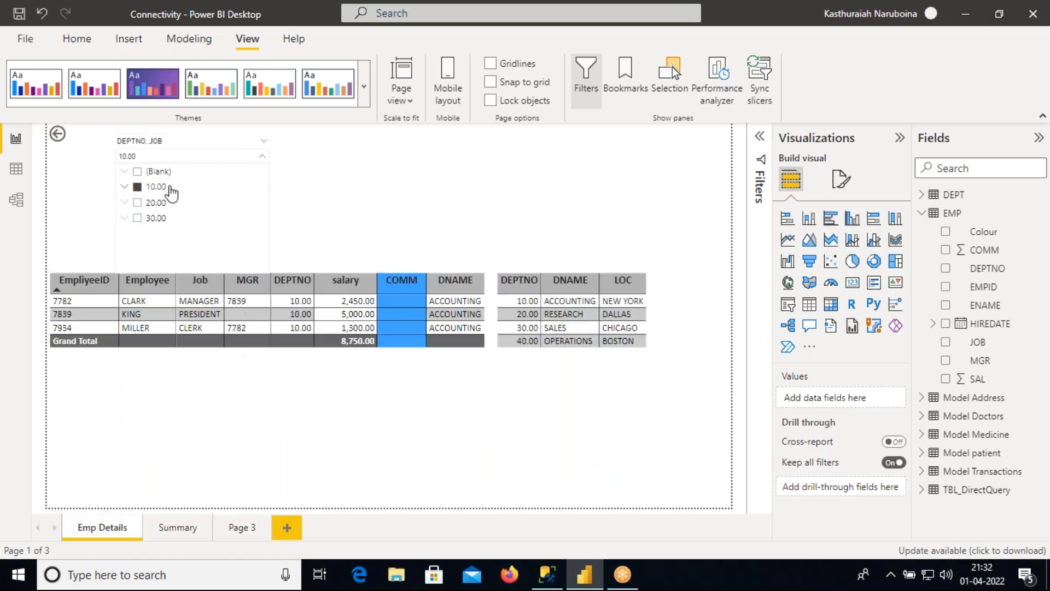
{"action": "left_click", "coordinate": [291, 192]}
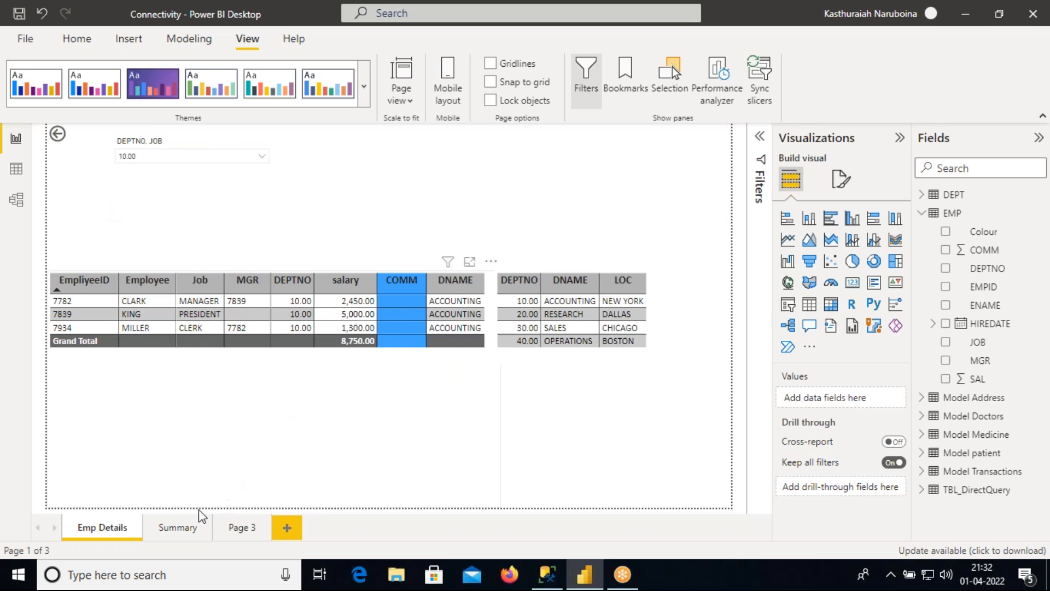
Step: Check the department 10.00 selection in the Summary and Page 3 visuals, and return to Emp Details
{"action": "left_click", "coordinate": [182, 529]}
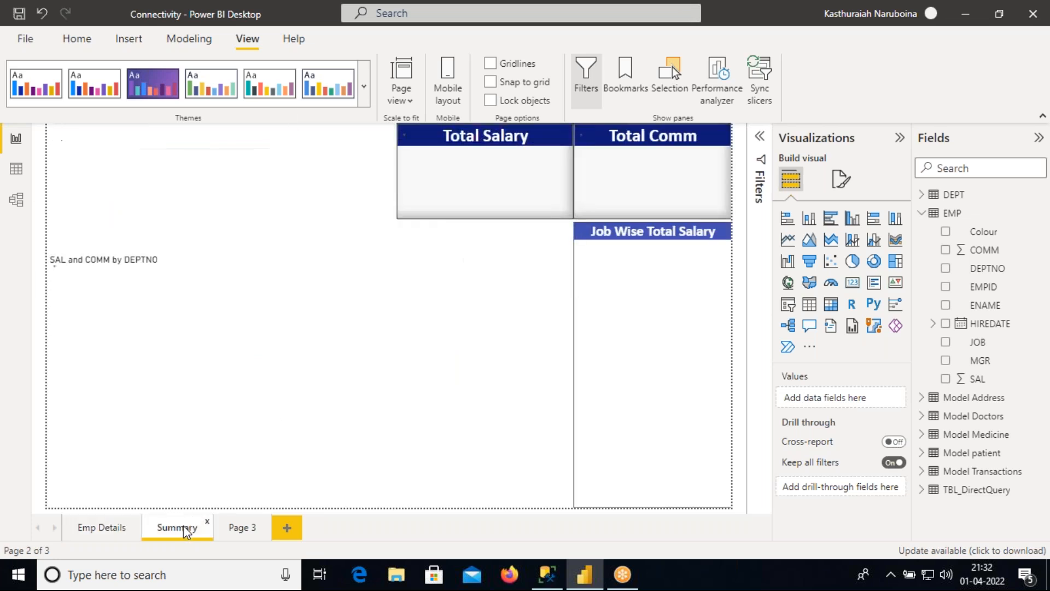
{"action": "left_click", "coordinate": [244, 529]}
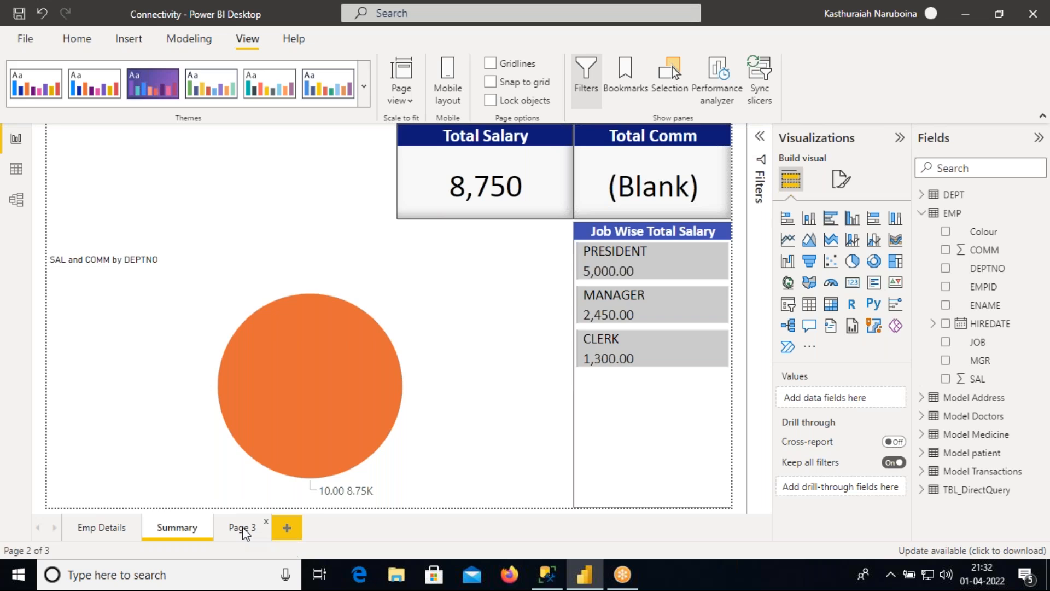
{"action": "left_click", "coordinate": [107, 529]}
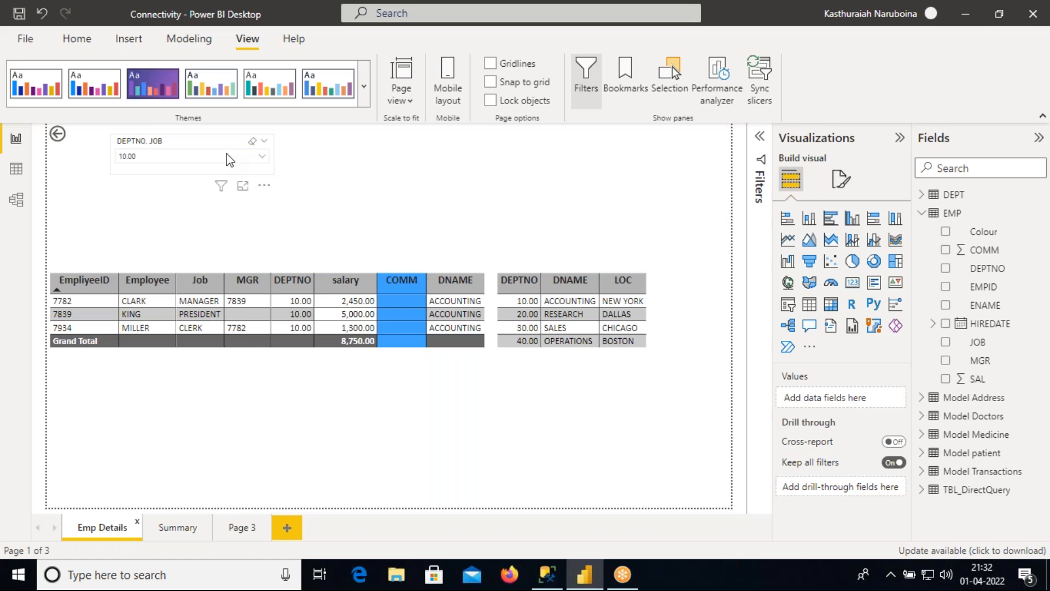
Step: Widen the DEPTNO, JOB slicer on Emp Details, make it slightly taller and adjust its position above the table
{"action": "left_click", "coordinate": [221, 138]}
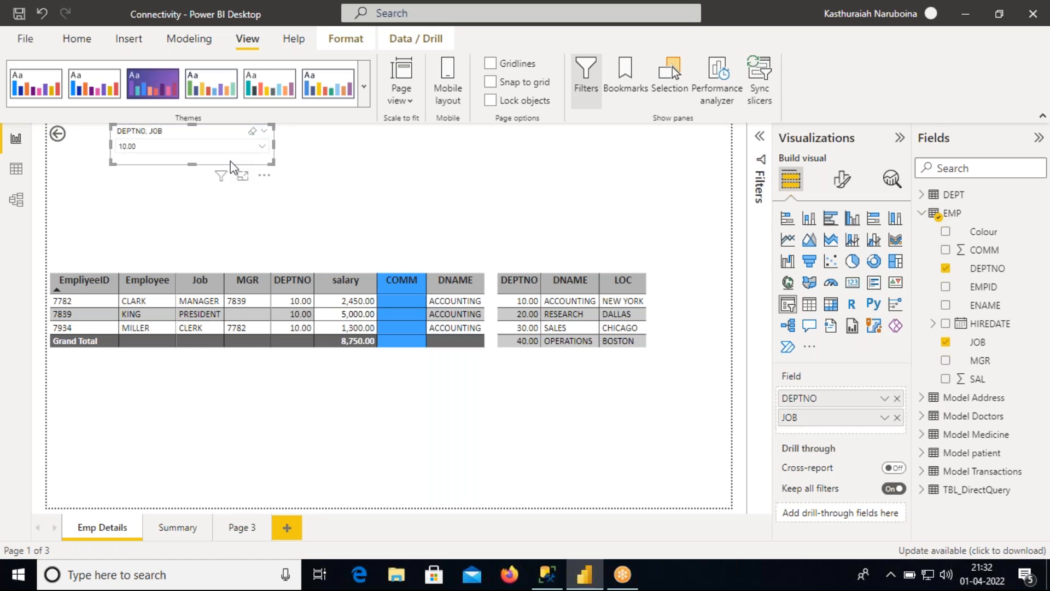
{"action": "left_click_drag", "start_coordinate": [271, 163], "coordinate": [301, 164]}
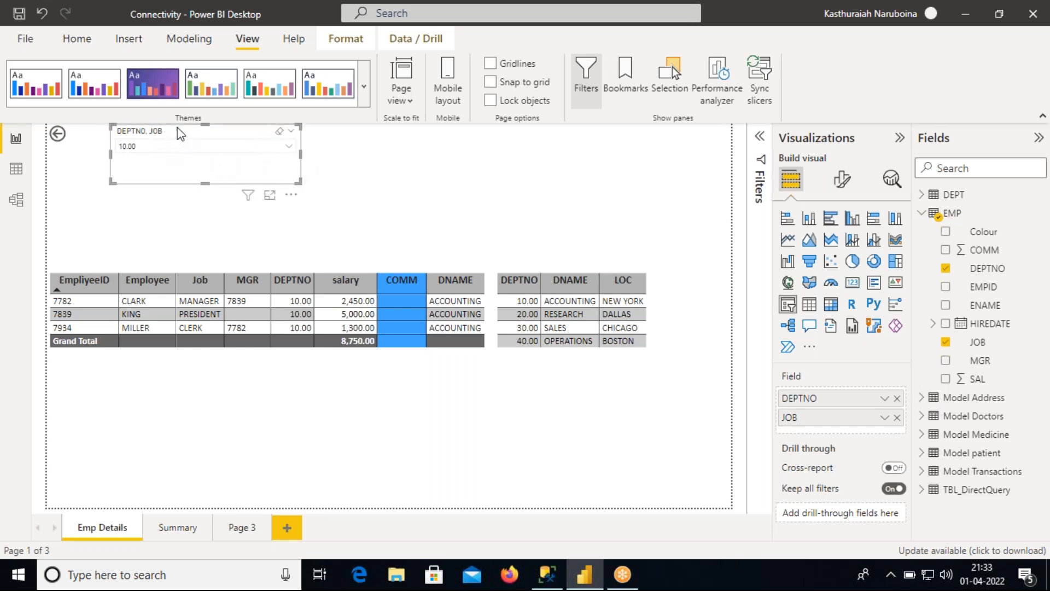
{"action": "left_click_drag", "start_coordinate": [218, 133], "coordinate": [227, 142]}
{"action": "left_click_drag", "start_coordinate": [309, 163], "coordinate": [325, 165]}
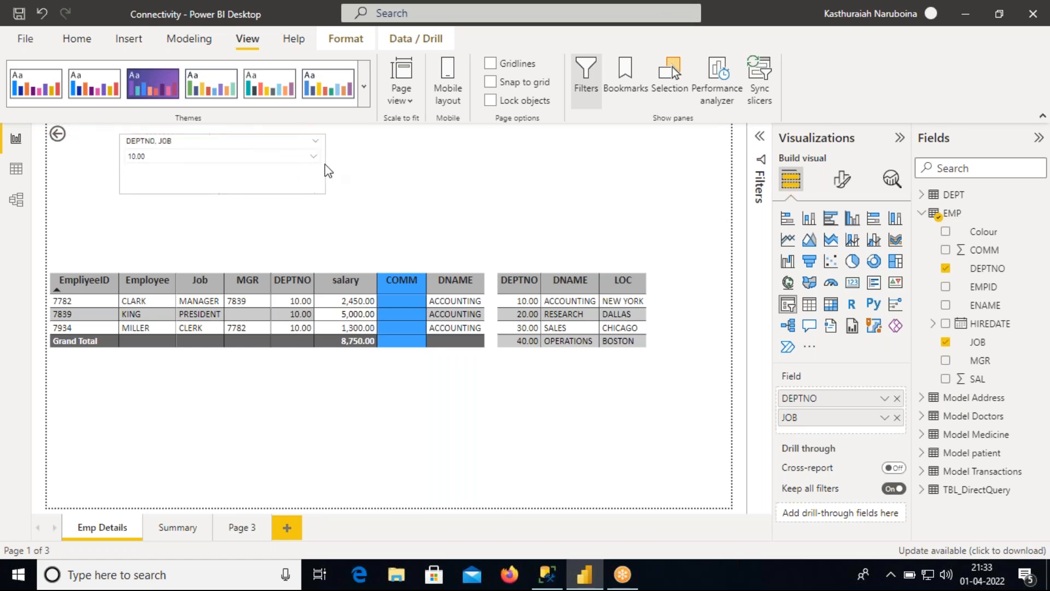
{"action": "left_click_drag", "start_coordinate": [222, 193], "coordinate": [224, 184]}
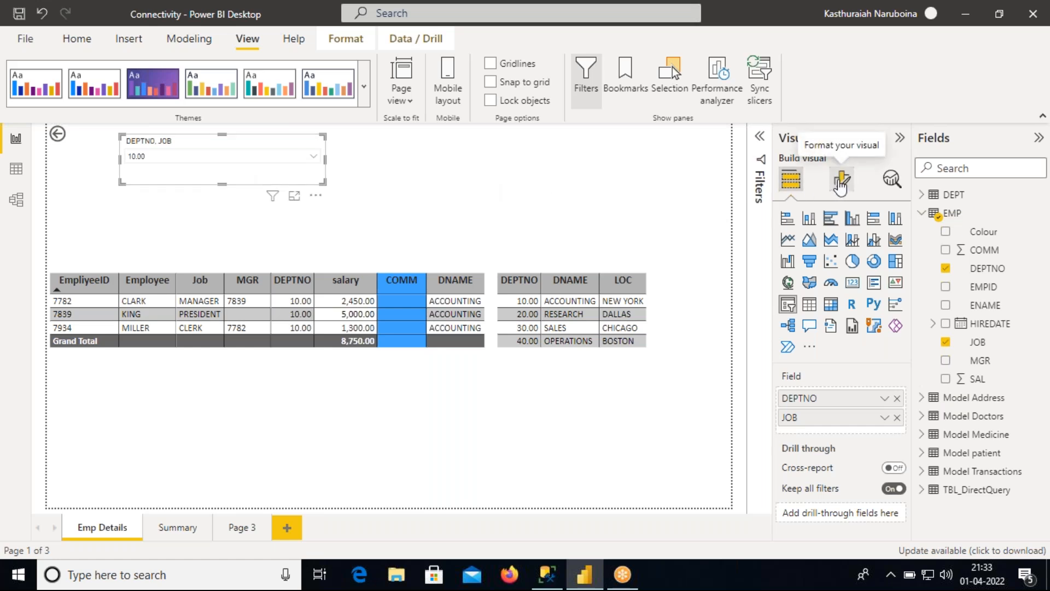
Step: Turn on Single select in the slicer settings of the Emp Details slicer
{"action": "left_click", "coordinate": [841, 184]}
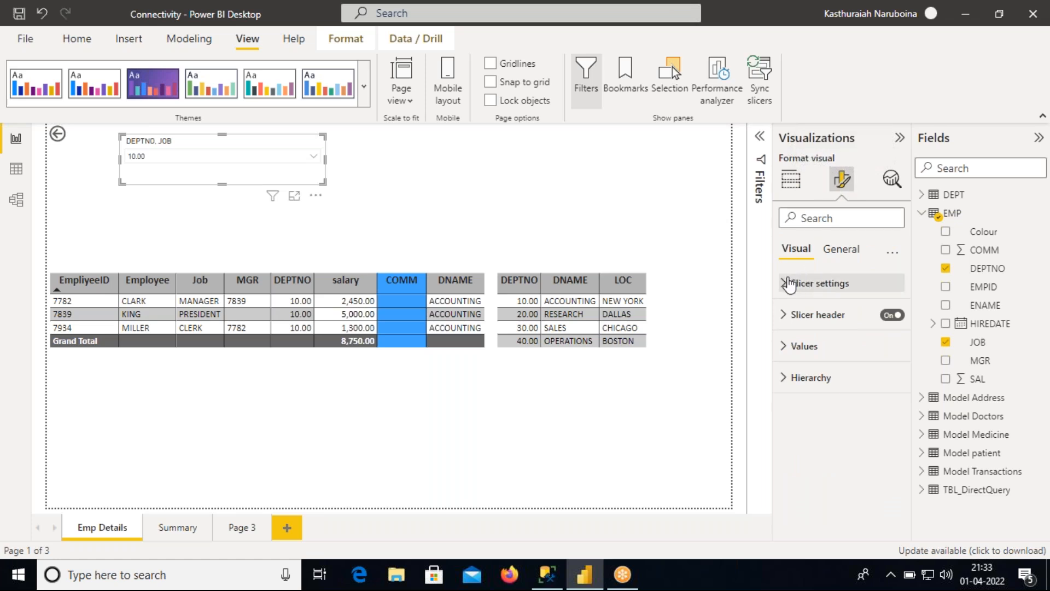
{"action": "left_click", "coordinate": [785, 285]}
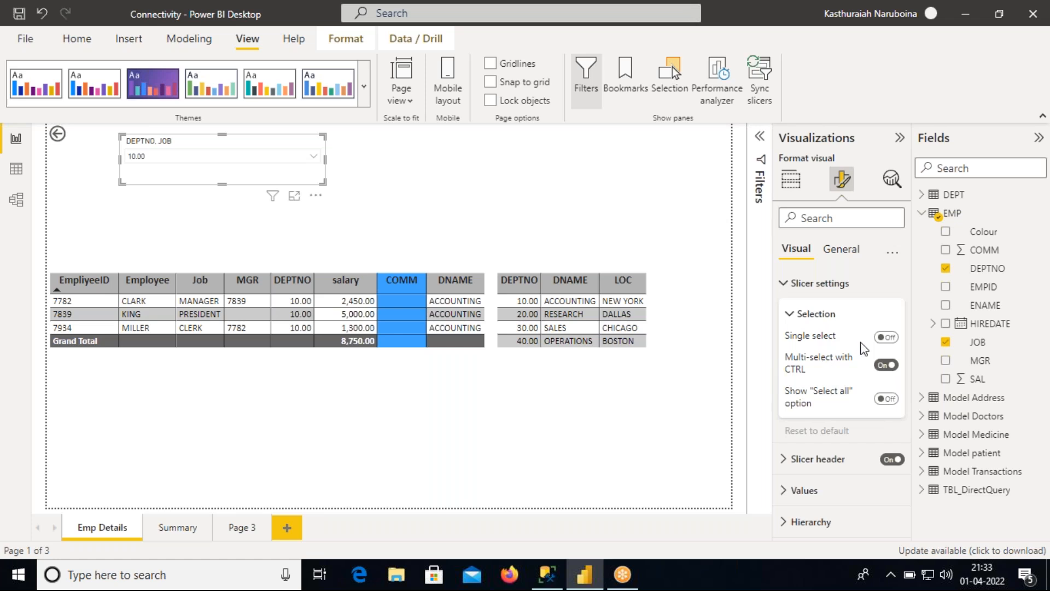
{"action": "left_click", "coordinate": [889, 339]}
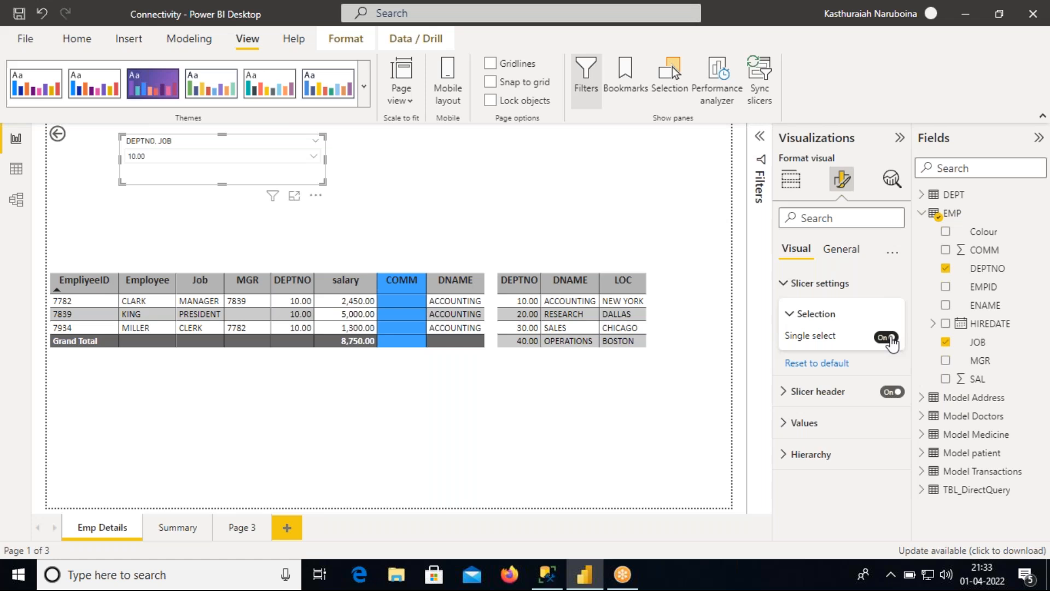
Step: Test single selection in the slicer by choosing departments 20.00, 30.00 and 10.00 one after another
{"action": "left_click", "coordinate": [309, 158]}
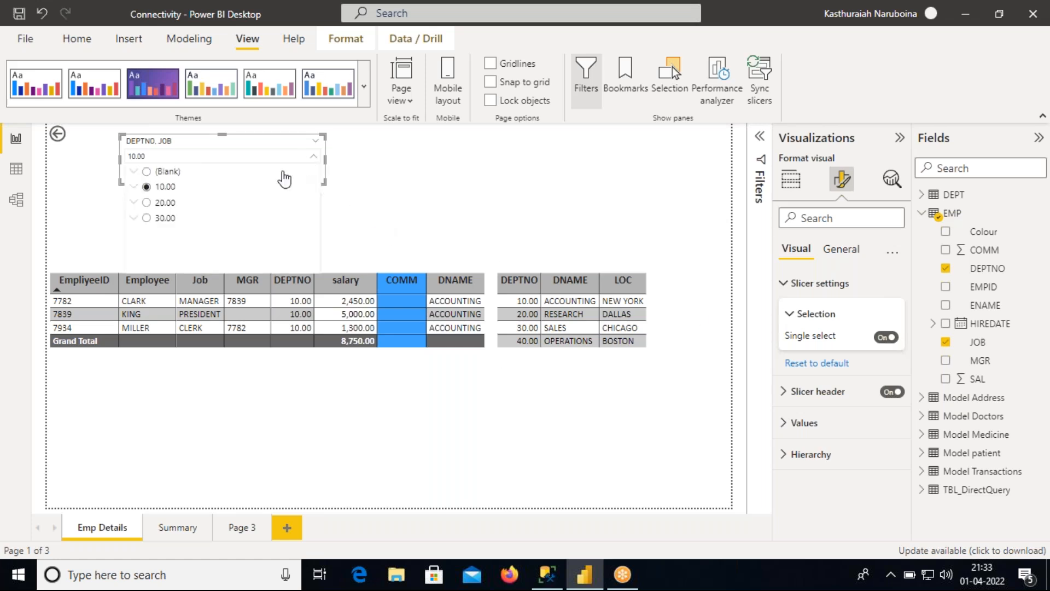
{"action": "left_click", "coordinate": [147, 203]}
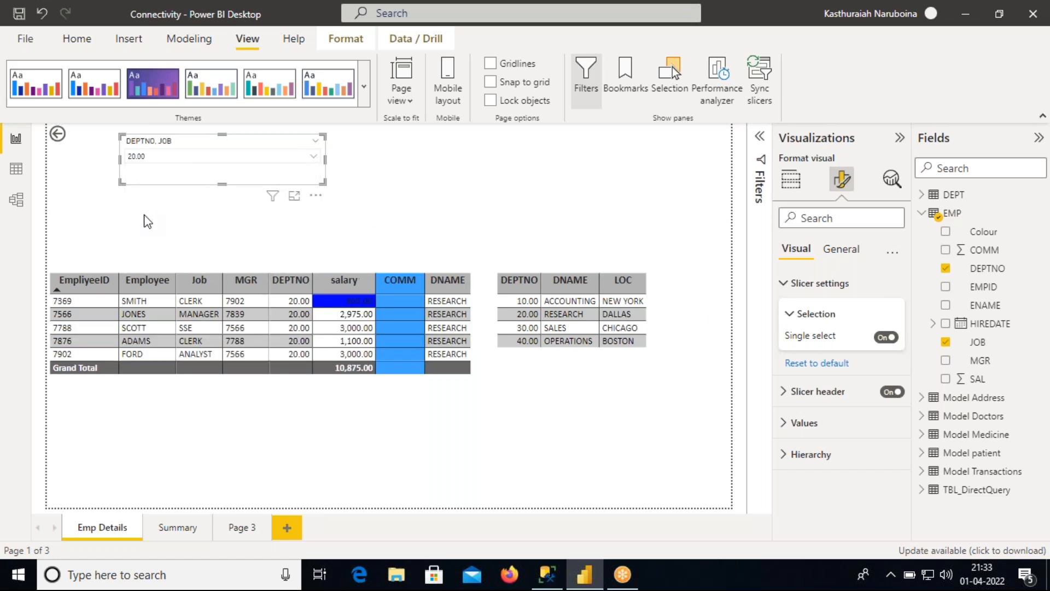
{"action": "left_click", "coordinate": [200, 158]}
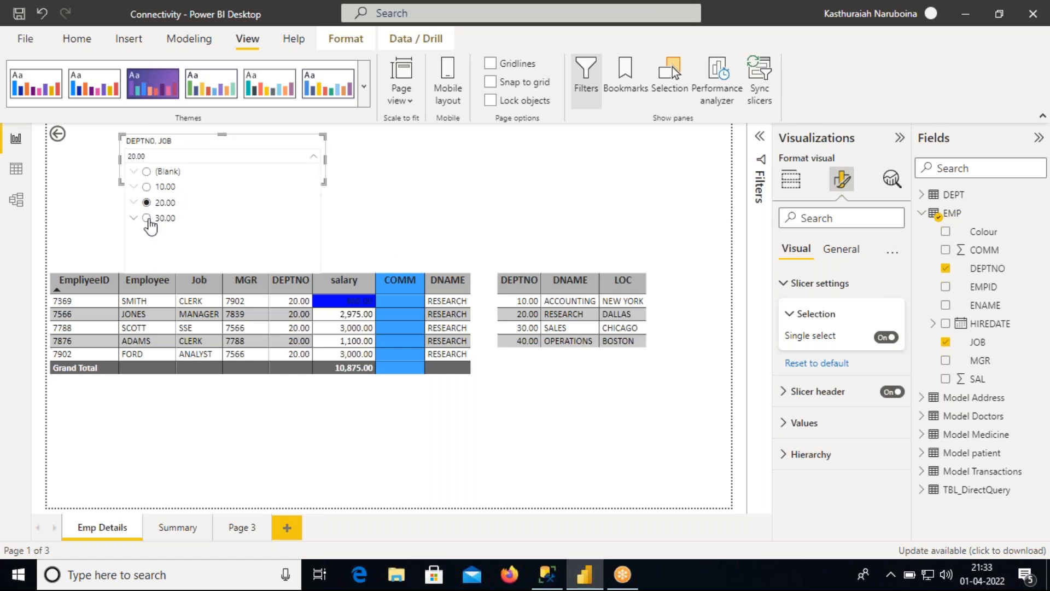
{"action": "left_click", "coordinate": [148, 217]}
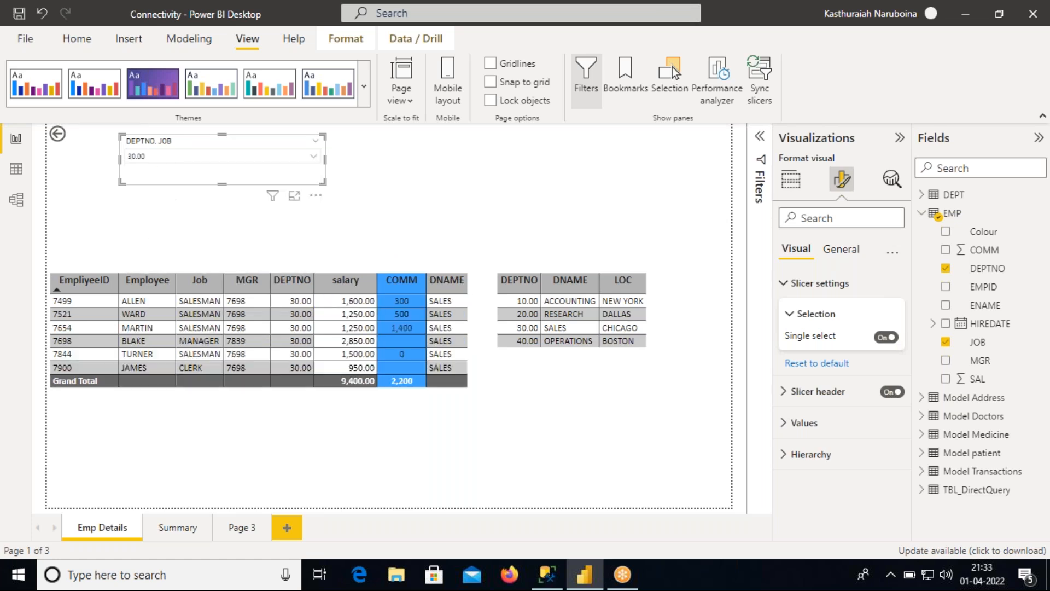
{"action": "left_click", "coordinate": [172, 159]}
{"action": "left_click", "coordinate": [148, 187]}
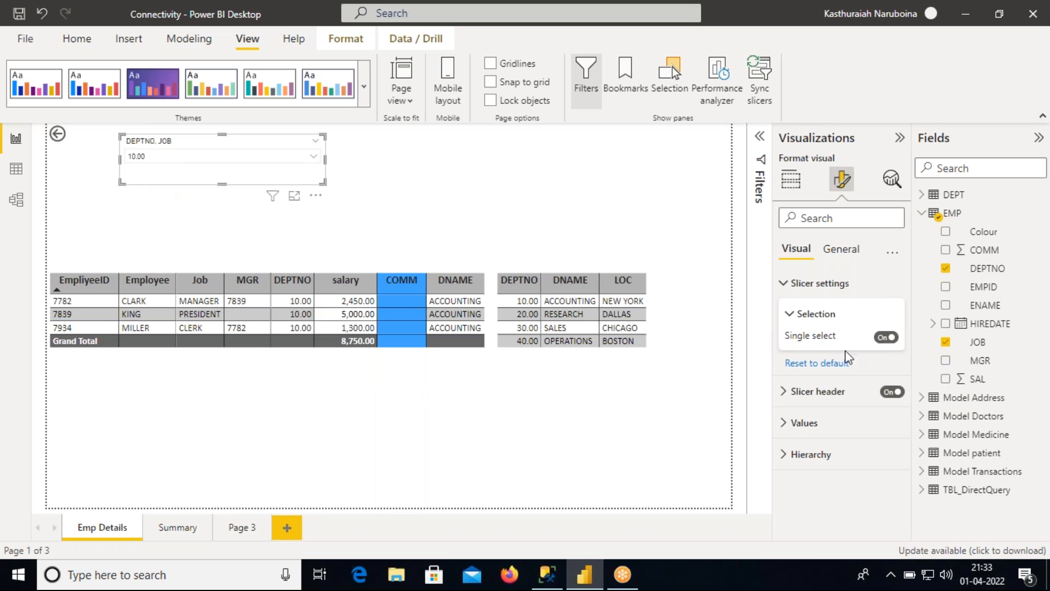
Step: Turn off Single select for the slicer, and enable the Show "Select all" option
{"action": "left_click", "coordinate": [884, 338]}
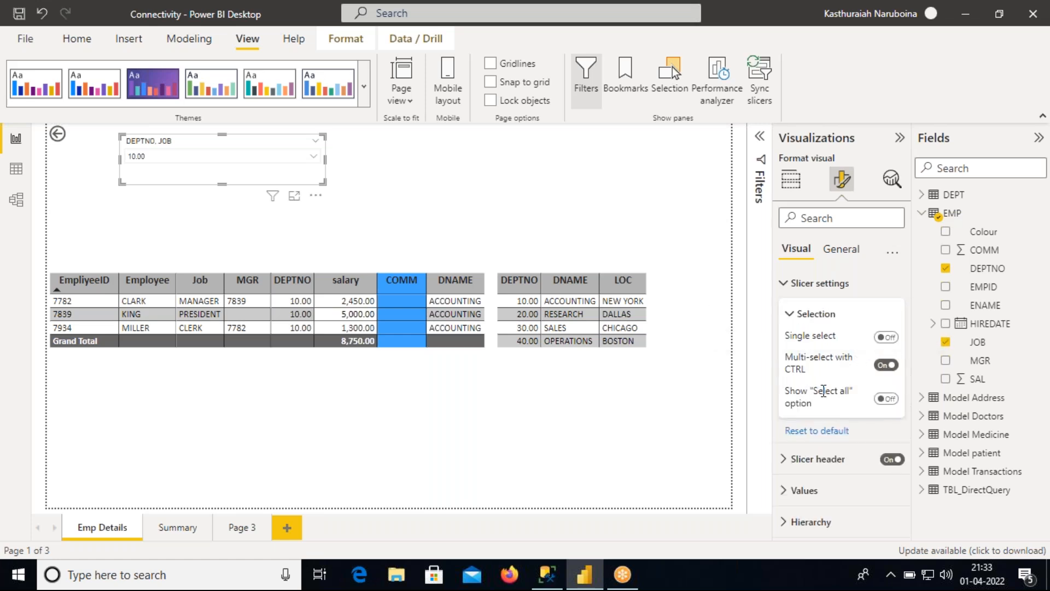
{"action": "mouse_move", "coordinate": [817, 393]}
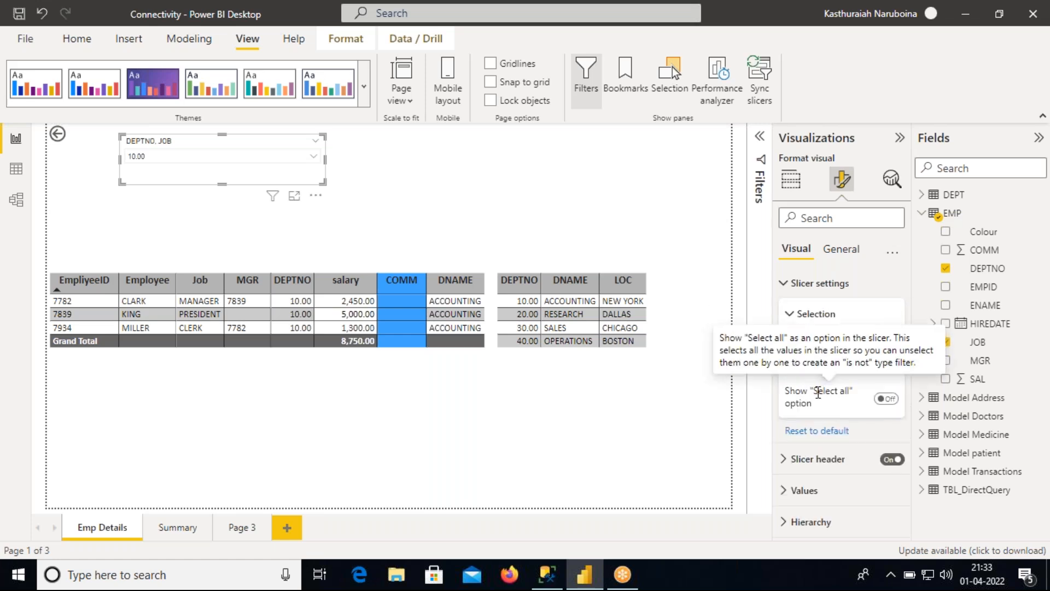
{"action": "left_click", "coordinate": [312, 156]}
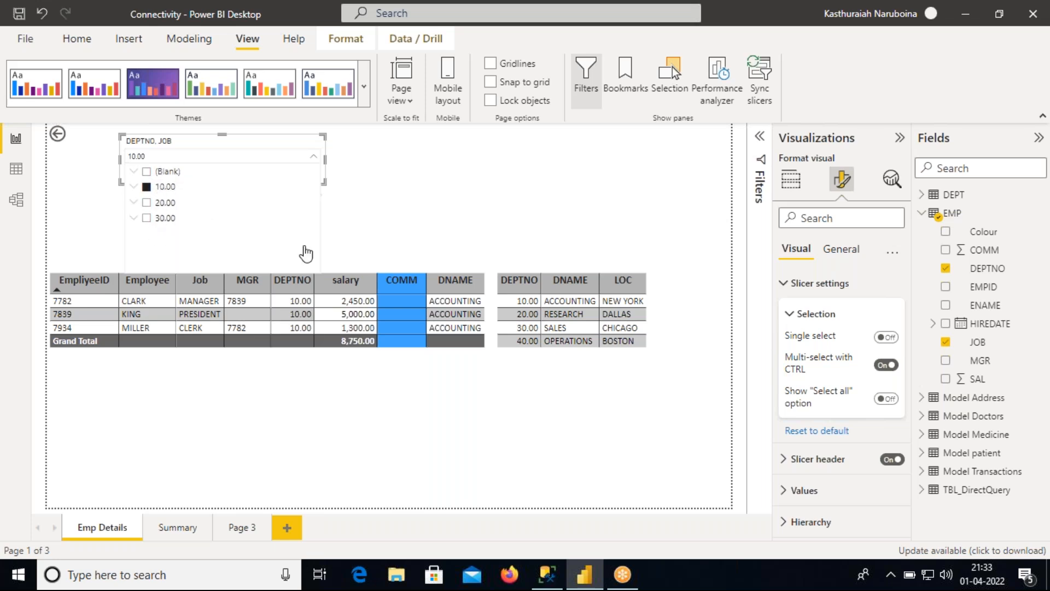
{"action": "left_click", "coordinate": [886, 399]}
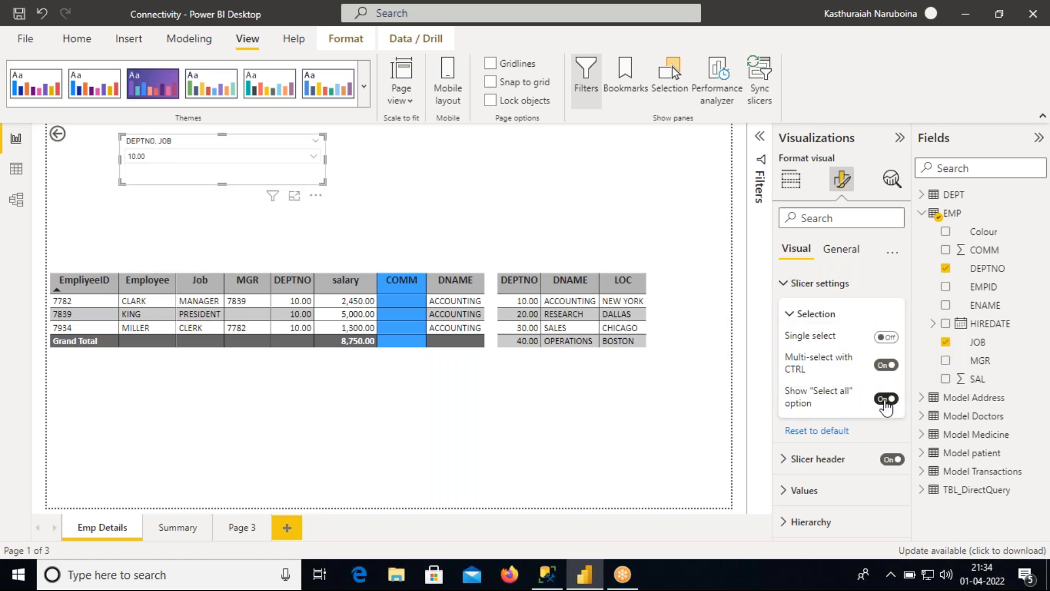
Step: Test the slicer's Select all entry by switching it on and off repeatedly
{"action": "left_click", "coordinate": [314, 161]}
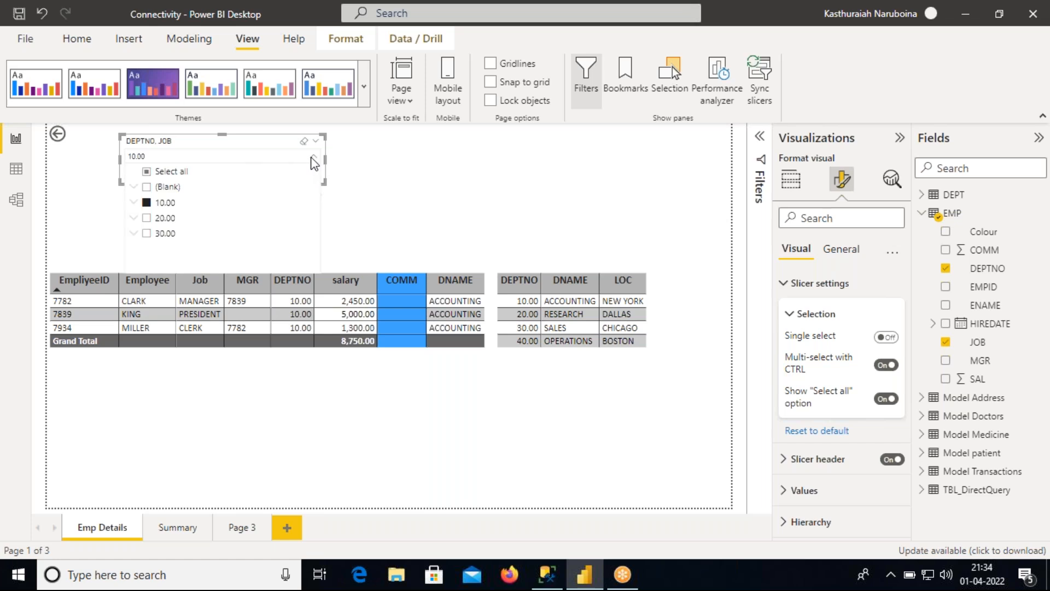
{"action": "left_click", "coordinate": [156, 174]}
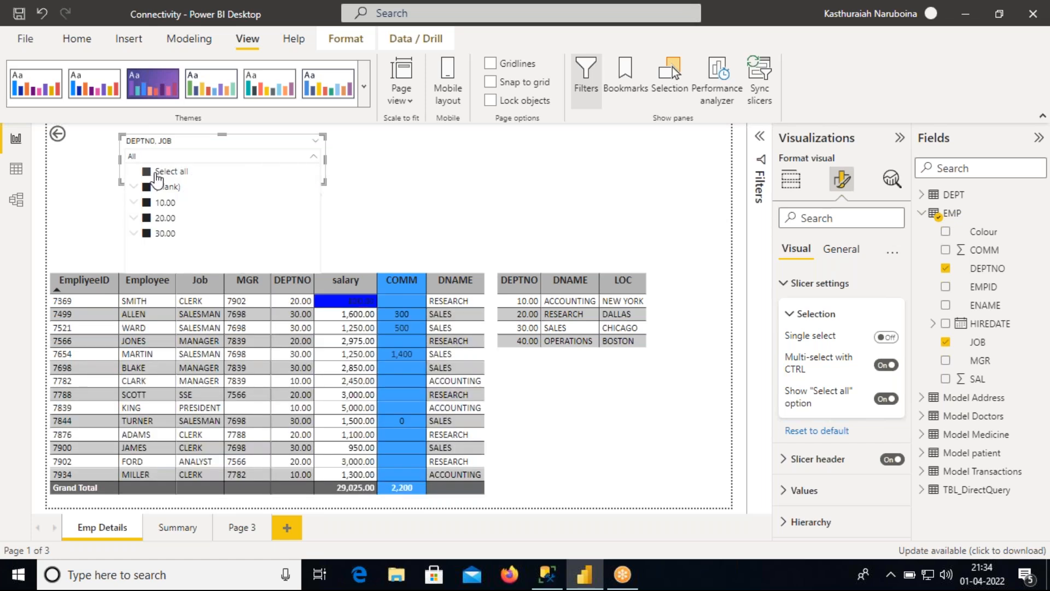
{"action": "left_click", "coordinate": [156, 174]}
{"action": "left_click", "coordinate": [157, 173]}
{"action": "left_click", "coordinate": [146, 171]}
Step: Select departments 10.00 and 20.00 together in the slicer, and widen the slicer slightly
{"action": "left_click", "coordinate": [148, 203]}
{"action": "left_click", "coordinate": [147, 218], "text": "ctrl"}
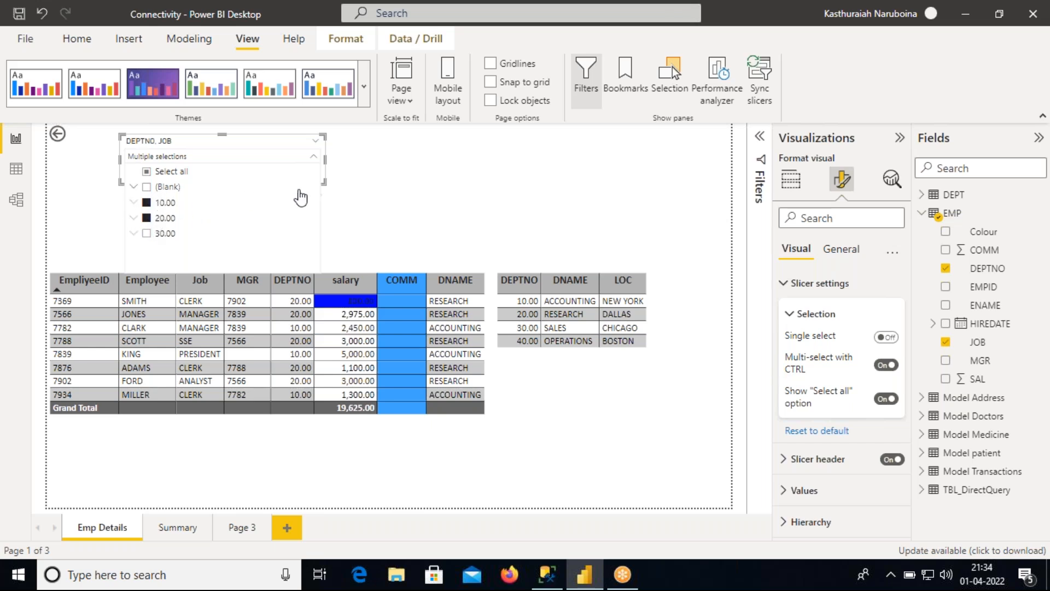
{"action": "left_click", "coordinate": [323, 177]}
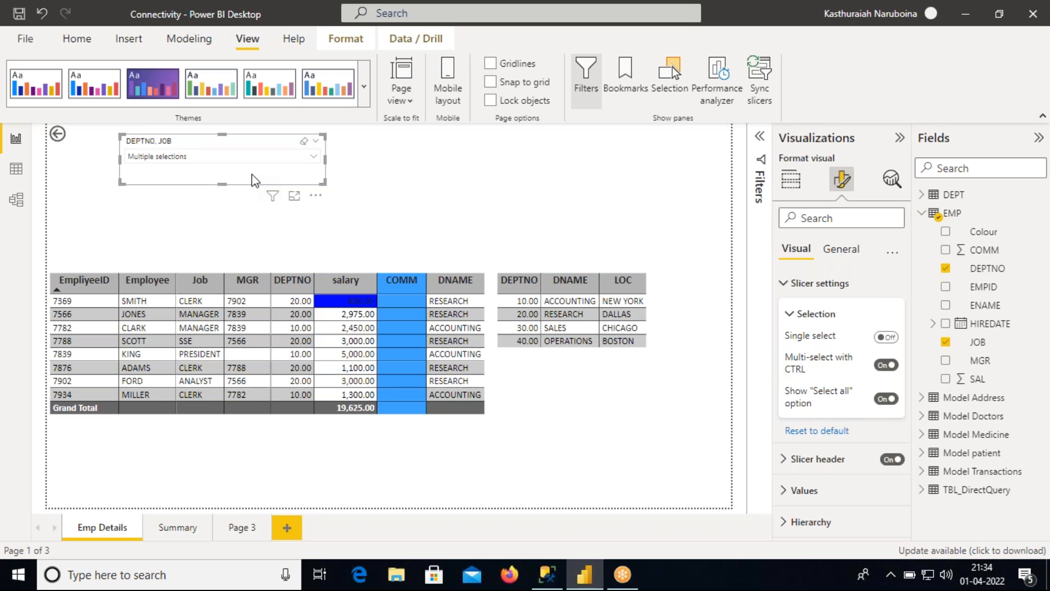
{"action": "left_click_drag", "start_coordinate": [325, 161], "coordinate": [331, 175]}
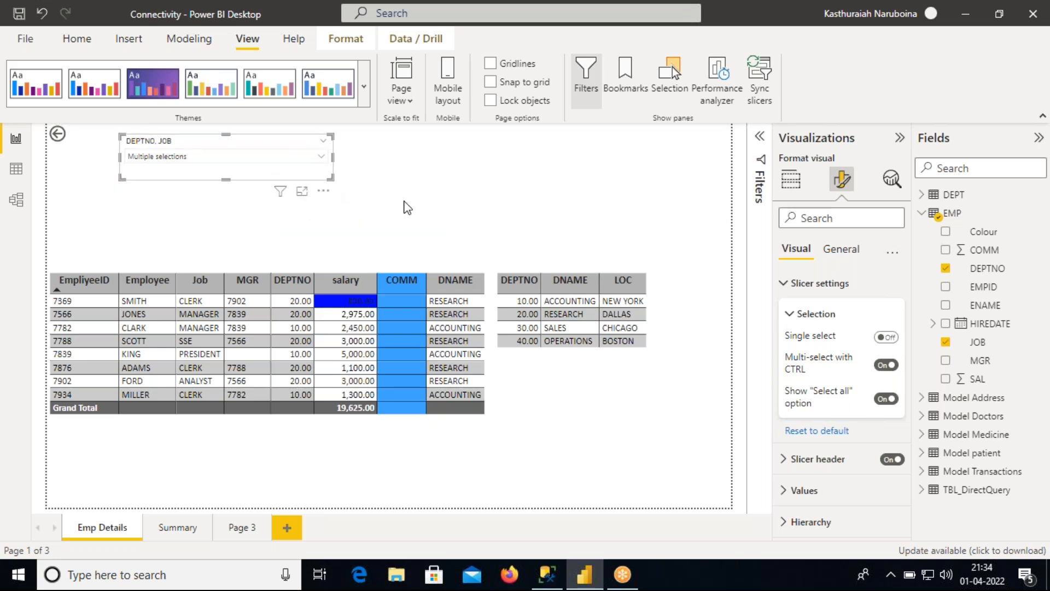
Step: Change the slicer header's title text to "User Selection"
{"action": "left_click", "coordinate": [791, 316]}
{"action": "left_click", "coordinate": [789, 284]}
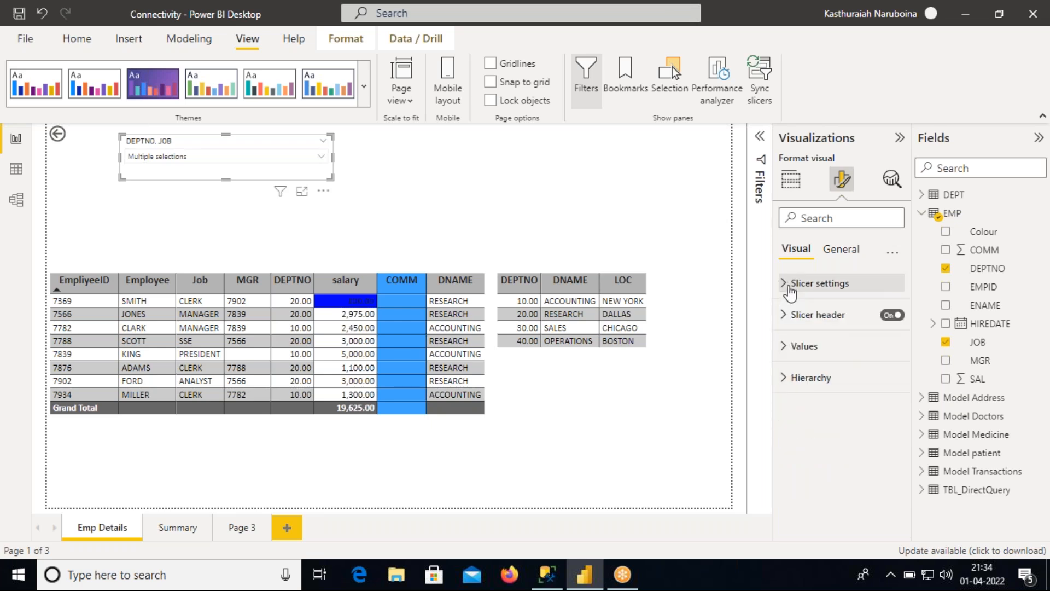
{"action": "left_click", "coordinate": [790, 316]}
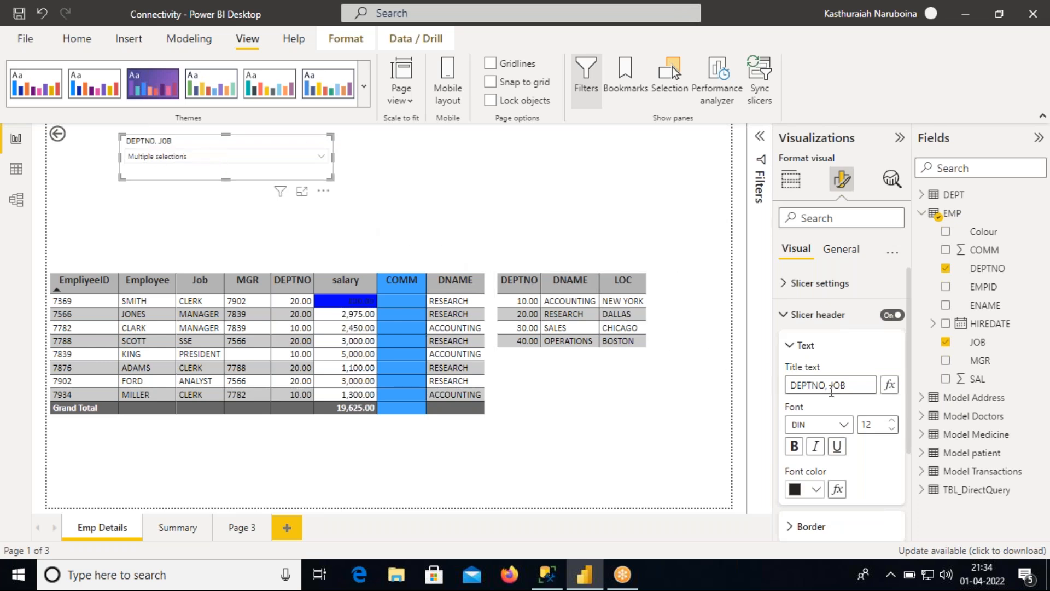
{"action": "left_click_drag", "start_coordinate": [847, 389], "coordinate": [786, 386]}
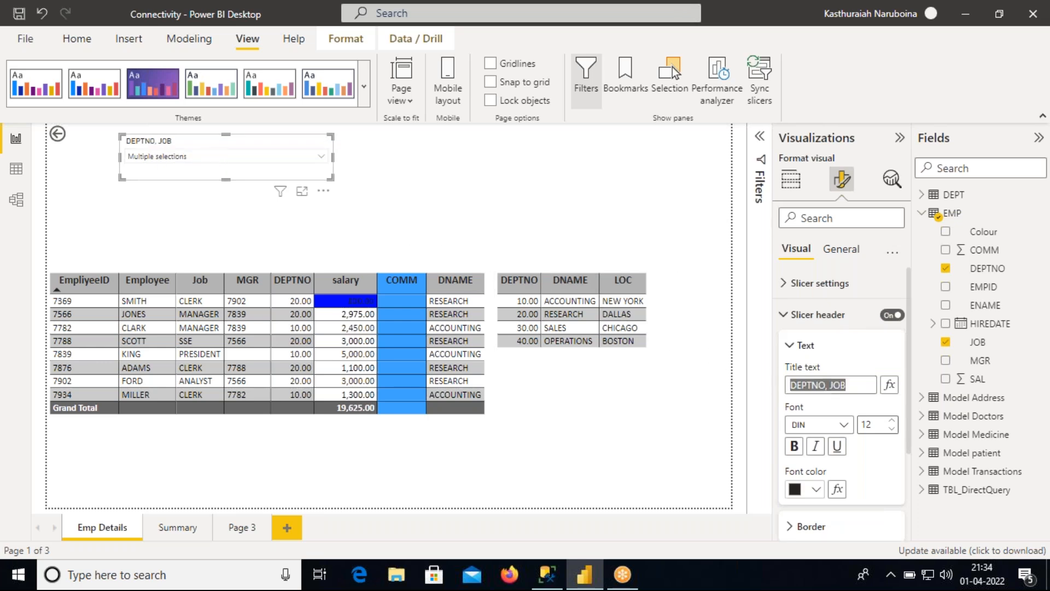
{"action": "key", "text": "BackSpace"}
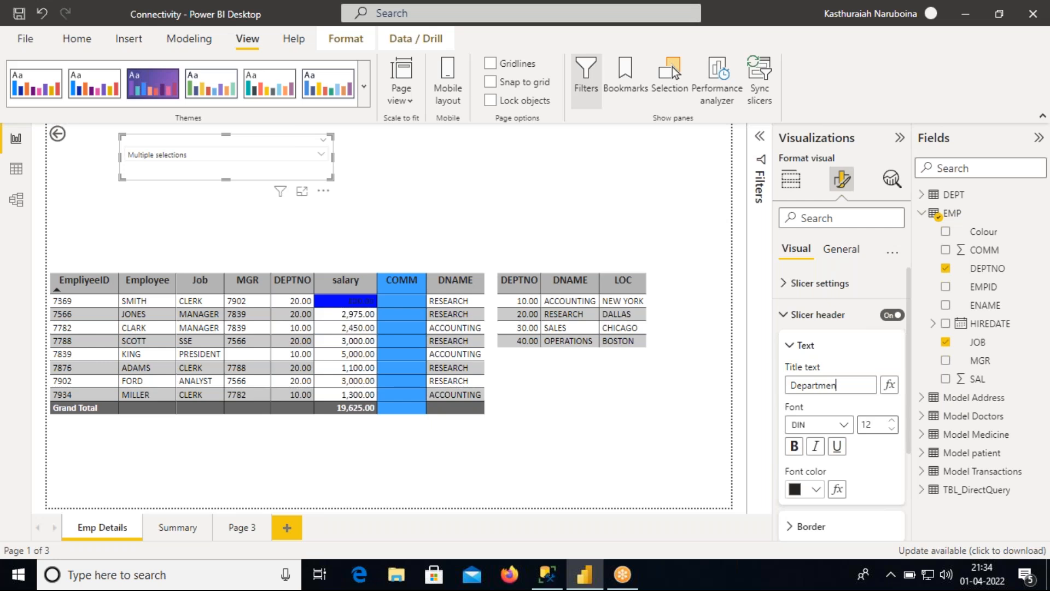
{"action": "key", "text": "BackSpace"}
{"action": "key", "text": "BackSpace"}
{"action": "key", "text": "BackSpace"}
{"action": "key", "text": "BackSpace"}
{"action": "key", "text": "BackSpace"}
{"action": "key", "text": "BackSpace"}
{"action": "key", "text": "BackSpace"}
{"action": "key", "text": "BackSpace"}
{"action": "key", "text": "BackSpace"}
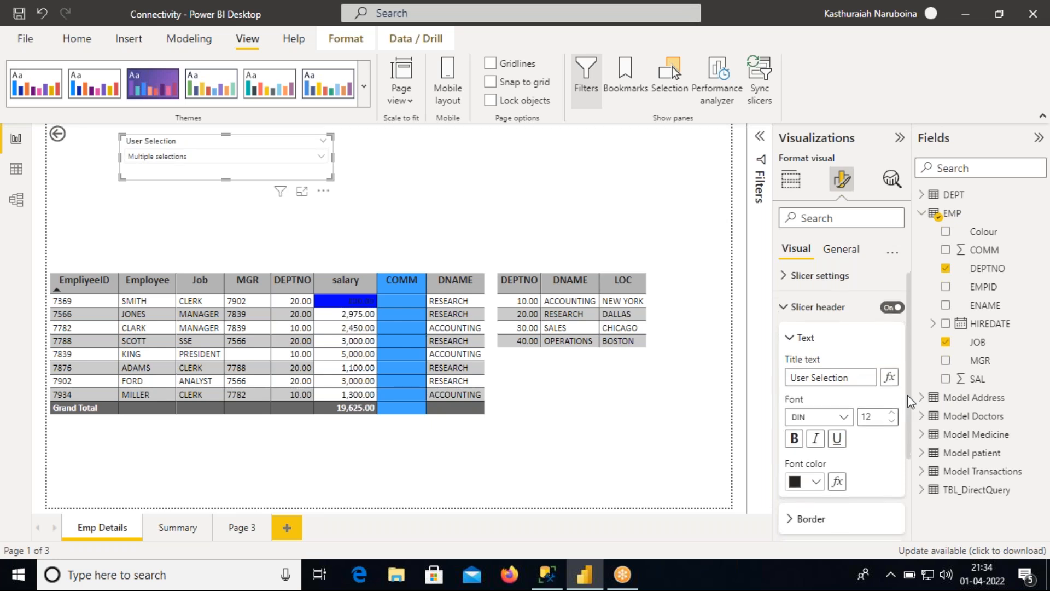
Step: Set the slicer header's font to Calibri
{"action": "scroll", "coordinate": [908, 395], "scroll_direction": "down", "scroll_amount": 1}
{"action": "left_click", "coordinate": [842, 372]}
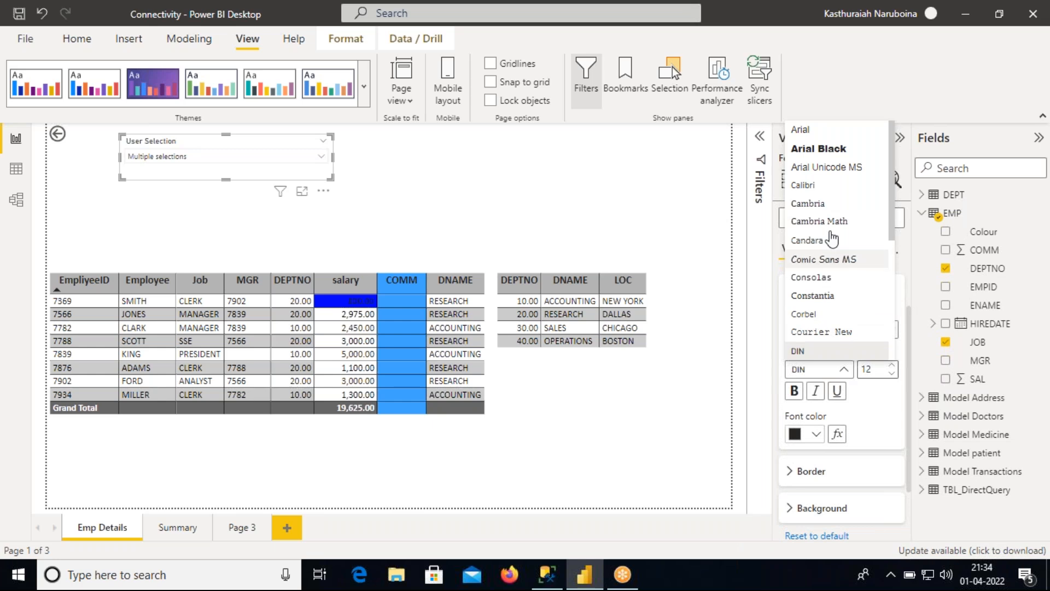
{"action": "left_click", "coordinate": [809, 188]}
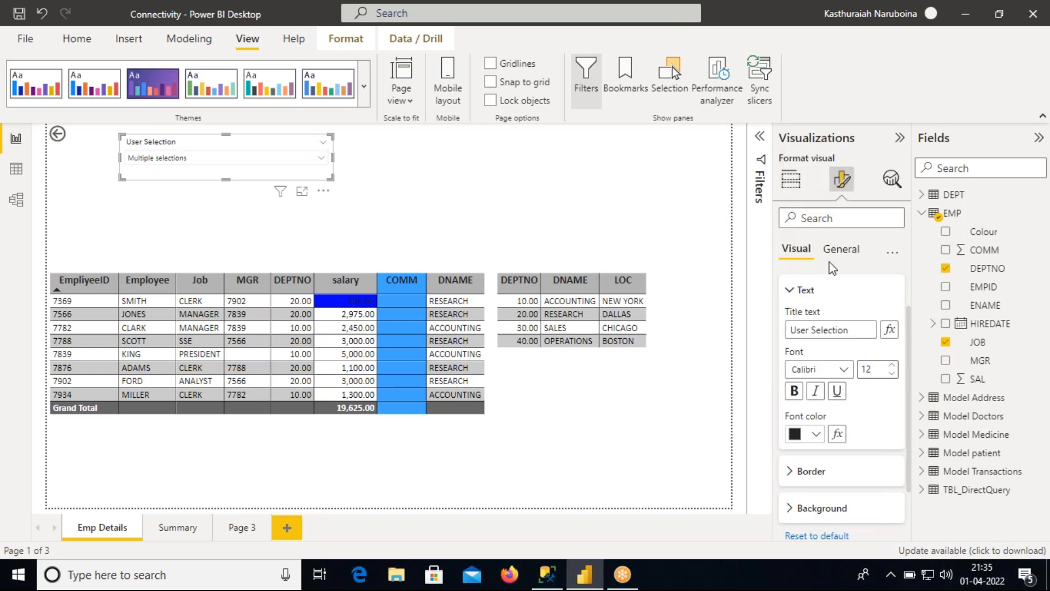
Step: Format the slicer header text at size 15, in bold, with a white font color
{"action": "left_click", "coordinate": [876, 369]}
{"action": "type", "text": "15"}
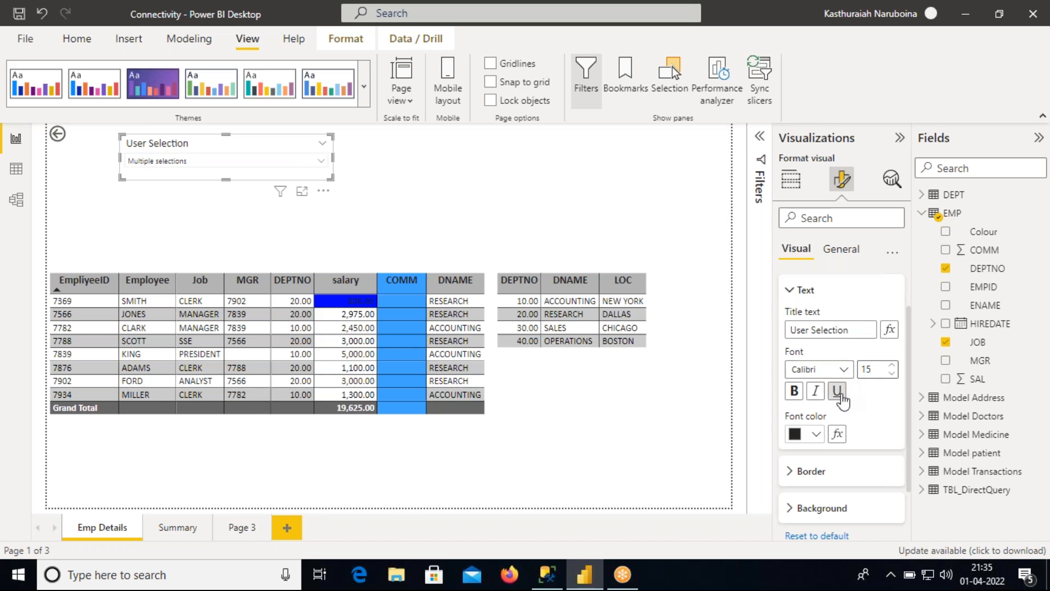
{"action": "left_click", "coordinate": [795, 391]}
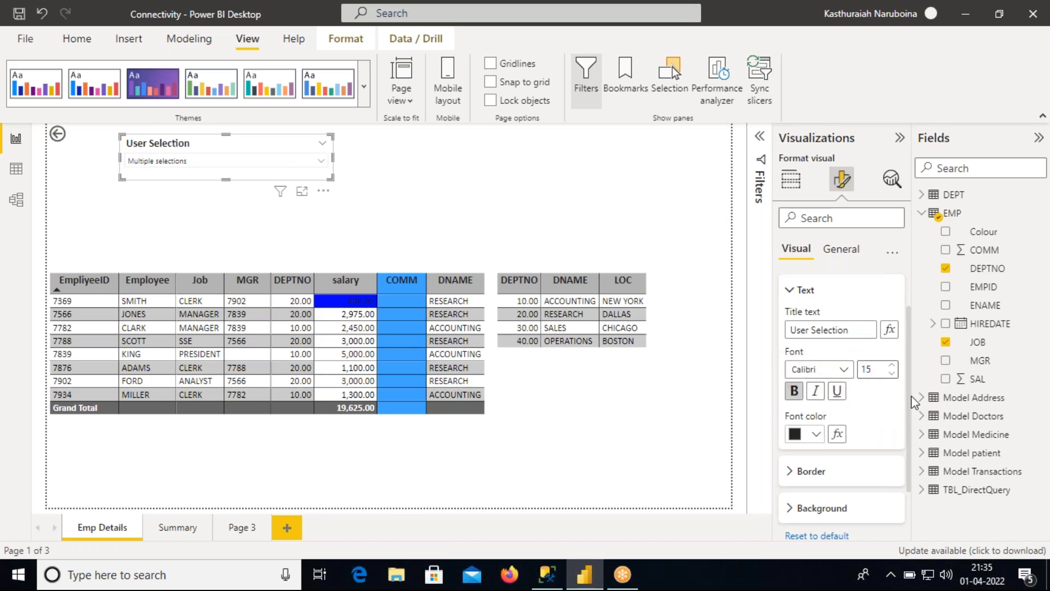
{"action": "scroll", "coordinate": [910, 416], "scroll_direction": "down", "scroll_amount": 2}
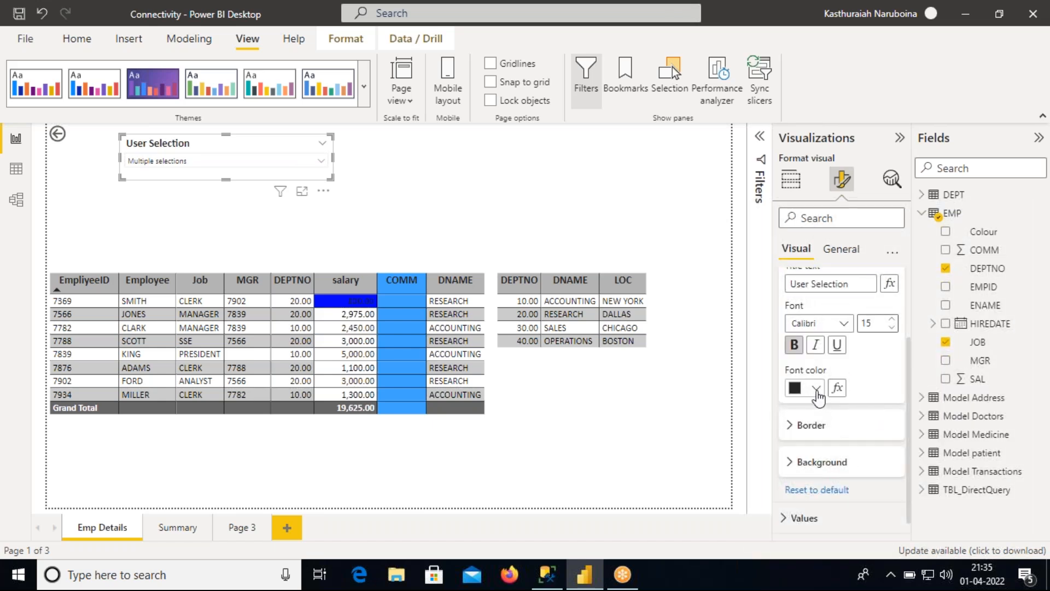
{"action": "left_click", "coordinate": [816, 389]}
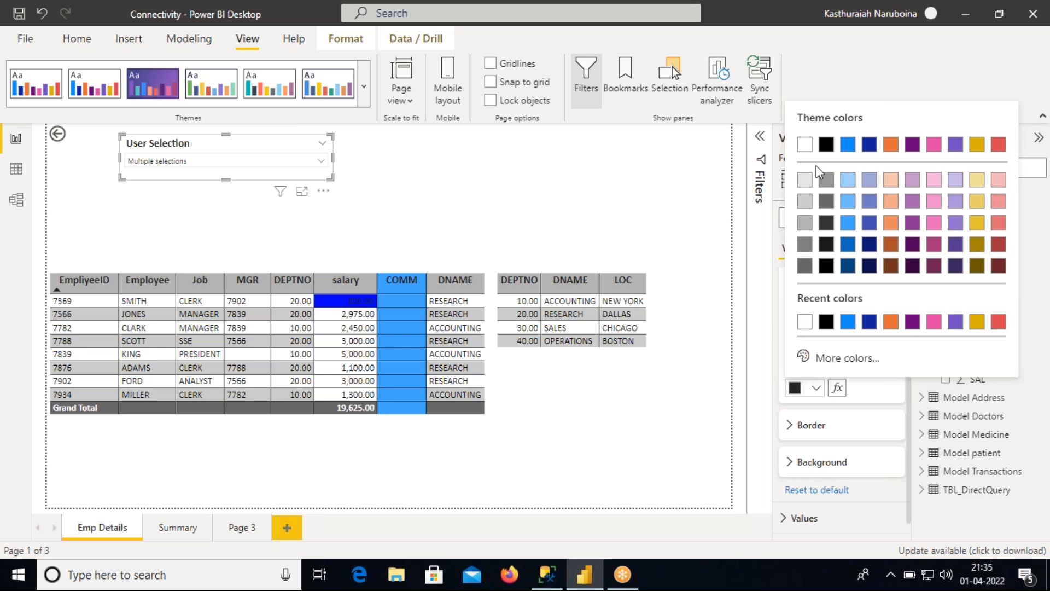
{"action": "left_click", "coordinate": [805, 145]}
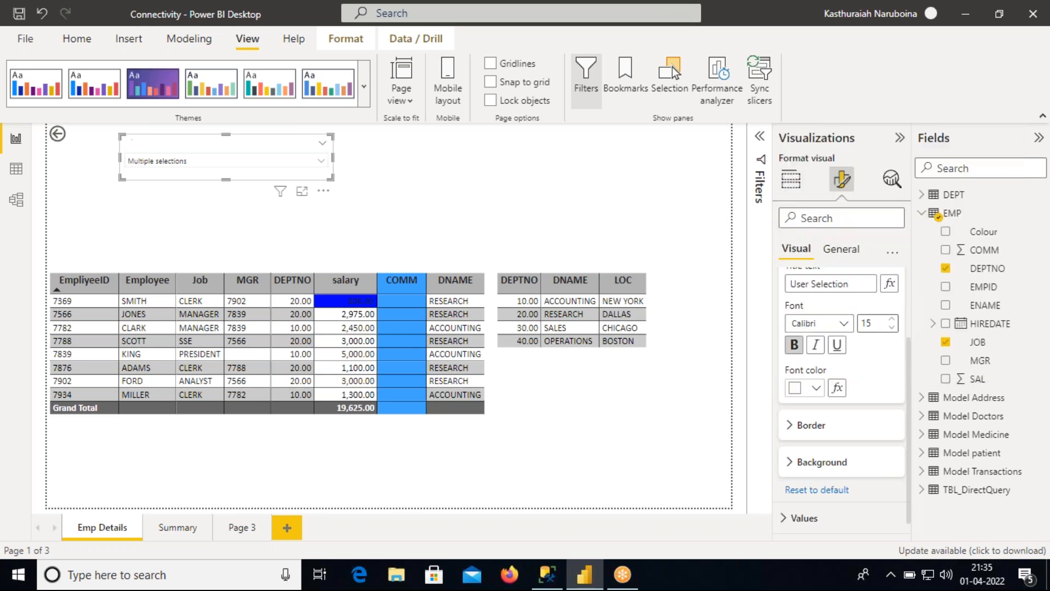
Step: Give the slicer header a dark navy blue background color
{"action": "left_click", "coordinate": [799, 461]}
{"action": "left_click_drag", "start_coordinate": [905, 405], "coordinate": [908, 442]}
{"action": "left_click", "coordinate": [817, 437]}
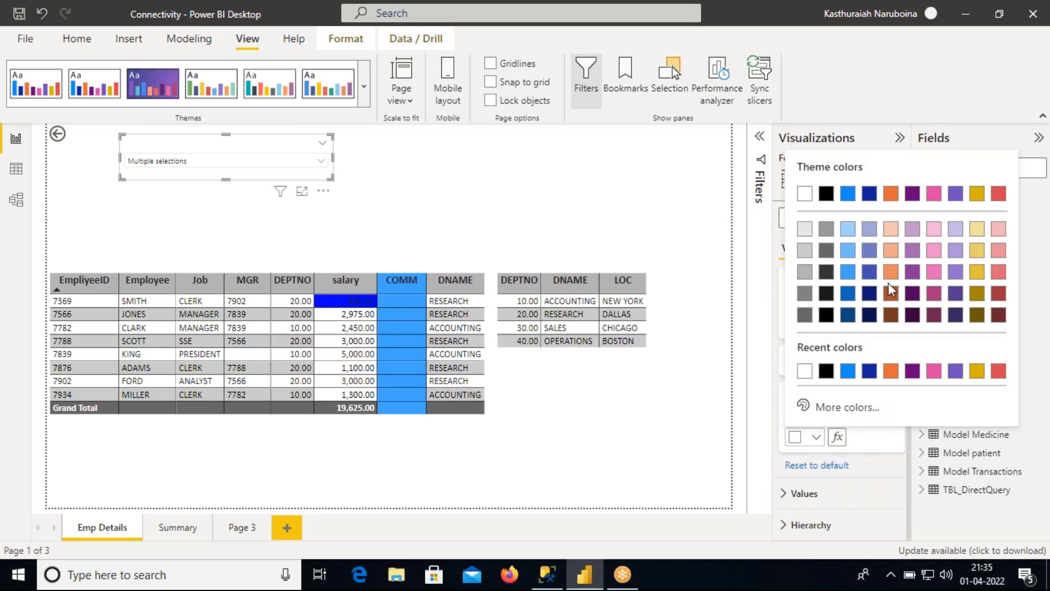
{"action": "left_click", "coordinate": [869, 295]}
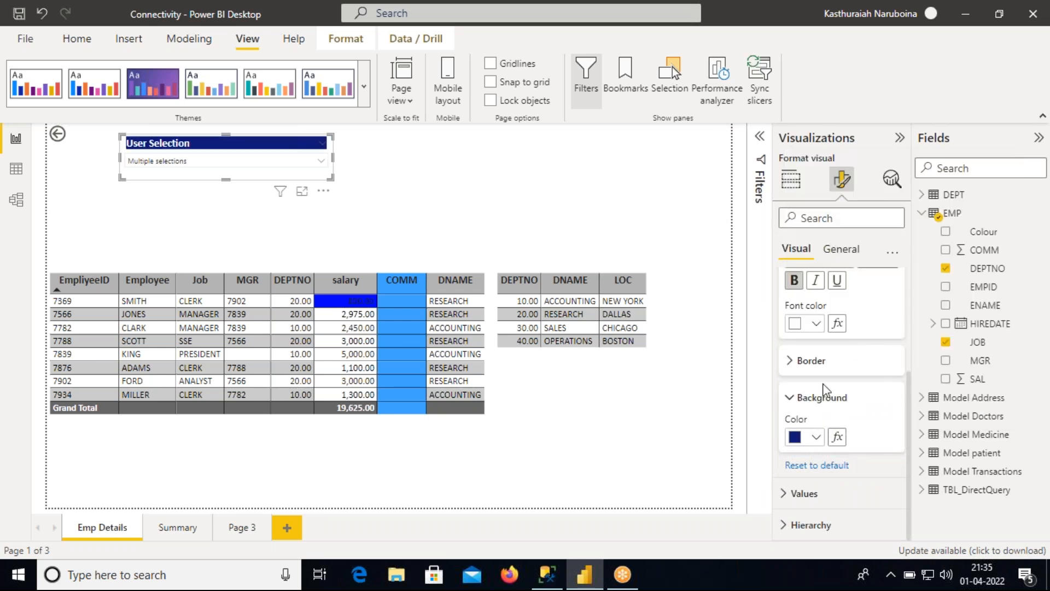
Step: Set the slicer header's border position to Bottom only
{"action": "left_click_drag", "start_coordinate": [908, 416], "coordinate": [908, 372]}
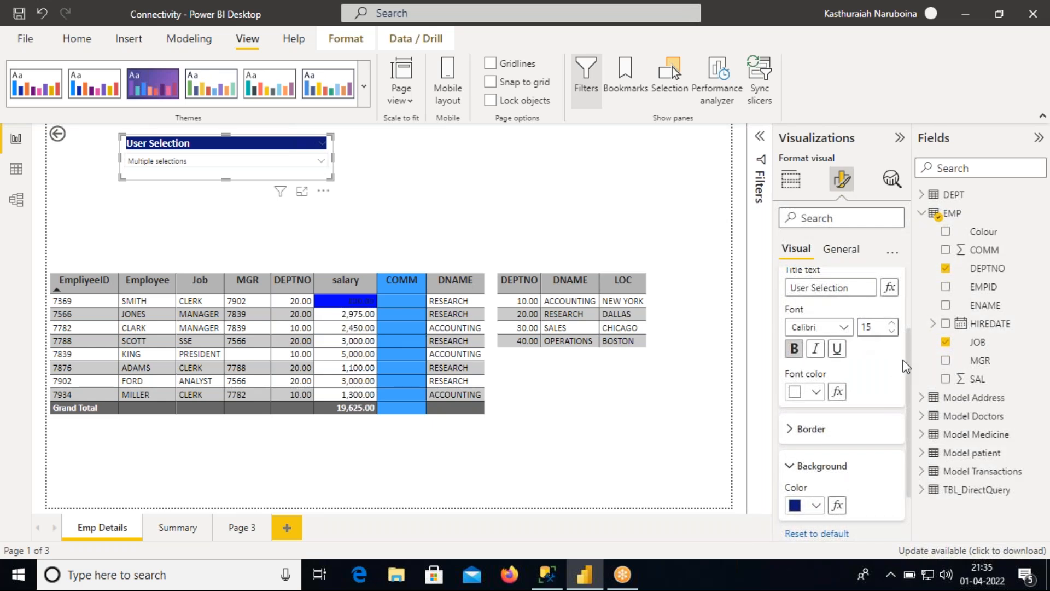
{"action": "left_click_drag", "start_coordinate": [909, 364], "coordinate": [826, 416]}
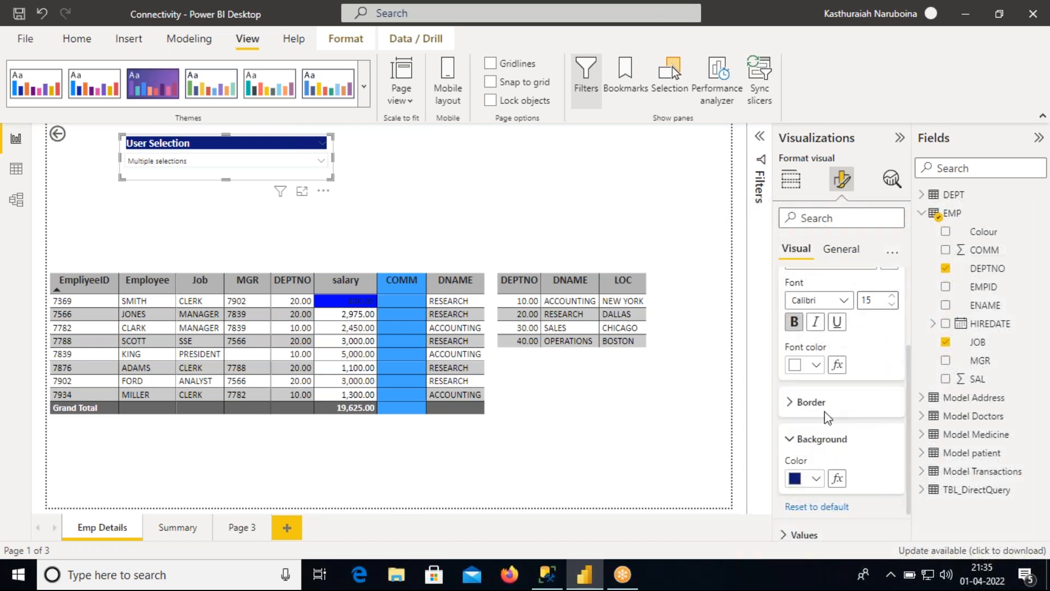
{"action": "left_click", "coordinate": [819, 411]}
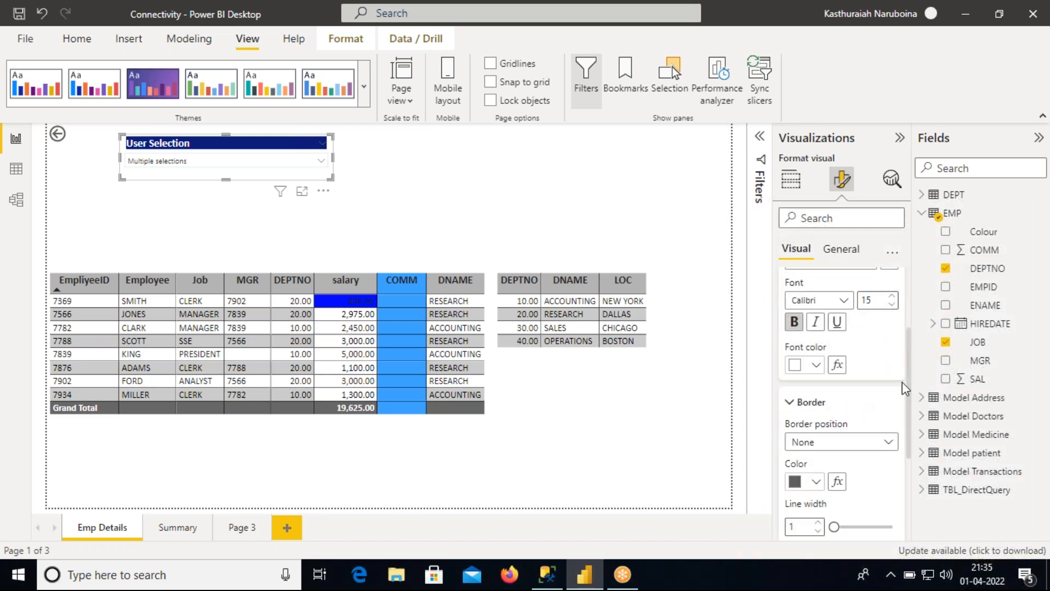
{"action": "scroll", "coordinate": [910, 372], "scroll_direction": "down", "scroll_amount": 3}
{"action": "left_click", "coordinate": [831, 362]}
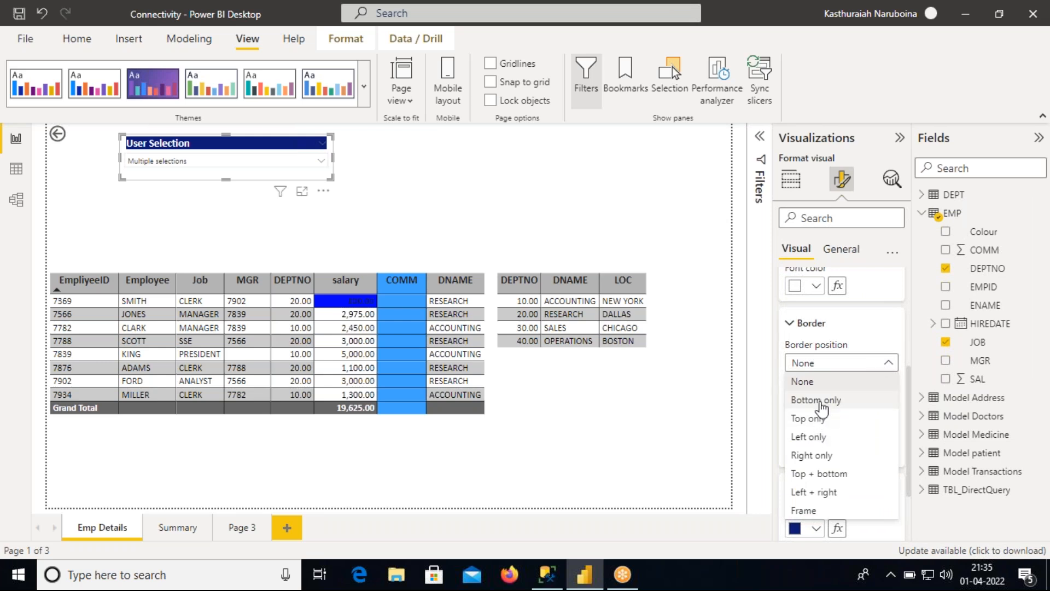
{"action": "left_click", "coordinate": [889, 364]}
{"action": "key", "text": "Down"}
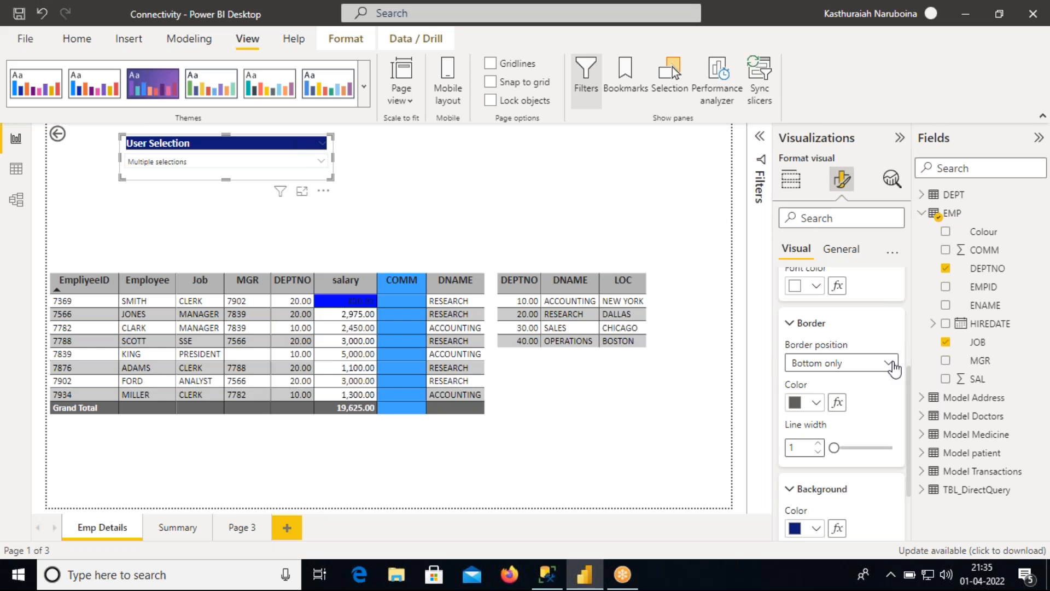
{"action": "left_click", "coordinate": [894, 368]}
{"action": "left_click", "coordinate": [888, 365]}
Step: Review the slicer header's text, border and background settings, and collapse all three groups
{"action": "left_click_drag", "start_coordinate": [910, 424], "coordinate": [912, 347]}
{"action": "left_click_drag", "start_coordinate": [876, 378], "coordinate": [857, 383]}
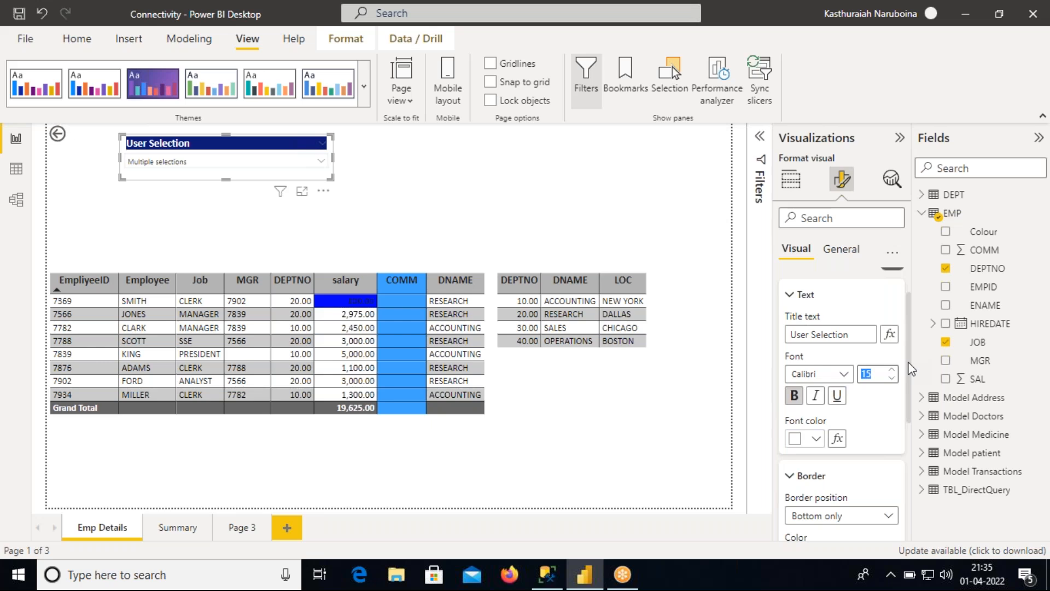
{"action": "left_click", "coordinate": [908, 345]}
{"action": "left_click", "coordinate": [798, 296]}
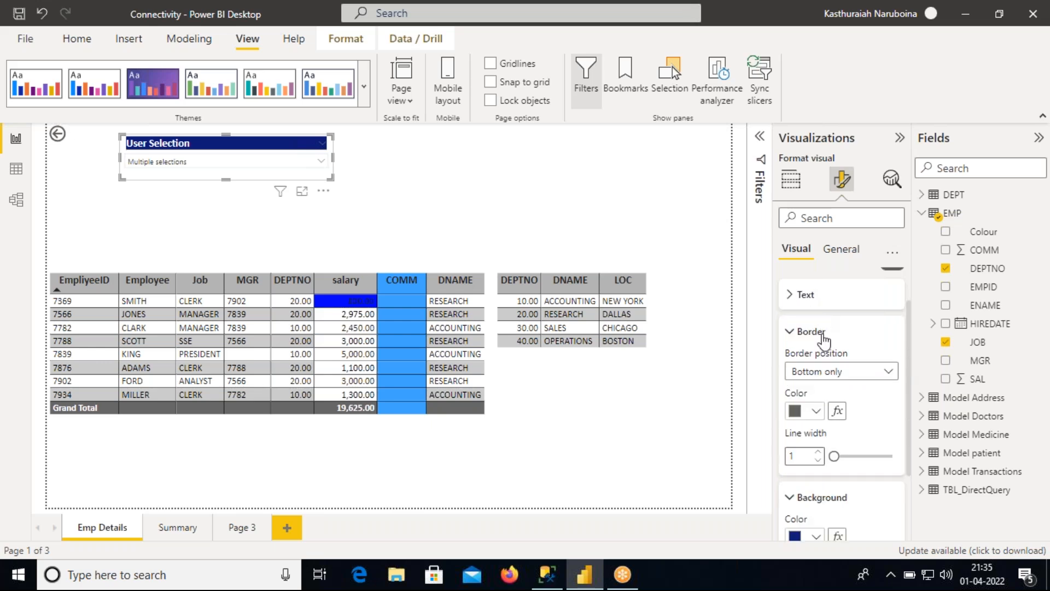
{"action": "left_click_drag", "start_coordinate": [910, 370], "coordinate": [909, 469]}
{"action": "left_click_drag", "start_coordinate": [909, 424], "coordinate": [902, 320]}
{"action": "left_click", "coordinate": [789, 351]}
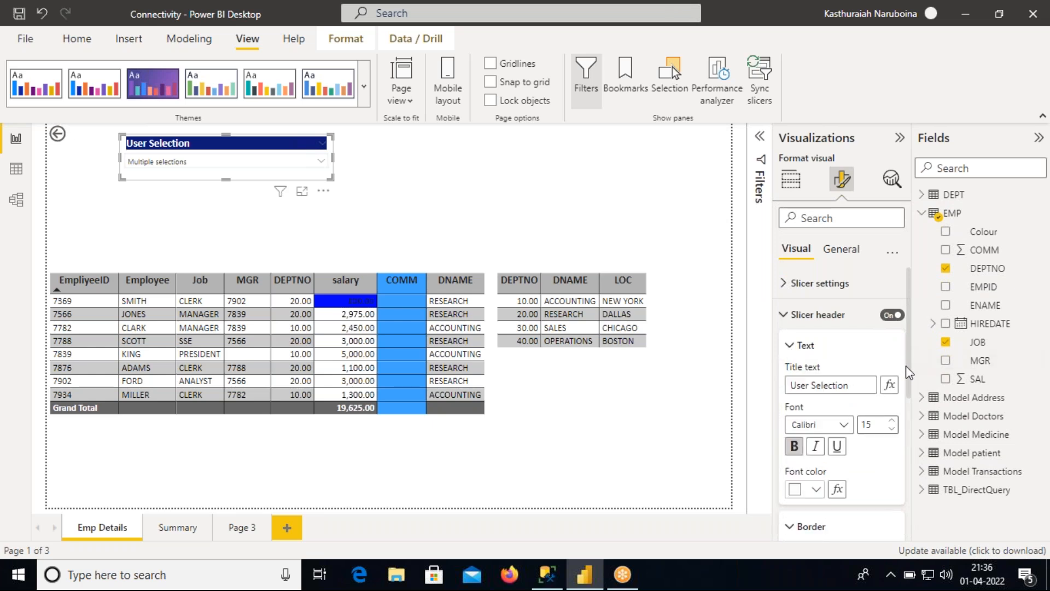
{"action": "mouse_move", "coordinate": [905, 355]}
{"action": "left_mouse_down"}
{"action": "mouse_move", "coordinate": [908, 466]}
{"action": "mouse_move", "coordinate": [913, 347]}
{"action": "left_mouse_up"}
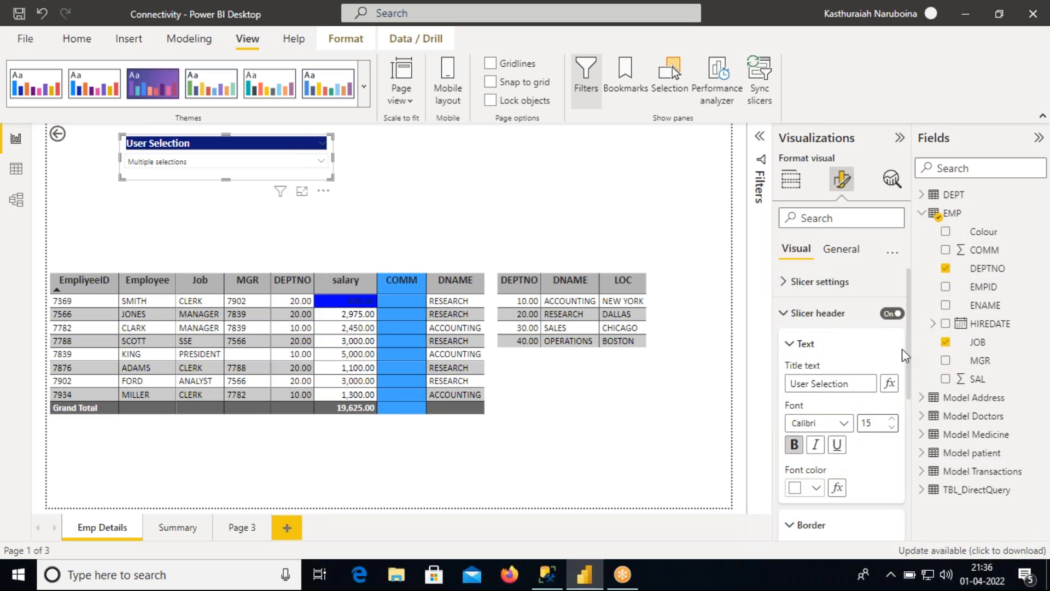
{"action": "left_click_drag", "start_coordinate": [909, 343], "coordinate": [907, 356]}
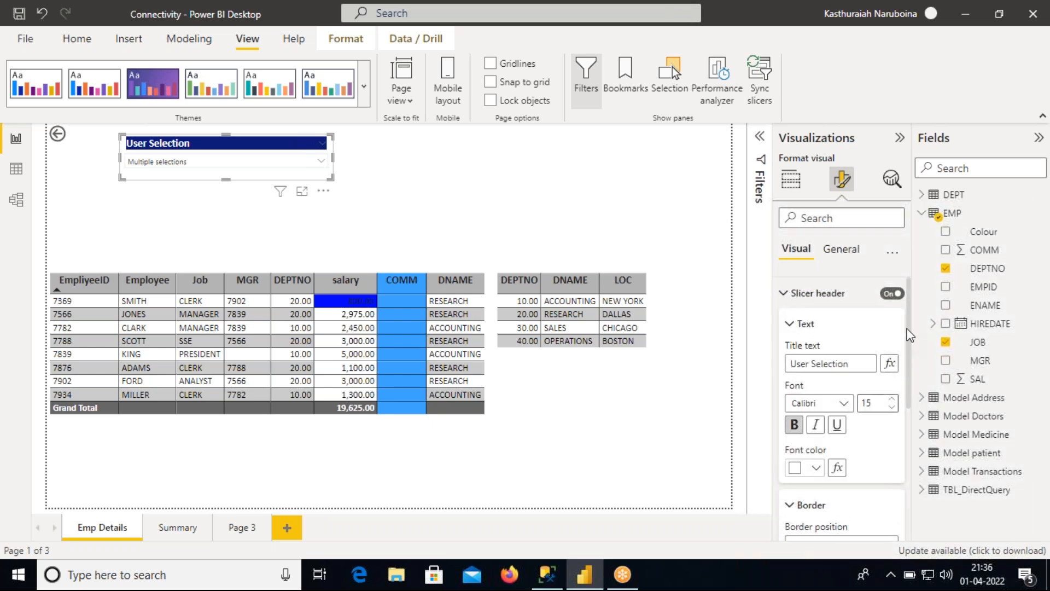
{"action": "scroll", "coordinate": [908, 335], "scroll_direction": "down", "scroll_amount": 2}
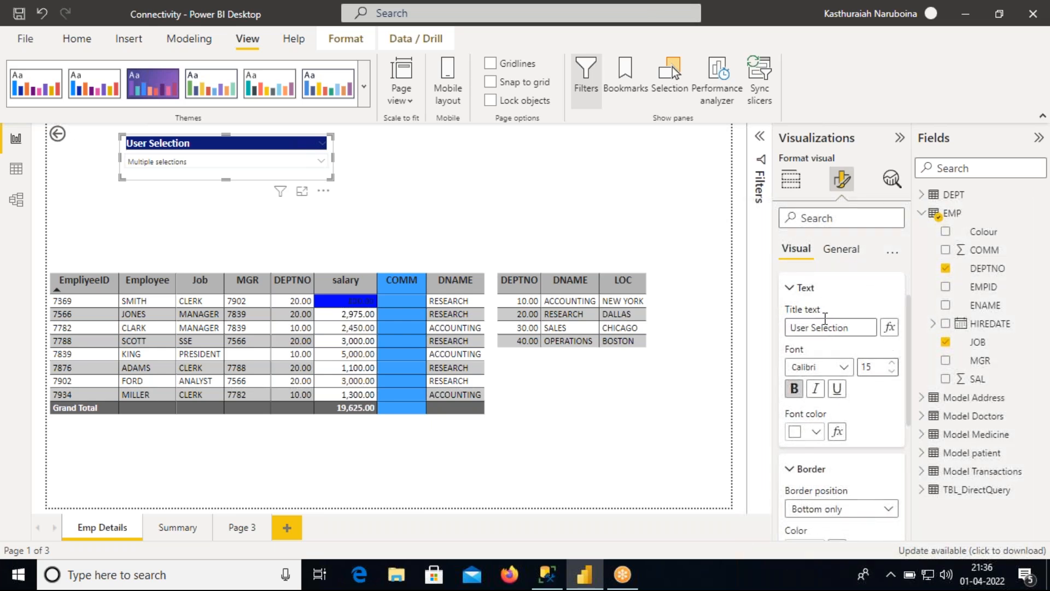
{"action": "left_click_drag", "start_coordinate": [908, 338], "coordinate": [908, 432]}
{"action": "scroll", "coordinate": [850, 327], "scroll_direction": "up", "scroll_amount": 10}
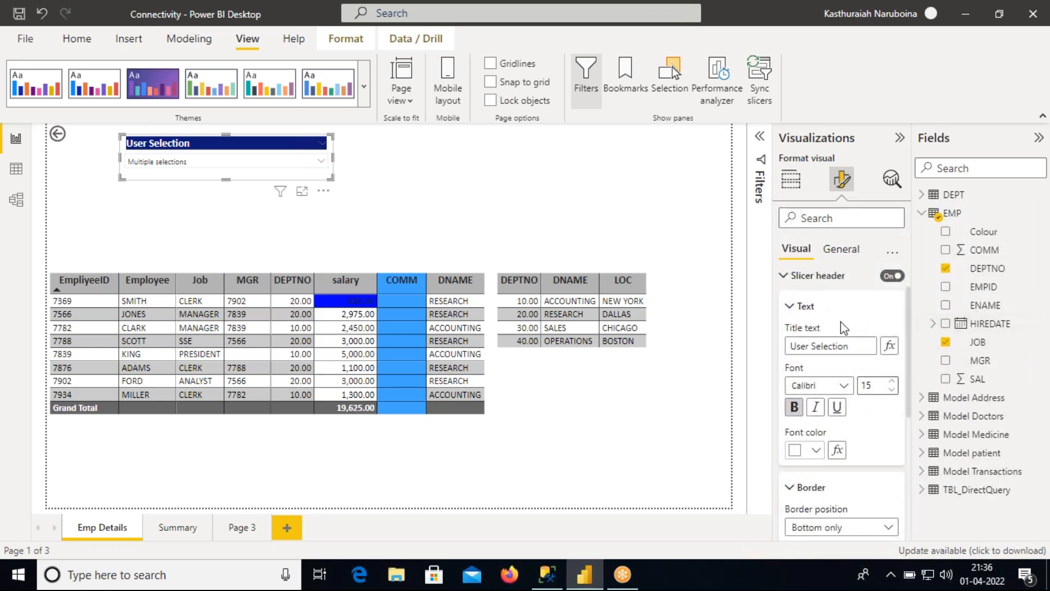
{"action": "left_click", "coordinate": [804, 307]}
{"action": "left_click", "coordinate": [794, 350]}
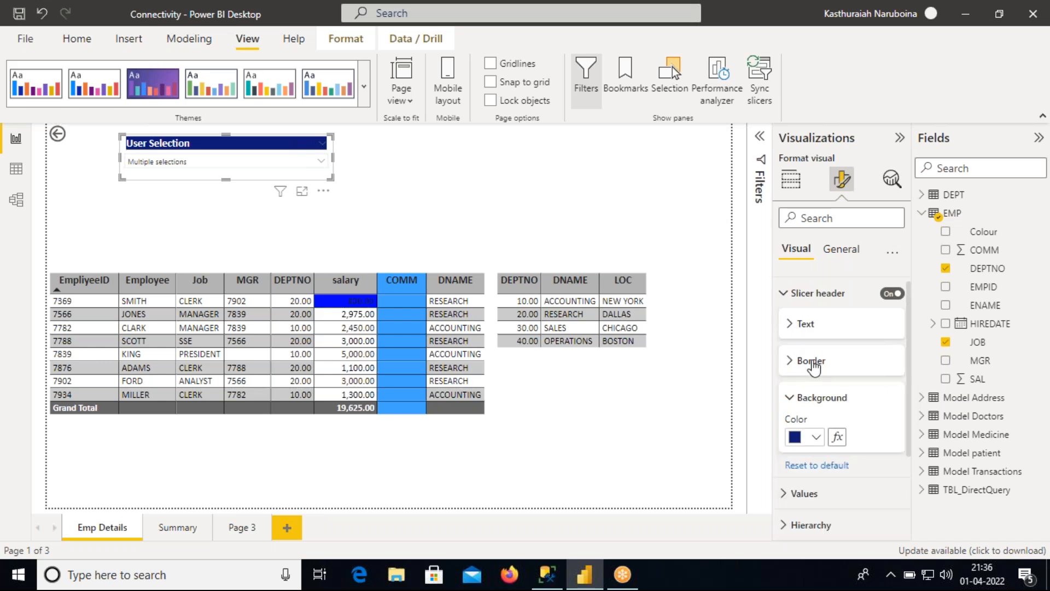
{"action": "left_click", "coordinate": [790, 399]}
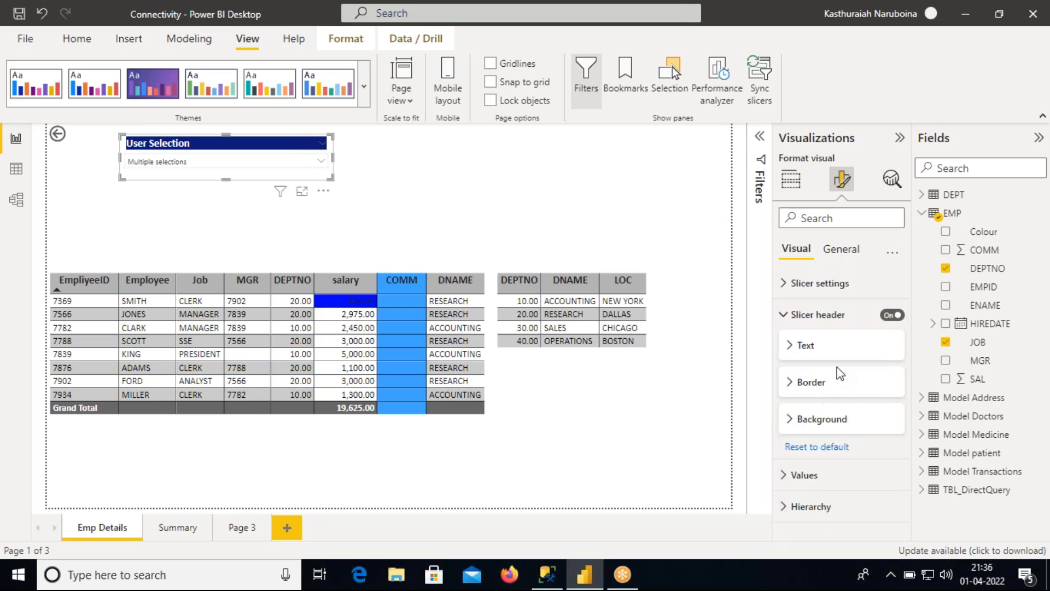
Step: Check the slicer's list of values, and set the values' font to Calibri at size 14
{"action": "left_click", "coordinate": [319, 164]}
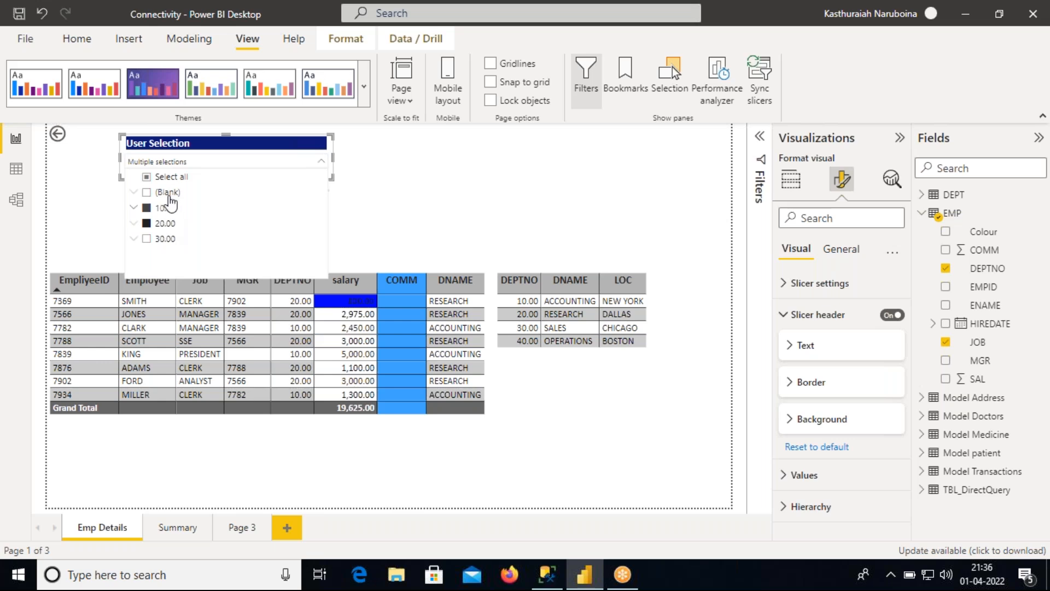
{"action": "left_click", "coordinate": [782, 479]}
{"action": "scroll", "coordinate": [905, 404], "scroll_direction": "down", "scroll_amount": 5}
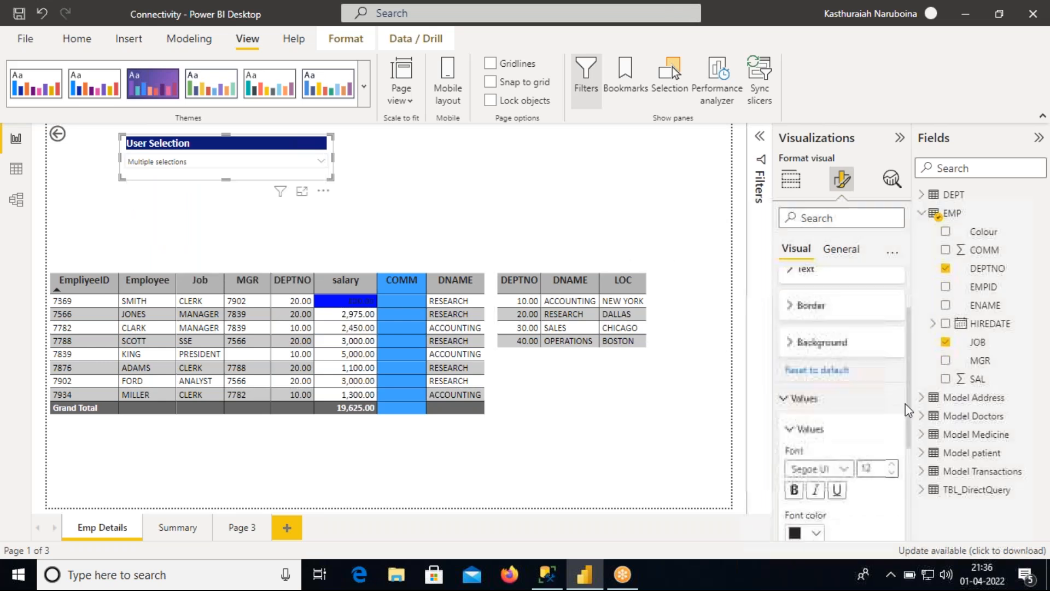
{"action": "left_click", "coordinate": [839, 352]}
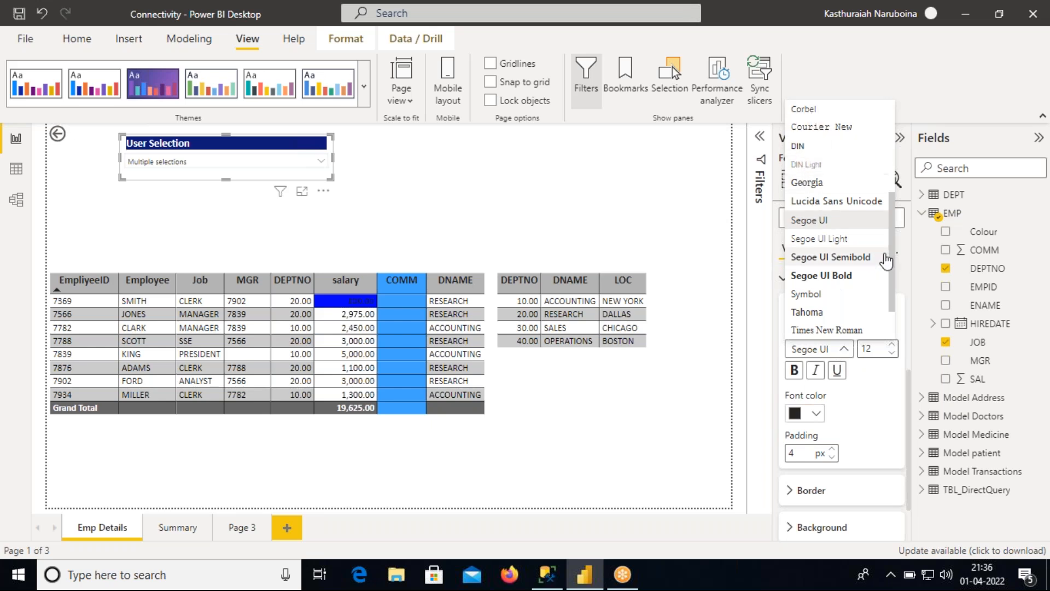
{"action": "left_click_drag", "start_coordinate": [892, 234], "coordinate": [892, 153]}
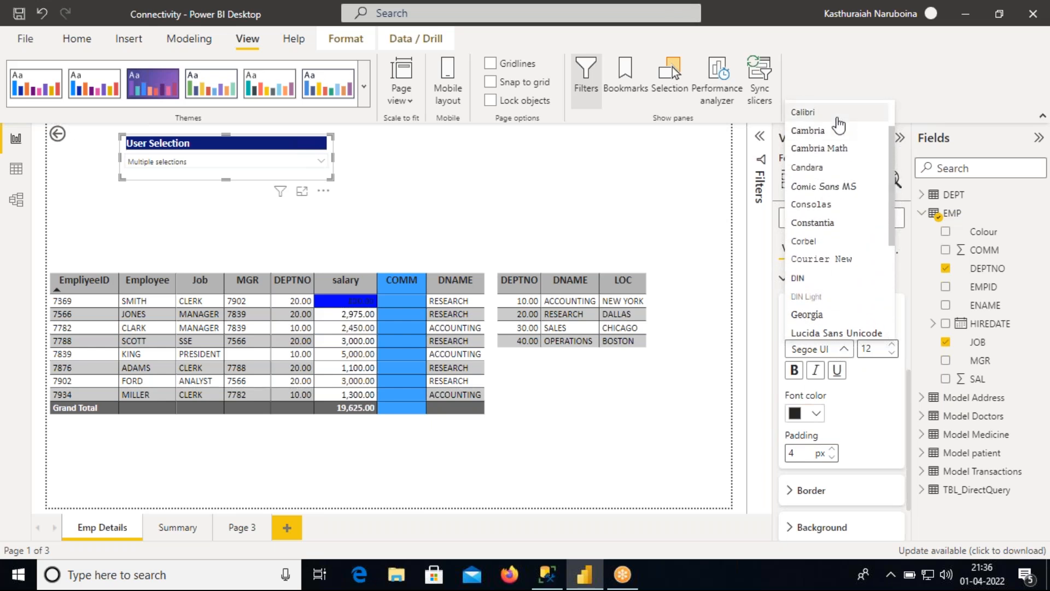
{"action": "left_click", "coordinate": [810, 112]}
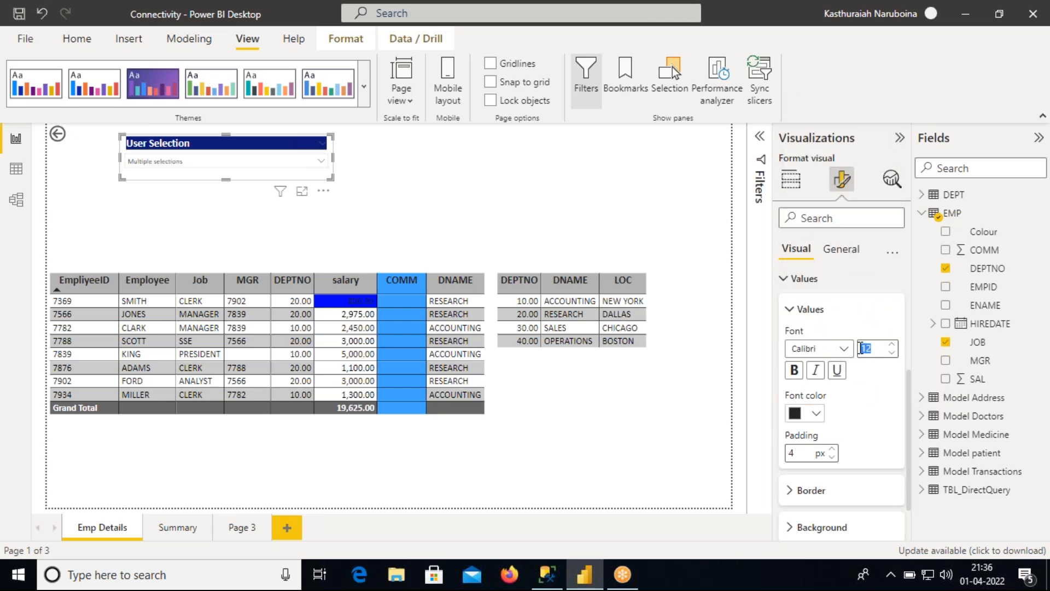
{"action": "type", "text": "14"}
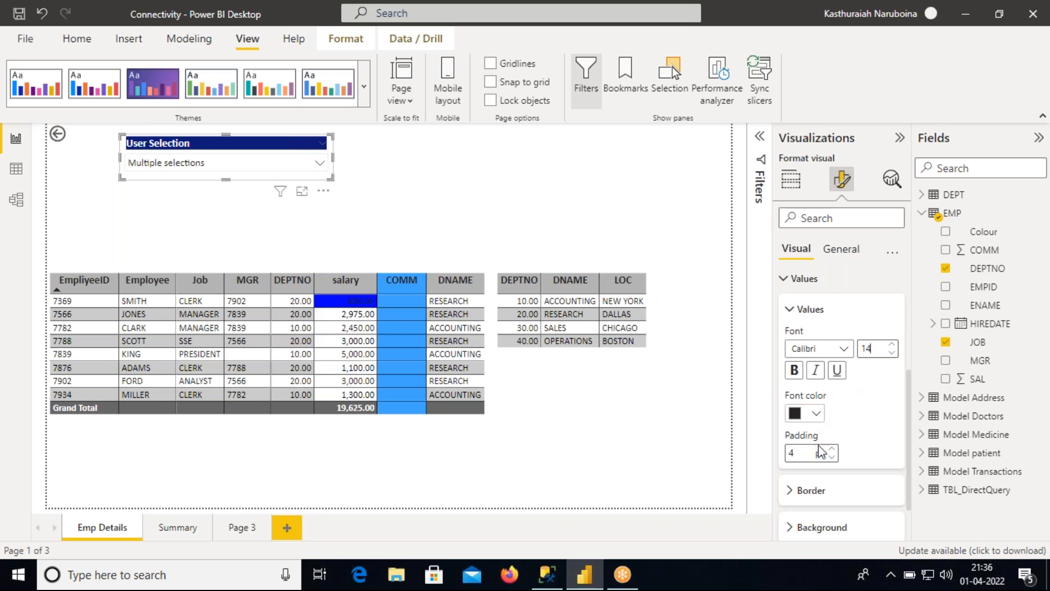
Step: Give the slicer values a medium blue background color
{"action": "scroll", "coordinate": [910, 422], "scroll_direction": "down", "scroll_amount": 1}
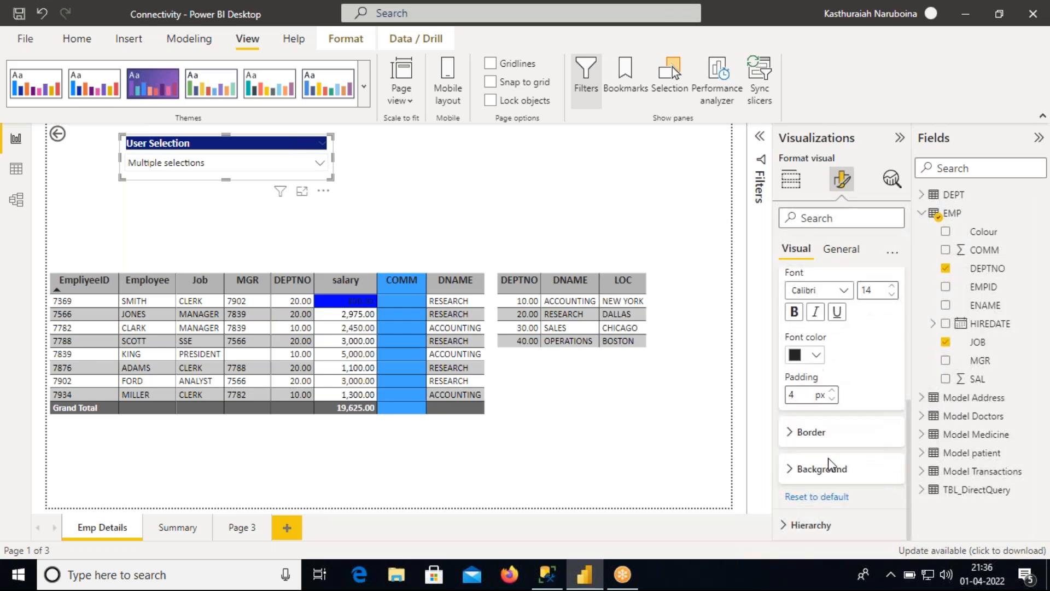
{"action": "left_click", "coordinate": [823, 469]}
{"action": "left_click", "coordinate": [810, 510]}
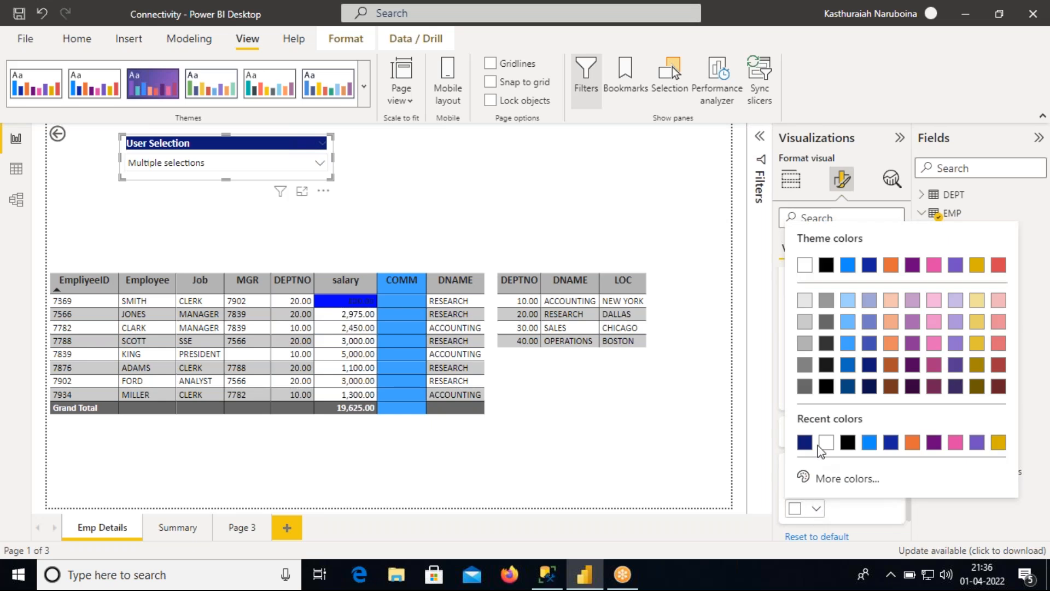
{"action": "left_click", "coordinate": [870, 344]}
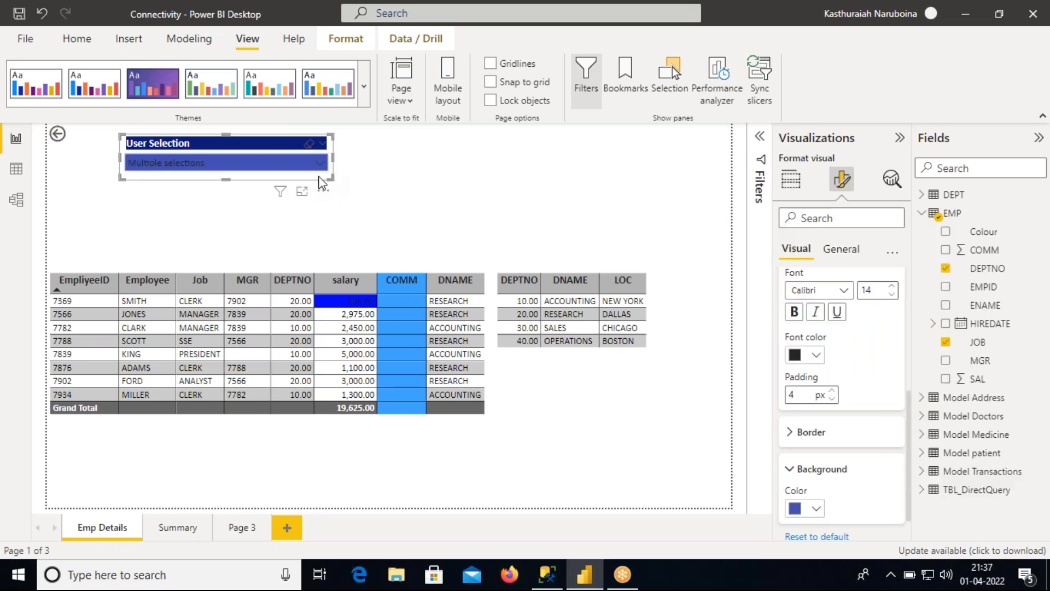
Step: Try different department selections in the slicer, leave only (Blank) selected, and close the list
{"action": "left_click", "coordinate": [326, 162]}
{"action": "left_click", "coordinate": [149, 217]}
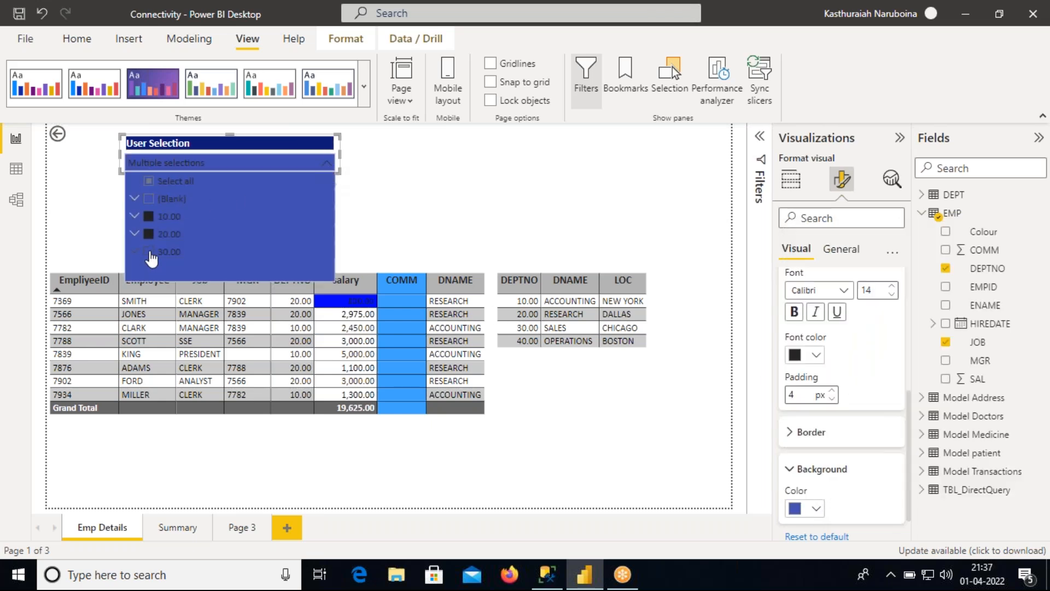
{"action": "left_click", "coordinate": [149, 251]}
{"action": "left_click", "coordinate": [149, 217]}
{"action": "left_click", "coordinate": [149, 198]}
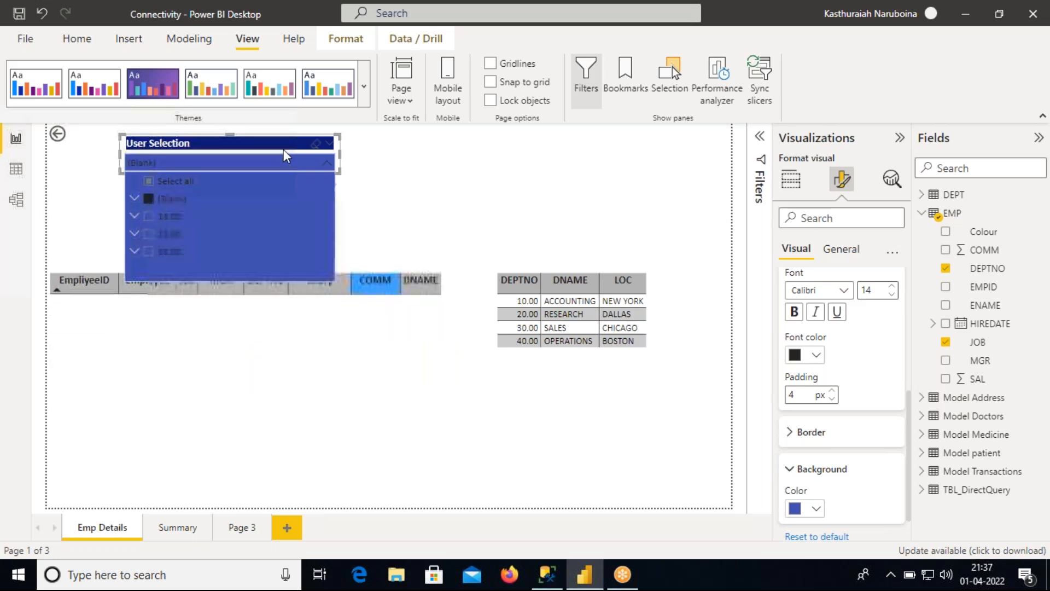
{"action": "left_click", "coordinate": [284, 148]}
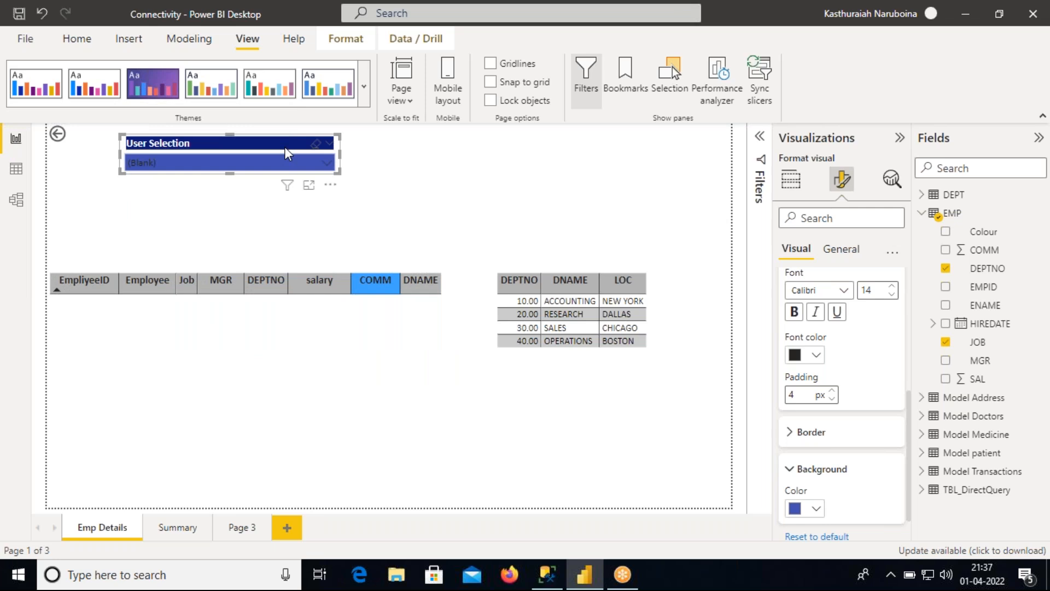
Step: Narrow the slicer on the page, and return to its field setup for building the visual
{"action": "left_click_drag", "start_coordinate": [340, 173], "coordinate": [302, 175]}
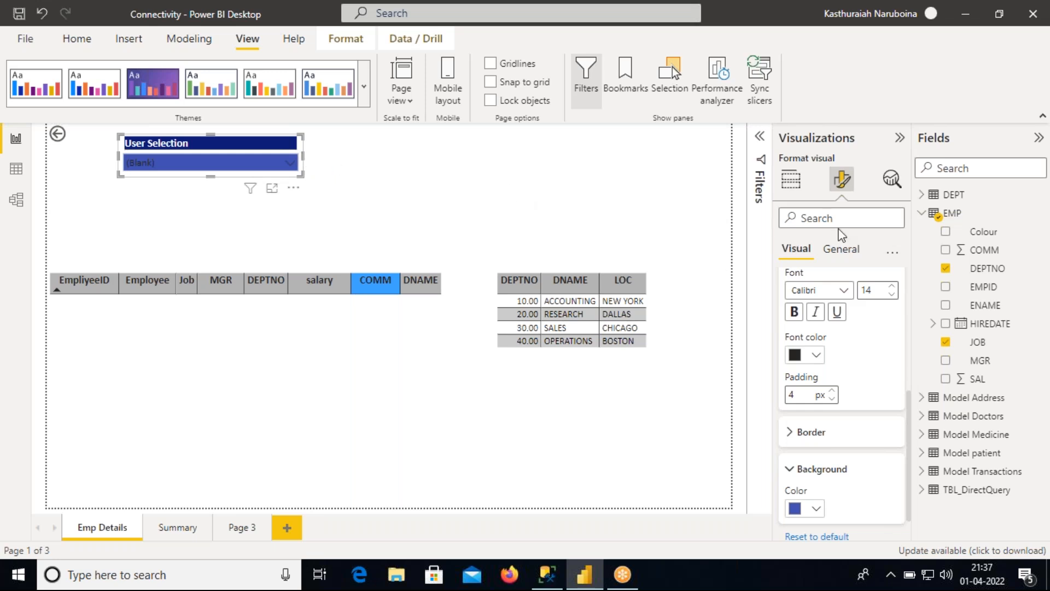
{"action": "left_click", "coordinate": [795, 188]}
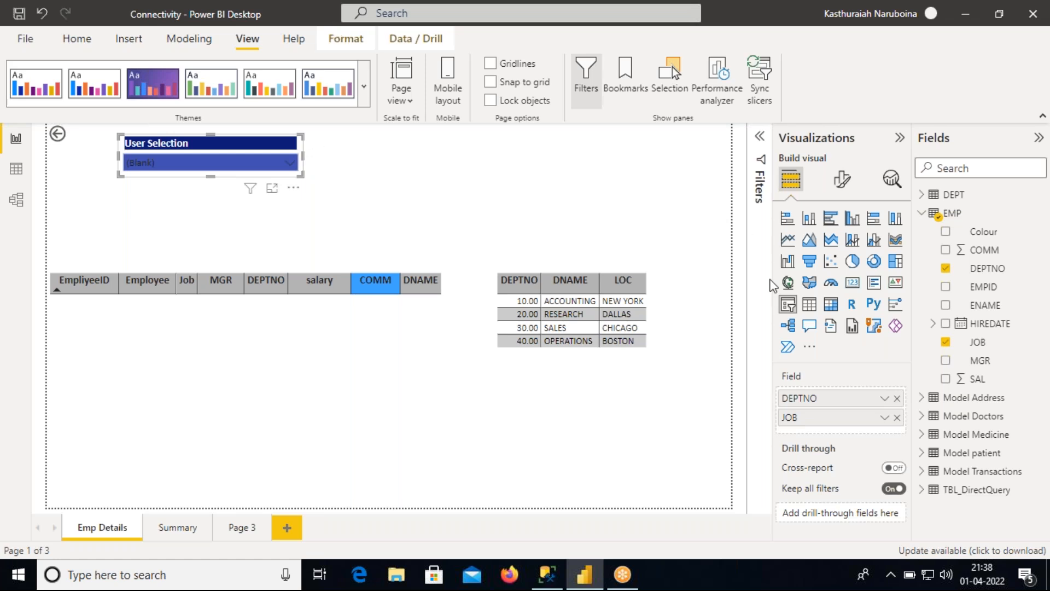
{"action": "left_click", "coordinate": [808, 348]}
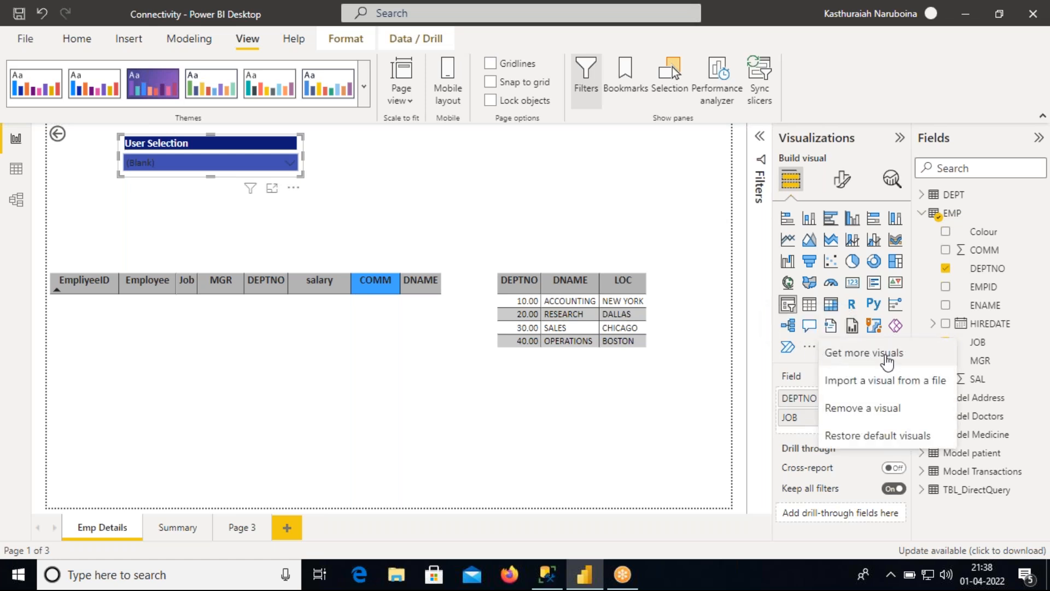
{"action": "left_click", "coordinate": [862, 355]}
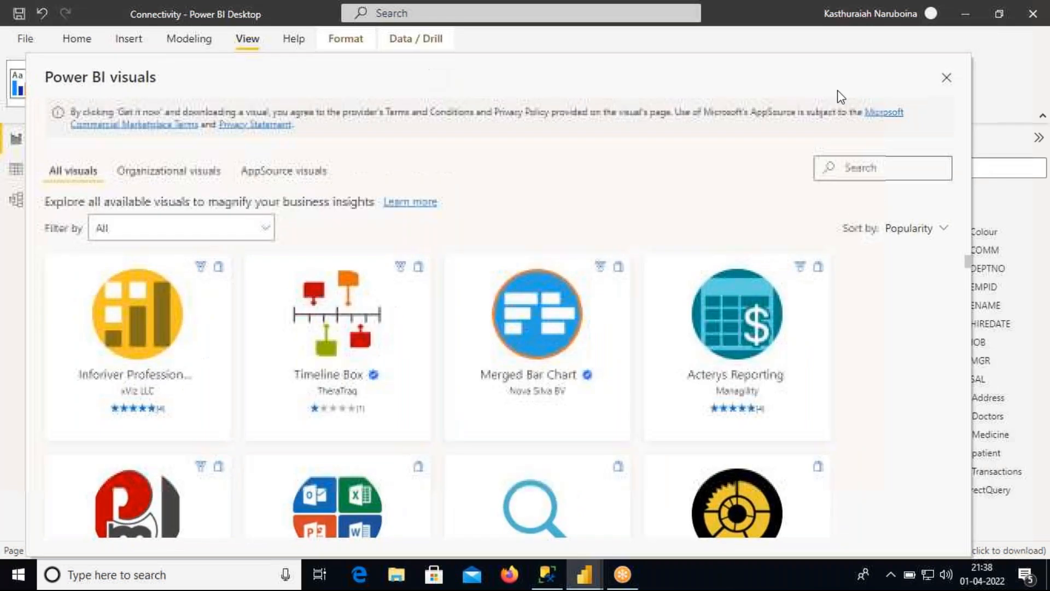
{"action": "left_click", "coordinate": [947, 80]}
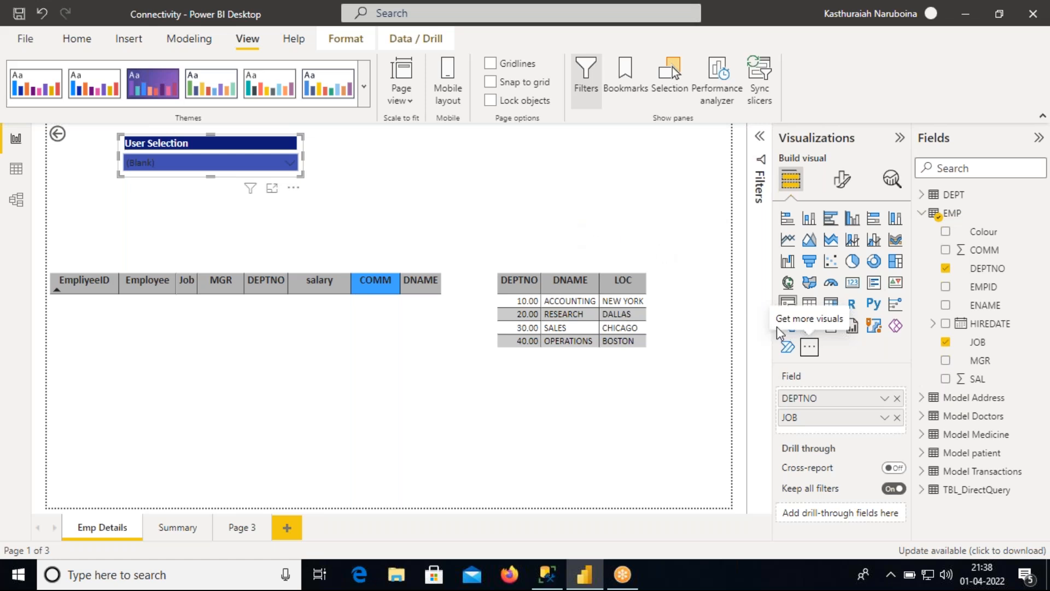
Step: Search the Power BI visuals marketplace for "slicer" and import the Chiclet Slicer into the report
{"action": "left_click", "coordinate": [810, 351]}
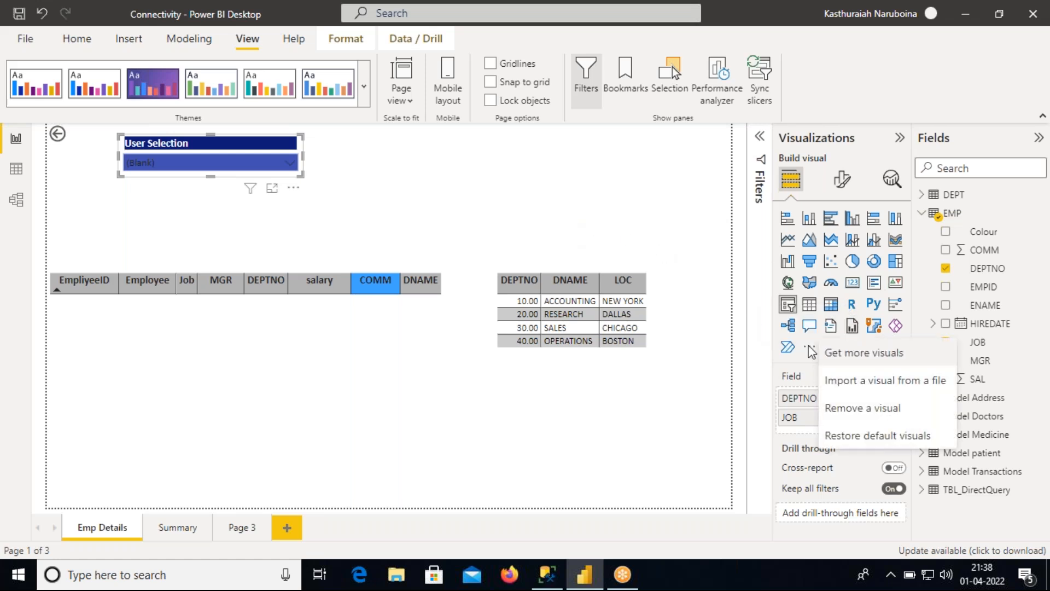
{"action": "left_click", "coordinate": [850, 354]}
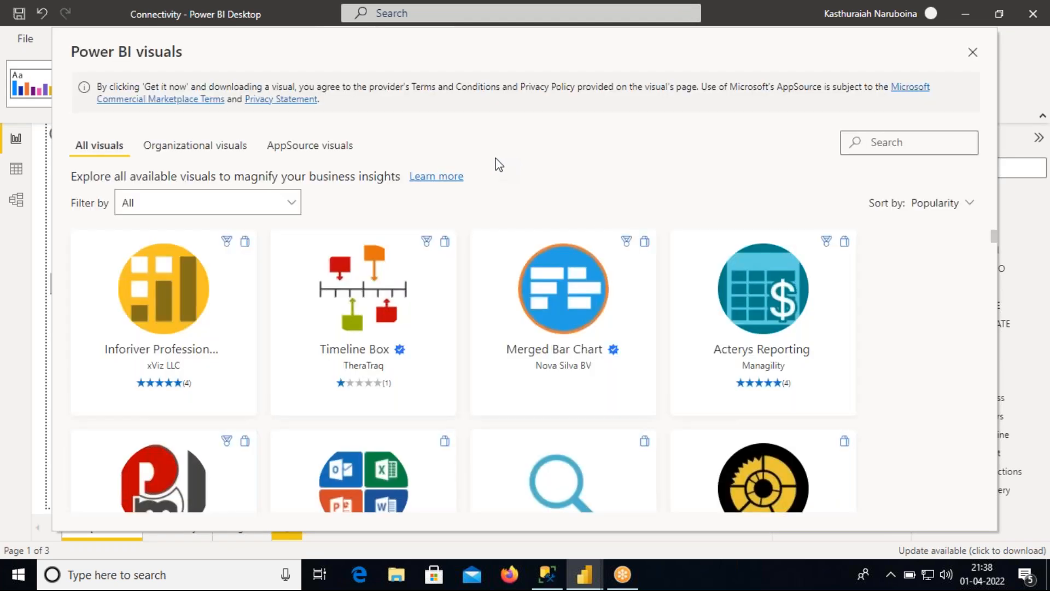
{"action": "left_click", "coordinate": [899, 140]}
{"action": "type", "text": "slicer"}
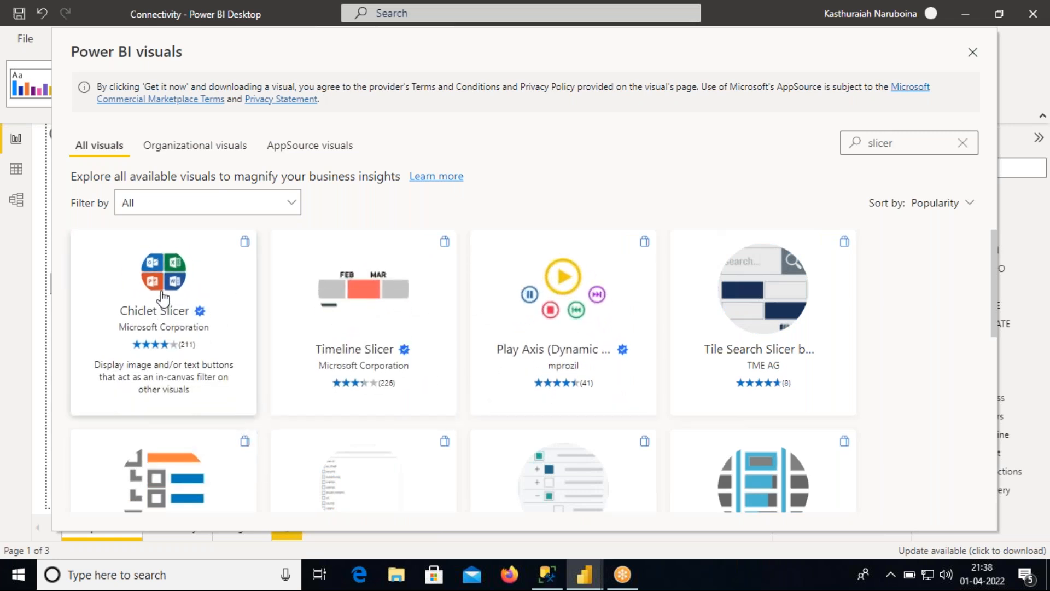
{"action": "left_click", "coordinate": [168, 310]}
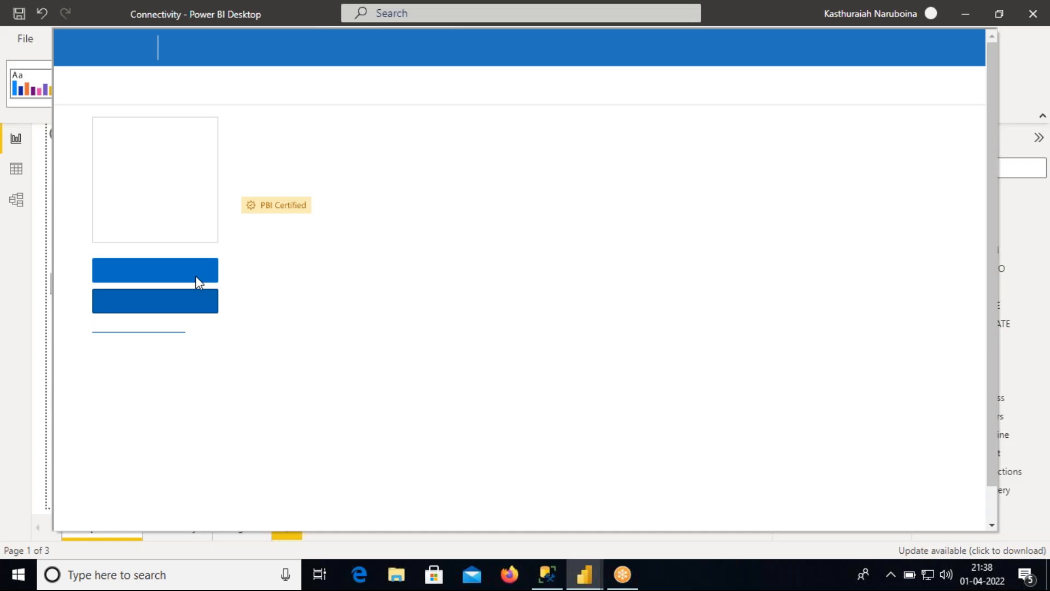
{"action": "left_click", "coordinate": [169, 225]}
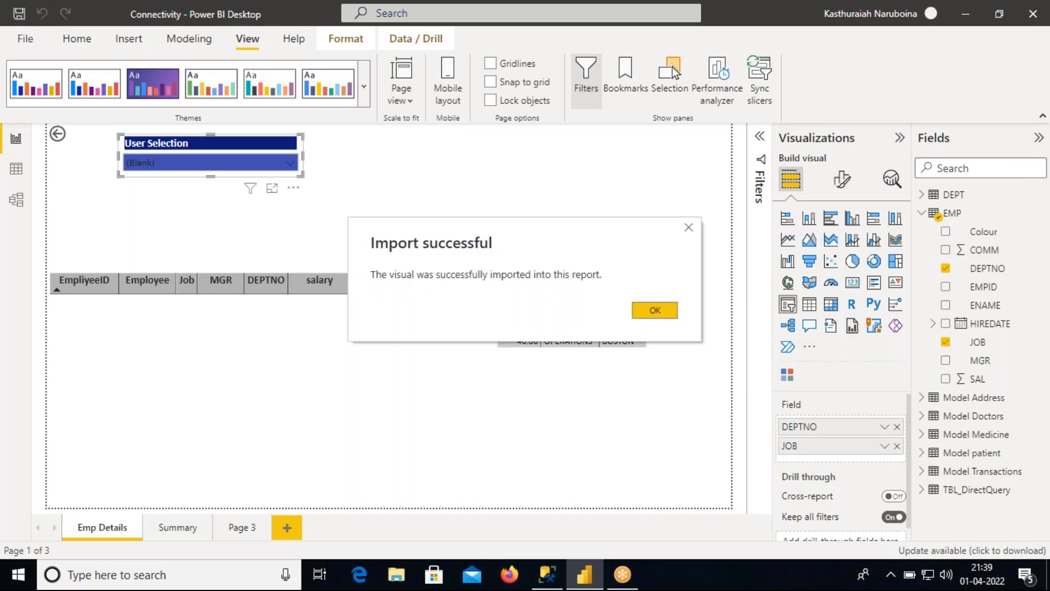
{"action": "left_click", "coordinate": [645, 311]}
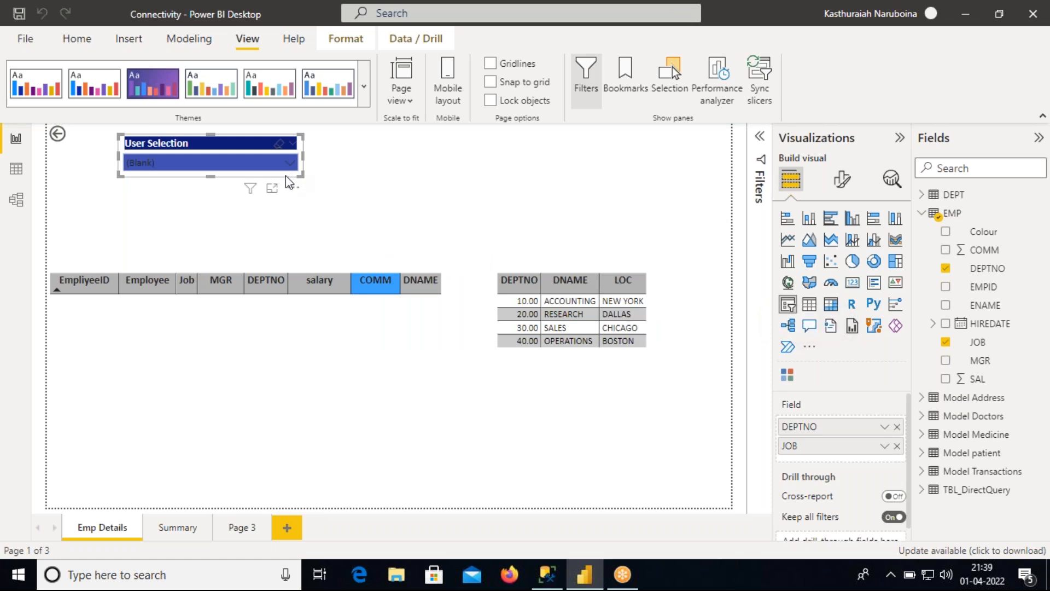
Step: Delete the User Selection slicer, and place a narrowed Chiclet Slicer visual above the employee table
{"action": "key", "text": "Delete"}
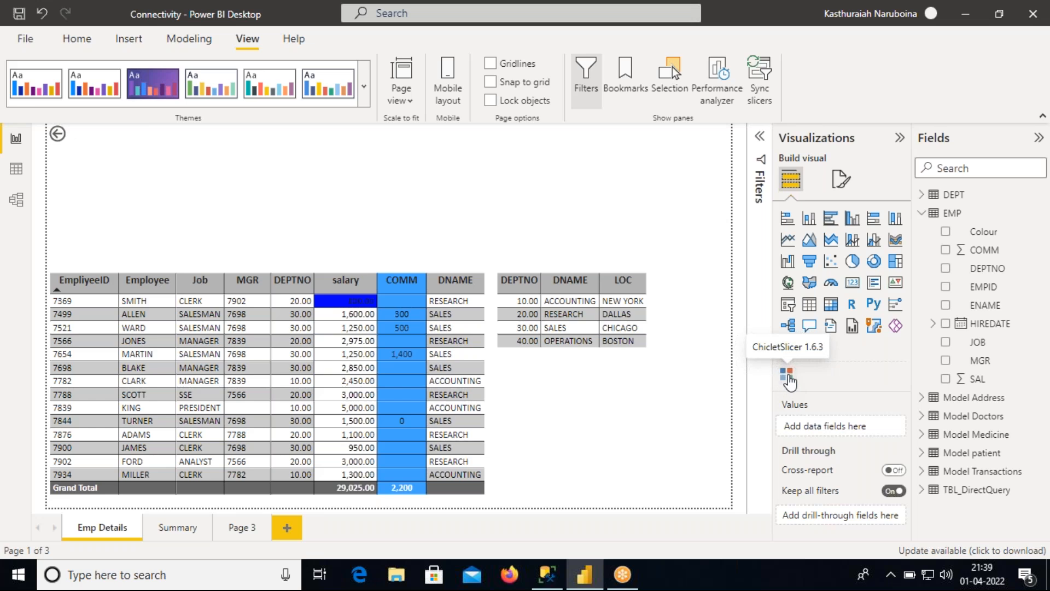
{"action": "left_click", "coordinate": [787, 380]}
{"action": "left_click_drag", "start_coordinate": [344, 206], "coordinate": [415, 183]}
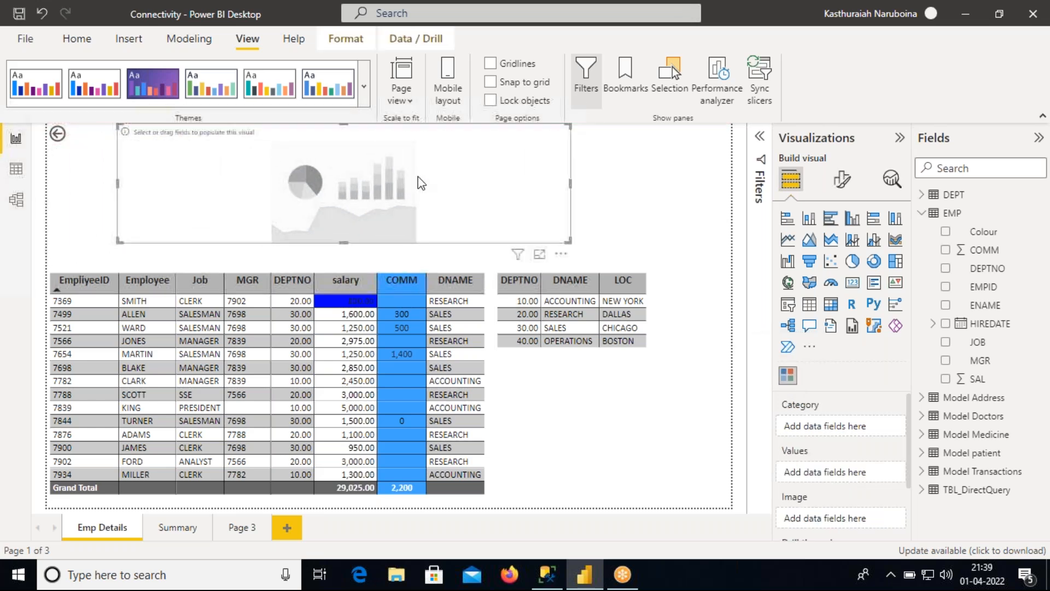
{"action": "left_click_drag", "start_coordinate": [571, 184], "coordinate": [388, 164]}
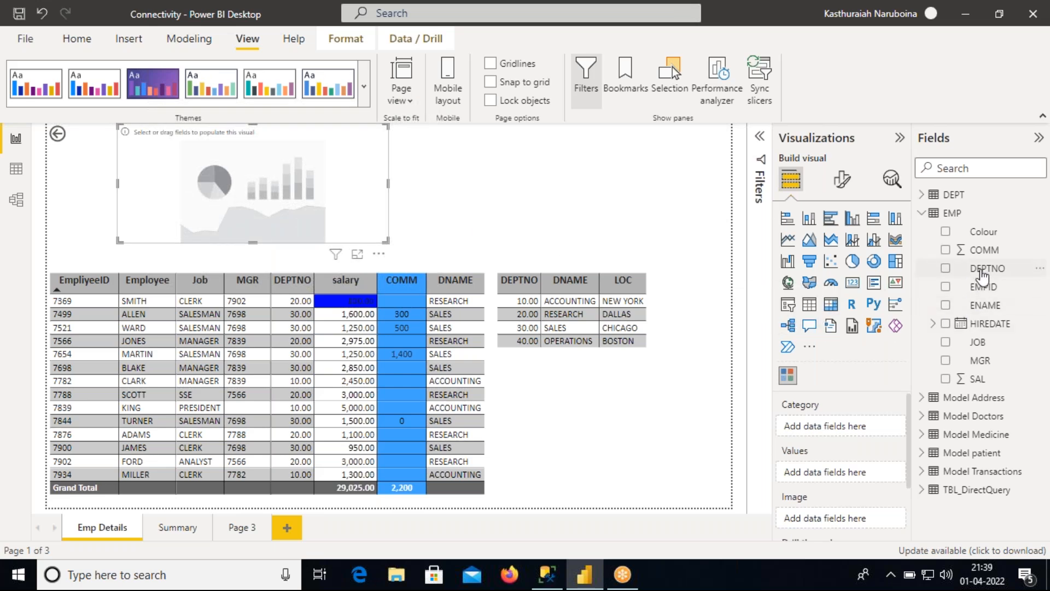
Step: Add DEPTNO from the EMP table as the Chiclet Slicer's category, and shorten the visual to fit its single row of buttons
{"action": "left_click_drag", "start_coordinate": [983, 276], "coordinate": [944, 274]}
{"action": "left_click", "coordinate": [946, 268]}
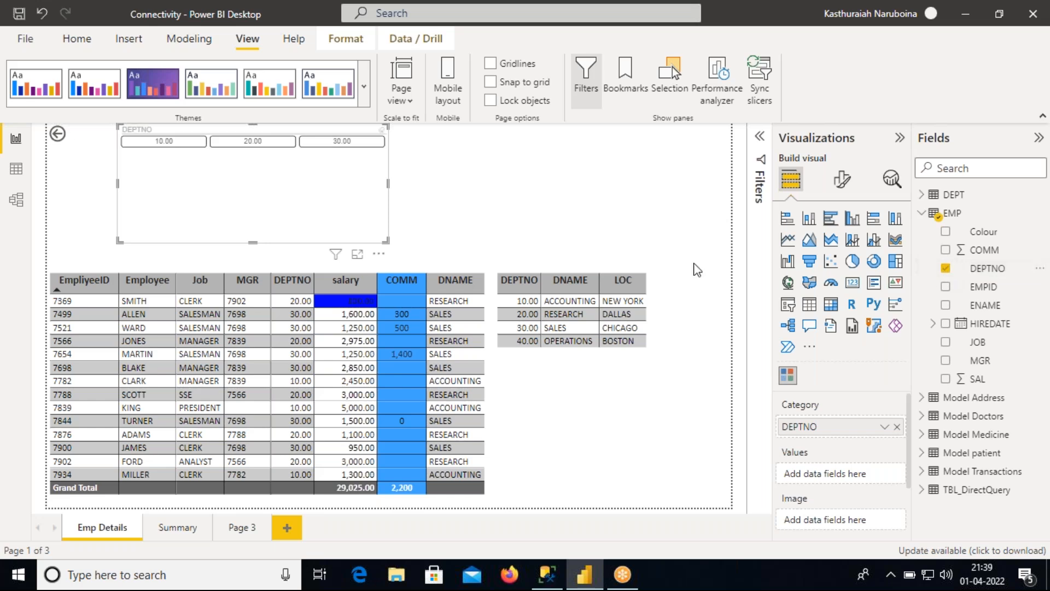
{"action": "left_click_drag", "start_coordinate": [252, 242], "coordinate": [253, 153]}
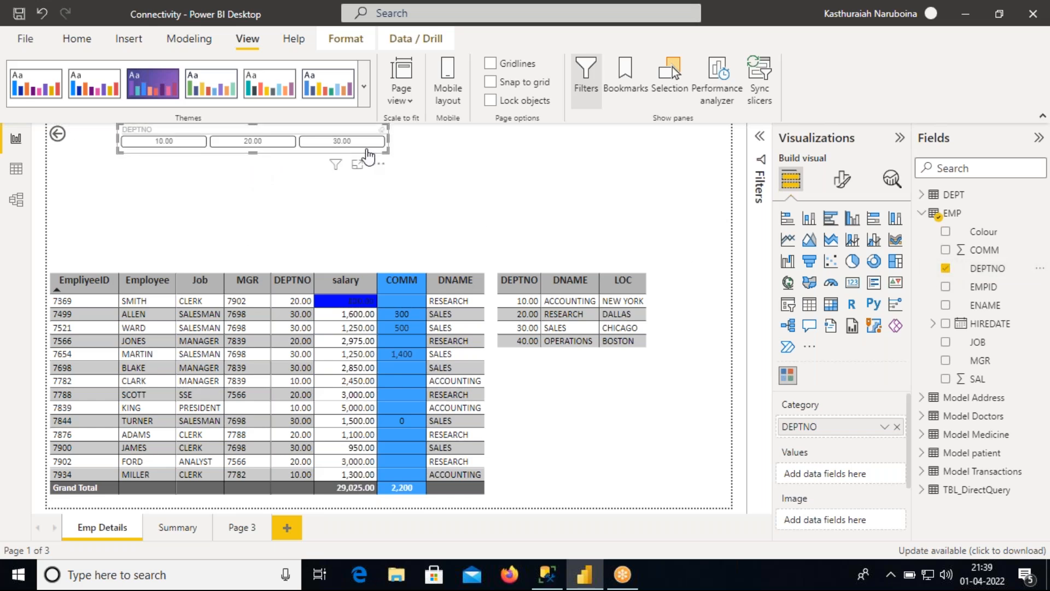
Step: Try single and multiple department selections in the Chiclet Slicer, and leave only 20.00 selected
{"action": "left_click", "coordinate": [166, 144]}
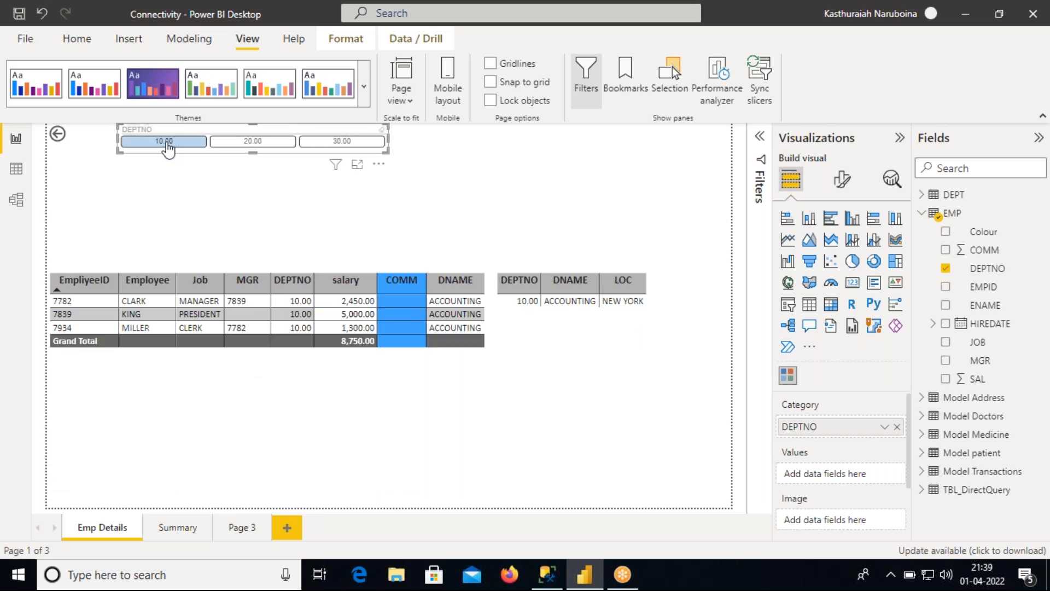
{"action": "left_click", "coordinate": [239, 144], "text": "ctrl"}
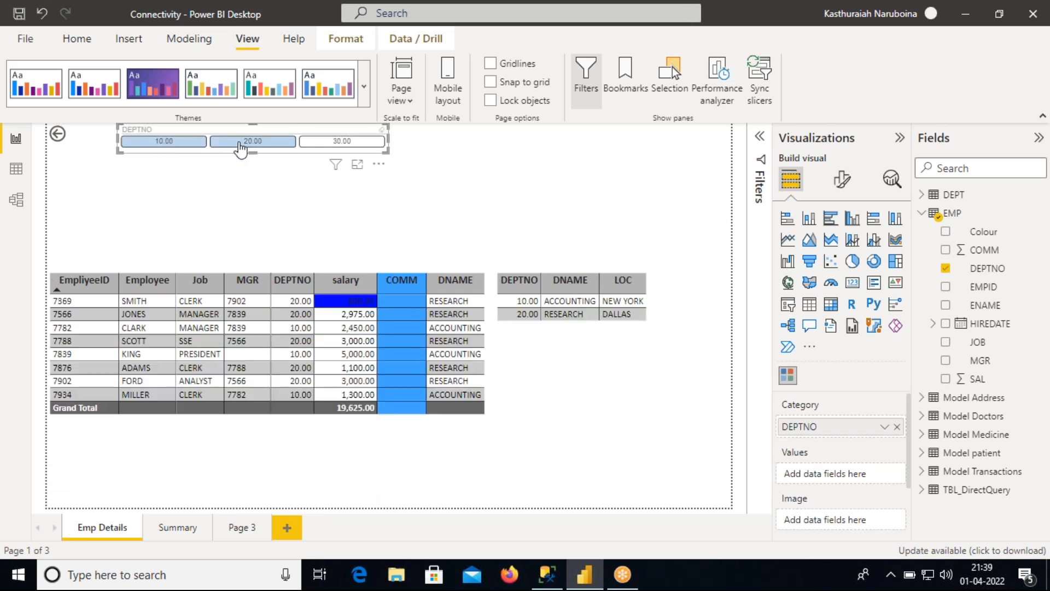
{"action": "left_click", "coordinate": [326, 143], "text": "ctrl"}
{"action": "left_click", "coordinate": [327, 145], "text": "ctrl"}
{"action": "left_click", "coordinate": [241, 144], "text": "ctrl"}
{"action": "left_click", "coordinate": [210, 145], "text": "ctrl"}
{"action": "left_click", "coordinate": [244, 145]}
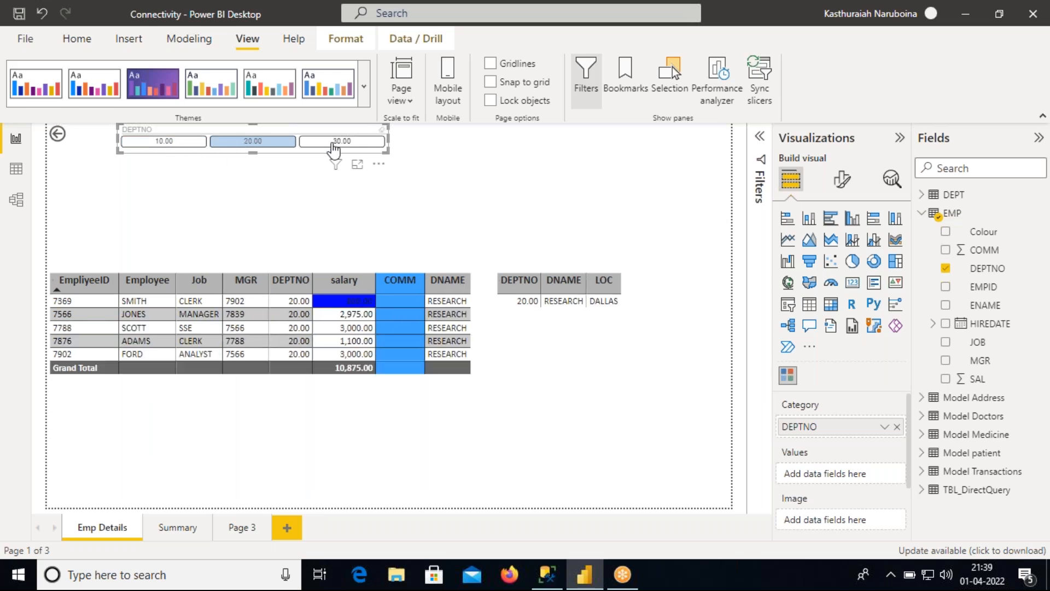
Step: Enlarge the Chiclet Slicer, and change the selection until departments 10.00, 20.00 and 30.00 are all selected
{"action": "left_click_drag", "start_coordinate": [387, 152], "coordinate": [422, 196]}
{"action": "left_click", "coordinate": [198, 143], "text": "ctrl"}
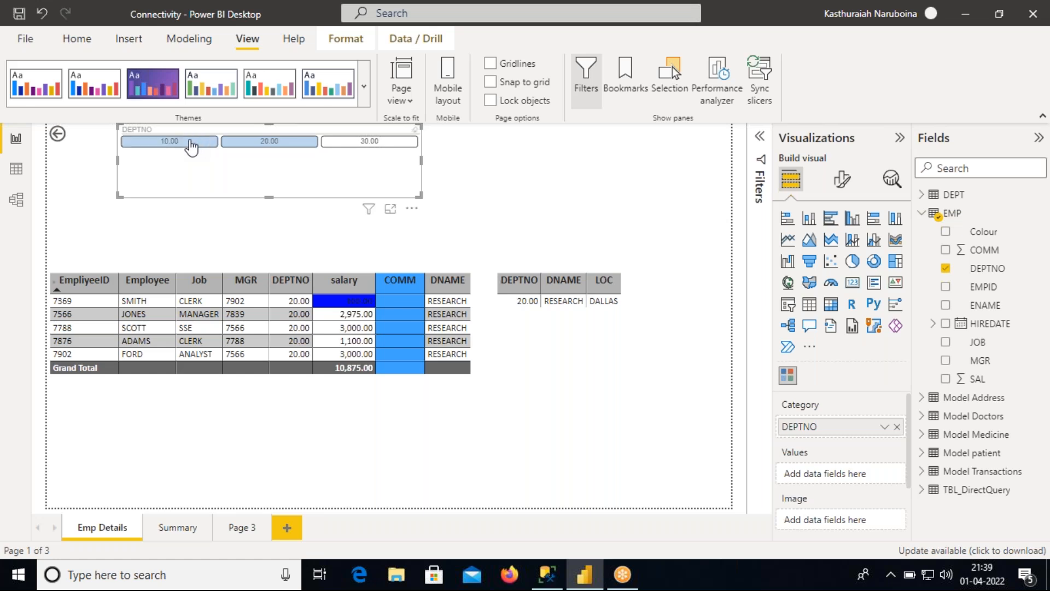
{"action": "left_click", "coordinate": [254, 147], "text": "ctrl"}
{"action": "left_click", "coordinate": [339, 146], "text": "ctrl"}
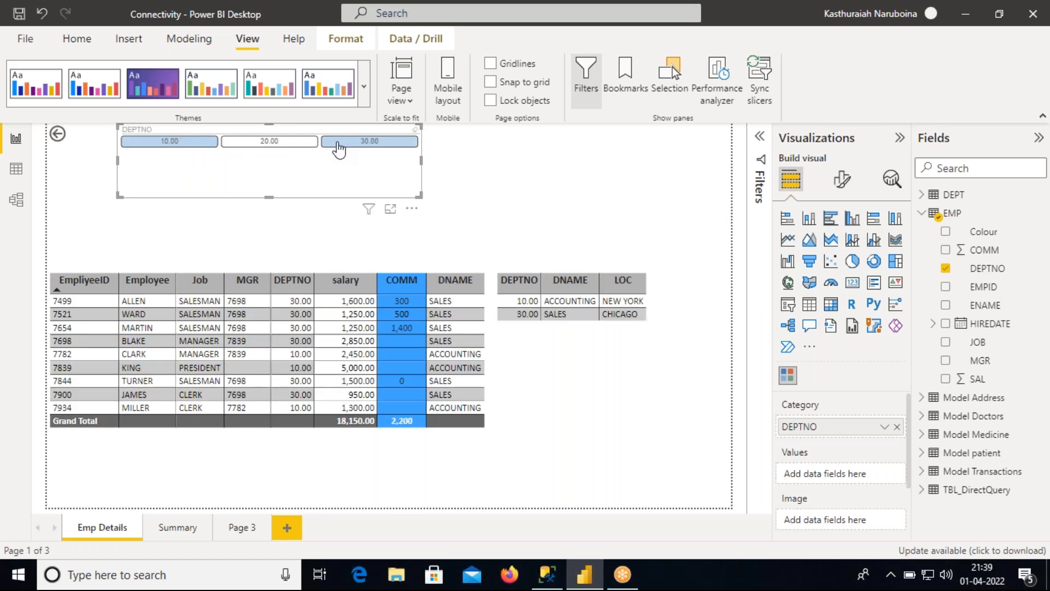
{"action": "left_click", "coordinate": [288, 147], "text": "ctrl"}
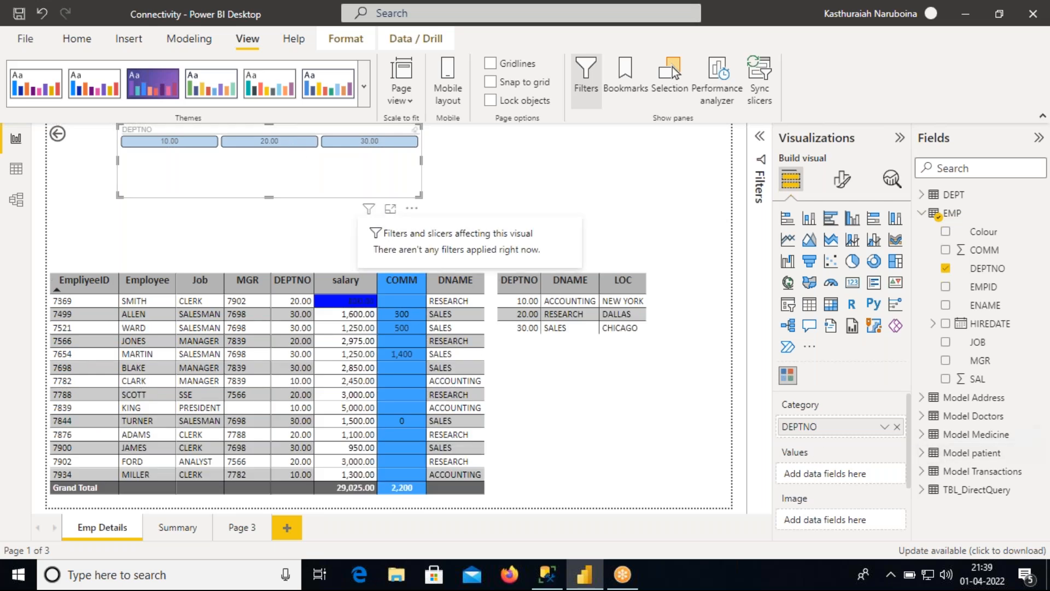
Step: Leave only departments 20.00 and 30.00 selected in the Chiclet Slicer, and reduce its height to the button row
{"action": "scroll", "coordinate": [908, 438], "scroll_direction": "down", "scroll_amount": 1}
{"action": "scroll", "coordinate": [815, 498], "scroll_direction": "down", "scroll_amount": 1}
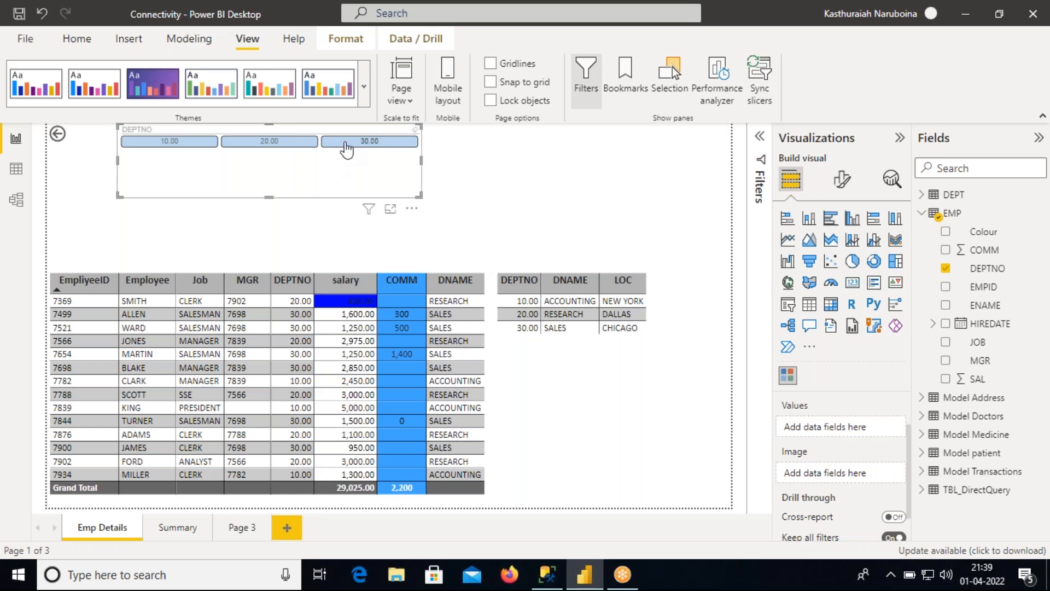
{"action": "left_click", "coordinate": [257, 143]}
{"action": "left_click", "coordinate": [192, 143]}
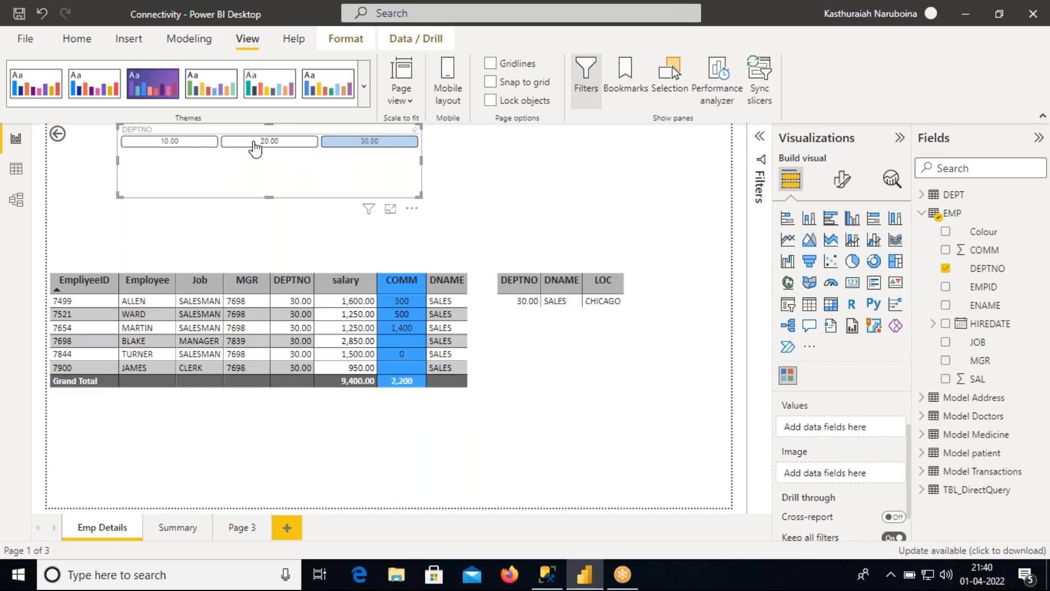
{"action": "left_click", "coordinate": [255, 144]}
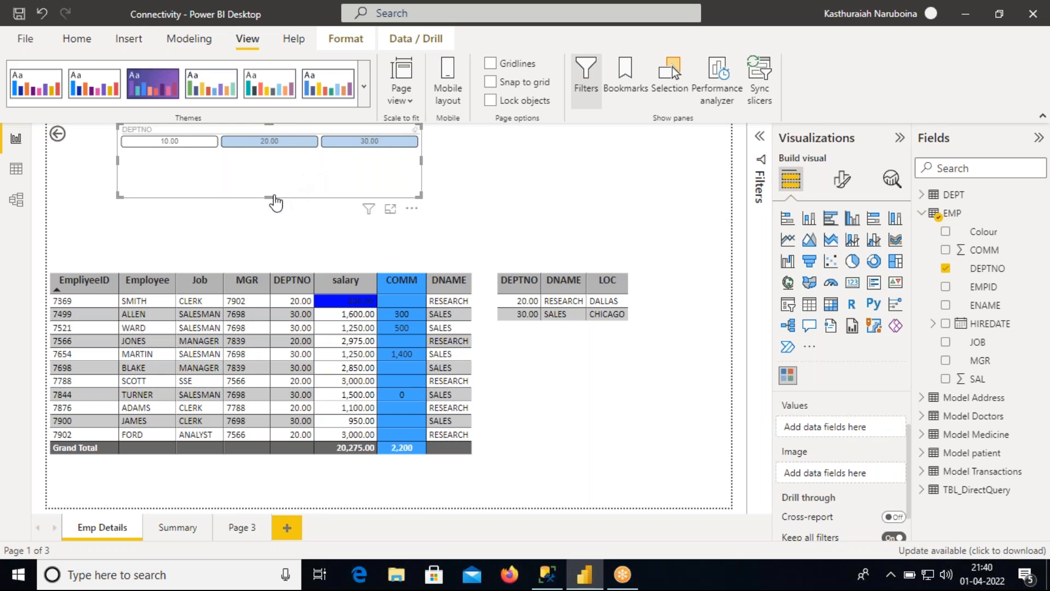
{"action": "left_click_drag", "start_coordinate": [286, 196], "coordinate": [298, 157]}
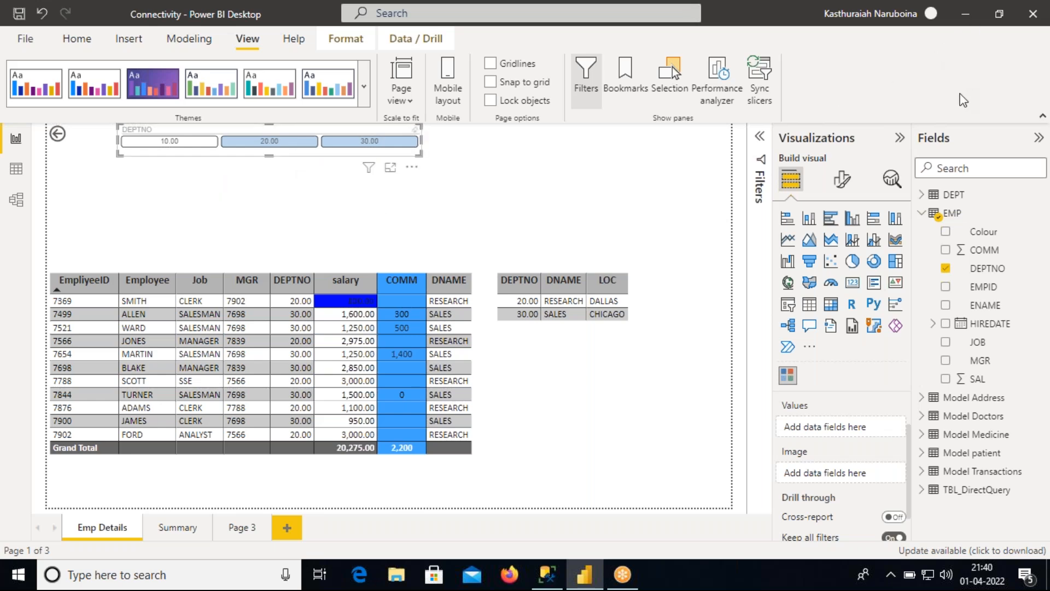